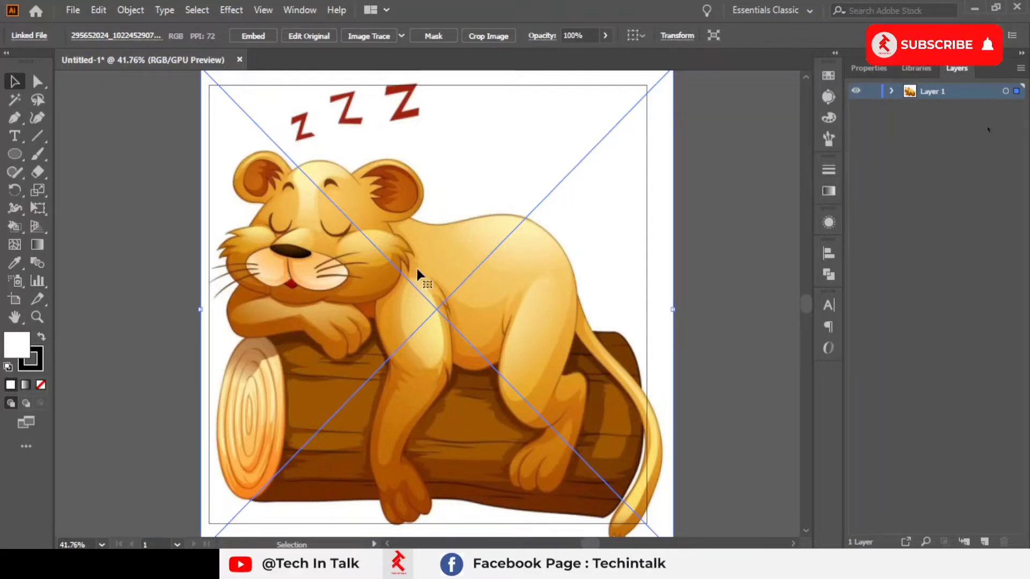
Step: Embed the placed sleeping-lion image into the document
{"action": "key", "text": "XF86MonBrightnessDown"}
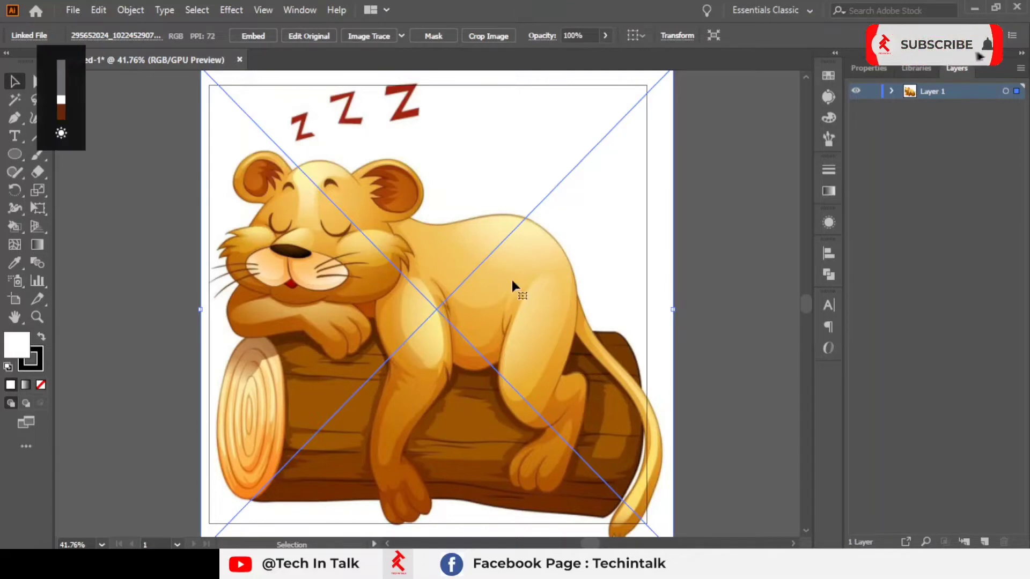
{"action": "mouse_move", "coordinate": [510, 278]}
{"action": "left_mouse_down"}
{"action": "mouse_move", "coordinate": [414, 275]}
{"action": "mouse_move", "coordinate": [497, 290]}
{"action": "mouse_move", "coordinate": [545, 283]}
{"action": "mouse_move", "coordinate": [531, 283]}
{"action": "mouse_move", "coordinate": [528, 268]}
{"action": "left_mouse_up"}
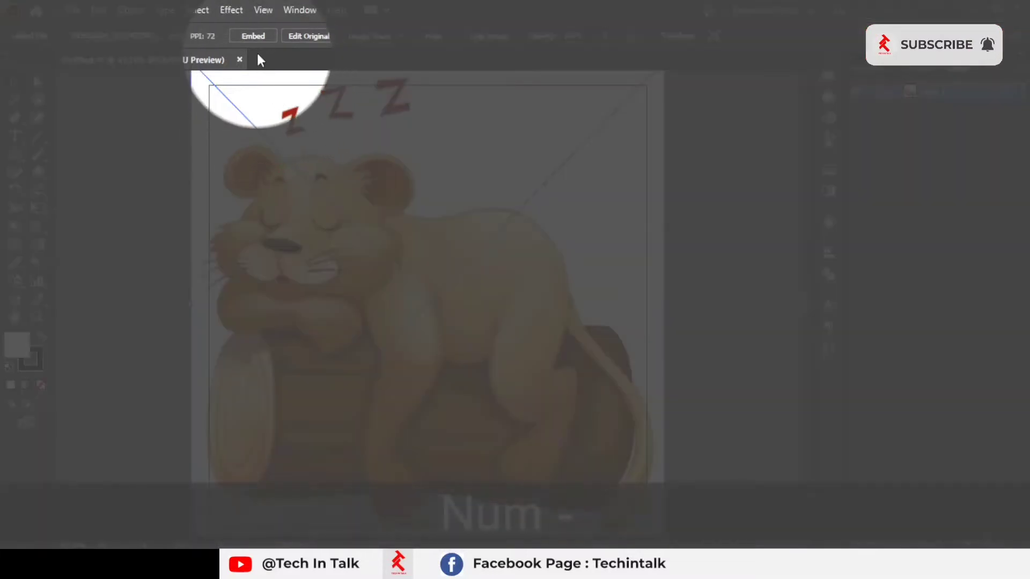
{"action": "left_click", "coordinate": [258, 36]}
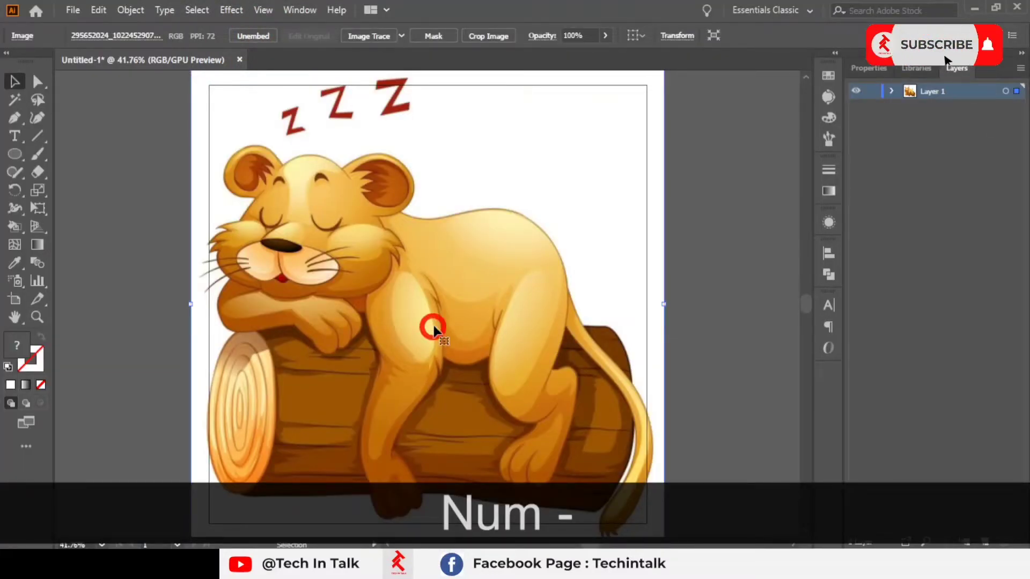
Step: Lock Layer 1, which holds the lion image
{"action": "left_click", "coordinate": [892, 92]}
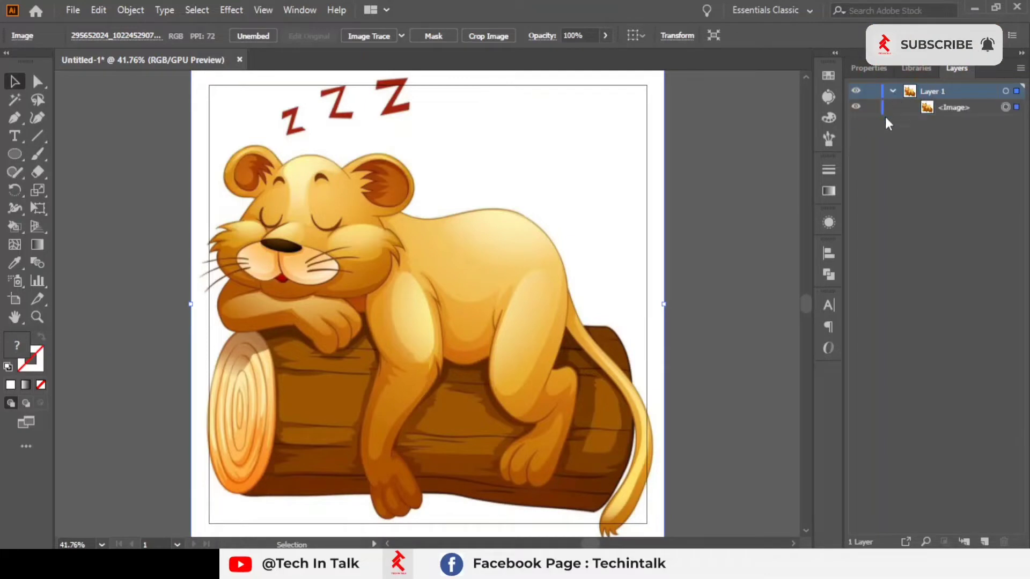
{"action": "left_click", "coordinate": [891, 91]}
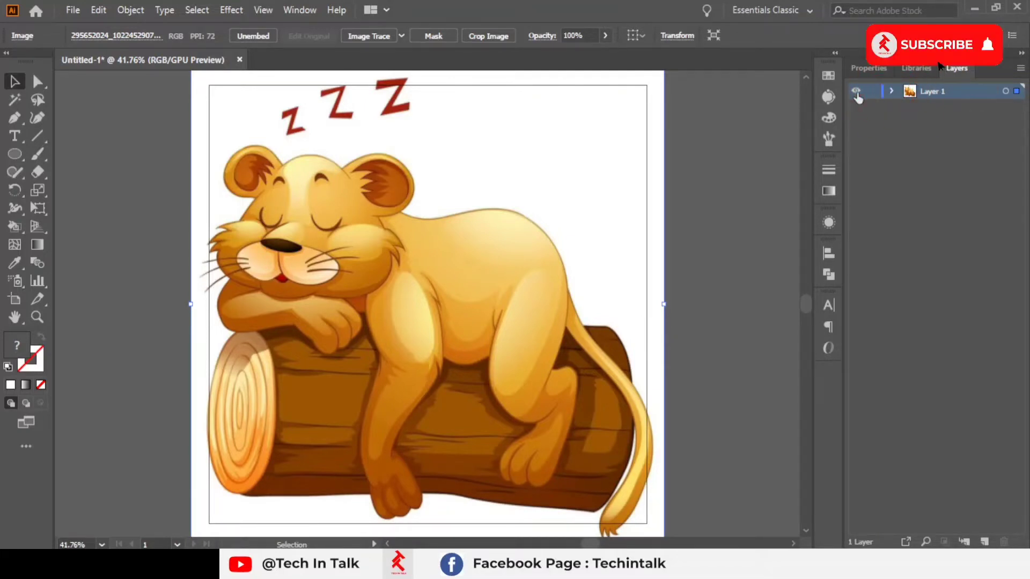
{"action": "left_click", "coordinate": [872, 91]}
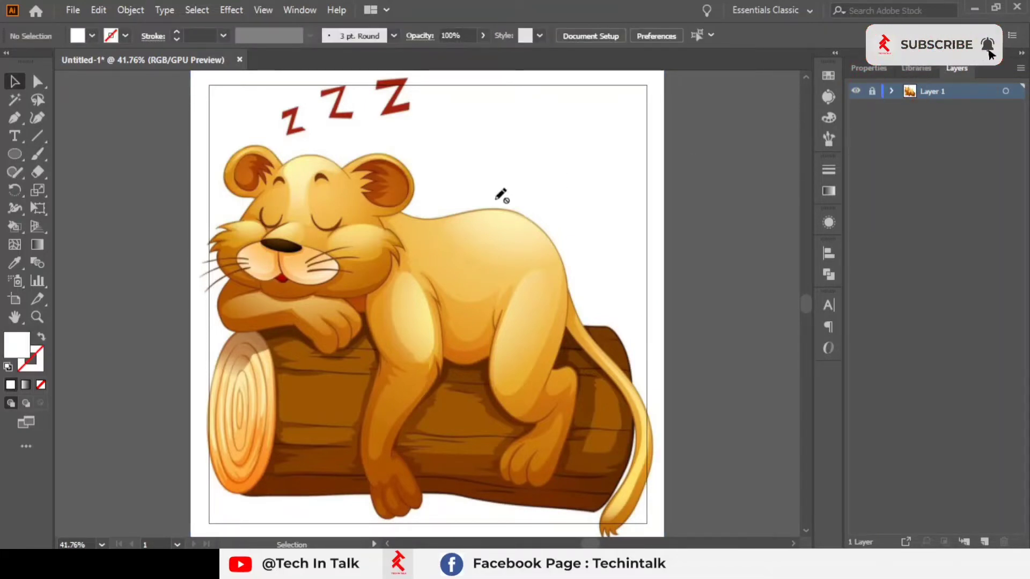
Step: Add three new layers above Layer 1 and make Layer 4 the active layer
{"action": "left_click", "coordinate": [981, 542]}
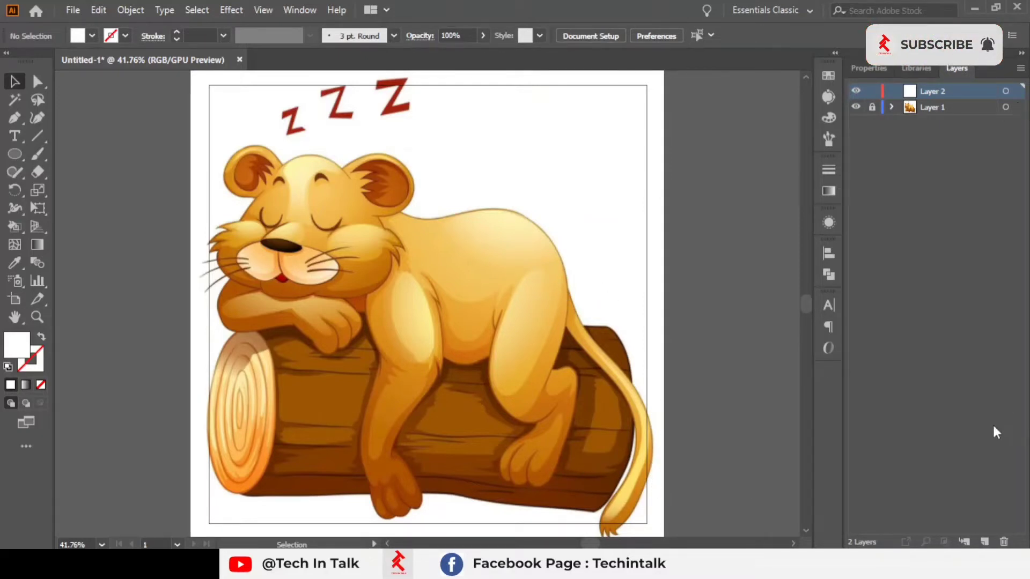
{"action": "left_click", "coordinate": [985, 542]}
{"action": "left_click", "coordinate": [984, 542]}
{"action": "left_click", "coordinate": [943, 107]}
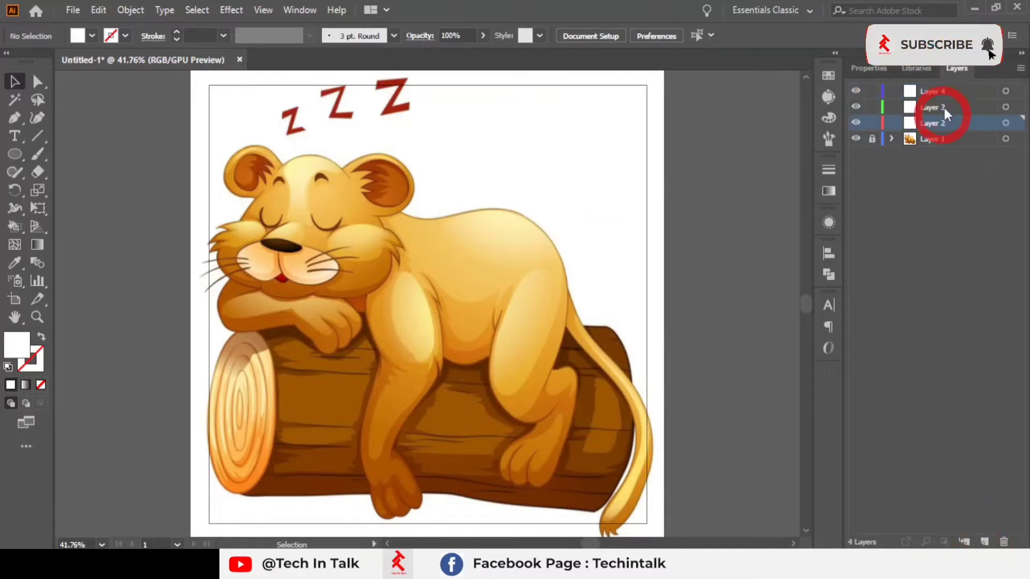
{"action": "left_click", "coordinate": [948, 91]}
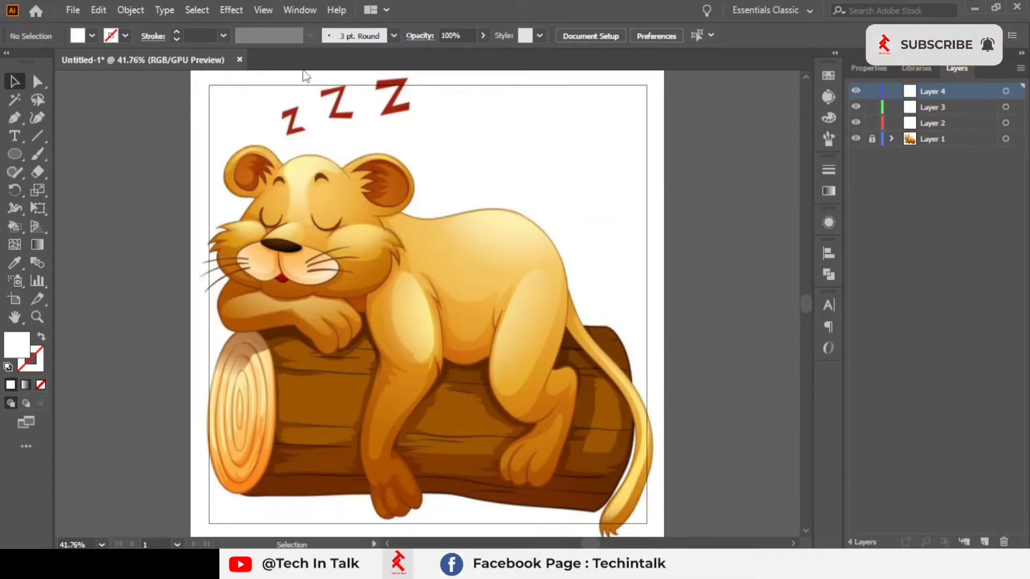
Step: Start tracing the largest Z with the Pen tool, placing corner points along its top edge, diagonal and lower stroke
{"action": "scroll", "coordinate": [356, 96], "scroll_direction": "up", "scroll_amount": 2}
{"action": "left_click_drag", "start_coordinate": [354, 170], "coordinate": [518, 269]}
{"action": "scroll", "coordinate": [484, 186], "scroll_direction": "up", "scroll_amount": 1}
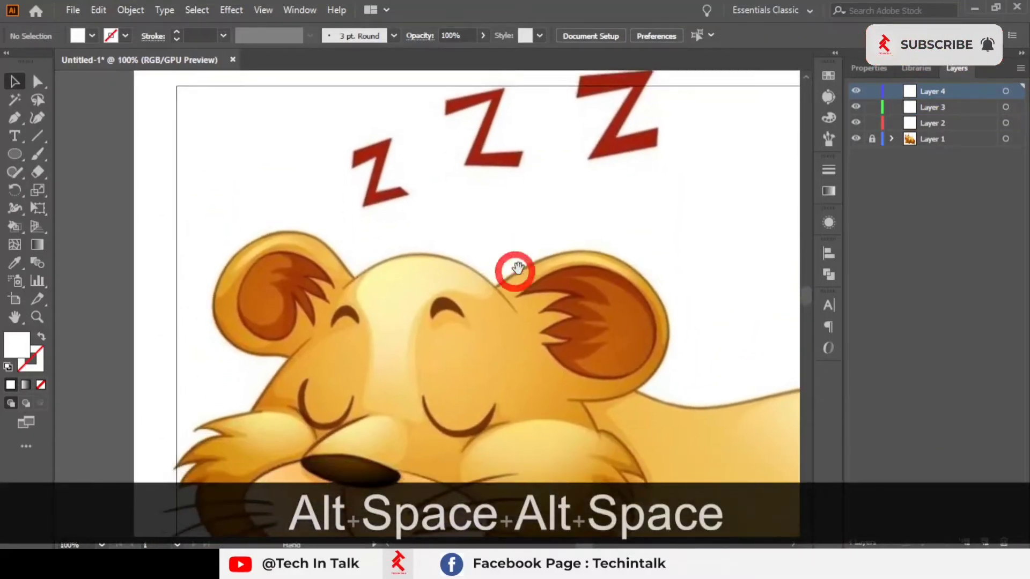
{"action": "left_click_drag", "start_coordinate": [580, 378], "coordinate": [517, 152]}
{"action": "scroll", "coordinate": [517, 152], "scroll_direction": "down", "scroll_amount": 4}
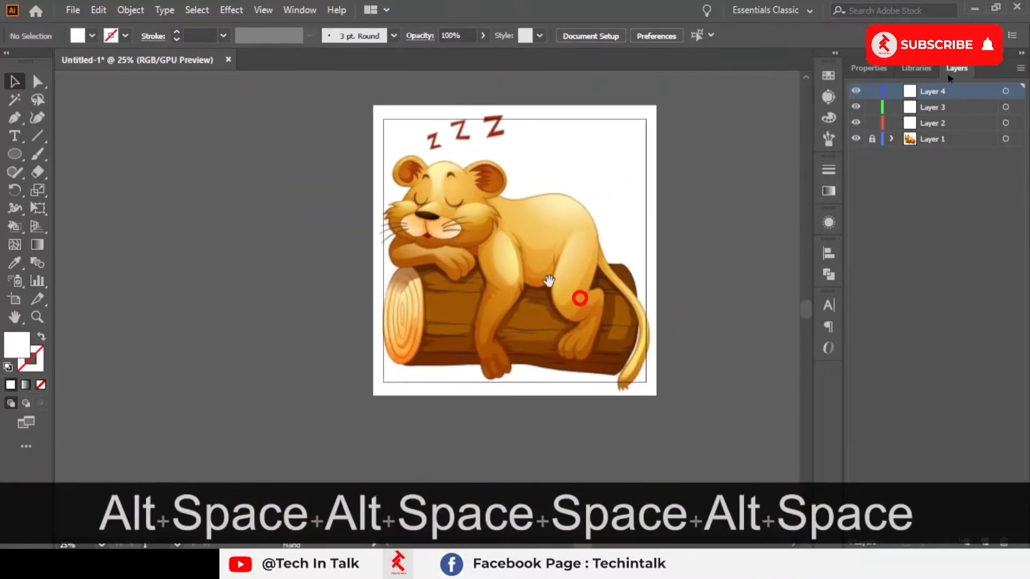
{"action": "scroll", "coordinate": [445, 161], "scroll_direction": "up", "scroll_amount": 3}
{"action": "scroll", "coordinate": [466, 333], "scroll_direction": "up", "scroll_amount": 2}
{"action": "scroll", "coordinate": [443, 261], "scroll_direction": "up", "scroll_amount": 1}
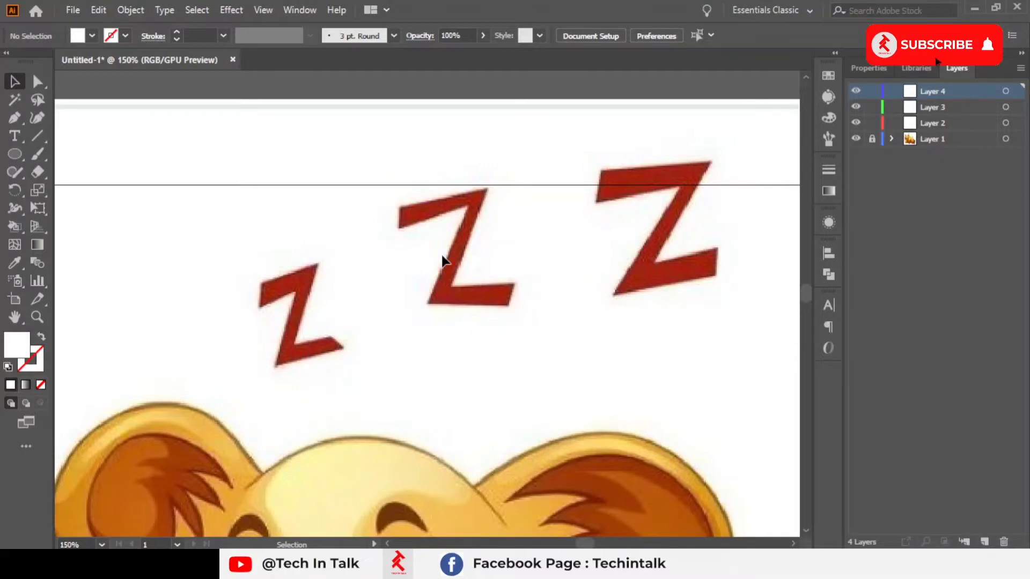
{"action": "key", "text": "x"}
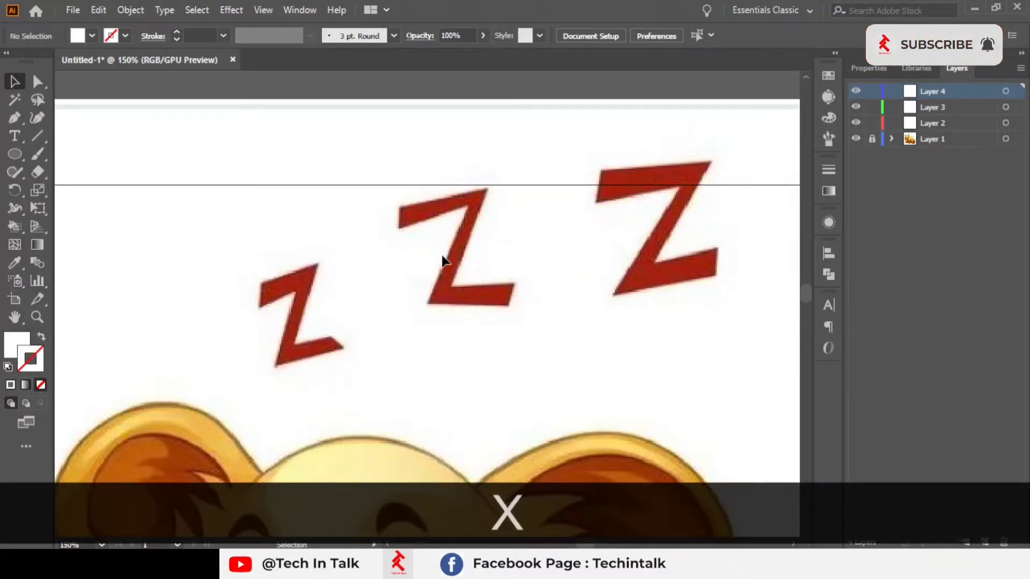
{"action": "key", "text": "ctrl+c"}
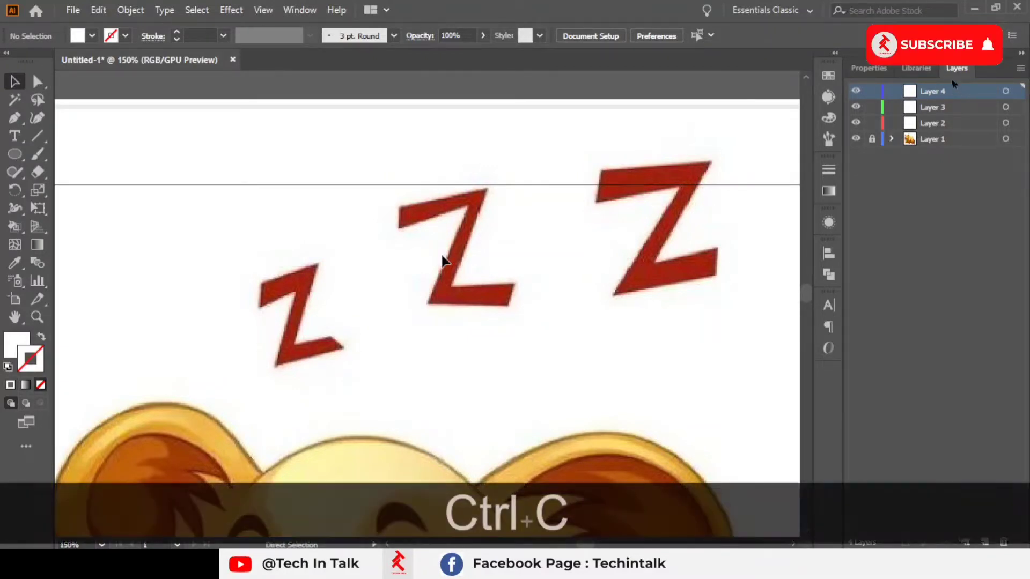
{"action": "left_click_drag", "start_coordinate": [507, 237], "coordinate": [388, 281]}
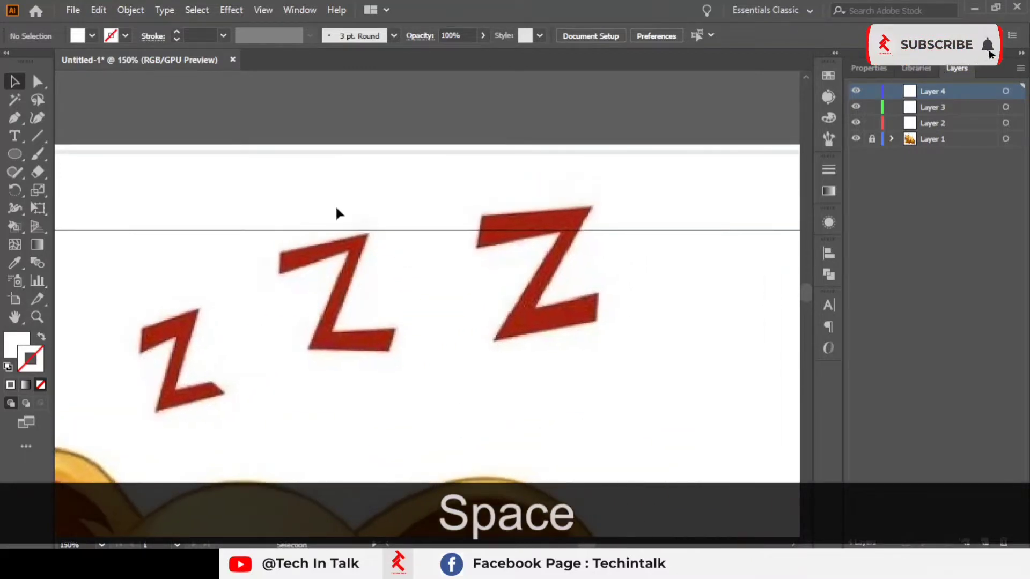
{"action": "scroll", "coordinate": [317, 237], "scroll_direction": "up", "scroll_amount": 3}
{"action": "scroll", "coordinate": [332, 244], "scroll_direction": "down", "scroll_amount": 2}
{"action": "left_click_drag", "start_coordinate": [543, 262], "coordinate": [480, 218]}
{"action": "left_click_drag", "start_coordinate": [571, 217], "coordinate": [428, 238]}
{"action": "scroll", "coordinate": [450, 266], "scroll_direction": "up", "scroll_amount": 1}
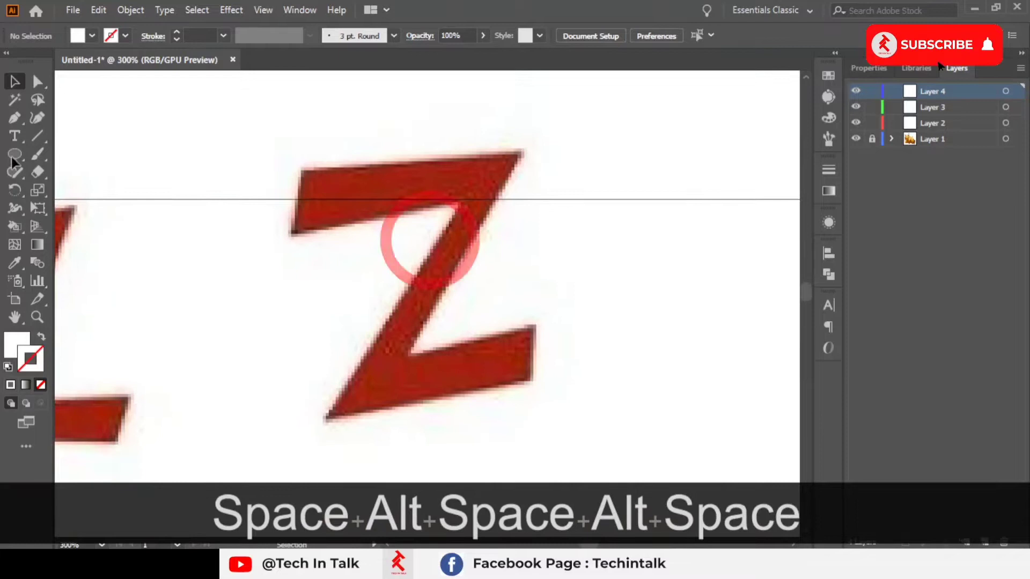
{"action": "left_click", "coordinate": [15, 118]}
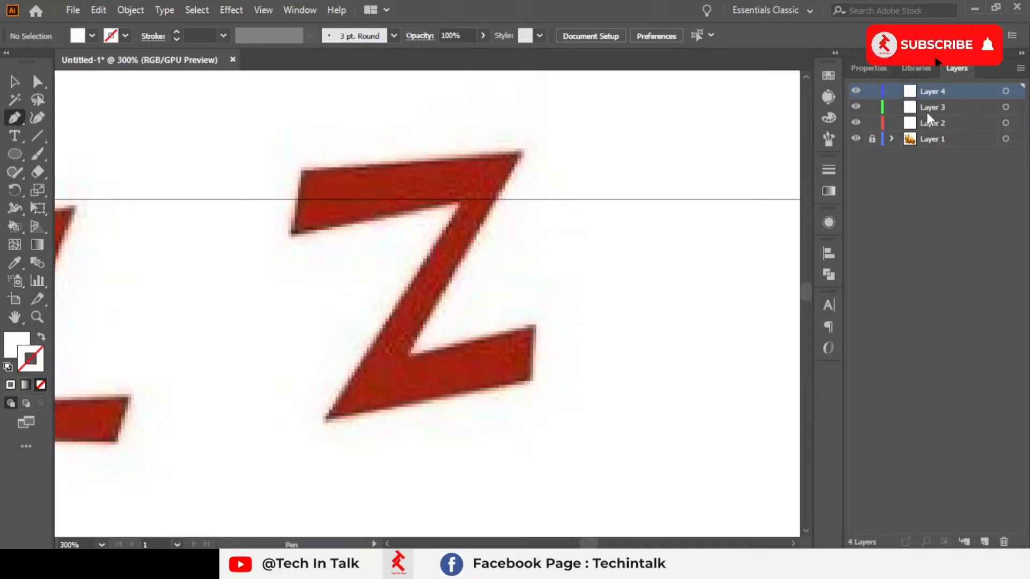
{"action": "left_click", "coordinate": [300, 170]}
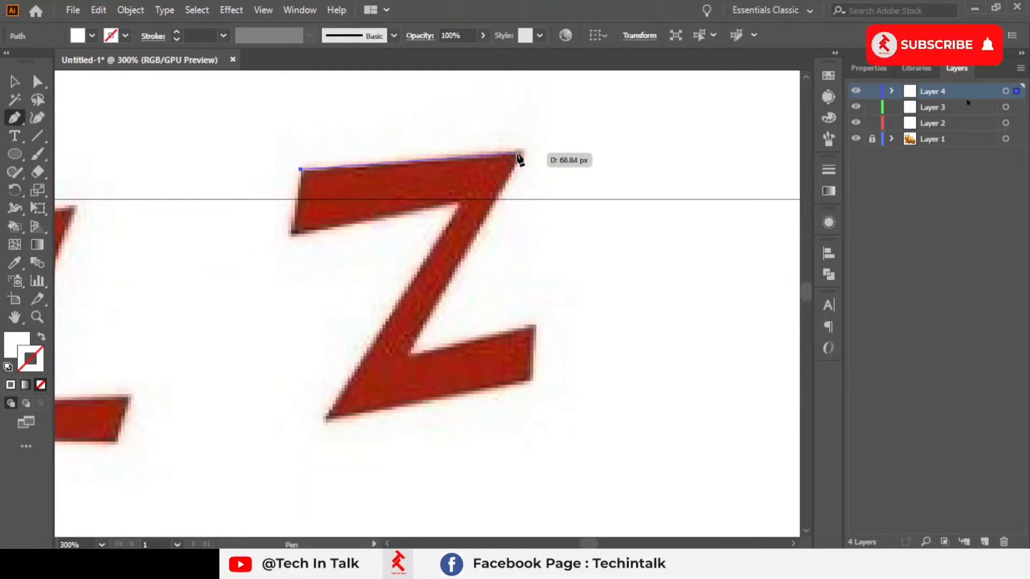
{"action": "left_click", "coordinate": [518, 153]}
{"action": "left_click", "coordinate": [409, 358]}
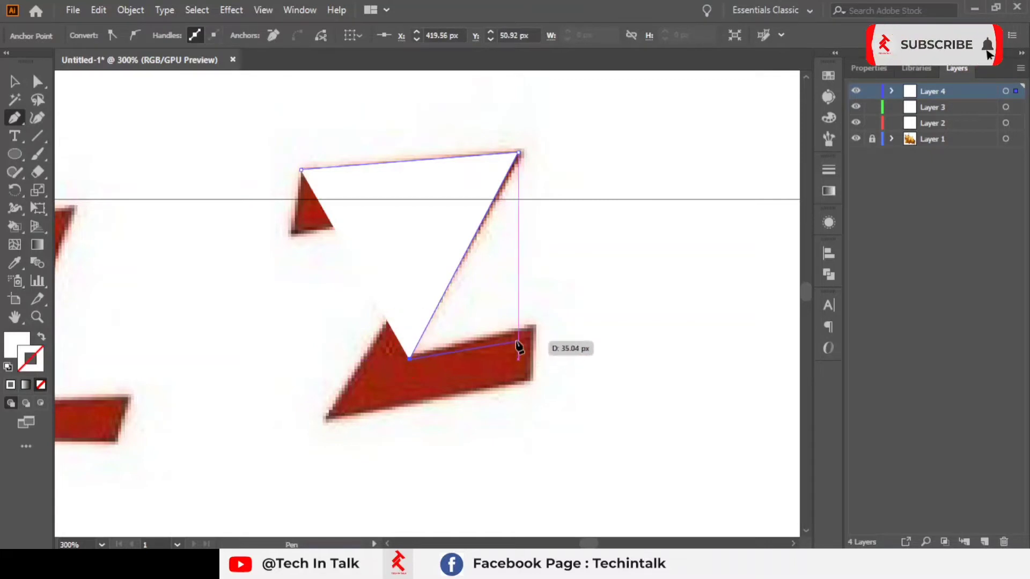
{"action": "left_click", "coordinate": [531, 325]}
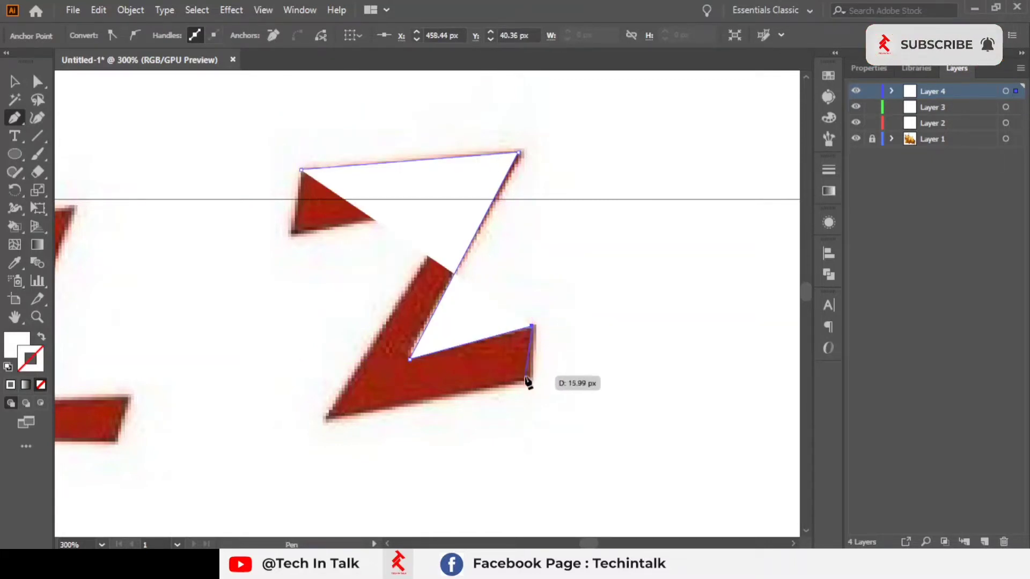
Step: Finish and close the large Z outline path, swapping fill and stroke so it shows as an outline
{"action": "left_click", "coordinate": [528, 380]}
{"action": "scroll", "coordinate": [321, 450], "scroll_direction": "up", "scroll_amount": 2}
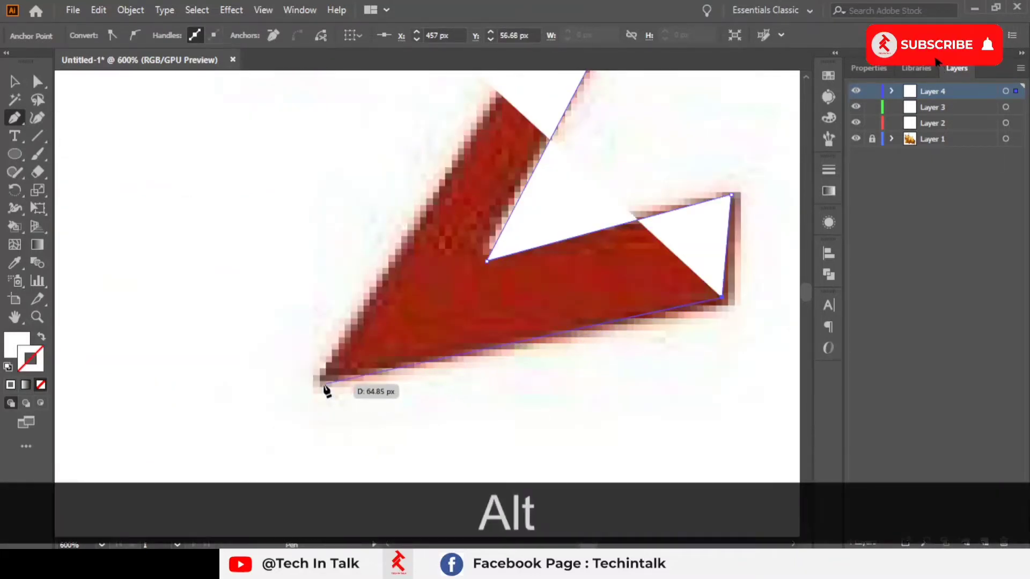
{"action": "left_click", "coordinate": [322, 382]}
{"action": "left_click_drag", "start_coordinate": [355, 265], "coordinate": [381, 416]}
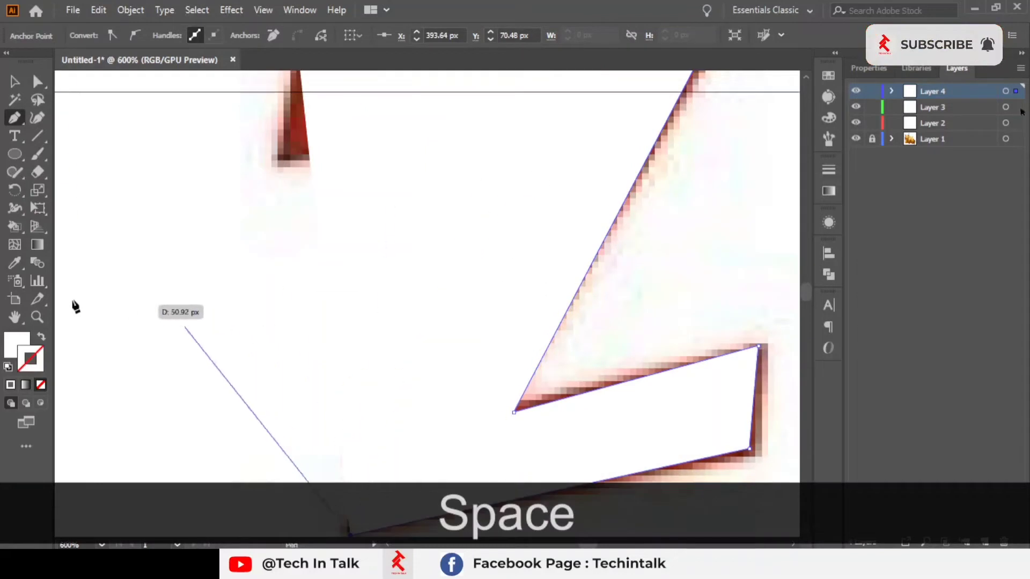
{"action": "scroll", "coordinate": [462, 238], "scroll_direction": "down", "scroll_amount": 1}
{"action": "left_click_drag", "start_coordinate": [456, 238], "coordinate": [383, 269]}
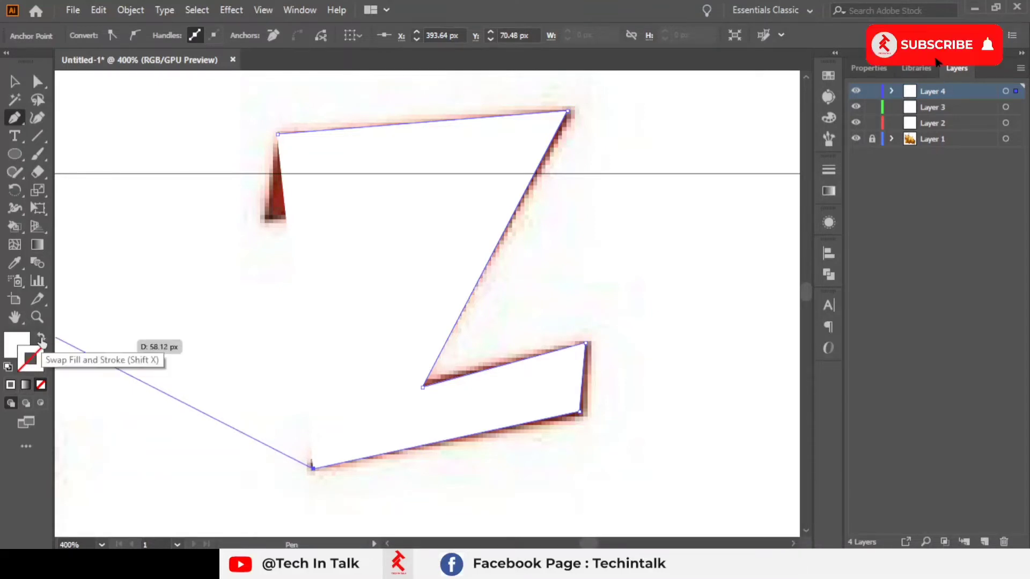
{"action": "key", "text": "KP_Subtract"}
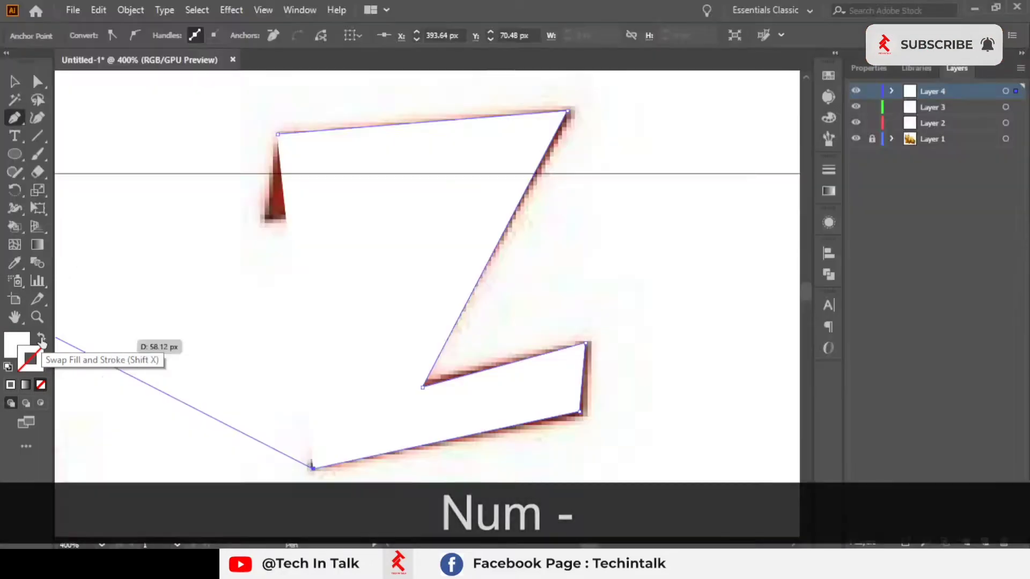
{"action": "left_click", "coordinate": [42, 339]}
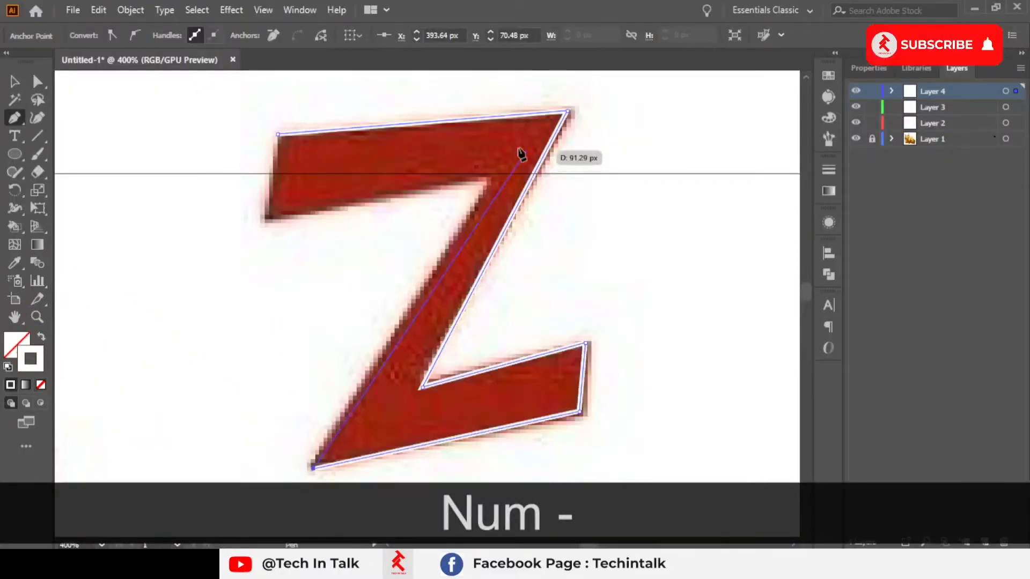
{"action": "left_click", "coordinate": [491, 178]}
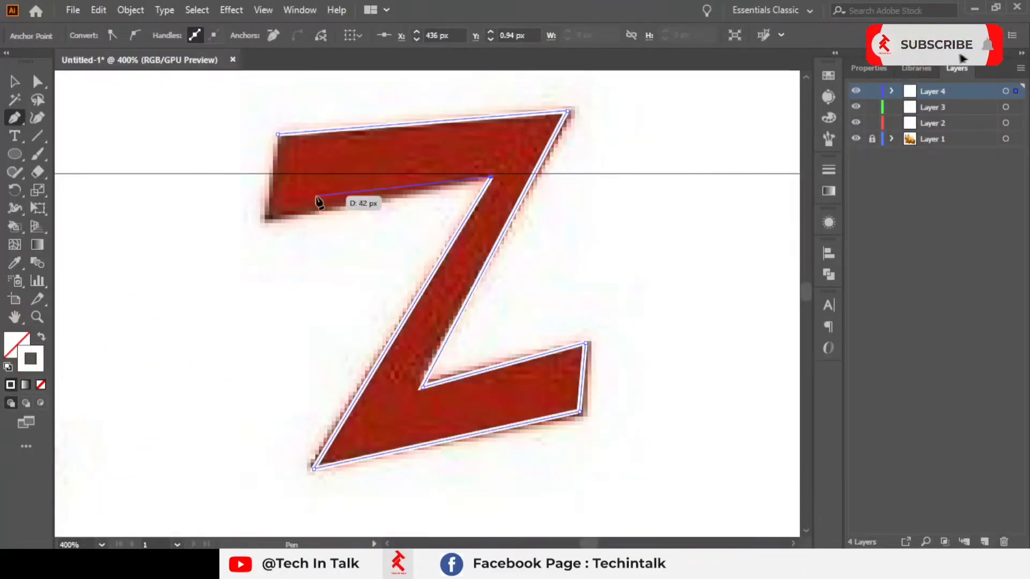
{"action": "left_click", "coordinate": [262, 218]}
{"action": "left_click", "coordinate": [276, 134]}
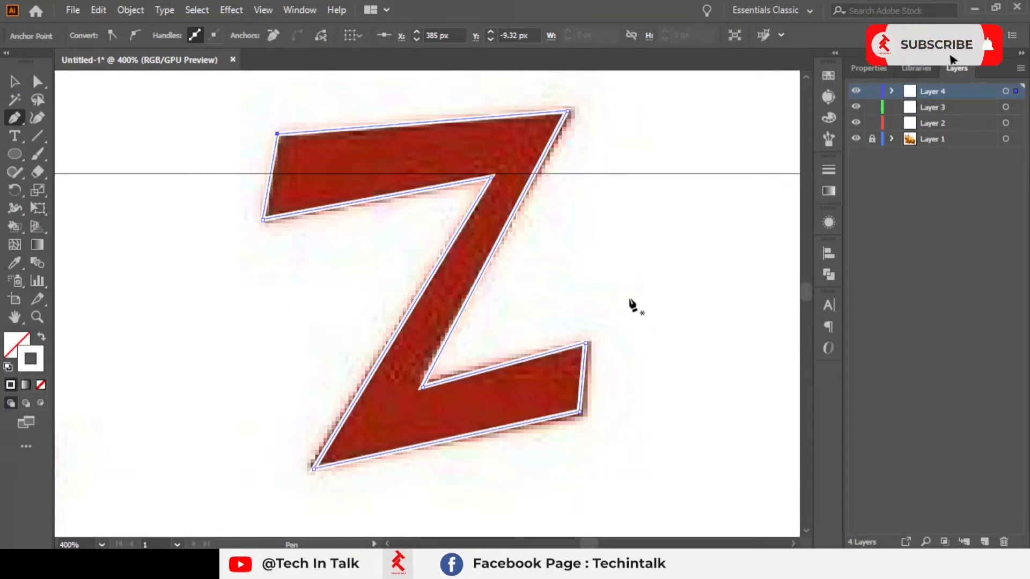
Step: Begin tracing the middle Z with the Pen tool, placing points along its top edge and diagonal
{"action": "scroll", "coordinate": [561, 290], "scroll_direction": "down", "scroll_amount": 2}
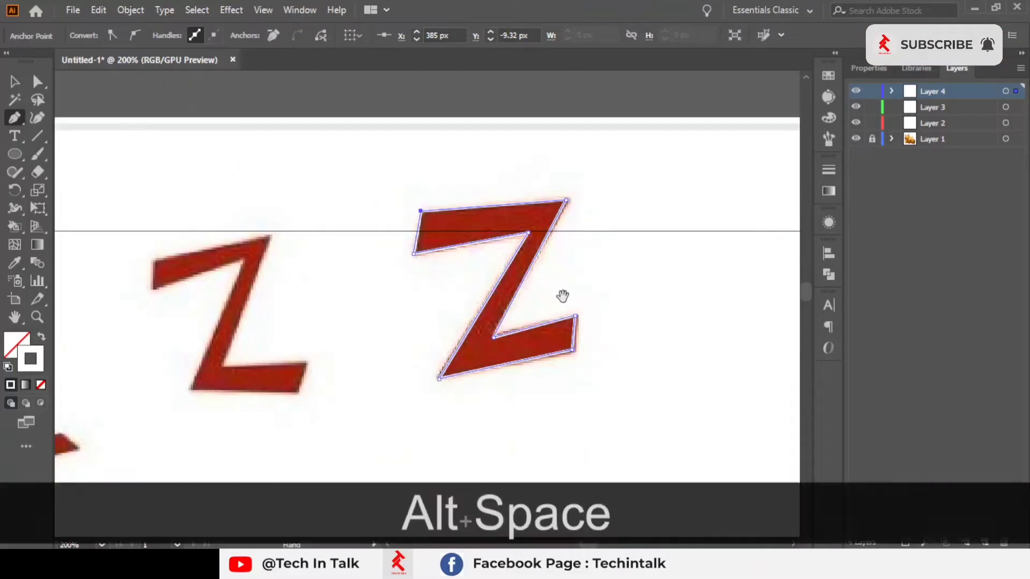
{"action": "left_click_drag", "start_coordinate": [558, 298], "coordinate": [728, 199]}
{"action": "scroll", "coordinate": [313, 166], "scroll_direction": "up", "scroll_amount": 1}
{"action": "scroll", "coordinate": [313, 170], "scroll_direction": "down", "scroll_amount": 1}
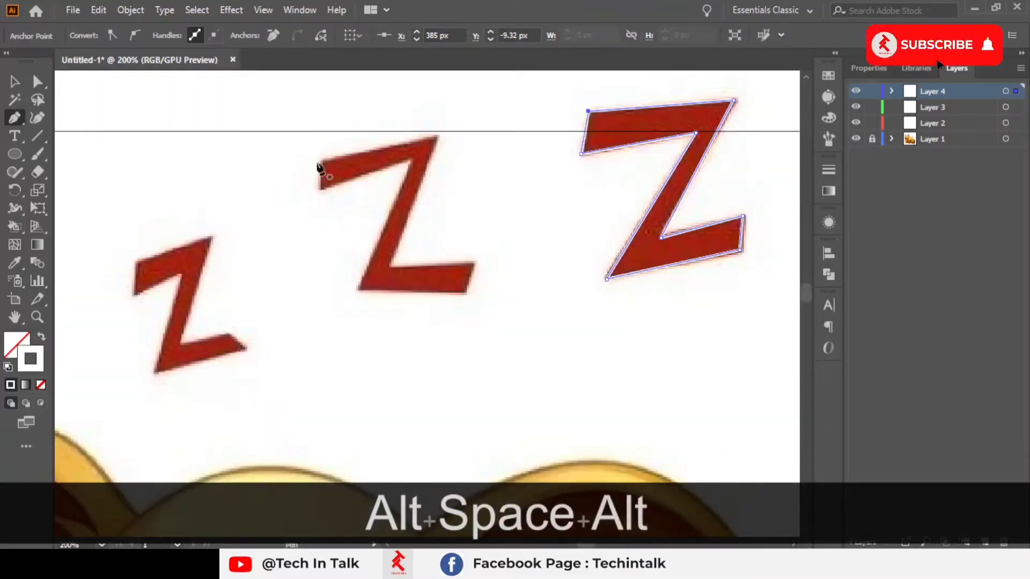
{"action": "scroll", "coordinate": [317, 172], "scroll_direction": "up", "scroll_amount": 2}
{"action": "left_click_drag", "start_coordinate": [321, 172], "coordinate": [253, 149]}
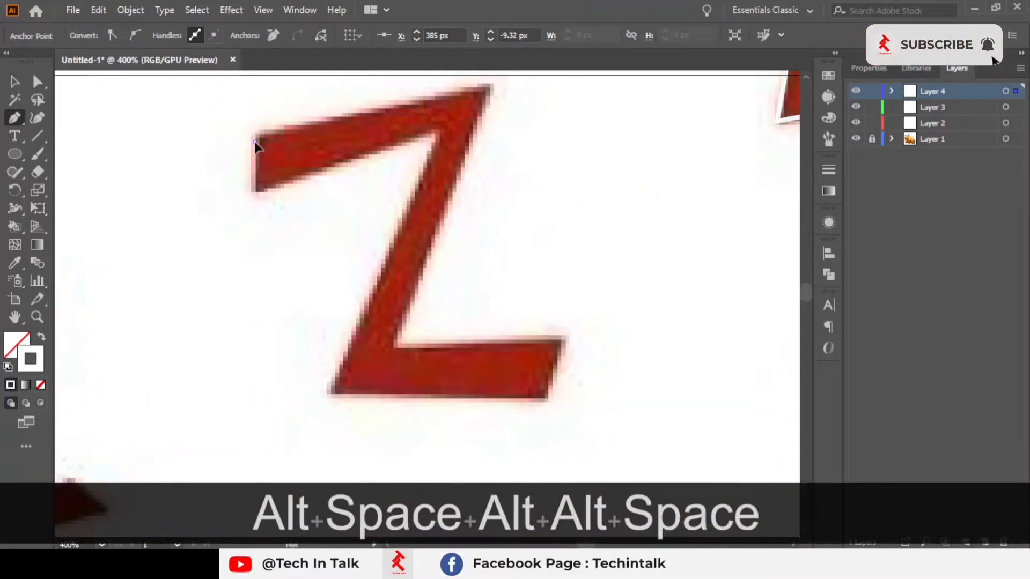
{"action": "left_click", "coordinate": [255, 143]}
{"action": "left_click", "coordinate": [254, 194]}
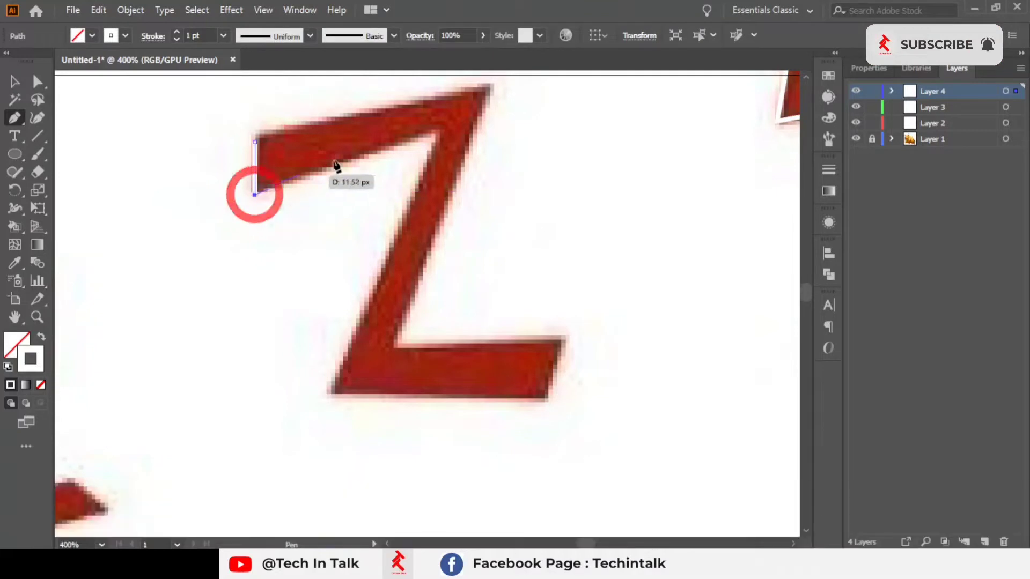
{"action": "left_click", "coordinate": [436, 131]}
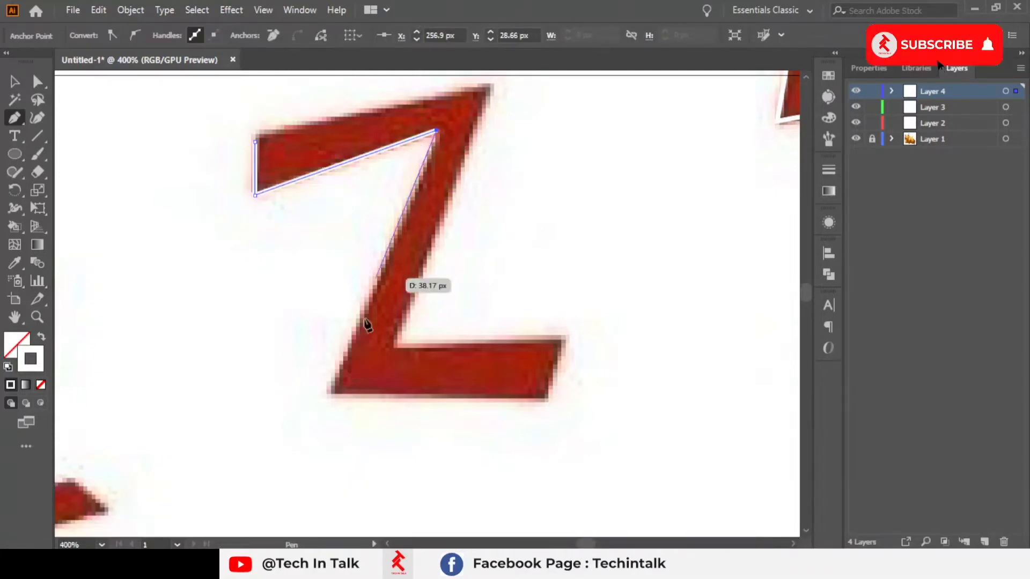
{"action": "left_click", "coordinate": [330, 392]}
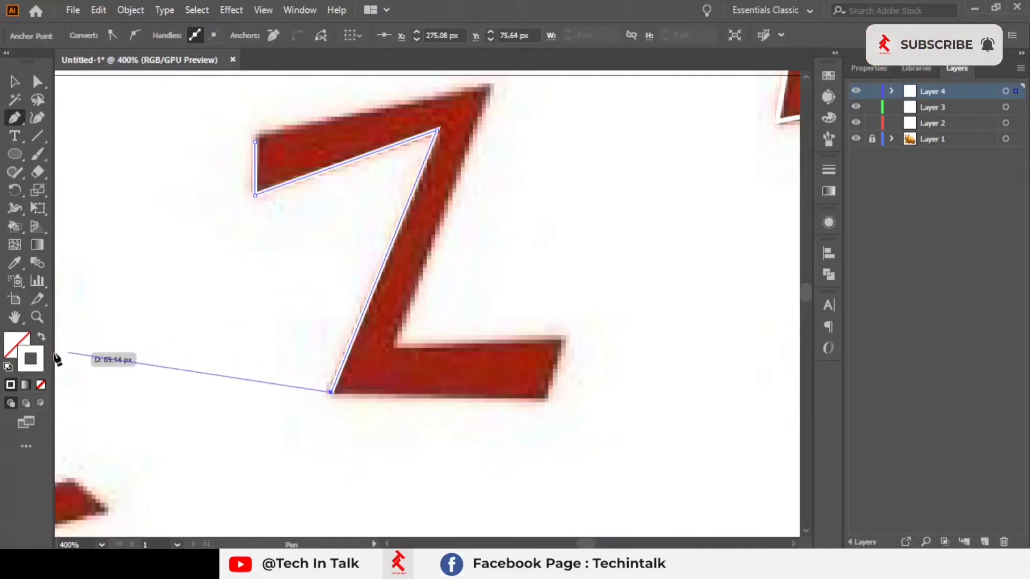
Step: Set the stroke color to bright green in the Color Picker
{"action": "double_click", "coordinate": [39, 361]}
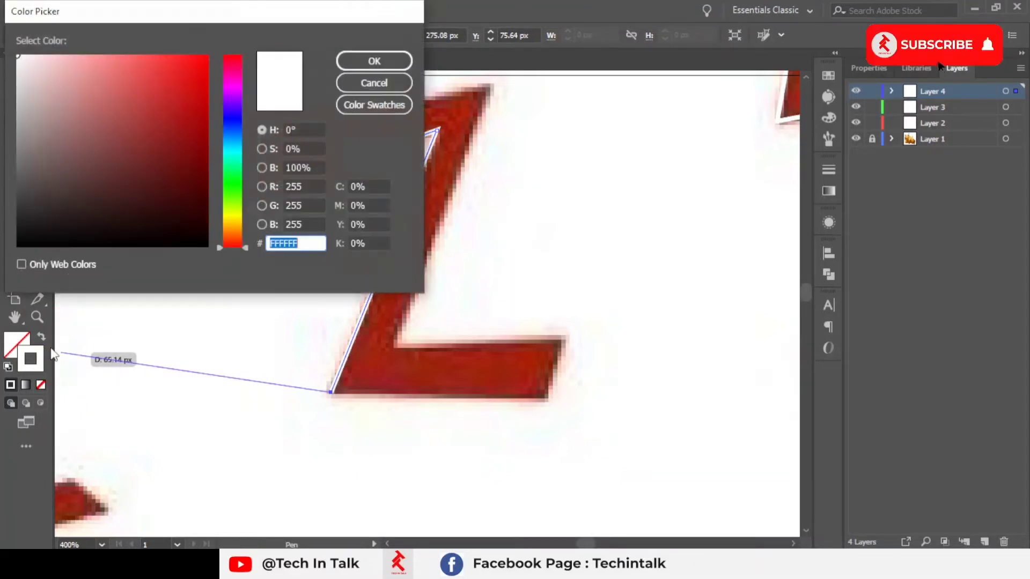
{"action": "left_click_drag", "start_coordinate": [172, 140], "coordinate": [183, 221]}
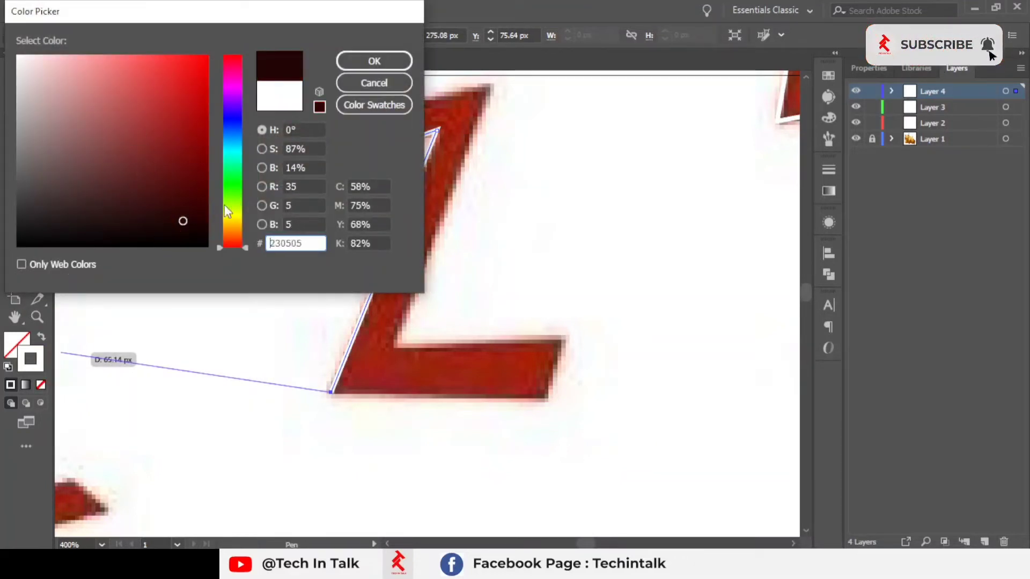
{"action": "left_click", "coordinate": [243, 174]}
{"action": "mouse_move", "coordinate": [242, 174]}
{"action": "left_mouse_down"}
{"action": "mouse_move", "coordinate": [237, 201]}
{"action": "mouse_move", "coordinate": [189, 207]}
{"action": "mouse_move", "coordinate": [215, 157]}
{"action": "left_mouse_up"}
{"action": "left_click_drag", "start_coordinate": [238, 202], "coordinate": [210, 63]}
{"action": "left_click", "coordinate": [374, 61]}
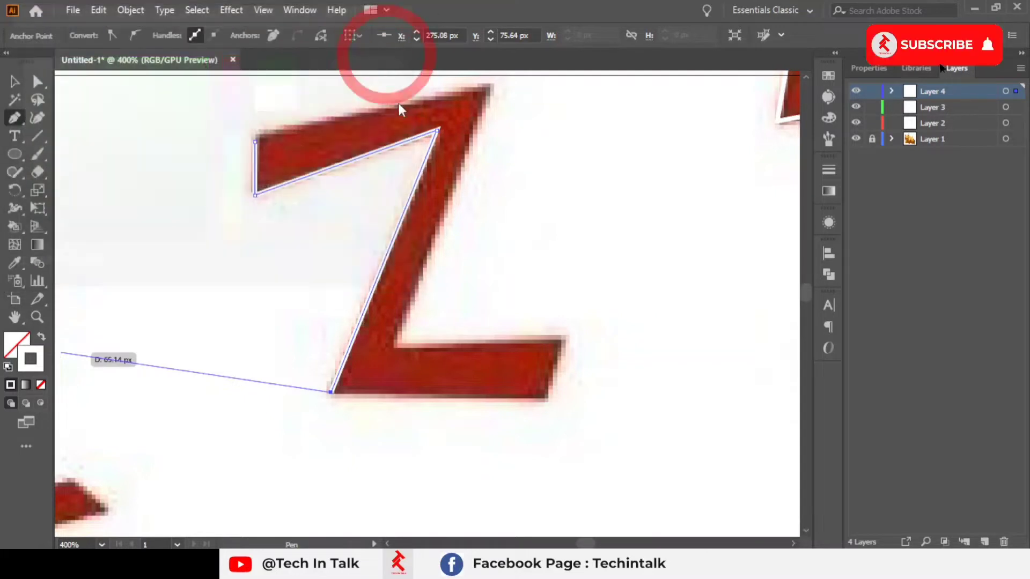
Step: Finish the middle Z outline with points along its bottom stroke, inner corner and top edge, closing it at the start point
{"action": "key", "text": "space"}
{"action": "left_click_drag", "start_coordinate": [409, 130], "coordinate": [404, 150]}
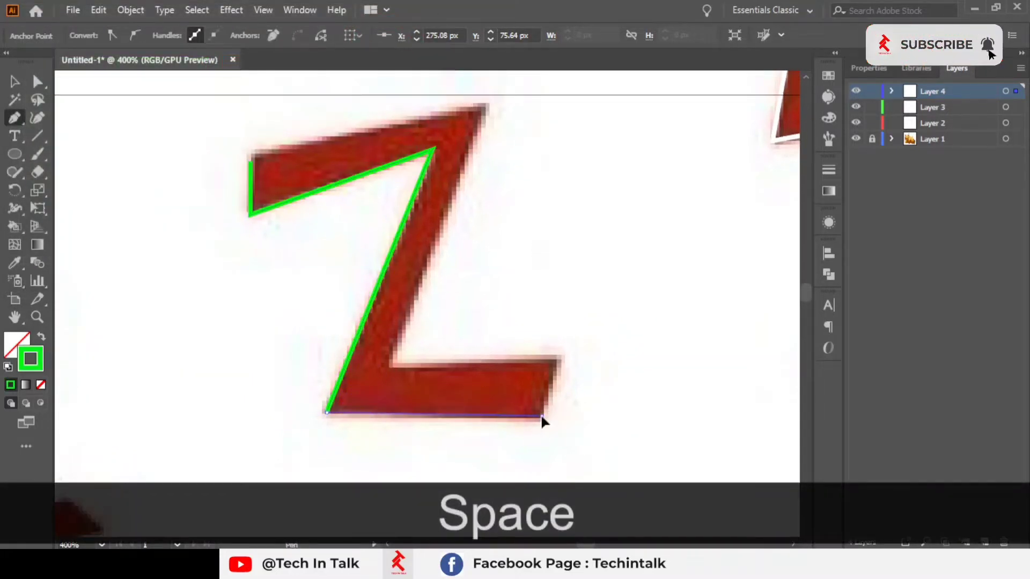
{"action": "left_click", "coordinate": [541, 415]}
{"action": "left_click", "coordinate": [557, 365]}
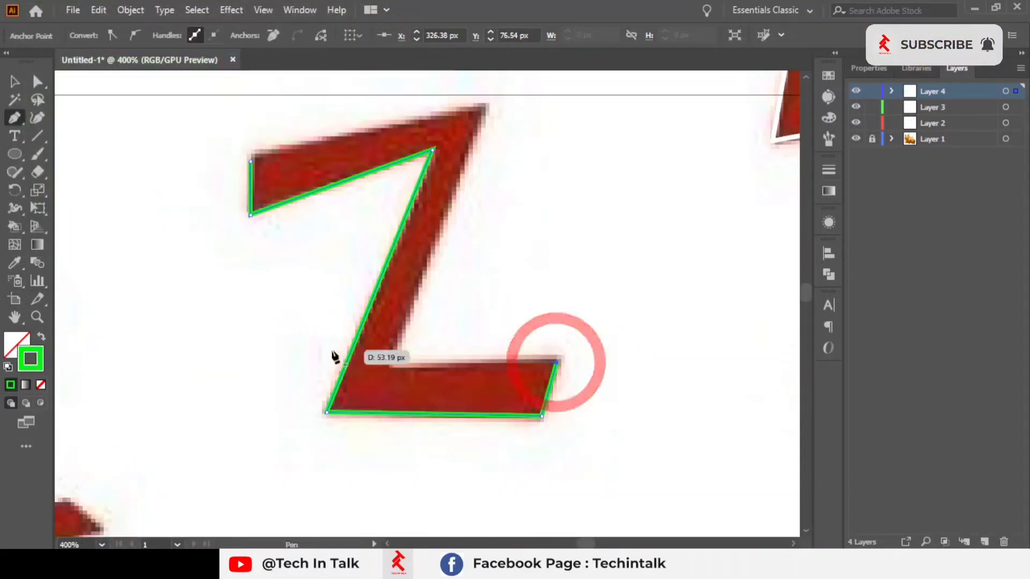
{"action": "left_click", "coordinate": [390, 366]}
{"action": "left_click", "coordinate": [487, 100]}
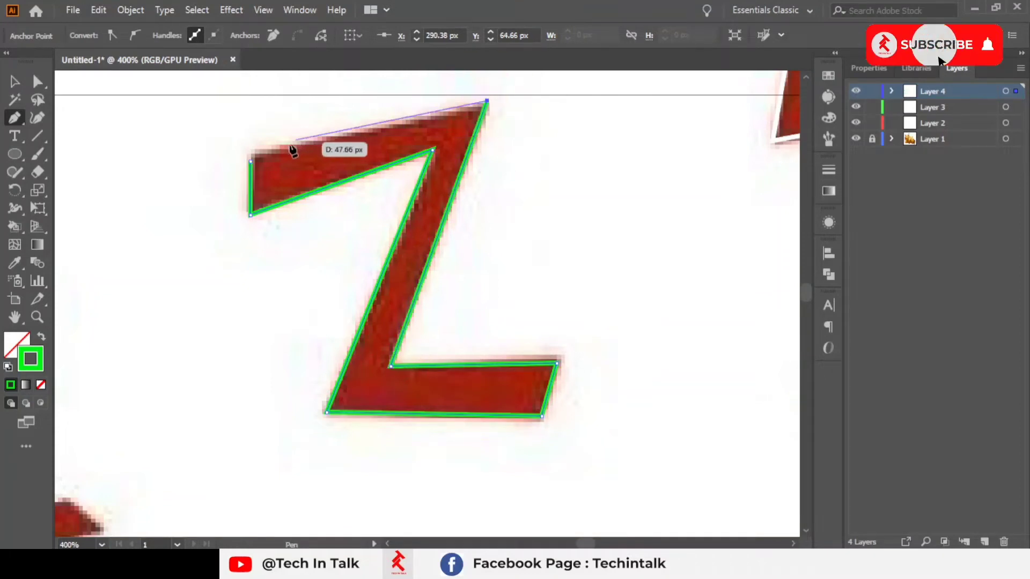
{"action": "left_click", "coordinate": [250, 161]}
Step: Start tracing the smallest Z with the Pen tool, placing corner points along its top edge and diagonal
{"action": "scroll", "coordinate": [296, 280], "scroll_direction": "down", "scroll_amount": 1}
{"action": "key", "text": "space"}
{"action": "left_click_drag", "start_coordinate": [329, 294], "coordinate": [638, 254]}
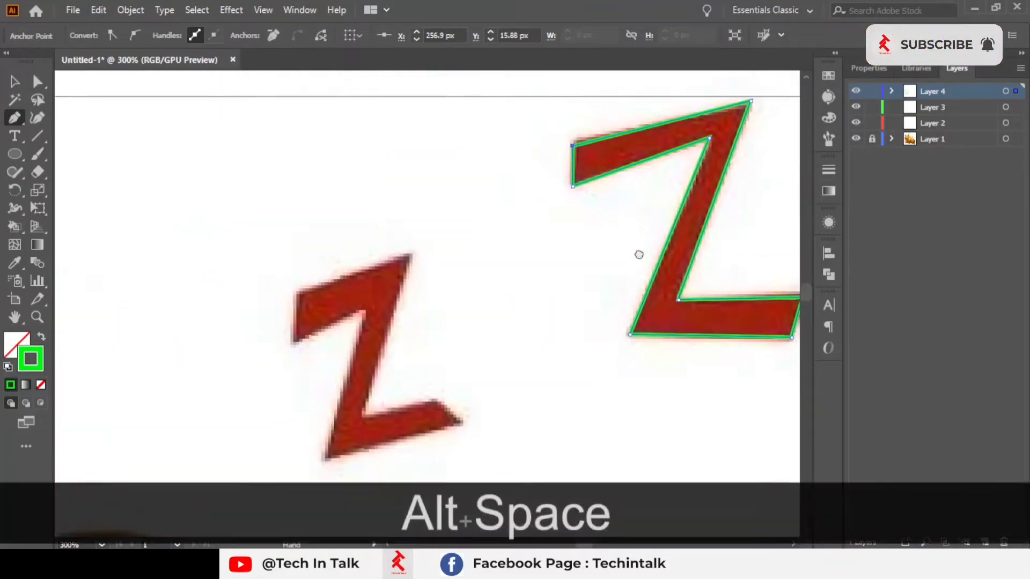
{"action": "scroll", "coordinate": [294, 331], "scroll_direction": "up", "scroll_amount": 2}
{"action": "key", "text": "space"}
{"action": "left_click_drag", "start_coordinate": [294, 334], "coordinate": [192, 245]}
{"action": "left_click", "coordinate": [205, 155]}
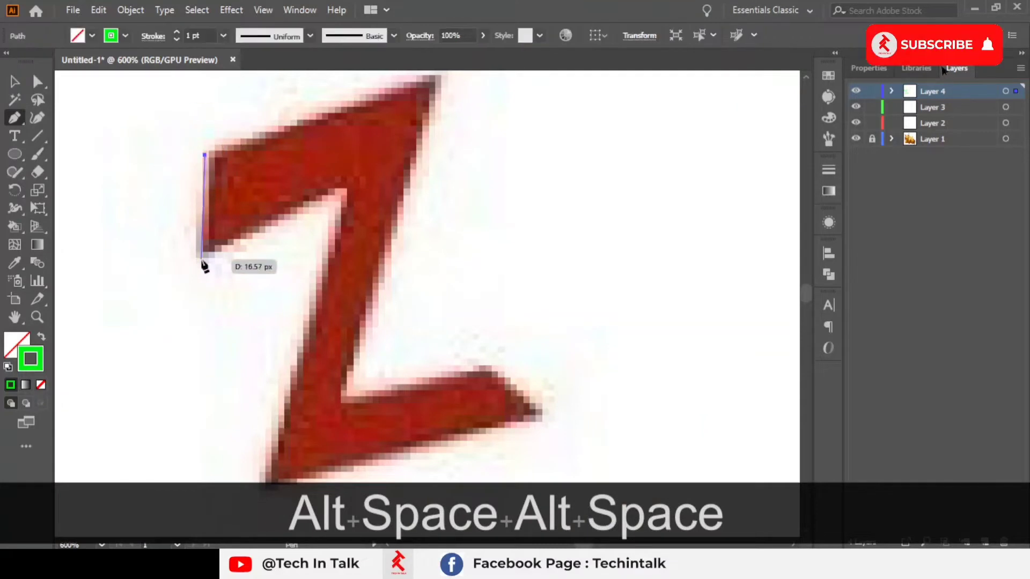
{"action": "left_click", "coordinate": [201, 258]}
{"action": "left_click", "coordinate": [337, 188]}
{"action": "key", "text": "space"}
{"action": "left_click_drag", "start_coordinate": [404, 214], "coordinate": [363, 147]}
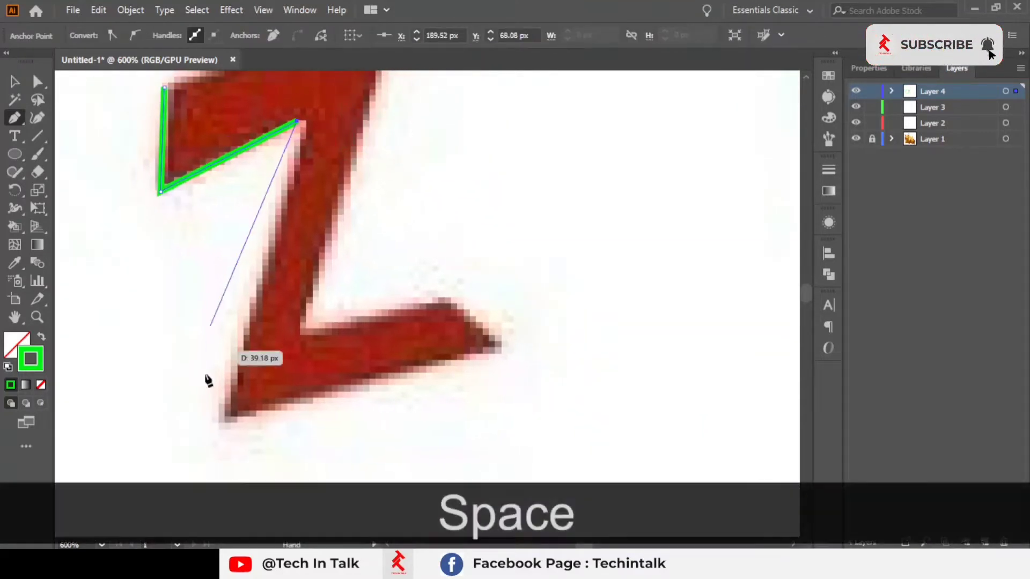
Step: Continue around the smallest Z's bottom stroke and top edge, closing its outline at the starting point
{"action": "left_click", "coordinate": [219, 420]}
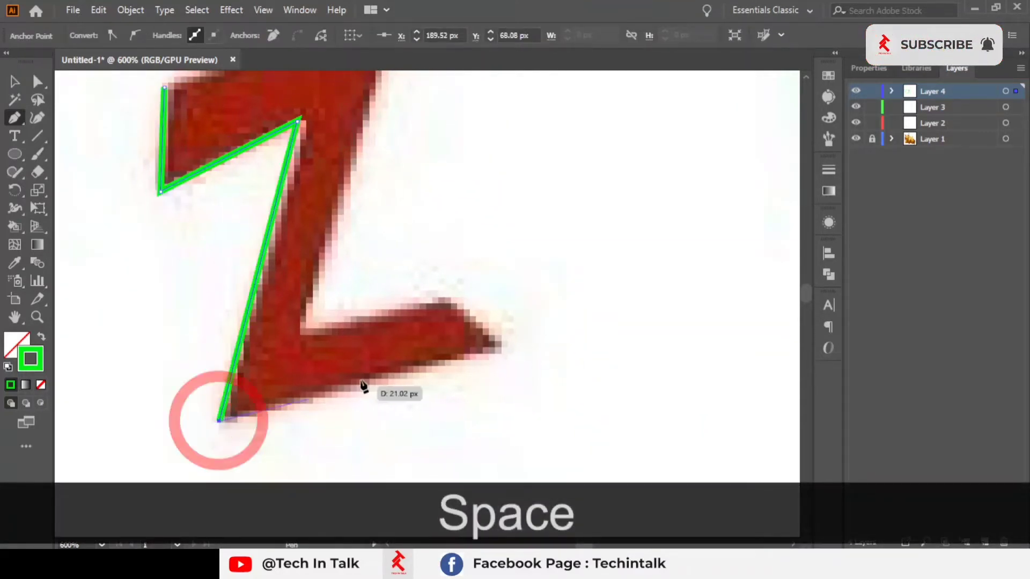
{"action": "left_click", "coordinate": [500, 344]}
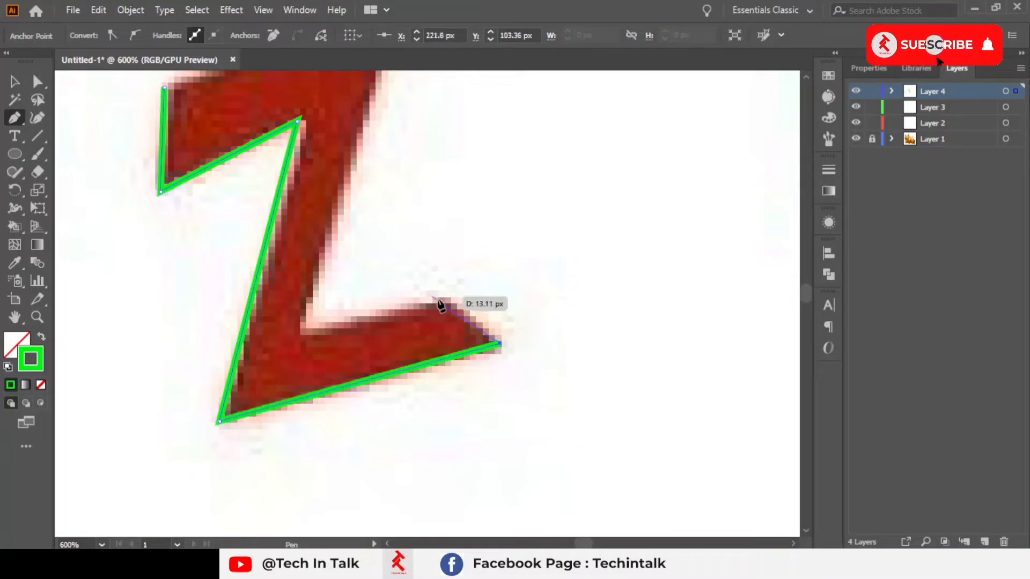
{"action": "left_click", "coordinate": [448, 299]}
{"action": "left_click", "coordinate": [302, 334]}
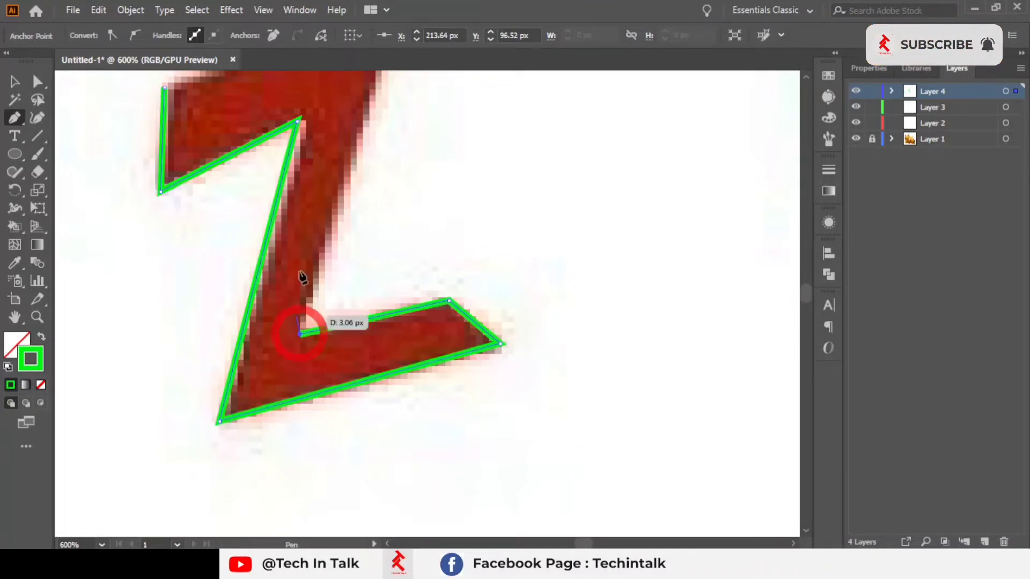
{"action": "key", "text": "space"}
{"action": "left_click_drag", "start_coordinate": [297, 254], "coordinate": [312, 459]}
{"action": "left_click", "coordinate": [416, 207]}
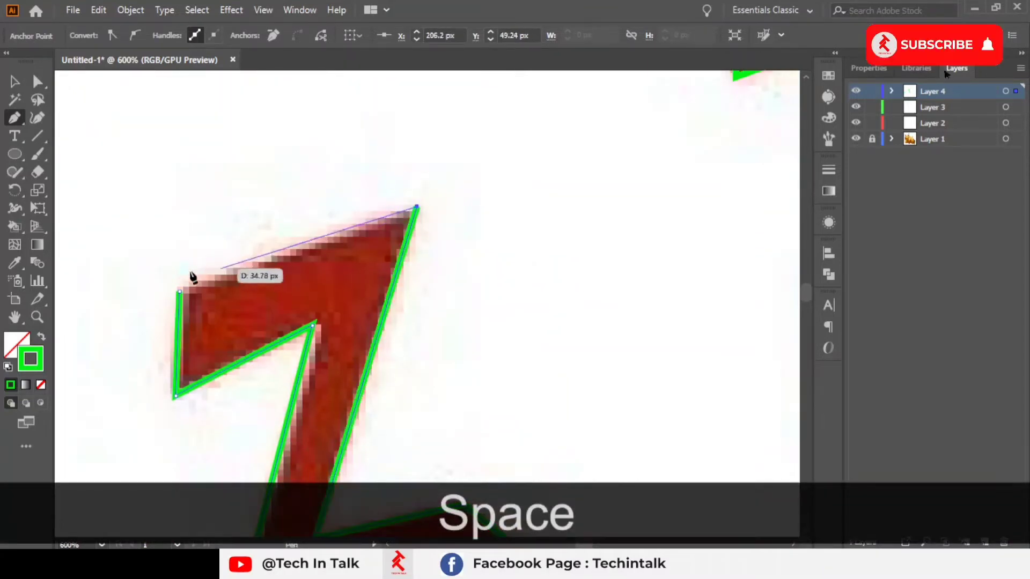
{"action": "left_click", "coordinate": [180, 292]}
Step: Review the three traced Z outlines together by selecting them all with the Selection tool
{"action": "scroll", "coordinate": [504, 311], "scroll_direction": "down", "scroll_amount": 5}
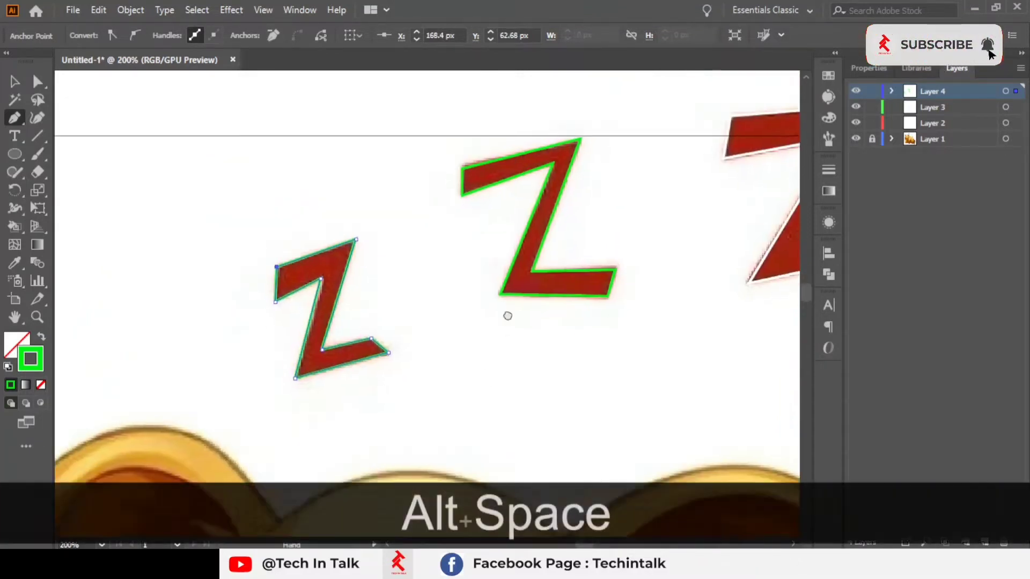
{"action": "key", "text": "space"}
{"action": "left_click_drag", "start_coordinate": [499, 293], "coordinate": [327, 320]}
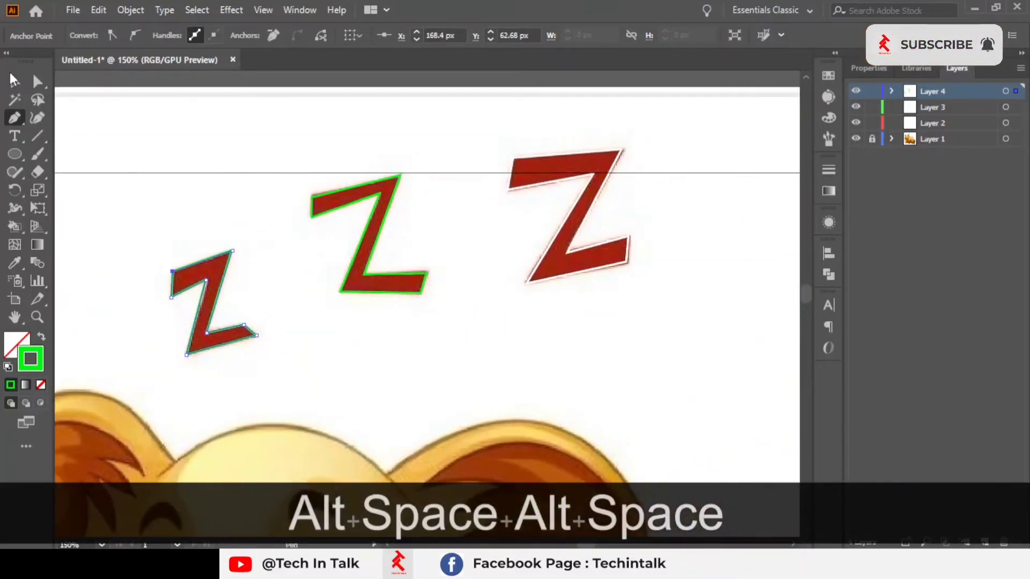
{"action": "left_click", "coordinate": [12, 76]}
{"action": "left_click", "coordinate": [252, 210]}
{"action": "scroll", "coordinate": [254, 213], "scroll_direction": "up", "scroll_amount": 1}
{"action": "scroll", "coordinate": [115, 293], "scroll_direction": "up", "scroll_amount": 4}
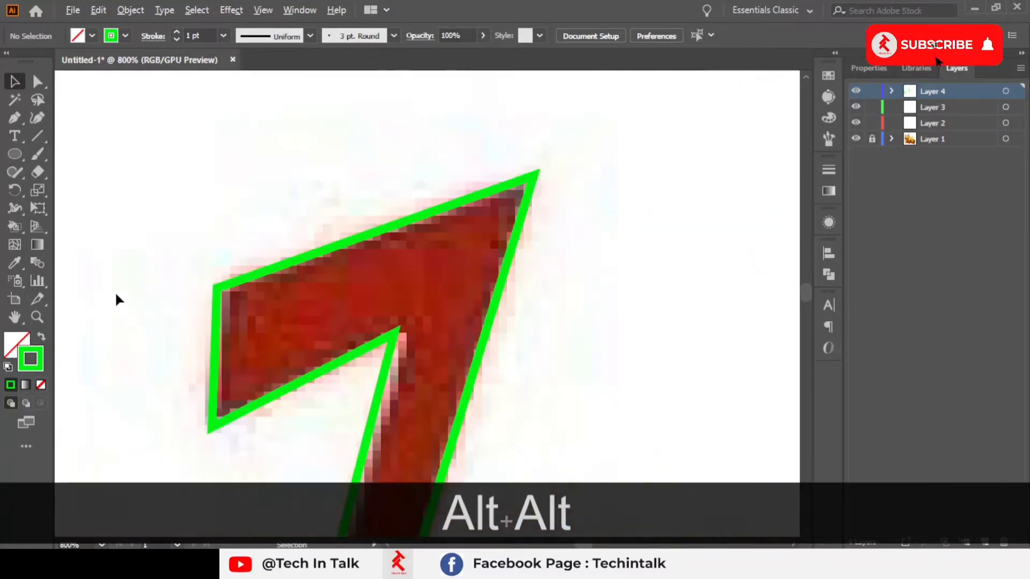
{"action": "scroll", "coordinate": [115, 291], "scroll_direction": "down", "scroll_amount": 5}
{"action": "key", "text": "space"}
{"action": "left_click_drag", "start_coordinate": [363, 333], "coordinate": [454, 306]}
{"action": "left_click_drag", "start_coordinate": [244, 172], "coordinate": [740, 280]}
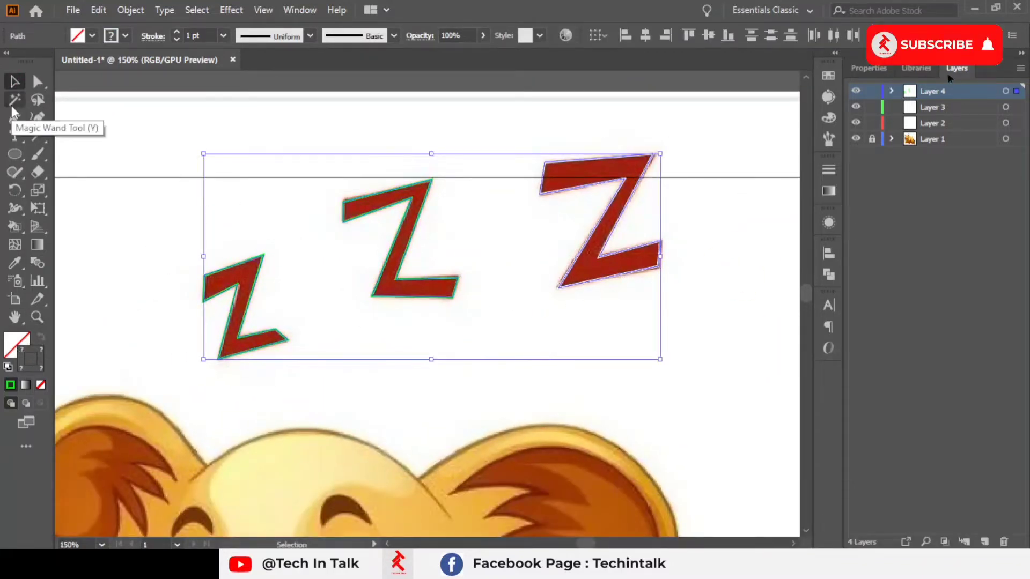
{"action": "left_click", "coordinate": [348, 111]}
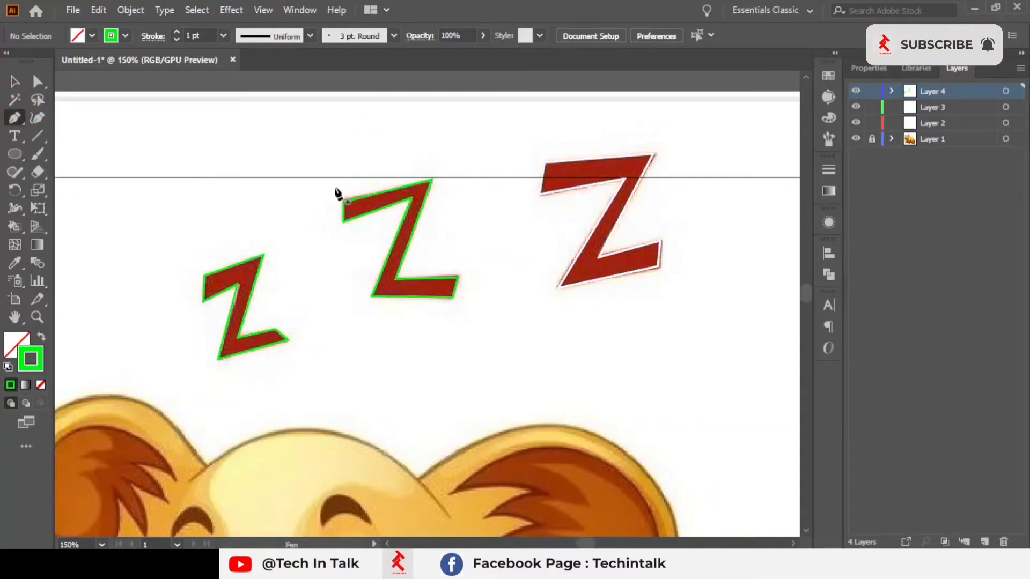
Step: Start a new Pen path on the lion's ear, placing the first anchor at the tip of the inner fur
{"action": "scroll", "coordinate": [324, 246], "scroll_direction": "down", "scroll_amount": 13}
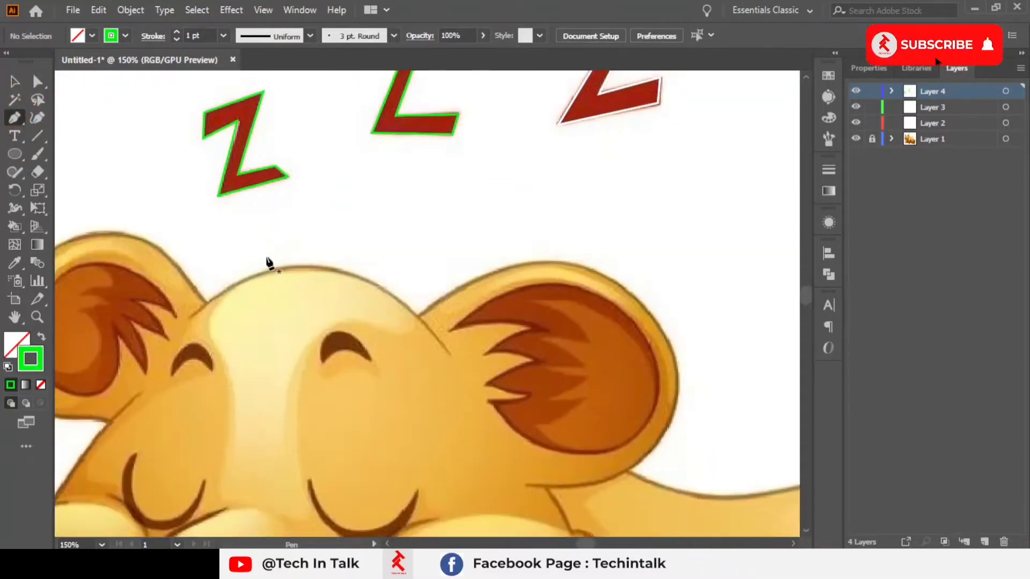
{"action": "key", "text": "space"}
{"action": "left_click_drag", "start_coordinate": [248, 353], "coordinate": [413, 238]}
{"action": "left_click_drag", "start_coordinate": [333, 173], "coordinate": [332, 235]}
{"action": "scroll", "coordinate": [278, 211], "scroll_direction": "up", "scroll_amount": 3}
{"action": "key", "text": "space"}
{"action": "left_click_drag", "start_coordinate": [378, 203], "coordinate": [532, 272]}
{"action": "right_click", "coordinate": [604, 240]}
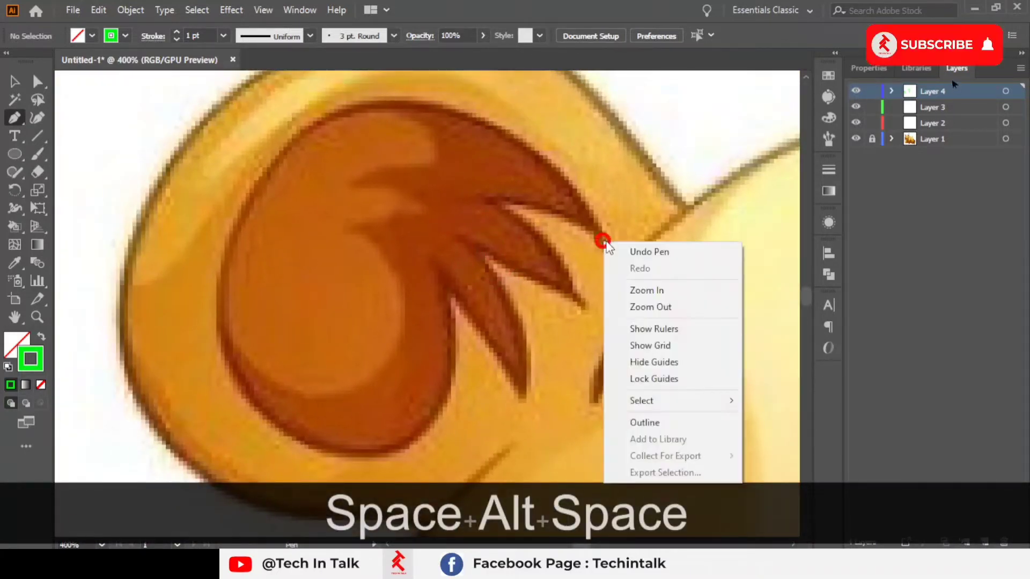
{"action": "left_click", "coordinate": [604, 240]}
{"action": "left_click", "coordinate": [604, 239]}
Step: Curve the path over the top of the inner ear with a smooth anchor, undoing one stray point
{"action": "key", "text": "space"}
{"action": "left_click_drag", "start_coordinate": [456, 173], "coordinate": [418, 208]}
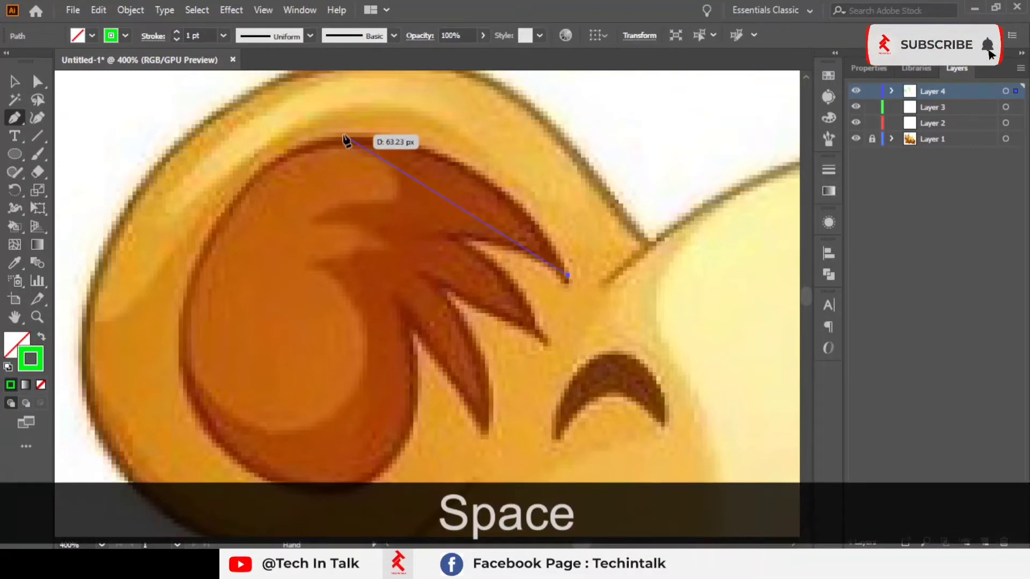
{"action": "left_click_drag", "start_coordinate": [197, 147], "coordinate": [196, 142]}
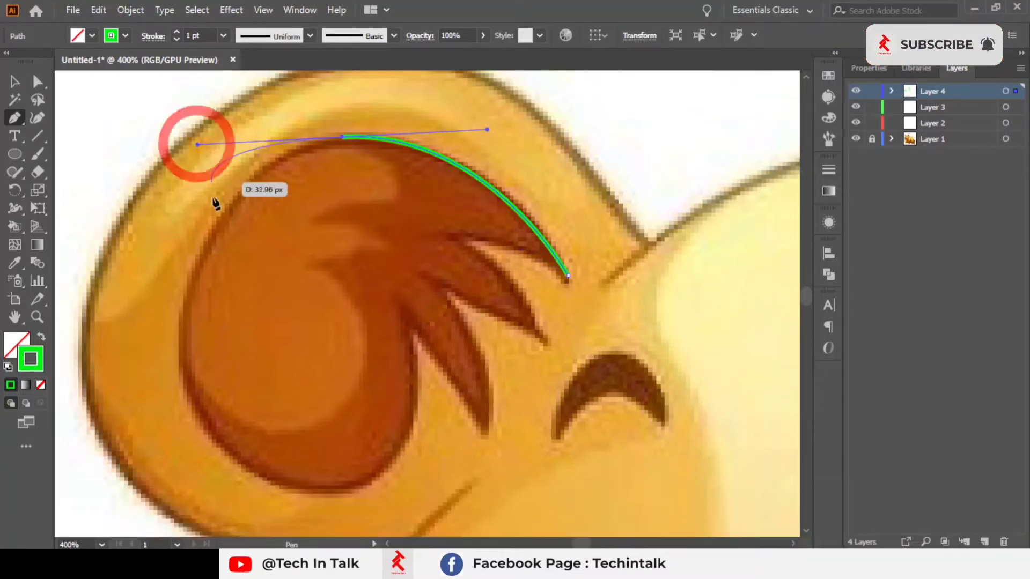
{"action": "left_click", "coordinate": [178, 337]}
{"action": "key", "text": "ctrl+z"}
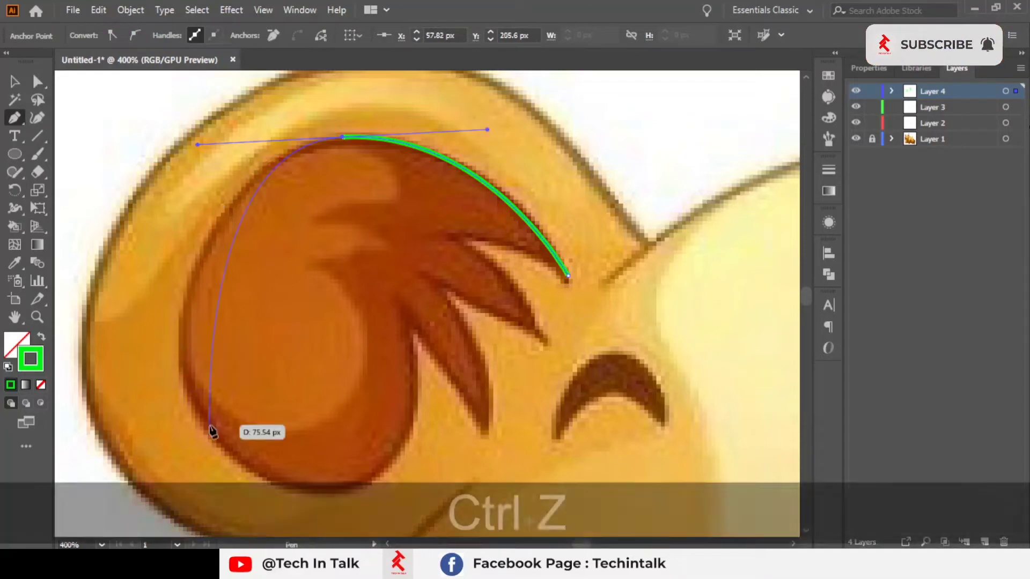
Step: Continue the curved path down the left side and around the bottom of the inner ear with smooth anchors
{"action": "left_click_drag", "start_coordinate": [208, 442], "coordinate": [219, 442]}
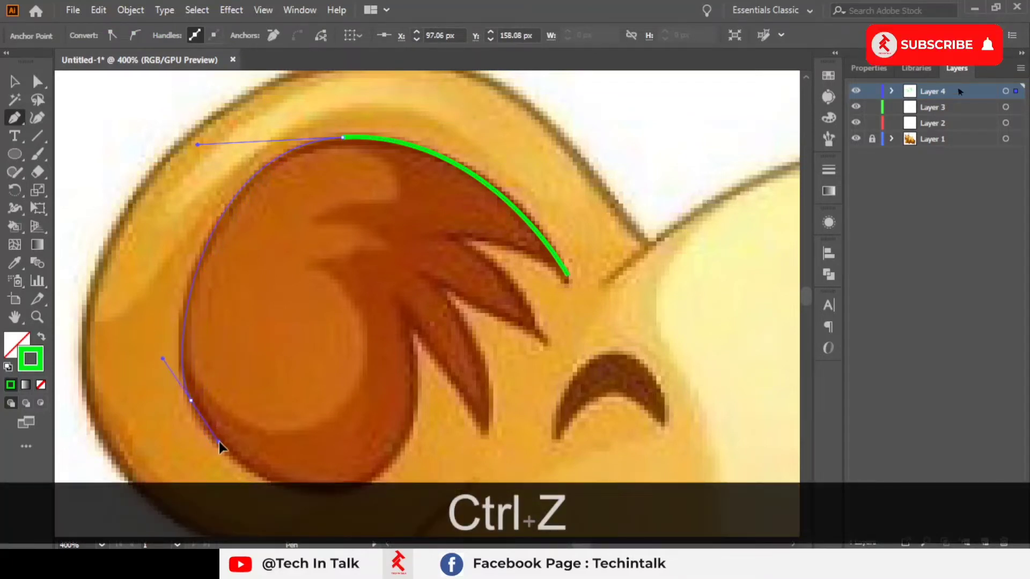
{"action": "key", "text": "space"}
{"action": "left_click_drag", "start_coordinate": [255, 354], "coordinate": [216, 236]}
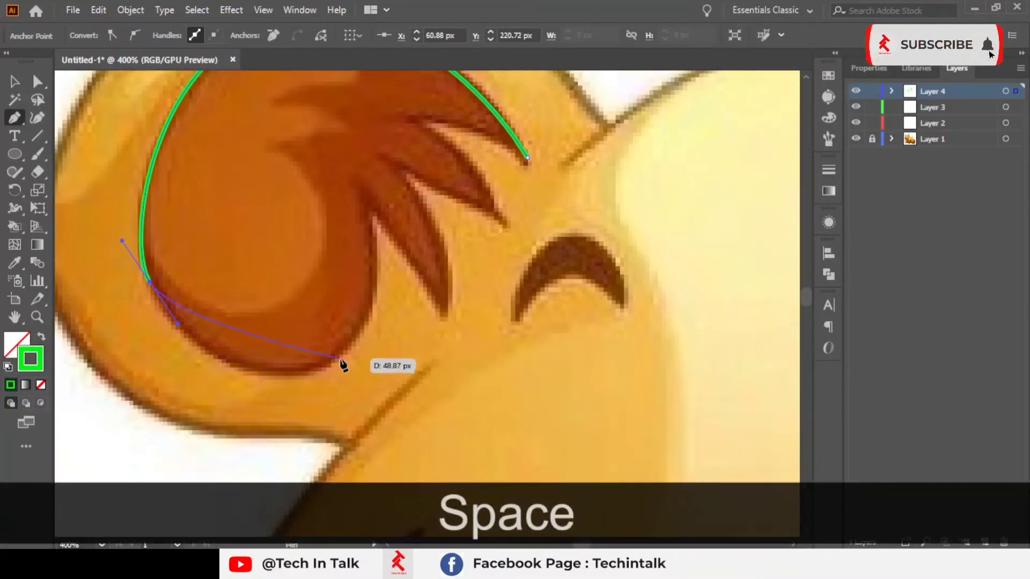
{"action": "left_click_drag", "start_coordinate": [339, 352], "coordinate": [397, 258]}
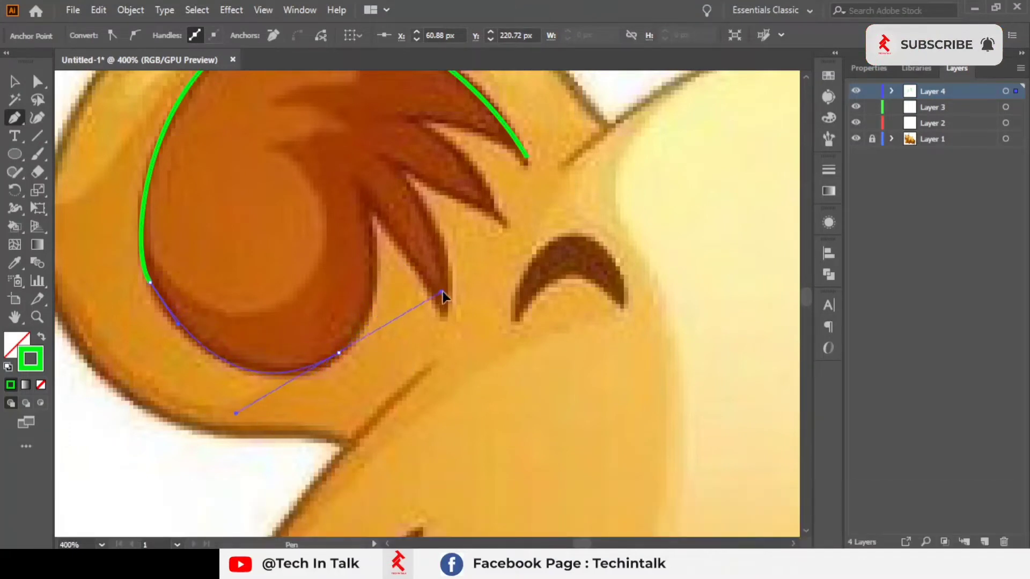
{"action": "left_click_drag", "start_coordinate": [442, 292], "coordinate": [443, 292]}
{"action": "key", "text": "space"}
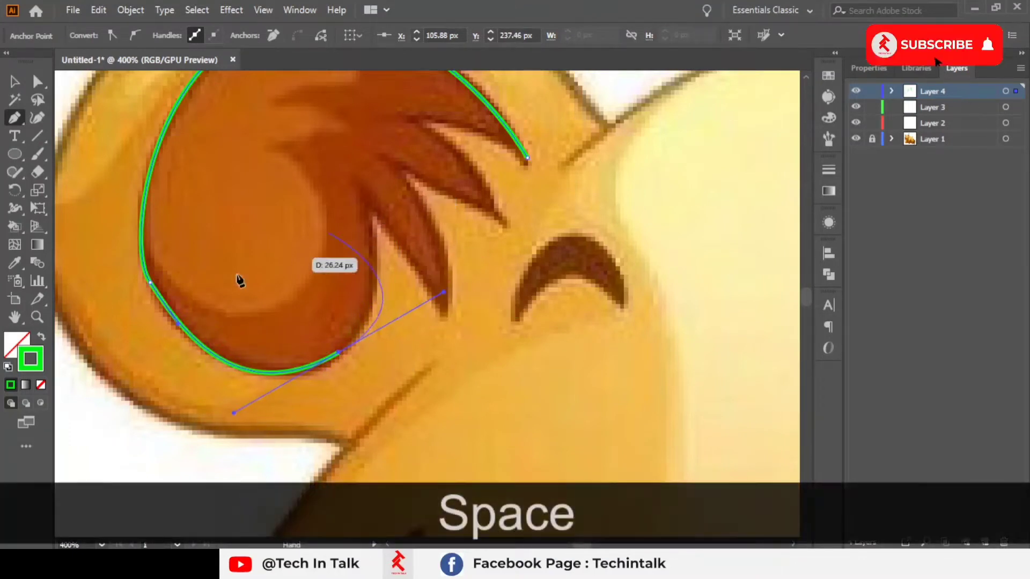
{"action": "mouse_move", "coordinate": [157, 297]}
{"action": "left_mouse_down"}
{"action": "mouse_move", "coordinate": [162, 305]}
{"action": "mouse_move", "coordinate": [166, 262]}
{"action": "mouse_move", "coordinate": [150, 284]}
{"action": "left_mouse_up"}
{"action": "key", "text": "space"}
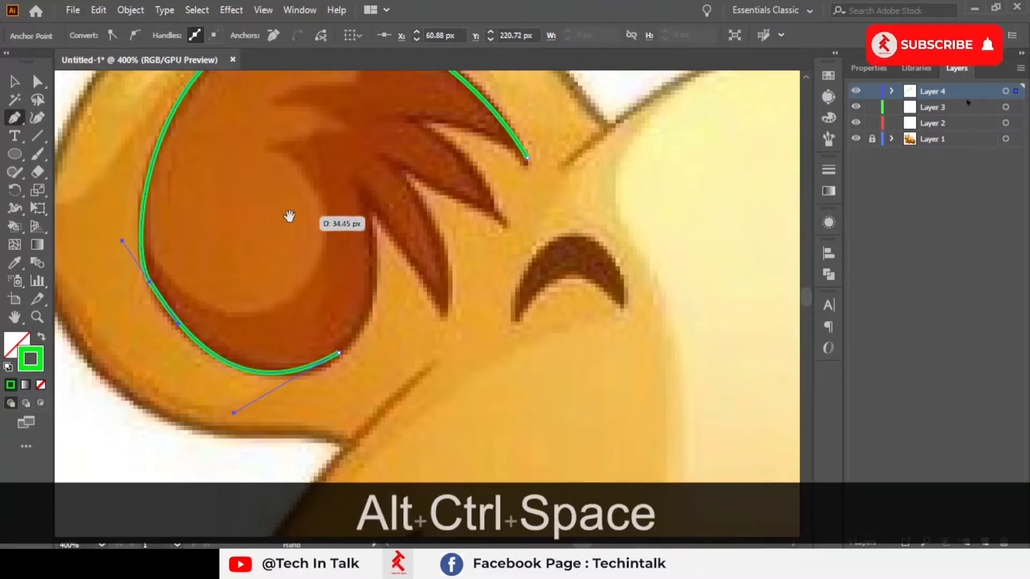
{"action": "left_click_drag", "start_coordinate": [289, 216], "coordinate": [263, 256]}
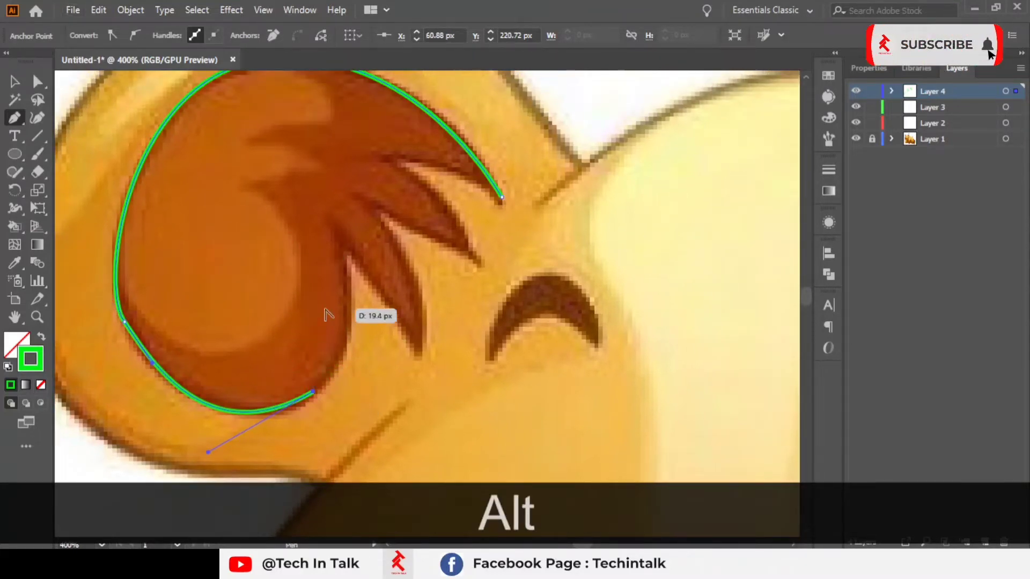
Step: Extend the path up to the first fur spike's tip, turning the last anchor into a corner point
{"action": "scroll", "coordinate": [333, 301], "scroll_direction": "up", "scroll_amount": 2}
{"action": "scroll", "coordinate": [363, 263], "scroll_direction": "down", "scroll_amount": 3}
{"action": "key", "text": "space"}
{"action": "left_click_drag", "start_coordinate": [363, 263], "coordinate": [330, 272]}
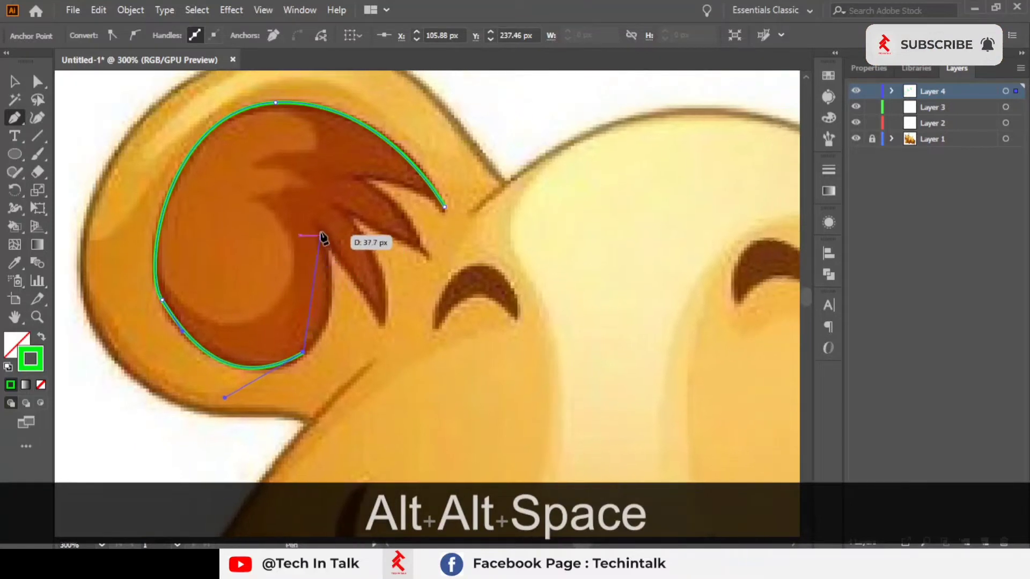
{"action": "left_click_drag", "start_coordinate": [272, 157], "coordinate": [281, 130]}
{"action": "scroll", "coordinate": [331, 300], "scroll_direction": "up", "scroll_amount": 1}
{"action": "left_click", "coordinate": [316, 205], "text": "alt"}
{"action": "scroll", "coordinate": [448, 328], "scroll_direction": "up", "scroll_amount": 1}
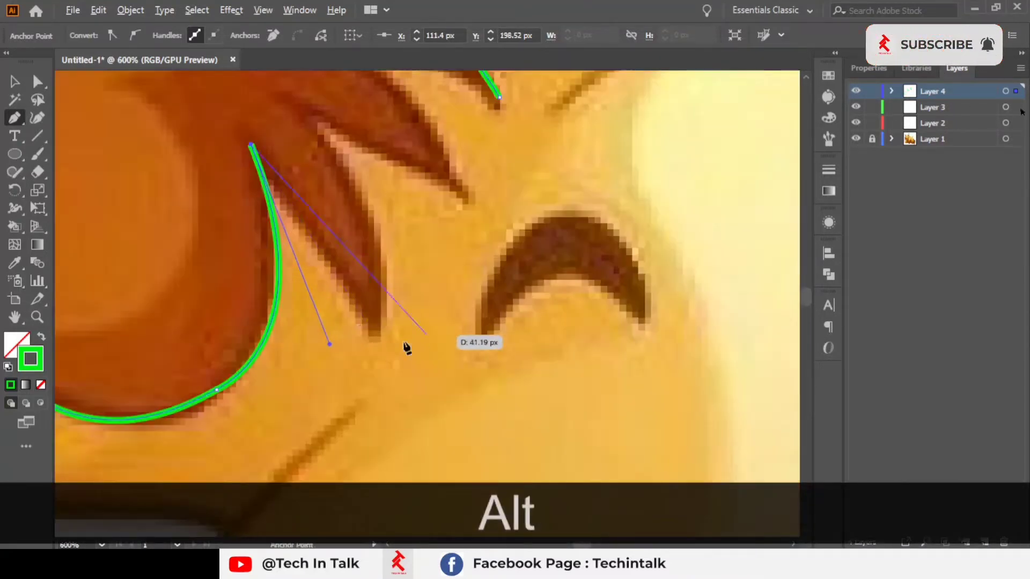
{"action": "left_click_drag", "start_coordinate": [374, 333], "coordinate": [411, 392]}
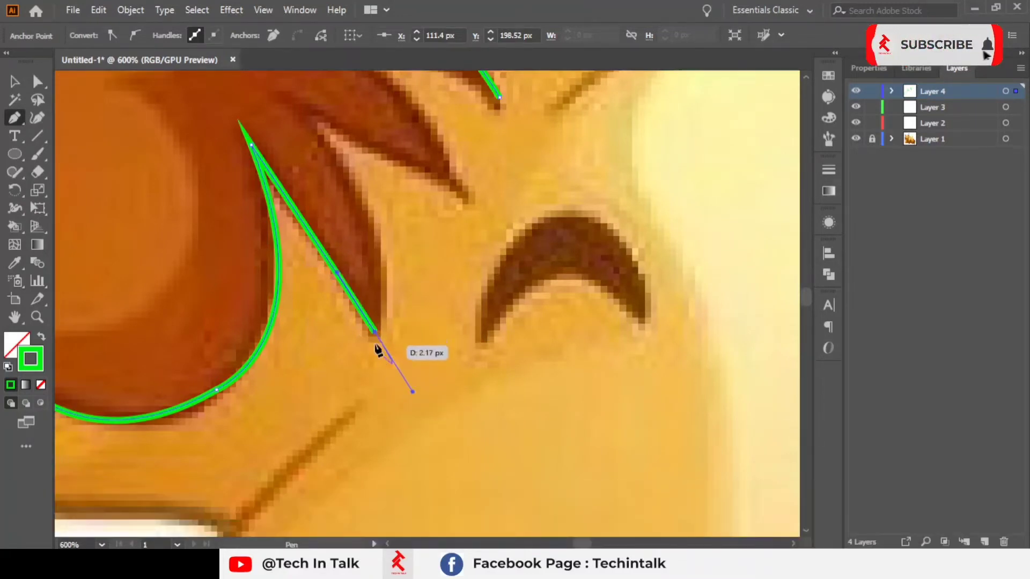
Step: Extend the path into the second fur spike, undoing two stray anchors, and turn its tip into a corner point
{"action": "key", "text": "space"}
{"action": "left_click_drag", "start_coordinate": [372, 333], "coordinate": [346, 405]}
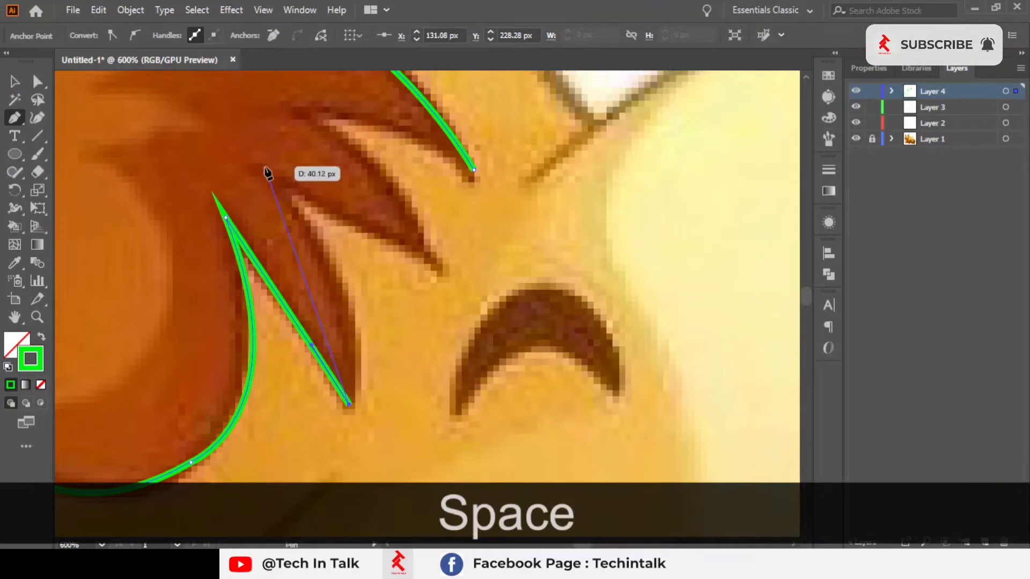
{"action": "left_click_drag", "start_coordinate": [280, 187], "coordinate": [167, 221]}
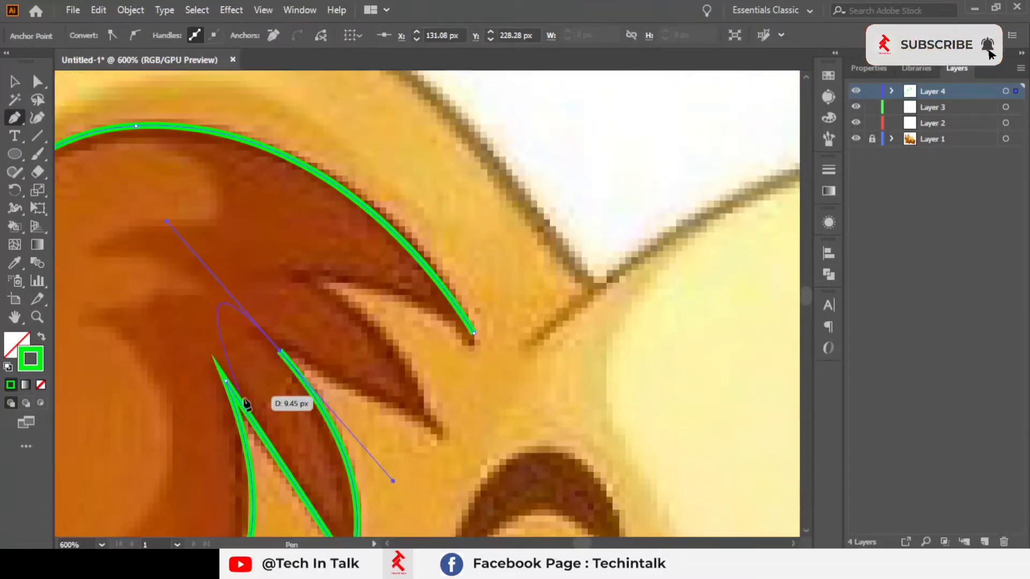
{"action": "right_click", "coordinate": [280, 355]}
{"action": "key", "text": "ctrl+z"}
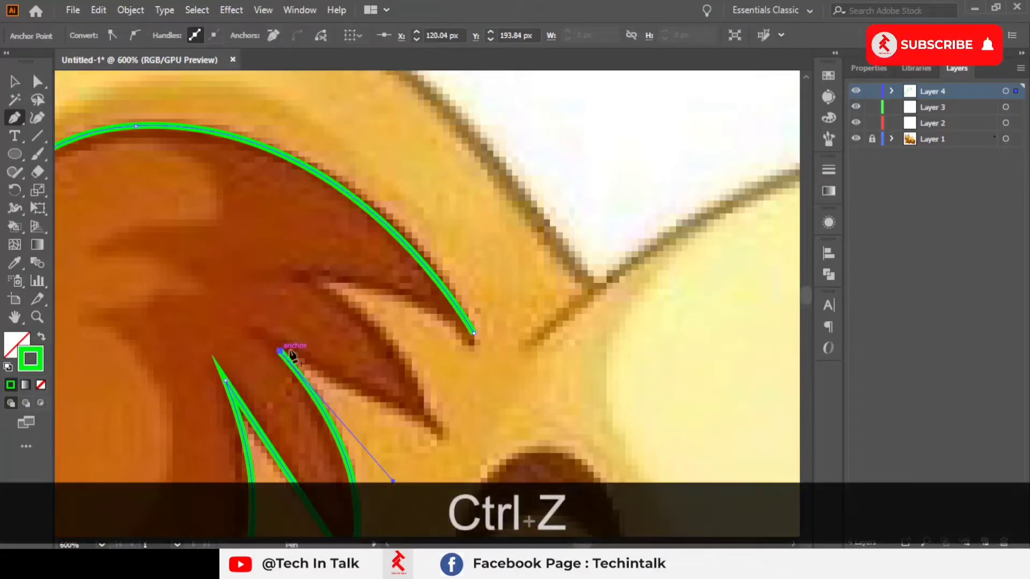
{"action": "left_click_drag", "start_coordinate": [439, 405], "coordinate": [375, 340]}
{"action": "key", "text": "ctrl+z"}
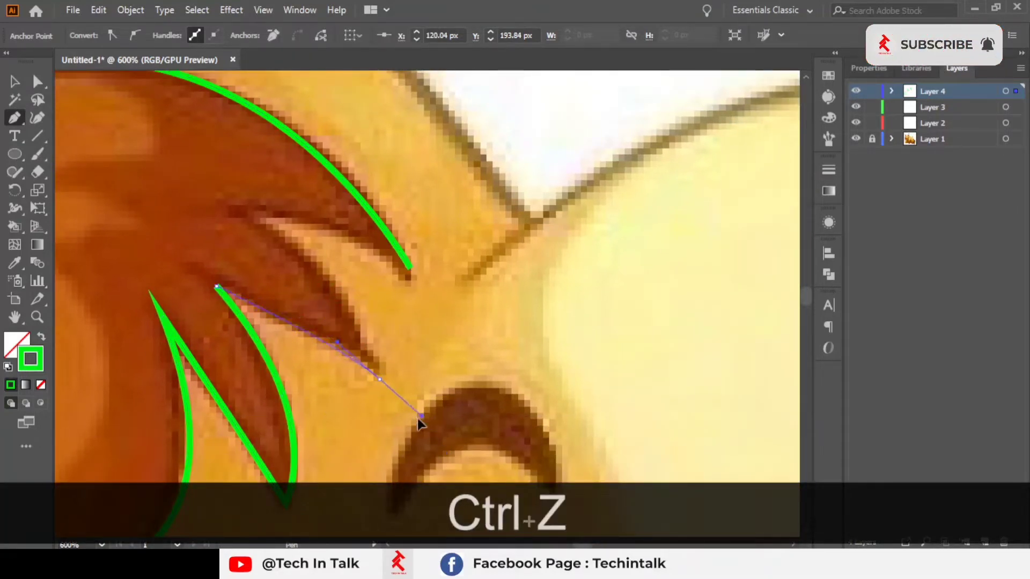
{"action": "left_click_drag", "start_coordinate": [419, 424], "coordinate": [405, 407]}
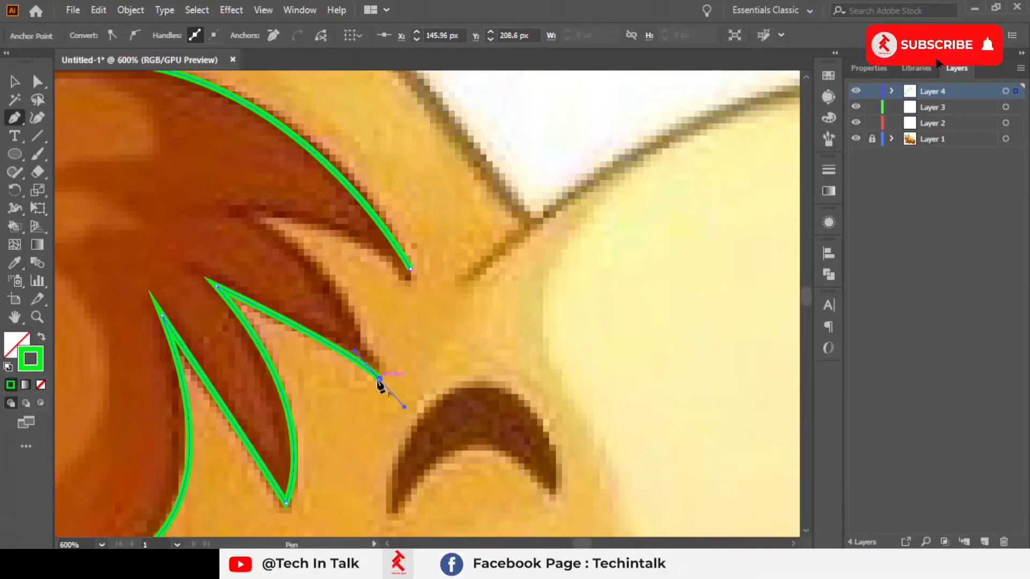
{"action": "left_click", "coordinate": [379, 377]}
Step: Curve the path up to the base of the last spike and close it at the starting anchor on the inner fur tip
{"action": "left_click_drag", "start_coordinate": [375, 372], "coordinate": [400, 417]}
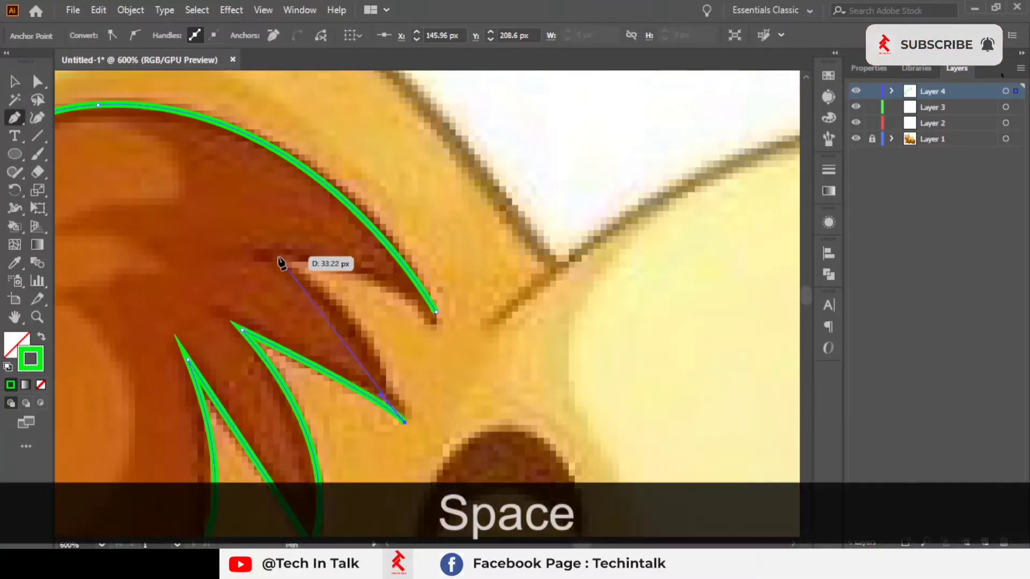
{"action": "left_click_drag", "start_coordinate": [273, 255], "coordinate": [175, 205]}
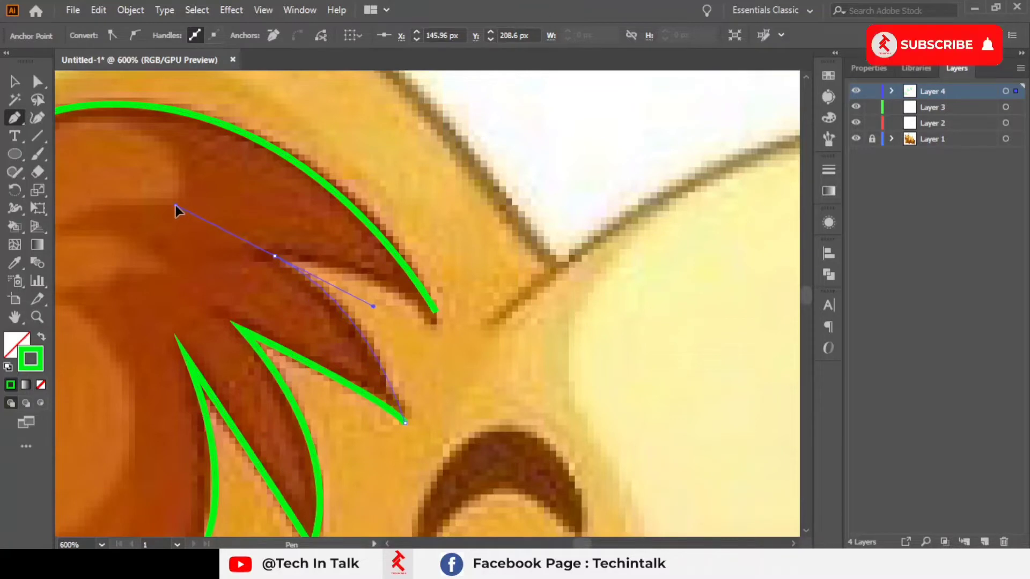
{"action": "left_click", "coordinate": [435, 311]}
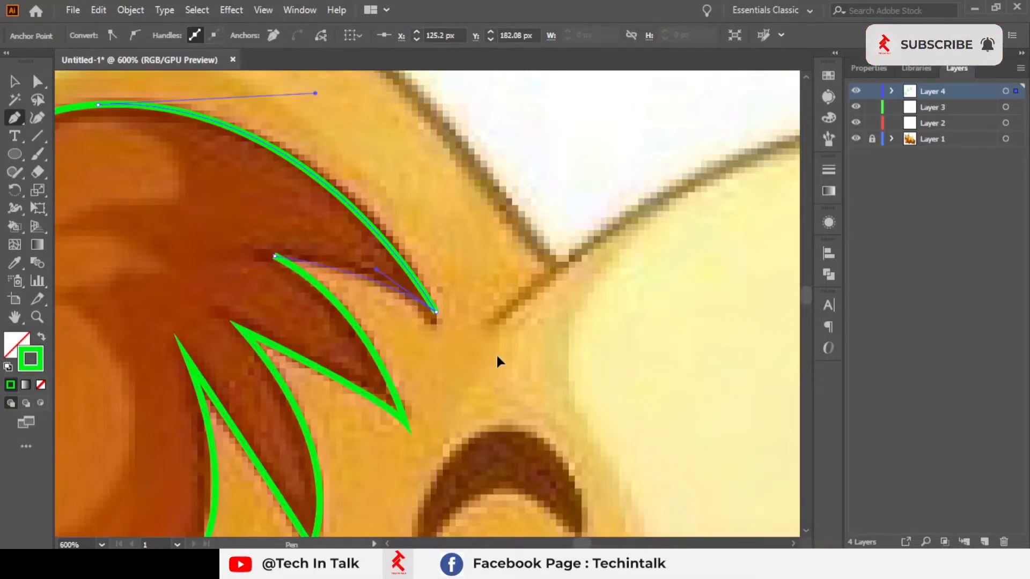
Step: Zoom out to review the closed inner-ear outline, then zoom back into the fur curl
{"action": "left_click_drag", "start_coordinate": [504, 375], "coordinate": [487, 354]}
{"action": "scroll", "coordinate": [505, 199], "scroll_direction": "down", "scroll_amount": 4}
{"action": "left_click_drag", "start_coordinate": [568, 291], "coordinate": [595, 250]}
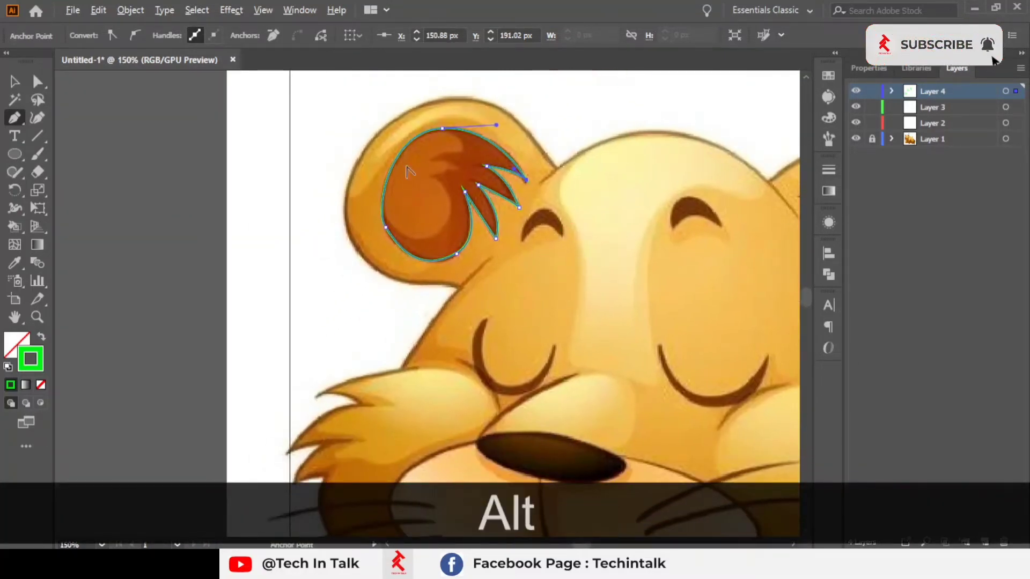
{"action": "scroll", "coordinate": [408, 169], "scroll_direction": "up", "scroll_amount": 2}
{"action": "left_click_drag", "start_coordinate": [585, 308], "coordinate": [417, 252]}
{"action": "scroll", "coordinate": [462, 213], "scroll_direction": "up", "scroll_amount": 1}
{"action": "left_click_drag", "start_coordinate": [496, 237], "coordinate": [613, 345]}
{"action": "scroll", "coordinate": [393, 302], "scroll_direction": "down", "scroll_amount": 2}
{"action": "scroll", "coordinate": [515, 215], "scroll_direction": "up", "scroll_amount": 3}
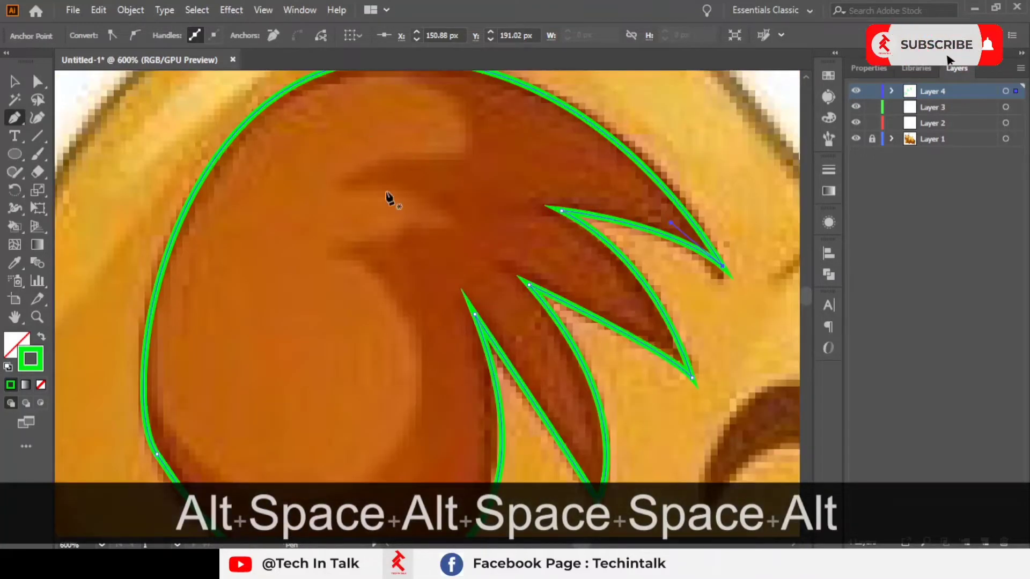
Step: Start a new Pen path on the inner fur curl, tracing its upper spike with curved anchors
{"action": "left_click", "coordinate": [455, 228], "text": "ctrl"}
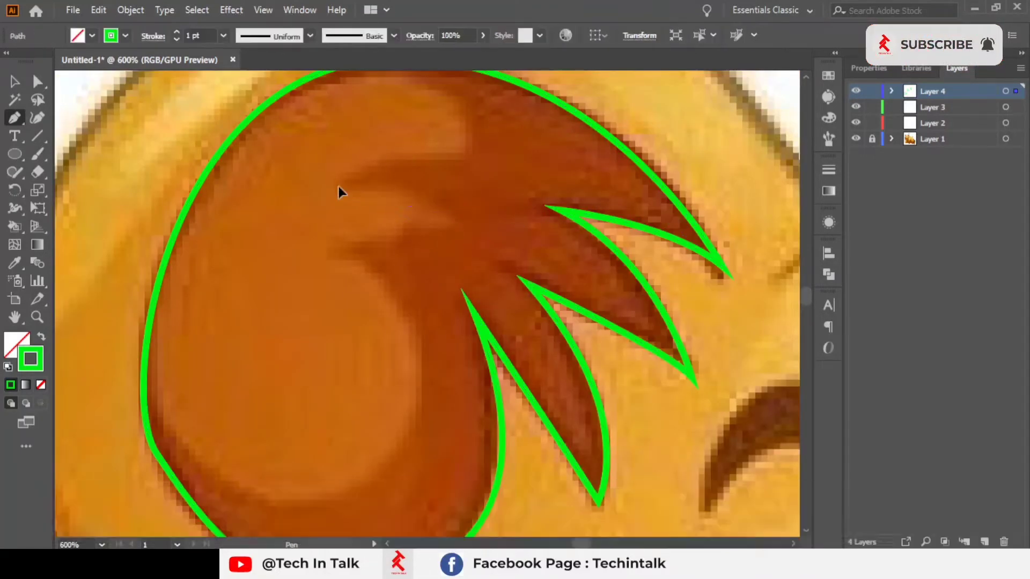
{"action": "left_click_drag", "start_coordinate": [252, 185], "coordinate": [253, 187]}
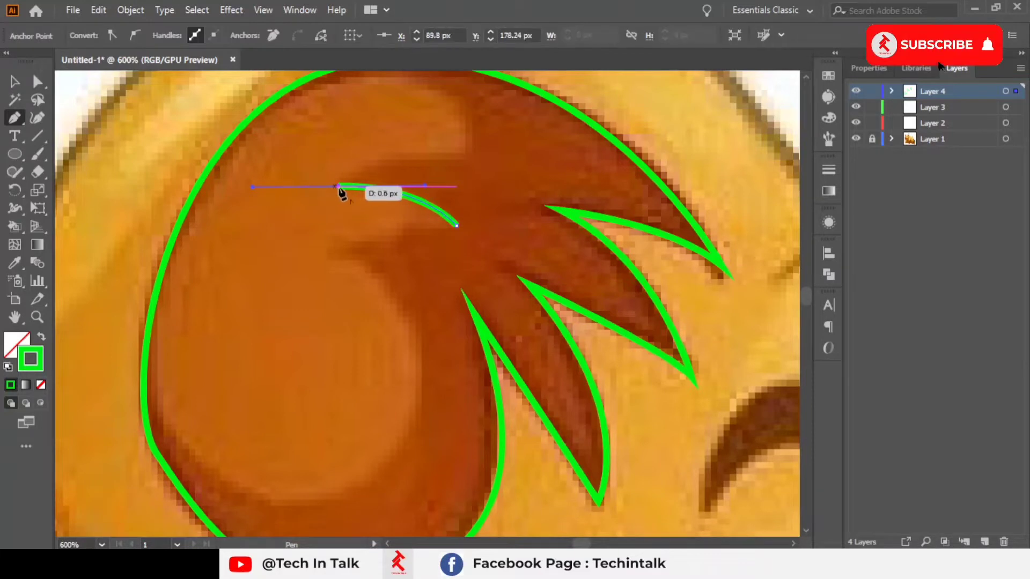
{"action": "left_click_drag", "start_coordinate": [340, 186], "coordinate": [538, 172]}
{"action": "key", "text": "space"}
{"action": "left_click_drag", "start_coordinate": [343, 113], "coordinate": [436, 177]}
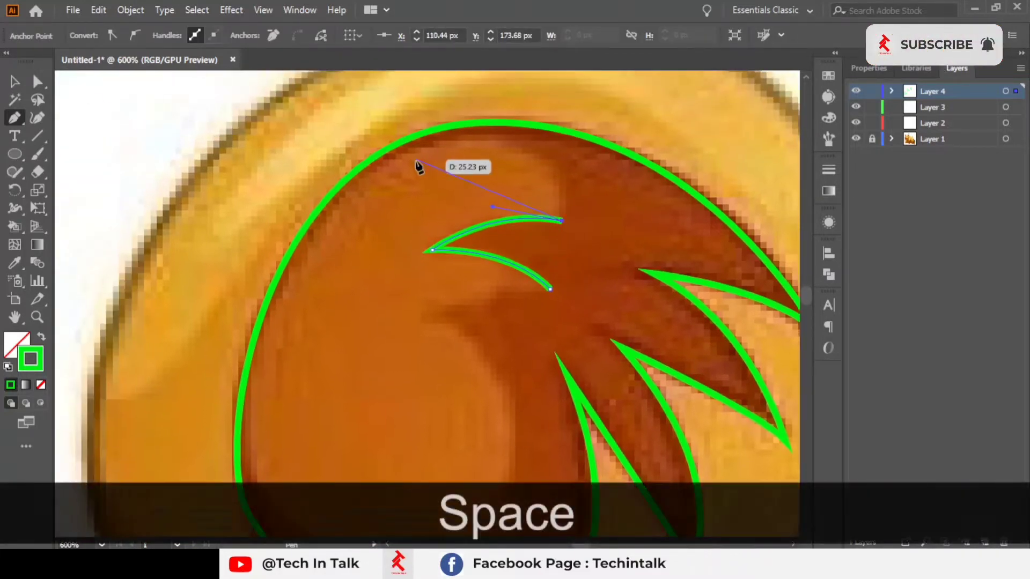
{"action": "left_click_drag", "start_coordinate": [375, 172], "coordinate": [237, 269]}
Step: Continue the curl path down the left side and around its bottom with smooth anchors
{"action": "key", "text": "space"}
{"action": "left_click_drag", "start_coordinate": [256, 371], "coordinate": [160, 207]}
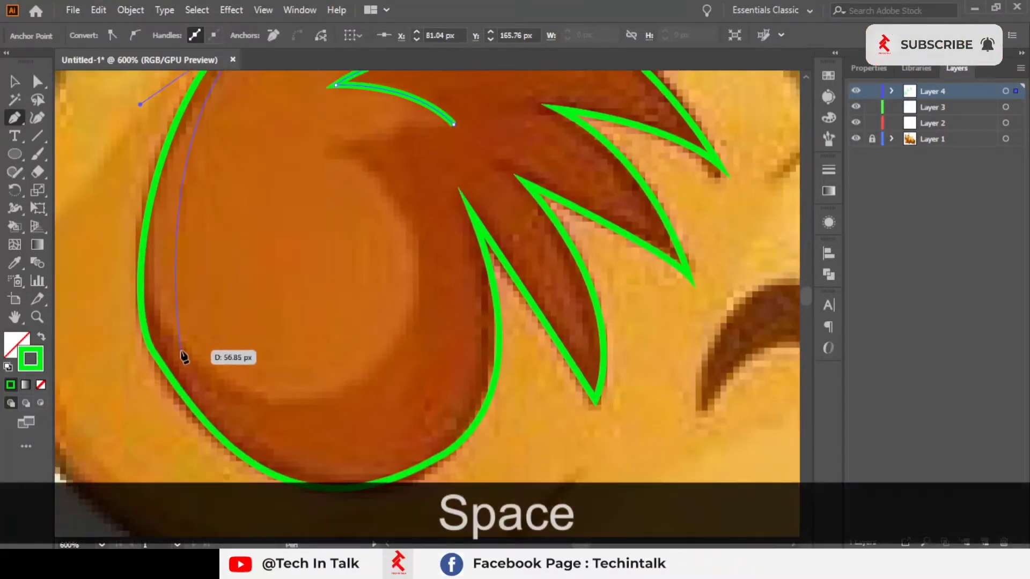
{"action": "left_click_drag", "start_coordinate": [247, 393], "coordinate": [247, 392]}
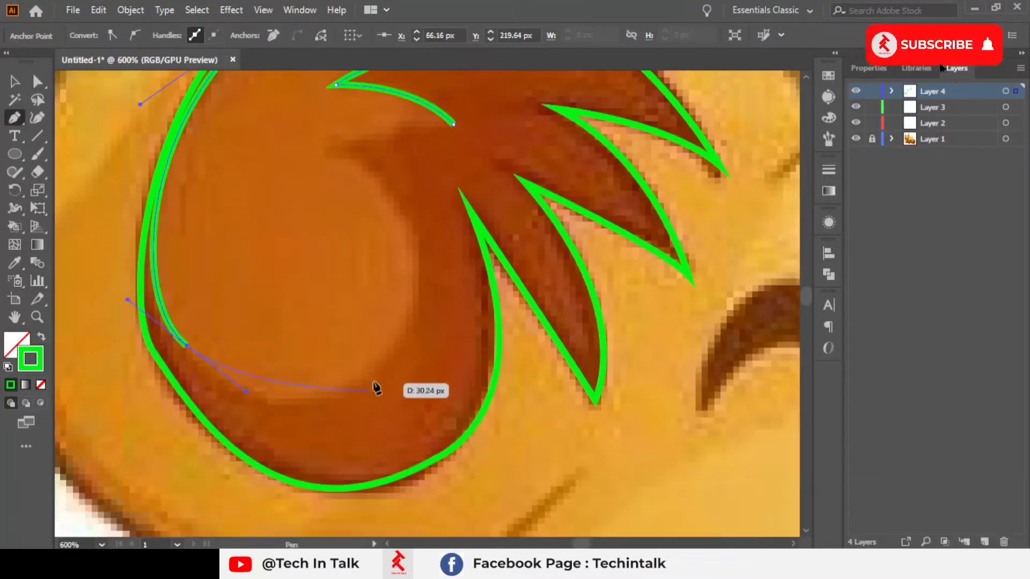
{"action": "left_click_drag", "start_coordinate": [374, 371], "coordinate": [439, 333]}
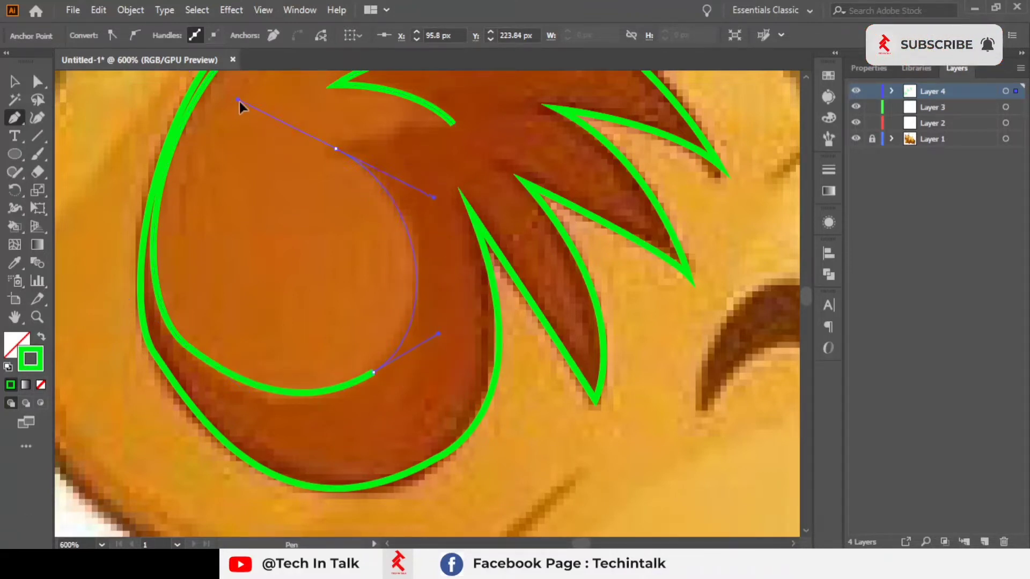
Step: Curve the curl path back up and close it at its starting anchor
{"action": "left_click_drag", "start_coordinate": [239, 101], "coordinate": [240, 103]}
{"action": "scroll", "coordinate": [385, 140], "scroll_direction": "up", "scroll_amount": 1}
{"action": "key", "text": "alt+space"}
{"action": "left_click_drag", "start_coordinate": [301, 200], "coordinate": [271, 256]}
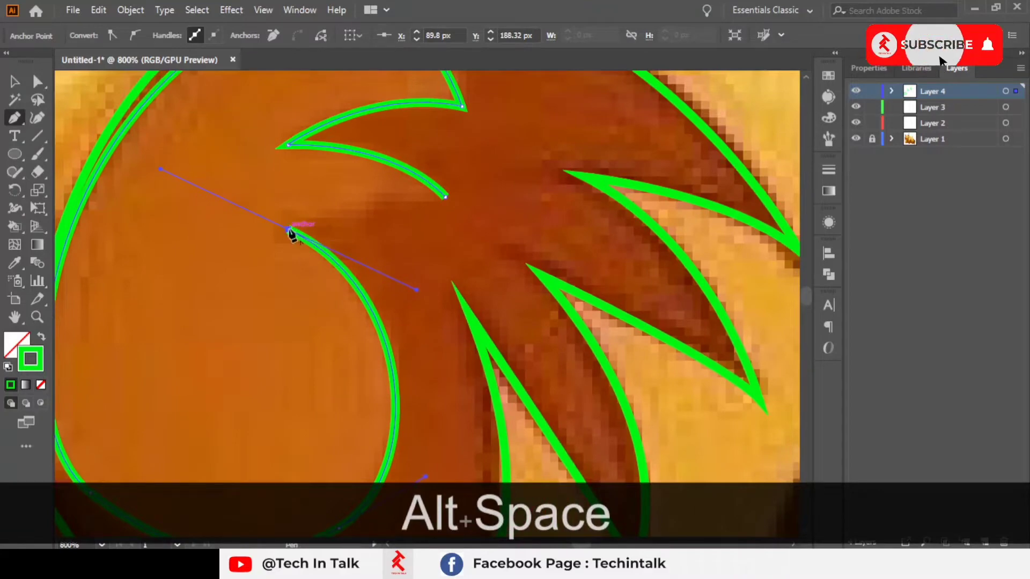
{"action": "scroll", "coordinate": [529, 207], "scroll_direction": "down", "scroll_amount": 3}
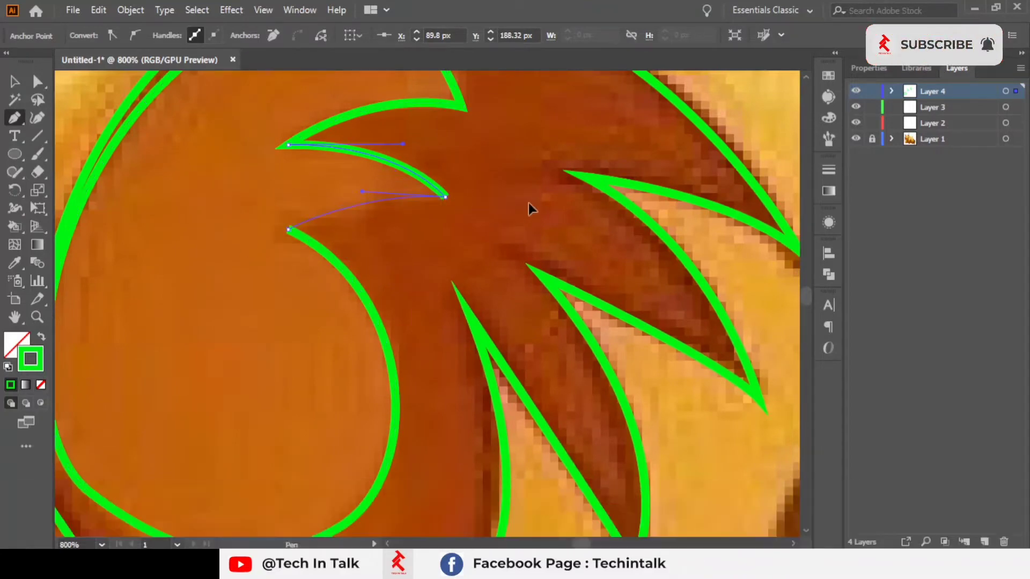
Step: Adjust the inner-ear outline's lower-left anchor and segment so the curve follows the fur edge
{"action": "key", "text": "alt+space"}
{"action": "left_click_drag", "start_coordinate": [501, 214], "coordinate": [395, 253]}
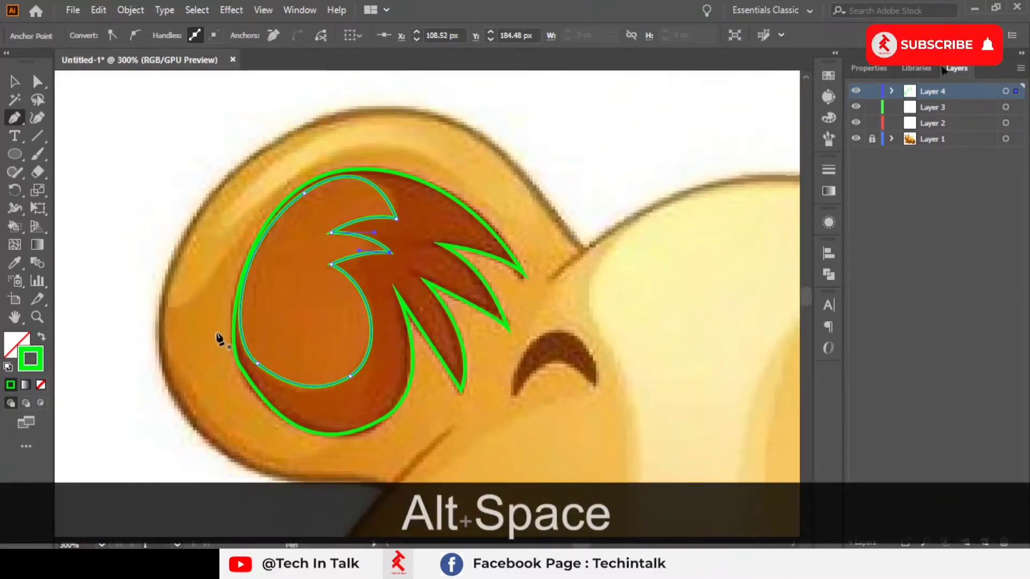
{"action": "scroll", "coordinate": [244, 379], "scroll_direction": "up", "scroll_amount": 2}
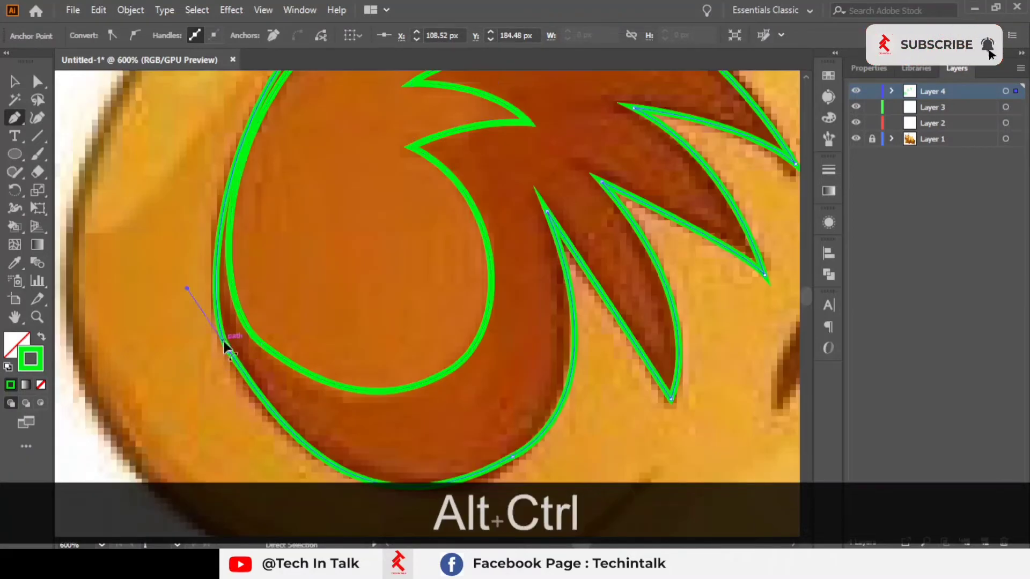
{"action": "left_click", "coordinate": [225, 341], "text": "ctrl"}
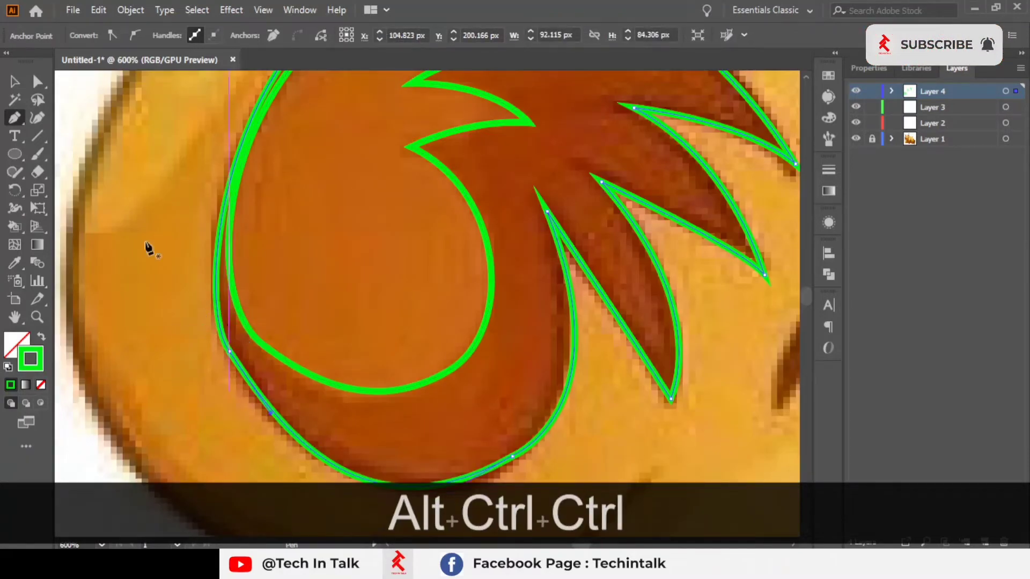
{"action": "left_click_drag", "start_coordinate": [180, 304], "coordinate": [226, 290]}
{"action": "scroll", "coordinate": [258, 367], "scroll_direction": "up", "scroll_amount": 2}
{"action": "left_click_drag", "start_coordinate": [310, 283], "coordinate": [300, 178]}
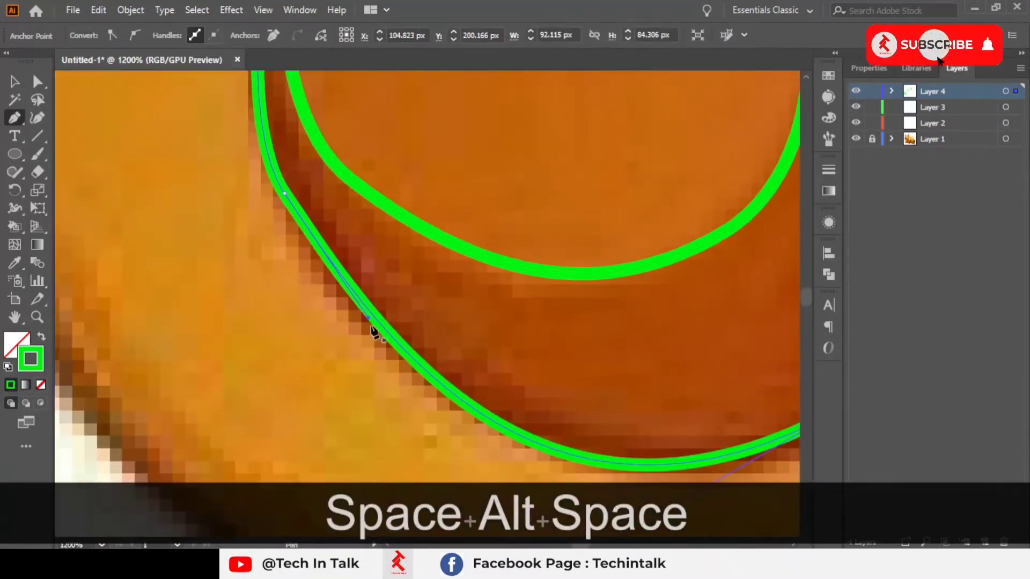
{"action": "left_click_drag", "start_coordinate": [369, 318], "coordinate": [322, 349]}
{"action": "scroll", "coordinate": [359, 326], "scroll_direction": "down", "scroll_amount": 3}
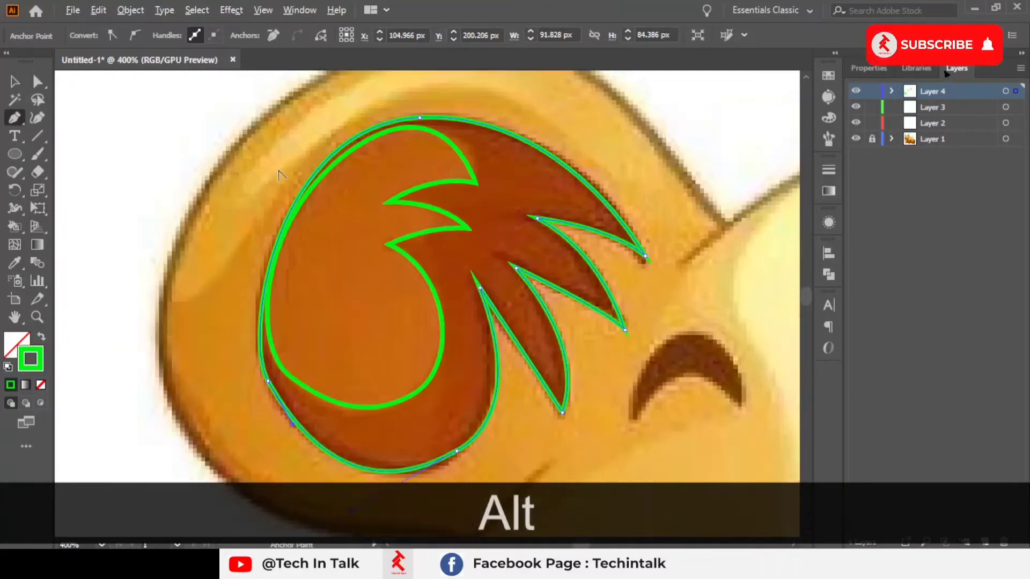
Step: Deselect the paths and move the view over to the lion's other ear
{"action": "left_click", "coordinate": [38, 84]}
{"action": "left_click", "coordinate": [228, 159]}
{"action": "scroll", "coordinate": [228, 186], "scroll_direction": "down", "scroll_amount": 2}
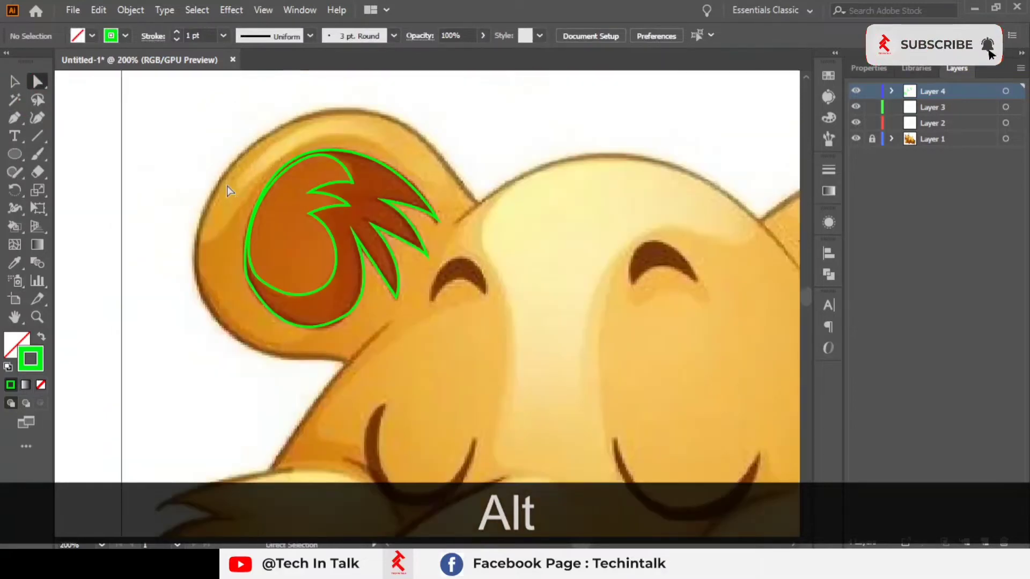
{"action": "left_click_drag", "start_coordinate": [408, 239], "coordinate": [342, 270]}
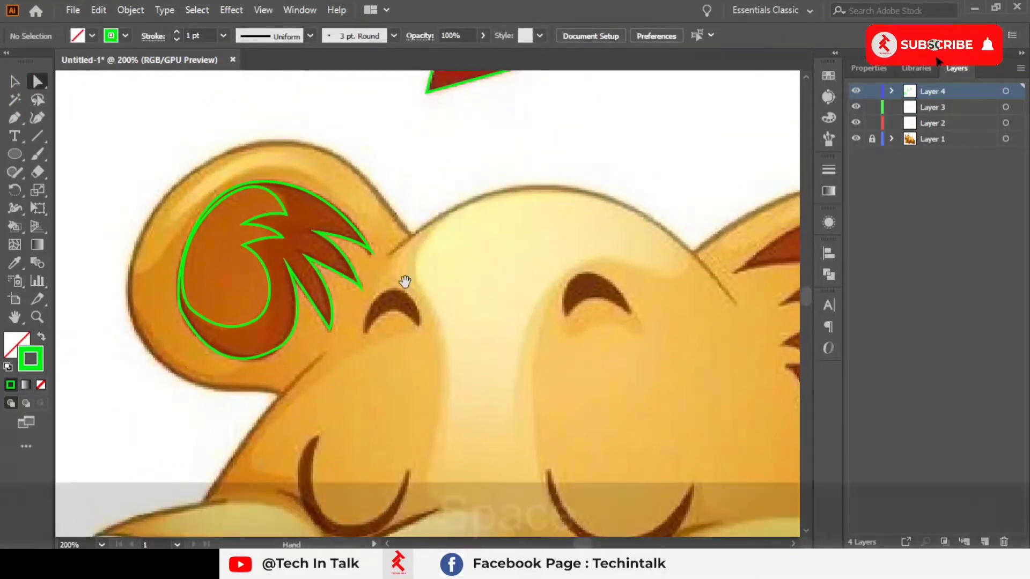
{"action": "left_click_drag", "start_coordinate": [396, 271], "coordinate": [406, 196]}
{"action": "scroll", "coordinate": [373, 215], "scroll_direction": "up", "scroll_amount": 2}
{"action": "scroll", "coordinate": [373, 217], "scroll_direction": "down", "scroll_amount": 2}
{"action": "scroll", "coordinate": [345, 263], "scroll_direction": "up", "scroll_amount": 1}
{"action": "scroll", "coordinate": [406, 205], "scroll_direction": "down", "scroll_amount": 2}
{"action": "left_click_drag", "start_coordinate": [567, 220], "coordinate": [414, 208]}
{"action": "scroll", "coordinate": [729, 223], "scroll_direction": "up", "scroll_amount": 1}
{"action": "left_click_drag", "start_coordinate": [691, 220], "coordinate": [416, 234]}
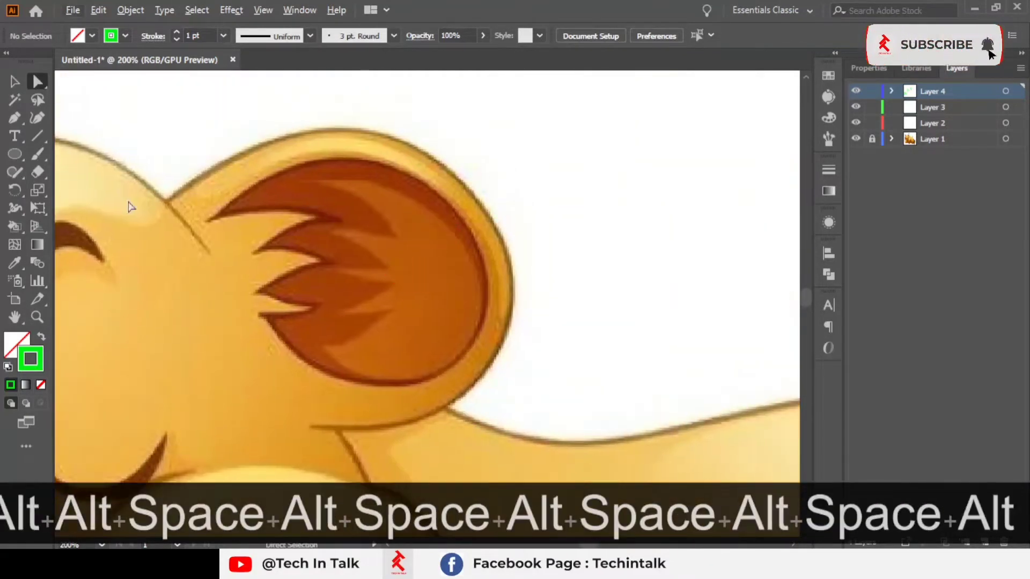
Step: Start a new Pen path on the other ear's inner fur at its upper-left tip, curving over the top
{"action": "scroll", "coordinate": [152, 205], "scroll_direction": "up", "scroll_amount": 2}
{"action": "left_click", "coordinate": [15, 122]}
{"action": "scroll", "coordinate": [114, 155], "scroll_direction": "down", "scroll_amount": 1}
{"action": "left_click_drag", "start_coordinate": [186, 161], "coordinate": [182, 192]}
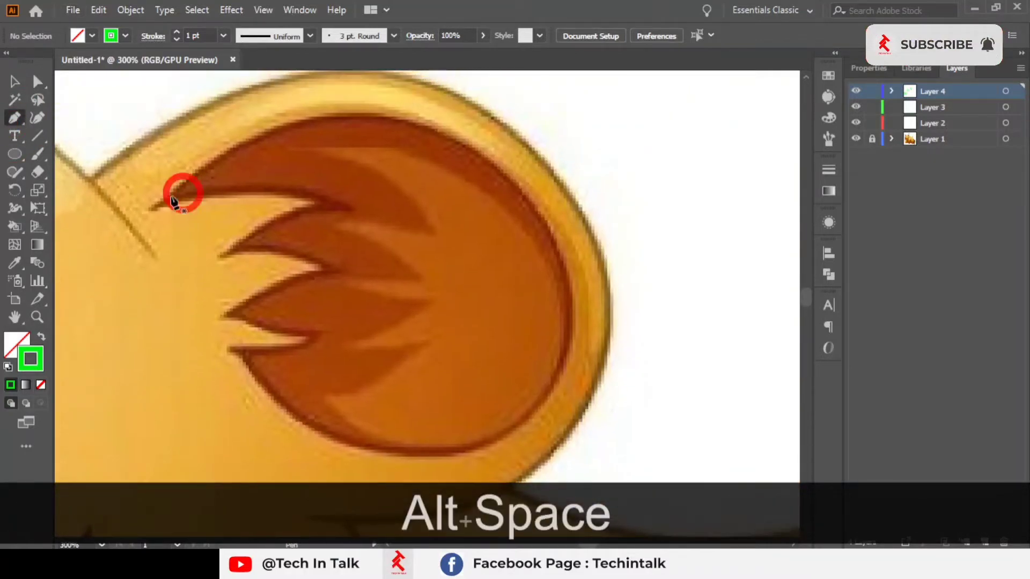
{"action": "left_click", "coordinate": [149, 211]}
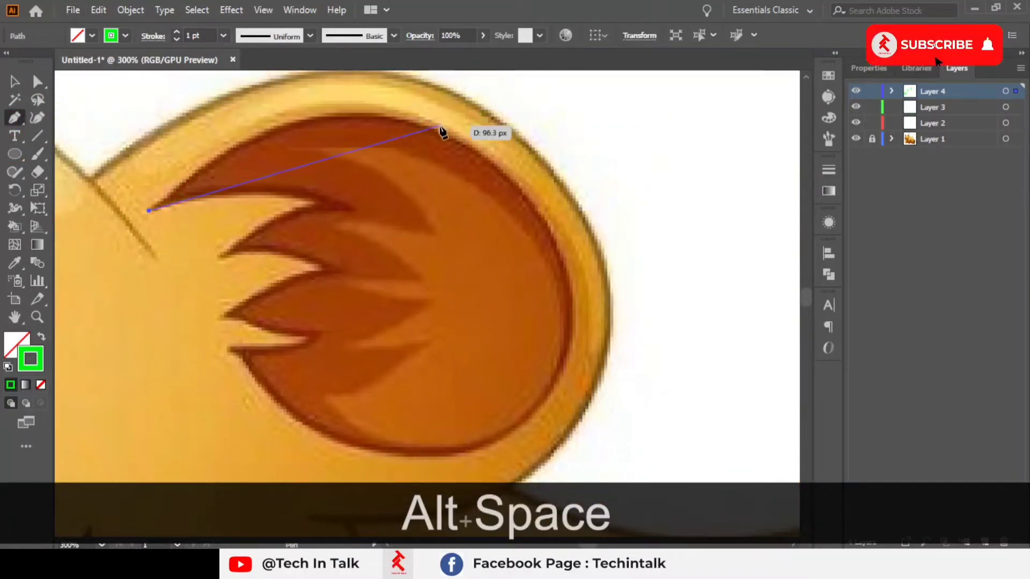
{"action": "left_click", "coordinate": [438, 129]}
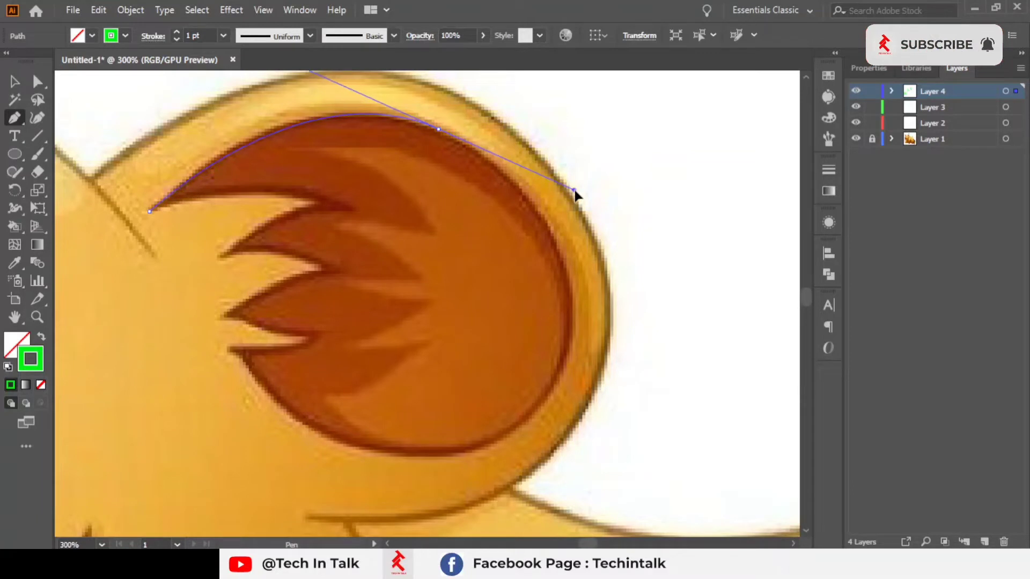
Step: Continue the path down the right side and around the bottom of the inner ear with smooth anchors
{"action": "left_click_drag", "start_coordinate": [575, 194], "coordinate": [574, 191]}
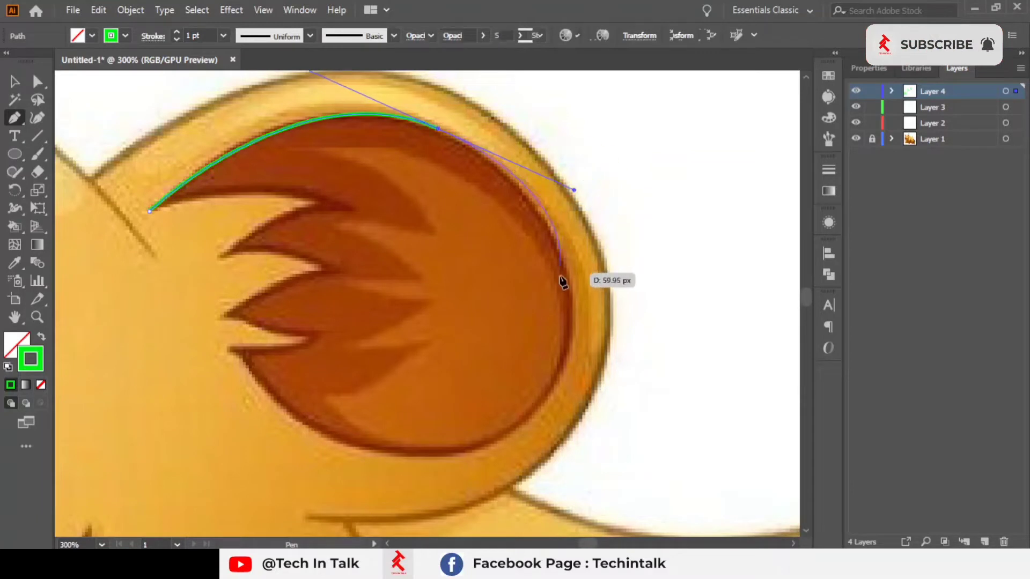
{"action": "left_click", "coordinate": [574, 310]}
{"action": "left_click_drag", "start_coordinate": [463, 455], "coordinate": [334, 455]}
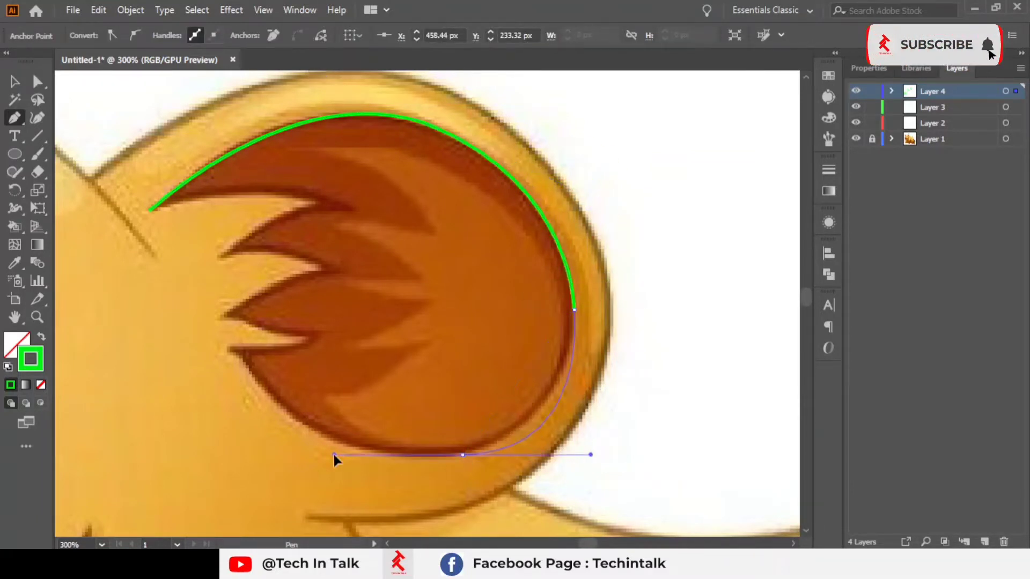
{"action": "left_click_drag", "start_coordinate": [339, 490], "coordinate": [339, 487]}
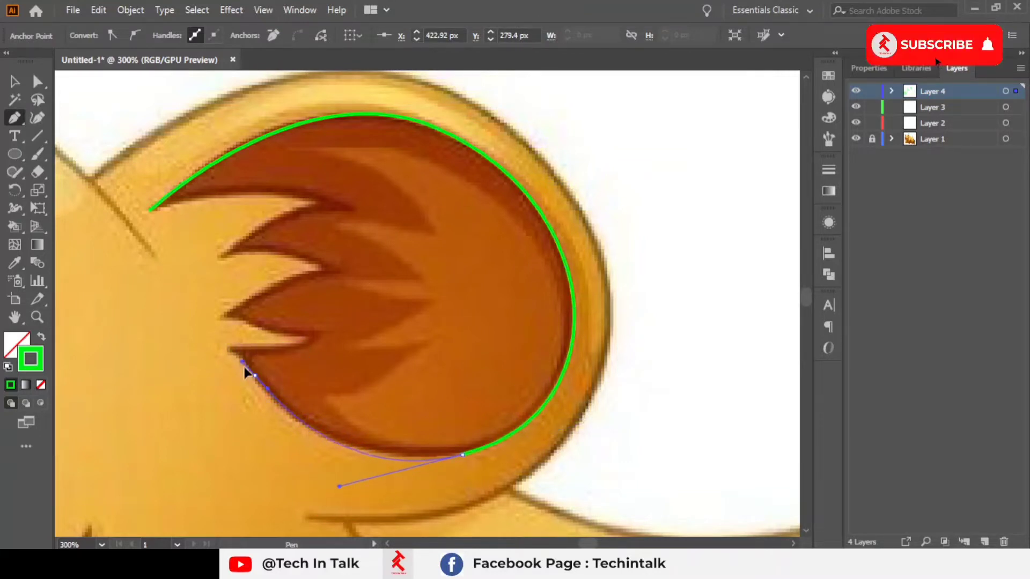
{"action": "left_click_drag", "start_coordinate": [244, 367], "coordinate": [452, 286]}
Step: Continue the inner-fur path with a sharp anchor at the lowest fur spike's tip and a curved anchor at the notch above it
{"action": "scroll", "coordinate": [235, 367], "scroll_direction": "up", "scroll_amount": 3}
{"action": "left_click_drag", "start_coordinate": [483, 219], "coordinate": [483, 221]}
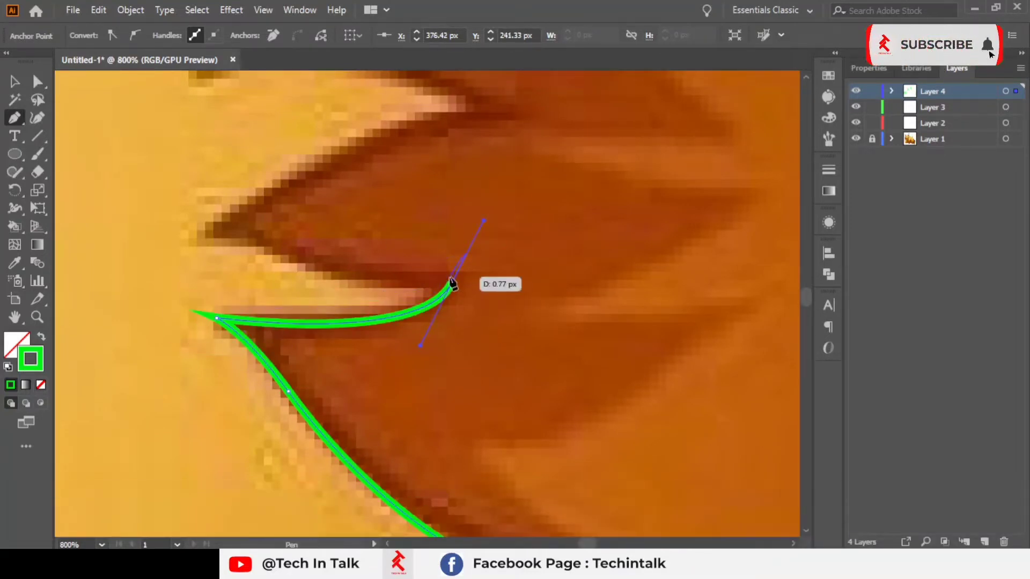
{"action": "left_click_drag", "start_coordinate": [246, 244], "coordinate": [311, 272]}
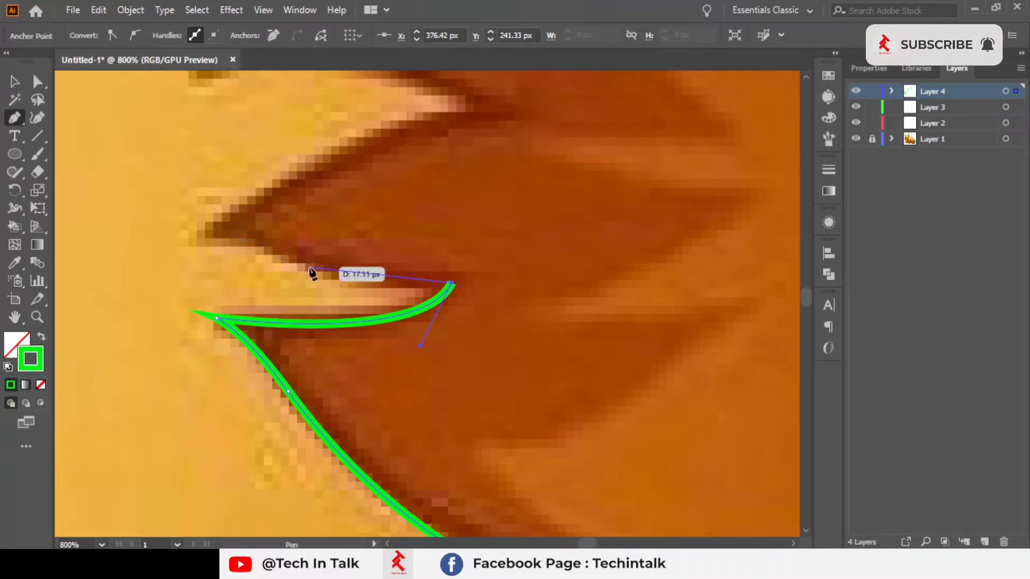
{"action": "left_click_drag", "start_coordinate": [278, 242], "coordinate": [227, 368]}
{"action": "left_click", "coordinate": [203, 239]}
{"action": "key", "text": "space"}
{"action": "left_click_drag", "start_coordinate": [412, 248], "coordinate": [456, 249]}
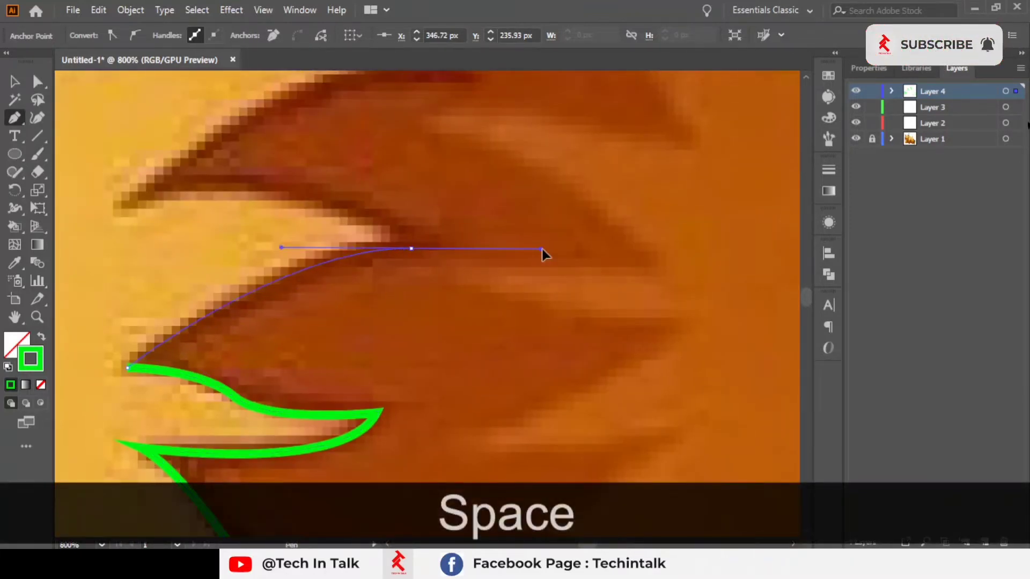
{"action": "mouse_move", "coordinate": [542, 248]}
{"action": "left_mouse_down"}
{"action": "mouse_move", "coordinate": [462, 250]}
{"action": "mouse_move", "coordinate": [557, 259]}
{"action": "left_mouse_up"}
{"action": "key", "text": "ctrl+z"}
Step: Place anchors at the next fur spike's tip and notch, converting the tip into a sharp corner
{"action": "key", "text": "space"}
{"action": "left_click_drag", "start_coordinate": [333, 226], "coordinate": [456, 303]}
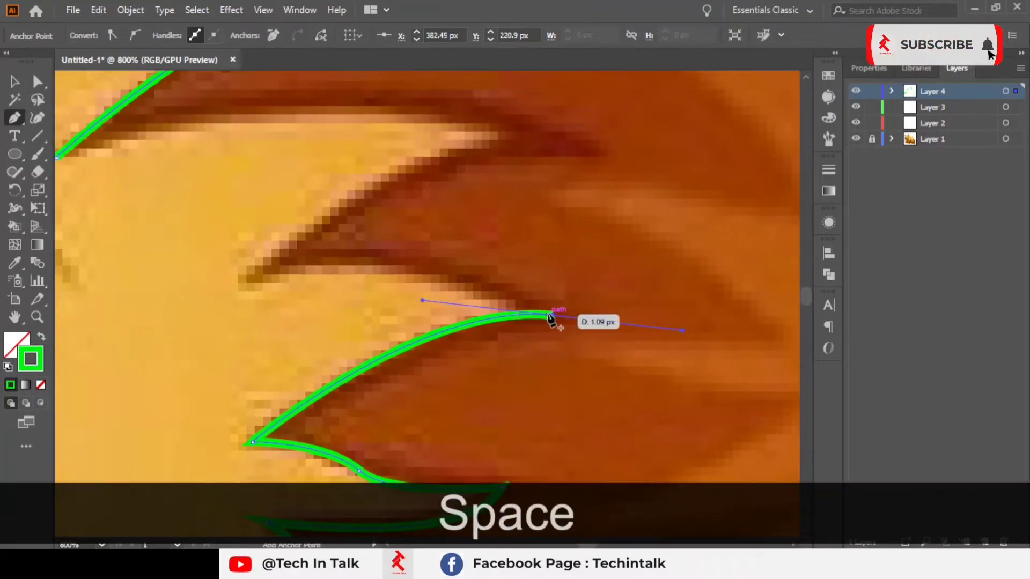
{"action": "left_click_drag", "start_coordinate": [553, 319], "coordinate": [132, 331]}
{"action": "key", "text": "space"}
{"action": "left_click_drag", "start_coordinate": [350, 307], "coordinate": [347, 365]}
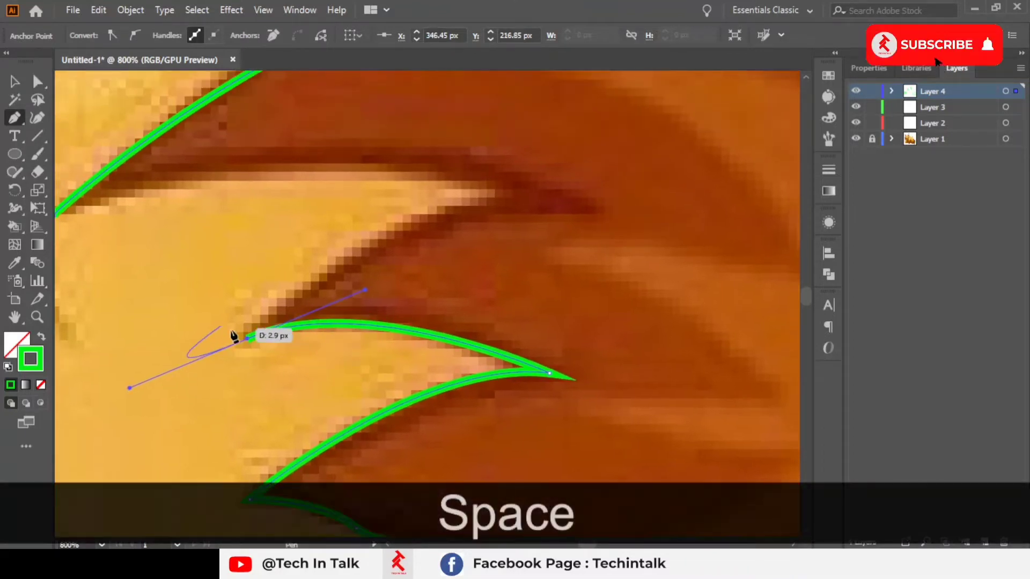
{"action": "mouse_move", "coordinate": [553, 223]}
{"action": "left_mouse_down"}
{"action": "mouse_move", "coordinate": [577, 208]}
{"action": "mouse_move", "coordinate": [672, 263]}
{"action": "mouse_move", "coordinate": [691, 228]}
{"action": "left_mouse_up"}
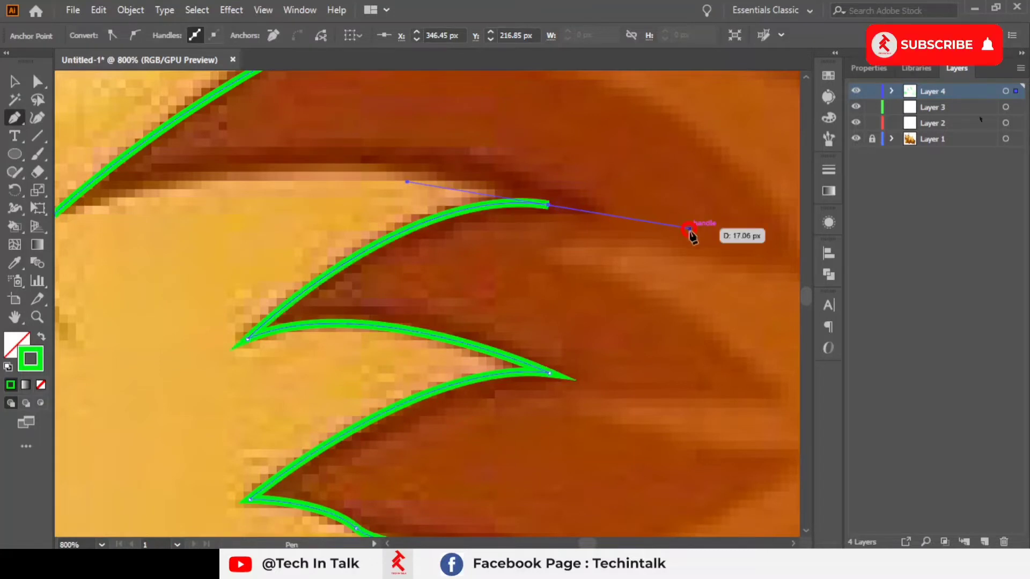
{"action": "left_click", "coordinate": [548, 205]}
Step: Trace the remaining upper spike back to the starting tip and close the inner-fur path
{"action": "key", "text": "space"}
{"action": "left_click_drag", "start_coordinate": [312, 221], "coordinate": [520, 306]}
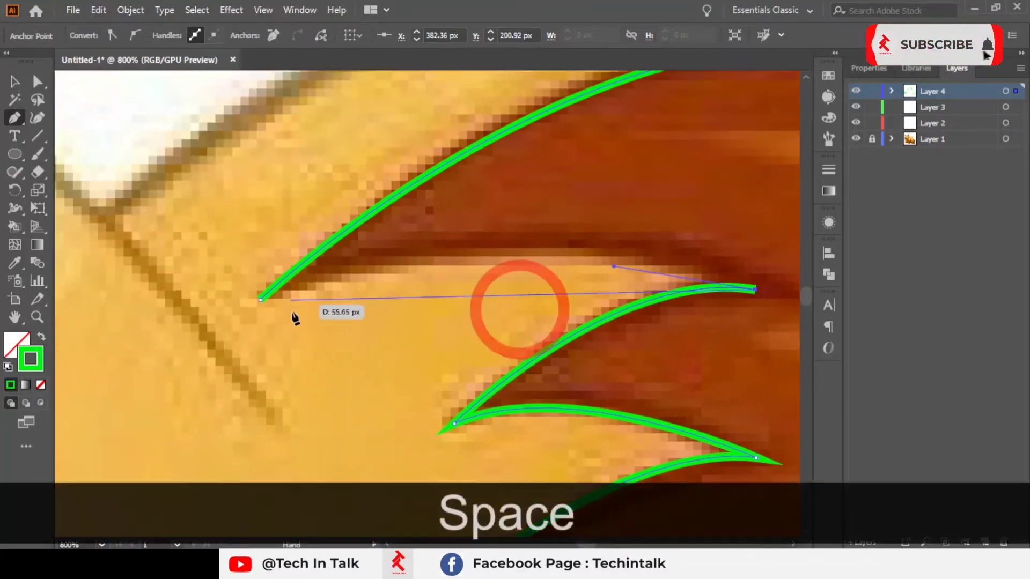
{"action": "left_click_drag", "start_coordinate": [261, 300], "coordinate": [219, 324]}
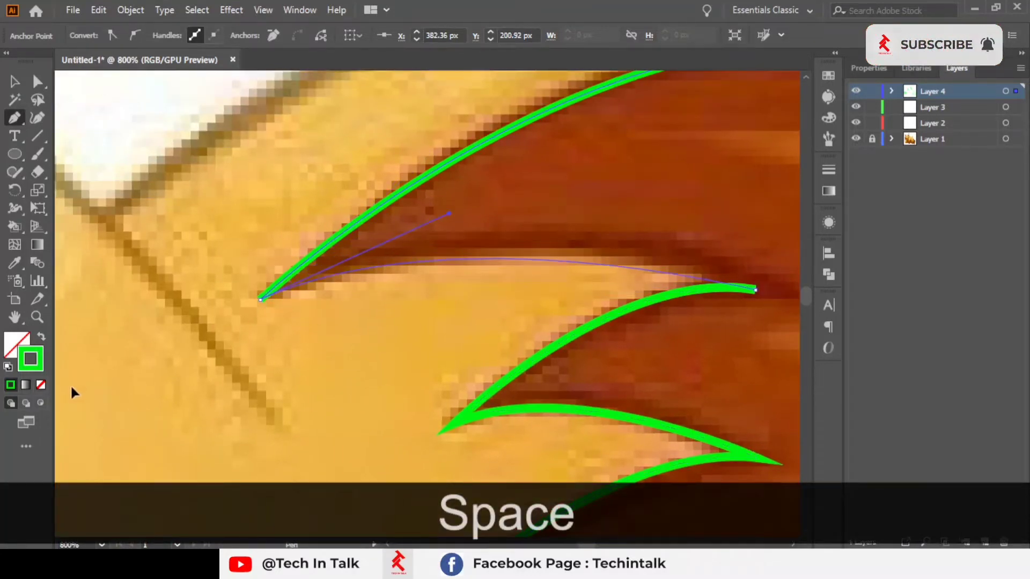
{"action": "left_click_drag", "start_coordinate": [71, 393], "coordinate": [245, 401]}
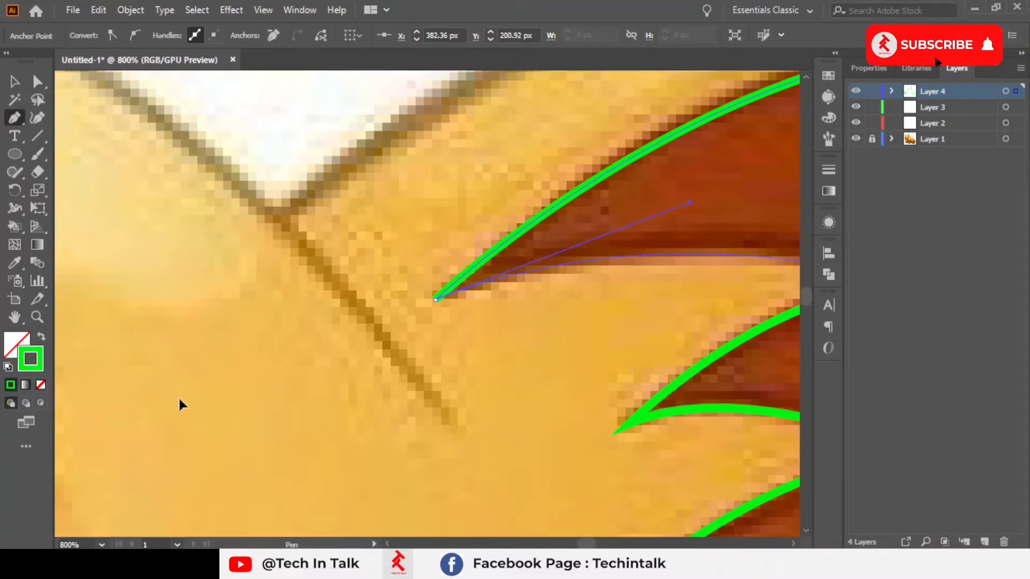
{"action": "left_click_drag", "start_coordinate": [180, 398], "coordinate": [179, 403]}
{"action": "scroll", "coordinate": [393, 316], "scroll_direction": "down", "scroll_amount": 3}
{"action": "left_click_drag", "start_coordinate": [522, 354], "coordinate": [427, 202]}
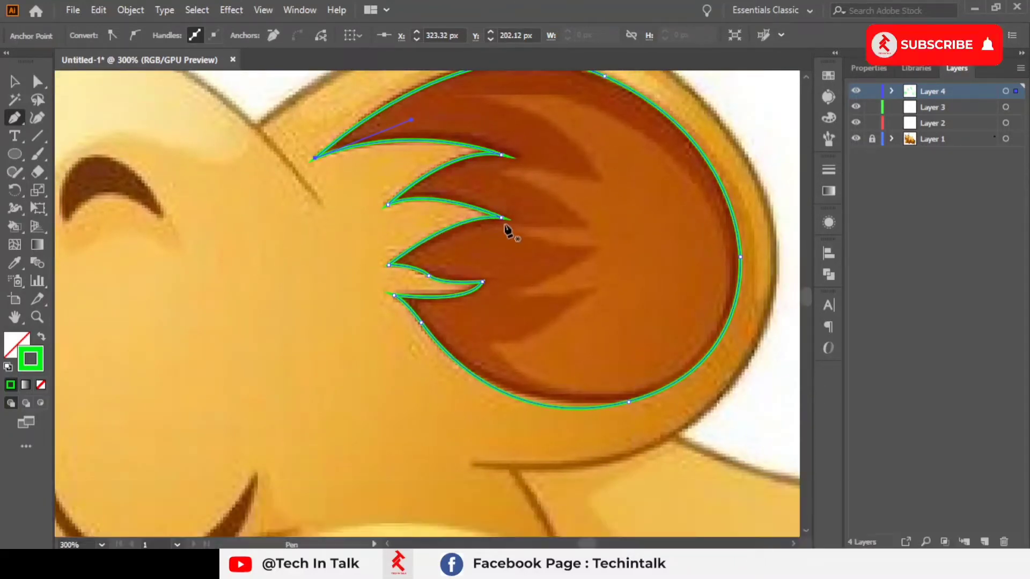
{"action": "left_click_drag", "start_coordinate": [315, 207], "coordinate": [684, 136]}
Step: Trace the left crescent brow mark between the ears as a closed Pen path with sharp end points
{"action": "left_click_drag", "start_coordinate": [249, 341], "coordinate": [578, 352]}
{"action": "scroll", "coordinate": [488, 169], "scroll_direction": "up", "scroll_amount": 3}
{"action": "left_click_drag", "start_coordinate": [416, 200], "coordinate": [354, 239]}
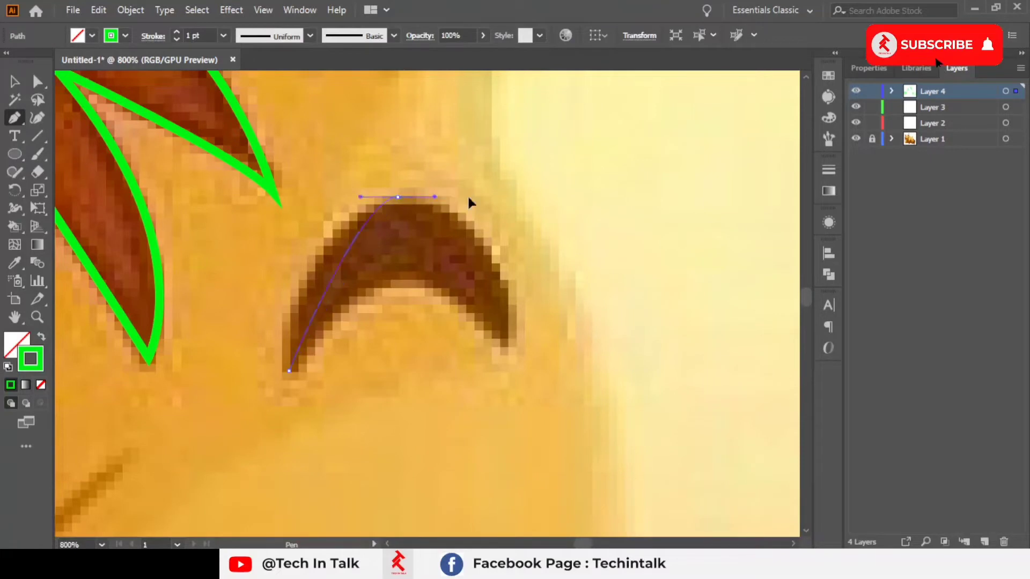
{"action": "left_click_drag", "start_coordinate": [468, 203], "coordinate": [513, 184]}
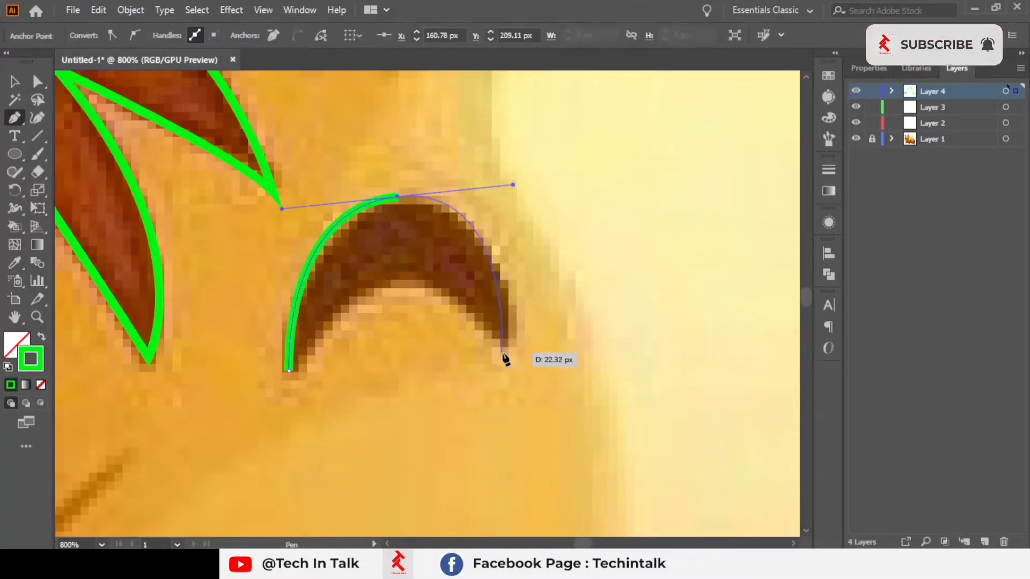
{"action": "left_click_drag", "start_coordinate": [491, 359], "coordinate": [501, 354]}
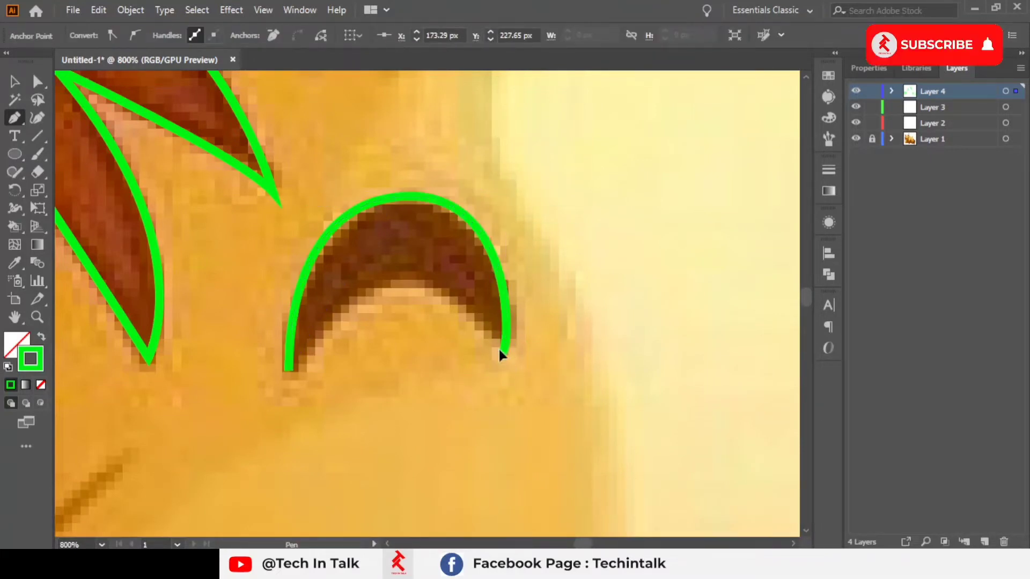
{"action": "key", "text": "ctrl+z"}
{"action": "left_click", "coordinate": [503, 353]}
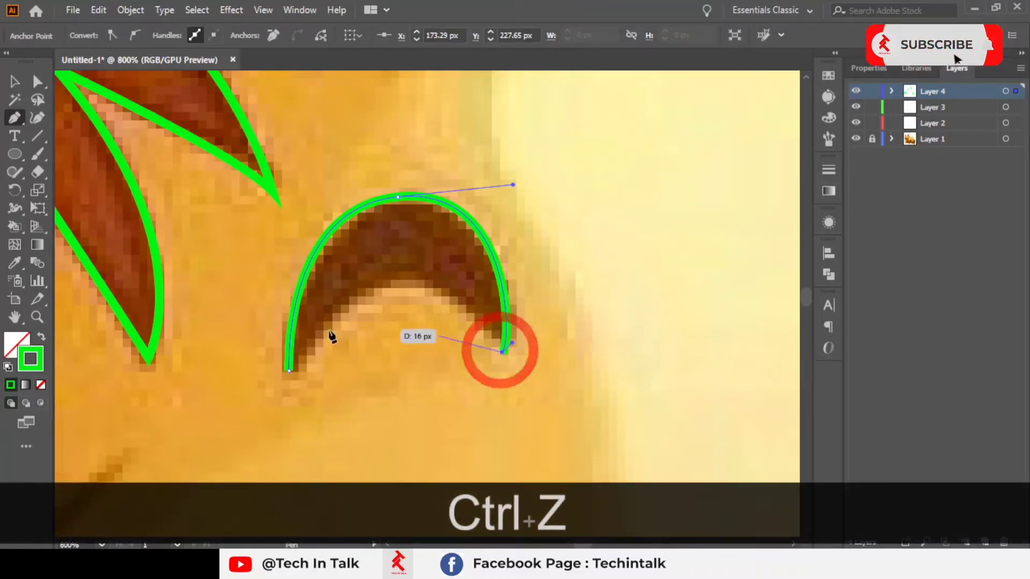
{"action": "left_click_drag", "start_coordinate": [289, 370], "coordinate": [213, 401]}
{"action": "scroll", "coordinate": [141, 504], "scroll_direction": "down", "scroll_amount": 5}
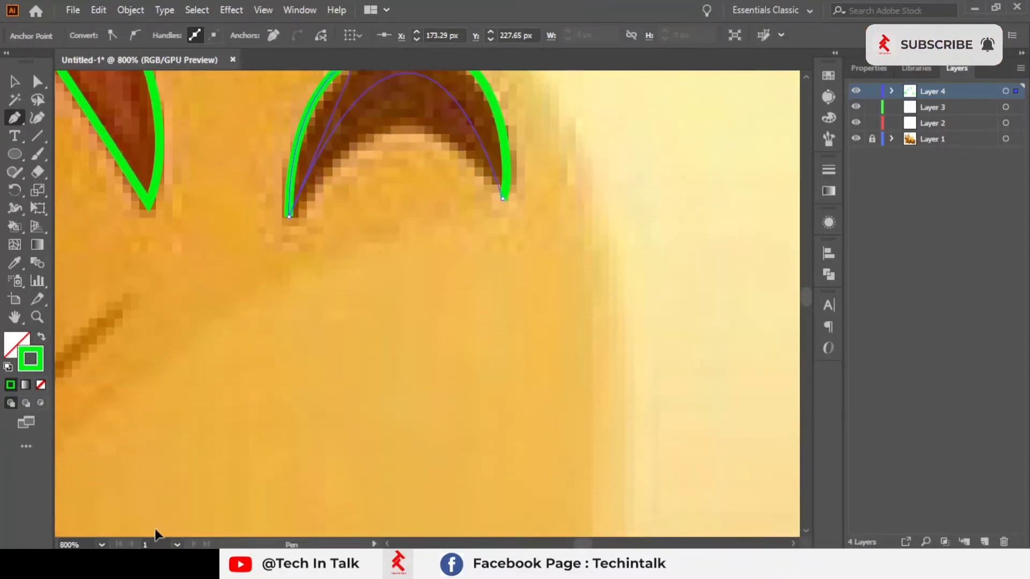
{"action": "left_click_drag", "start_coordinate": [165, 397], "coordinate": [166, 398]}
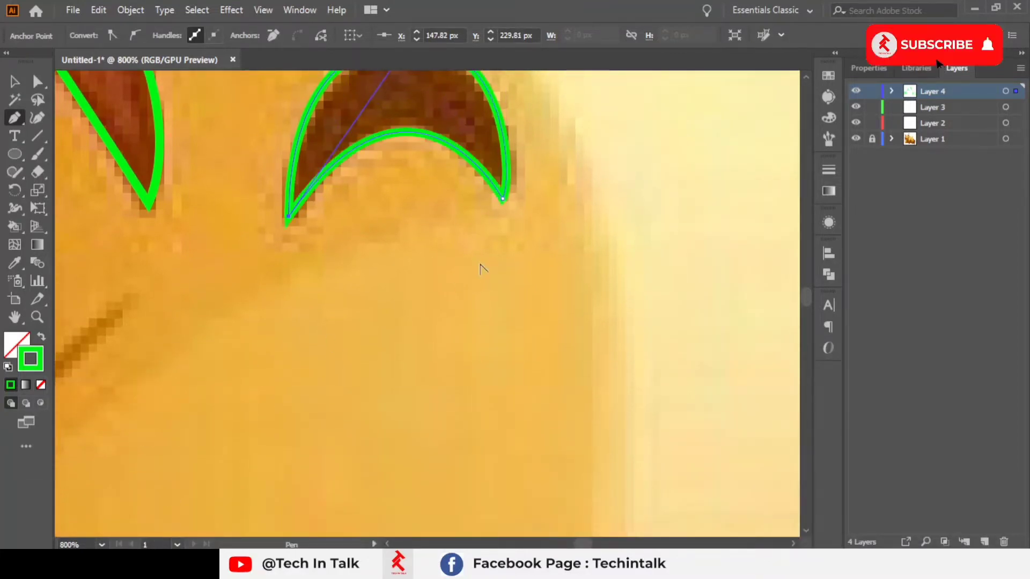
Step: Trace the right crescent brow mark as a second closed Pen path with sharp end points
{"action": "scroll", "coordinate": [686, 244], "scroll_direction": "down", "scroll_amount": 2}
{"action": "left_click_drag", "start_coordinate": [686, 244], "coordinate": [144, 283]}
{"action": "scroll", "coordinate": [367, 185], "scroll_direction": "up", "scroll_amount": 2}
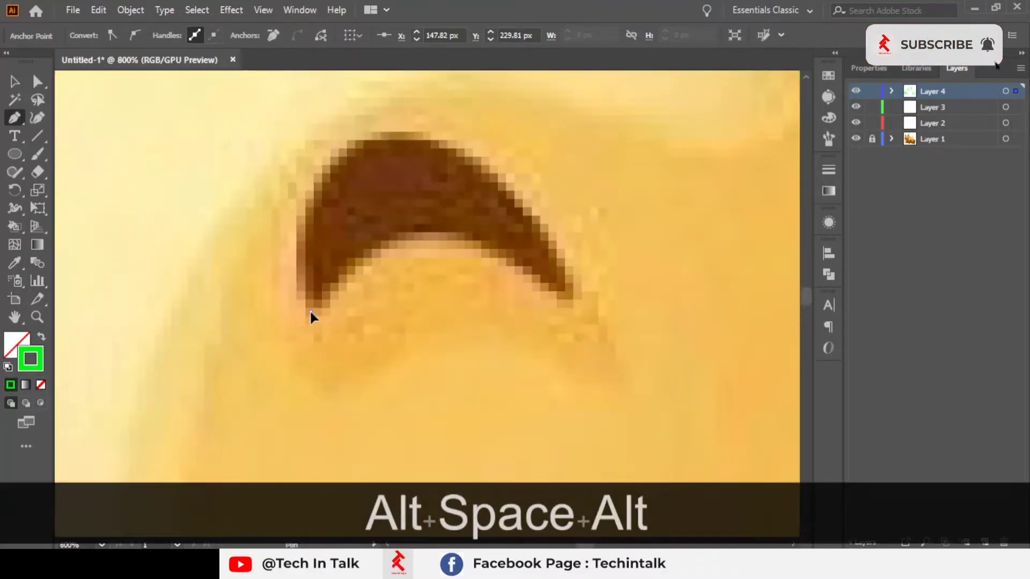
{"action": "left_click", "coordinate": [374, 138]}
{"action": "left_click_drag", "start_coordinate": [394, 134], "coordinate": [469, 109]}
{"action": "left_click", "coordinate": [574, 291]}
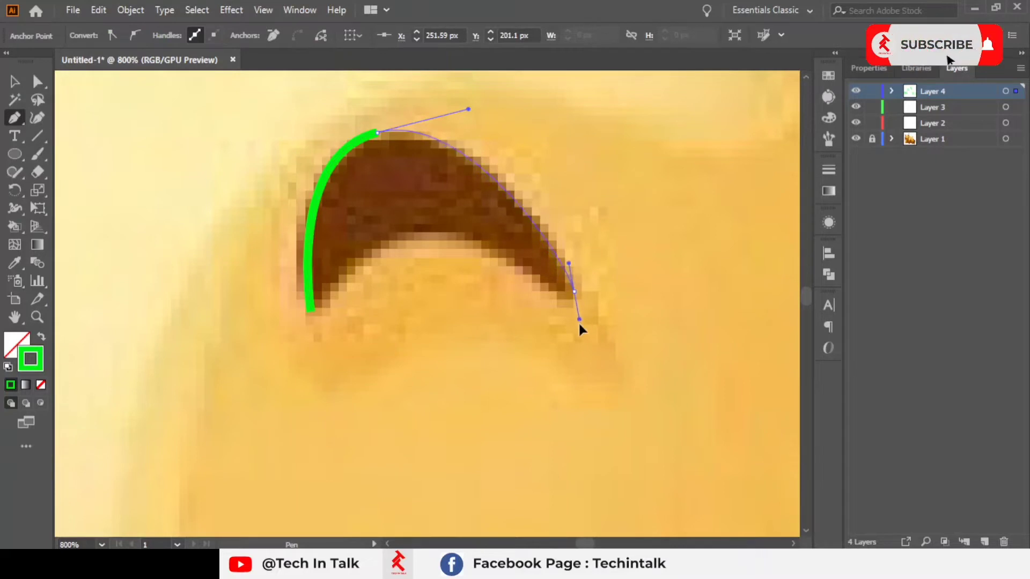
{"action": "left_click_drag", "start_coordinate": [579, 325], "coordinate": [574, 333]}
{"action": "key", "text": "ctrl+z"}
{"action": "left_click_drag", "start_coordinate": [569, 298], "coordinate": [568, 336]}
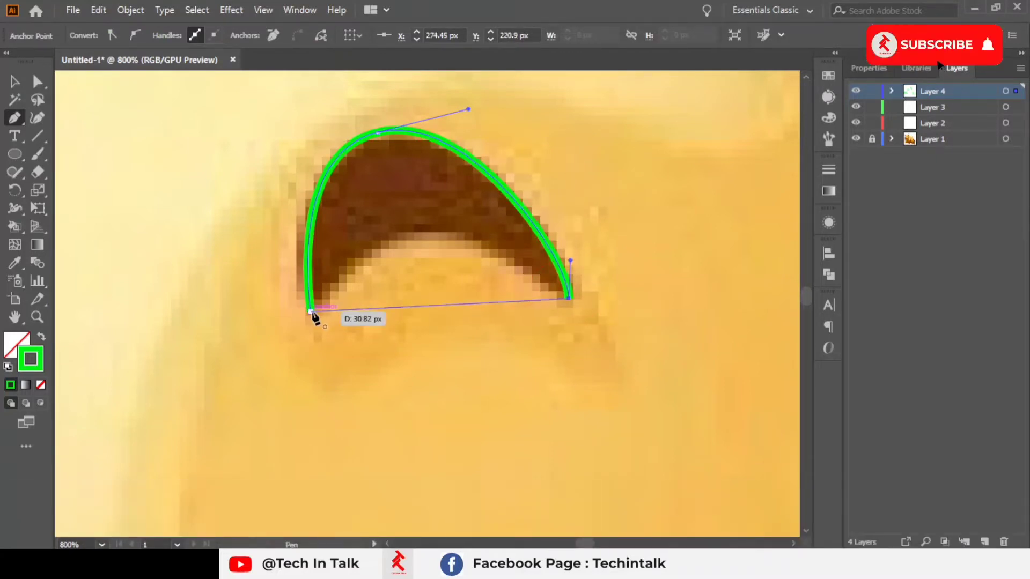
{"action": "left_click_drag", "start_coordinate": [311, 312], "coordinate": [268, 359]}
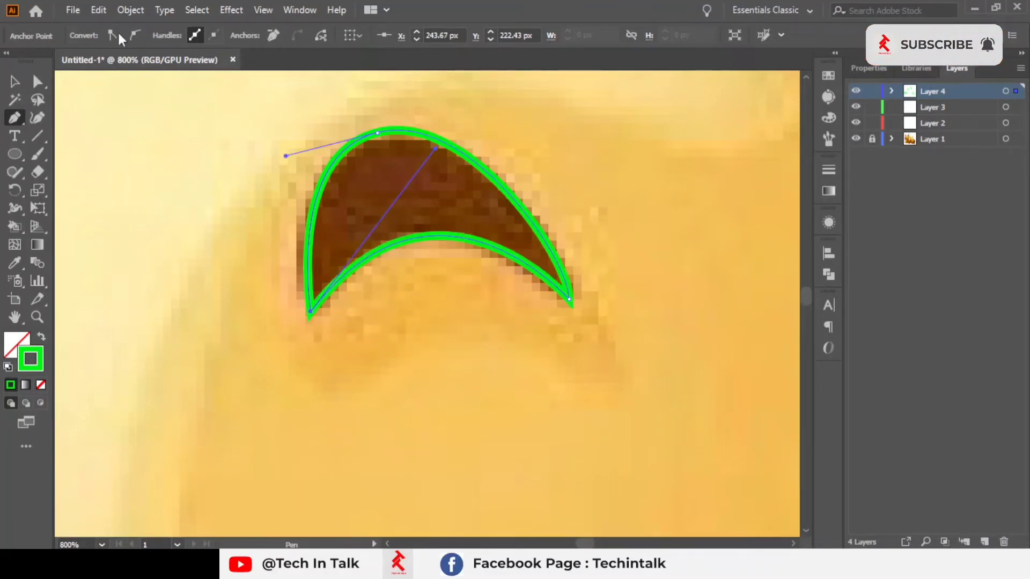
{"action": "left_click", "coordinate": [98, 10]}
{"action": "left_click", "coordinate": [233, 497]}
{"action": "mouse_move", "coordinate": [136, 9]}
{"action": "mouse_move", "coordinate": [98, 10]}
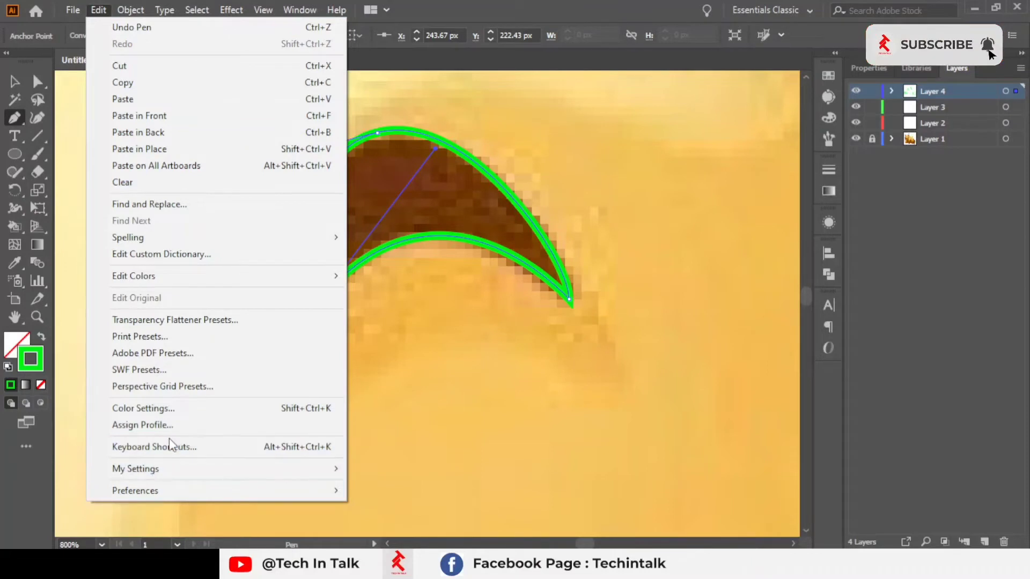
{"action": "mouse_move", "coordinate": [219, 280]}
{"action": "mouse_move", "coordinate": [461, 298]}
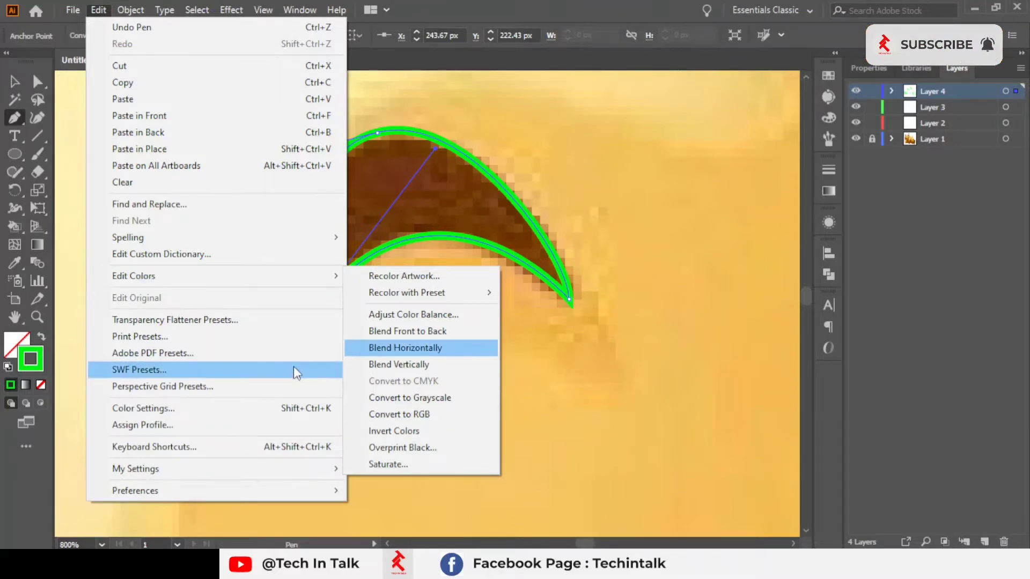
{"action": "left_click", "coordinate": [237, 411]}
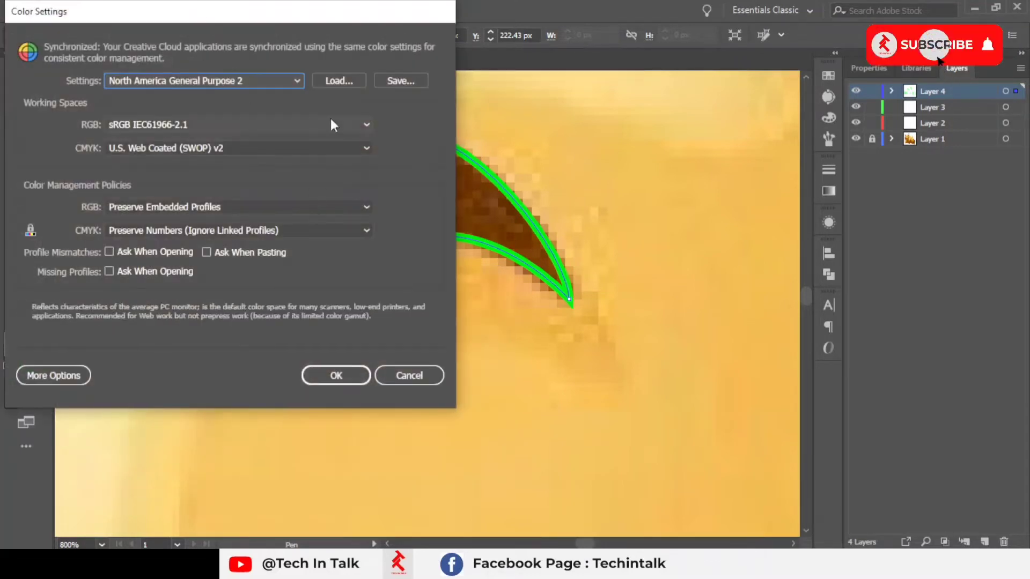
{"action": "left_click", "coordinate": [409, 375]}
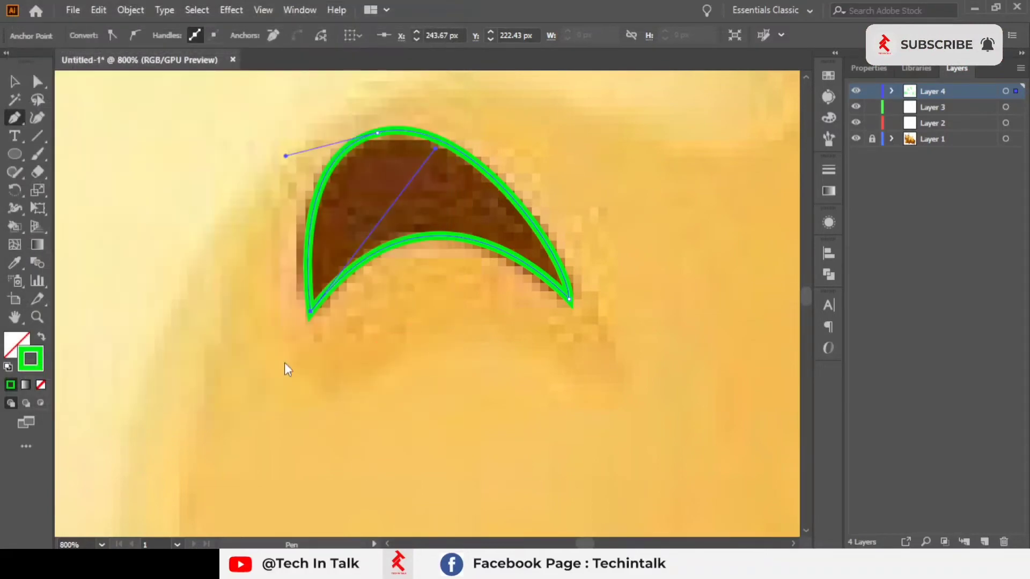
Step: Start a new Pen path along the ear's outer edge, from its lower joint with the head up over the top
{"action": "scroll", "coordinate": [269, 320], "scroll_direction": "down", "scroll_amount": 2}
{"action": "left_click_drag", "start_coordinate": [273, 304], "coordinate": [436, 298]}
{"action": "left_click_drag", "start_coordinate": [428, 196], "coordinate": [646, 264]}
{"action": "left_click_drag", "start_coordinate": [500, 268], "coordinate": [521, 211]}
{"action": "scroll", "coordinate": [522, 211], "scroll_direction": "down", "scroll_amount": 3}
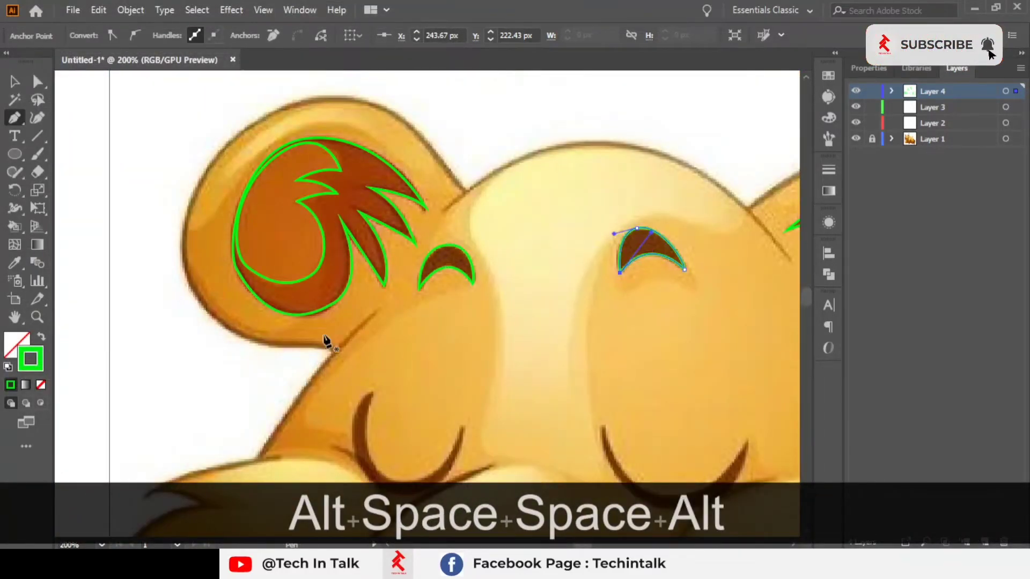
{"action": "scroll", "coordinate": [322, 341], "scroll_direction": "up", "scroll_amount": 3}
{"action": "left_click_drag", "start_coordinate": [328, 349], "coordinate": [466, 303]}
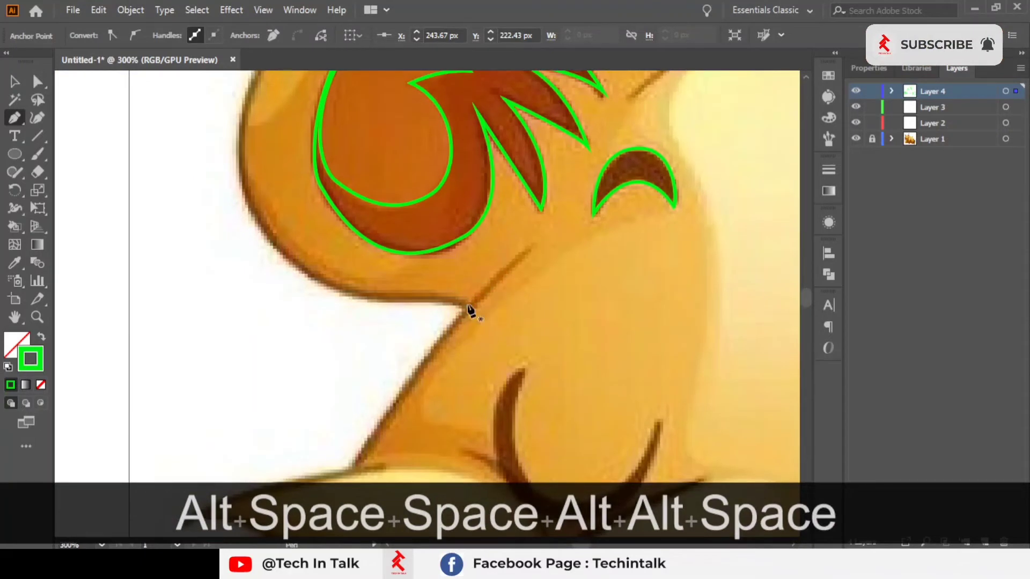
{"action": "left_click", "coordinate": [468, 309]}
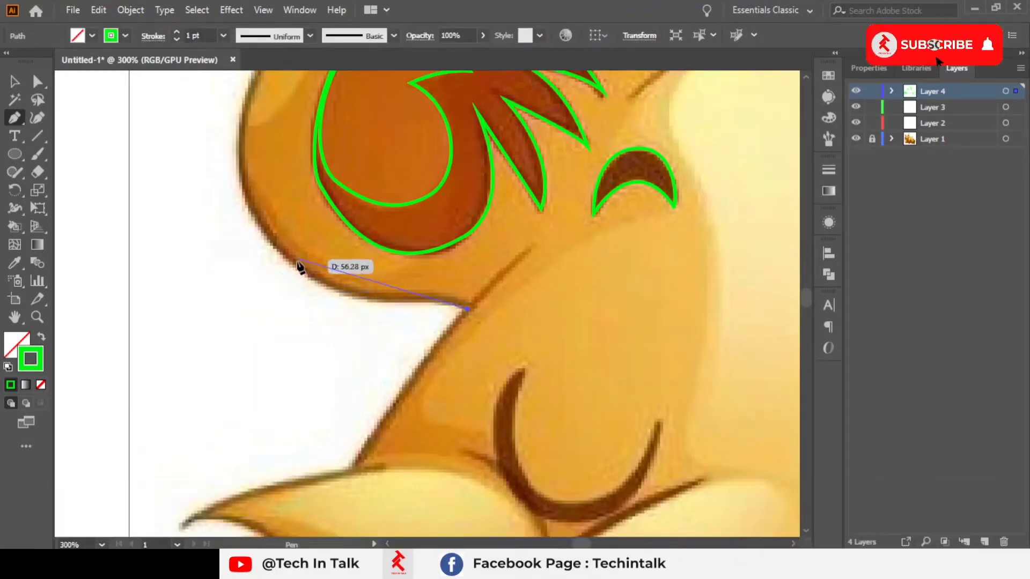
{"action": "left_click_drag", "start_coordinate": [288, 305], "coordinate": [265, 285]}
{"action": "key", "text": "space"}
{"action": "left_click_drag", "start_coordinate": [260, 173], "coordinate": [251, 332]}
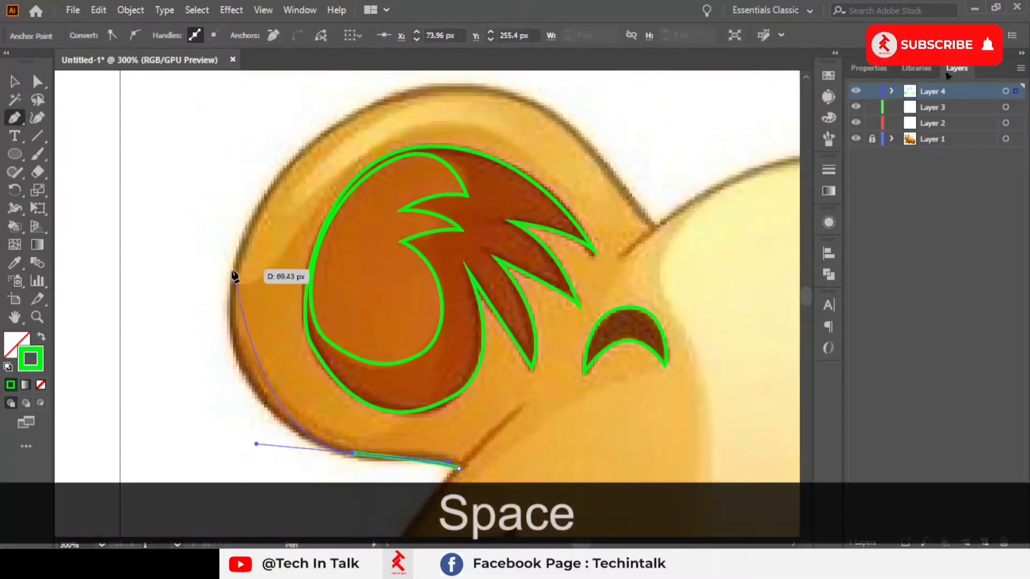
{"action": "left_click_drag", "start_coordinate": [236, 266], "coordinate": [246, 189]}
{"action": "key", "text": "space"}
{"action": "left_click_drag", "start_coordinate": [325, 148], "coordinate": [196, 271]}
{"action": "left_click_drag", "start_coordinate": [260, 221], "coordinate": [306, 211]}
Step: Finish the outer ear outline at its upper joint with the head and end the path
{"action": "left_click_drag", "start_coordinate": [460, 269], "coordinate": [522, 355]}
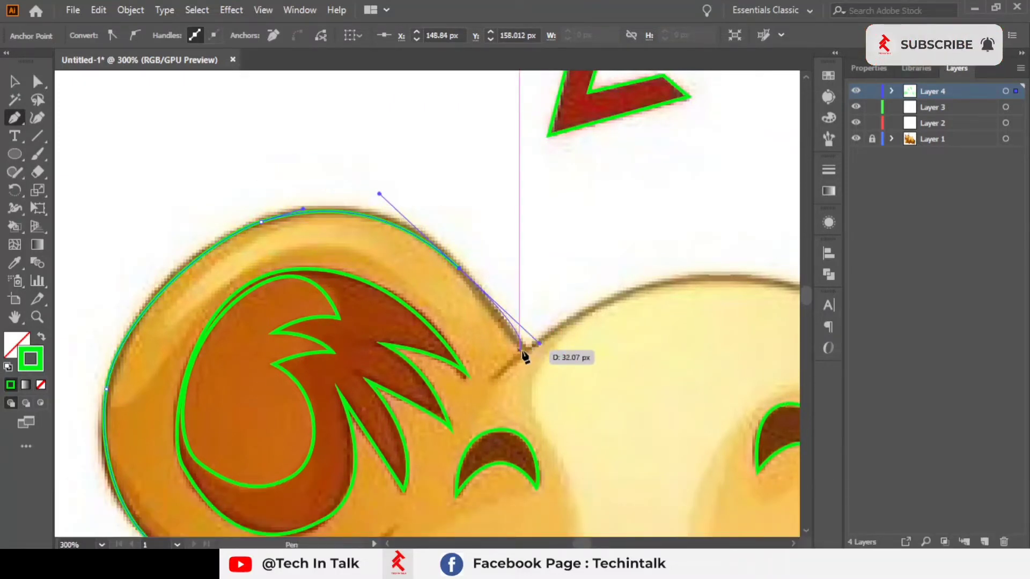
{"action": "key", "text": "ctrl+z"}
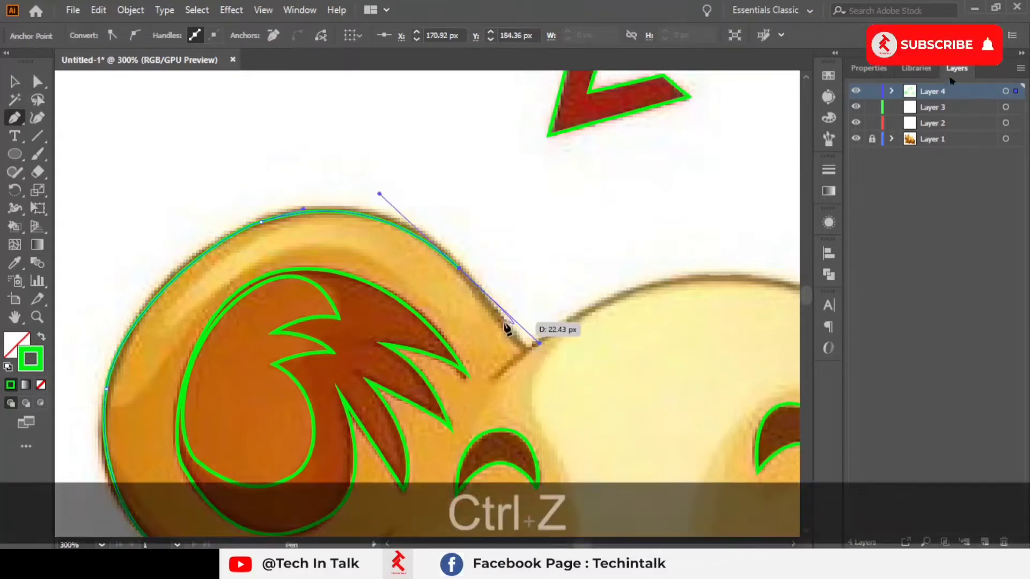
{"action": "scroll", "coordinate": [469, 287], "scroll_direction": "up", "scroll_amount": 1}
{"action": "left_click_drag", "start_coordinate": [468, 285], "coordinate": [337, 220]}
{"action": "left_click", "coordinate": [325, 198]}
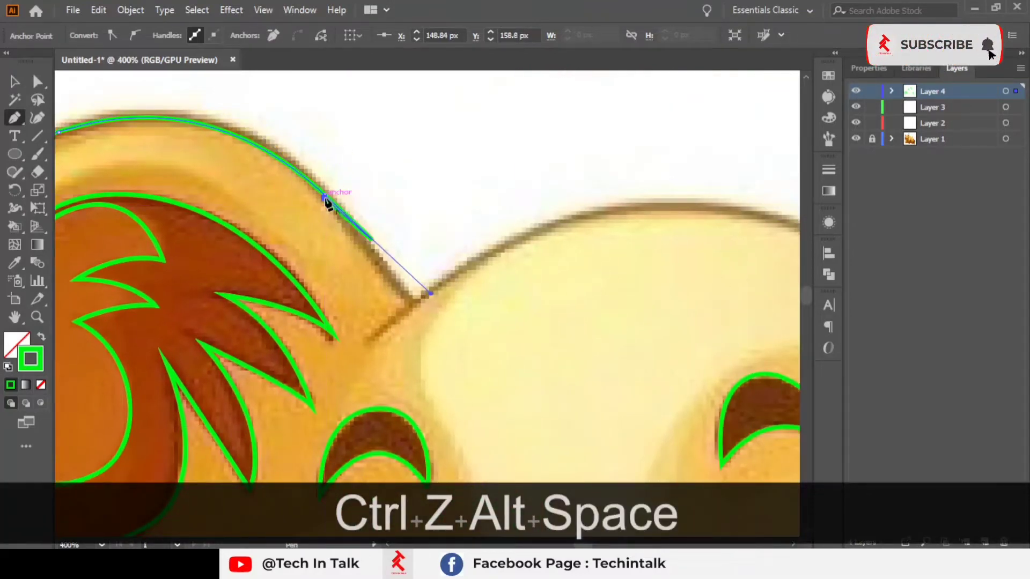
{"action": "key", "text": "ctrl+z"}
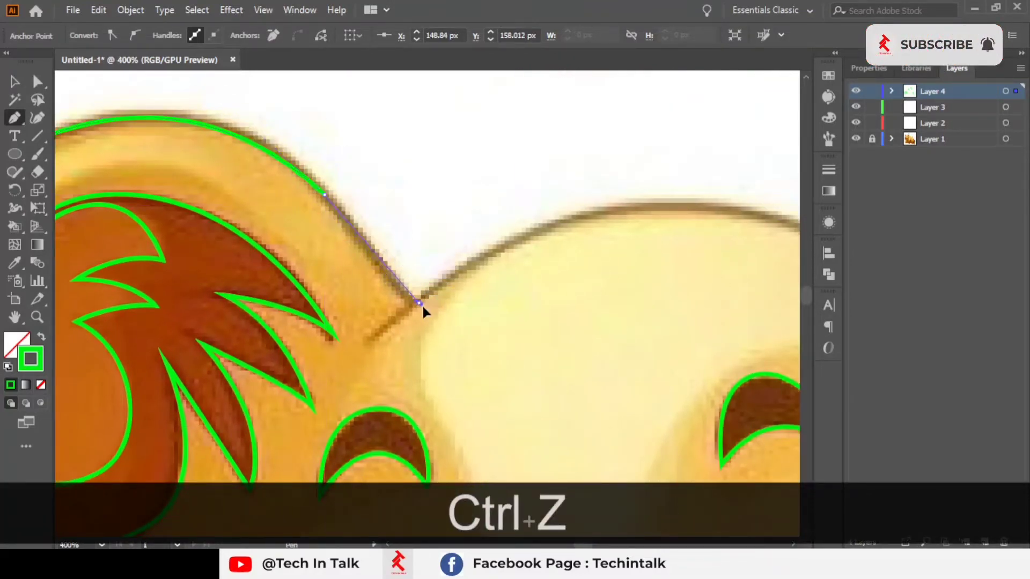
{"action": "mouse_move", "coordinate": [462, 332]}
{"action": "left_mouse_down"}
{"action": "mouse_move", "coordinate": [150, 333]}
{"action": "mouse_move", "coordinate": [161, 333]}
{"action": "left_mouse_up"}
{"action": "key", "text": "space"}
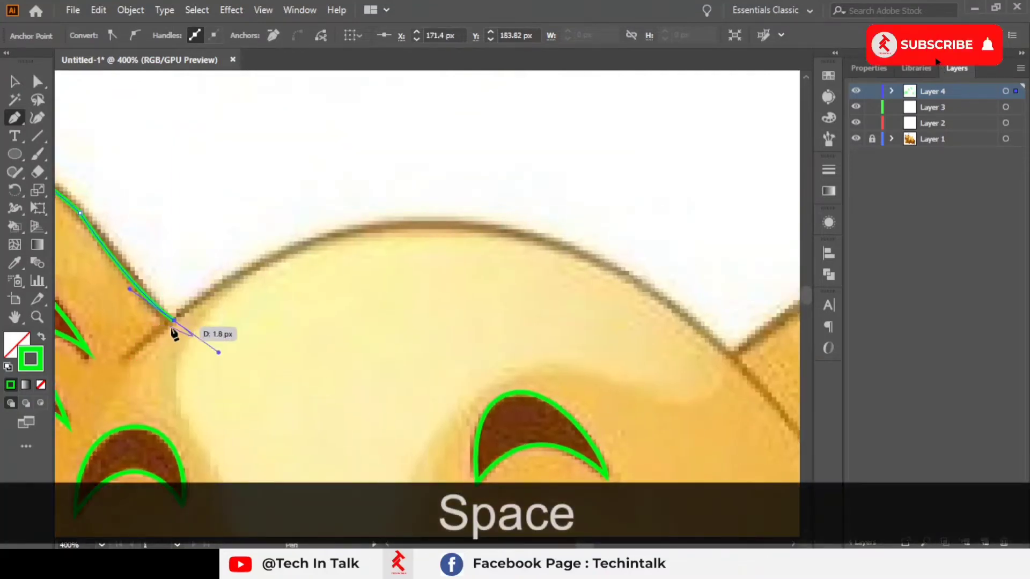
{"action": "key", "text": "Escape"}
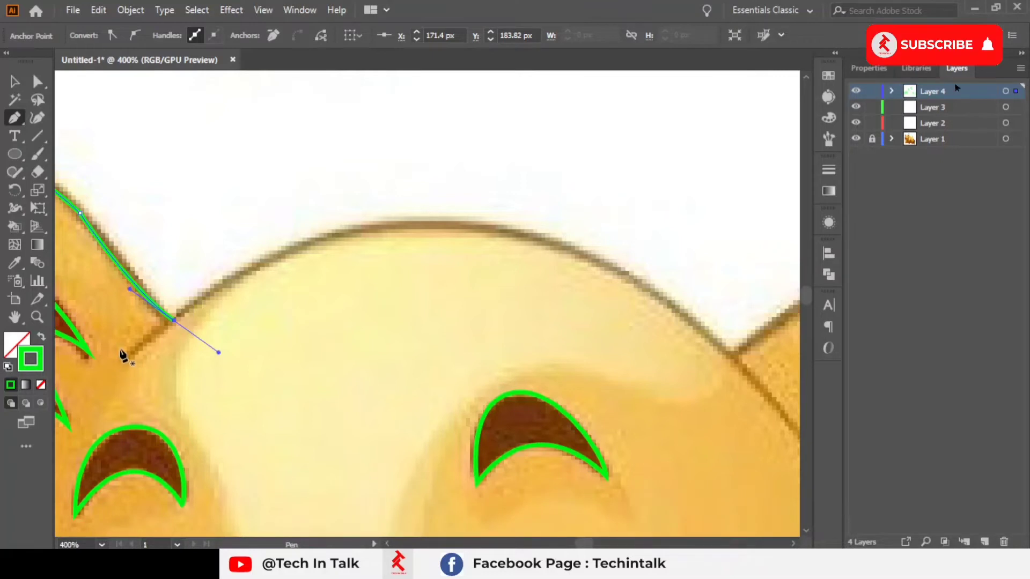
{"action": "key", "text": "alt+space"}
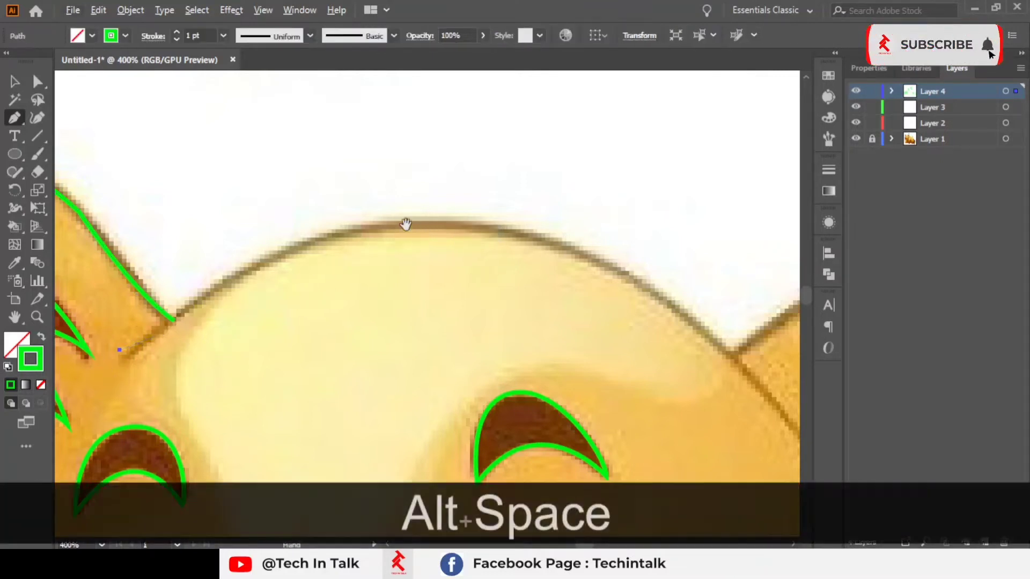
Step: Trace the head's top contour from the left ear across to the right ear's joint with the Pen tool and end the path
{"action": "left_click_drag", "start_coordinate": [407, 223], "coordinate": [341, 215]}
{"action": "key", "text": "space"}
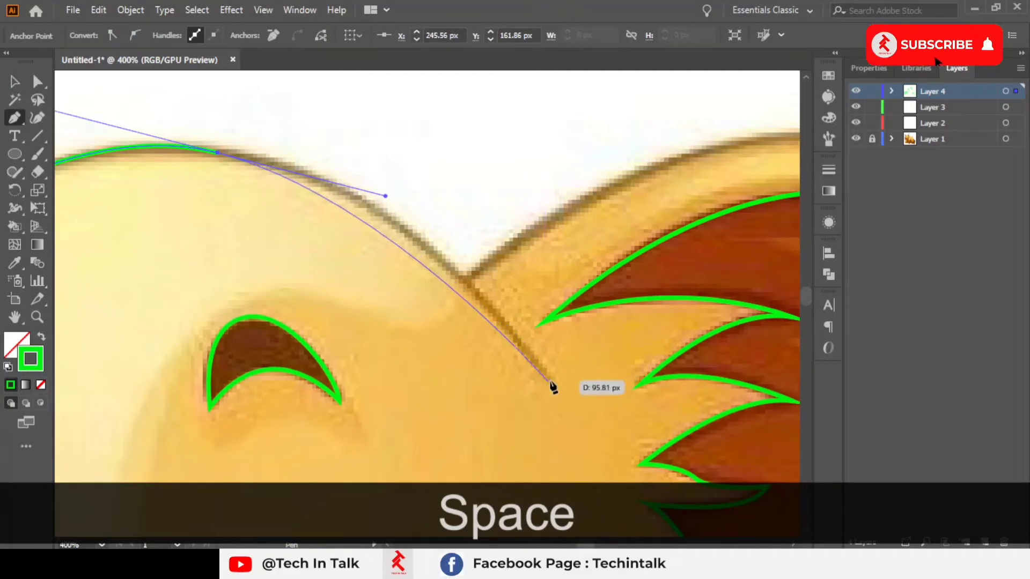
{"action": "mouse_move", "coordinate": [549, 380]}
{"action": "left_mouse_down"}
{"action": "mouse_move", "coordinate": [601, 466]}
{"action": "mouse_move", "coordinate": [649, 506]}
{"action": "left_mouse_up"}
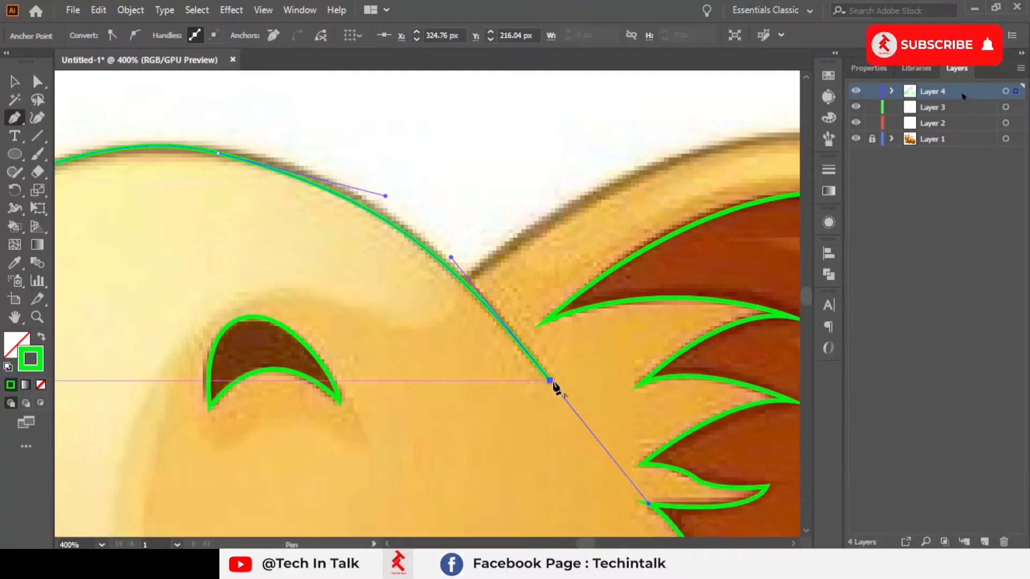
{"action": "key", "text": "space"}
{"action": "left_click_drag", "start_coordinate": [552, 385], "coordinate": [377, 460]}
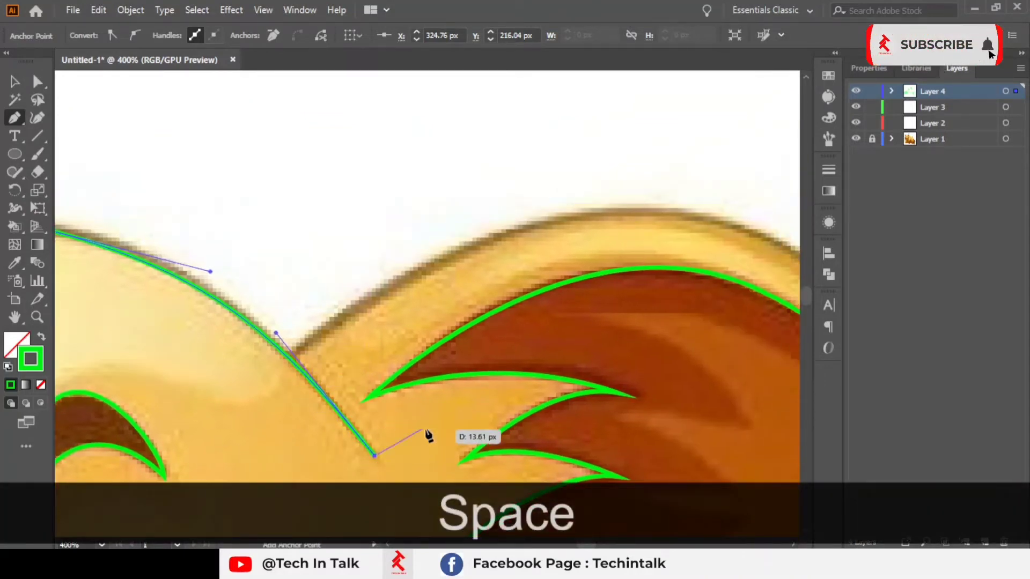
{"action": "key", "text": "Escape"}
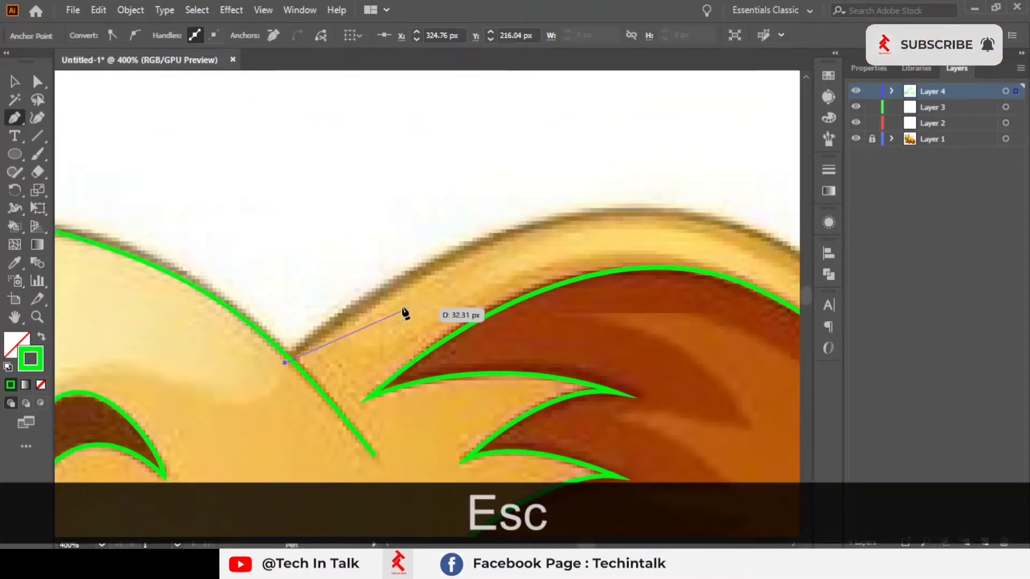
Step: Start the right ear's outer outline at its joint with the head, curving over the ear top and down the outer side
{"action": "scroll", "coordinate": [403, 310], "scroll_direction": "down", "scroll_amount": 2}
{"action": "key", "text": "space"}
{"action": "left_click_drag", "start_coordinate": [375, 308], "coordinate": [246, 249]}
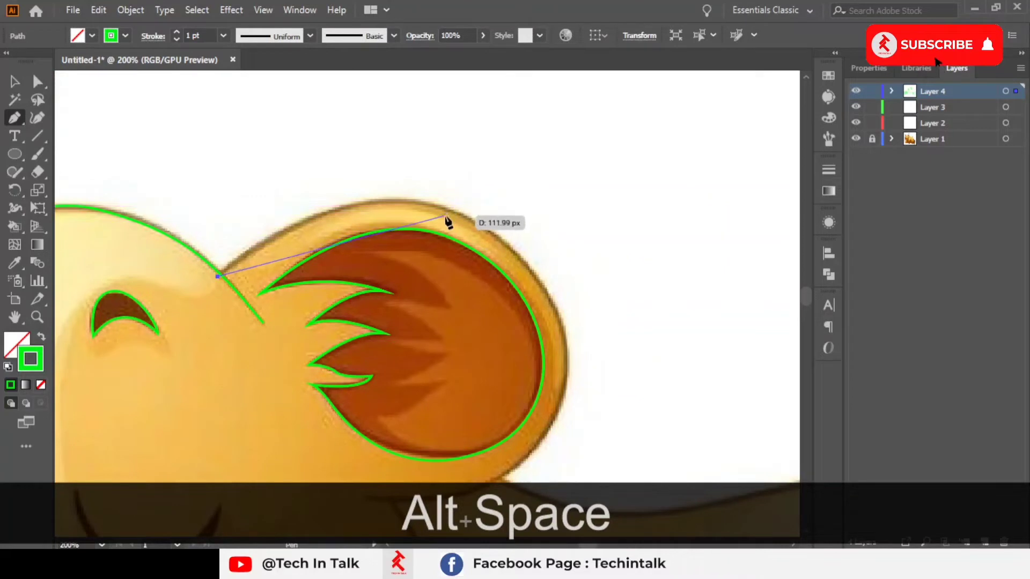
{"action": "left_click_drag", "start_coordinate": [450, 208], "coordinate": [590, 244]}
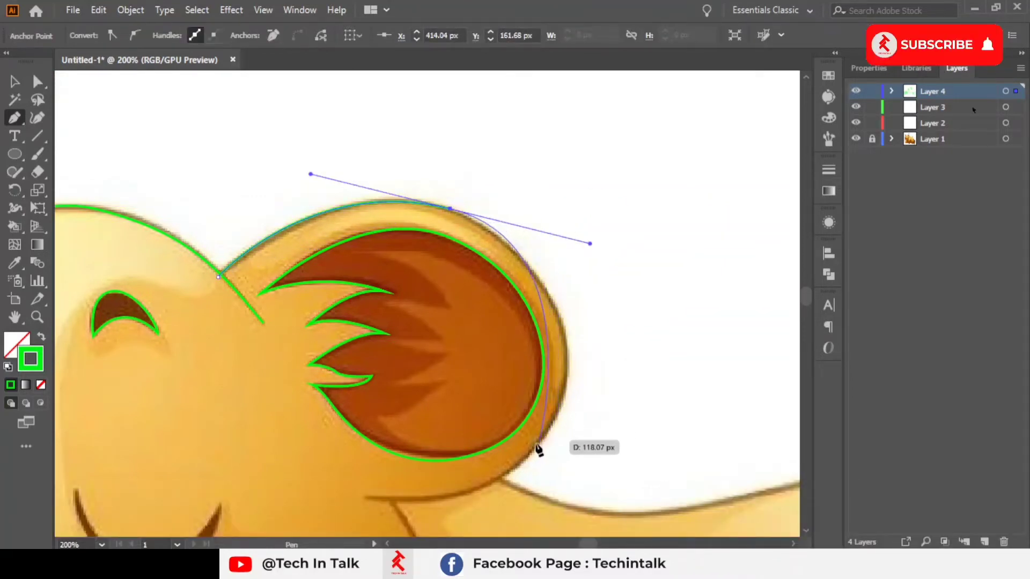
{"action": "left_click_drag", "start_coordinate": [523, 461], "coordinate": [451, 499]}
{"action": "scroll", "coordinate": [476, 428], "scroll_direction": "up", "scroll_amount": 1}
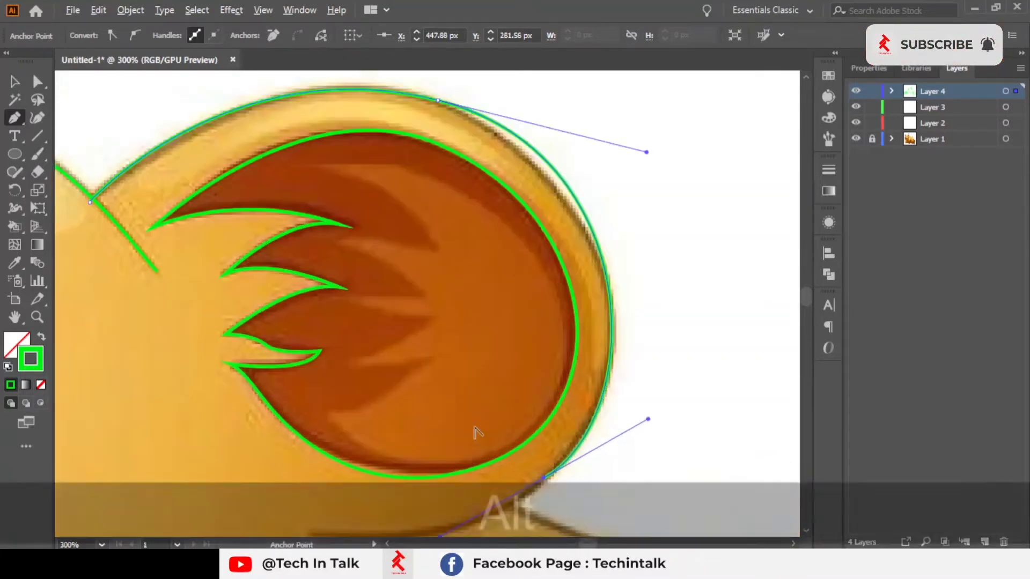
{"action": "key", "text": "space"}
{"action": "left_click_drag", "start_coordinate": [479, 417], "coordinate": [508, 352]}
{"action": "key", "text": "space"}
{"action": "left_click_drag", "start_coordinate": [542, 191], "coordinate": [453, 351]}
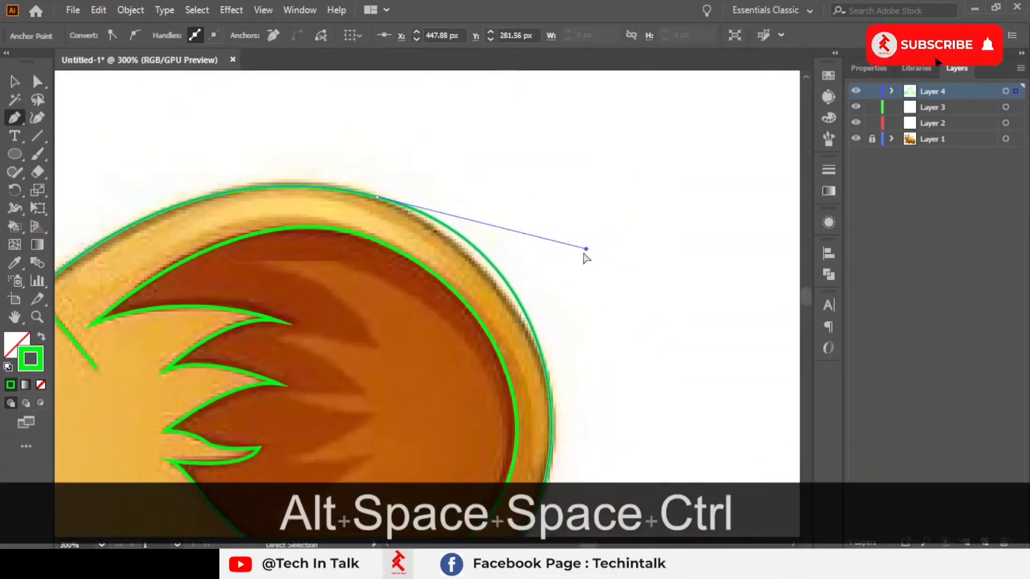
{"action": "mouse_move", "coordinate": [586, 249]}
{"action": "left_mouse_down"}
{"action": "mouse_move", "coordinate": [547, 252]}
{"action": "mouse_move", "coordinate": [531, 239]}
{"action": "mouse_move", "coordinate": [578, 275]}
{"action": "mouse_move", "coordinate": [604, 261]}
{"action": "mouse_move", "coordinate": [585, 263]}
{"action": "left_mouse_up"}
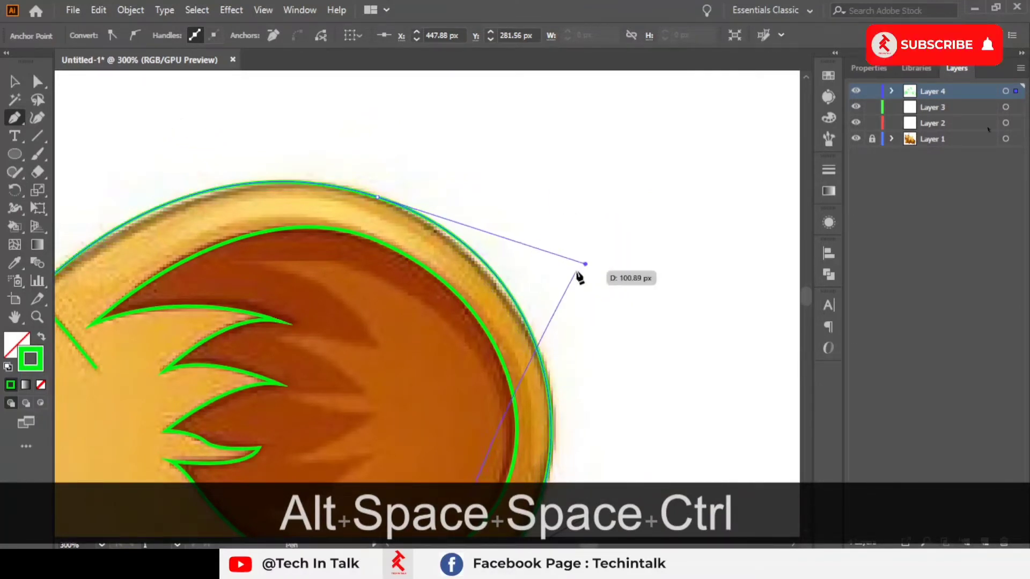
{"action": "scroll", "coordinate": [582, 272], "scroll_direction": "down", "scroll_amount": 8}
{"action": "scroll", "coordinate": [617, 268], "scroll_direction": "up", "scroll_amount": 7}
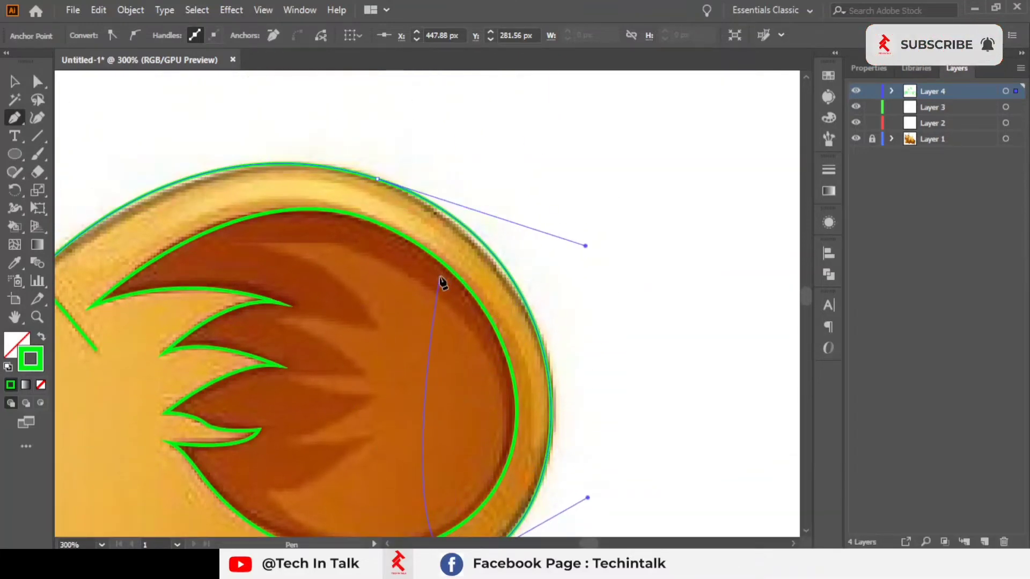
{"action": "scroll", "coordinate": [587, 285], "scroll_direction": "down", "scroll_amount": 8}
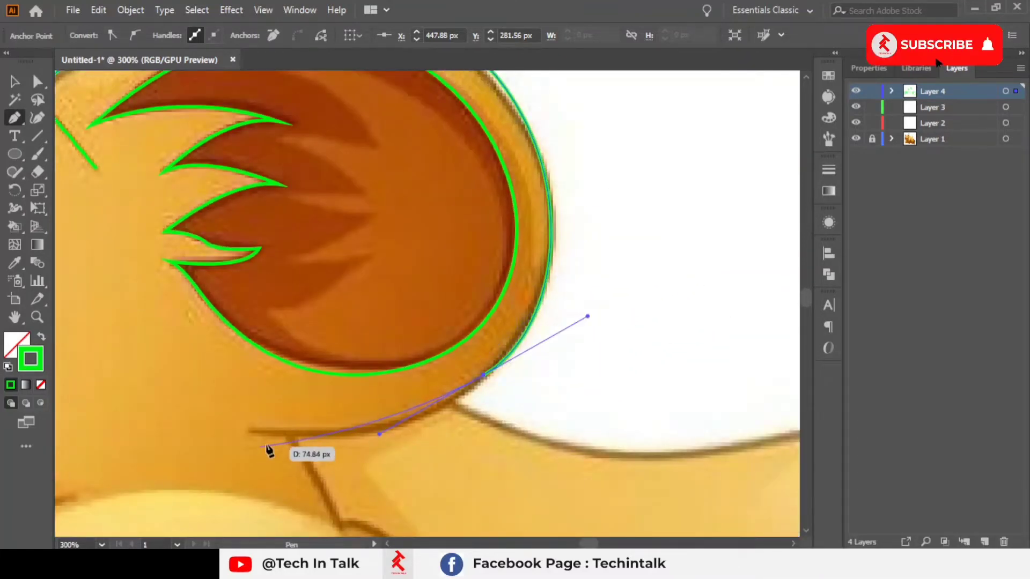
{"action": "scroll", "coordinate": [270, 453], "scroll_direction": "up", "scroll_amount": 1, "text": "alt"}
{"action": "left_click_drag", "start_coordinate": [158, 405], "coordinate": [315, 311]}
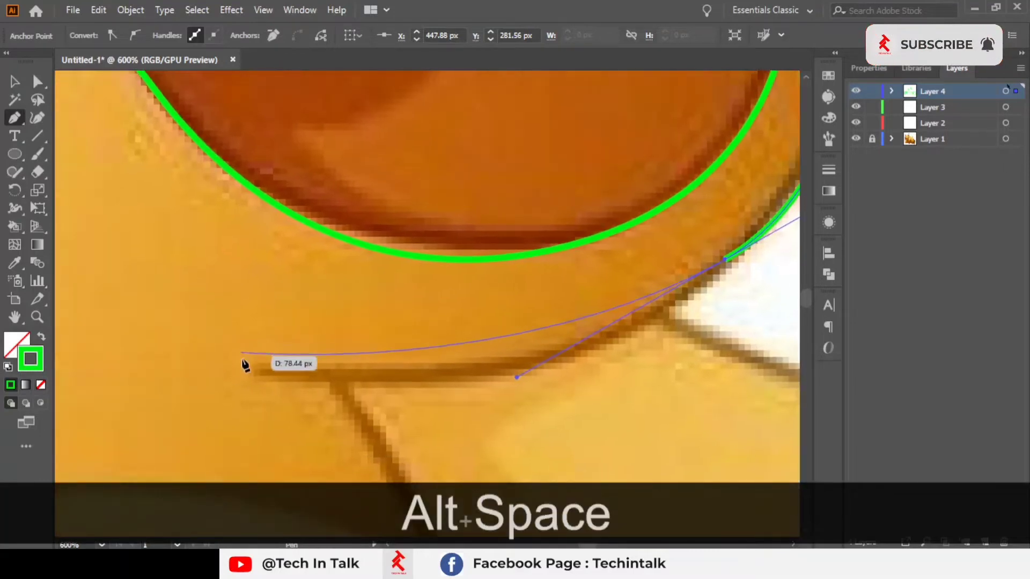
{"action": "key", "text": "ctrl+z"}
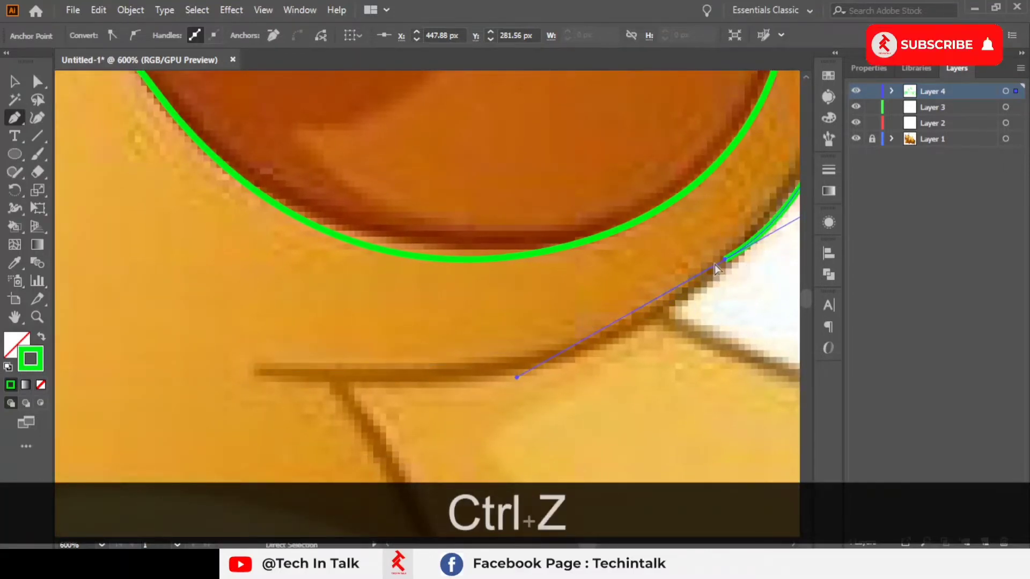
{"action": "scroll", "coordinate": [700, 274], "scroll_direction": "down", "scroll_amount": 2, "text": "alt"}
{"action": "left_click_drag", "start_coordinate": [700, 274], "coordinate": [509, 414]}
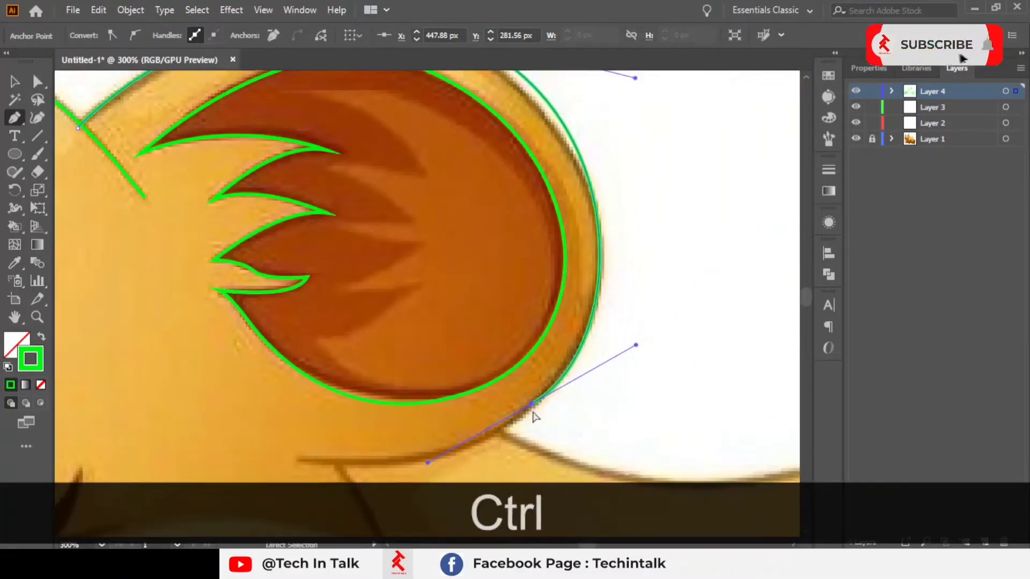
{"action": "key", "text": "ctrl+z"}
Step: Continue the right ear's outline down its outer edge to the lower joint with the head and end the path
{"action": "left_click_drag", "start_coordinate": [550, 365], "coordinate": [553, 468]}
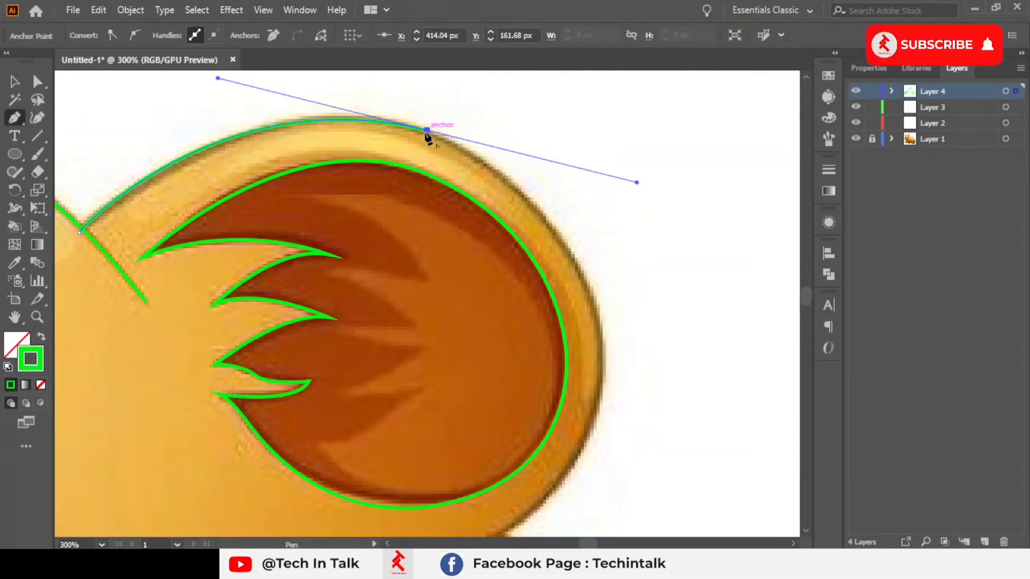
{"action": "left_click", "coordinate": [426, 132]}
{"action": "left_click_drag", "start_coordinate": [590, 292], "coordinate": [612, 380]}
{"action": "key", "text": "space"}
{"action": "left_click_drag", "start_coordinate": [580, 453], "coordinate": [673, 352]}
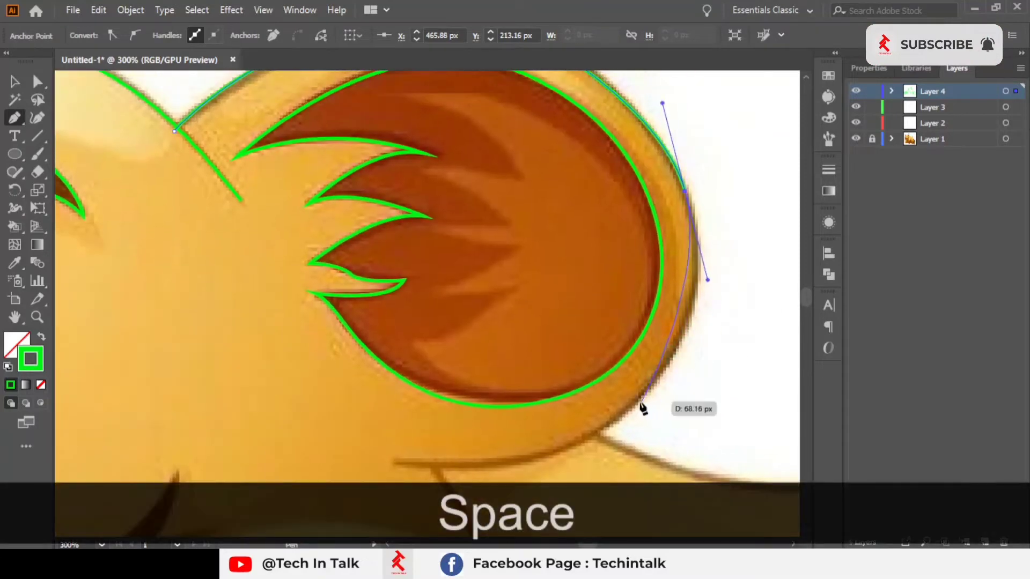
{"action": "left_click_drag", "start_coordinate": [635, 403], "coordinate": [611, 391]}
{"action": "key", "text": "space"}
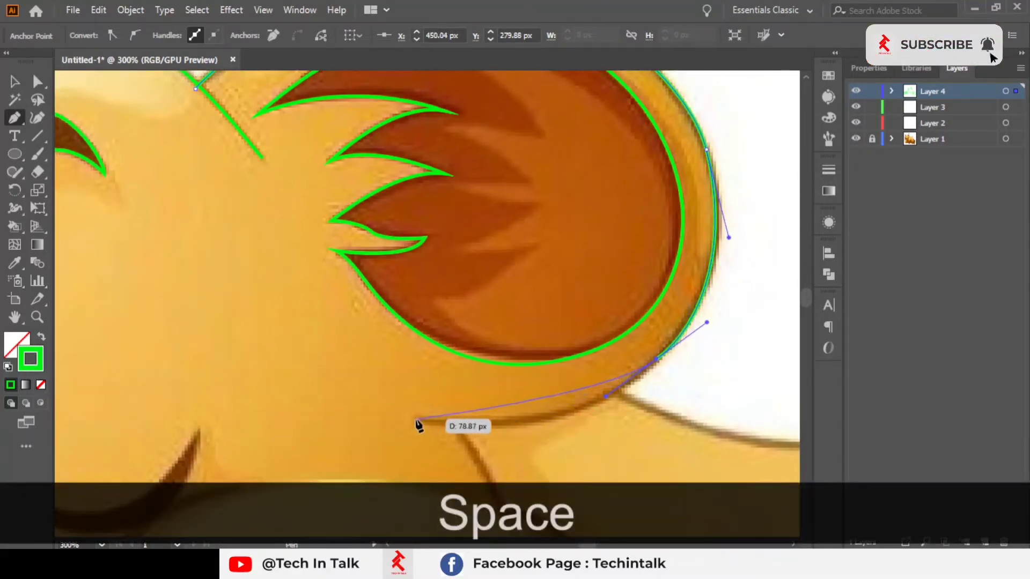
{"action": "left_click_drag", "start_coordinate": [415, 419], "coordinate": [299, 388]}
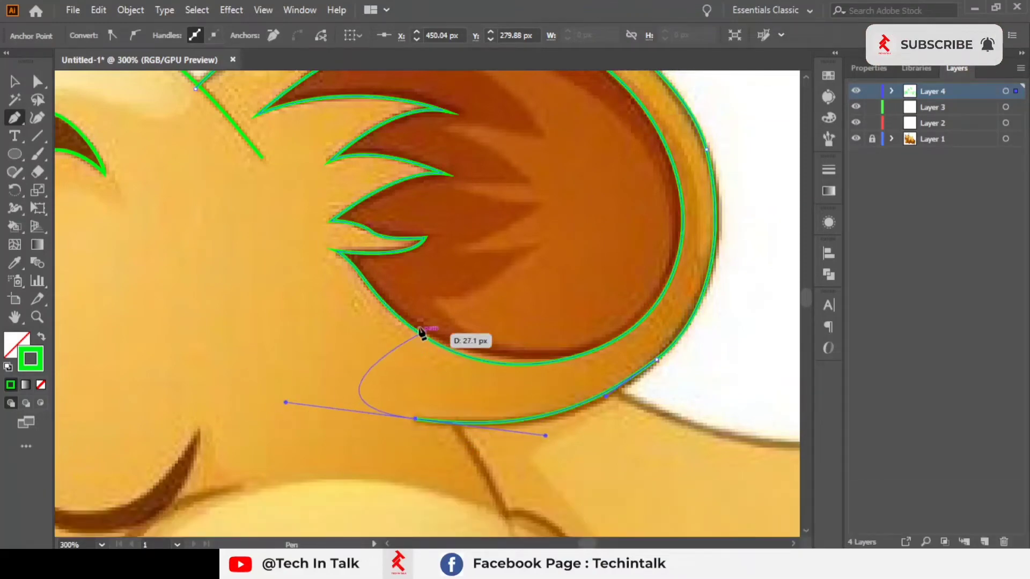
{"action": "key", "text": "space"}
{"action": "left_click_drag", "start_coordinate": [421, 333], "coordinate": [287, 248]}
{"action": "key", "text": "Escape"}
{"action": "key", "text": "space"}
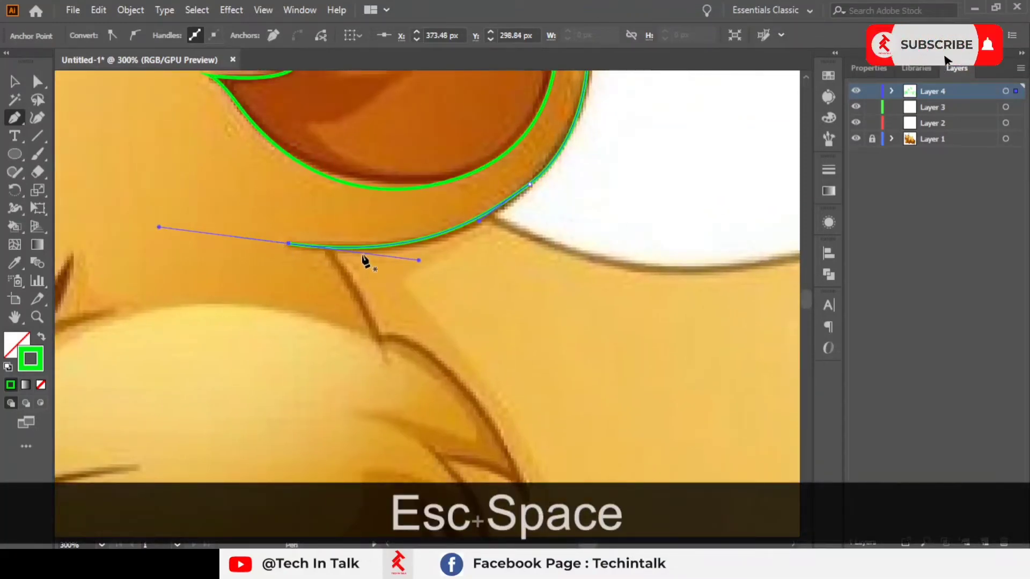
{"action": "scroll", "coordinate": [363, 254], "scroll_direction": "down", "scroll_amount": 4}
{"action": "key", "text": "space"}
{"action": "left_click_drag", "start_coordinate": [366, 240], "coordinate": [510, 271]}
{"action": "scroll", "coordinate": [400, 210], "scroll_direction": "up", "scroll_amount": 2}
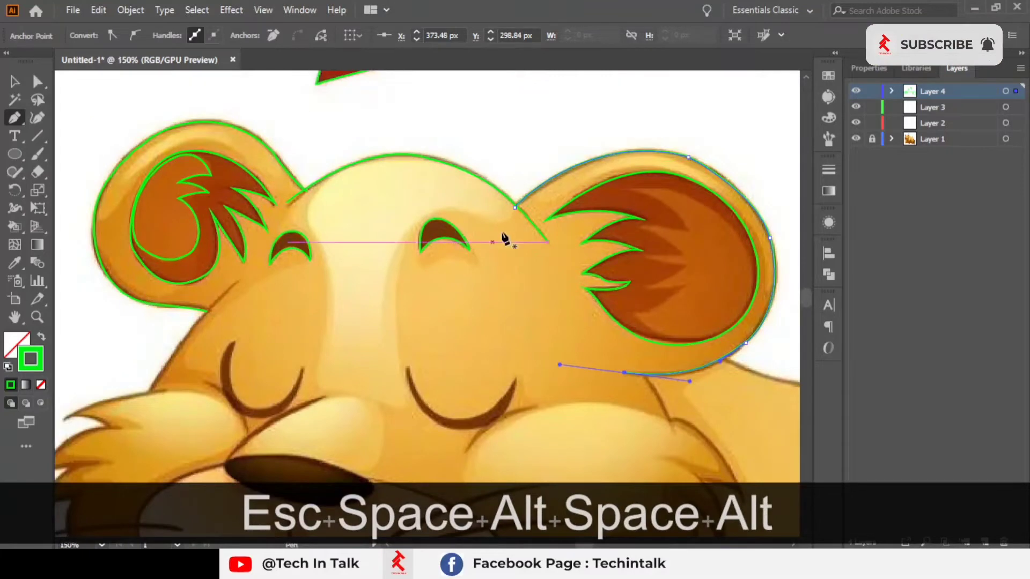
Step: Trace the side of the face from under the left ear down to the mane as an open Pen path
{"action": "key", "text": "space"}
{"action": "left_click_drag", "start_coordinate": [324, 342], "coordinate": [498, 138]}
{"action": "scroll", "coordinate": [330, 149], "scroll_direction": "up", "scroll_amount": 3}
{"action": "left_click", "coordinate": [479, 109]}
{"action": "key", "text": "space"}
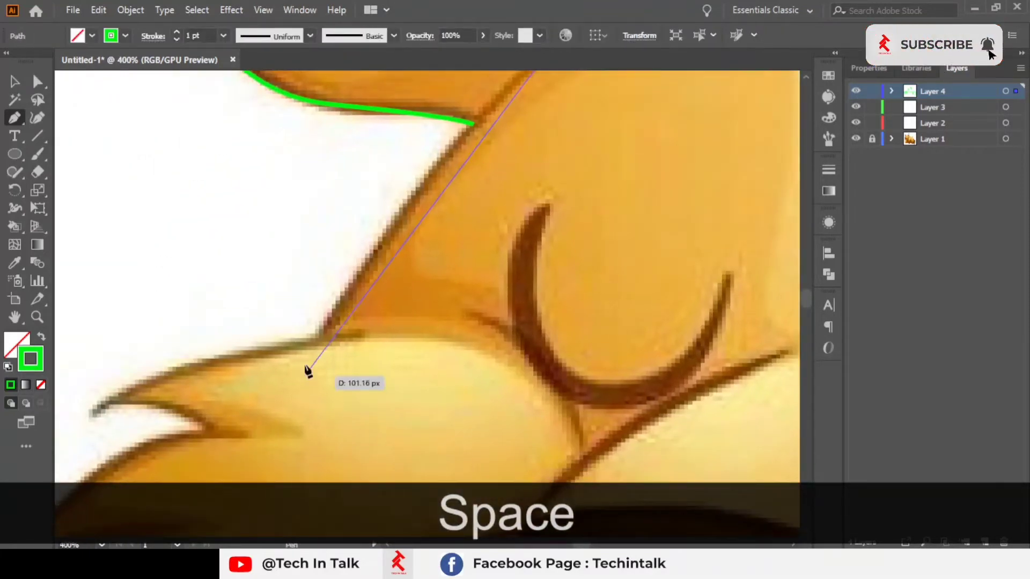
{"action": "left_click", "coordinate": [309, 351]}
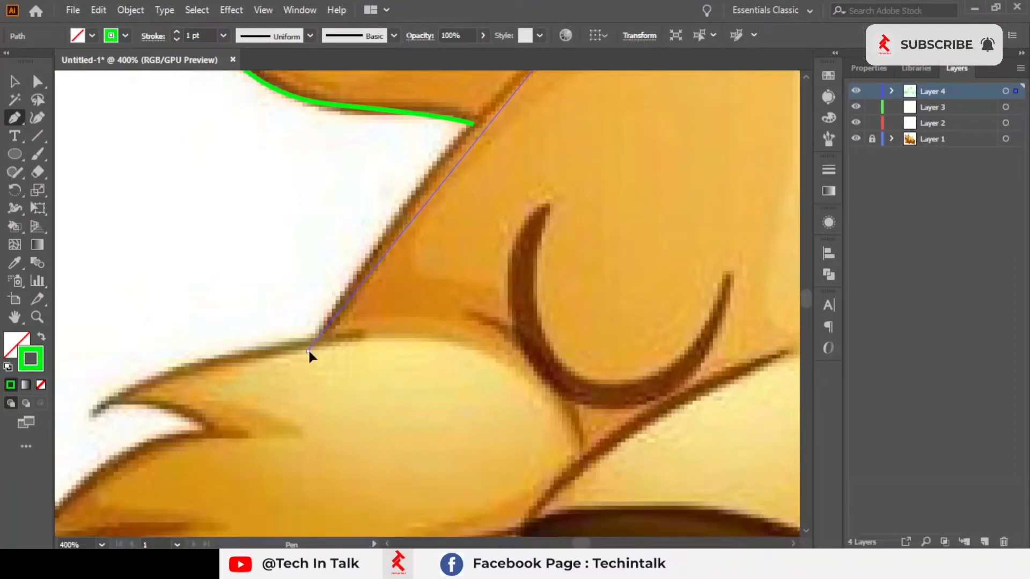
{"action": "left_click_drag", "start_coordinate": [308, 352], "coordinate": [225, 520]}
{"action": "scroll", "coordinate": [472, 123], "scroll_direction": "up", "scroll_amount": 5}
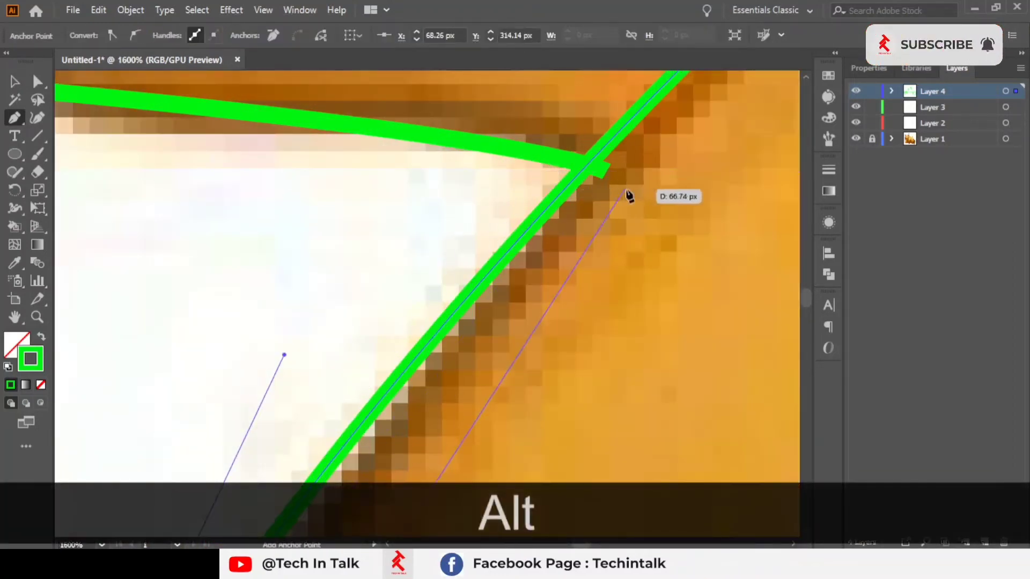
{"action": "scroll", "coordinate": [626, 190], "scroll_direction": "down", "scroll_amount": 5}
{"action": "left_click_drag", "start_coordinate": [618, 365], "coordinate": [471, 273]}
{"action": "key", "text": "Escape"}
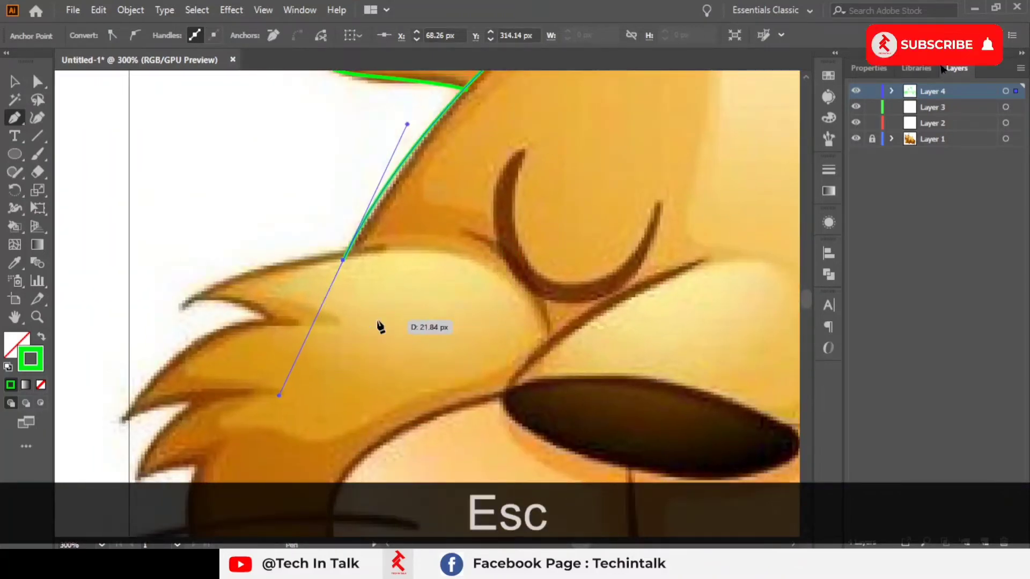
Step: Trace the left closed-eye crescent as a closed Pen path with sharp tips
{"action": "scroll", "coordinate": [392, 289], "scroll_direction": "down", "scroll_amount": 2}
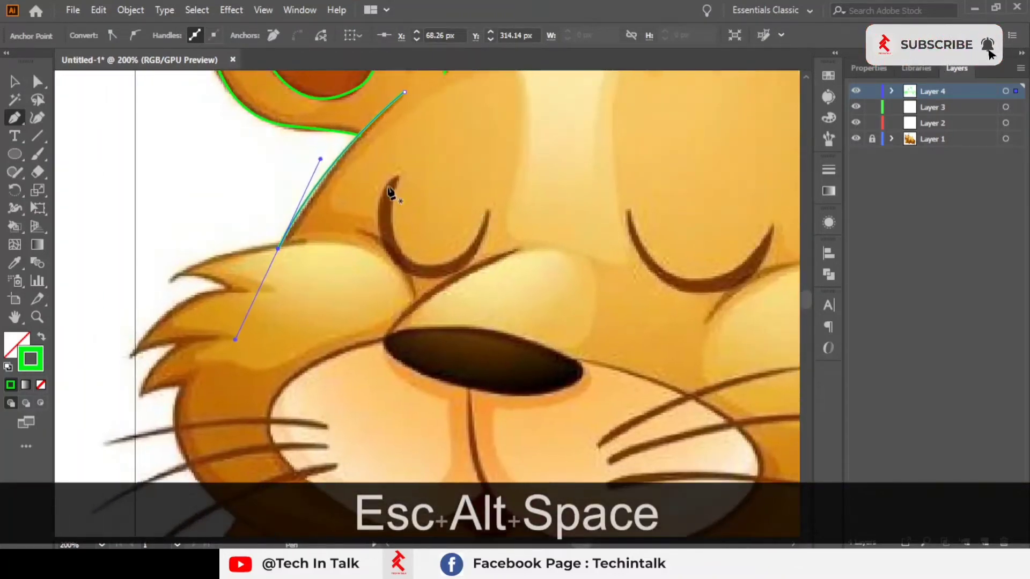
{"action": "scroll", "coordinate": [392, 194], "scroll_direction": "up", "scroll_amount": 2}
{"action": "left_click", "coordinate": [284, 130]}
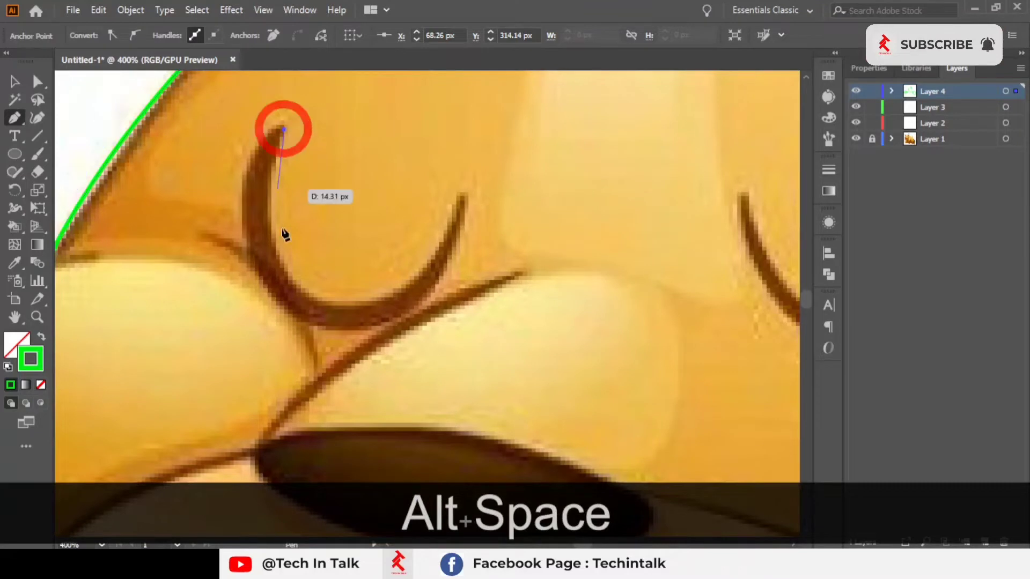
{"action": "left_click_drag", "start_coordinate": [279, 262], "coordinate": [303, 325]}
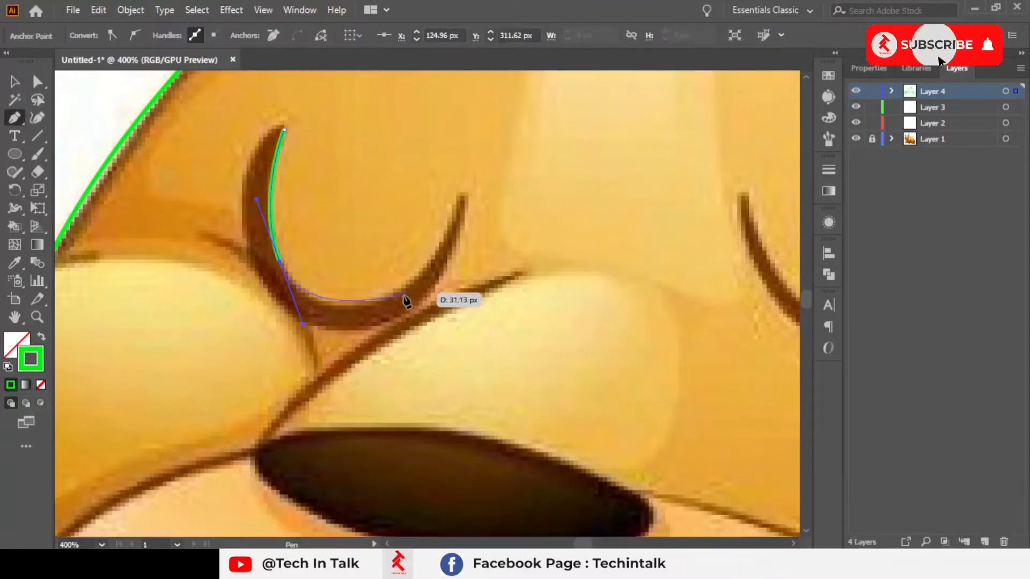
{"action": "left_click_drag", "start_coordinate": [385, 298], "coordinate": [453, 201]}
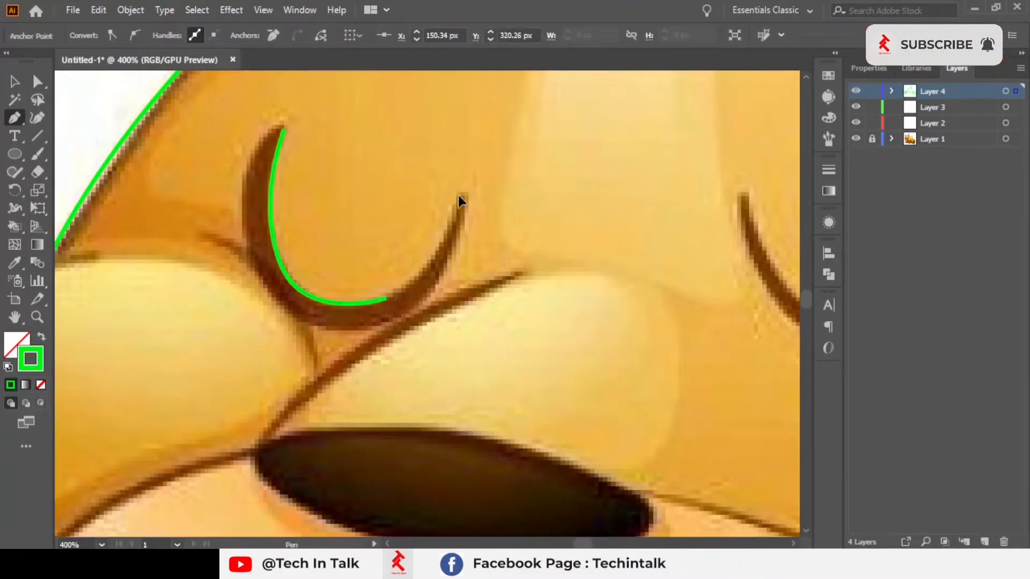
{"action": "scroll", "coordinate": [447, 219], "scroll_direction": "up", "scroll_amount": 2}
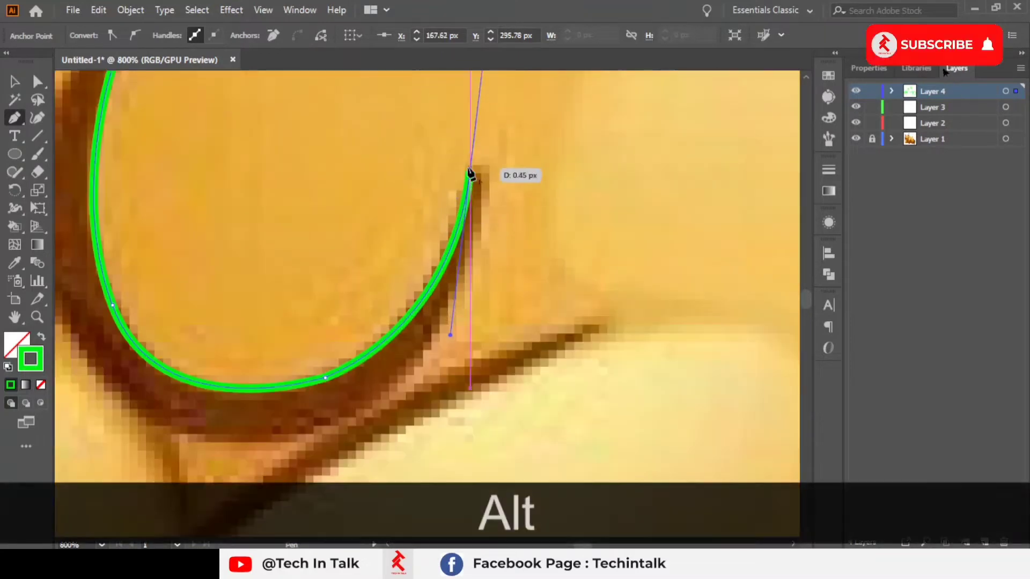
{"action": "left_click", "coordinate": [470, 171]}
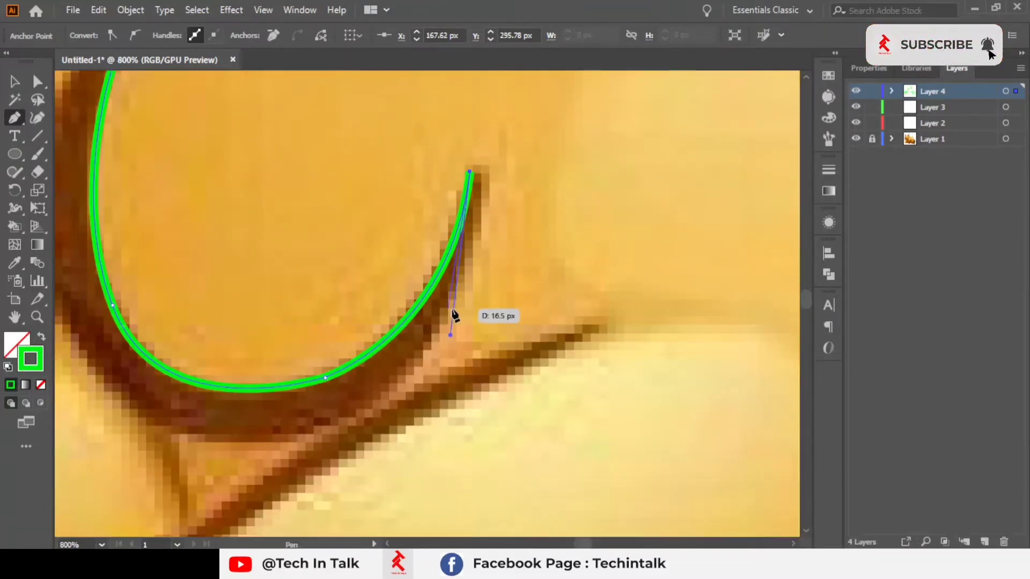
{"action": "left_click_drag", "start_coordinate": [453, 308], "coordinate": [431, 337]}
{"action": "mouse_move", "coordinate": [377, 471]}
{"action": "left_mouse_down"}
{"action": "mouse_move", "coordinate": [367, 476]}
{"action": "mouse_move", "coordinate": [386, 470]}
{"action": "left_mouse_up"}
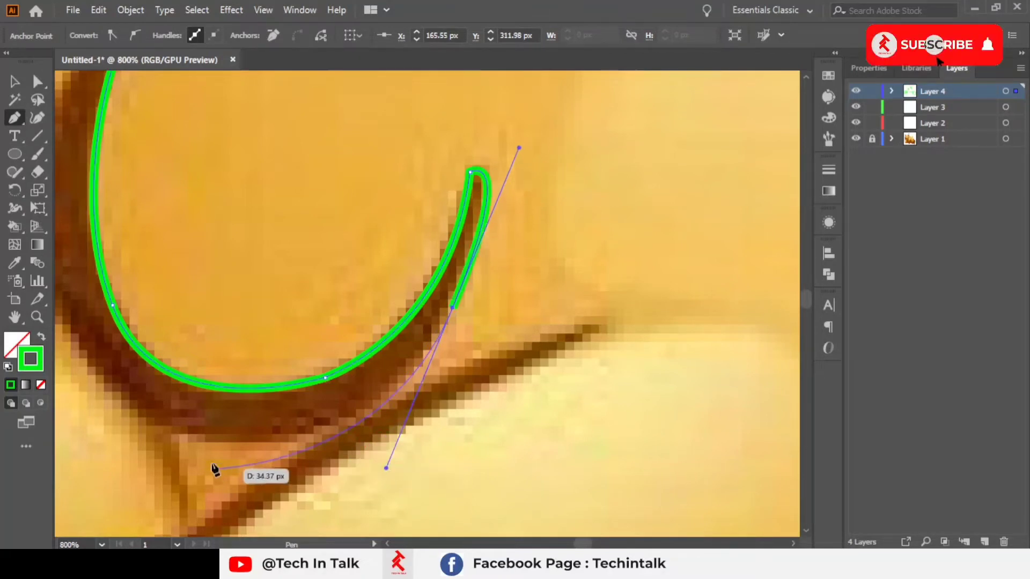
{"action": "left_click", "coordinate": [207, 437]}
{"action": "left_click_drag", "start_coordinate": [269, 319], "coordinate": [391, 400]}
{"action": "scroll", "coordinate": [271, 348], "scroll_direction": "down", "scroll_amount": 2}
{"action": "mouse_move", "coordinate": [224, 285]}
{"action": "left_mouse_down"}
{"action": "mouse_move", "coordinate": [235, 266]}
{"action": "mouse_move", "coordinate": [226, 273]}
{"action": "left_mouse_up"}
{"action": "mouse_move", "coordinate": [241, 173]}
{"action": "left_mouse_down"}
{"action": "mouse_move", "coordinate": [279, 129]}
{"action": "mouse_move", "coordinate": [265, 139]}
{"action": "left_mouse_up"}
{"action": "left_click", "coordinate": [222, 268]}
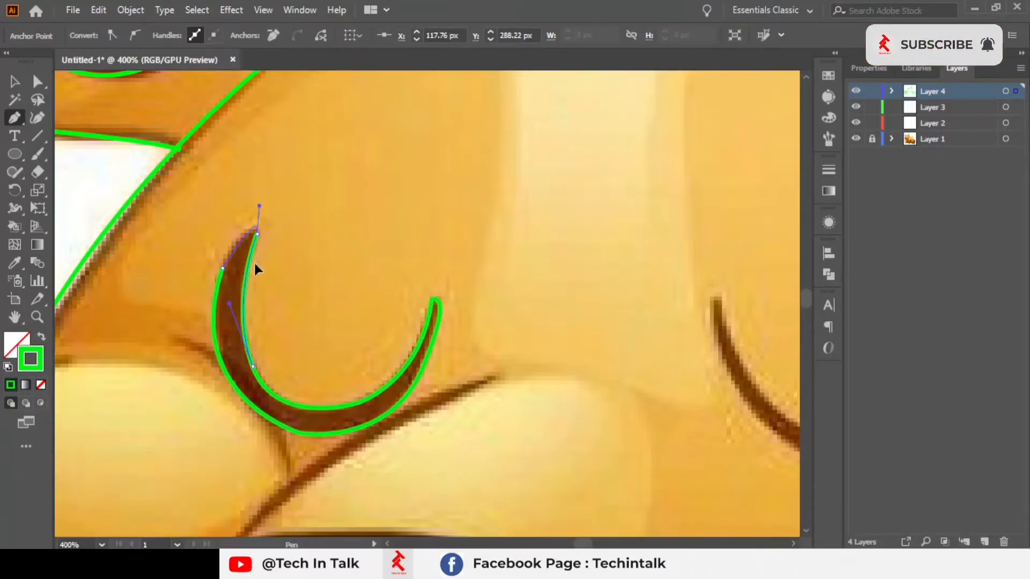
{"action": "left_click_drag", "start_coordinate": [255, 264], "coordinate": [269, 251]}
Step: Trace the right closed-eye crescent as a closed Pen path, redoing the last curve before closing it at the top tip
{"action": "left_click_drag", "start_coordinate": [412, 275], "coordinate": [73, 154]}
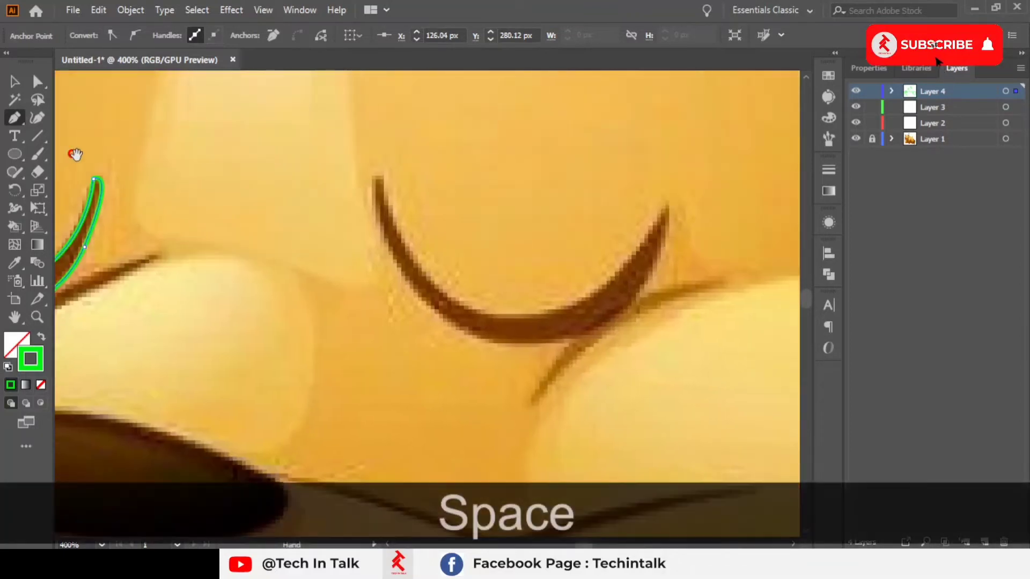
{"action": "scroll", "coordinate": [367, 205], "scroll_direction": "up", "scroll_amount": 1}
{"action": "left_click_drag", "start_coordinate": [367, 204], "coordinate": [234, 187]}
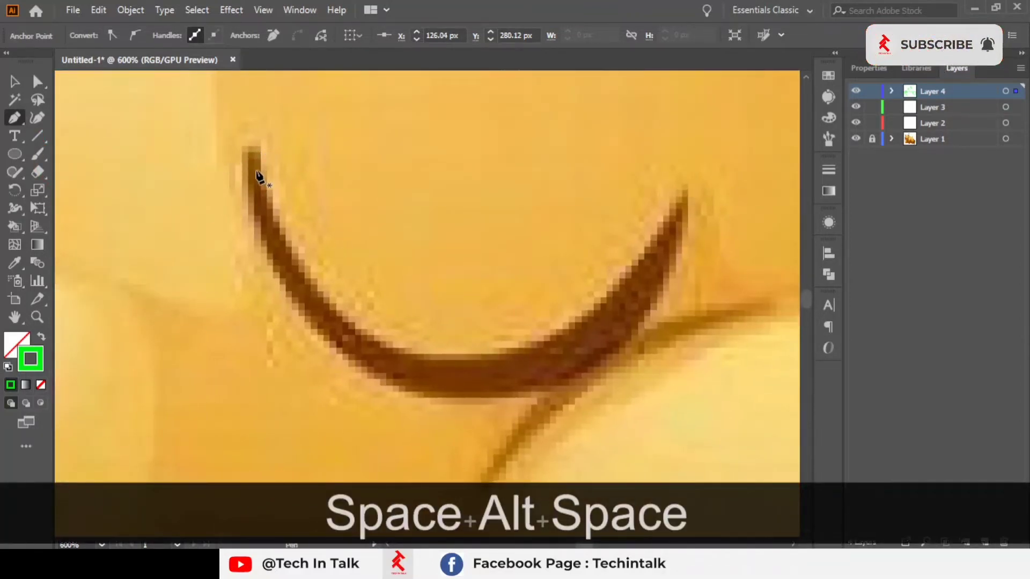
{"action": "left_click", "coordinate": [259, 169]}
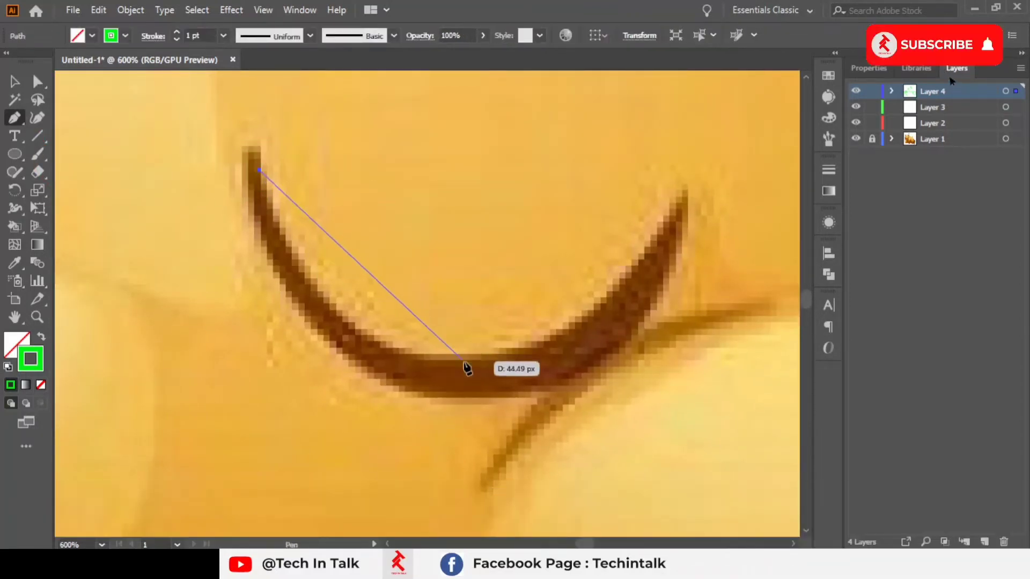
{"action": "left_click_drag", "start_coordinate": [509, 364], "coordinate": [617, 348]}
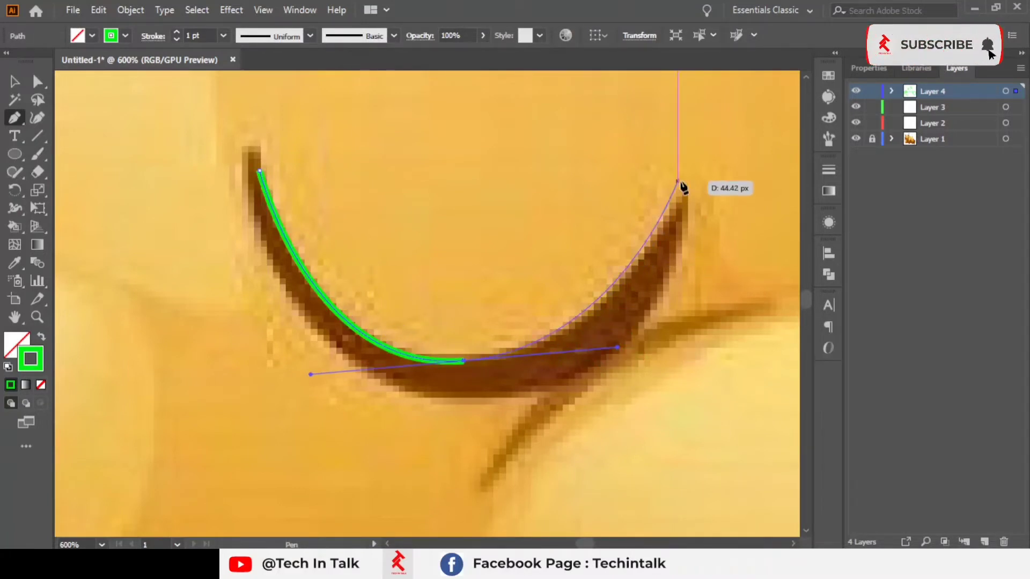
{"action": "left_click_drag", "start_coordinate": [681, 193], "coordinate": [664, 292]}
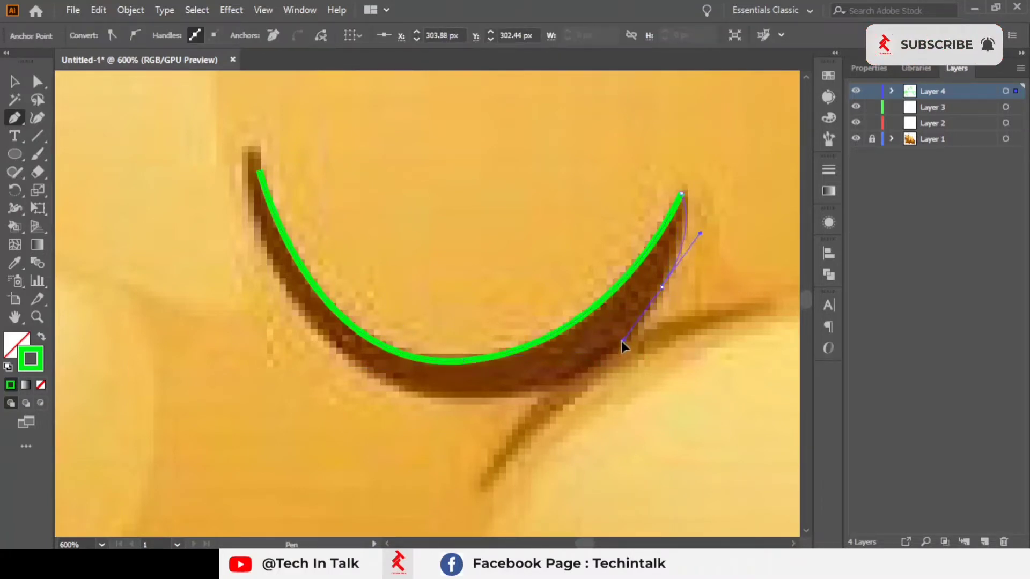
{"action": "left_click_drag", "start_coordinate": [621, 341], "coordinate": [622, 383]}
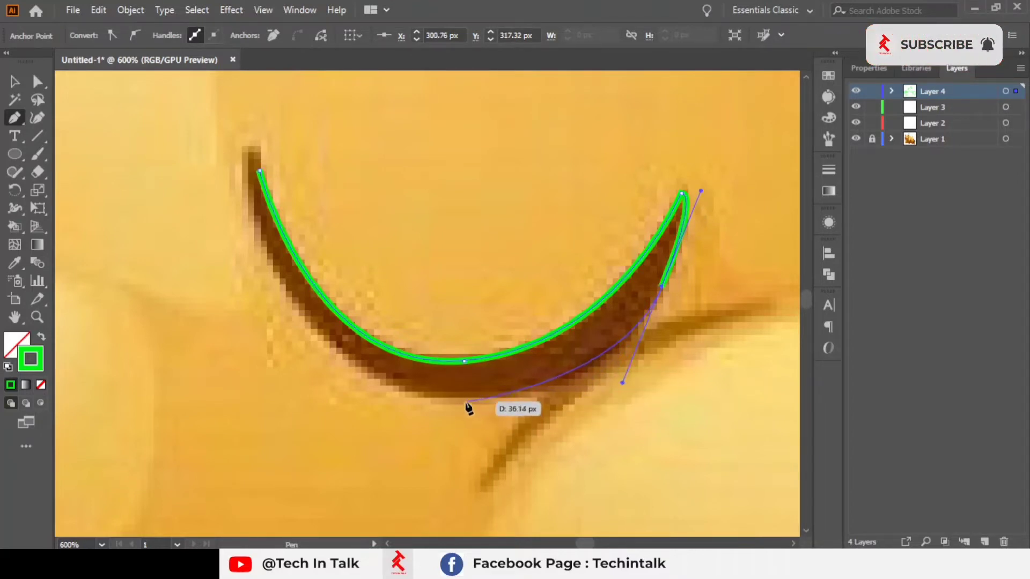
{"action": "left_click", "coordinate": [466, 402]}
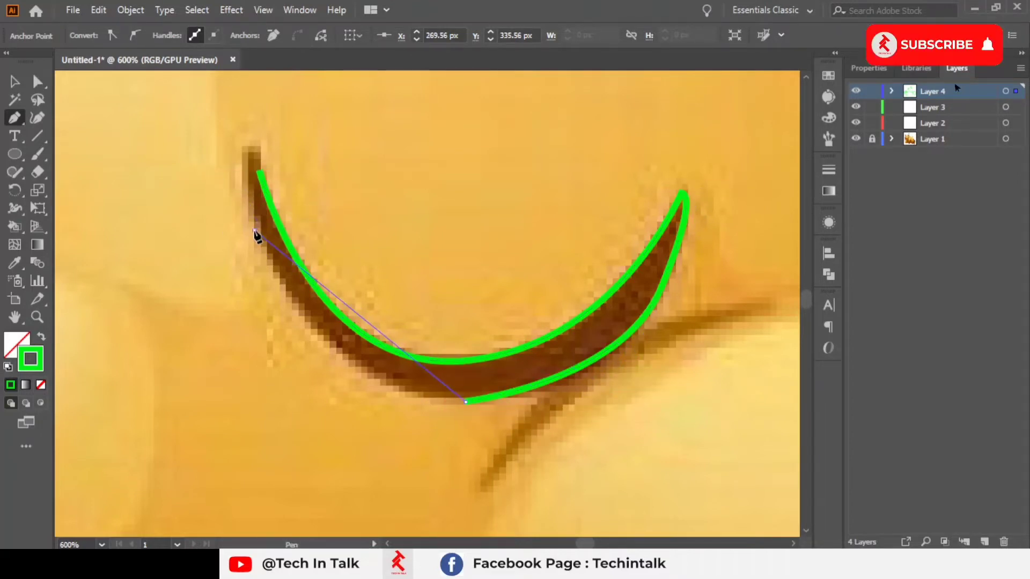
{"action": "left_click_drag", "start_coordinate": [270, 81], "coordinate": [280, 101]}
{"action": "key", "text": "ctrl+z"}
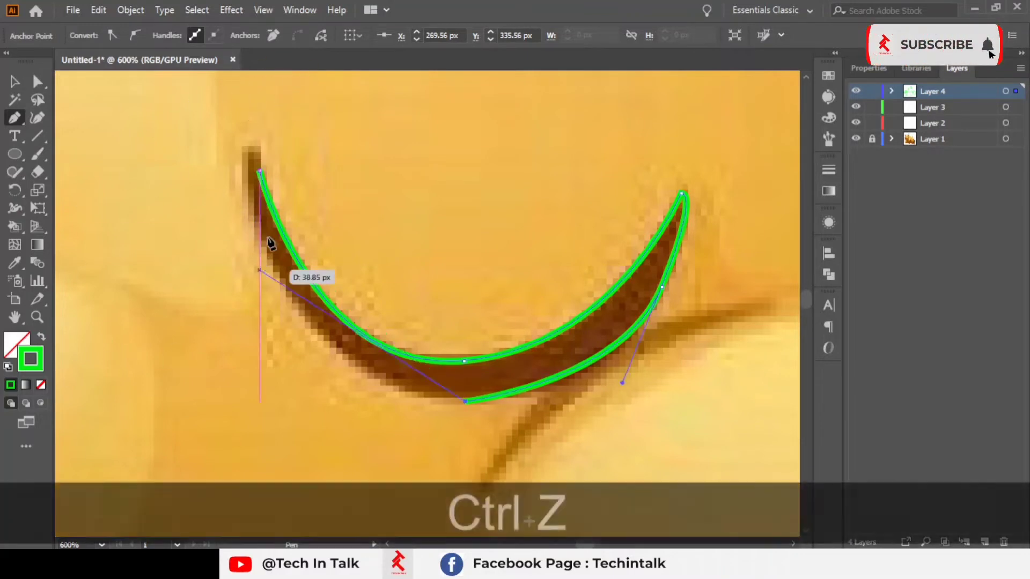
{"action": "left_click_drag", "start_coordinate": [263, 248], "coordinate": [225, 112]}
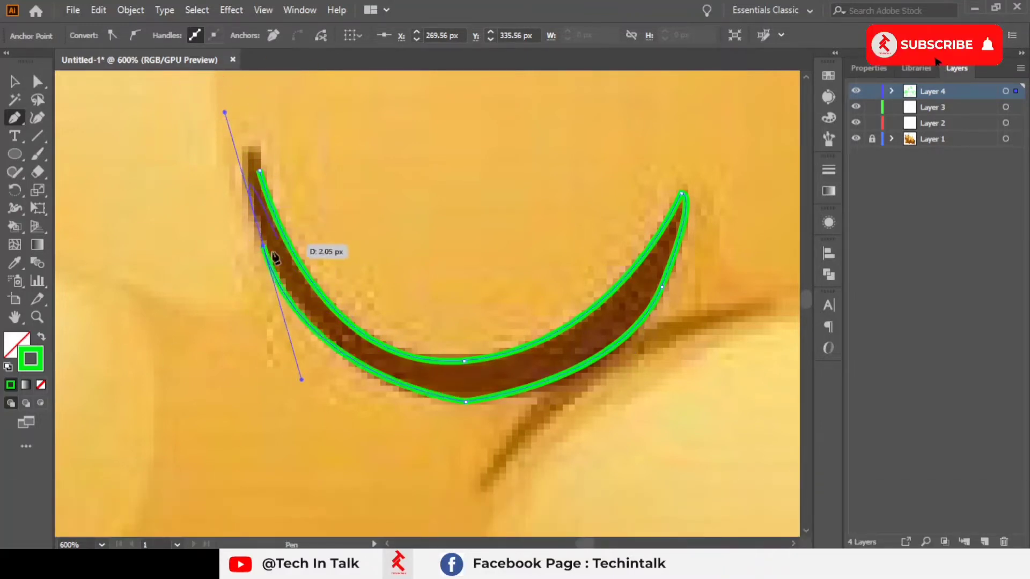
{"action": "key", "text": "ctrl+z"}
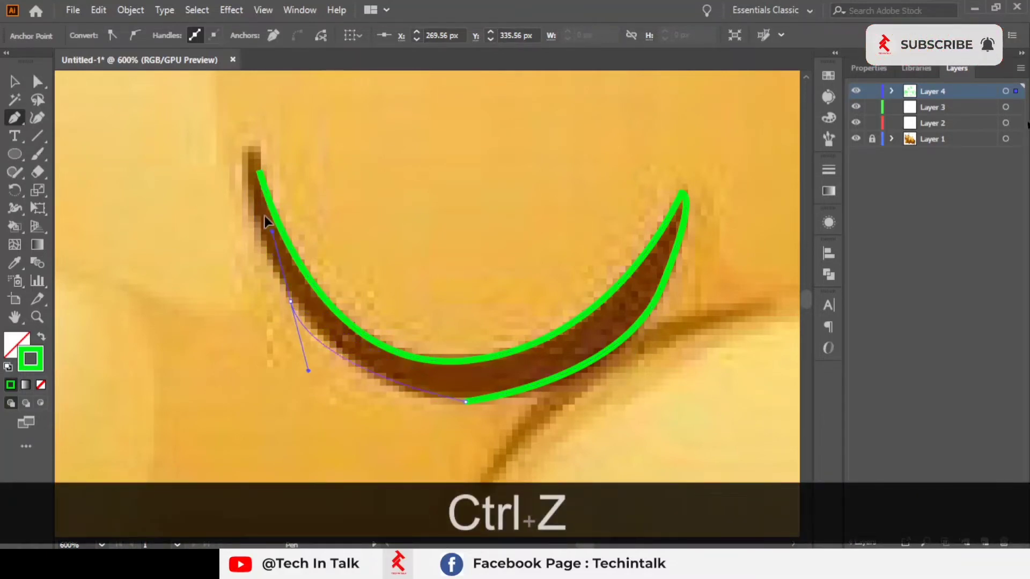
{"action": "mouse_move", "coordinate": [264, 215]}
{"action": "left_mouse_down"}
{"action": "mouse_move", "coordinate": [231, 181]}
{"action": "mouse_move", "coordinate": [218, 187]}
{"action": "mouse_move", "coordinate": [260, 217]}
{"action": "left_mouse_up"}
{"action": "left_click", "coordinate": [245, 141]}
Step: Continue the face-side path from its lower end with a sharp corner into the first mane tuft point below the left cheek
{"action": "scroll", "coordinate": [261, 215], "scroll_direction": "down", "scroll_amount": 4}
{"action": "left_click_drag", "start_coordinate": [395, 268], "coordinate": [700, 292]}
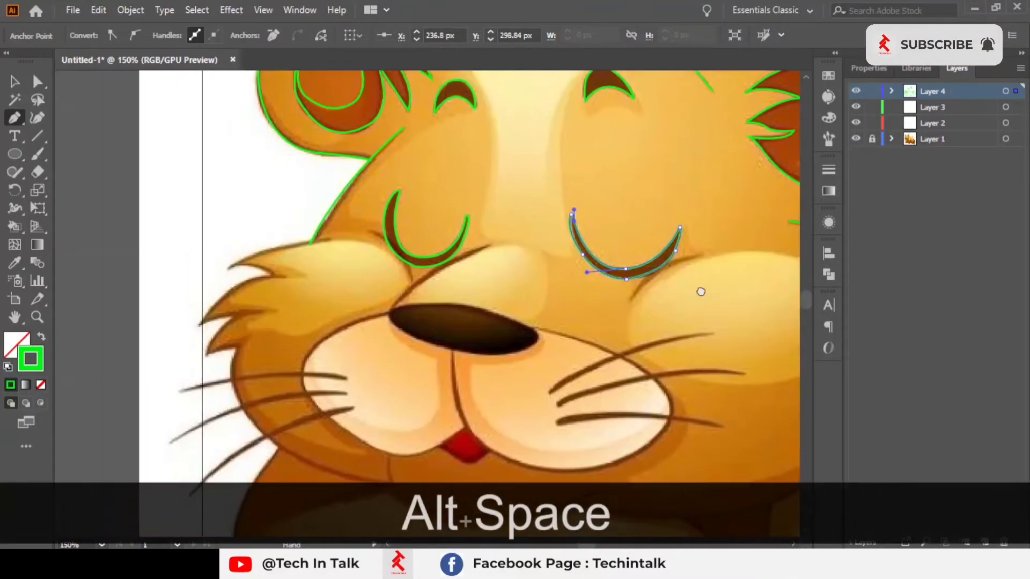
{"action": "left_click_drag", "start_coordinate": [512, 305], "coordinate": [515, 287]}
{"action": "scroll", "coordinate": [504, 284], "scroll_direction": "up", "scroll_amount": 4}
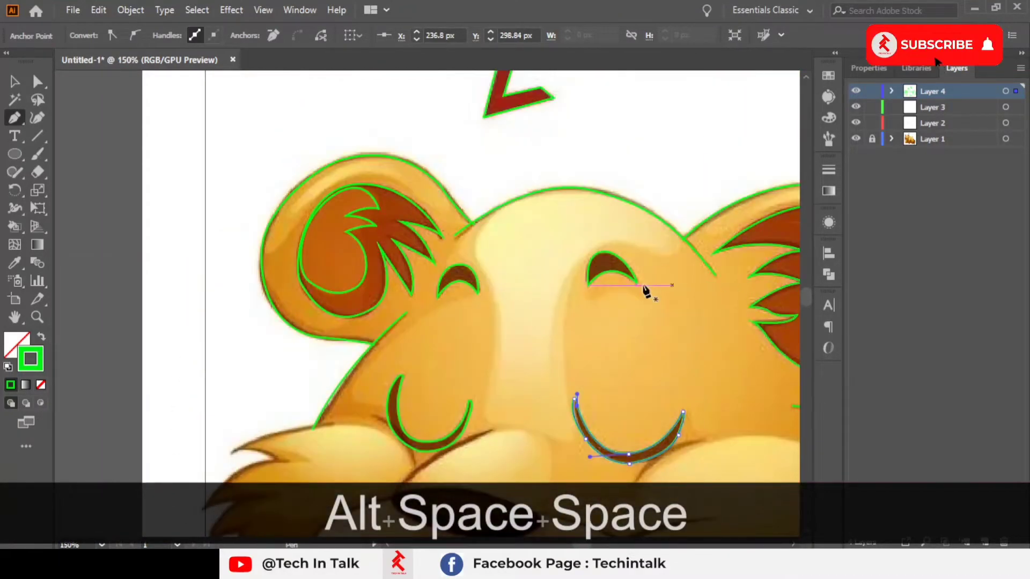
{"action": "scroll", "coordinate": [645, 290], "scroll_direction": "down", "scroll_amount": 5}
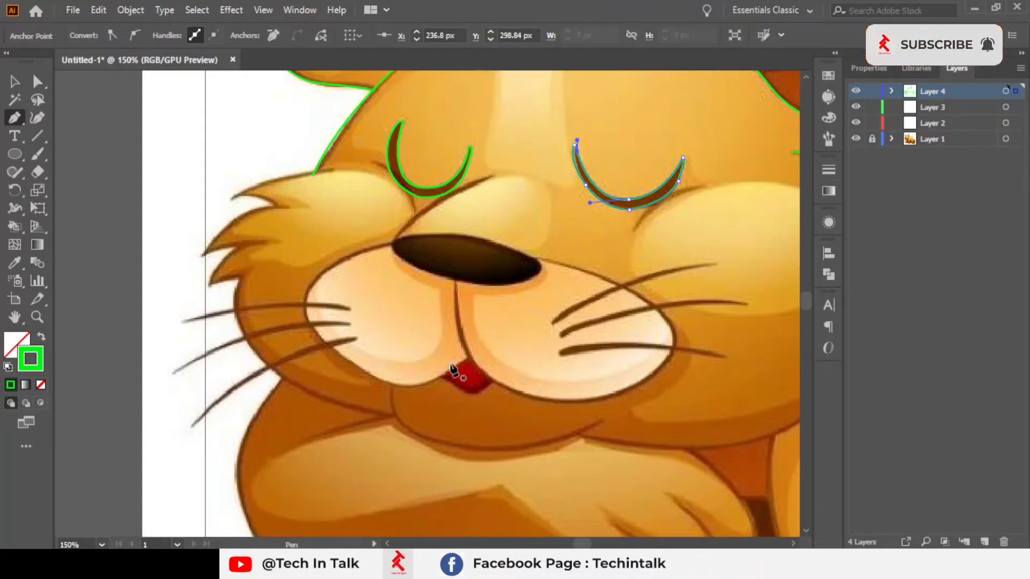
{"action": "scroll", "coordinate": [183, 200], "scroll_direction": "up", "scroll_amount": 2}
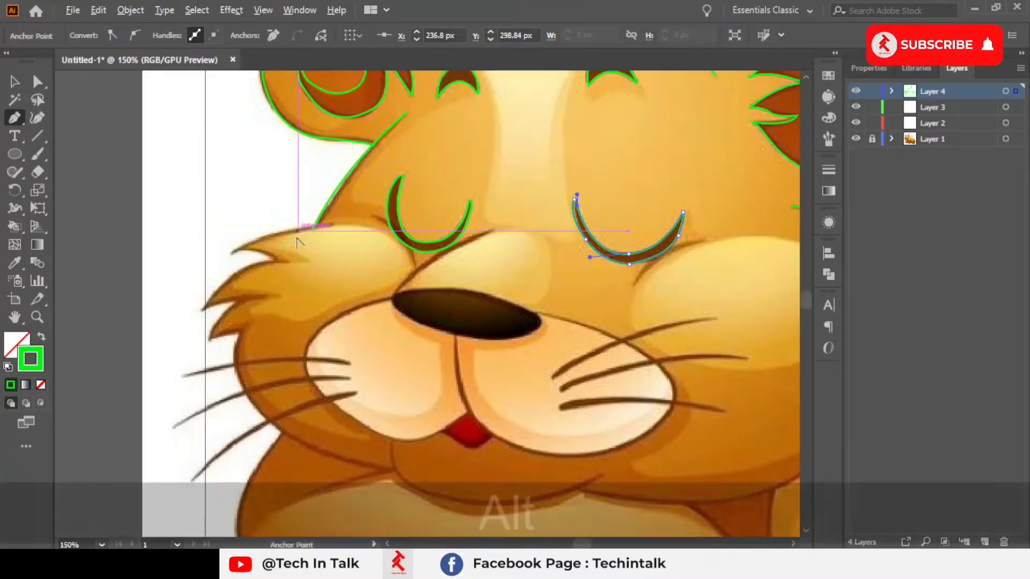
{"action": "scroll", "coordinate": [317, 239], "scroll_direction": "up", "scroll_amount": 2}
{"action": "key", "text": "space"}
{"action": "left_click_drag", "start_coordinate": [317, 240], "coordinate": [570, 157]}
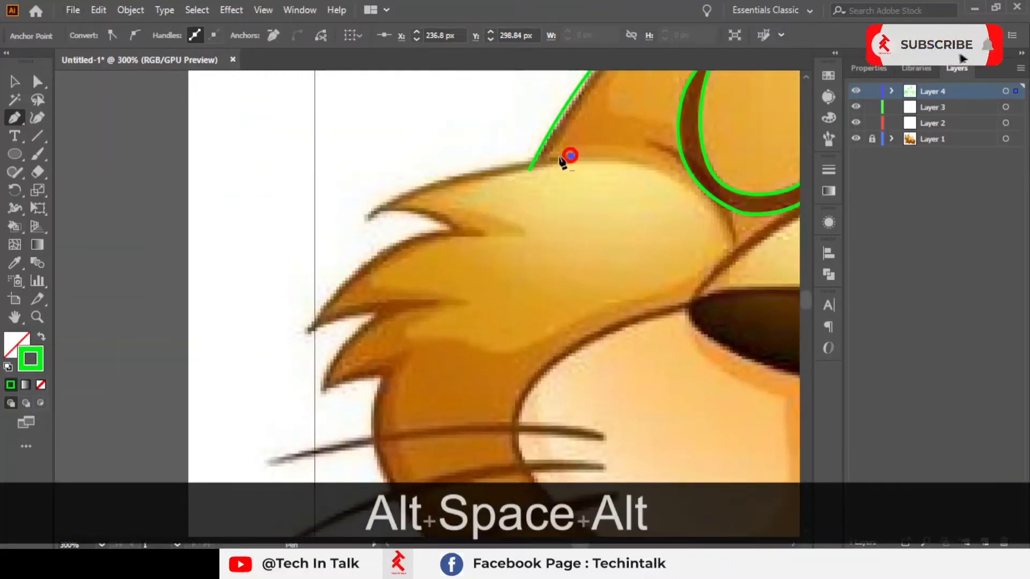
{"action": "left_click_drag", "start_coordinate": [370, 217], "coordinate": [328, 254]}
{"action": "scroll", "coordinate": [420, 187], "scroll_direction": "up", "scroll_amount": 3}
{"action": "left_click", "coordinate": [280, 271]}
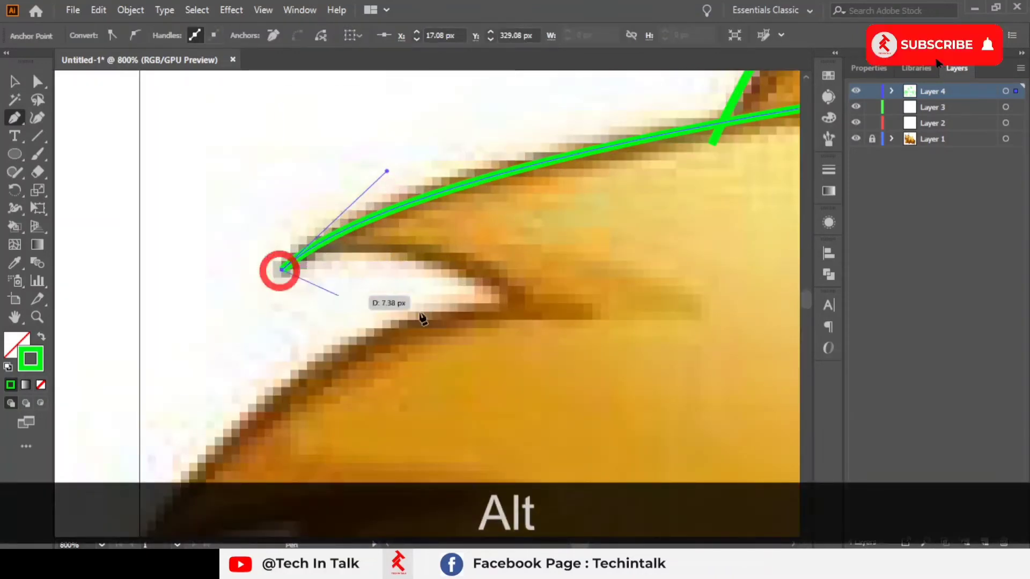
{"action": "left_click_drag", "start_coordinate": [537, 314], "coordinate": [651, 407]}
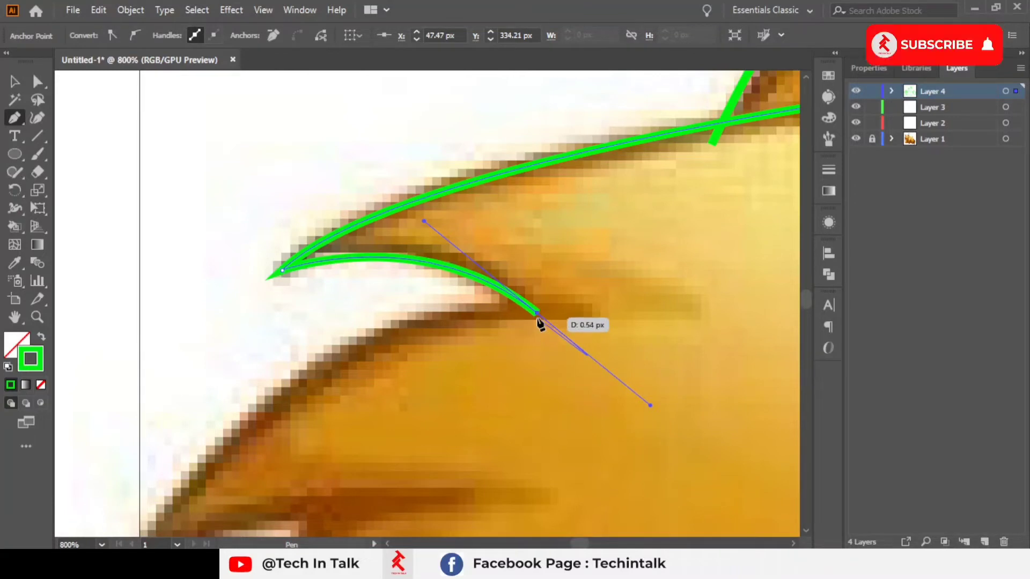
{"action": "left_click_drag", "start_coordinate": [445, 386], "coordinate": [658, 175]}
Step: Extend the face-side path down and around the left cheek's remaining mane tufts
{"action": "scroll", "coordinate": [313, 322], "scroll_direction": "down", "scroll_amount": 1}
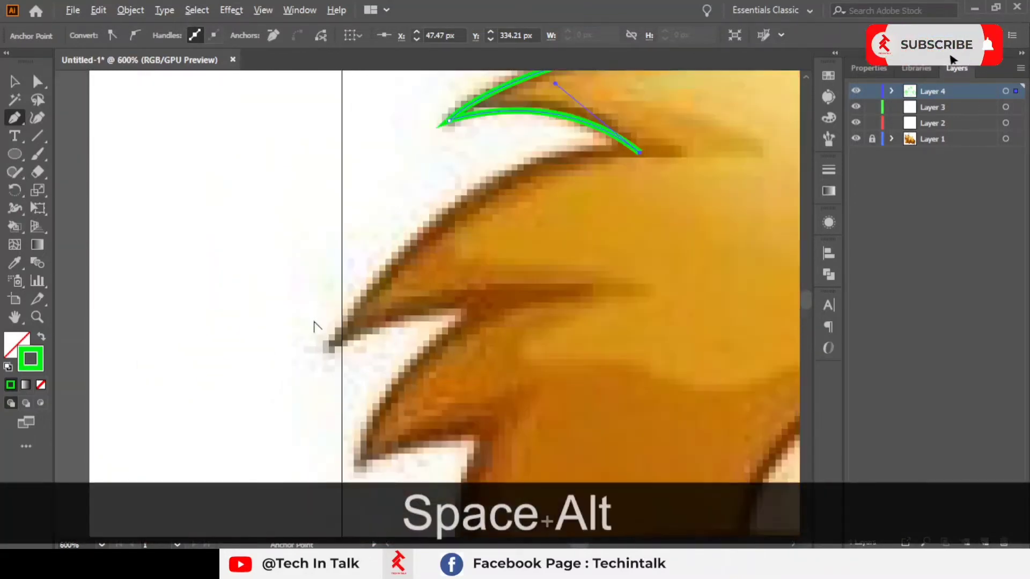
{"action": "left_click_drag", "start_coordinate": [329, 345], "coordinate": [189, 463]}
{"action": "scroll", "coordinate": [252, 448], "scroll_direction": "down", "scroll_amount": 2}
{"action": "left_click_drag", "start_coordinate": [432, 306], "coordinate": [324, 460]}
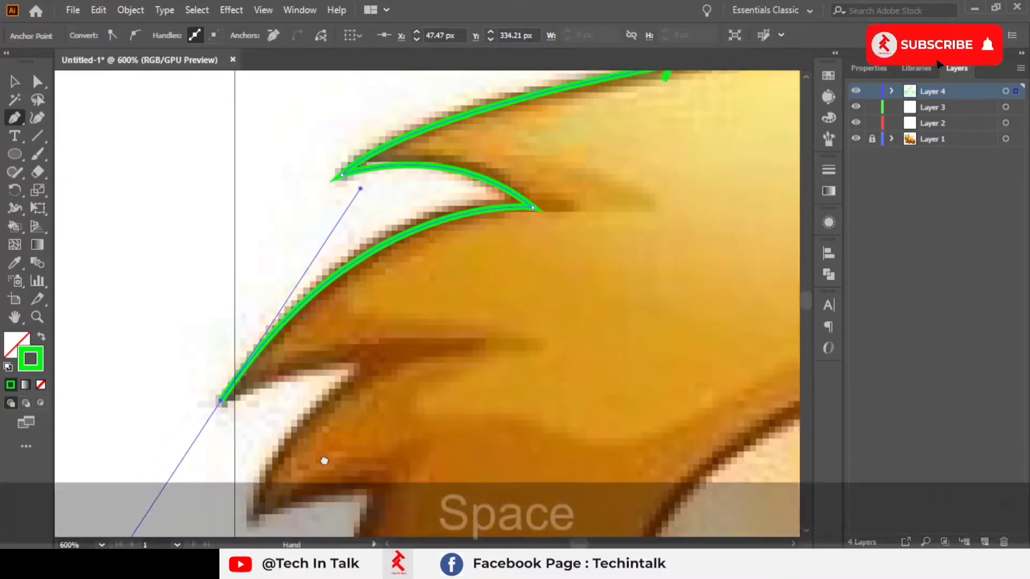
{"action": "scroll", "coordinate": [348, 348], "scroll_direction": "down", "scroll_amount": 3}
{"action": "left_click_drag", "start_coordinate": [513, 366], "coordinate": [269, 159]}
{"action": "scroll", "coordinate": [276, 182], "scroll_direction": "down", "scroll_amount": 3}
{"action": "scroll", "coordinate": [348, 244], "scroll_direction": "down", "scroll_amount": 1}
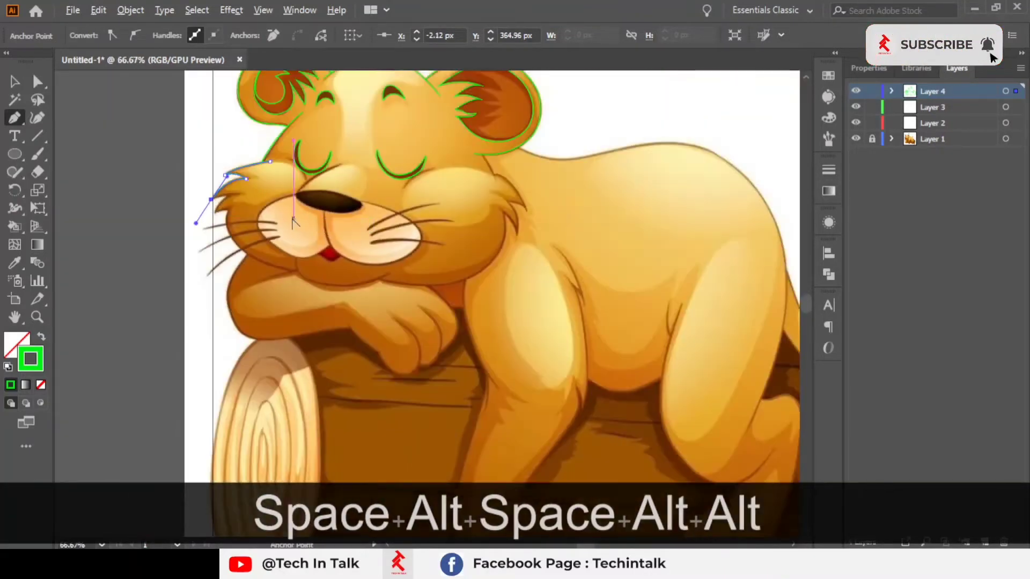
{"action": "left_click_drag", "start_coordinate": [390, 294], "coordinate": [269, 315]}
{"action": "scroll", "coordinate": [415, 293], "scroll_direction": "down", "scroll_amount": 1}
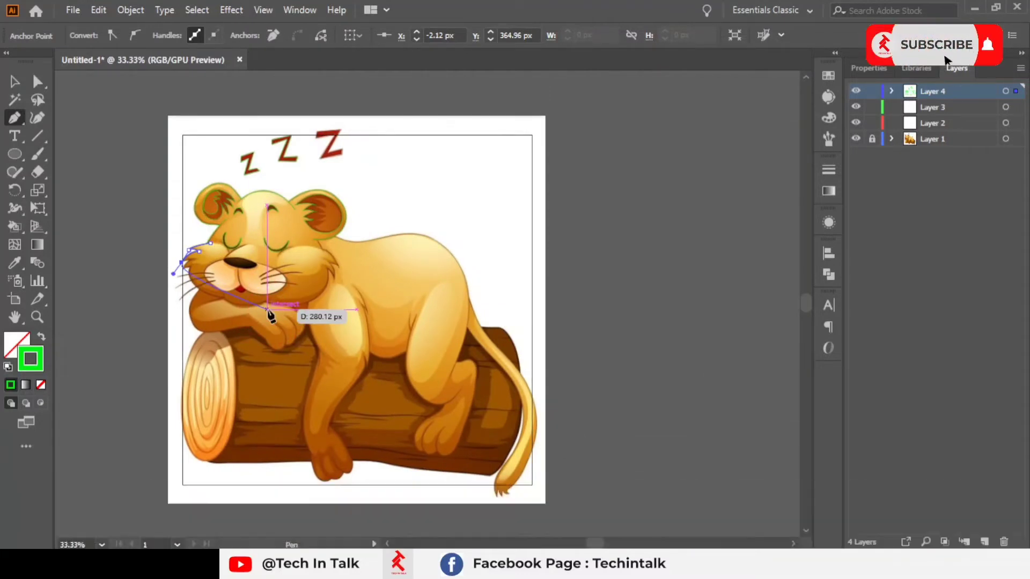
{"action": "scroll", "coordinate": [270, 315], "scroll_direction": "up", "scroll_amount": 2}
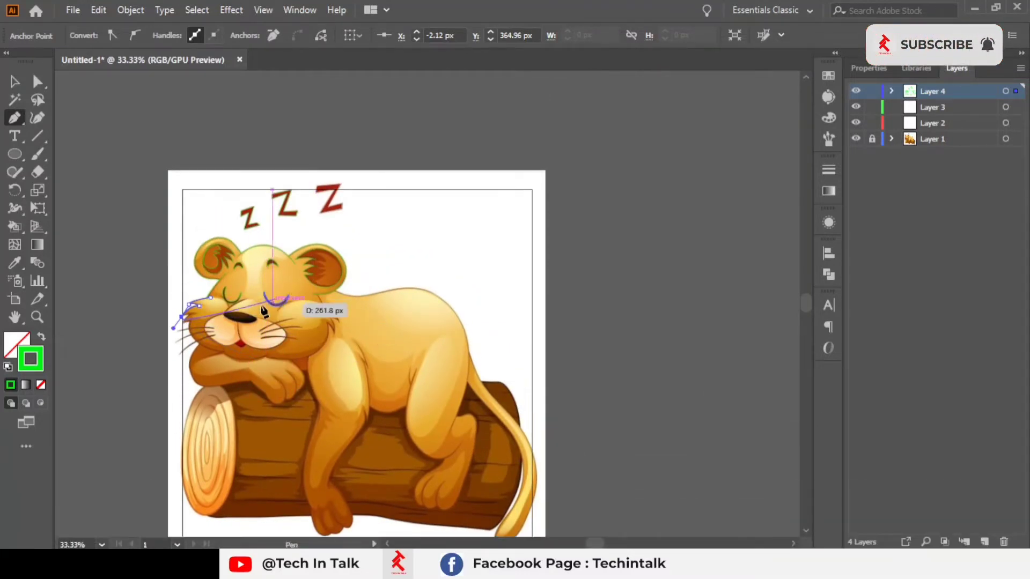
{"action": "scroll", "coordinate": [207, 371], "scroll_direction": "down", "scroll_amount": 2}
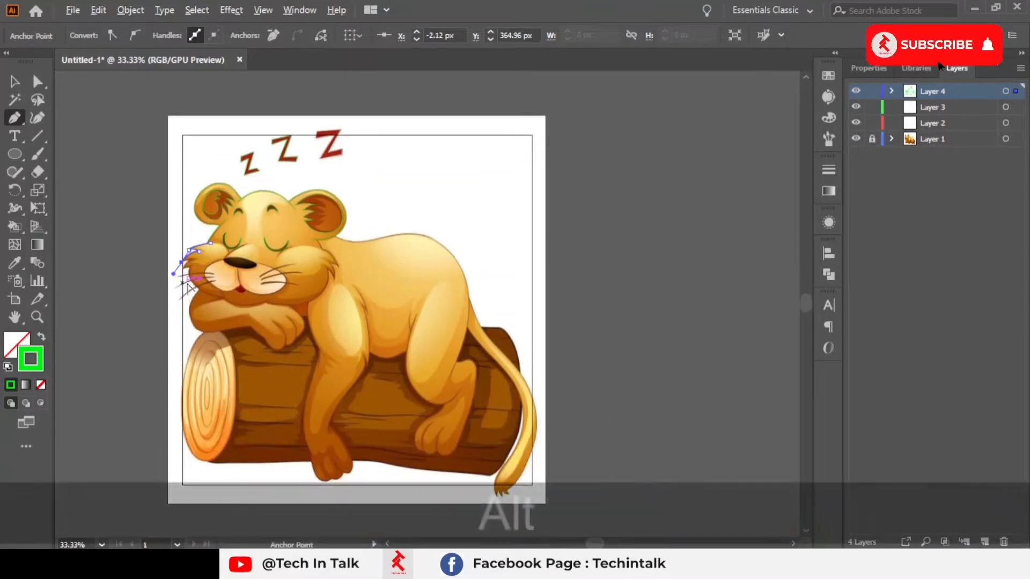
{"action": "scroll", "coordinate": [198, 253], "scroll_direction": "up", "scroll_amount": 2}
{"action": "left_click_drag", "start_coordinate": [245, 288], "coordinate": [328, 269]}
{"action": "scroll", "coordinate": [325, 271], "scroll_direction": "up", "scroll_amount": 3}
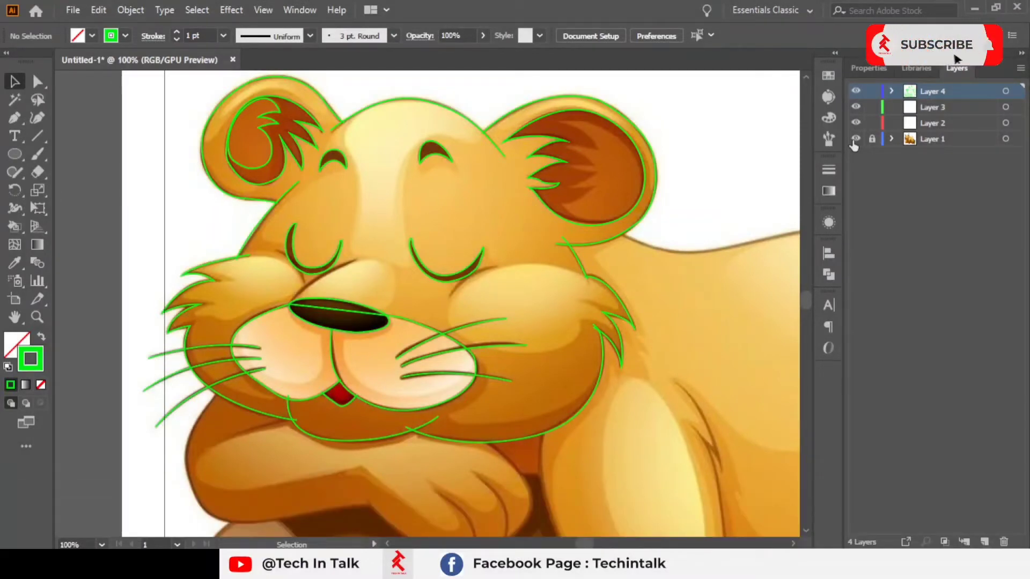
Step: Hide the image layer and examine the traced outlines of the face, eyes and mane up close
{"action": "left_click", "coordinate": [855, 140]}
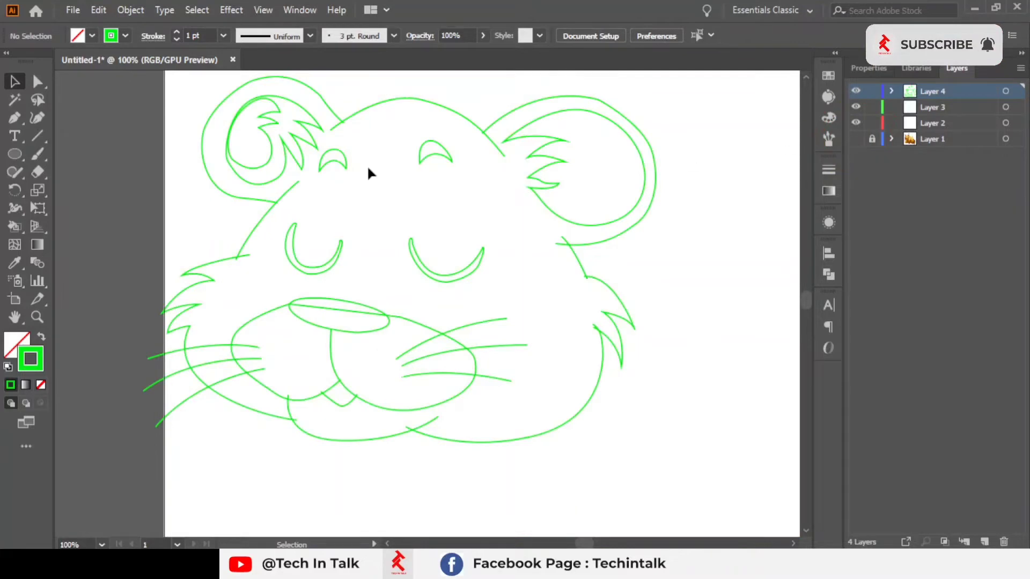
{"action": "scroll", "coordinate": [368, 169], "scroll_direction": "down", "scroll_amount": 2}
{"action": "scroll", "coordinate": [374, 164], "scroll_direction": "up", "scroll_amount": 2}
{"action": "left_click_drag", "start_coordinate": [374, 164], "coordinate": [379, 110]}
{"action": "left_click_drag", "start_coordinate": [430, 303], "coordinate": [409, 340]}
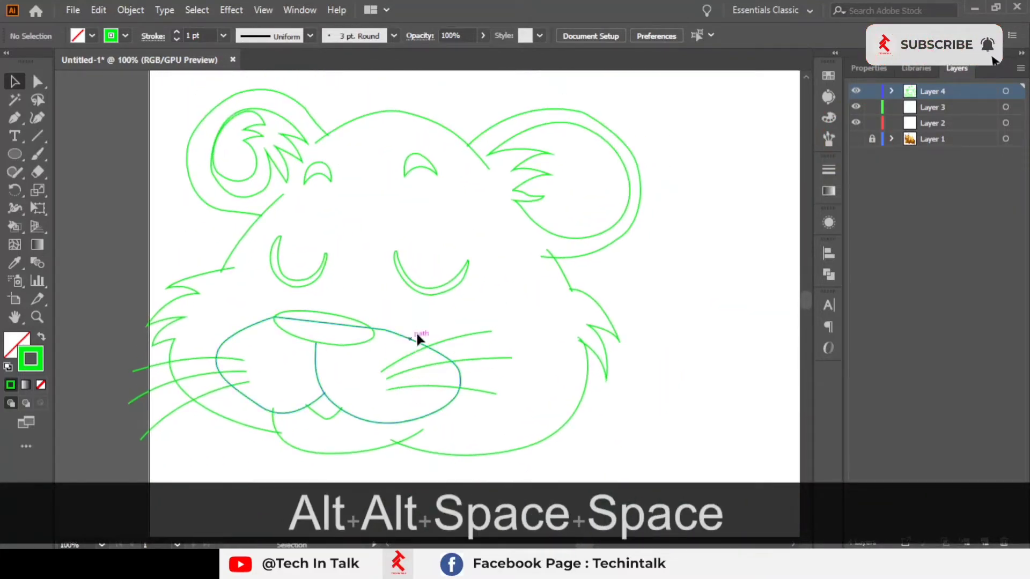
{"action": "scroll", "coordinate": [354, 281], "scroll_direction": "up", "scroll_amount": 4}
{"action": "left_click_drag", "start_coordinate": [516, 276], "coordinate": [388, 269]}
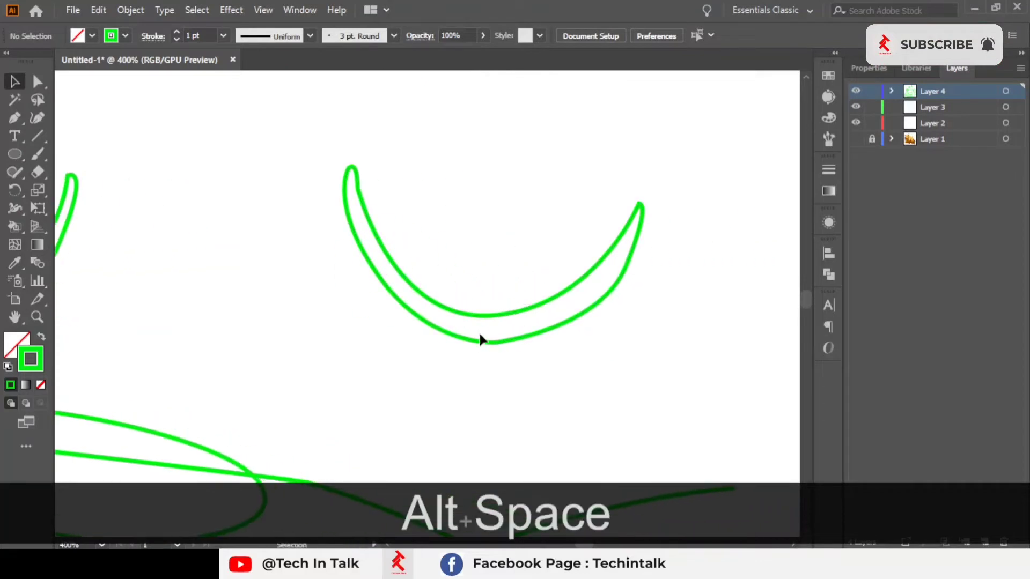
{"action": "scroll", "coordinate": [479, 337], "scroll_direction": "down", "scroll_amount": 3}
{"action": "left_click_drag", "start_coordinate": [479, 360], "coordinate": [489, 264]}
{"action": "scroll", "coordinate": [520, 230], "scroll_direction": "down", "scroll_amount": 1}
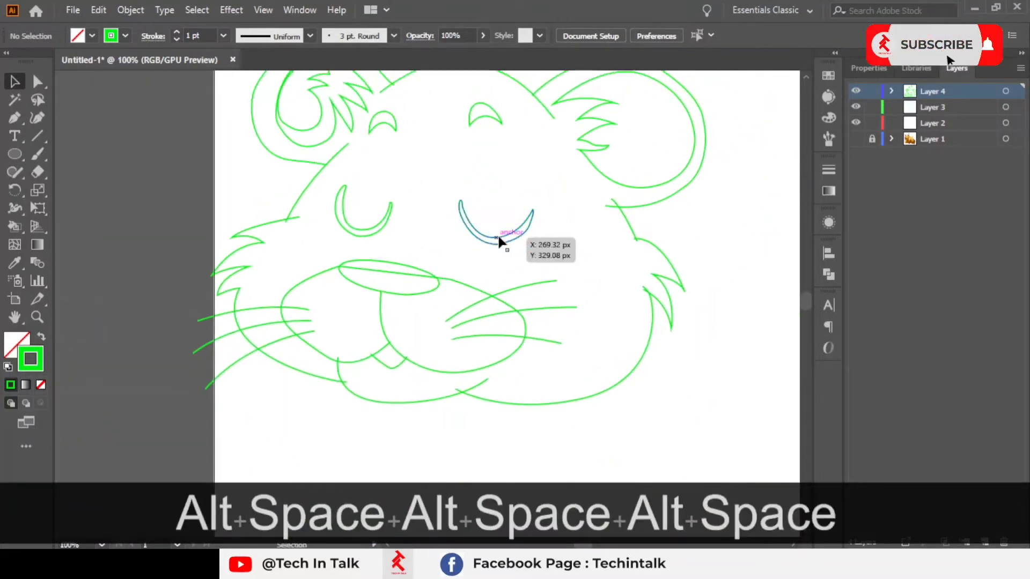
{"action": "left_click_drag", "start_coordinate": [505, 310], "coordinate": [468, 356]}
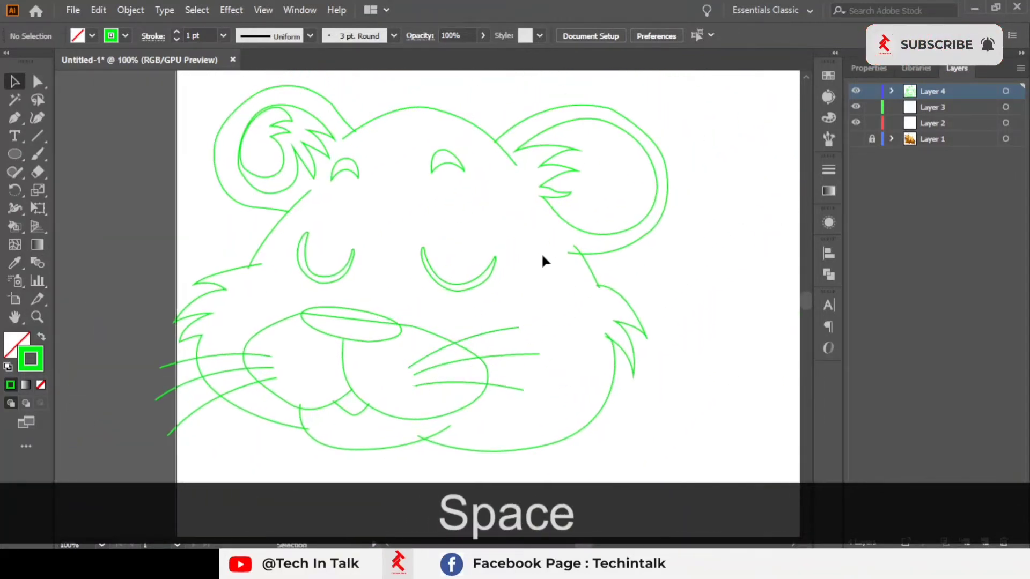
Step: Apply the Shape Builder across the right cheek's overlapping mane tuft paths, then deselect
{"action": "scroll", "coordinate": [616, 349], "scroll_direction": "up", "scroll_amount": 4}
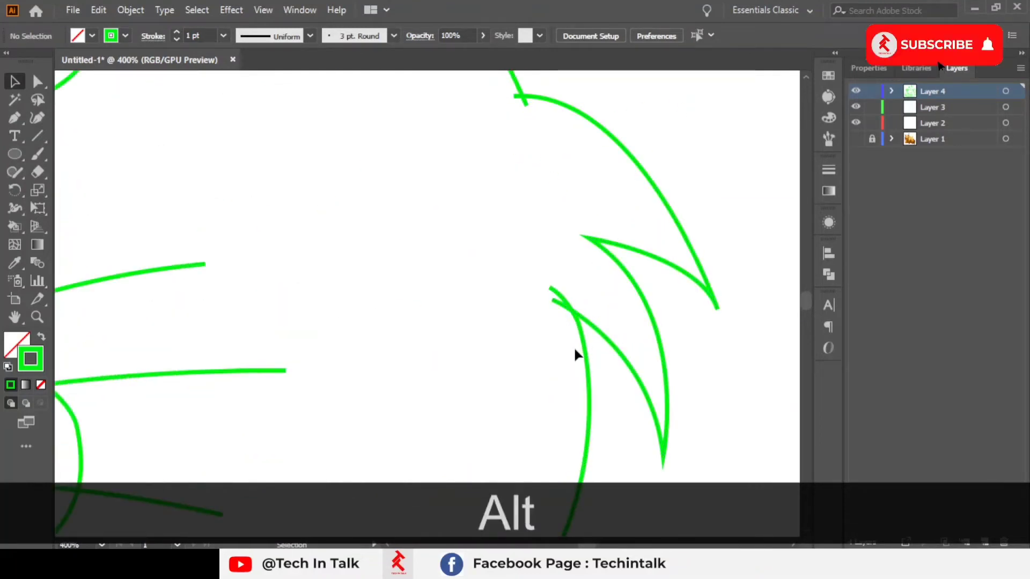
{"action": "left_click", "coordinate": [584, 346]}
{"action": "left_click", "coordinate": [556, 357]}
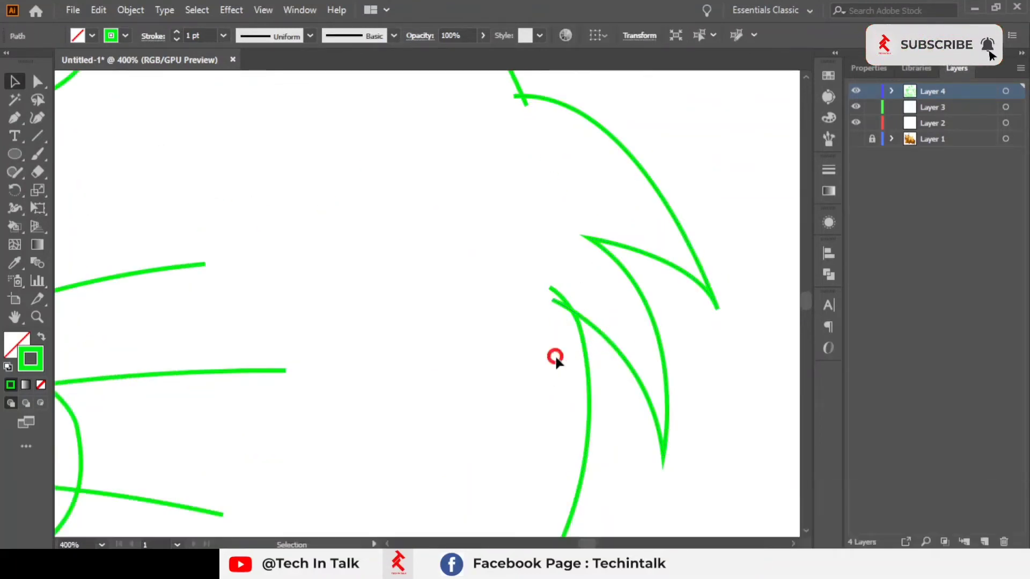
{"action": "left_click_drag", "start_coordinate": [500, 396], "coordinate": [500, 396]}
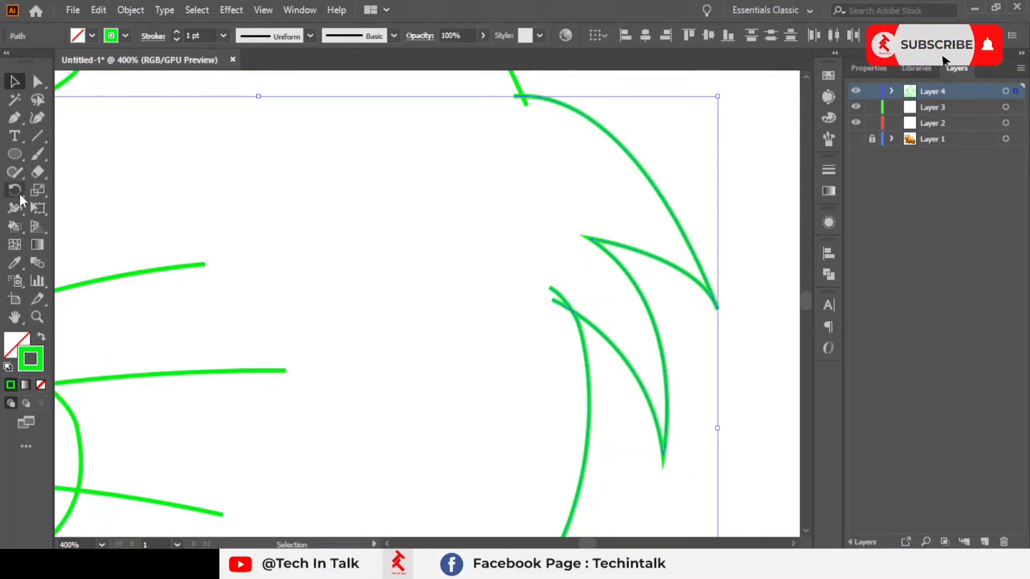
{"action": "left_click_drag", "start_coordinate": [15, 230], "coordinate": [50, 226]}
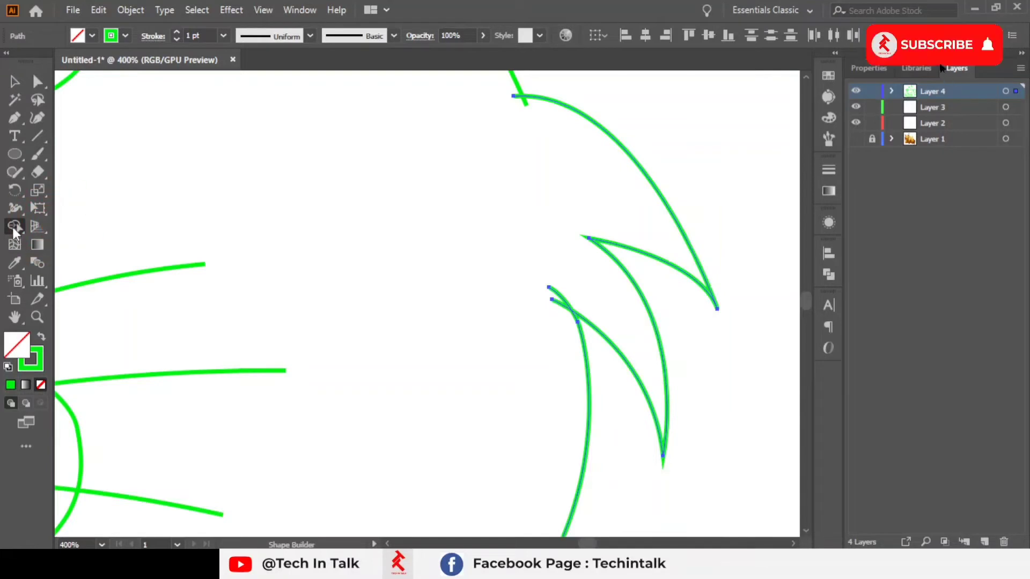
{"action": "left_click", "coordinate": [581, 277]}
{"action": "scroll", "coordinate": [571, 288], "scroll_direction": "down", "scroll_amount": 1}
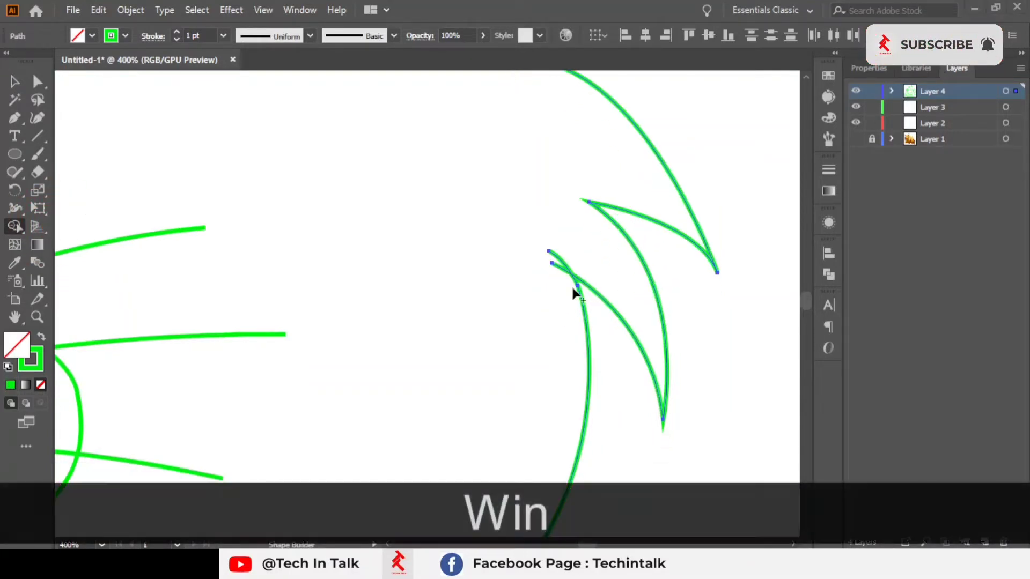
{"action": "key", "text": "super"}
{"action": "key", "text": "super"}
{"action": "scroll", "coordinate": [502, 230], "scroll_direction": "down", "scroll_amount": 3}
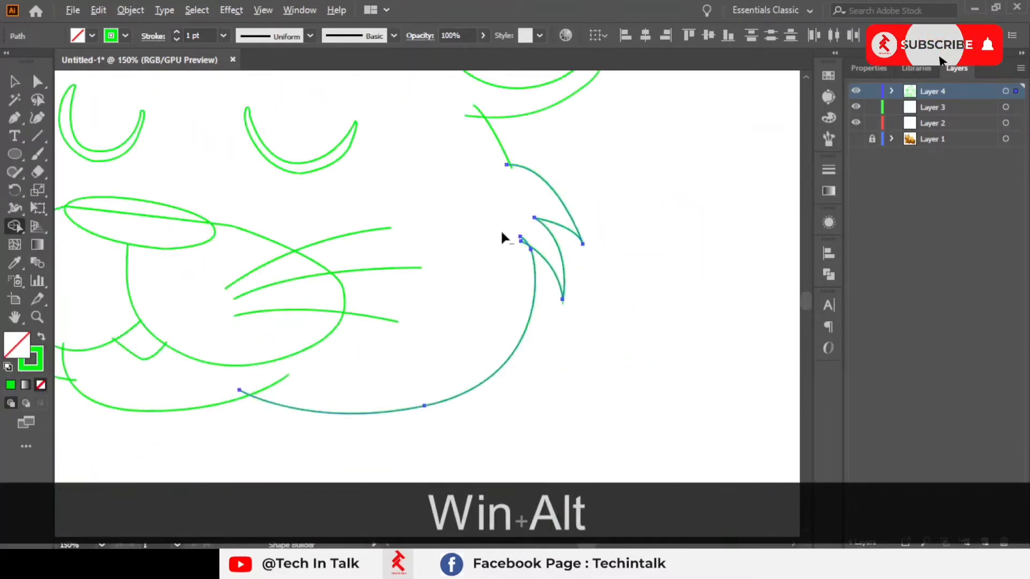
{"action": "scroll", "coordinate": [501, 234], "scroll_direction": "down", "scroll_amount": 2}
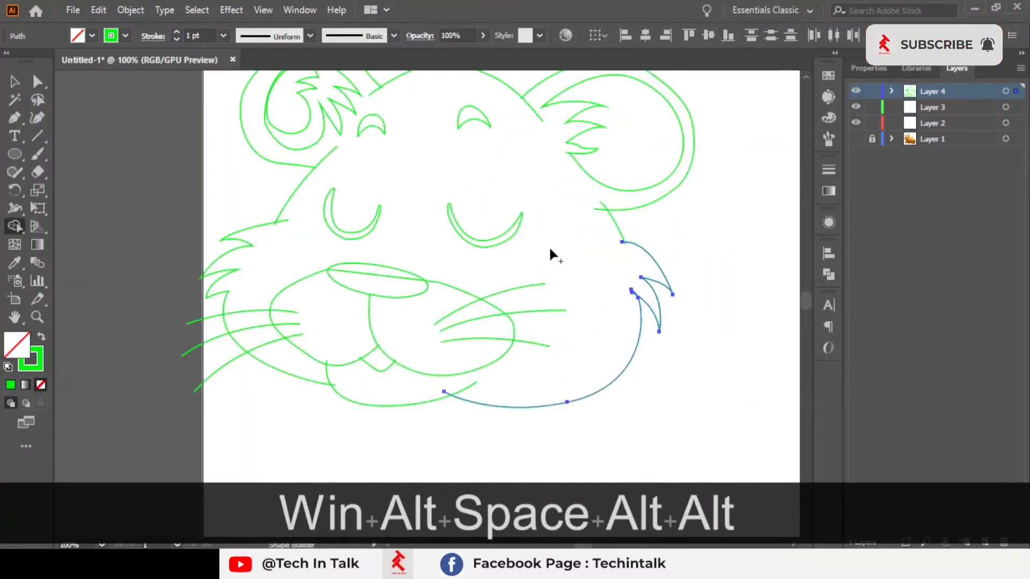
{"action": "left_click_drag", "start_coordinate": [554, 296], "coordinate": [568, 337]}
{"action": "left_click", "coordinate": [15, 81]}
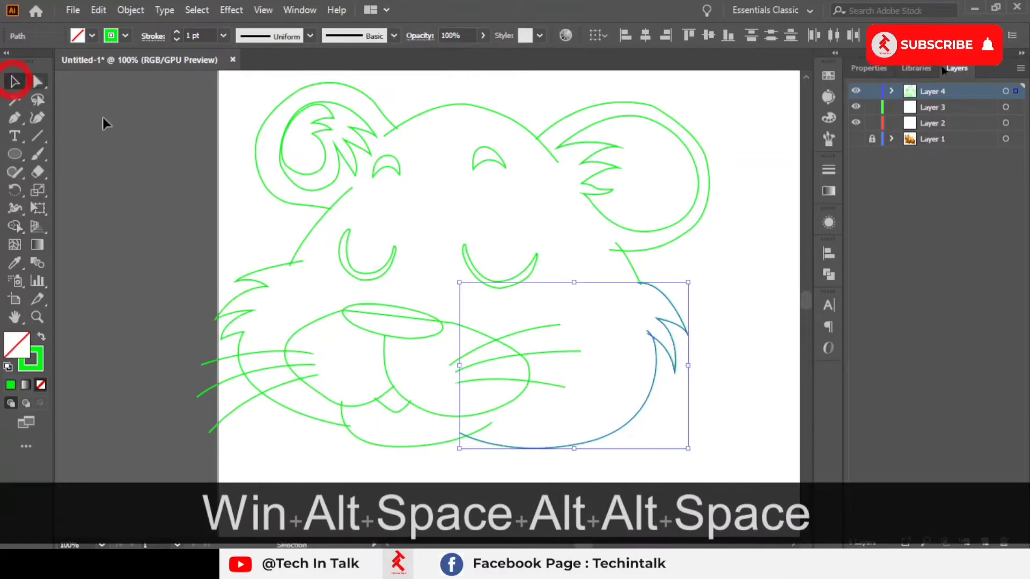
{"action": "left_click_drag", "start_coordinate": [377, 219], "coordinate": [324, 126]}
{"action": "left_click", "coordinate": [133, 162]}
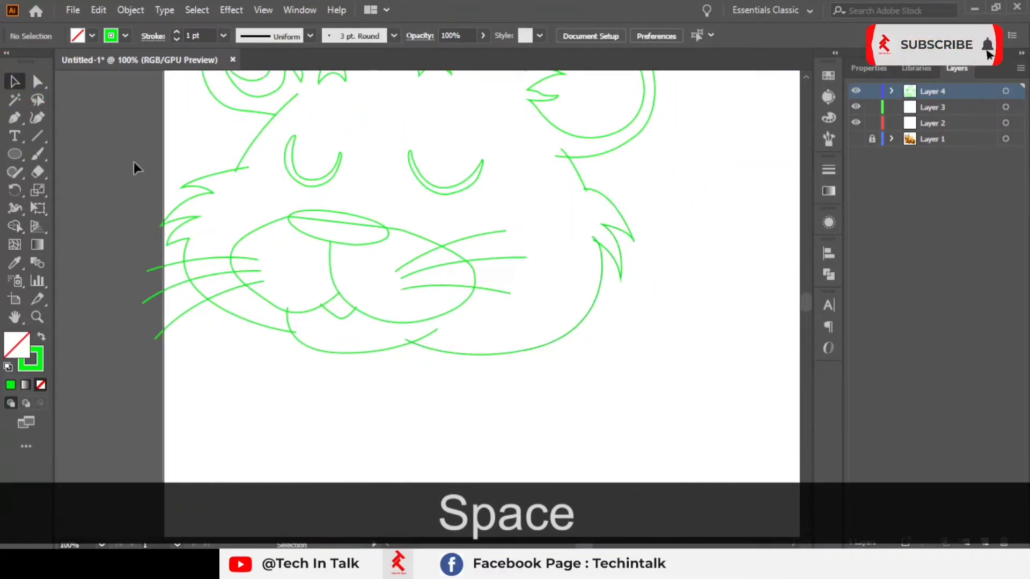
Step: Merge the muzzle's left and right halves into one shape with the Shape Builder
{"action": "left_click", "coordinate": [330, 280]}
{"action": "scroll", "coordinate": [329, 276], "scroll_direction": "up", "scroll_amount": 3}
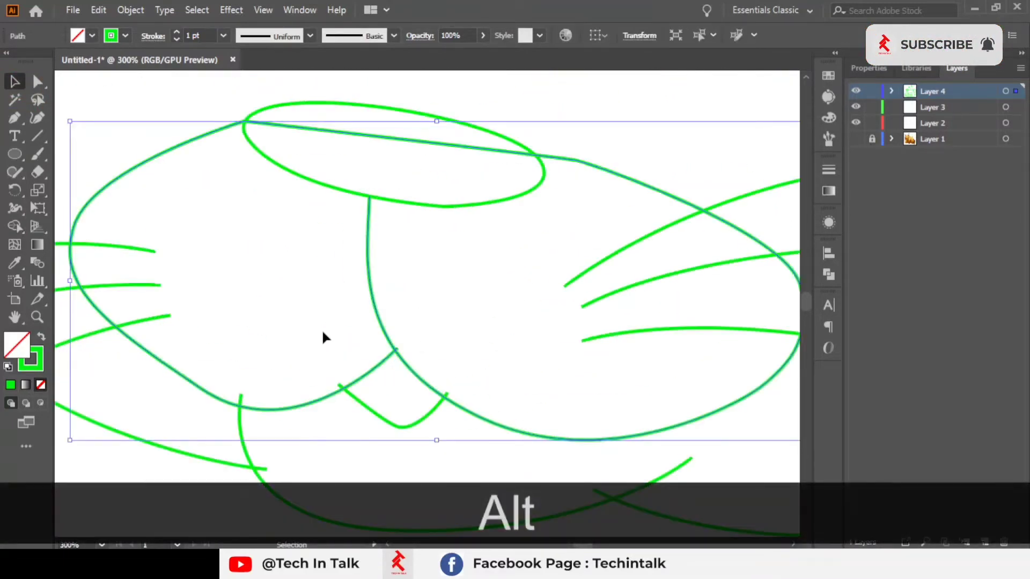
{"action": "left_click", "coordinate": [20, 221]}
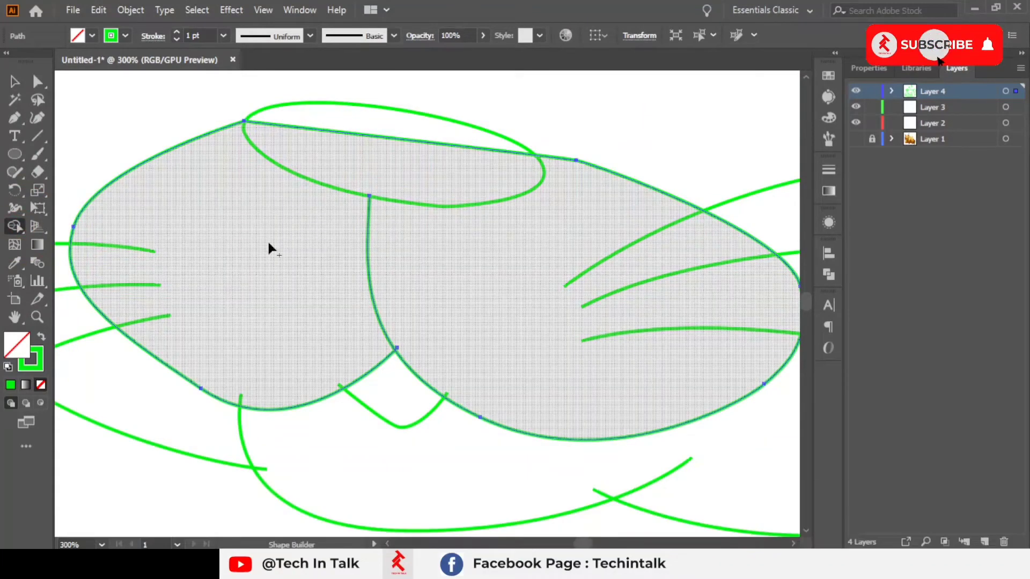
{"action": "scroll", "coordinate": [245, 268], "scroll_direction": "up", "scroll_amount": 3}
{"action": "scroll", "coordinate": [247, 266], "scroll_direction": "down", "scroll_amount": 3}
{"action": "key", "text": "KP_Subtract"}
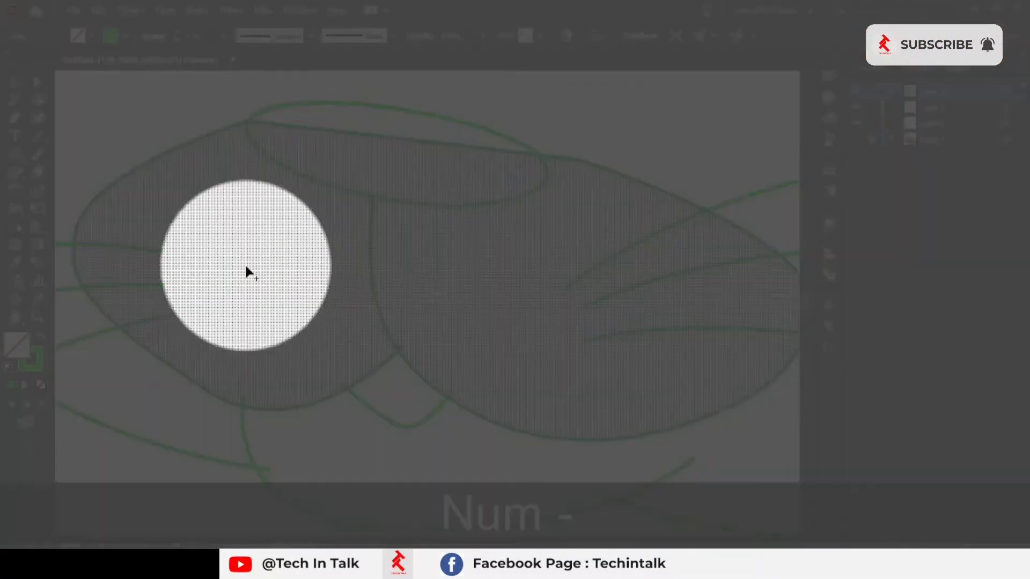
{"action": "key", "text": "KP_Subtract"}
{"action": "mouse_move", "coordinate": [294, 199]}
{"action": "left_mouse_down"}
{"action": "mouse_move", "coordinate": [250, 249]}
{"action": "mouse_move", "coordinate": [391, 346]}
{"action": "left_mouse_up"}
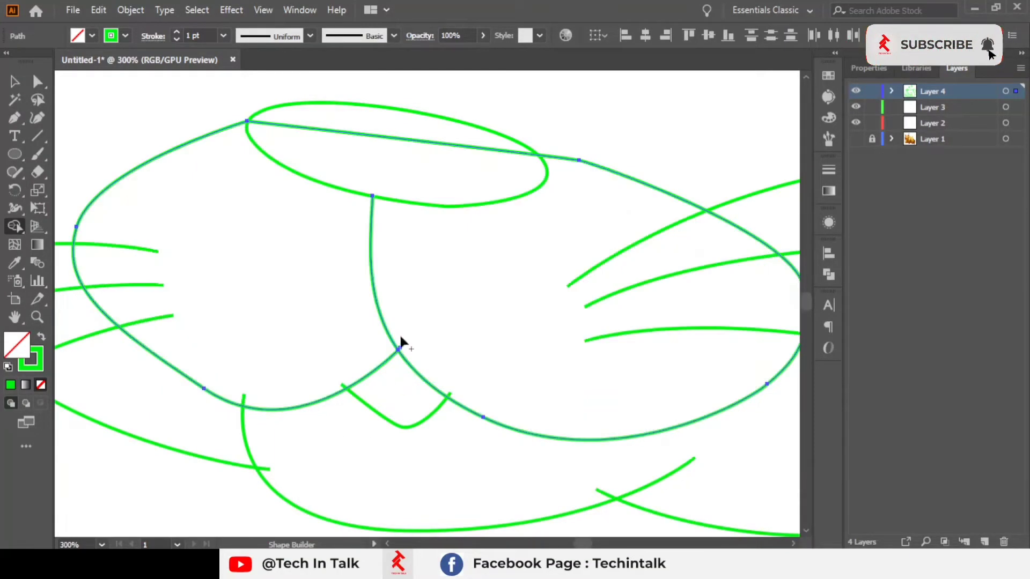
Step: Select the merged muzzle, swap its fill and stroke back and forth, then undo three steps
{"action": "left_click", "coordinate": [14, 82]}
{"action": "left_click", "coordinate": [185, 106]}
{"action": "left_click", "coordinate": [201, 142]}
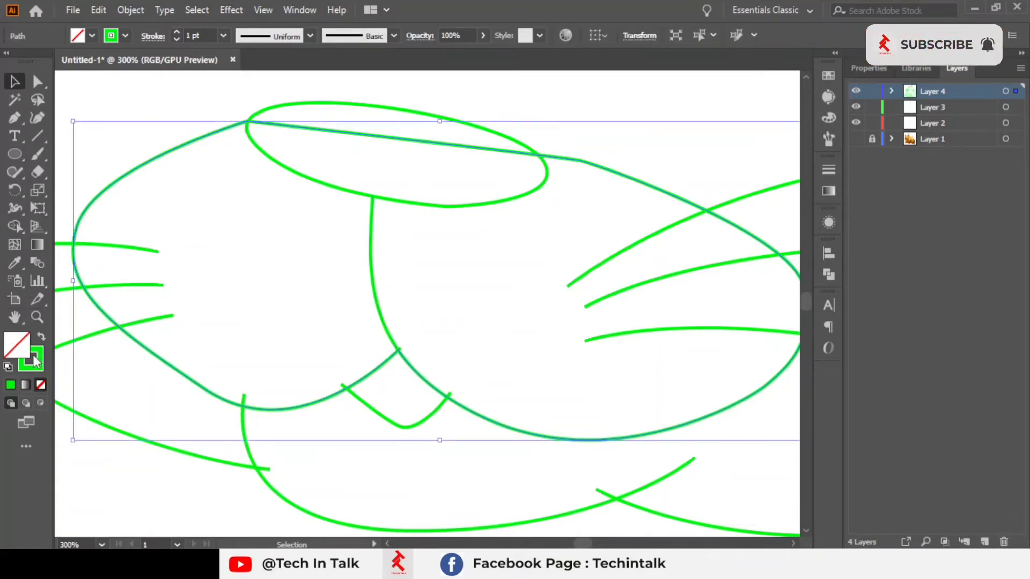
{"action": "left_click", "coordinate": [42, 337]}
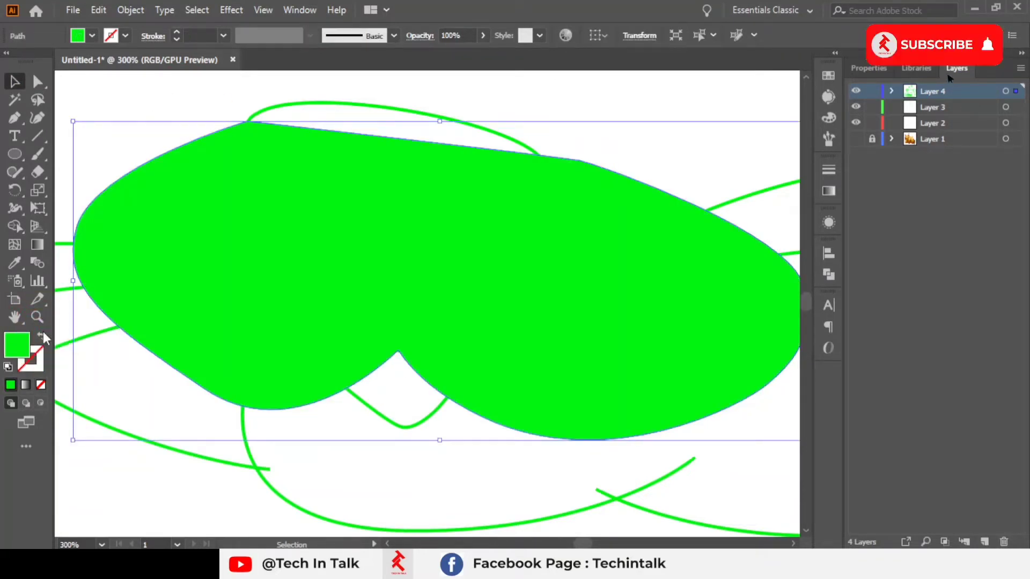
{"action": "left_click", "coordinate": [41, 337]}
{"action": "key", "text": "ctrl+z"}
{"action": "key", "text": "ctrl+z"}
{"action": "key", "text": "ctrl+z"}
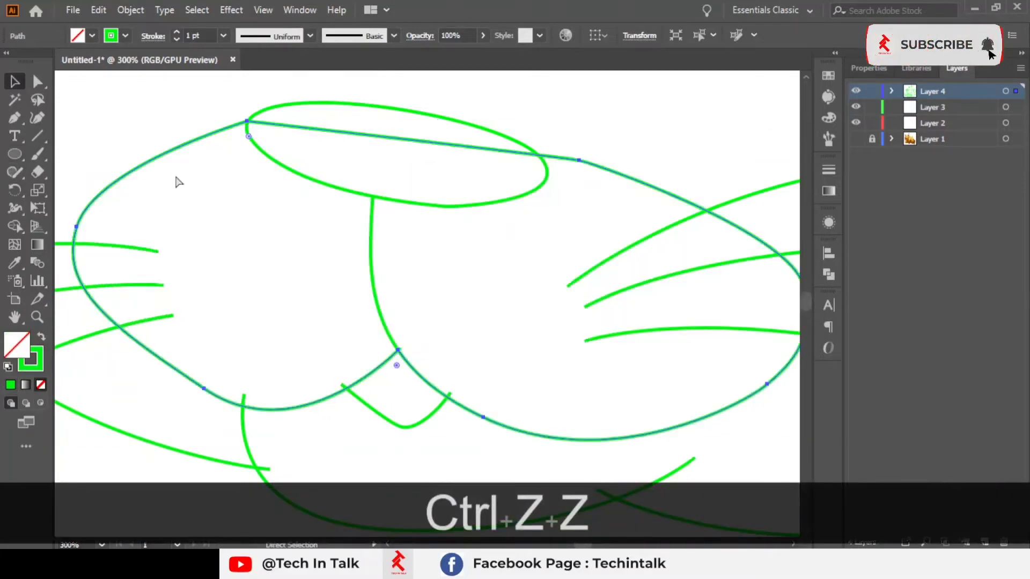
Step: Deselect everything and show the lion image layer again beneath the outlines
{"action": "left_click", "coordinate": [148, 113]}
{"action": "scroll", "coordinate": [227, 173], "scroll_direction": "down", "scroll_amount": 4}
{"action": "left_click_drag", "start_coordinate": [280, 180], "coordinate": [419, 306]}
{"action": "scroll", "coordinate": [432, 323], "scroll_direction": "up", "scroll_amount": 1}
{"action": "left_click", "coordinate": [856, 139]}
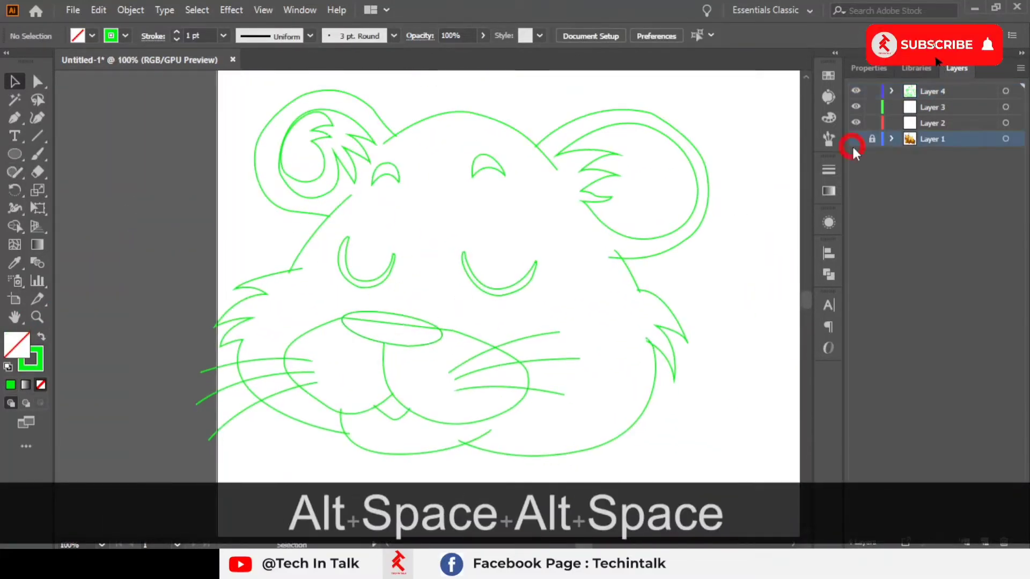
Step: Zoom into the muzzle and, with the Pen tool, trace the left crease down around the cheek's bottom curve
{"action": "scroll", "coordinate": [424, 263], "scroll_direction": "up", "scroll_amount": 1}
{"action": "scroll", "coordinate": [429, 290], "scroll_direction": "up", "scroll_amount": 1}
{"action": "left_click_drag", "start_coordinate": [435, 314], "coordinate": [758, 202]}
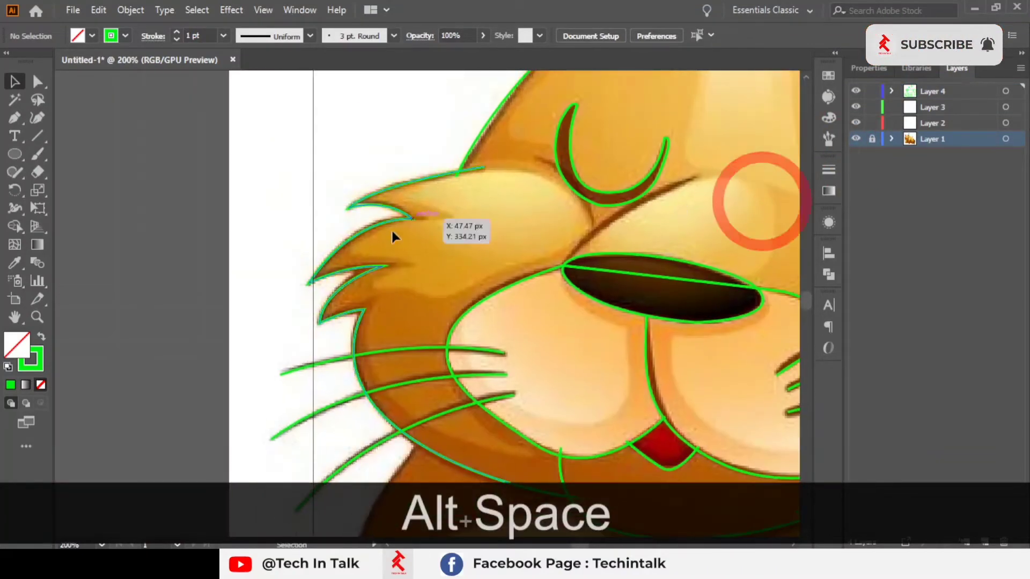
{"action": "scroll", "coordinate": [391, 229], "scroll_direction": "up", "scroll_amount": 1}
{"action": "left_click_drag", "start_coordinate": [443, 268], "coordinate": [113, 94]}
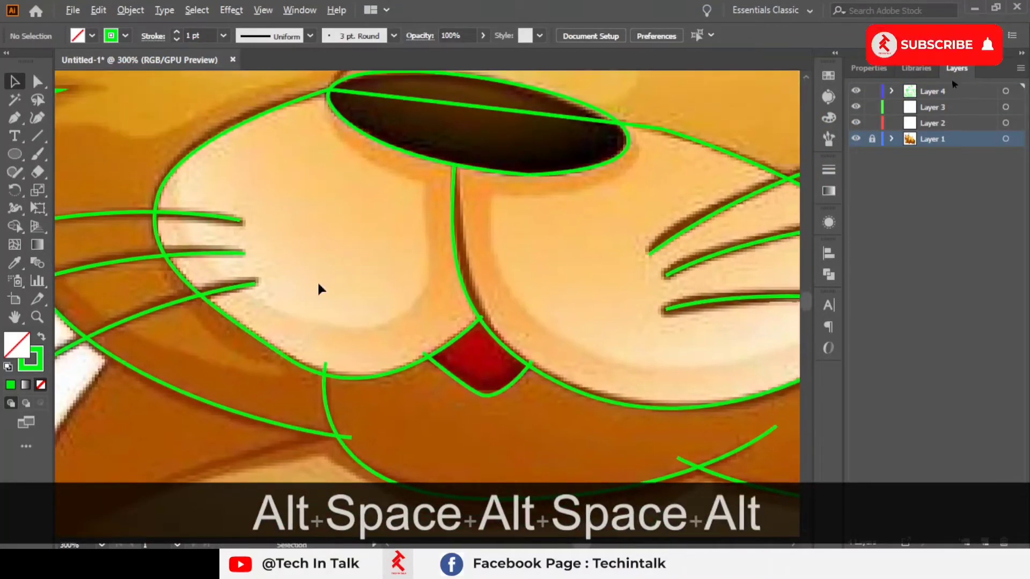
{"action": "scroll", "coordinate": [318, 285], "scroll_direction": "up", "scroll_amount": 1}
{"action": "left_click_drag", "start_coordinate": [360, 314], "coordinate": [418, 366]}
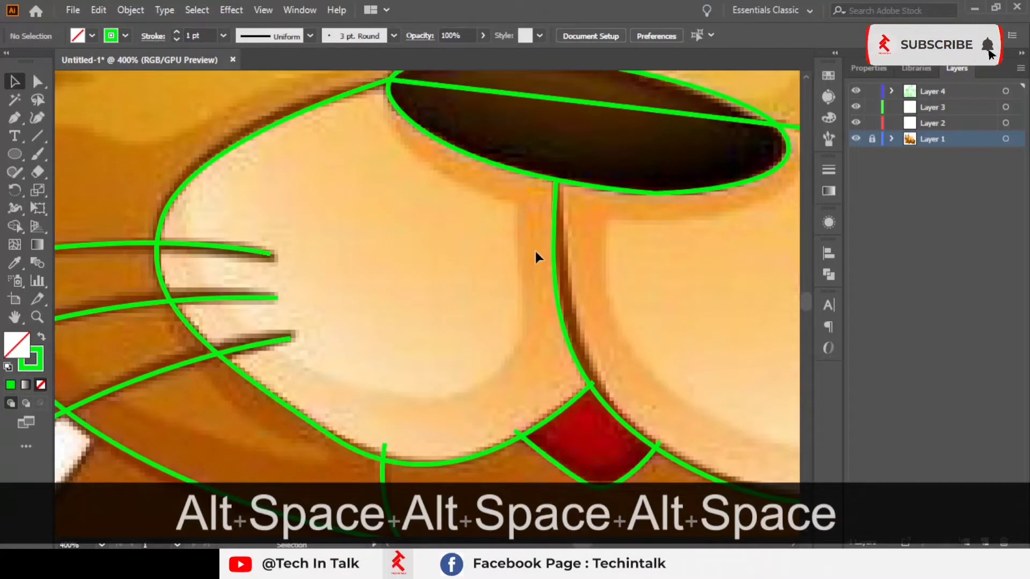
{"action": "scroll", "coordinate": [522, 366], "scroll_direction": "up", "scroll_amount": 1}
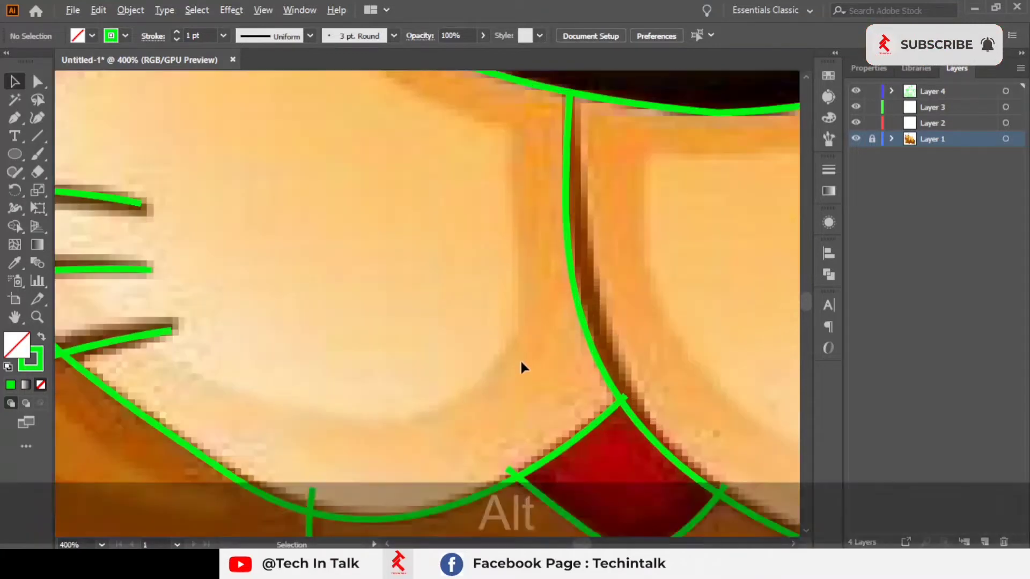
{"action": "left_click_drag", "start_coordinate": [524, 364], "coordinate": [558, 378]}
{"action": "scroll", "coordinate": [558, 378], "scroll_direction": "down", "scroll_amount": 1}
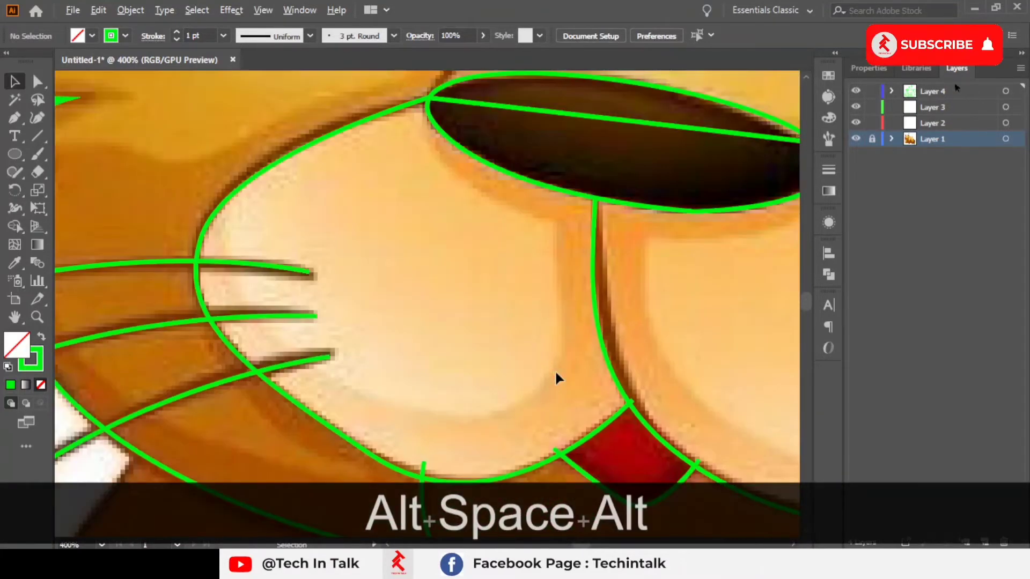
{"action": "left_click", "coordinate": [15, 118]}
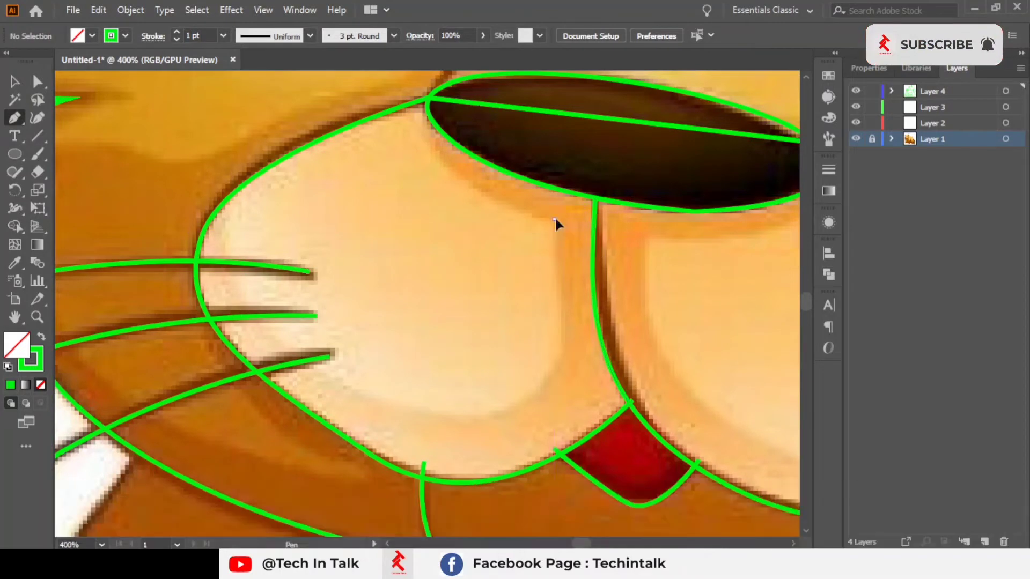
{"action": "left_click", "coordinate": [558, 327]}
{"action": "key", "text": "ctrl+z"}
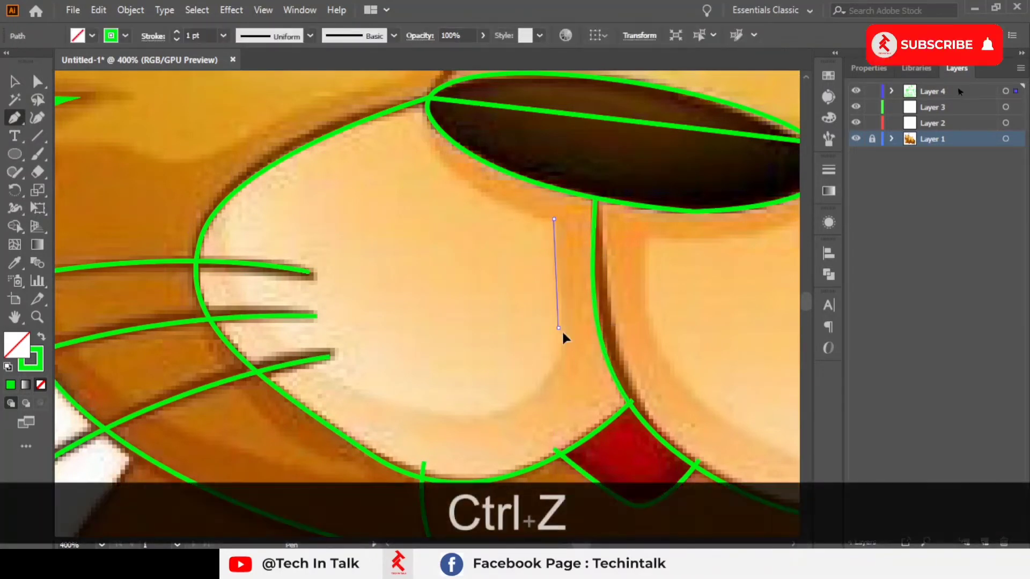
{"action": "mouse_move", "coordinate": [559, 329]}
{"action": "left_mouse_down"}
{"action": "mouse_move", "coordinate": [568, 364]}
{"action": "mouse_move", "coordinate": [555, 370]}
{"action": "left_mouse_up"}
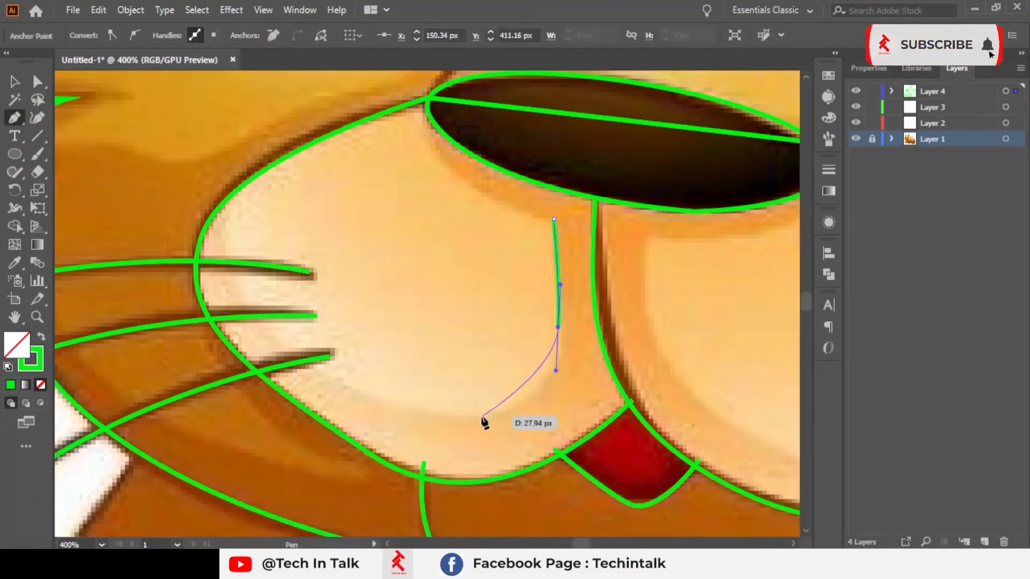
{"action": "left_click_drag", "start_coordinate": [482, 416], "coordinate": [408, 431]}
Step: Add curved points up the left muzzle cheek's outer edge, then undo the last three Pen actions
{"action": "left_click_drag", "start_coordinate": [250, 300], "coordinate": [223, 248]}
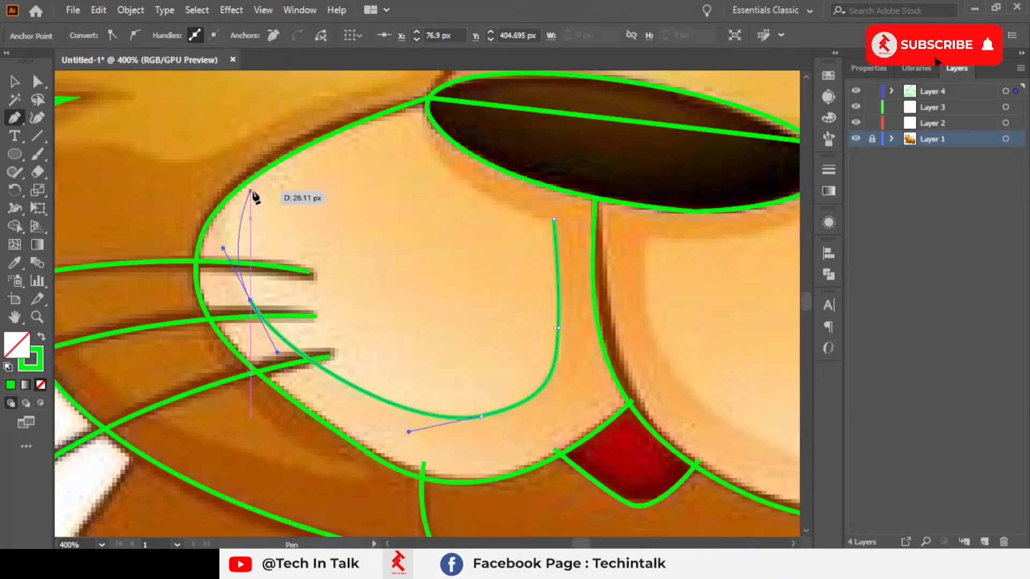
{"action": "left_click_drag", "start_coordinate": [250, 191], "coordinate": [290, 161]}
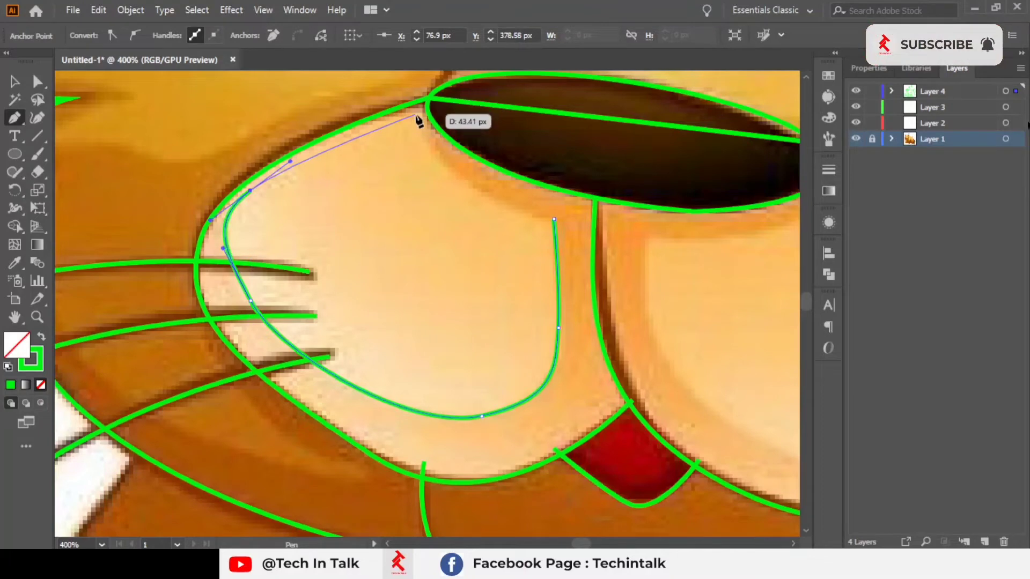
{"action": "key", "text": "ctrl+z"}
{"action": "key", "text": "ctrl+z"}
{"action": "key", "text": "ctrl+z"}
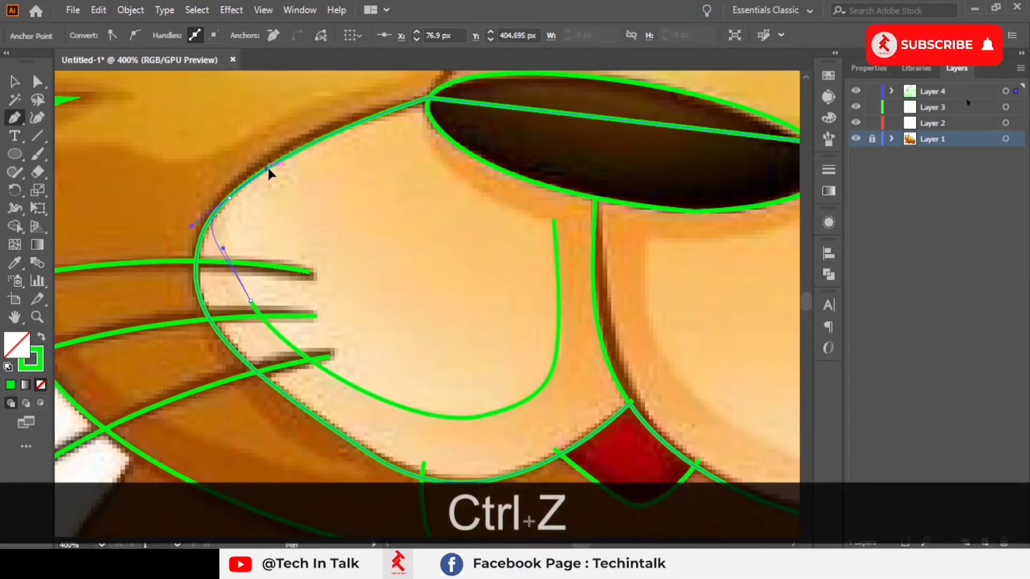
Step: Redraw the curve over the cheek's top to the nose corner and make that point a sharp corner
{"action": "left_click_drag", "start_coordinate": [250, 162], "coordinate": [248, 164]}
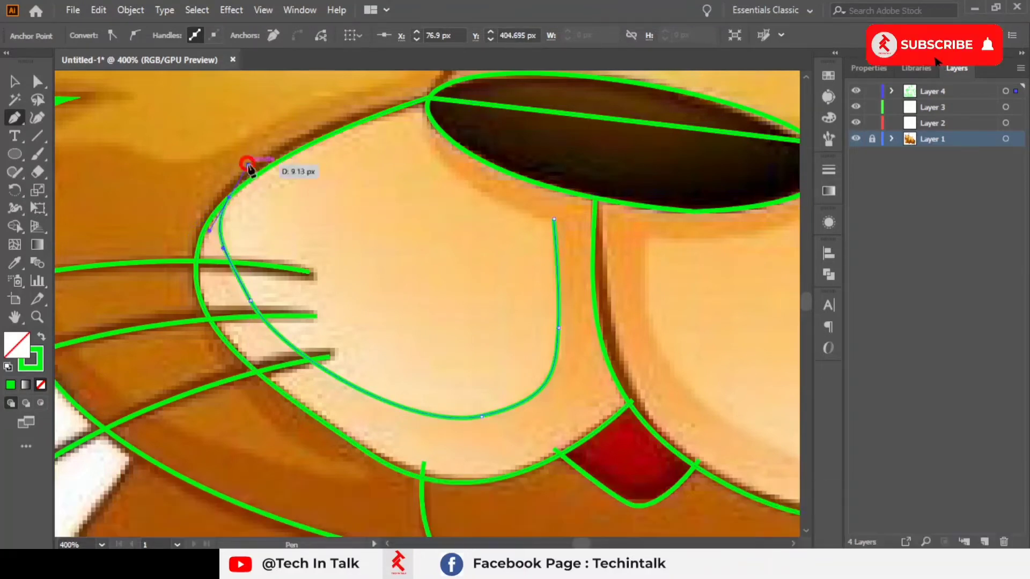
{"action": "left_click", "coordinate": [428, 99]}
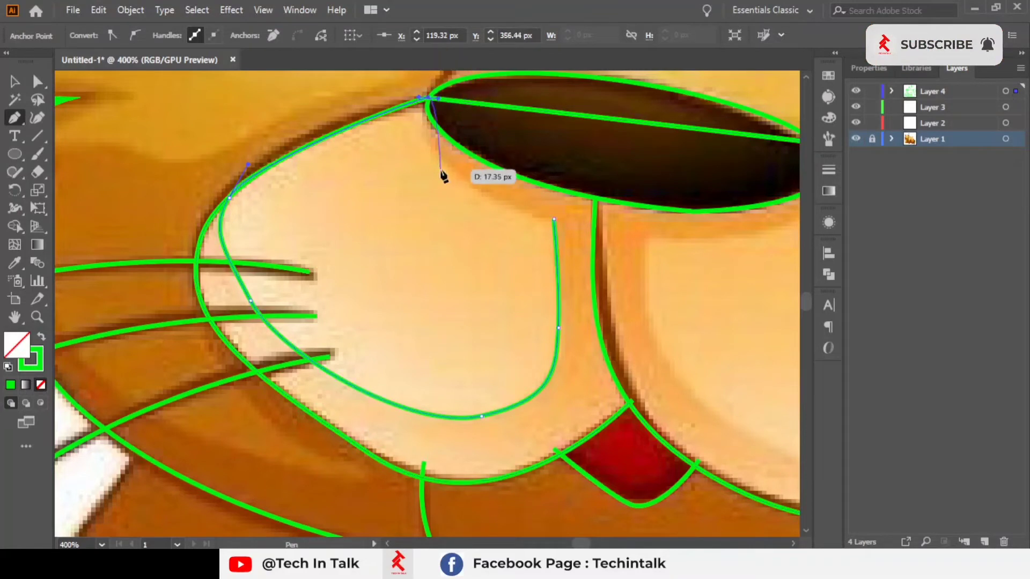
{"action": "left_click", "coordinate": [428, 98]}
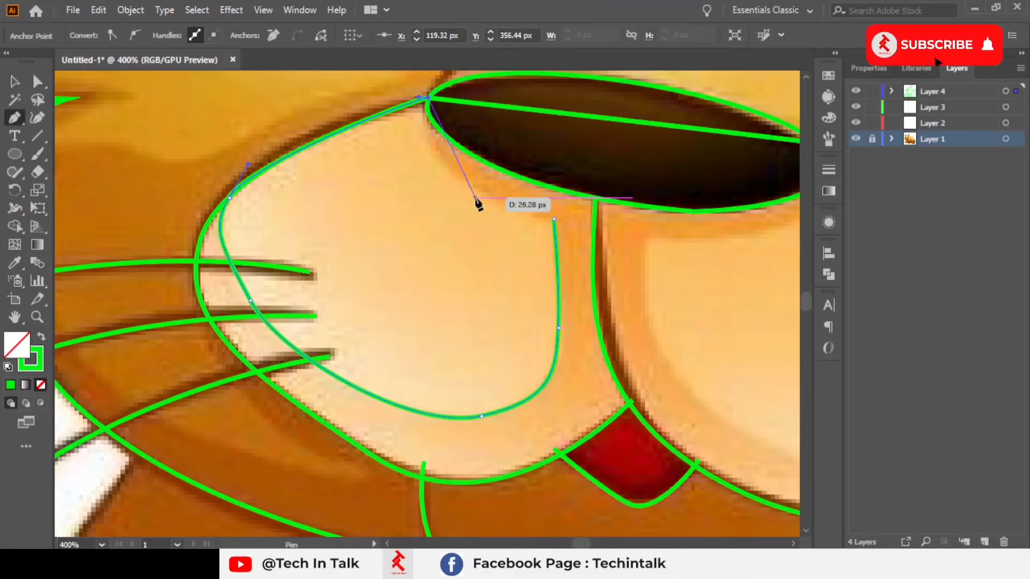
Step: Curve the path back down and close the left muzzle cheek at its starting crease point
{"action": "left_click_drag", "start_coordinate": [475, 198], "coordinate": [552, 262]}
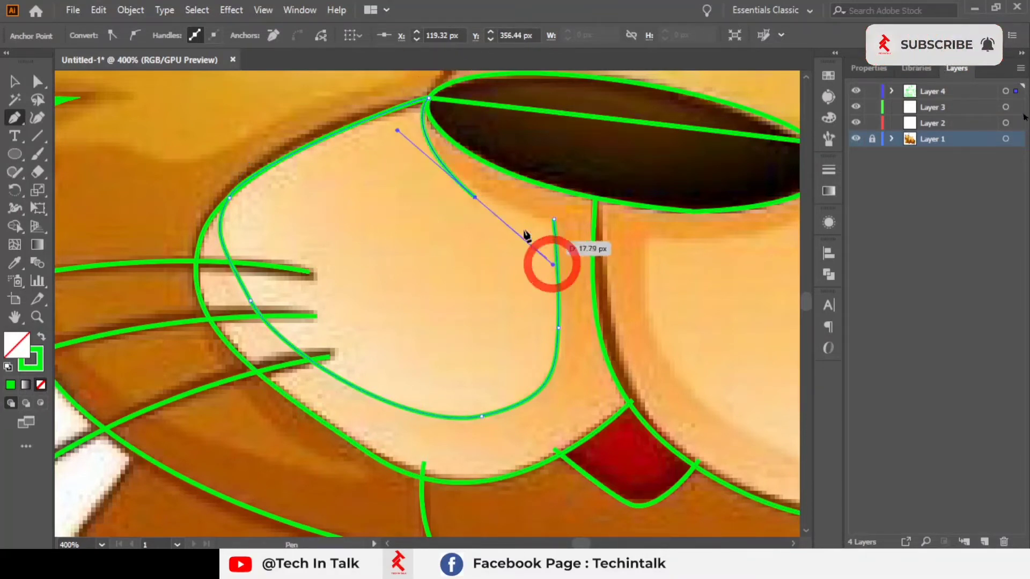
{"action": "scroll", "coordinate": [477, 204], "scroll_direction": "up", "scroll_amount": 3, "text": "alt"}
{"action": "left_click_drag", "start_coordinate": [465, 214], "coordinate": [357, 294]}
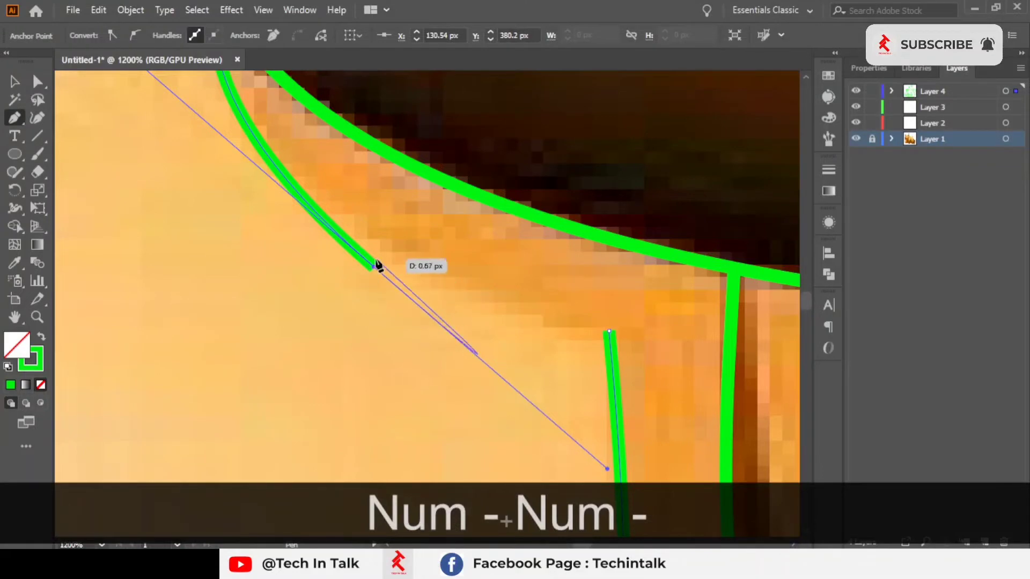
{"action": "left_click", "coordinate": [377, 268]}
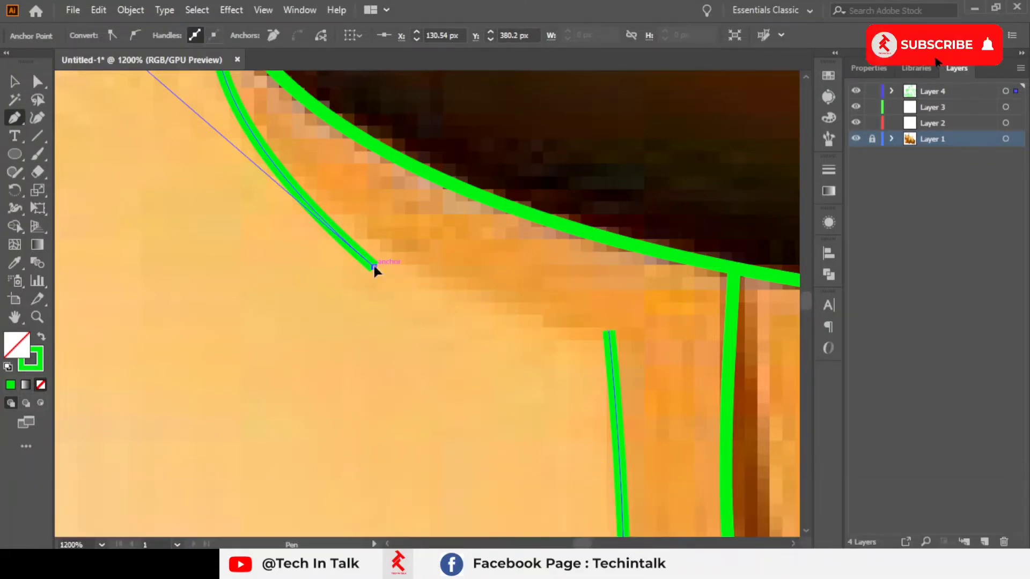
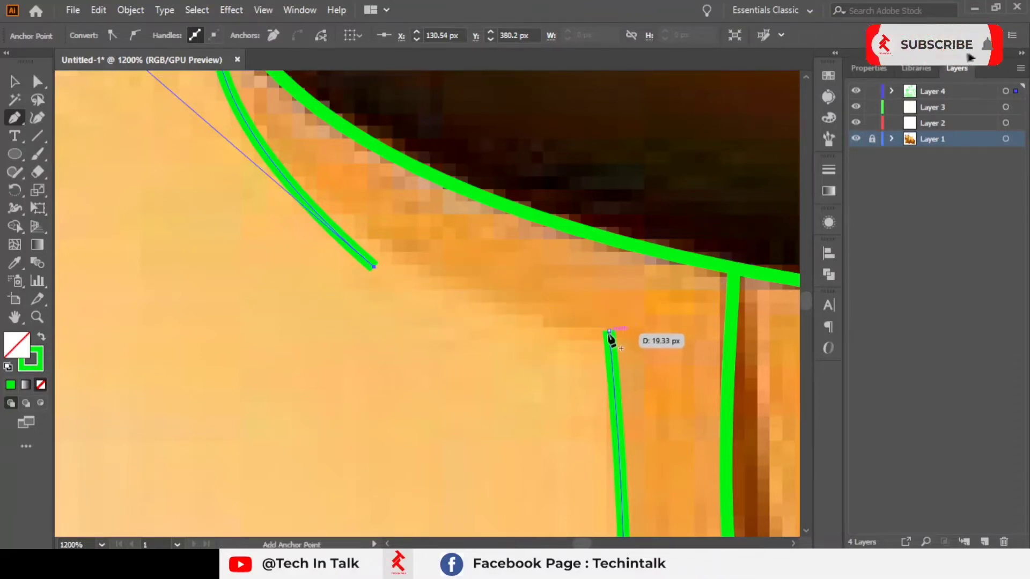
Step: Extend the Pen path with a curved point along the muzzle's right crease and pan over the traced face
{"action": "left_click_drag", "start_coordinate": [610, 332], "coordinate": [730, 322]}
{"action": "scroll", "coordinate": [704, 322], "scroll_direction": "down", "scroll_amount": 3}
{"action": "key", "text": "space"}
{"action": "scroll", "coordinate": [536, 301], "scroll_direction": "down", "scroll_amount": 2}
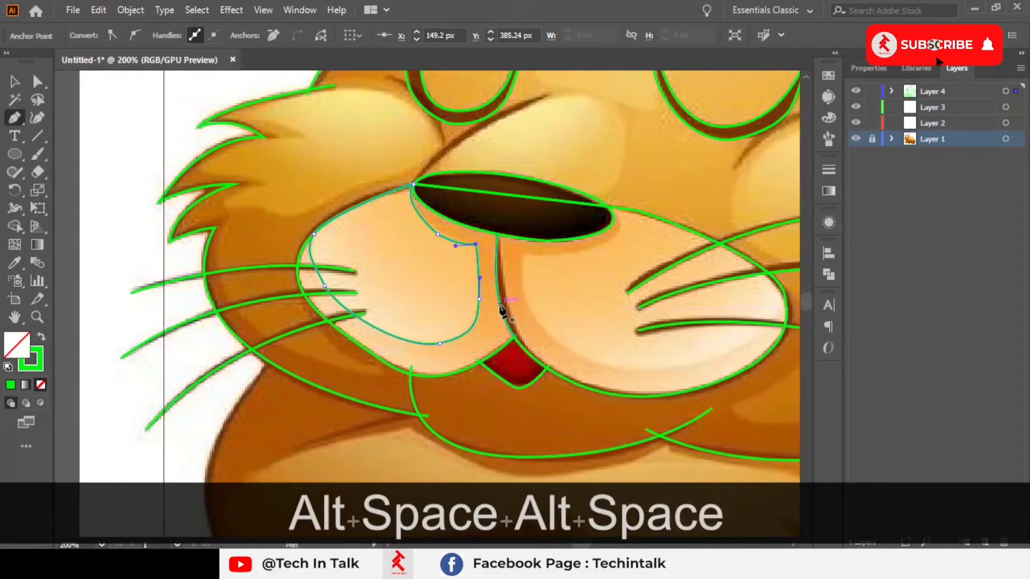
{"action": "left_click_drag", "start_coordinate": [500, 305], "coordinate": [487, 229]}
{"action": "key", "text": "space"}
{"action": "left_click_drag", "start_coordinate": [538, 326], "coordinate": [707, 224]}
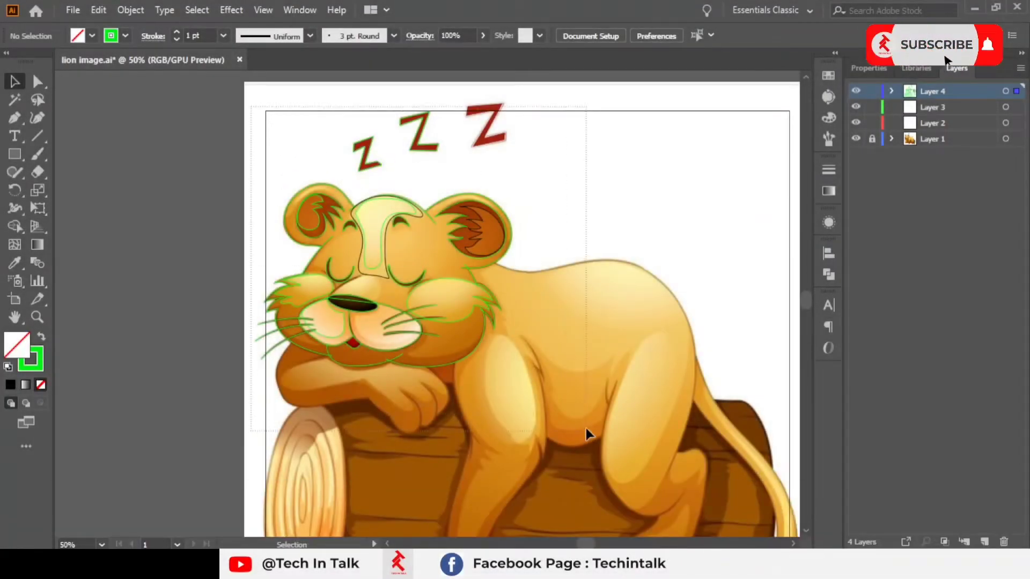
Step: Select the traced outline paths and move them off the artboard beside the lion illustration
{"action": "left_click", "coordinate": [388, 346]}
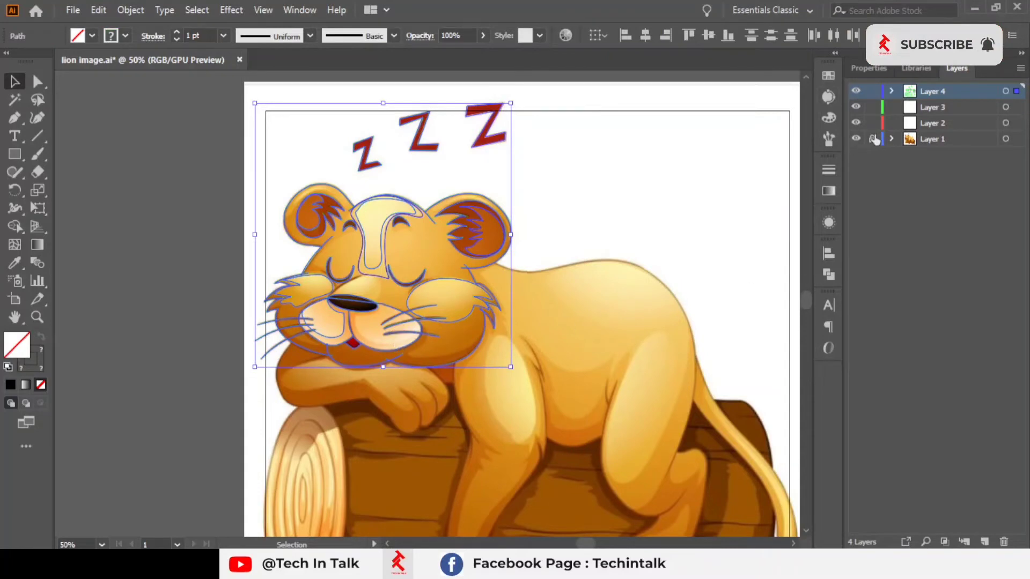
{"action": "key", "text": "space"}
{"action": "left_click_drag", "start_coordinate": [416, 294], "coordinate": [639, 304]}
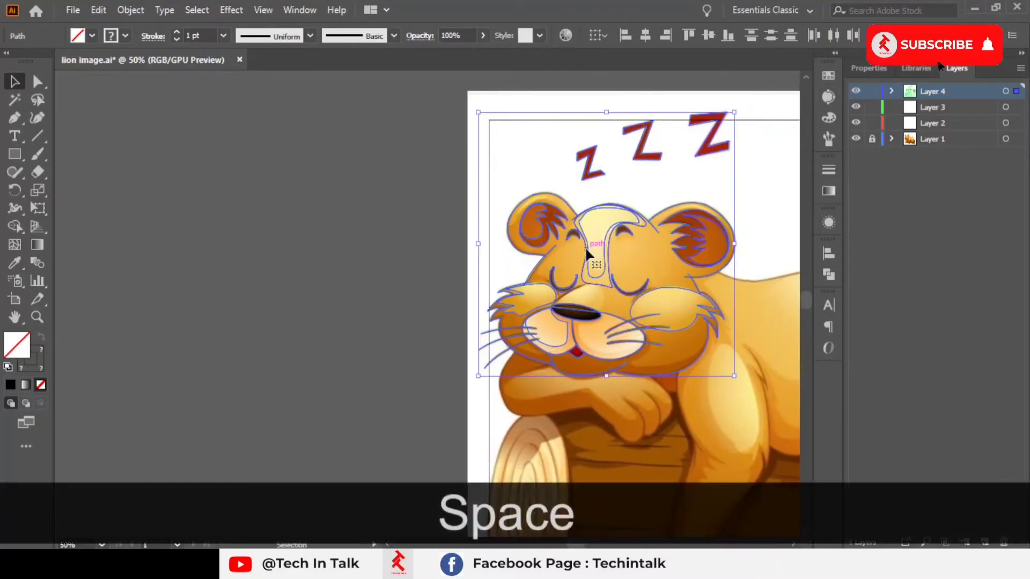
{"action": "left_click_drag", "start_coordinate": [587, 249], "coordinate": [299, 256]}
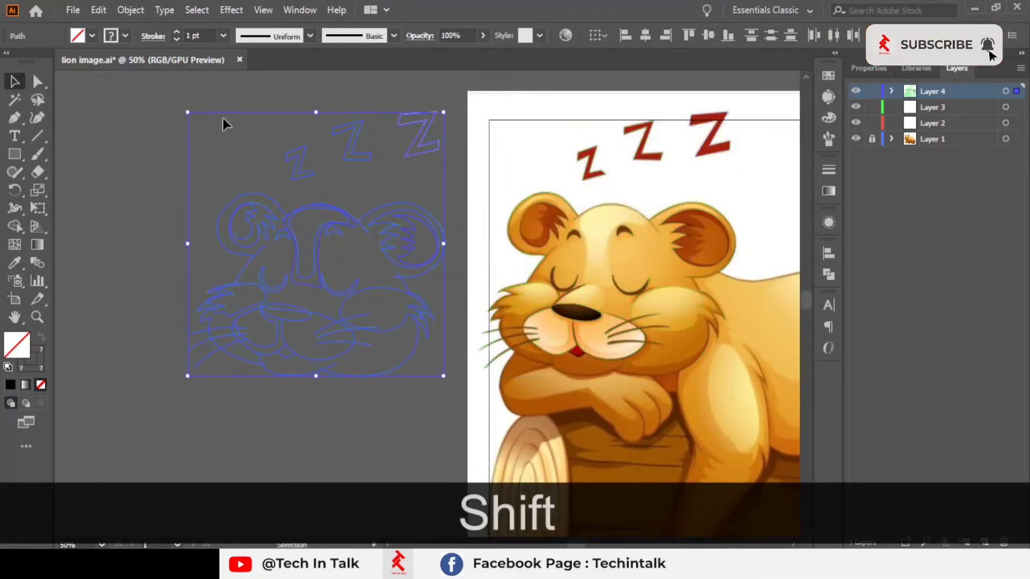
Step: Select the three Z outlines and fill them with the original Zs' red using the Eyedropper
{"action": "left_click", "coordinate": [223, 122]}
{"action": "scroll", "coordinate": [367, 161], "scroll_direction": "up", "scroll_amount": 1}
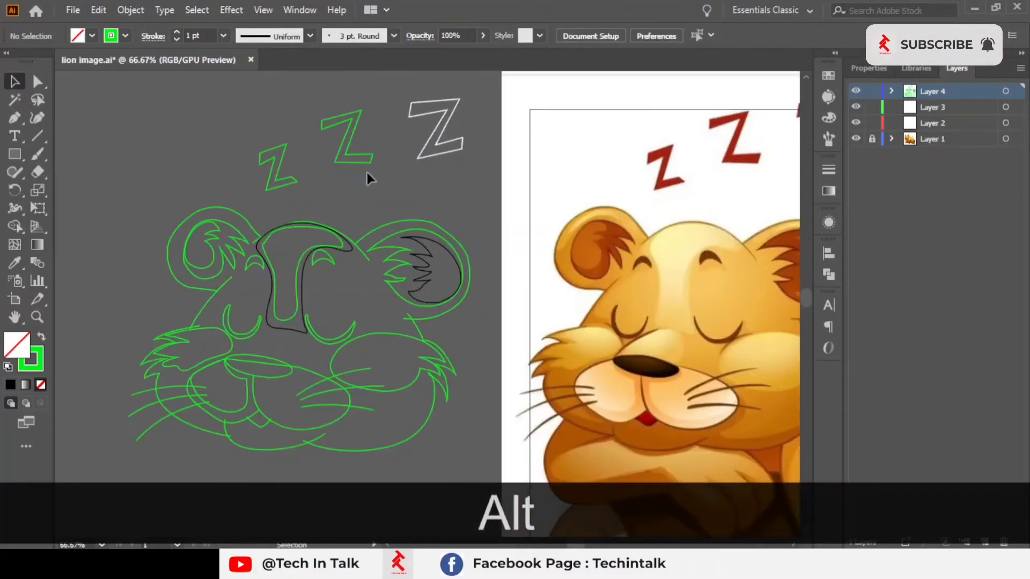
{"action": "left_click_drag", "start_coordinate": [367, 172], "coordinate": [279, 116]}
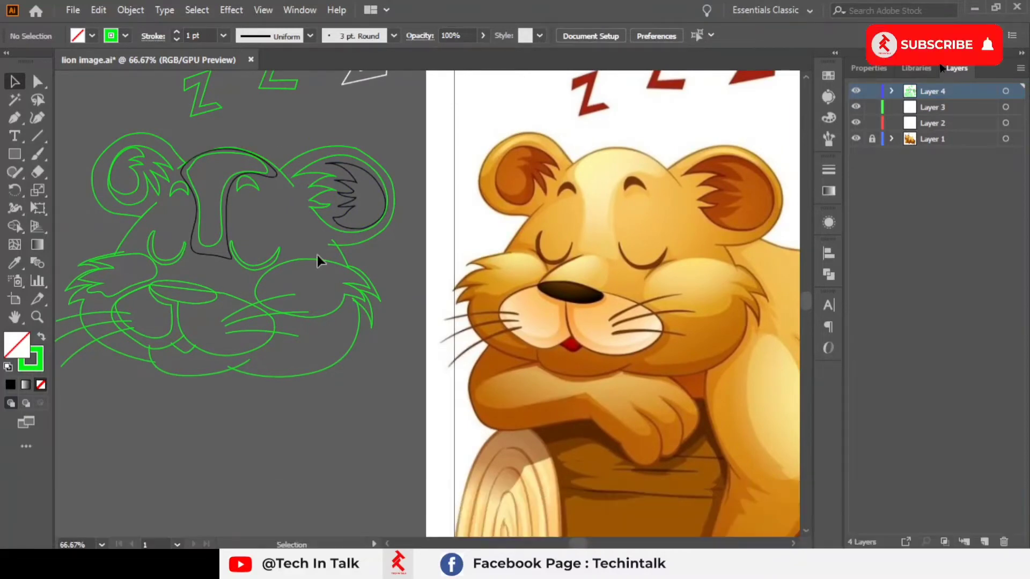
{"action": "left_click_drag", "start_coordinate": [317, 257], "coordinate": [384, 368]}
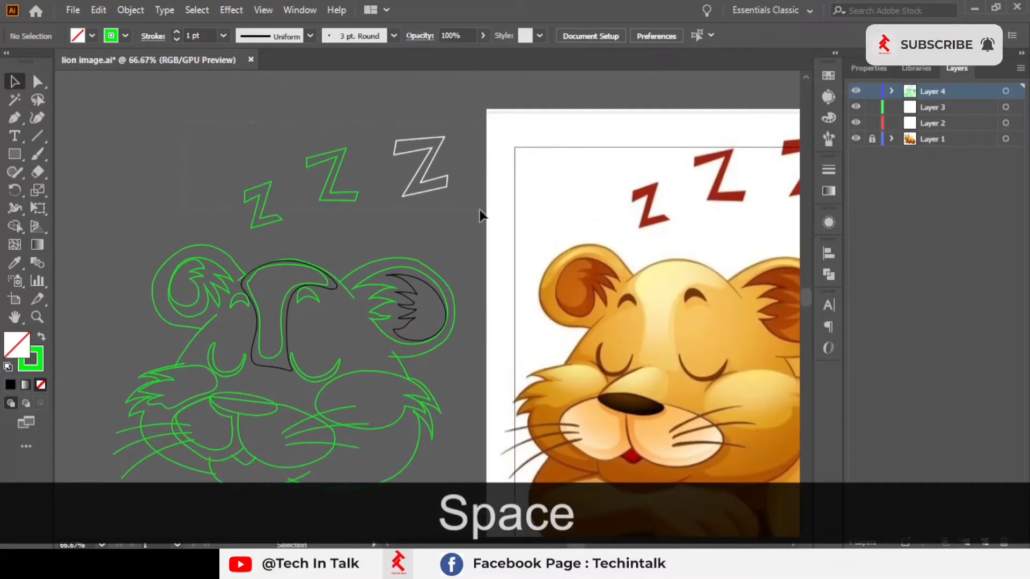
{"action": "left_click_drag", "start_coordinate": [185, 123], "coordinate": [480, 210]}
{"action": "left_click_drag", "start_coordinate": [419, 227], "coordinate": [359, 277]}
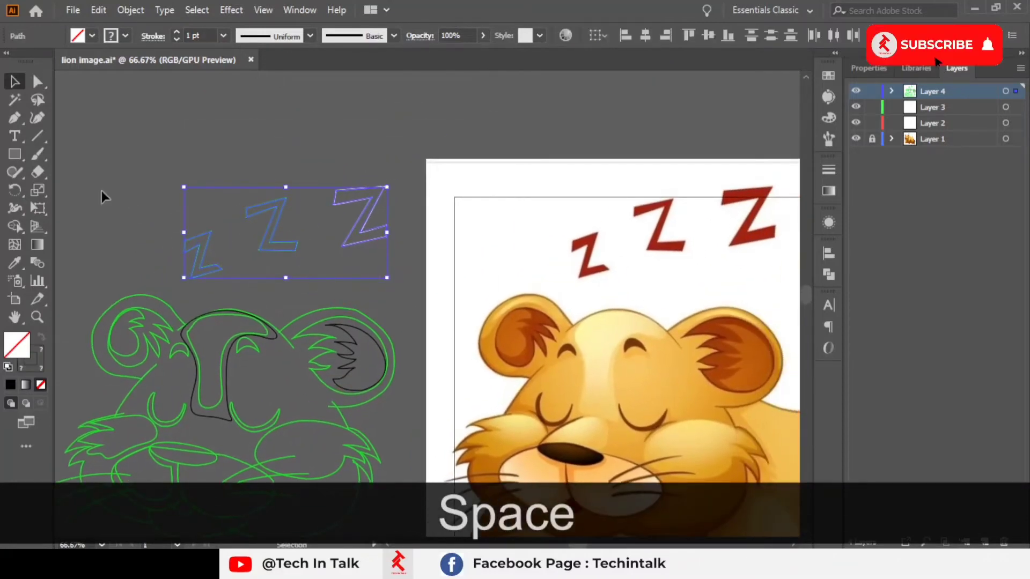
{"action": "left_click", "coordinate": [14, 262]}
{"action": "scroll", "coordinate": [687, 215], "scroll_direction": "up", "scroll_amount": 3}
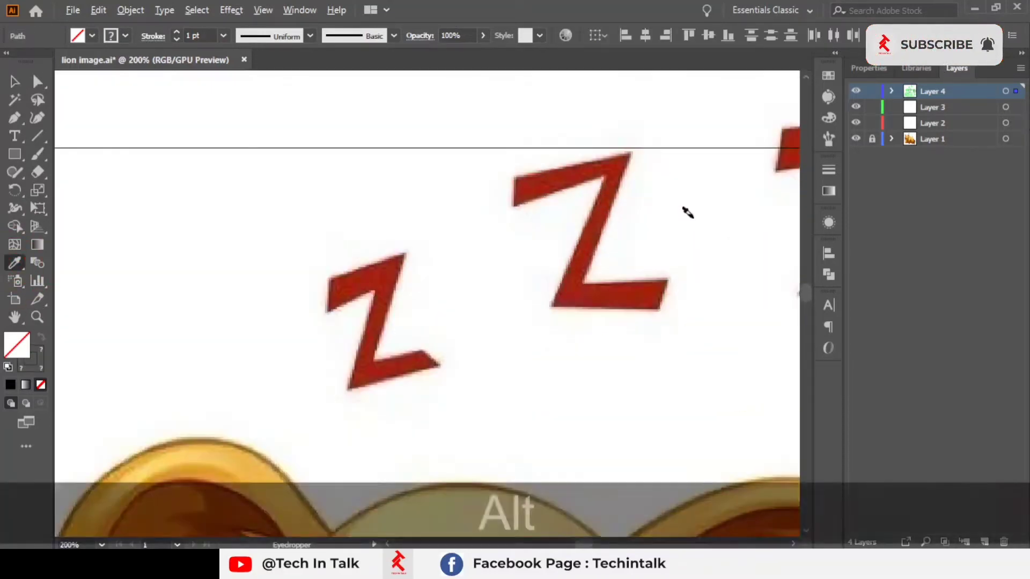
{"action": "left_click", "coordinate": [594, 235]}
{"action": "scroll", "coordinate": [581, 230], "scroll_direction": "down", "scroll_amount": 5}
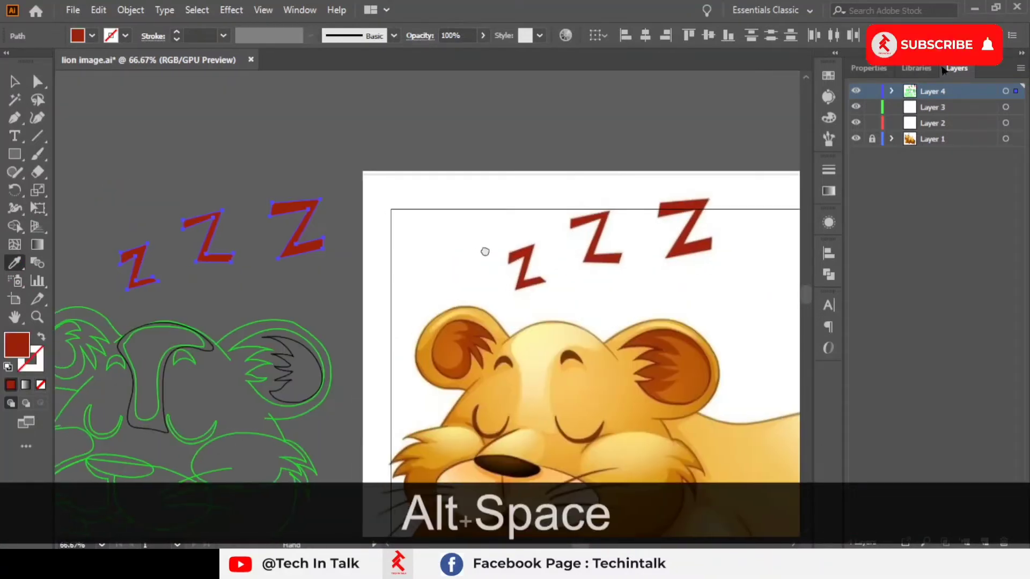
Step: Select all the lion-face outline paths and inspect their sublayers inside Layer 4
{"action": "left_click", "coordinate": [16, 83]}
{"action": "left_click", "coordinate": [272, 134]}
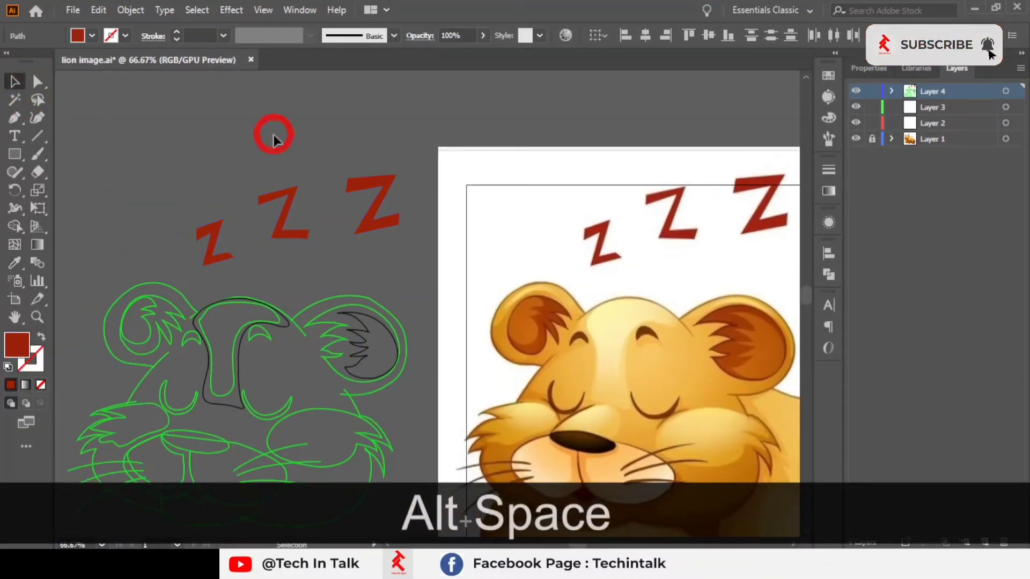
{"action": "left_click_drag", "start_coordinate": [311, 220], "coordinate": [368, 97]}
{"action": "key", "text": "space"}
{"action": "left_click_drag", "start_coordinate": [291, 183], "coordinate": [345, 163]}
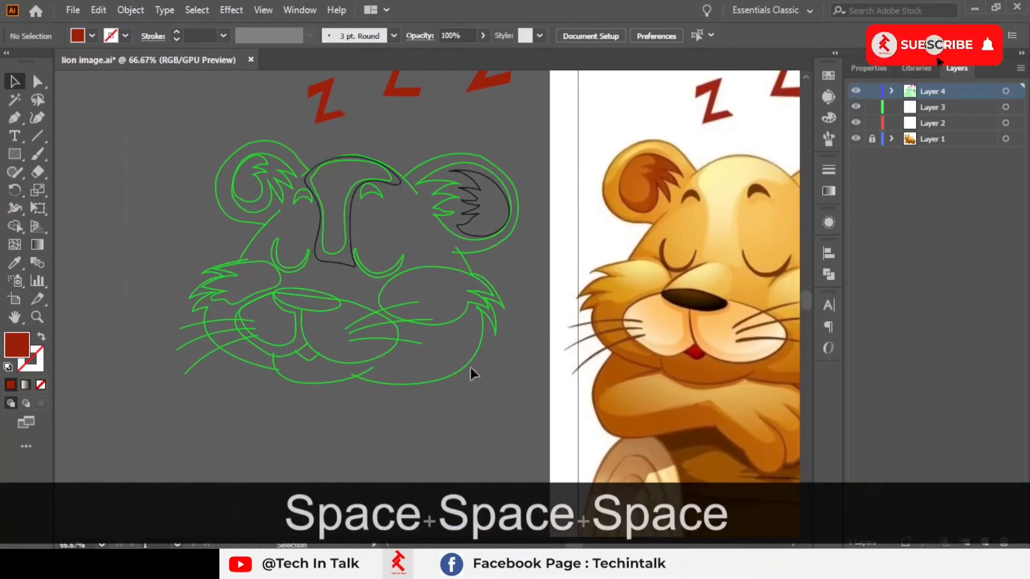
{"action": "left_click_drag", "start_coordinate": [471, 368], "coordinate": [543, 419]}
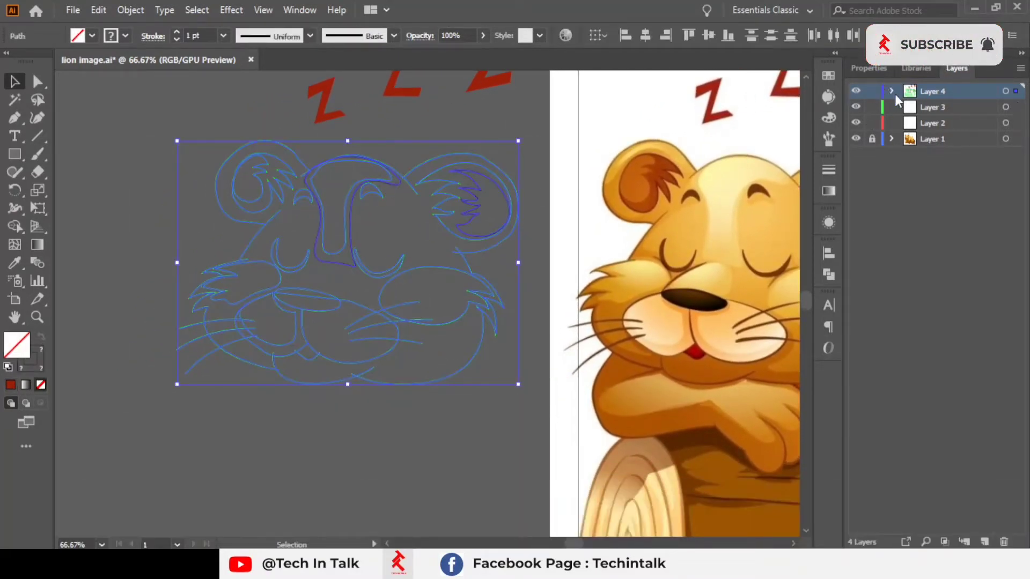
{"action": "left_click", "coordinate": [891, 91]}
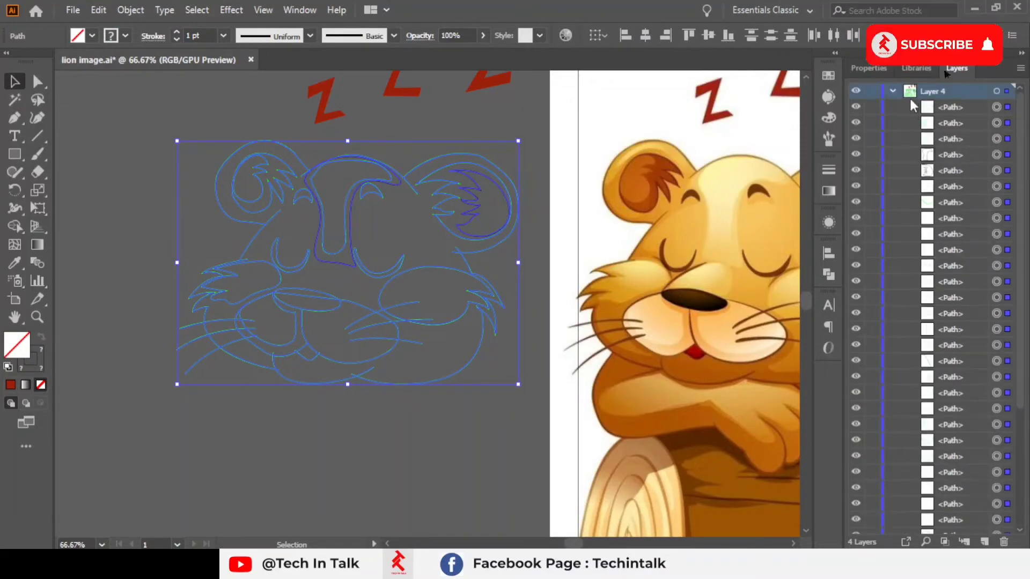
{"action": "left_click", "coordinate": [892, 91]}
Step: Examine the original lion's face, eyes and muzzle in the reference image
{"action": "key", "text": "space"}
{"action": "left_click_drag", "start_coordinate": [636, 257], "coordinate": [512, 262]}
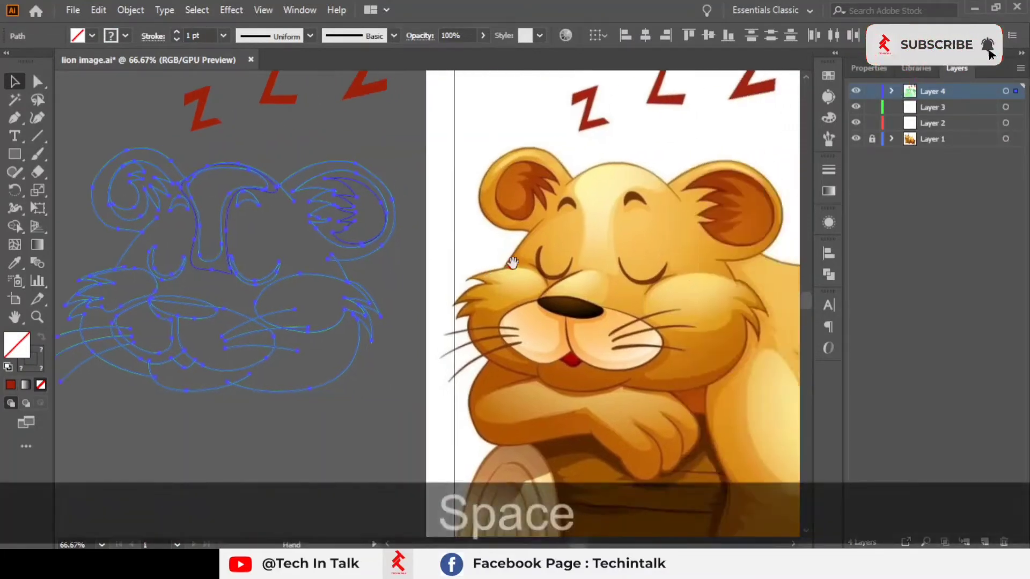
{"action": "scroll", "coordinate": [637, 199], "scroll_direction": "up", "scroll_amount": 2}
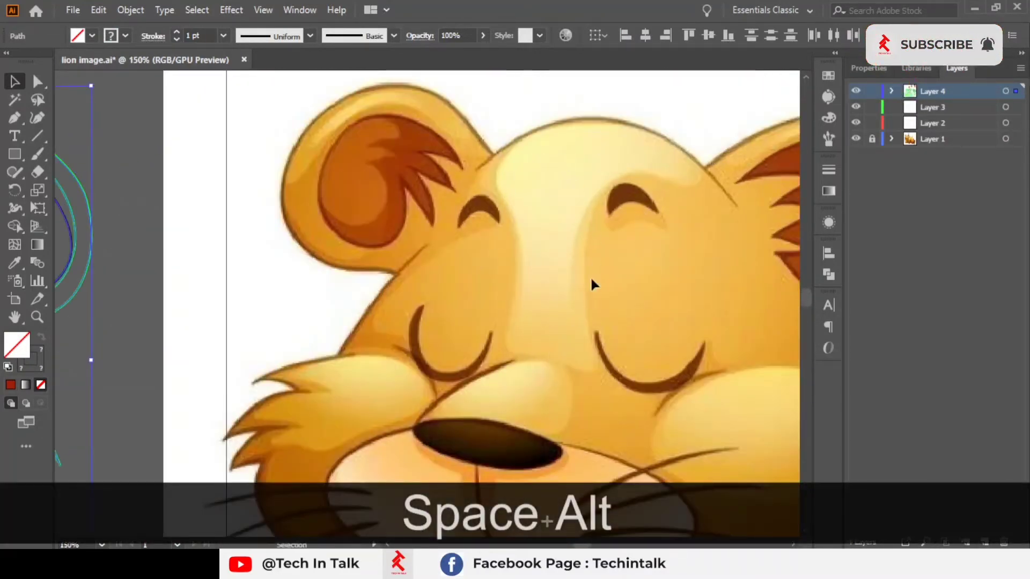
{"action": "left_click_drag", "start_coordinate": [601, 284], "coordinate": [657, 82]}
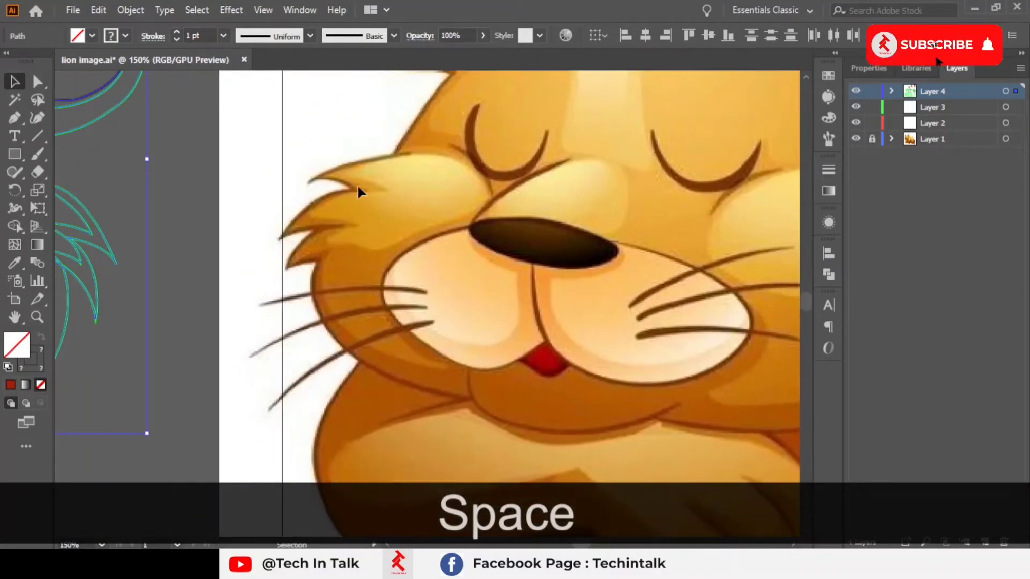
{"action": "left_click_drag", "start_coordinate": [424, 202], "coordinate": [214, 258]}
{"action": "key", "text": "alt+space"}
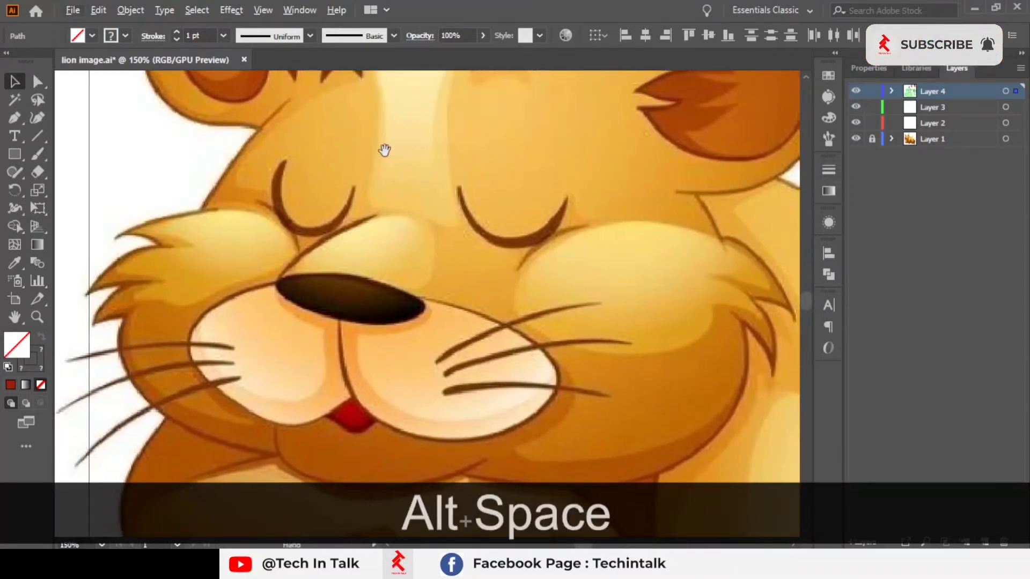
{"action": "left_click_drag", "start_coordinate": [384, 150], "coordinate": [775, 262]}
{"action": "scroll", "coordinate": [407, 245], "scroll_direction": "down", "scroll_amount": 2}
{"action": "left_click_drag", "start_coordinate": [403, 247], "coordinate": [595, 209]}
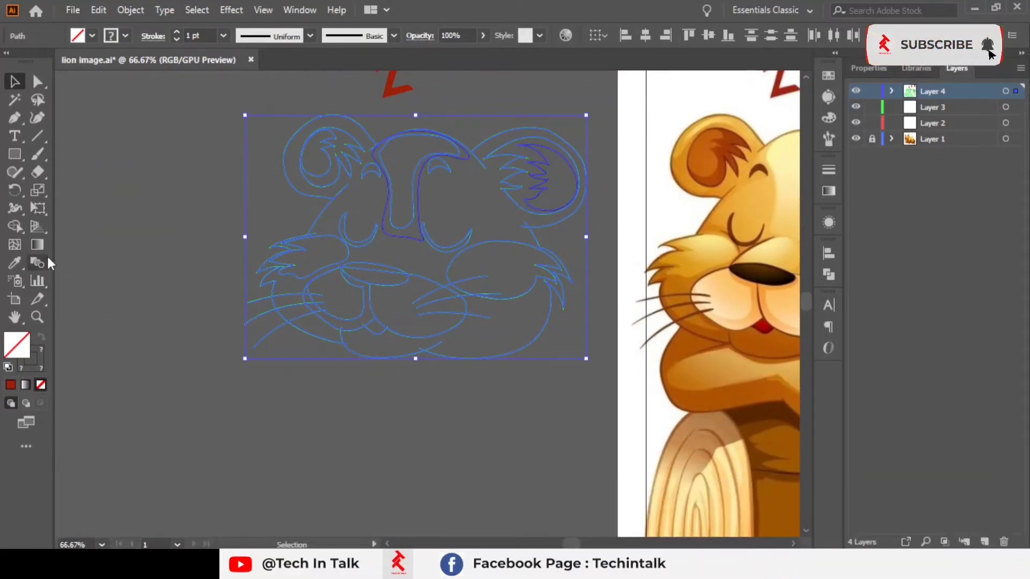
Step: With the Shape Builder, merge regions of the selected face outlines into one face shape
{"action": "left_click", "coordinate": [13, 227]}
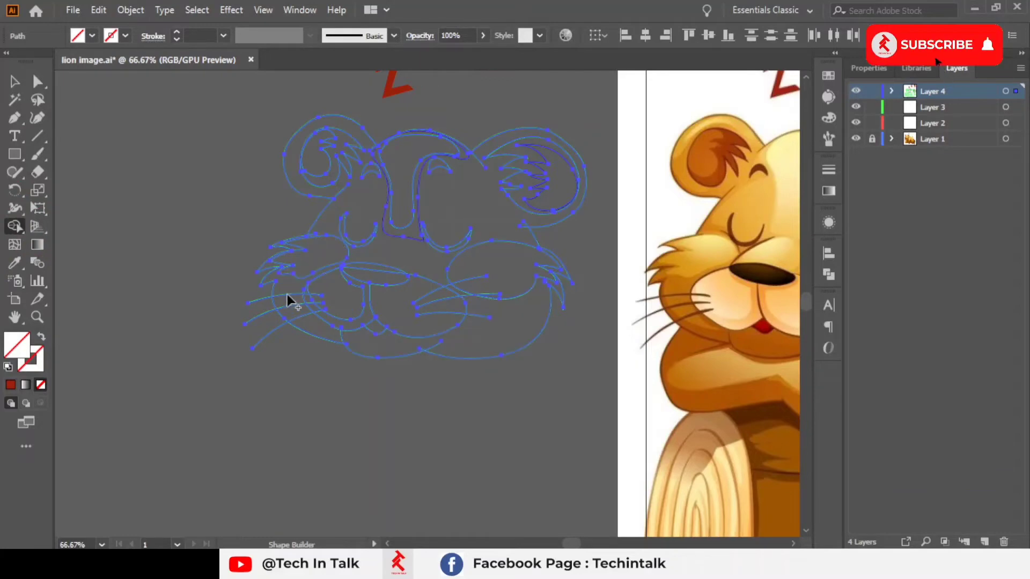
{"action": "scroll", "coordinate": [288, 303], "scroll_direction": "up", "scroll_amount": 2, "text": "alt"}
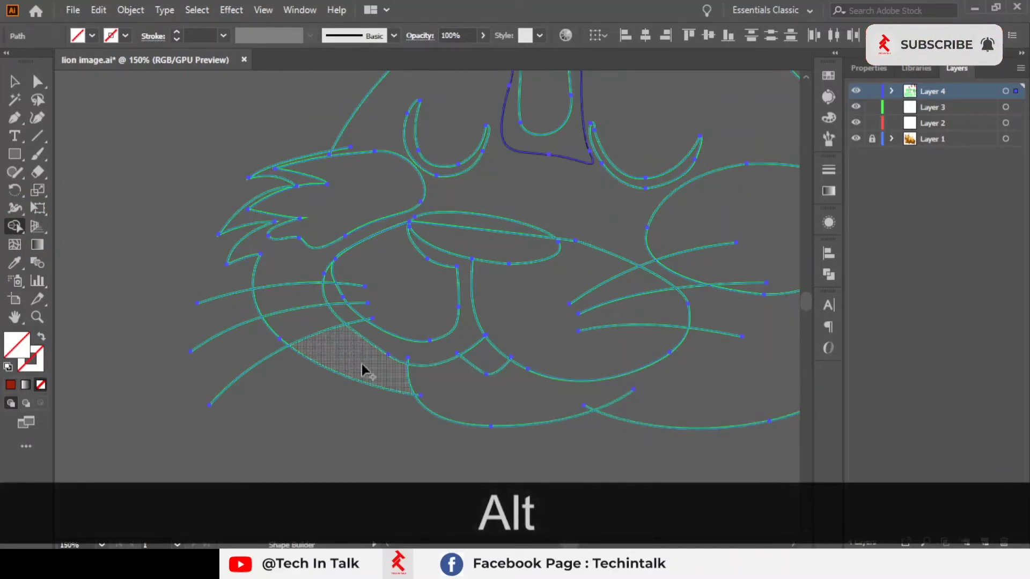
{"action": "left_click_drag", "start_coordinate": [529, 391], "coordinate": [461, 434]}
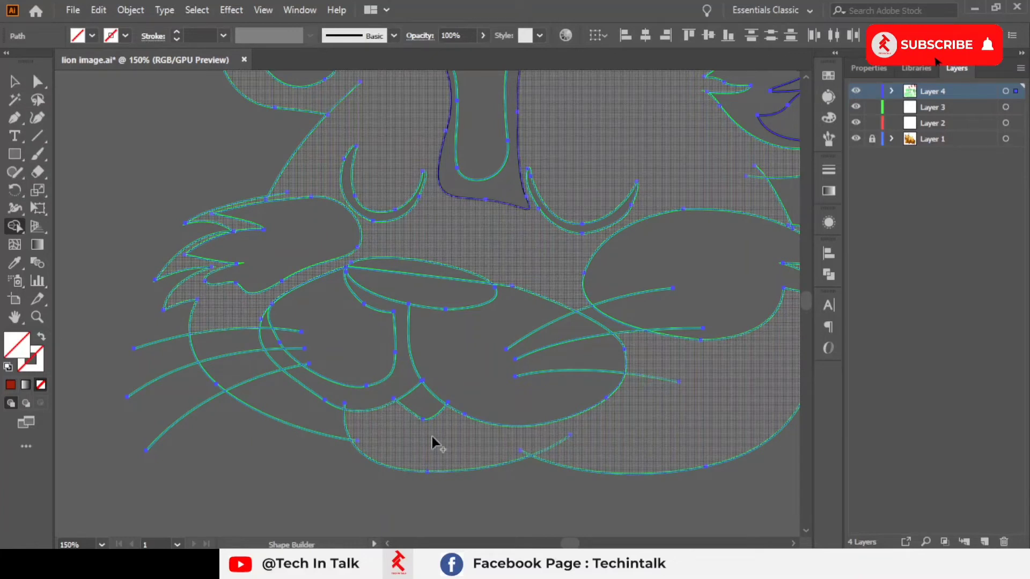
{"action": "left_click", "coordinate": [477, 252], "text": "alt"}
{"action": "left_click", "coordinate": [443, 286]}
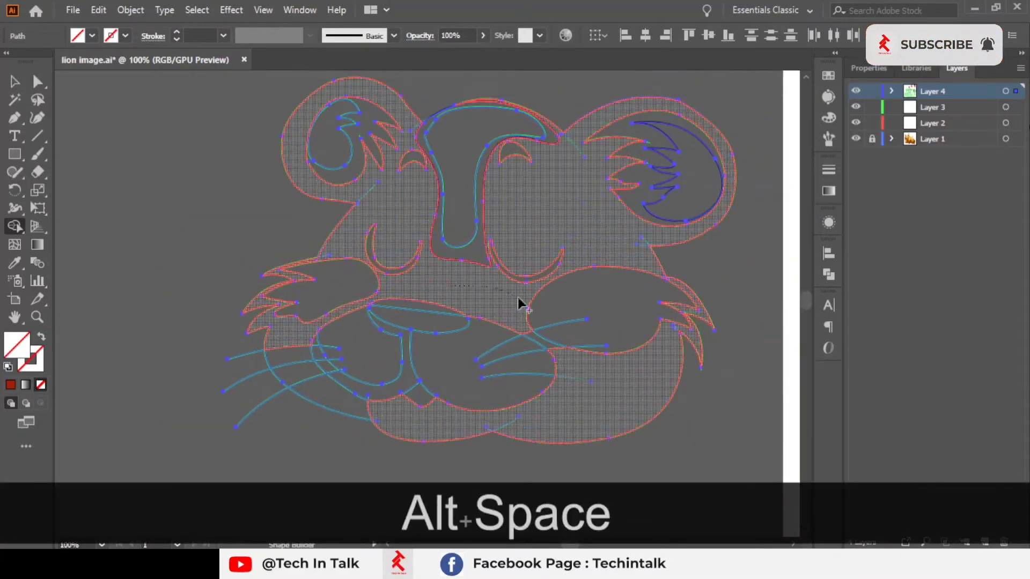
{"action": "left_click", "coordinate": [406, 422]}
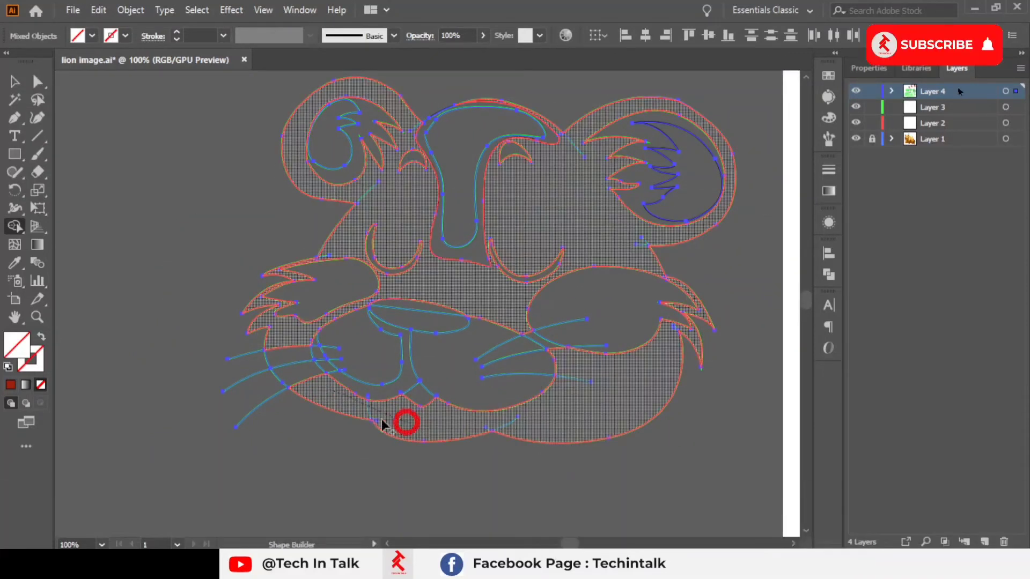
Step: Drag across more cheek regions with the Shape Builder, then undo the last merge
{"action": "scroll", "coordinate": [272, 355], "scroll_direction": "up", "scroll_amount": 2}
{"action": "left_click_drag", "start_coordinate": [283, 329], "coordinate": [356, 443]}
{"action": "left_click_drag", "start_coordinate": [367, 395], "coordinate": [380, 340]}
{"action": "key", "text": "ctrl+z"}
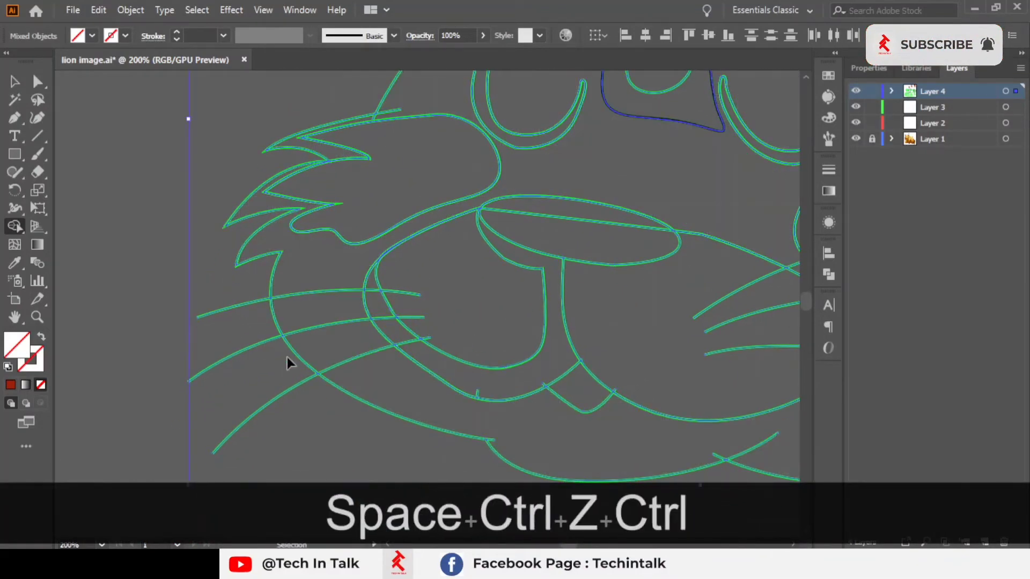
Step: Select individual whisker segments around the left cheek to check how they were split
{"action": "scroll", "coordinate": [354, 203], "scroll_direction": "down", "scroll_amount": 1}
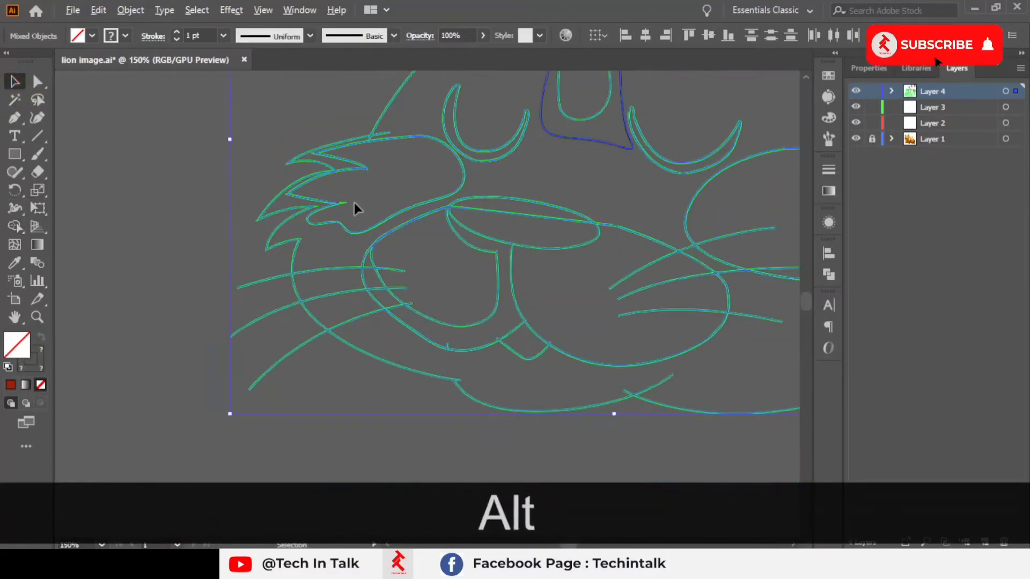
{"action": "left_click_drag", "start_coordinate": [368, 209], "coordinate": [478, 219]}
{"action": "left_click", "coordinate": [422, 283]}
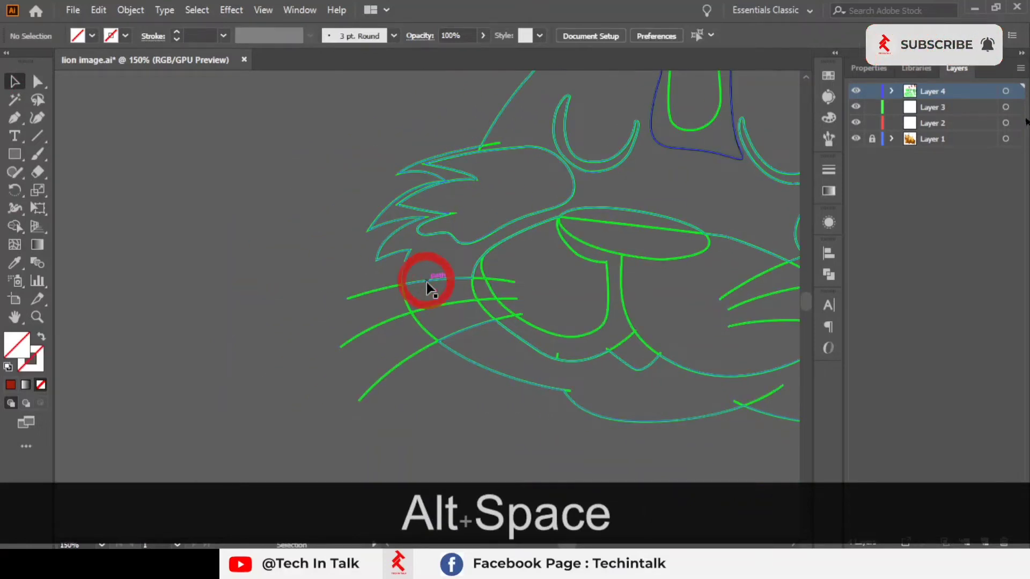
{"action": "left_click", "coordinate": [374, 291]}
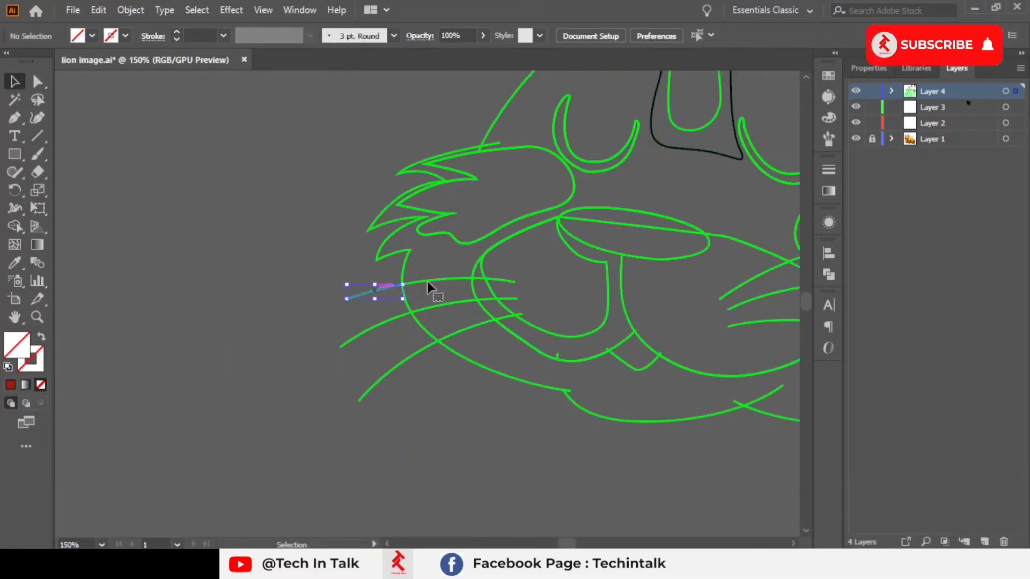
{"action": "left_click", "coordinate": [434, 283]}
{"action": "left_click", "coordinate": [407, 299]}
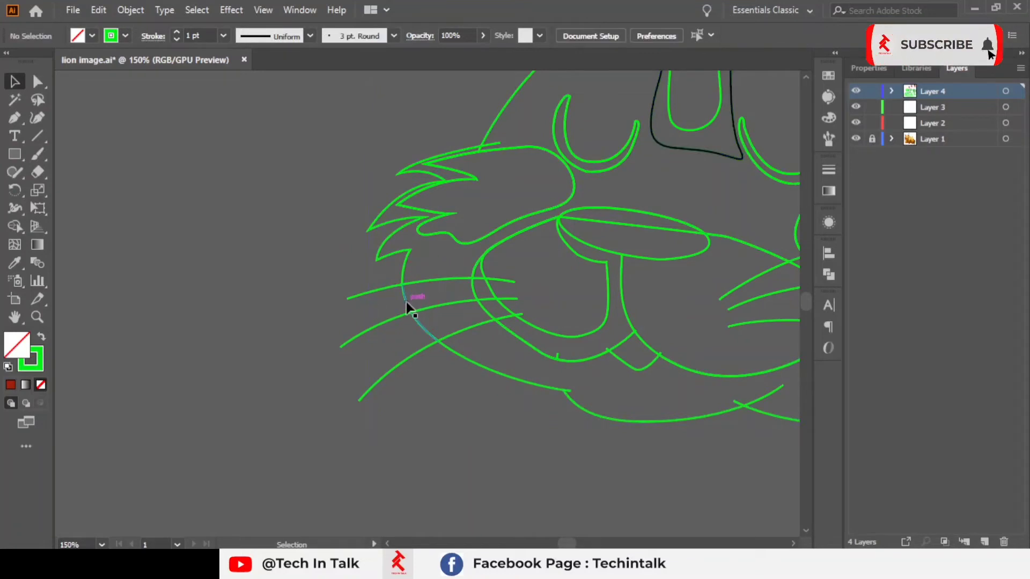
{"action": "left_click", "coordinate": [379, 290]}
{"action": "left_click", "coordinate": [380, 322]}
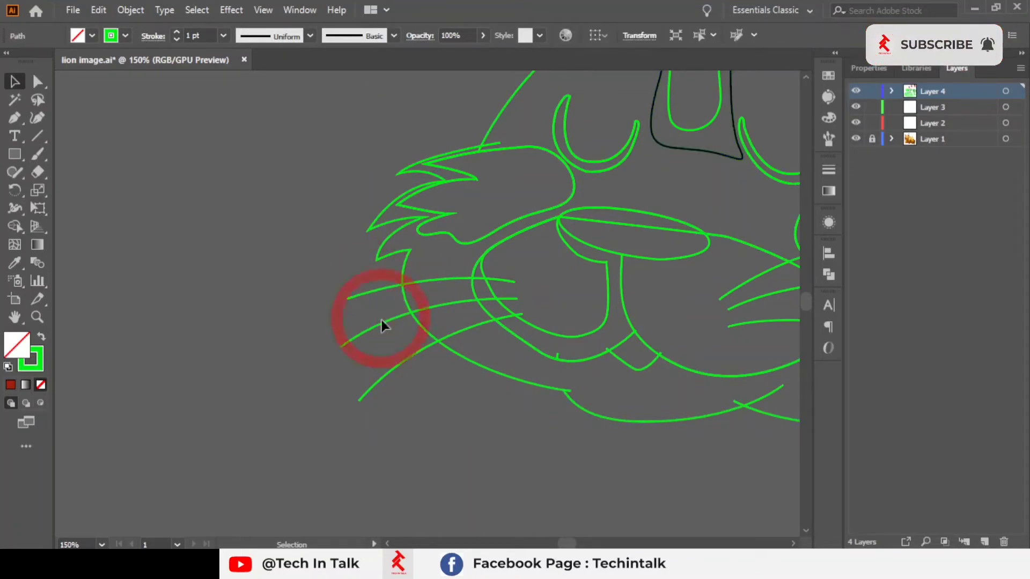
{"action": "left_click", "coordinate": [381, 321]}
Step: Zoom in and select the short whisker piece outside the left cheek edge
{"action": "scroll", "coordinate": [378, 321], "scroll_direction": "up", "scroll_amount": 2}
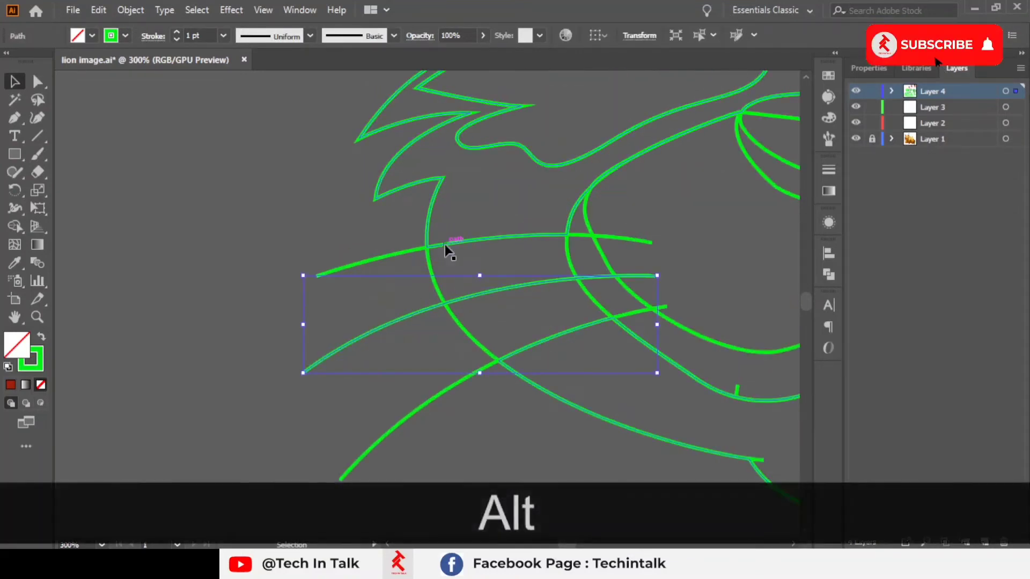
{"action": "left_click", "coordinate": [384, 256], "text": "alt"}
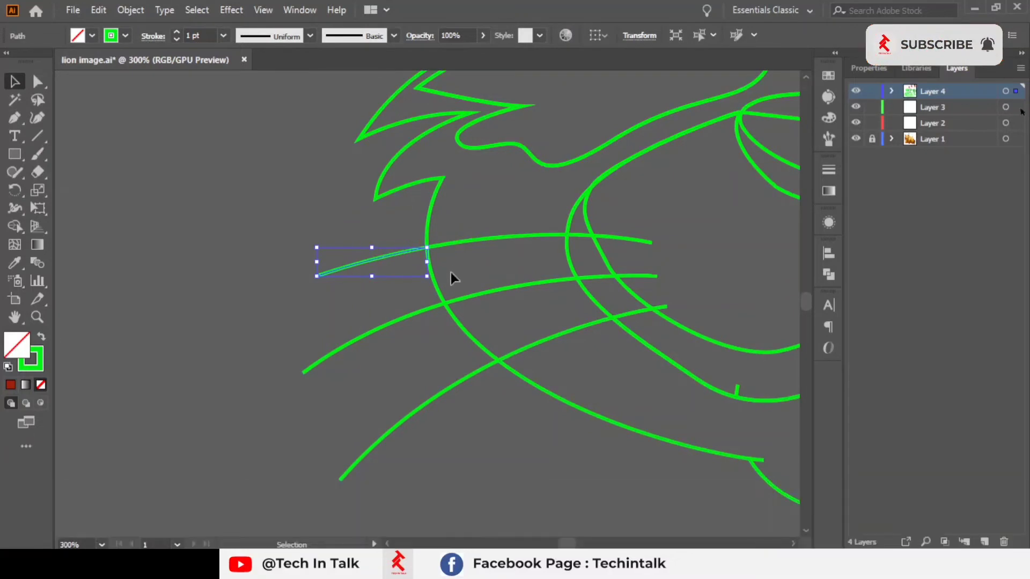
{"action": "left_click", "coordinate": [465, 302]}
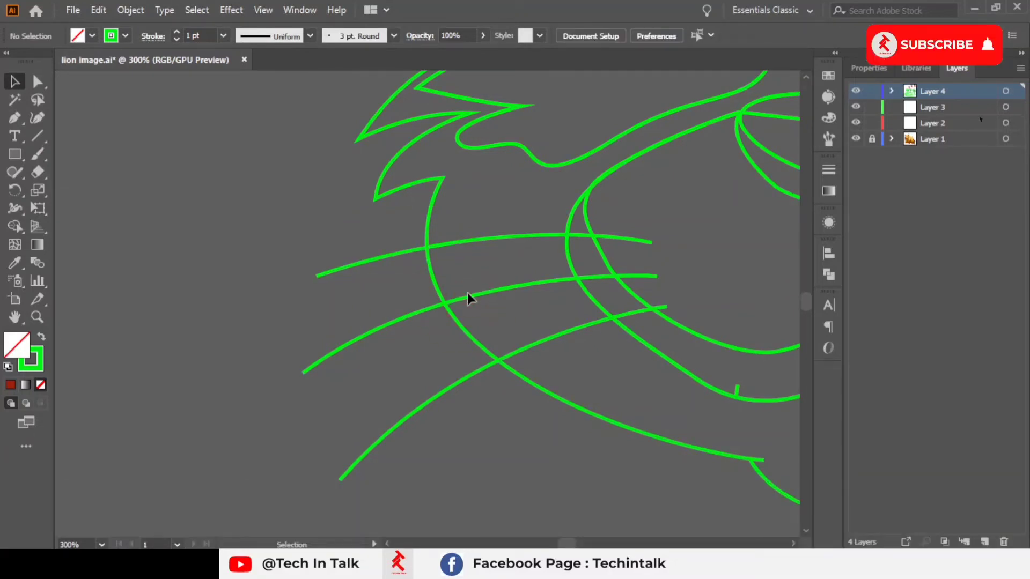
{"action": "left_click", "coordinate": [467, 295]}
{"action": "left_click_drag", "start_coordinate": [468, 295], "coordinate": [338, 262]}
{"action": "scroll", "coordinate": [635, 287], "scroll_direction": "down", "scroll_amount": 2}
{"action": "left_click", "coordinate": [318, 217]}
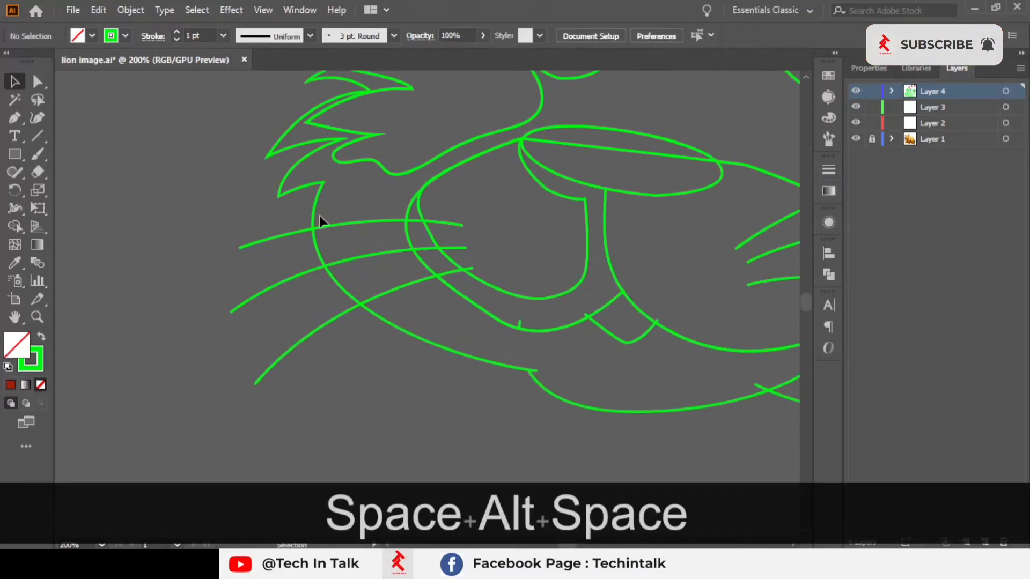
{"action": "left_click", "coordinate": [313, 216]}
{"action": "key", "text": "shift+m"}
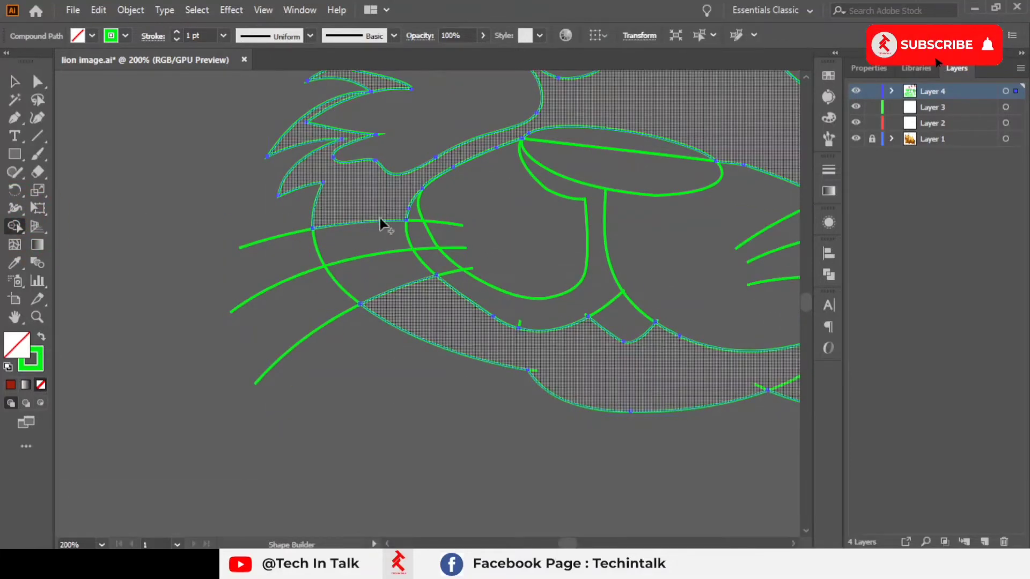
{"action": "left_click", "coordinate": [199, 155]}
{"action": "scroll", "coordinate": [198, 156], "scroll_direction": "down", "scroll_amount": 2}
{"action": "scroll", "coordinate": [208, 151], "scroll_direction": "down", "scroll_amount": 1}
{"action": "scroll", "coordinate": [214, 156], "scroll_direction": "down", "scroll_amount": 1}
{"action": "left_click_drag", "start_coordinate": [276, 176], "coordinate": [285, 332]}
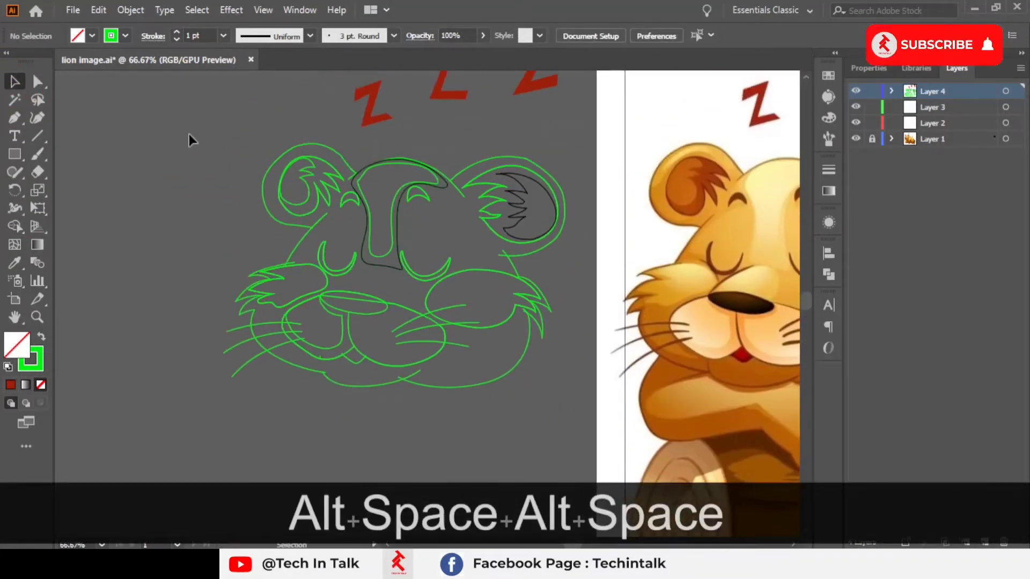
{"action": "key", "text": "ctrl+a"}
{"action": "scroll", "coordinate": [220, 317], "scroll_direction": "up", "scroll_amount": 3}
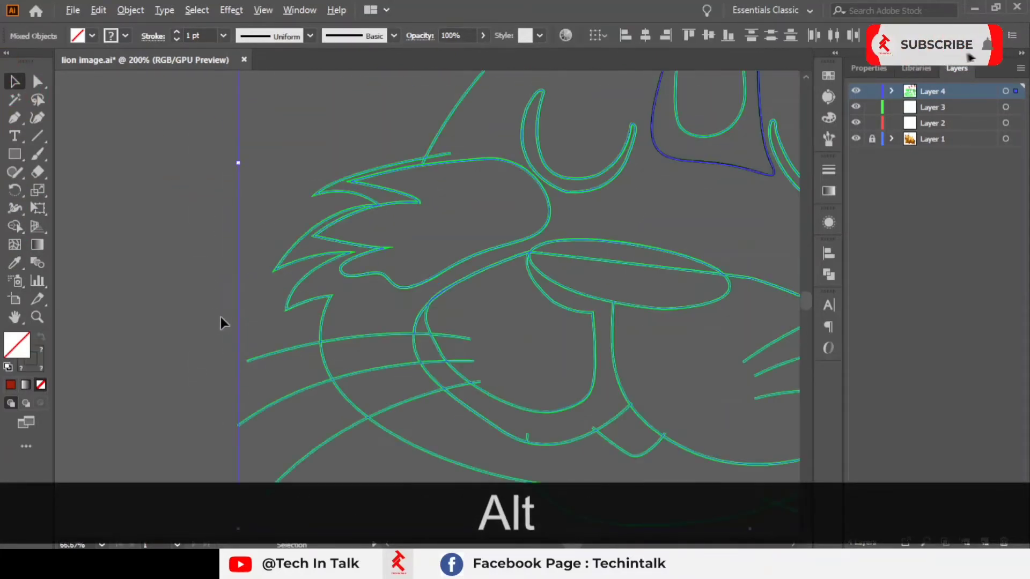
{"action": "left_click", "coordinate": [15, 226]}
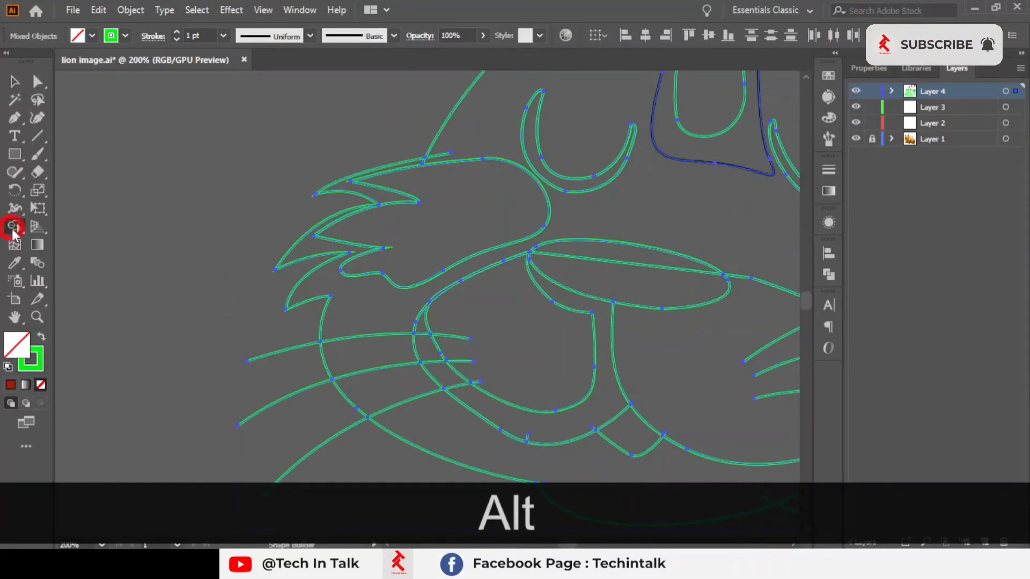
{"action": "left_click_drag", "start_coordinate": [343, 314], "coordinate": [235, 229]}
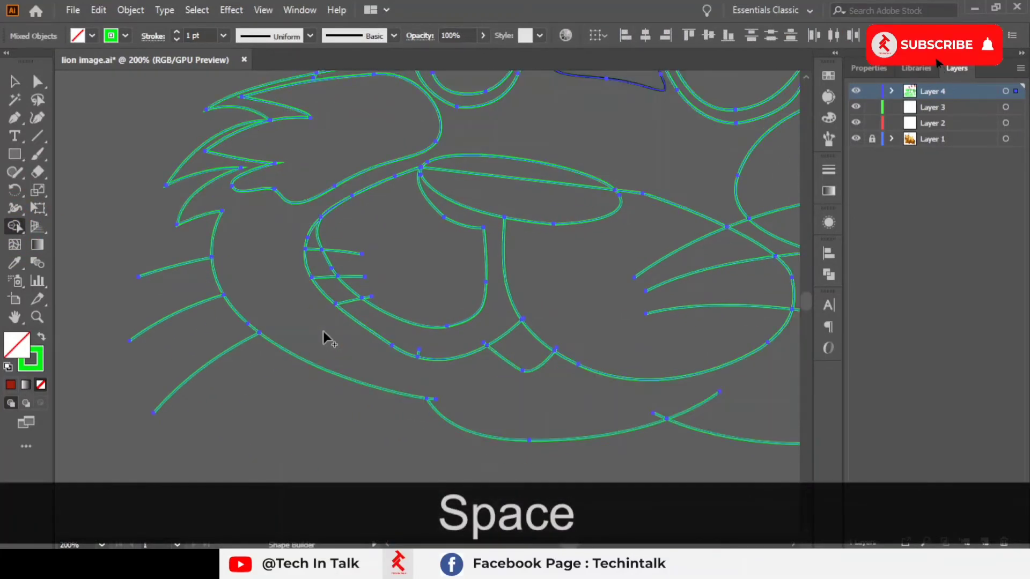
{"action": "scroll", "coordinate": [323, 330], "scroll_direction": "down", "scroll_amount": 2}
{"action": "left_click", "coordinate": [14, 83]}
{"action": "left_click", "coordinate": [183, 245]}
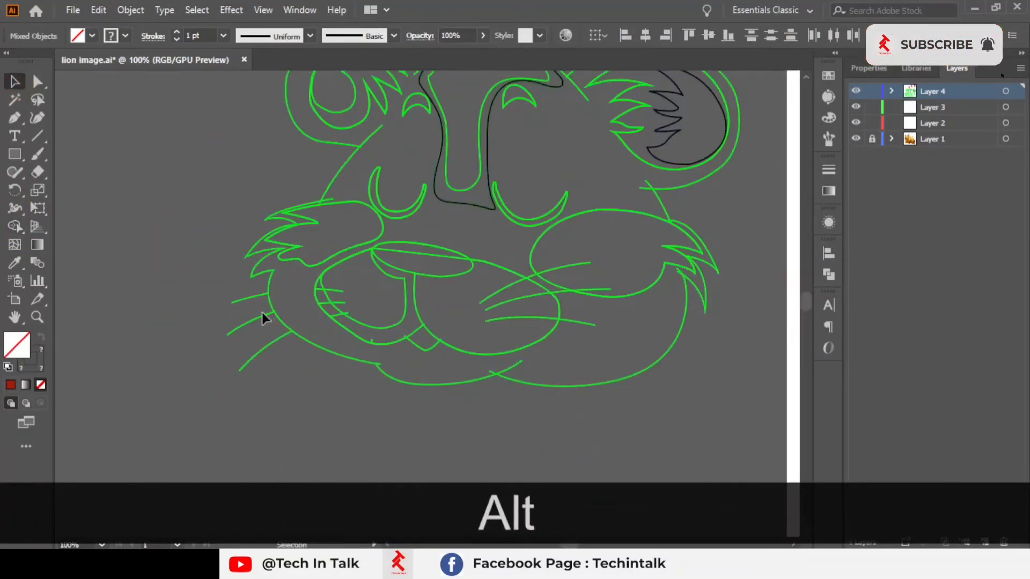
Step: Delete the split whisker segments on the left cheek, both outside and inside the cheek outline
{"action": "left_click", "coordinate": [246, 299]}
{"action": "scroll", "coordinate": [198, 352], "scroll_direction": "up", "scroll_amount": 2}
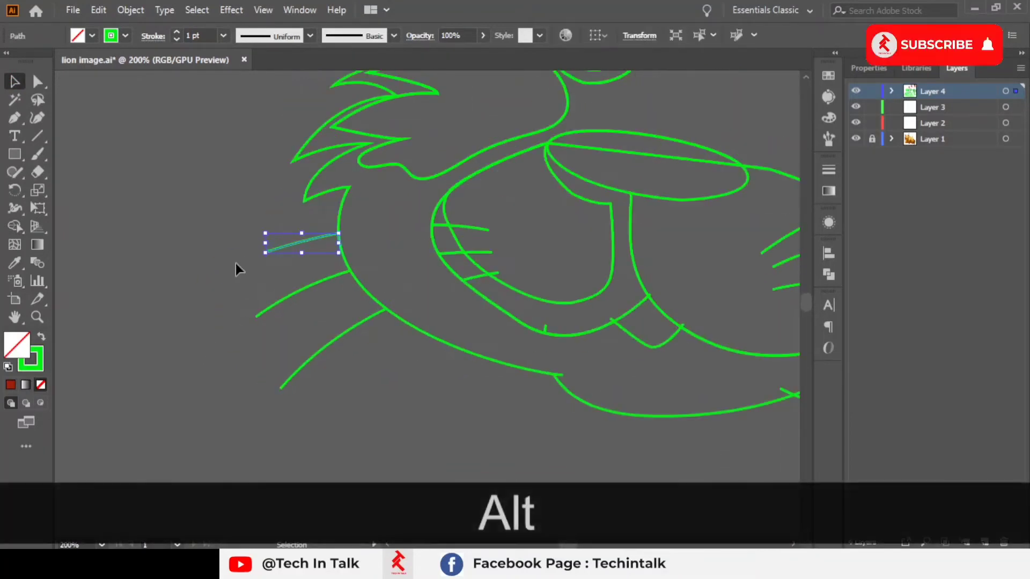
{"action": "left_click_drag", "start_coordinate": [219, 239], "coordinate": [330, 427]}
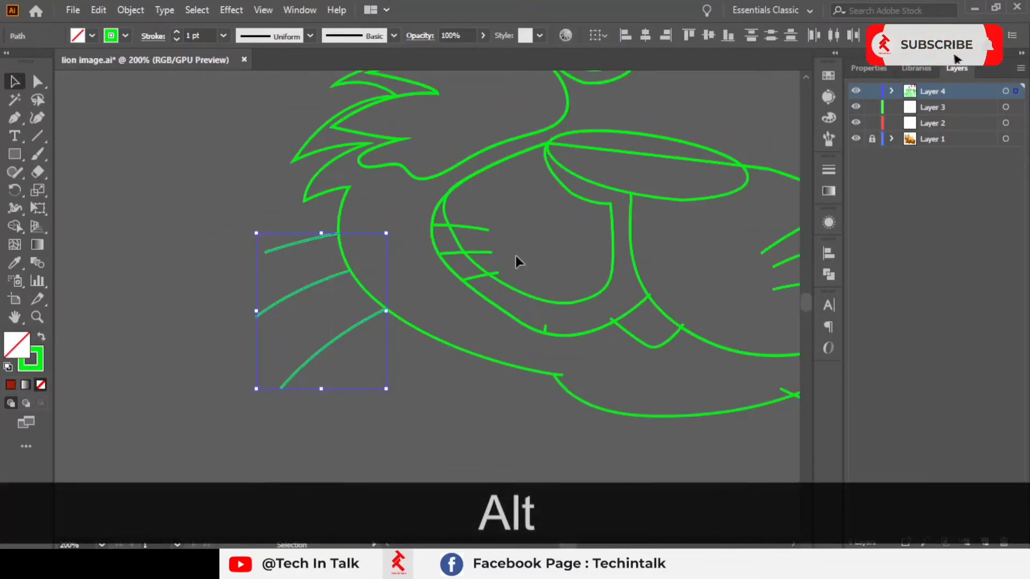
{"action": "key", "text": "Delete"}
{"action": "left_click", "coordinate": [460, 227]}
{"action": "key", "text": "Delete"}
{"action": "left_click", "coordinate": [472, 253]}
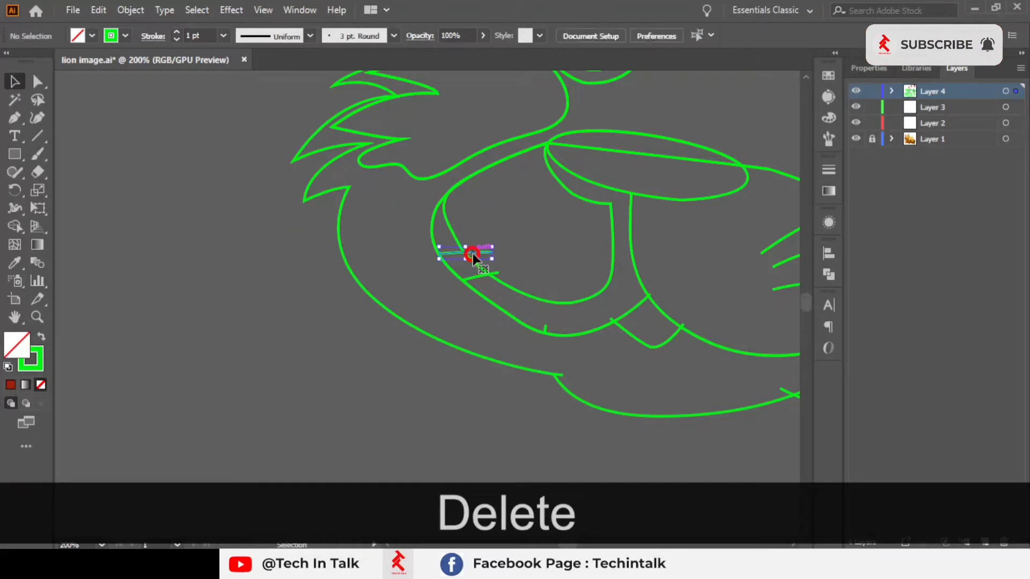
{"action": "key", "text": "Delete"}
{"action": "left_click", "coordinate": [474, 277]}
{"action": "key", "text": "Delete"}
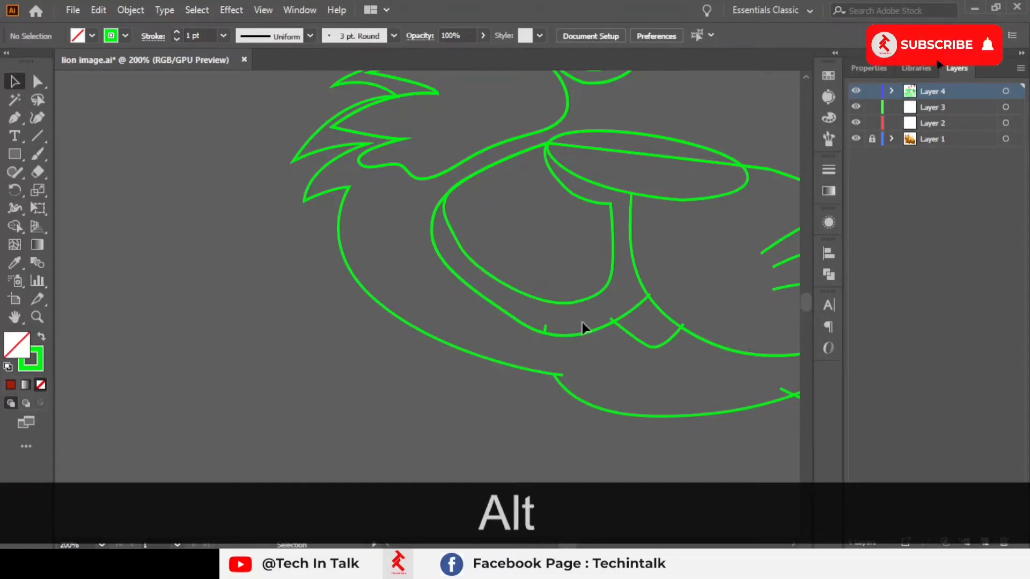
Step: Delete the small leftover stub segments around the chin and mouth outlines
{"action": "scroll", "coordinate": [582, 328], "scroll_direction": "down", "scroll_amount": 1}
{"action": "left_click_drag", "start_coordinate": [639, 321], "coordinate": [324, 250]}
{"action": "scroll", "coordinate": [324, 245], "scroll_direction": "up", "scroll_amount": 2}
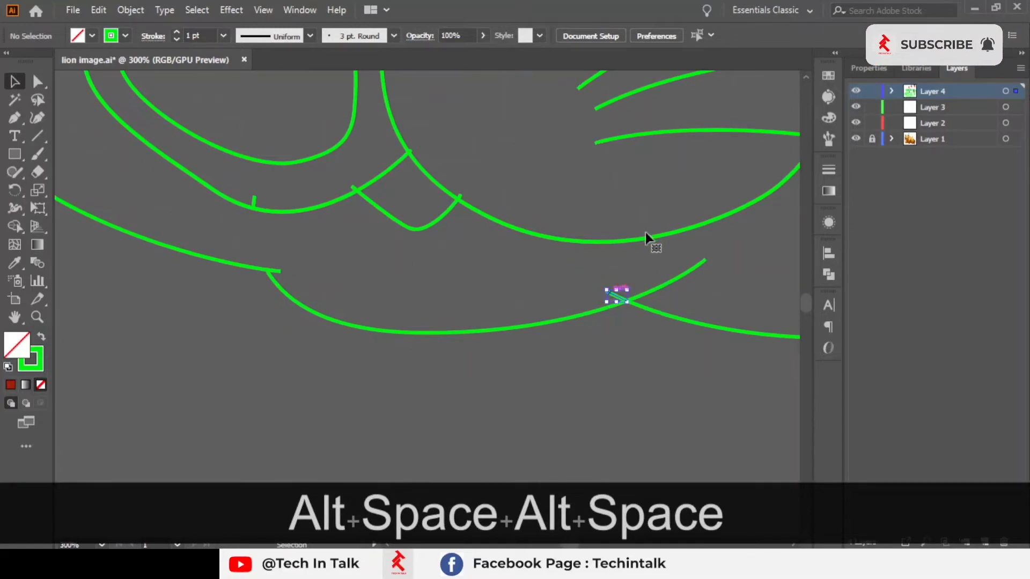
{"action": "key", "text": "Delete"}
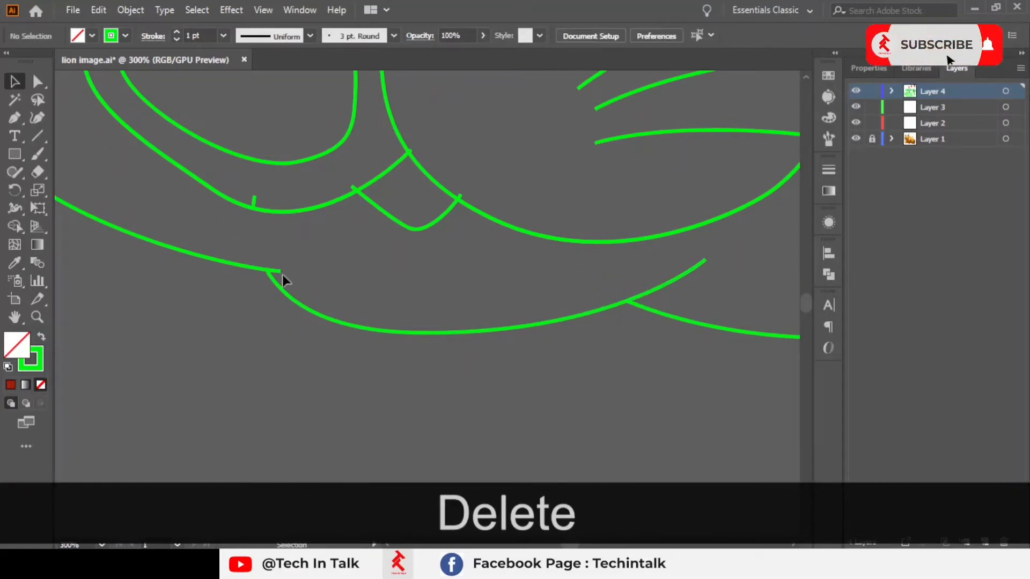
{"action": "left_click_drag", "start_coordinate": [282, 275], "coordinate": [270, 270]}
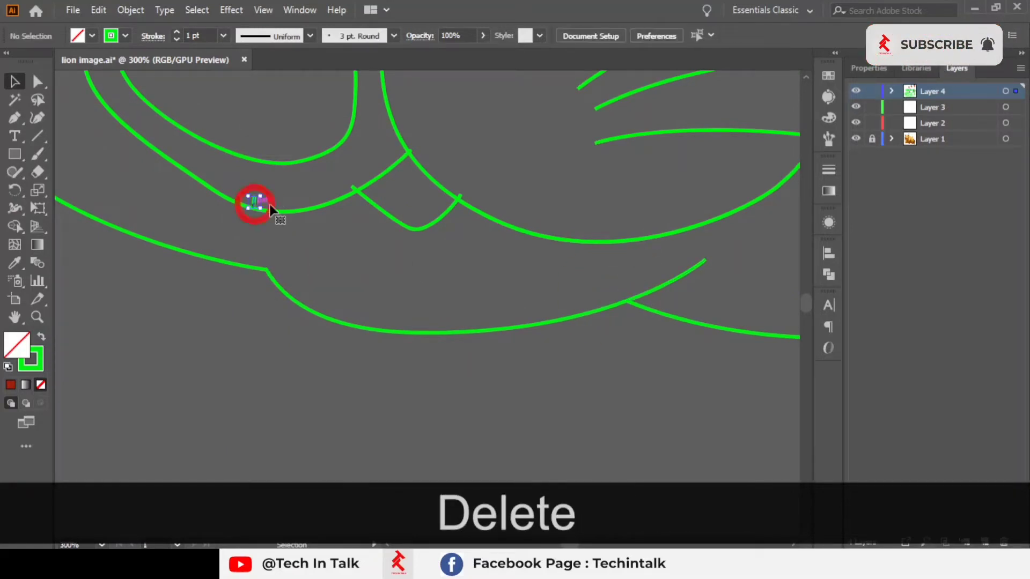
{"action": "key", "text": "Delete"}
{"action": "left_click", "coordinate": [353, 189]}
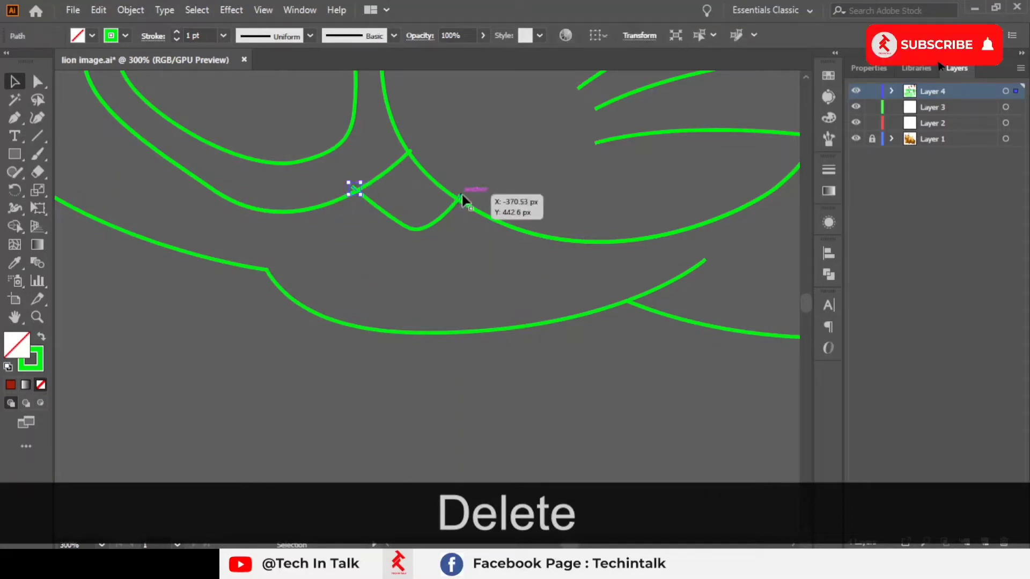
{"action": "key", "text": "Delete"}
{"action": "left_click", "coordinate": [458, 198]}
{"action": "key", "text": "Delete"}
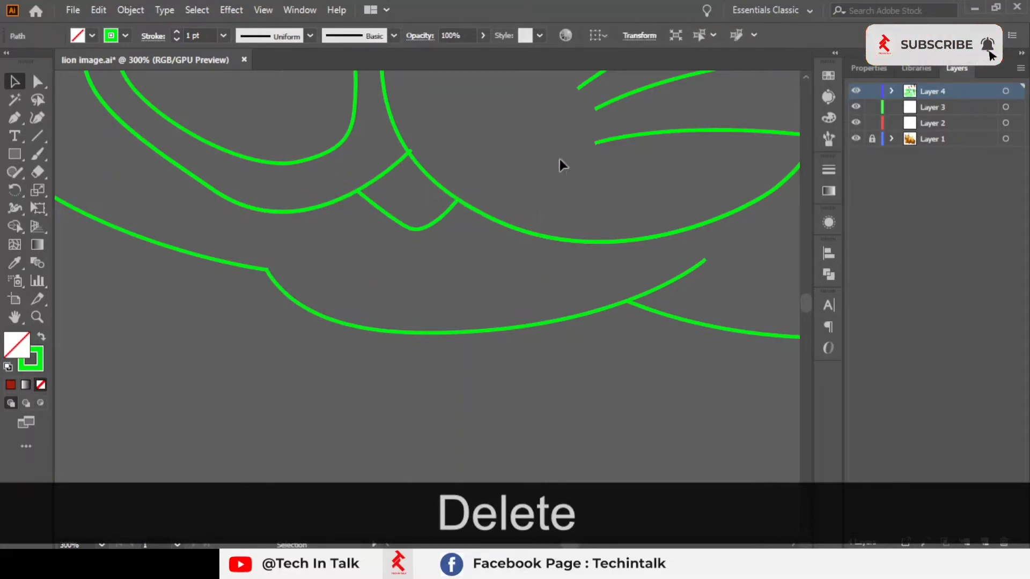
Step: Zoom in to examine where the mouth line meets the cheek outline
{"action": "scroll", "coordinate": [417, 160], "scroll_direction": "up", "scroll_amount": 4}
{"action": "left_click_drag", "start_coordinate": [406, 137], "coordinate": [445, 232]}
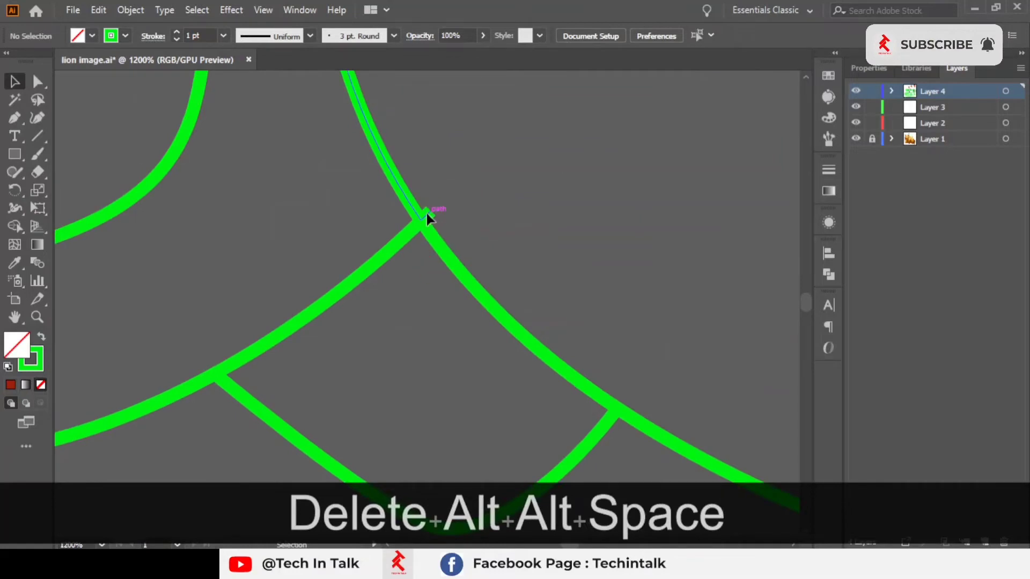
{"action": "left_click", "coordinate": [426, 214]}
{"action": "scroll", "coordinate": [465, 193], "scroll_direction": "down", "scroll_amount": 5}
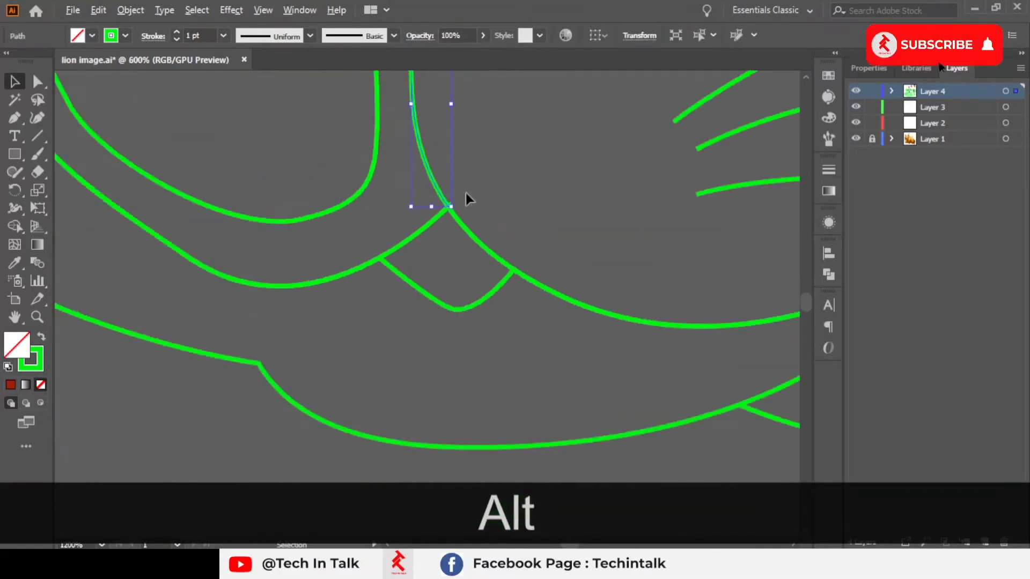
{"action": "left_click", "coordinate": [479, 259]}
Step: With the Pen tool, trace the top whisker on the reference lion's left cheek as a curved path
{"action": "scroll", "coordinate": [426, 260], "scroll_direction": "down", "scroll_amount": 3}
{"action": "left_click_drag", "start_coordinate": [500, 265], "coordinate": [367, 237]}
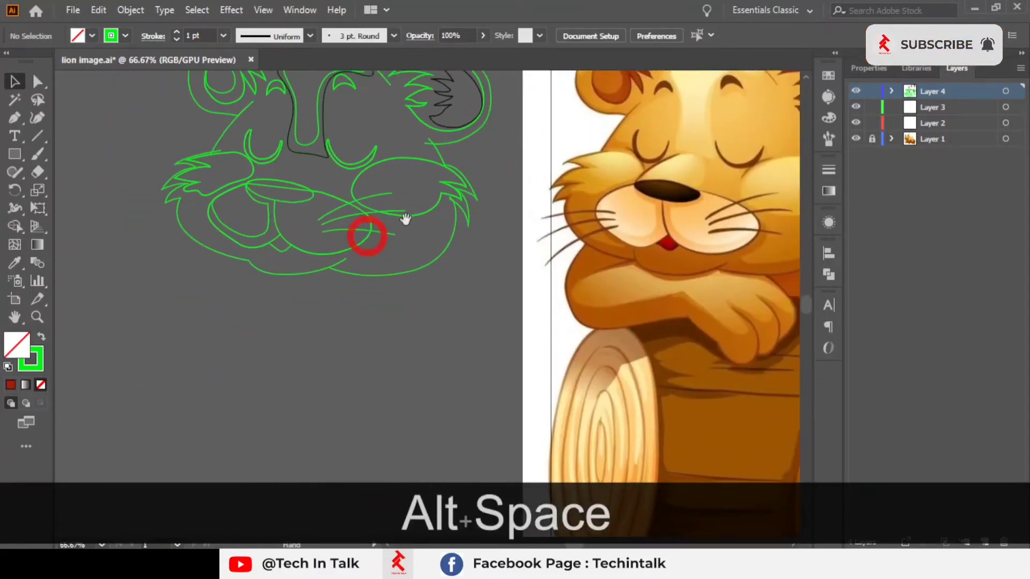
{"action": "left_click_drag", "start_coordinate": [485, 196], "coordinate": [333, 220]}
{"action": "scroll", "coordinate": [472, 222], "scroll_direction": "up", "scroll_amount": 4}
{"action": "left_click_drag", "start_coordinate": [574, 228], "coordinate": [750, 174]}
{"action": "scroll", "coordinate": [697, 177], "scroll_direction": "down", "scroll_amount": 1}
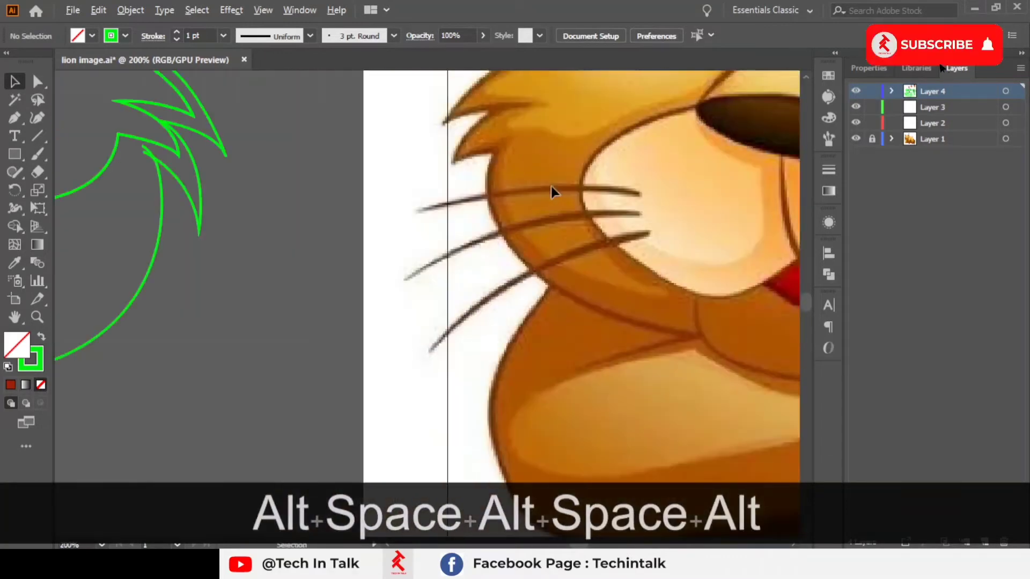
{"action": "left_click_drag", "start_coordinate": [551, 186], "coordinate": [471, 152]}
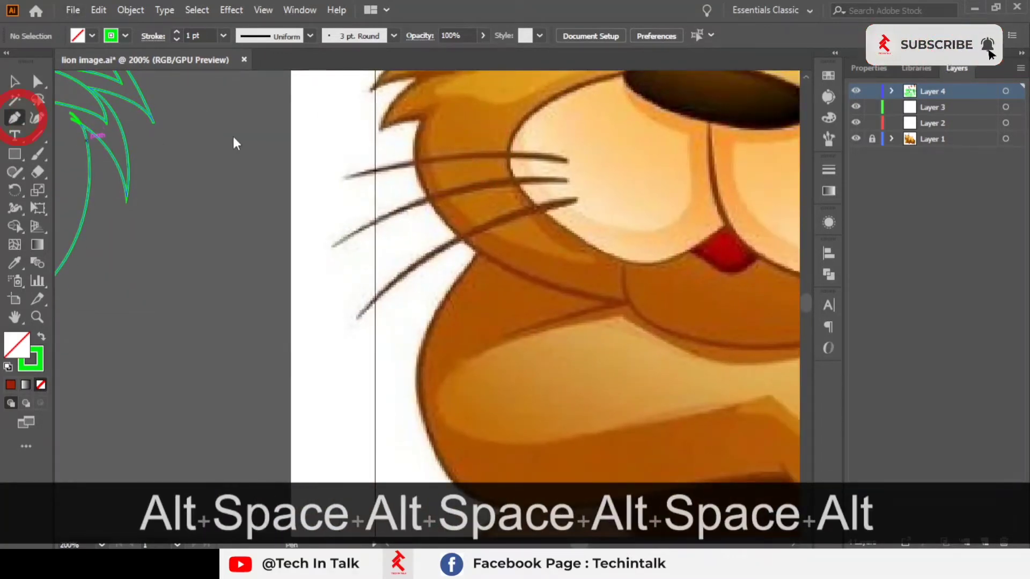
{"action": "scroll", "coordinate": [558, 170], "scroll_direction": "up", "scroll_amount": 1}
{"action": "left_click", "coordinate": [568, 166]}
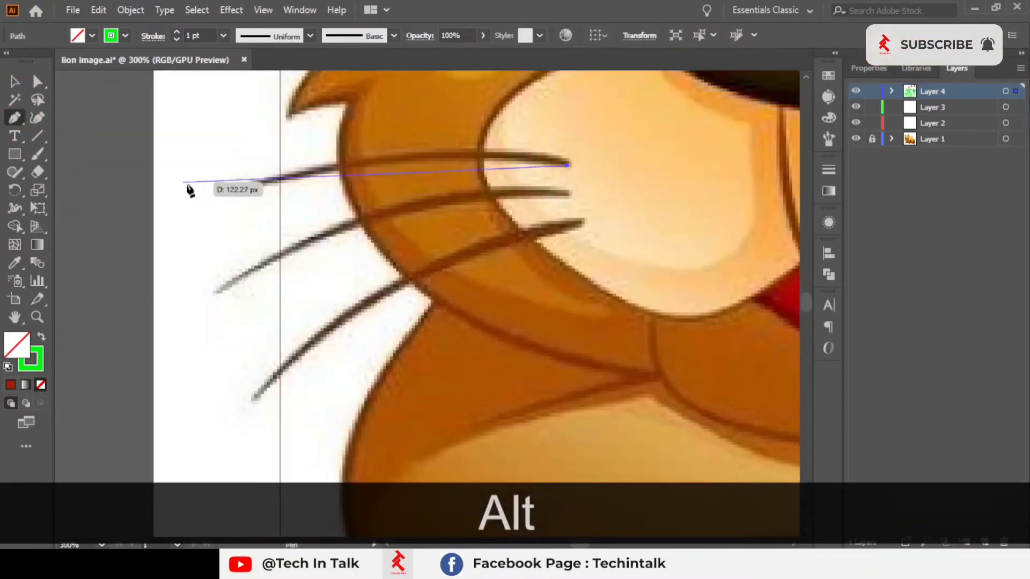
{"action": "left_click", "coordinate": [232, 190]}
{"action": "mouse_move", "coordinate": [234, 194]}
{"action": "left_mouse_down"}
{"action": "mouse_move", "coordinate": [129, 274]}
{"action": "mouse_move", "coordinate": [101, 242]}
{"action": "mouse_move", "coordinate": [68, 248]}
{"action": "mouse_move", "coordinate": [79, 247]}
{"action": "left_mouse_up"}
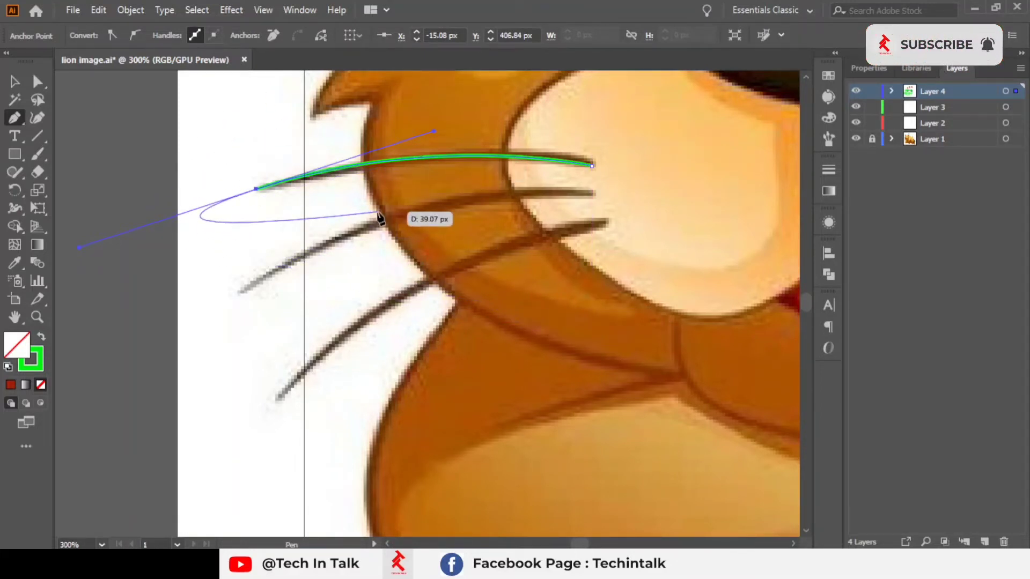
{"action": "key", "text": "Escape"}
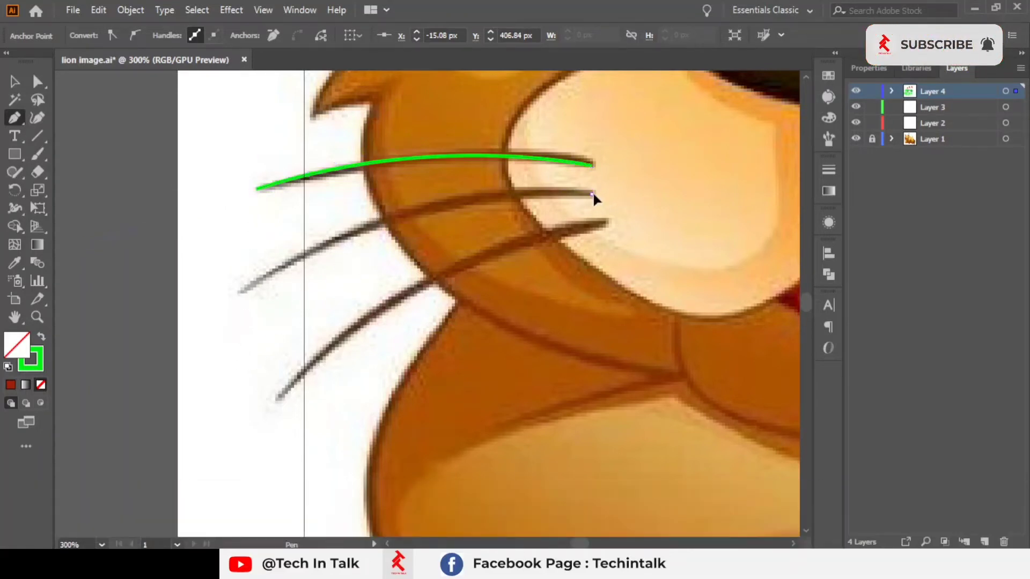
Step: Trace the second and third whiskers below it on the reference lion with curved Pen paths
{"action": "left_click", "coordinate": [592, 194]}
{"action": "left_click", "coordinate": [237, 291]}
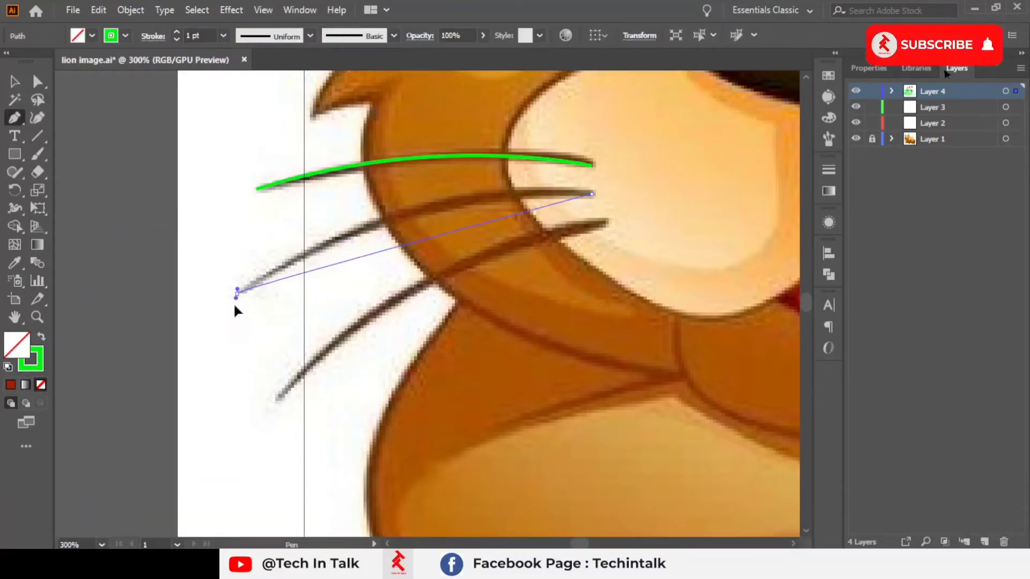
{"action": "left_click_drag", "start_coordinate": [236, 310], "coordinate": [92, 406]}
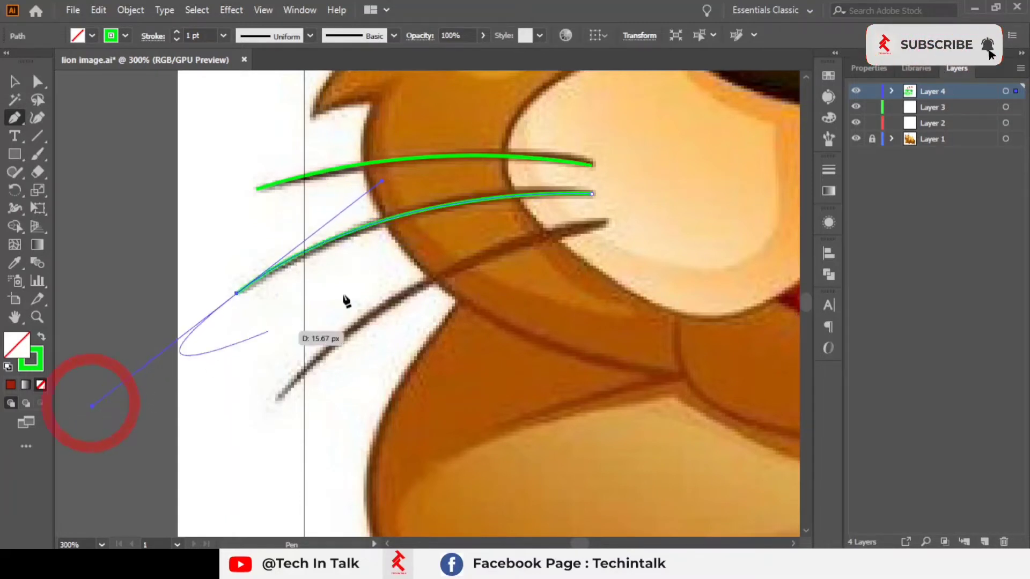
{"action": "key", "text": "Escape"}
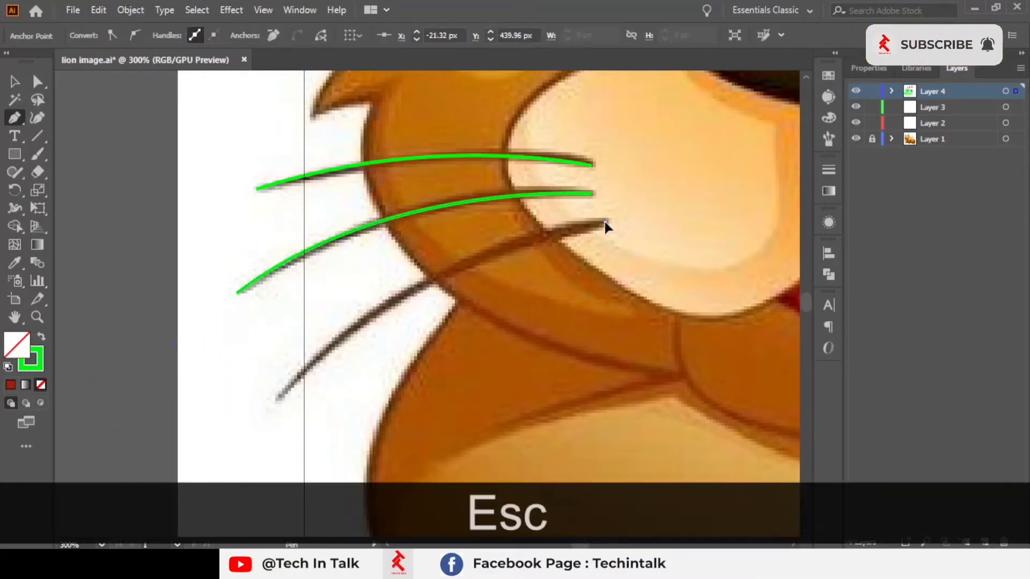
{"action": "left_click", "coordinate": [605, 222]}
{"action": "left_click_drag", "start_coordinate": [496, 316], "coordinate": [587, 118]}
{"action": "scroll", "coordinate": [367, 211], "scroll_direction": "down", "scroll_amount": 1}
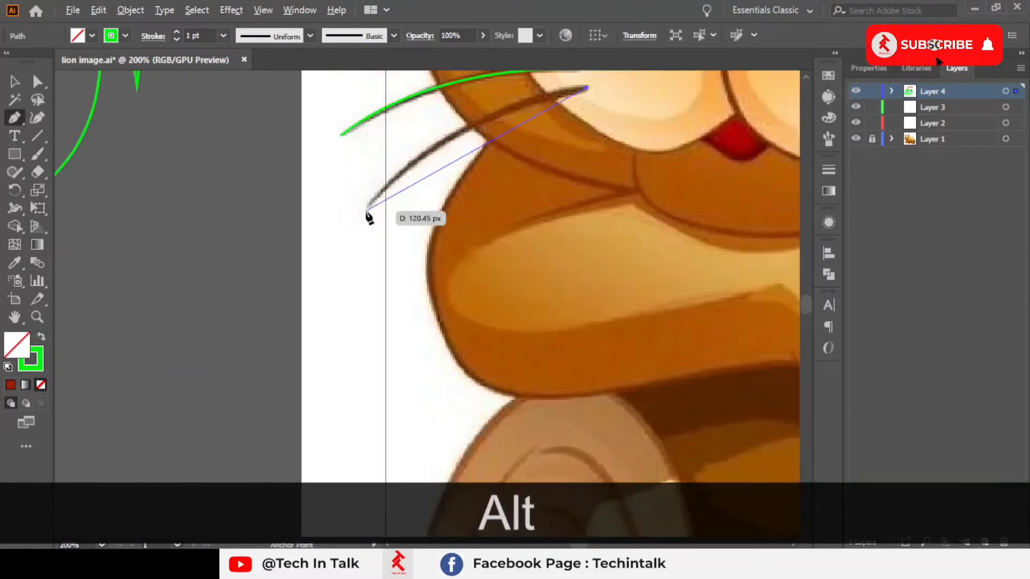
{"action": "left_click_drag", "start_coordinate": [368, 217], "coordinate": [363, 263]}
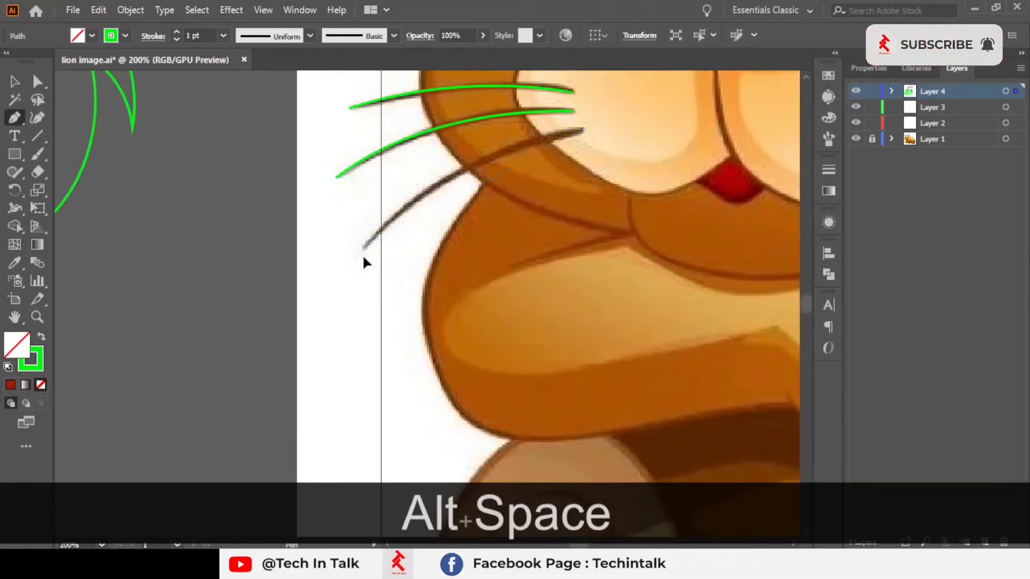
{"action": "left_click_drag", "start_coordinate": [285, 341], "coordinate": [255, 359]}
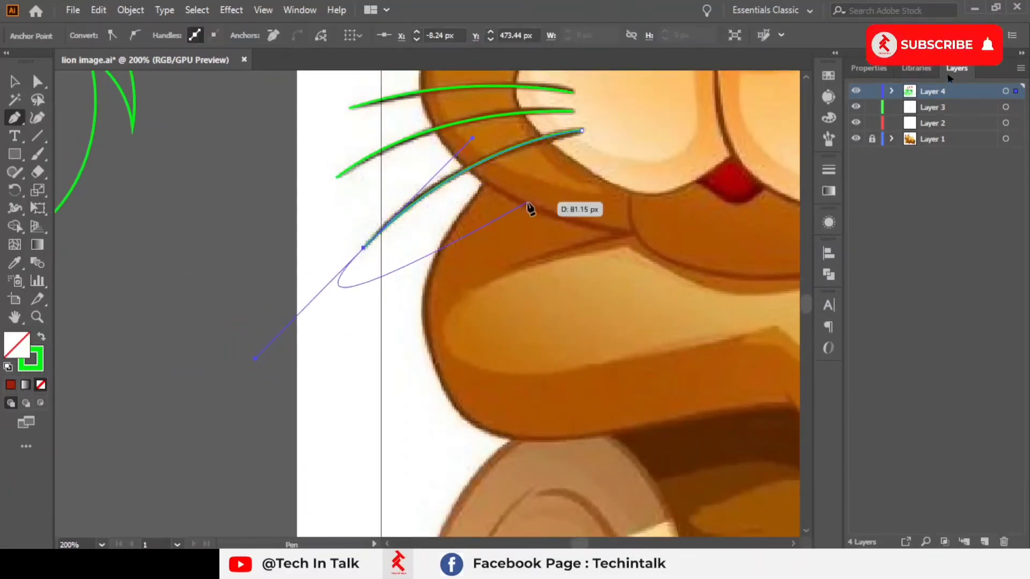
{"action": "key", "text": "Escape"}
Step: Select the three traced whiskers and move them onto the left cheek of the outlined face
{"action": "scroll", "coordinate": [420, 194], "scroll_direction": "down", "scroll_amount": 1}
{"action": "left_click_drag", "start_coordinate": [426, 194], "coordinate": [544, 249]}
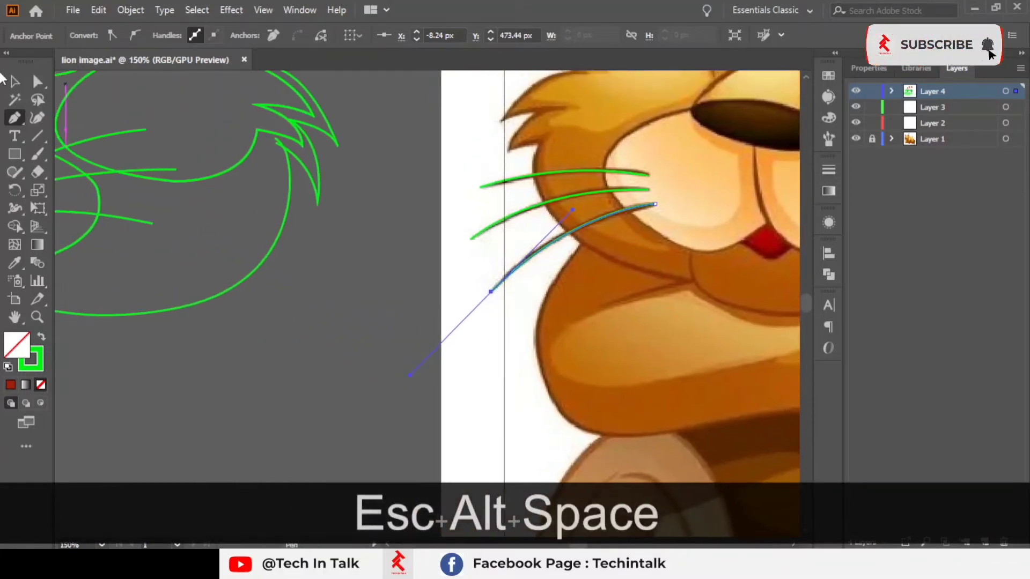
{"action": "left_click", "coordinate": [11, 80]}
{"action": "left_click", "coordinate": [575, 143]}
{"action": "left_click_drag", "start_coordinate": [480, 132], "coordinate": [641, 348]}
{"action": "left_click_drag", "start_coordinate": [507, 308], "coordinate": [806, 333]}
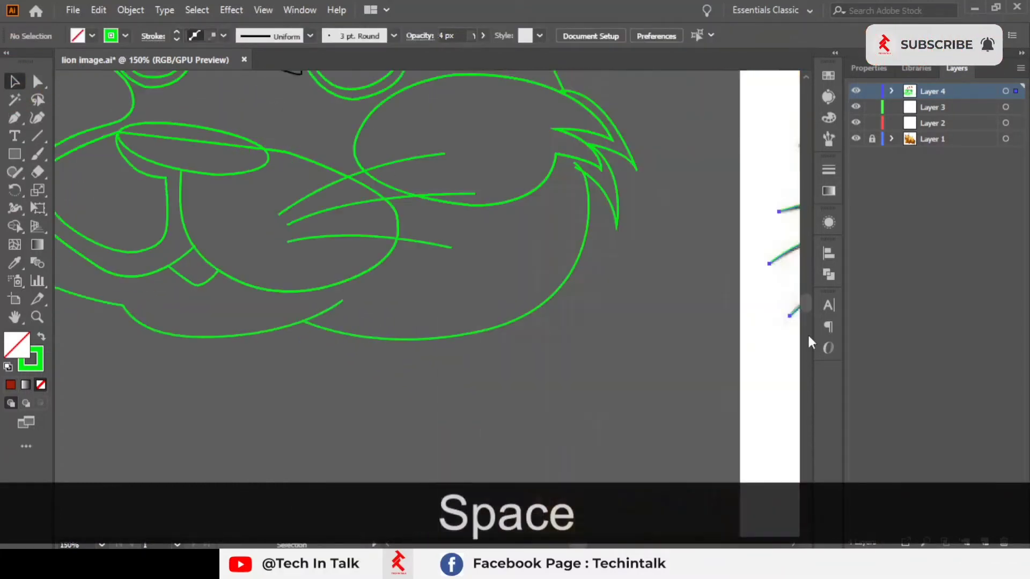
{"action": "scroll", "coordinate": [480, 308], "scroll_direction": "down", "scroll_amount": 2}
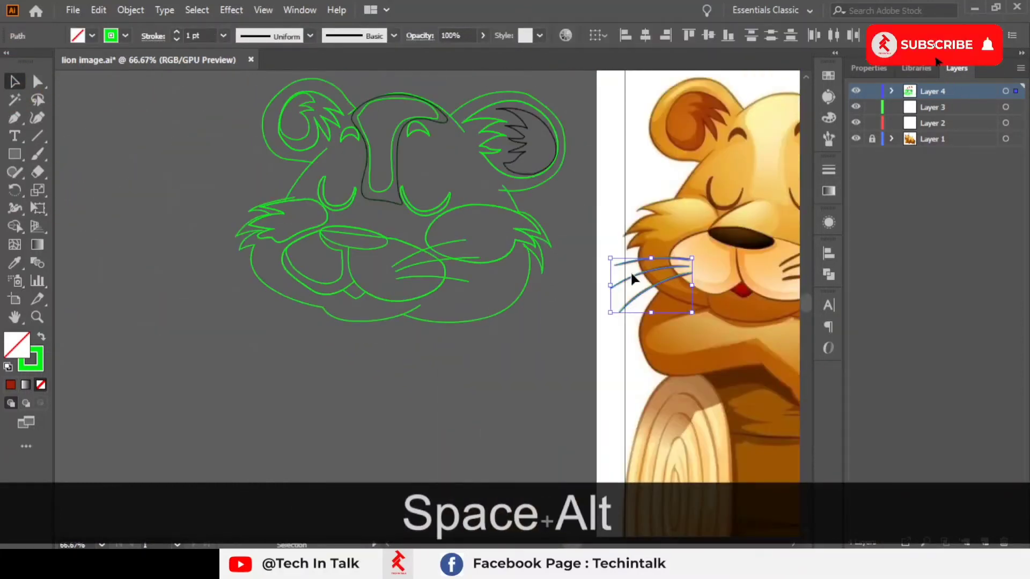
{"action": "left_click_drag", "start_coordinate": [632, 276], "coordinate": [250, 312]}
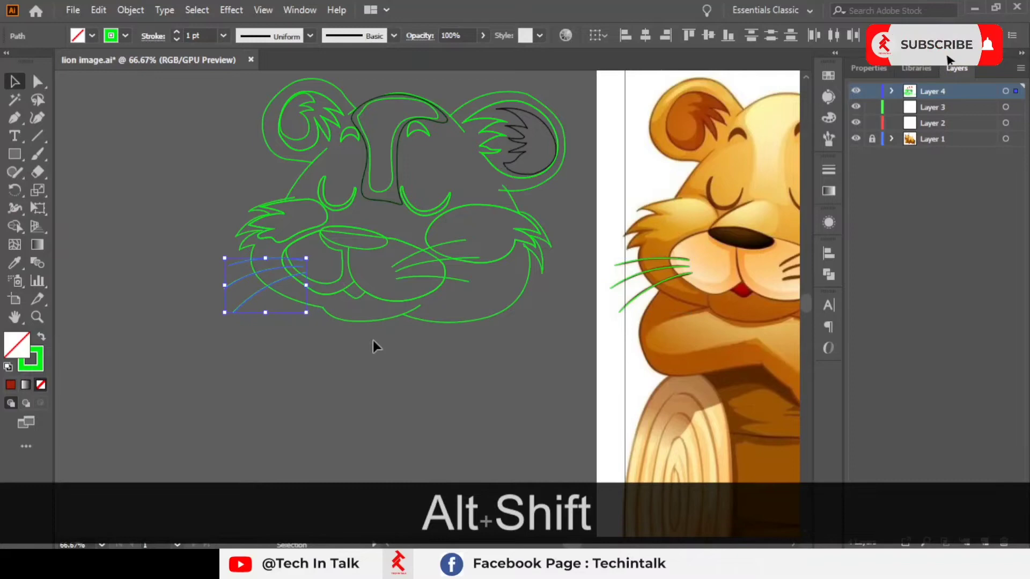
{"action": "left_click", "coordinate": [328, 391]}
{"action": "scroll", "coordinate": [257, 337], "scroll_direction": "up", "scroll_amount": 2}
{"action": "left_click_drag", "start_coordinate": [224, 254], "coordinate": [192, 358]}
{"action": "scroll", "coordinate": [193, 358], "scroll_direction": "down", "scroll_amount": 1}
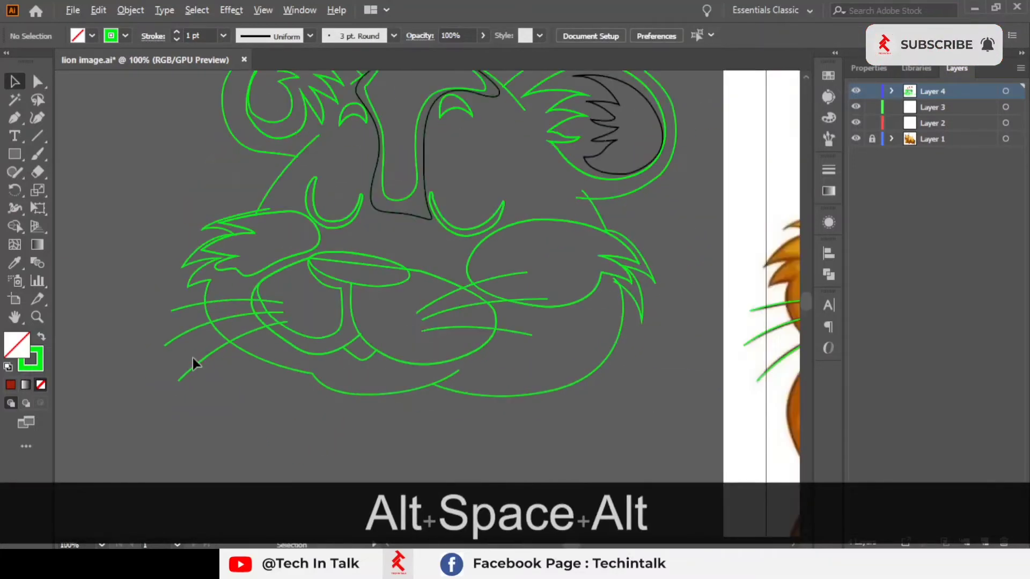
{"action": "scroll", "coordinate": [199, 354], "scroll_direction": "down", "scroll_amount": 1}
{"action": "left_click_drag", "start_coordinate": [374, 269], "coordinate": [317, 269]}
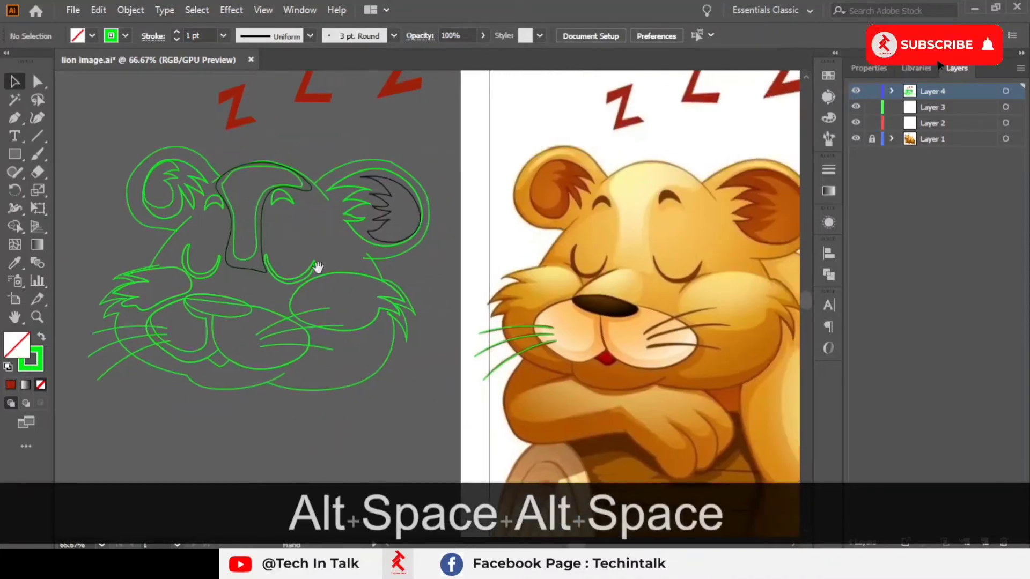
Step: Nudge the nose outline down one step and then back up again
{"action": "left_click", "coordinate": [341, 168]}
{"action": "scroll", "coordinate": [216, 168], "scroll_direction": "up", "scroll_amount": 4}
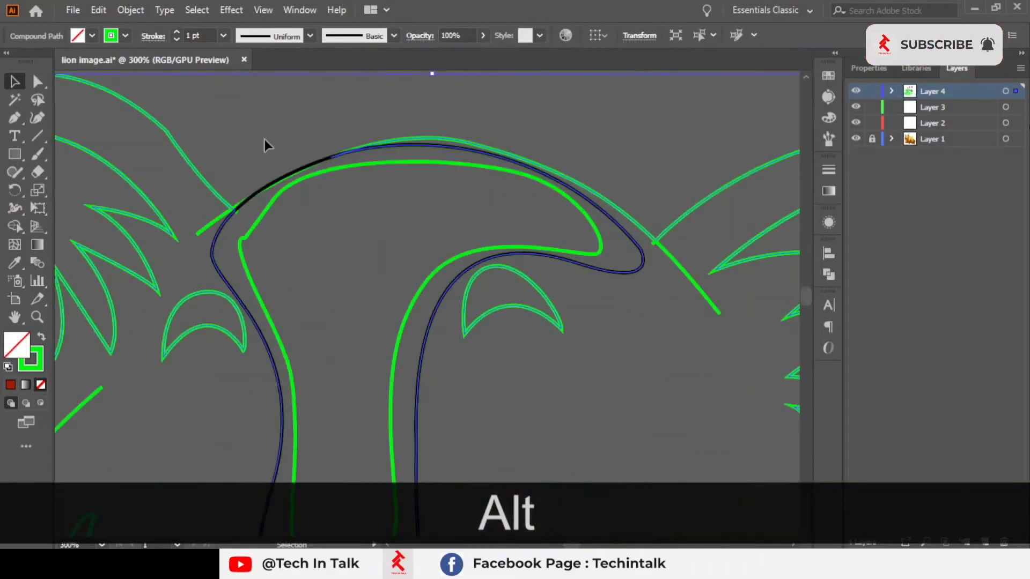
{"action": "left_click", "coordinate": [276, 192]}
{"action": "left_click", "coordinate": [276, 188]}
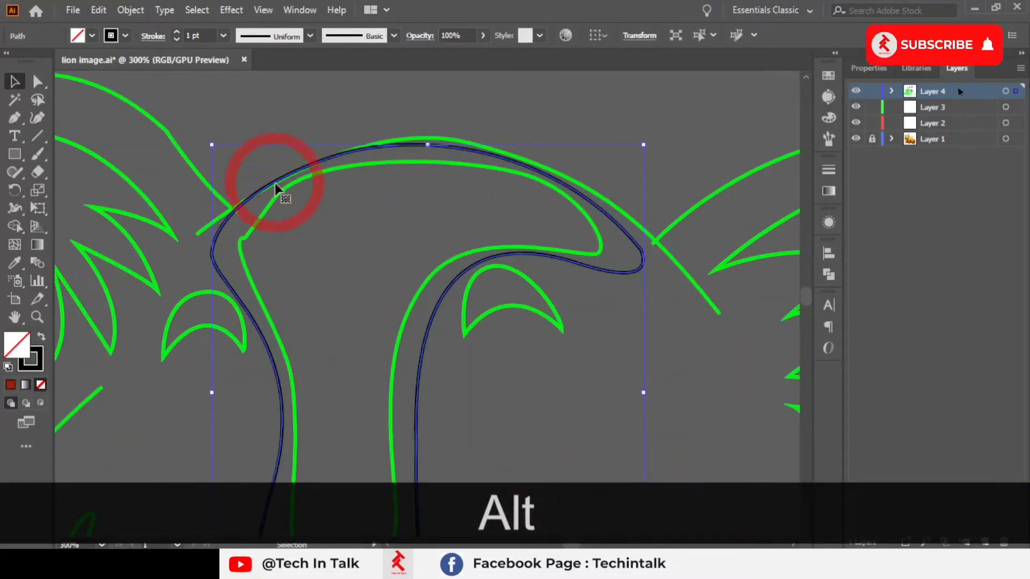
{"action": "key", "text": "Down"}
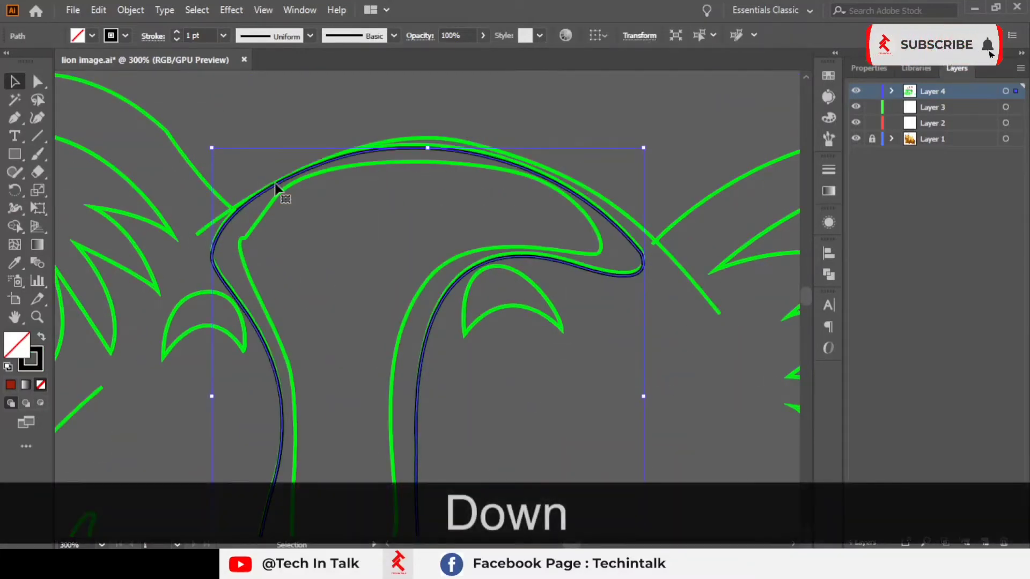
{"action": "left_click", "coordinate": [407, 115]}
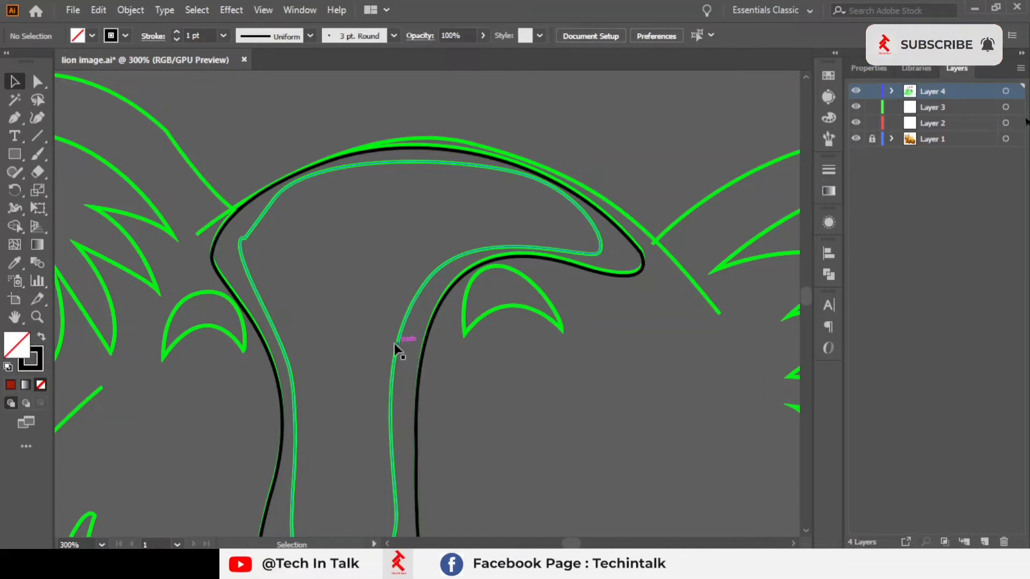
{"action": "key", "text": "alt"}
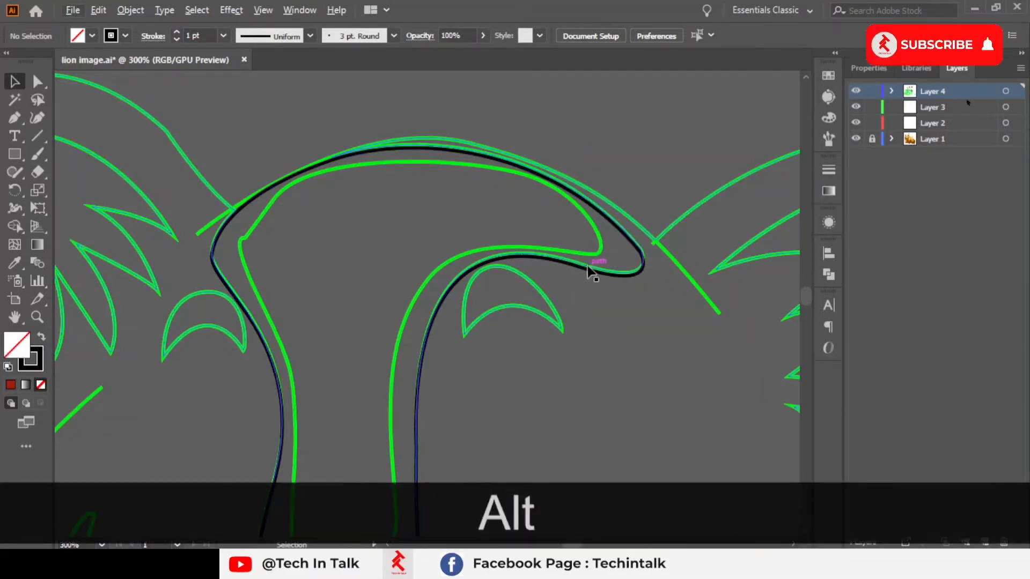
{"action": "left_click", "coordinate": [590, 268]}
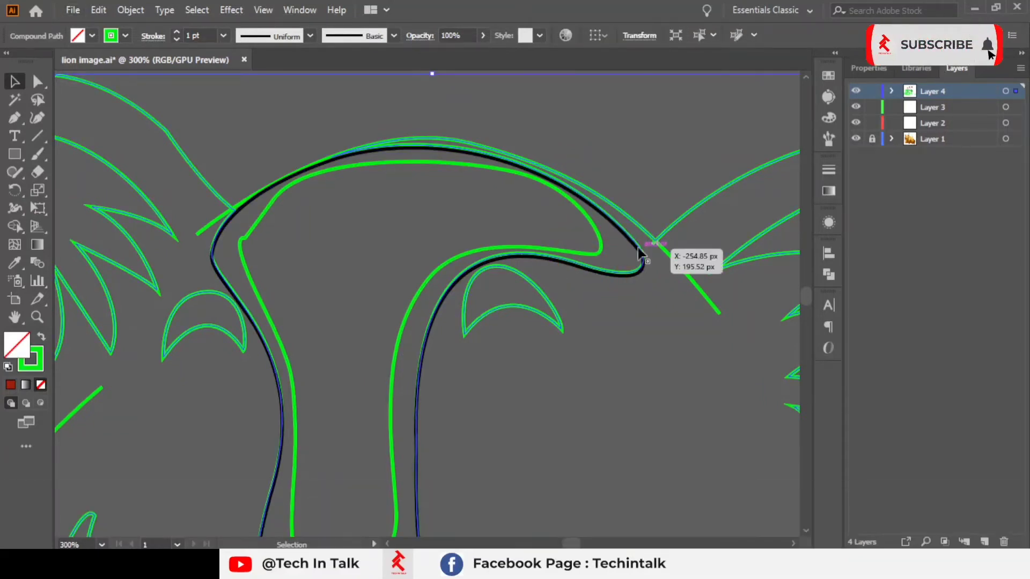
{"action": "left_click", "coordinate": [637, 208]}
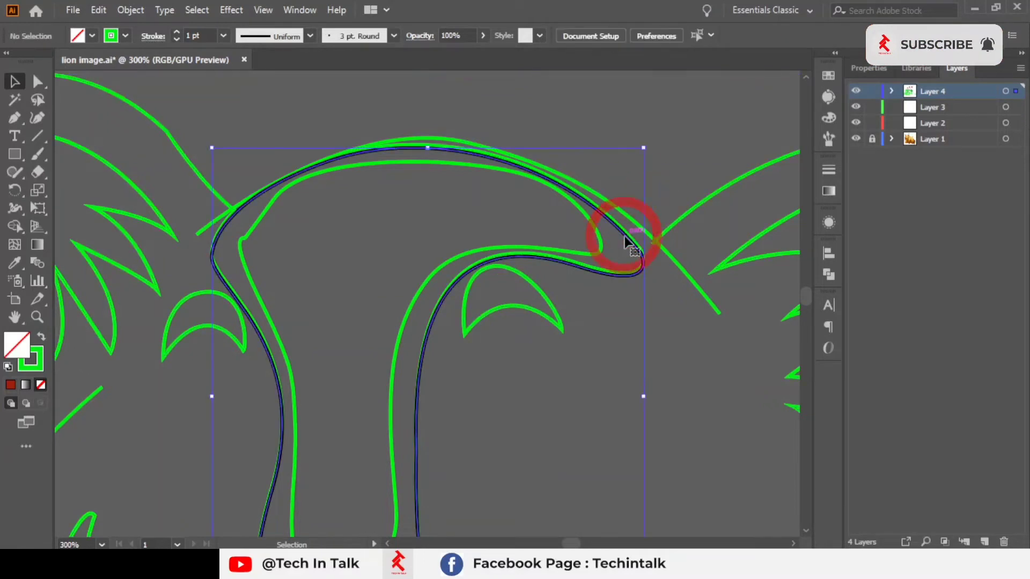
{"action": "key", "text": "Up"}
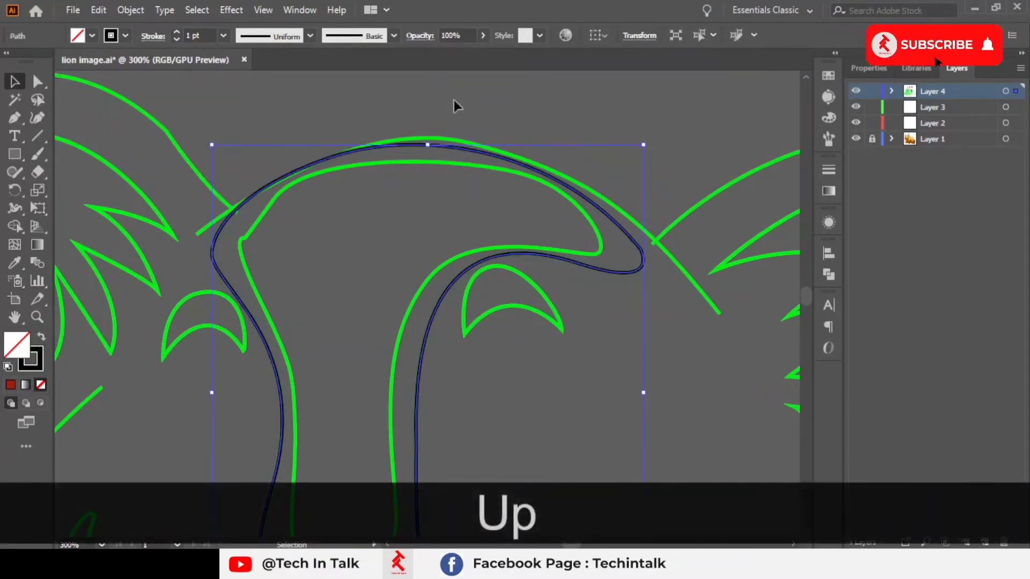
{"action": "left_click", "coordinate": [453, 100]}
Step: Delete the small stray path segment at the junction below the right ear outline
{"action": "scroll", "coordinate": [484, 141], "scroll_direction": "down", "scroll_amount": 3}
{"action": "left_click_drag", "start_coordinate": [443, 167], "coordinate": [344, 160]}
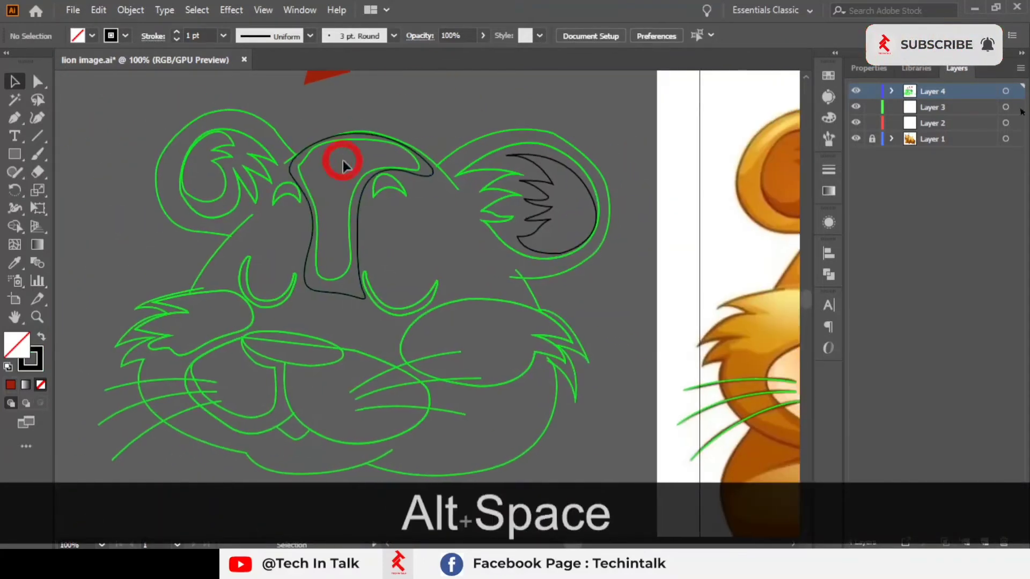
{"action": "scroll", "coordinate": [343, 164], "scroll_direction": "down", "scroll_amount": 2}
{"action": "scroll", "coordinate": [497, 257], "scroll_direction": "up", "scroll_amount": 3}
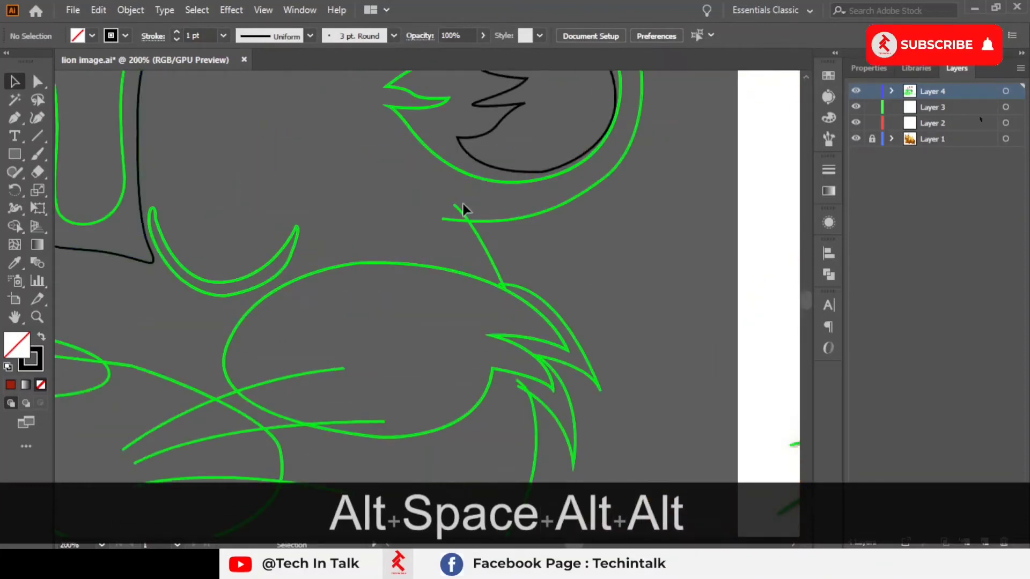
{"action": "scroll", "coordinate": [458, 207], "scroll_direction": "up", "scroll_amount": 2}
{"action": "left_click", "coordinate": [460, 210]}
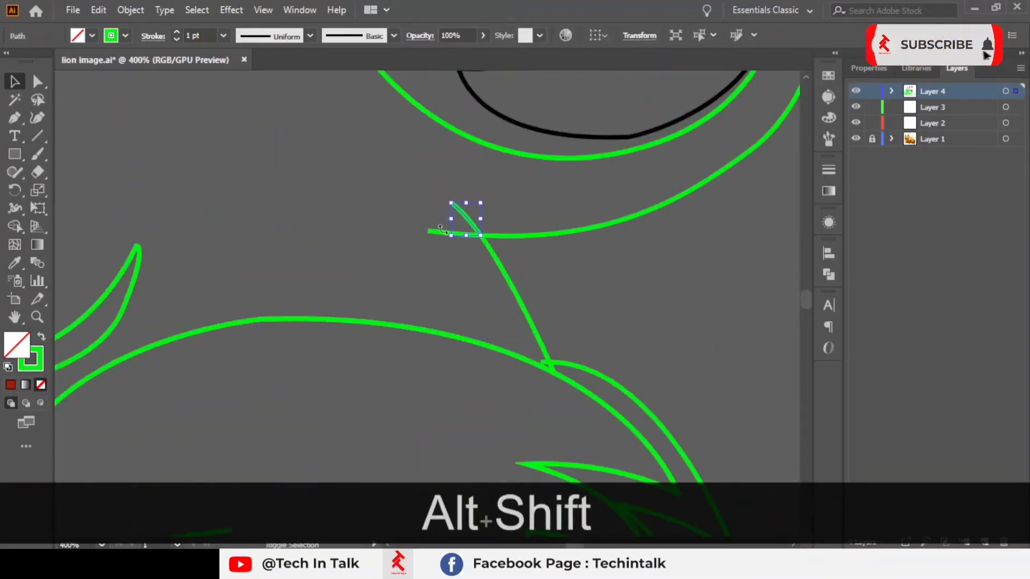
{"action": "key", "text": "alt+shift+Delete"}
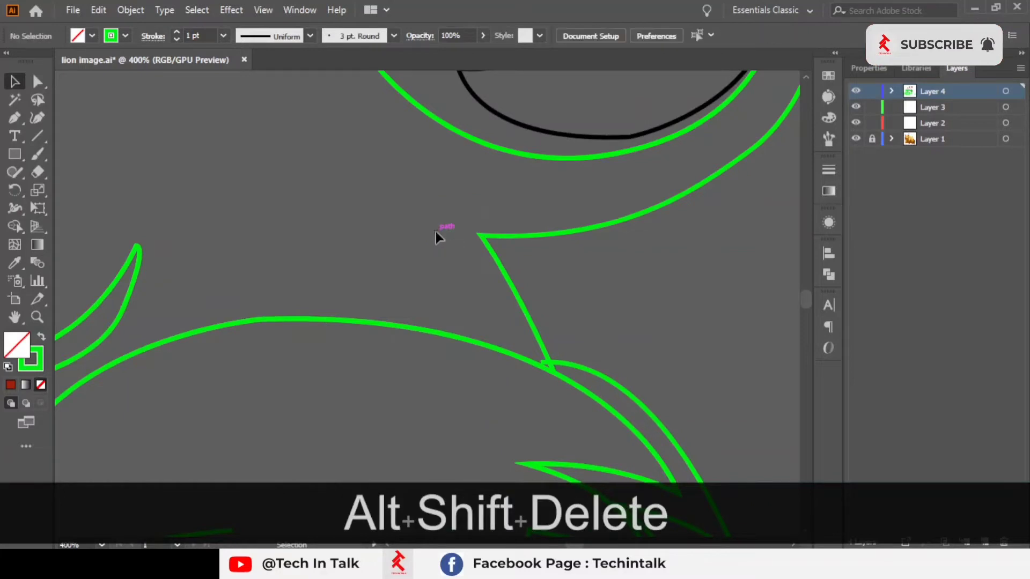
Step: Select the traced face compound path and fill it by sampling the reference lion's orange fur with the Eyedropper
{"action": "scroll", "coordinate": [422, 311], "scroll_direction": "down", "scroll_amount": 3}
{"action": "left_click_drag", "start_coordinate": [422, 310], "coordinate": [321, 193]}
{"action": "scroll", "coordinate": [410, 263], "scroll_direction": "down", "scroll_amount": 1}
{"action": "left_click", "coordinate": [430, 253]}
{"action": "left_click_drag", "start_coordinate": [306, 255], "coordinate": [444, 254]}
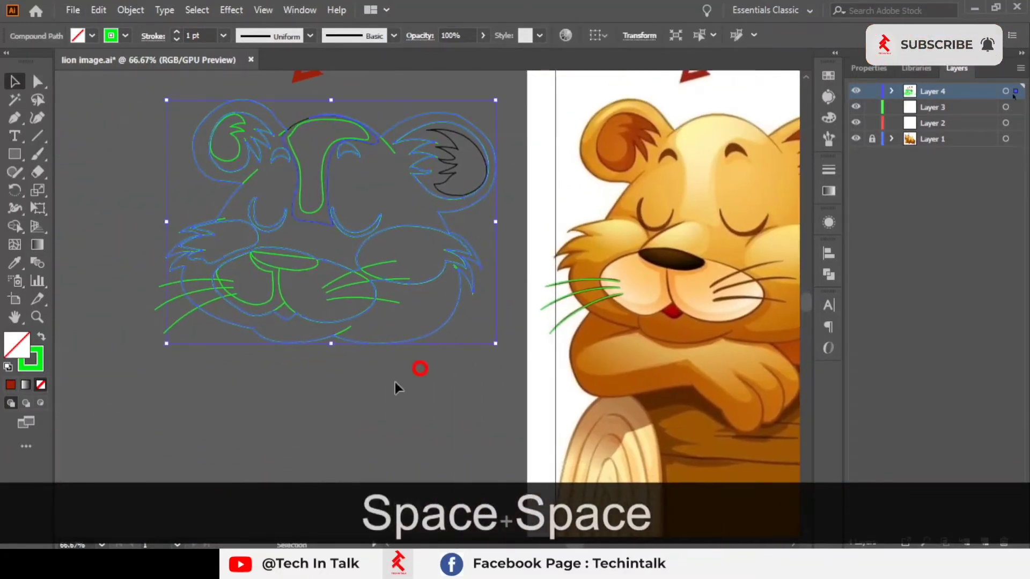
{"action": "left_click", "coordinate": [396, 381]}
{"action": "left_click", "coordinate": [382, 344]}
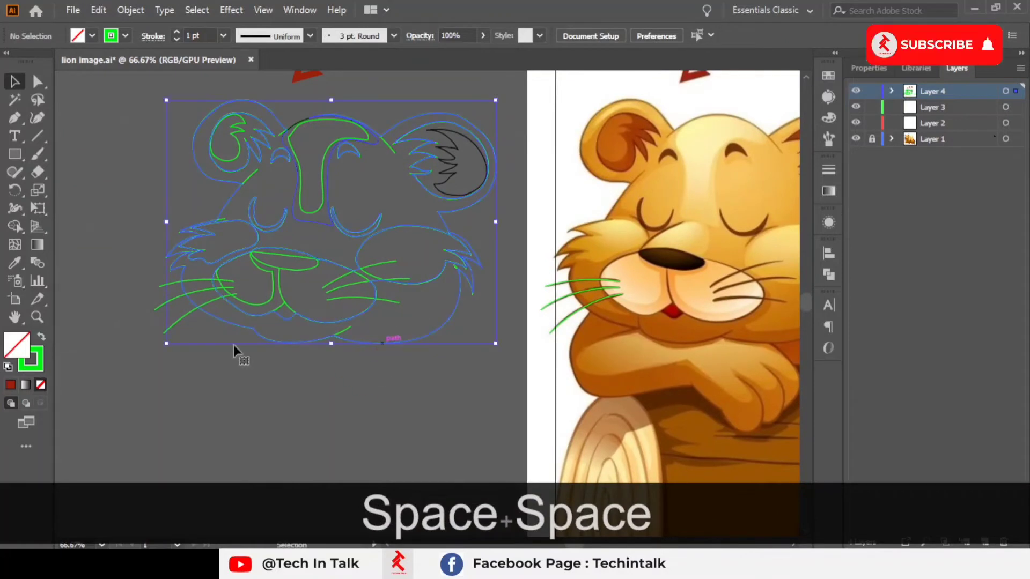
{"action": "left_click", "coordinate": [14, 264]}
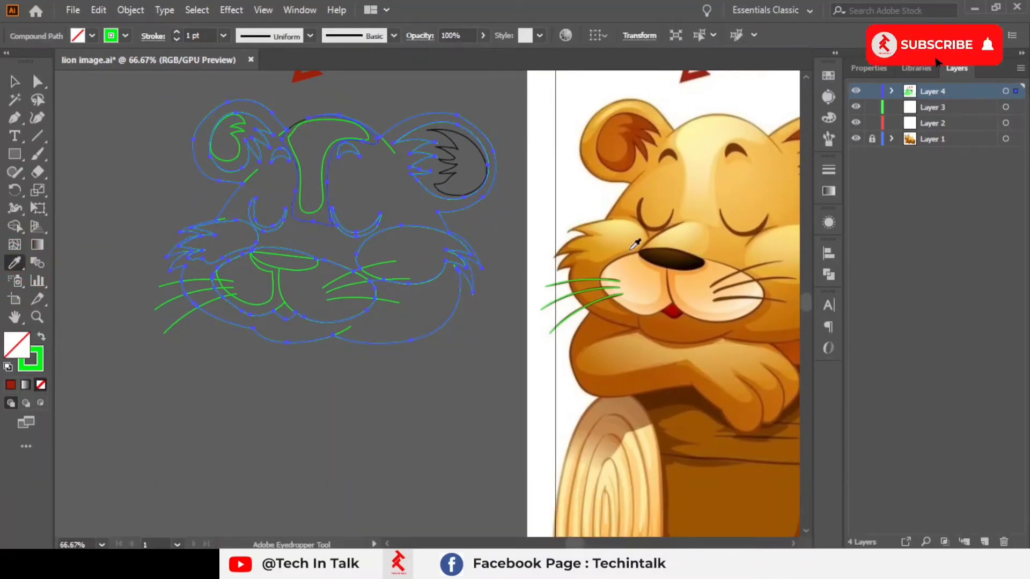
{"action": "left_click", "coordinate": [624, 200]}
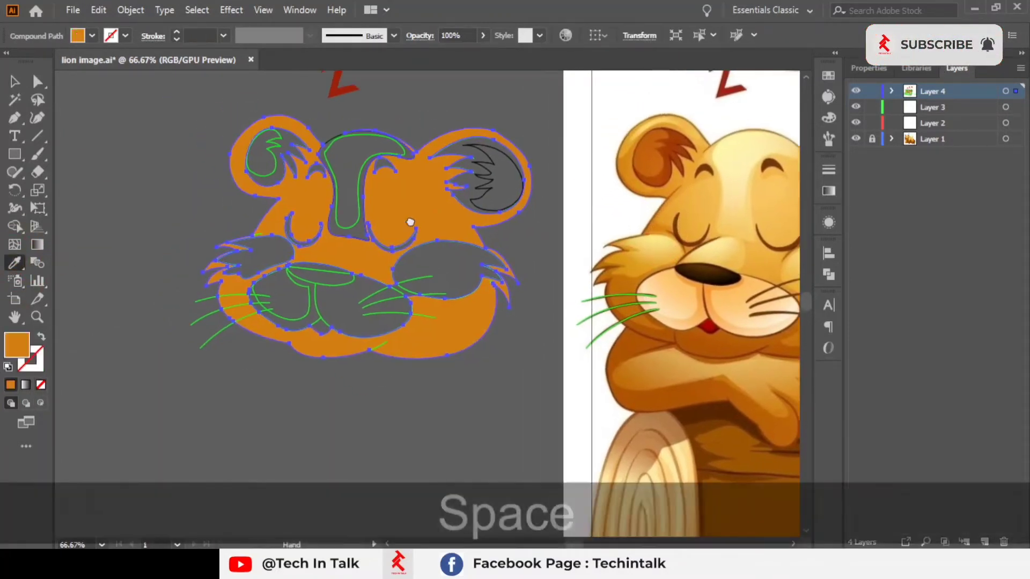
Step: Resample the face fill from the reference lion's cheek fur with the Eyedropper, then deselect
{"action": "left_click_drag", "start_coordinate": [382, 204], "coordinate": [417, 218]}
{"action": "left_click", "coordinate": [647, 271]}
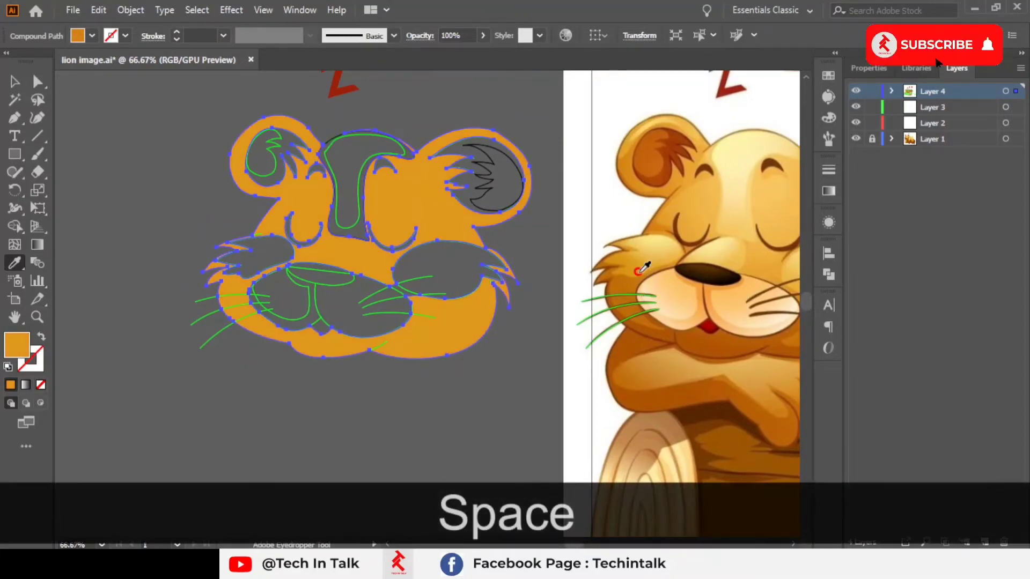
{"action": "left_click", "coordinate": [618, 279]}
{"action": "scroll", "coordinate": [619, 279], "scroll_direction": "up", "scroll_amount": 1}
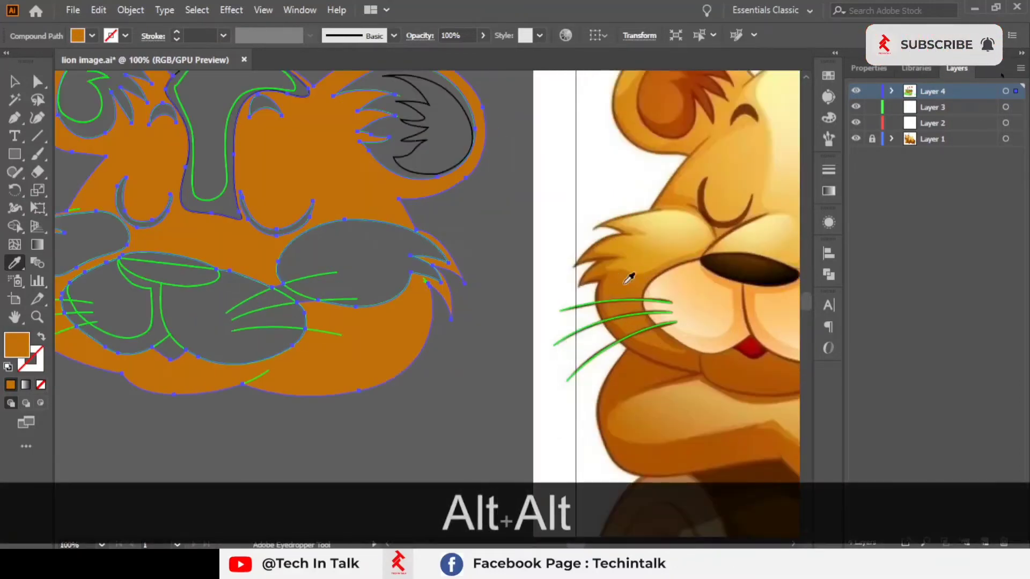
{"action": "scroll", "coordinate": [620, 279], "scroll_direction": "down", "scroll_amount": 2}
{"action": "left_click_drag", "start_coordinate": [625, 282], "coordinate": [434, 306]}
{"action": "left_click", "coordinate": [14, 82]}
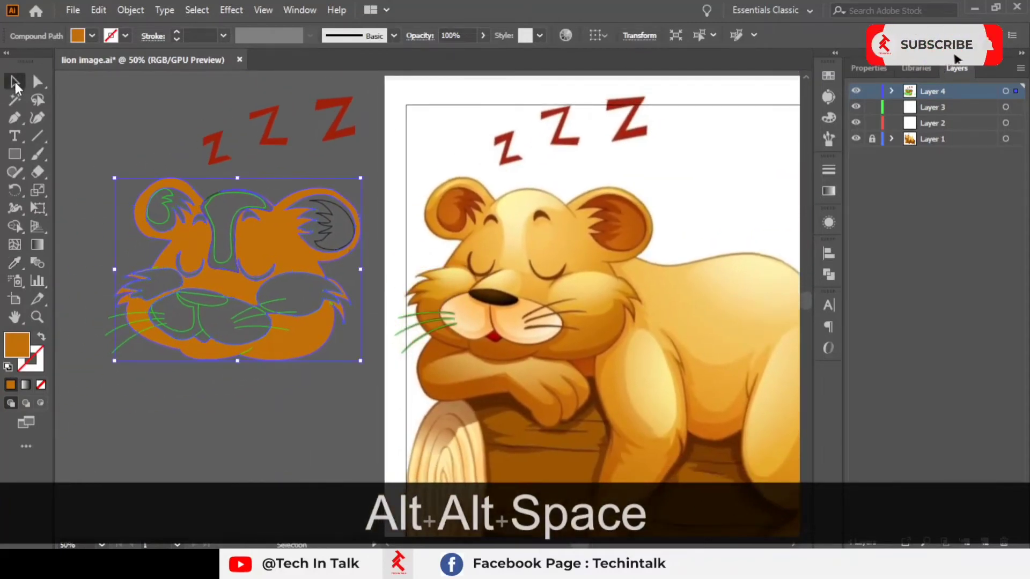
{"action": "scroll", "coordinate": [246, 185], "scroll_direction": "down", "scroll_amount": 2}
{"action": "left_click", "coordinate": [435, 185]}
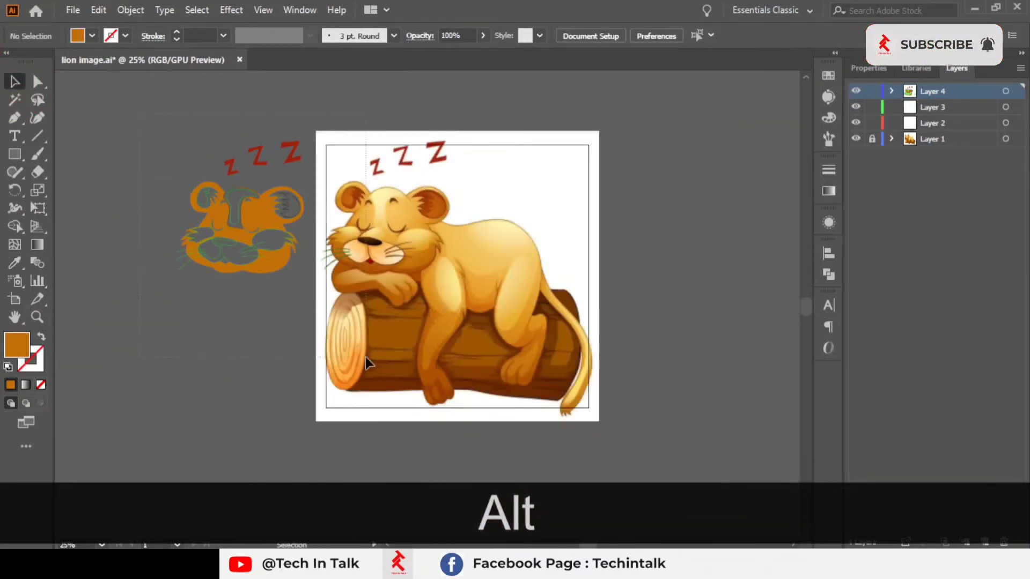
Step: Extend the artboard's left edge to enclose the traced face, about 1733 px wide
{"action": "left_click_drag", "start_coordinate": [408, 267], "coordinate": [558, 261]}
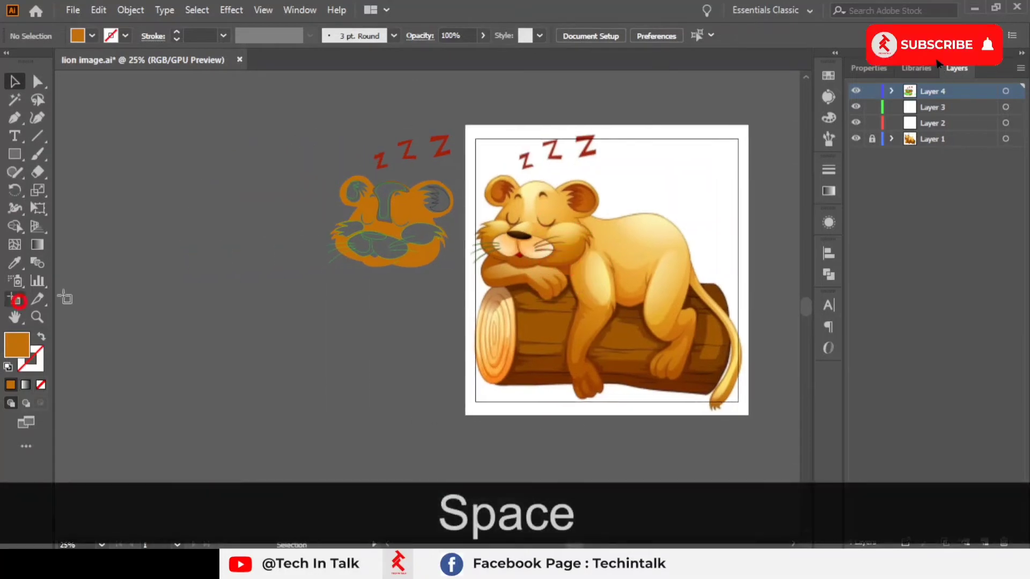
{"action": "left_click", "coordinate": [19, 301]}
{"action": "left_click_drag", "start_coordinate": [474, 270], "coordinate": [282, 272]}
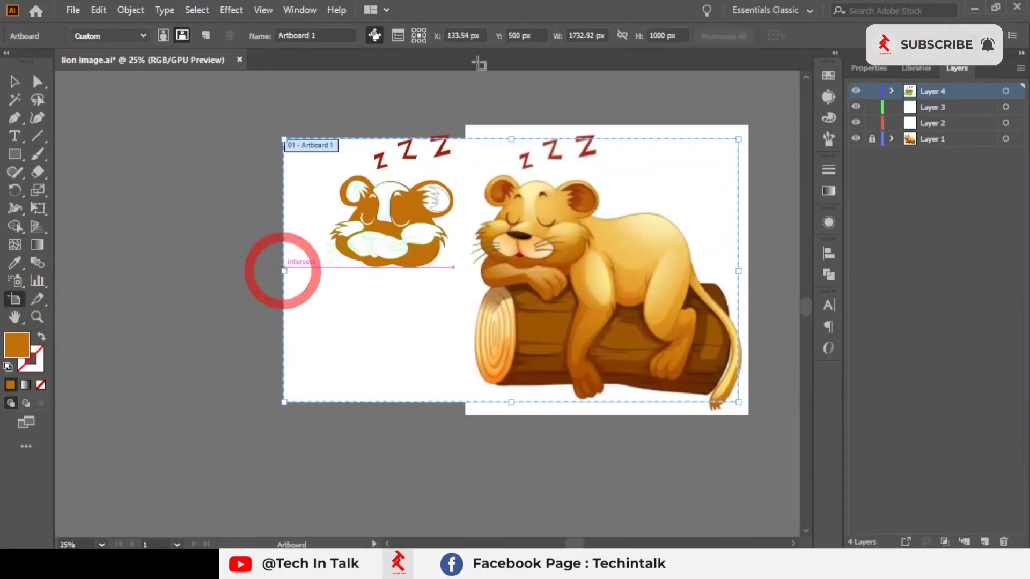
{"action": "left_click", "coordinate": [16, 82]}
Step: Reselect the face and resample its fill from the reference lion's forehead fur with the Eyedropper
{"action": "left_click", "coordinate": [231, 153]}
{"action": "scroll", "coordinate": [504, 240], "scroll_direction": "up", "scroll_amount": 2}
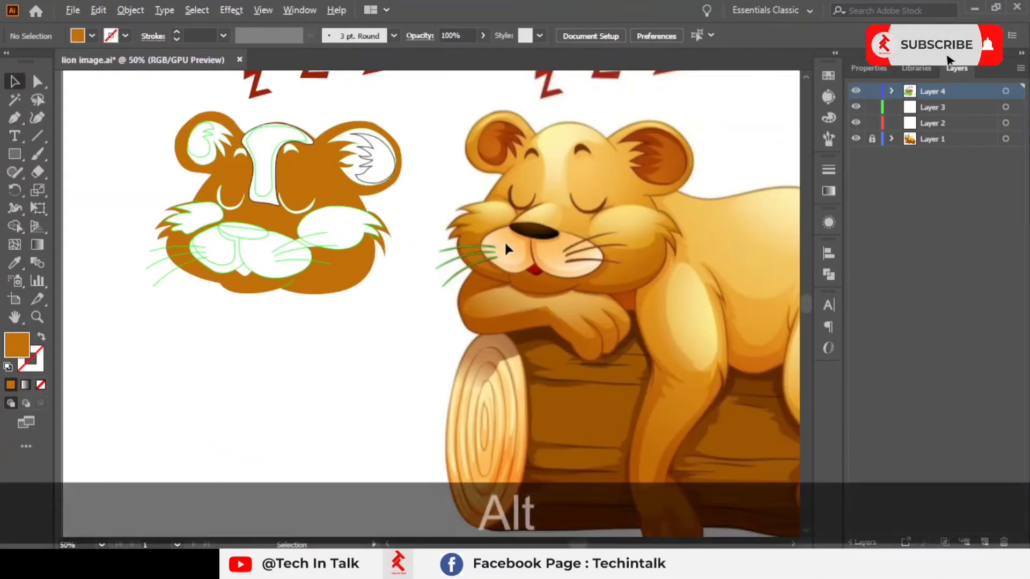
{"action": "left_click_drag", "start_coordinate": [402, 263], "coordinate": [456, 333]}
{"action": "scroll", "coordinate": [419, 338], "scroll_direction": "up", "scroll_amount": 2}
{"action": "scroll", "coordinate": [420, 337], "scroll_direction": "down", "scroll_amount": 1}
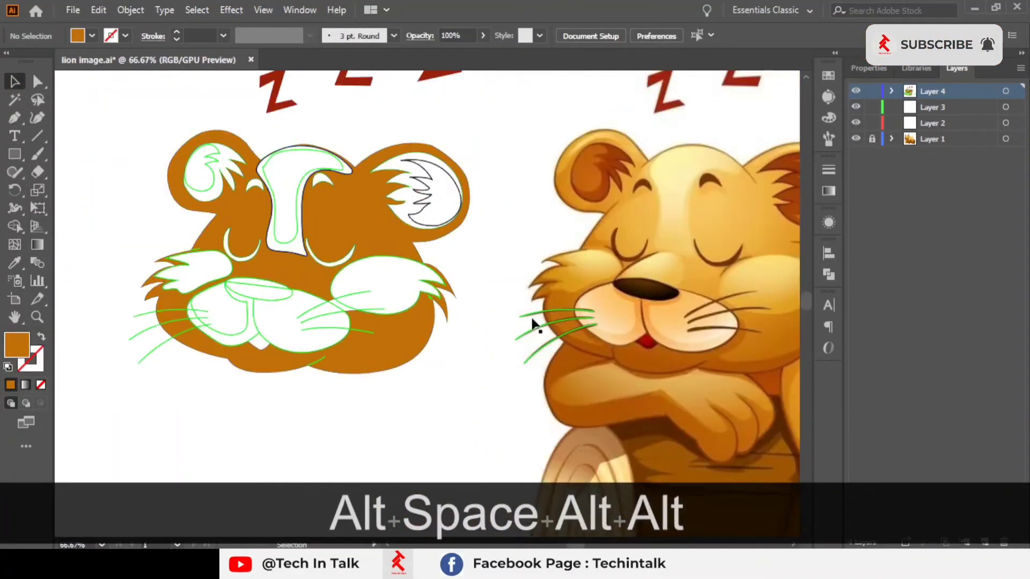
{"action": "left_click_drag", "start_coordinate": [535, 321], "coordinate": [510, 293]}
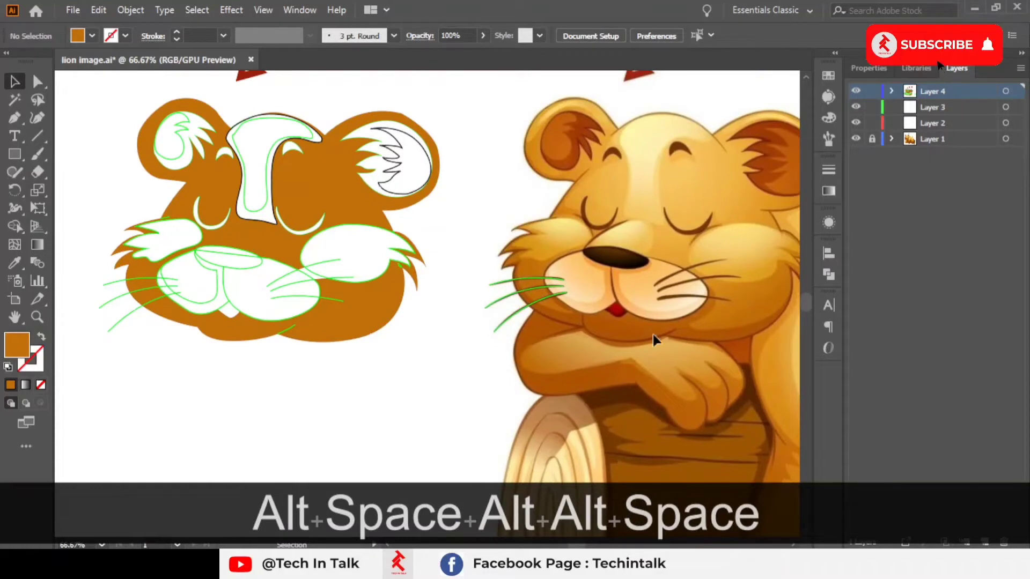
{"action": "left_click", "coordinate": [358, 186]}
{"action": "left_click", "coordinate": [14, 263]}
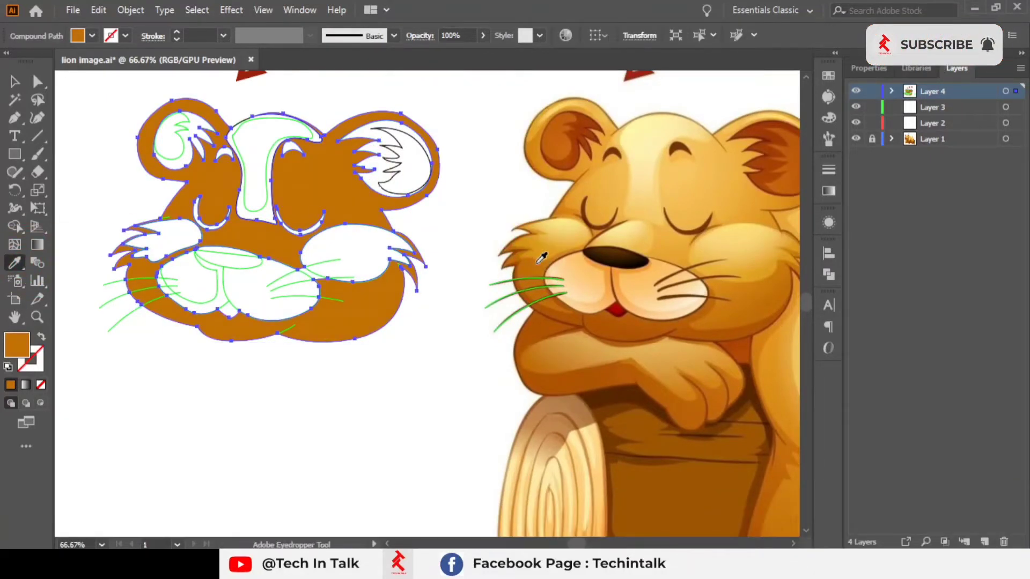
{"action": "left_click", "coordinate": [523, 285]}
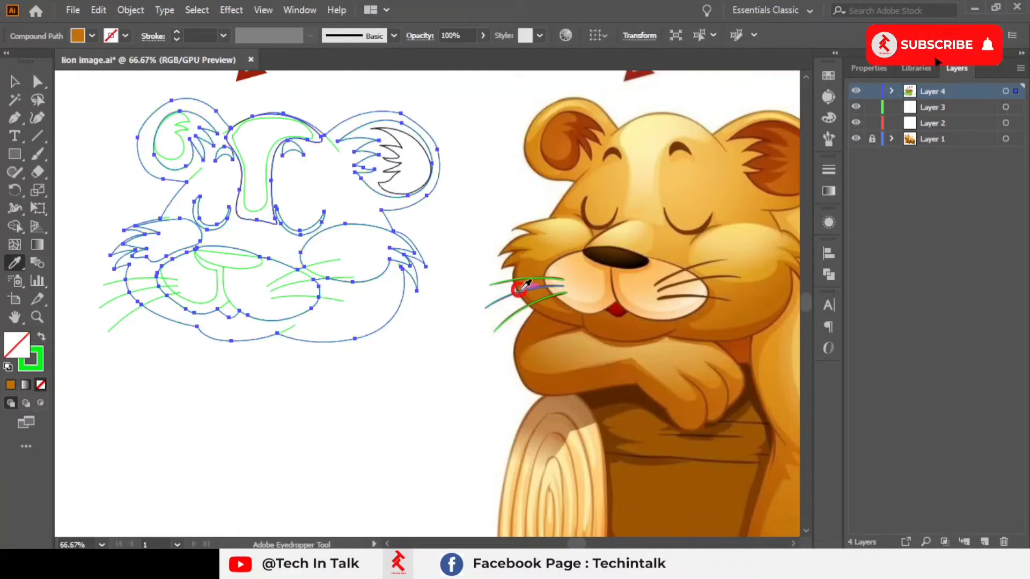
{"action": "left_click", "coordinate": [563, 316]}
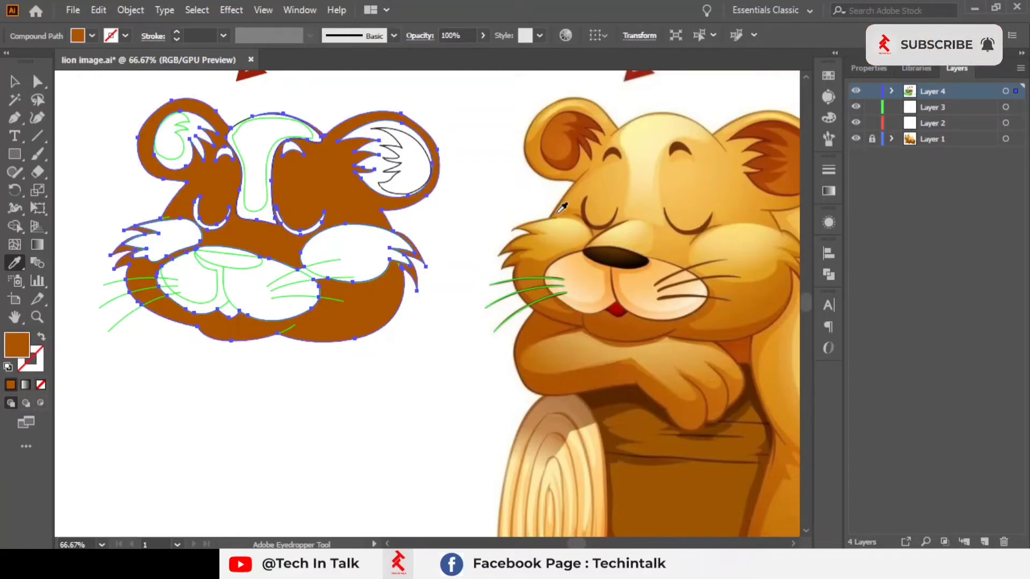
{"action": "left_click", "coordinate": [559, 210]}
{"action": "key", "text": "space"}
{"action": "left_click_drag", "start_coordinate": [349, 265], "coordinate": [393, 275]}
{"action": "left_click", "coordinate": [17, 85]}
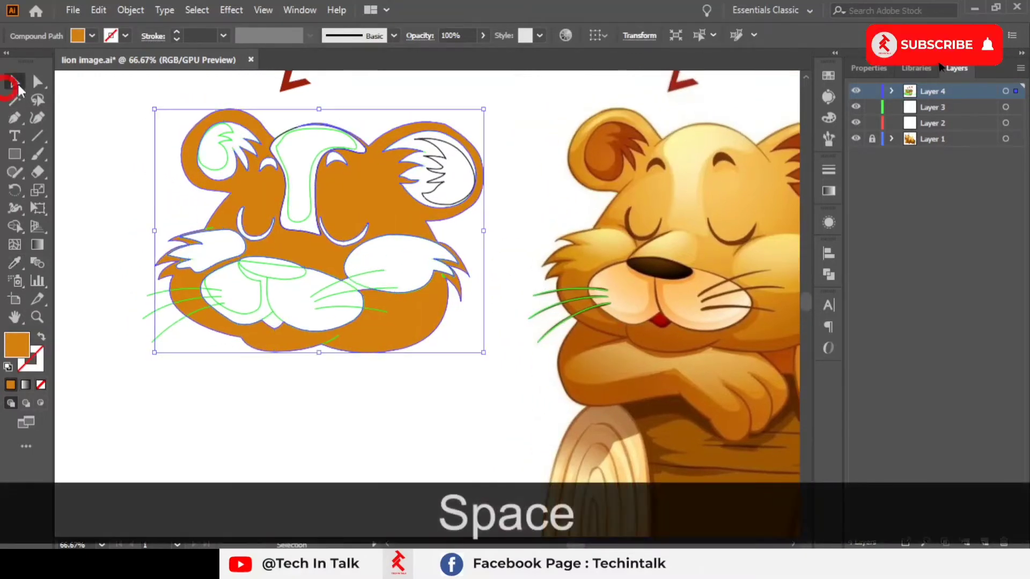
Step: With the Shape Builder, merge the left ear's inner region into the orange face shape
{"action": "left_click", "coordinate": [116, 119]}
{"action": "key", "text": "space"}
{"action": "left_click_drag", "start_coordinate": [199, 143], "coordinate": [200, 171]}
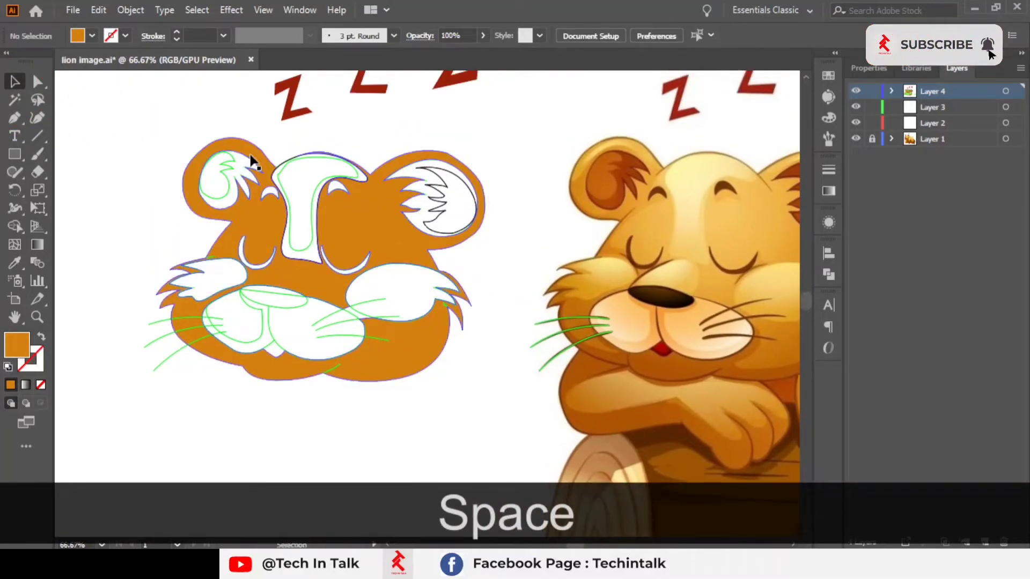
{"action": "left_click", "coordinate": [246, 159]}
{"action": "scroll", "coordinate": [217, 179], "scroll_direction": "up", "scroll_amount": 3}
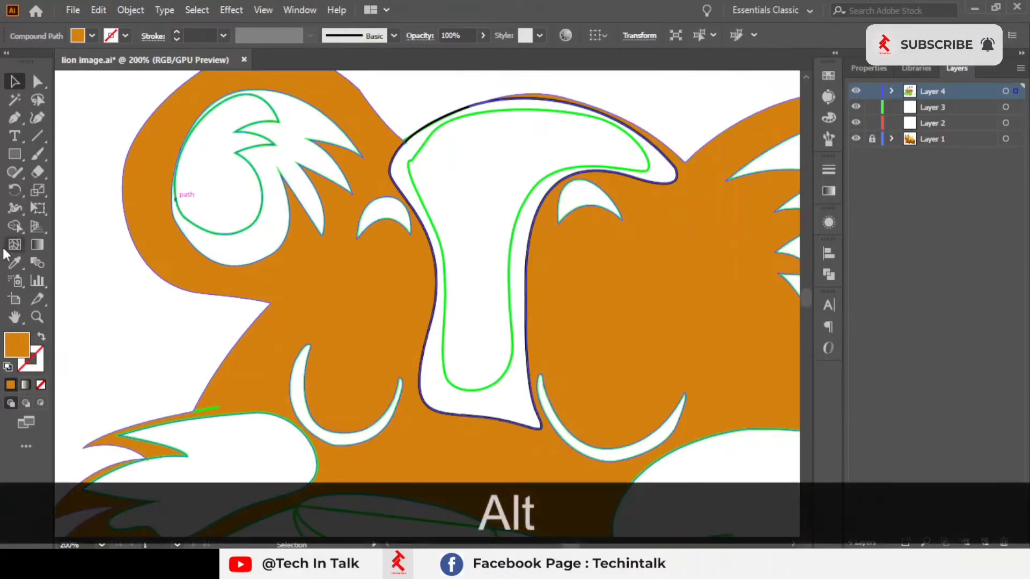
{"action": "left_click", "coordinate": [15, 225]}
{"action": "left_click", "coordinate": [293, 130]}
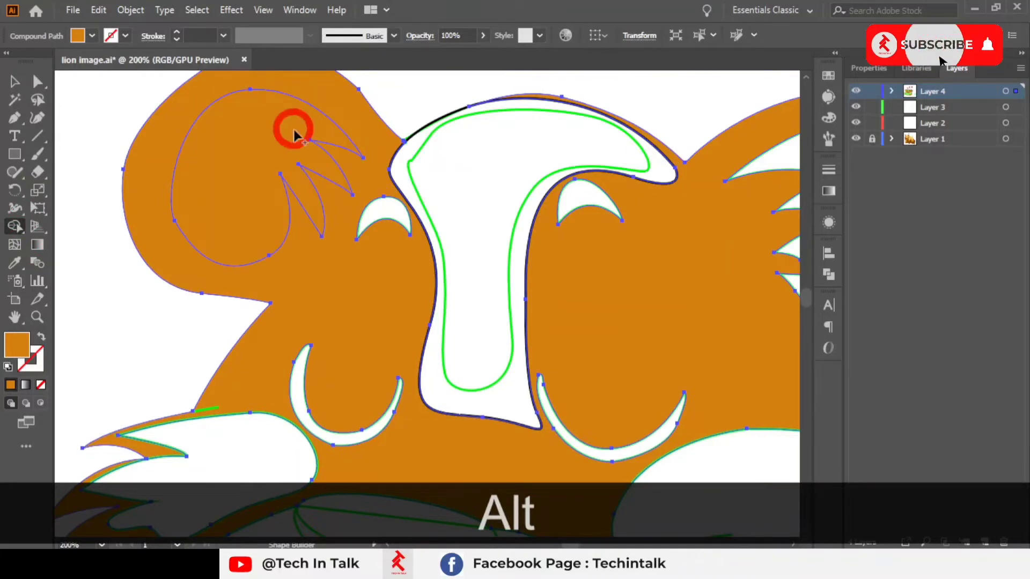
{"action": "key", "text": "space"}
{"action": "left_click_drag", "start_coordinate": [294, 130], "coordinate": [269, 153]}
{"action": "left_click", "coordinate": [15, 81]}
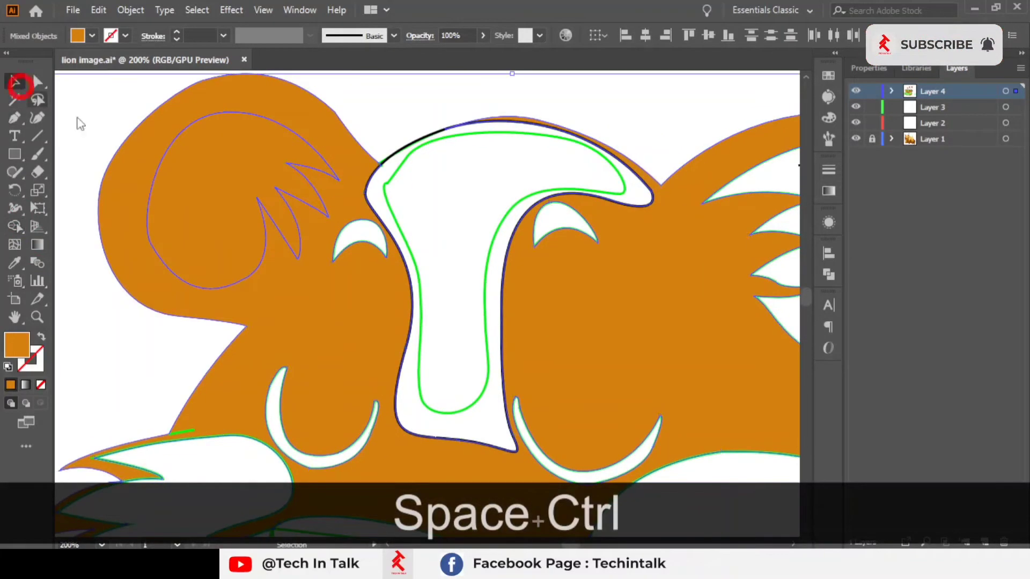
Step: Select the left ear's outer path and send it to the back
{"action": "left_click", "coordinate": [295, 148]}
{"action": "left_click", "coordinate": [471, 104]}
{"action": "left_click", "coordinate": [241, 199]}
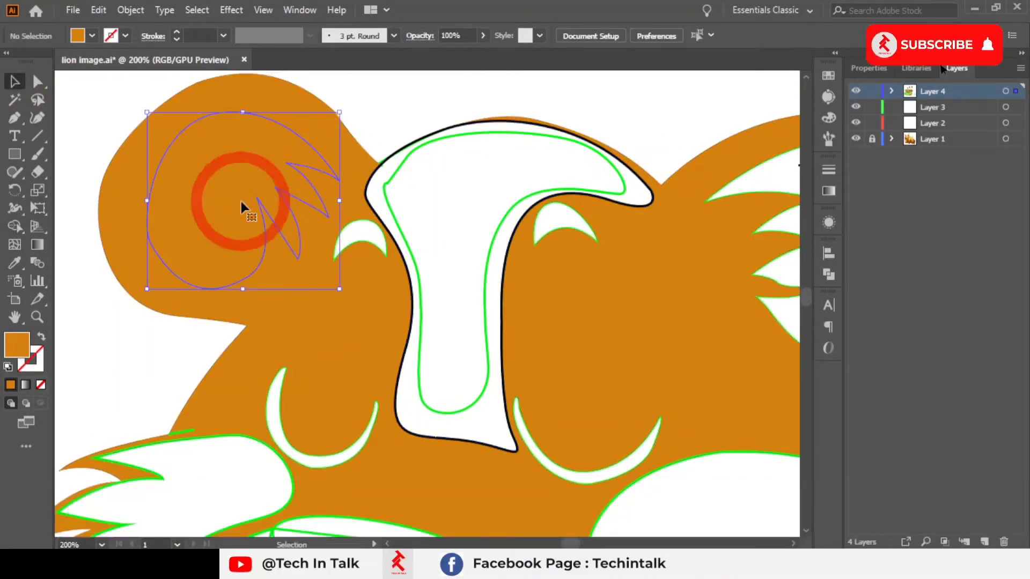
{"action": "right_click", "coordinate": [241, 199]}
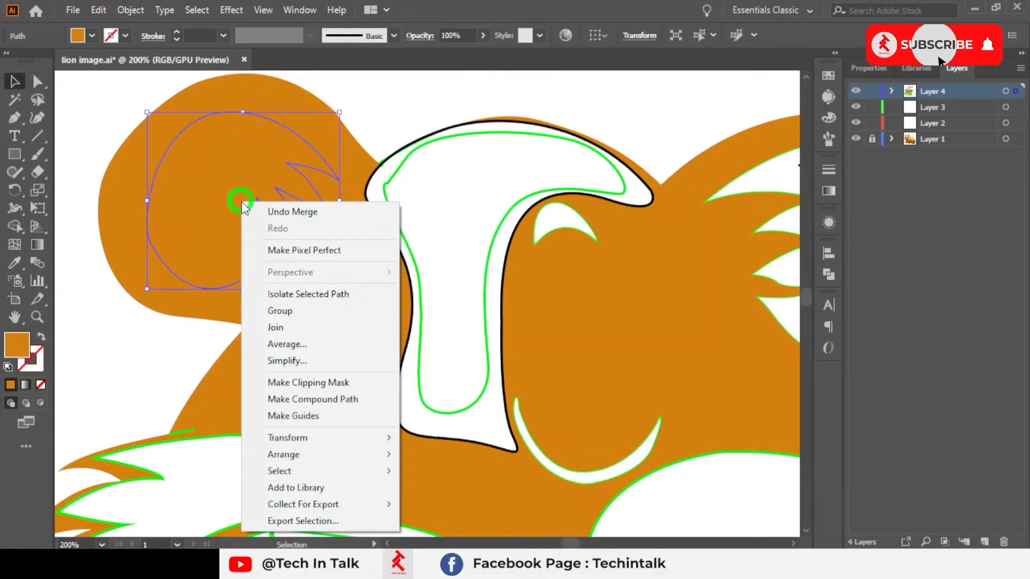
{"action": "left_click", "coordinate": [359, 453]}
{"action": "left_click", "coordinate": [486, 505]}
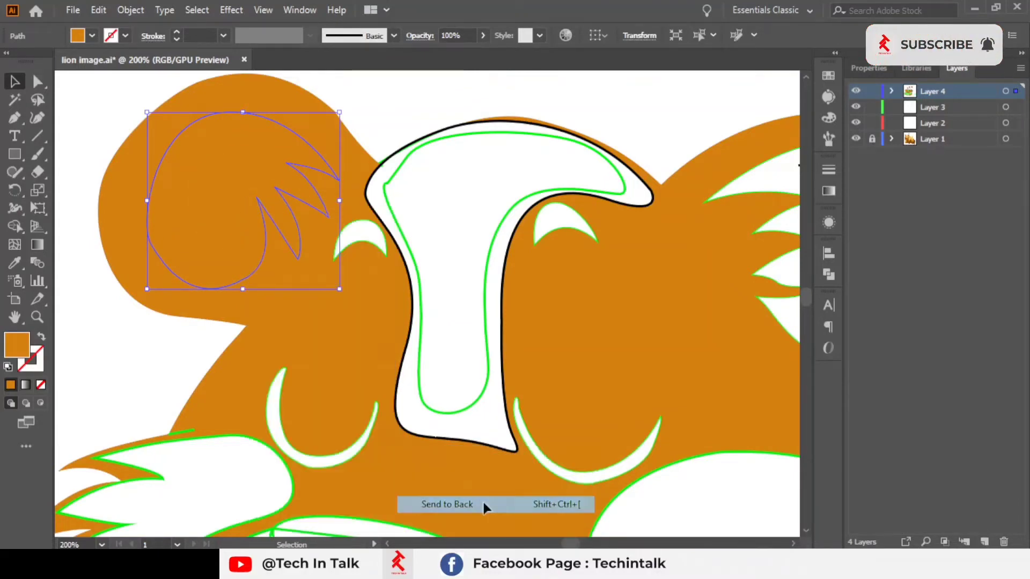
Step: Fill the left ear's shapes with dark and light browns sampled from the reference lion's ear using the Eyedropper
{"action": "scroll", "coordinate": [398, 165], "scroll_direction": "down", "scroll_amount": 1}
{"action": "scroll", "coordinate": [340, 269], "scroll_direction": "down", "scroll_amount": 3}
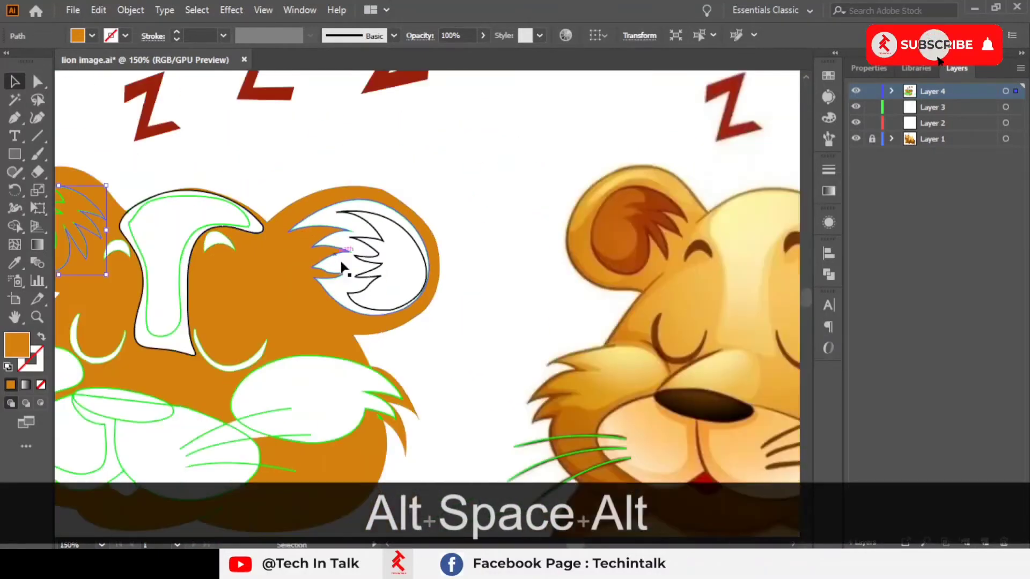
{"action": "scroll", "coordinate": [559, 254], "scroll_direction": "up", "scroll_amount": 3}
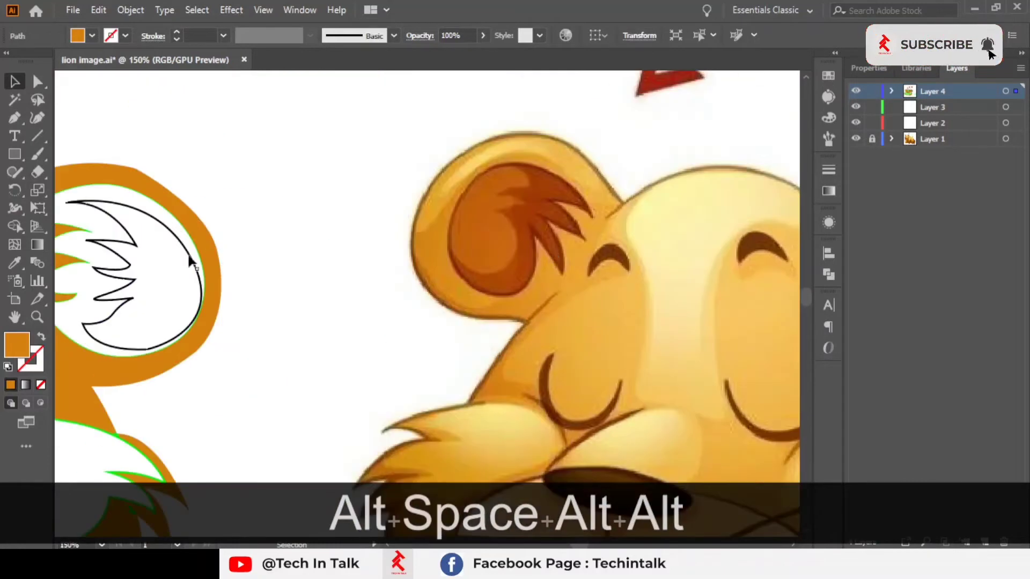
{"action": "left_click", "coordinate": [14, 262]}
{"action": "left_click", "coordinate": [528, 202]}
{"action": "left_click_drag", "start_coordinate": [495, 276], "coordinate": [965, 300]}
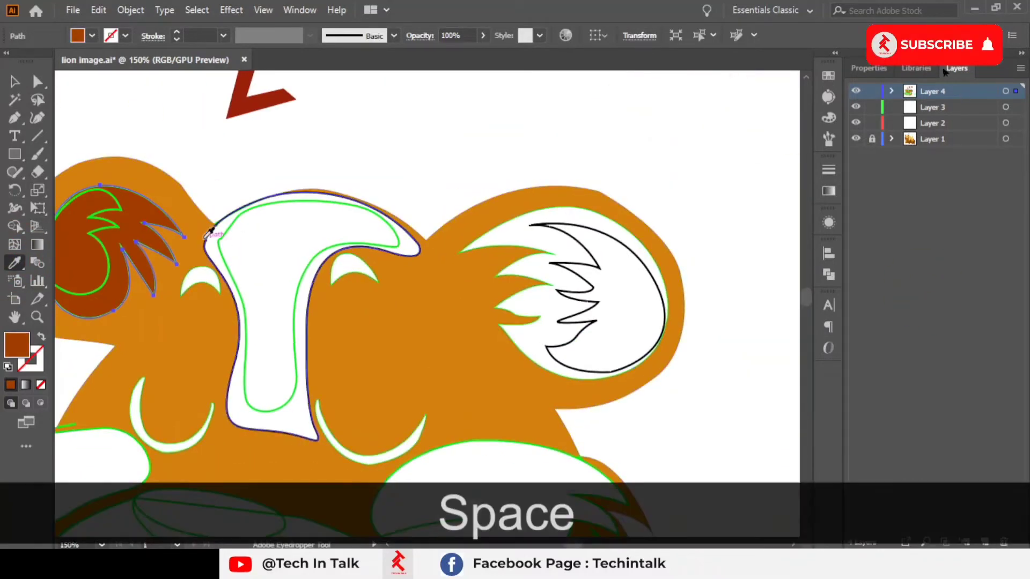
{"action": "left_click_drag", "start_coordinate": [628, 237], "coordinate": [225, 236]}
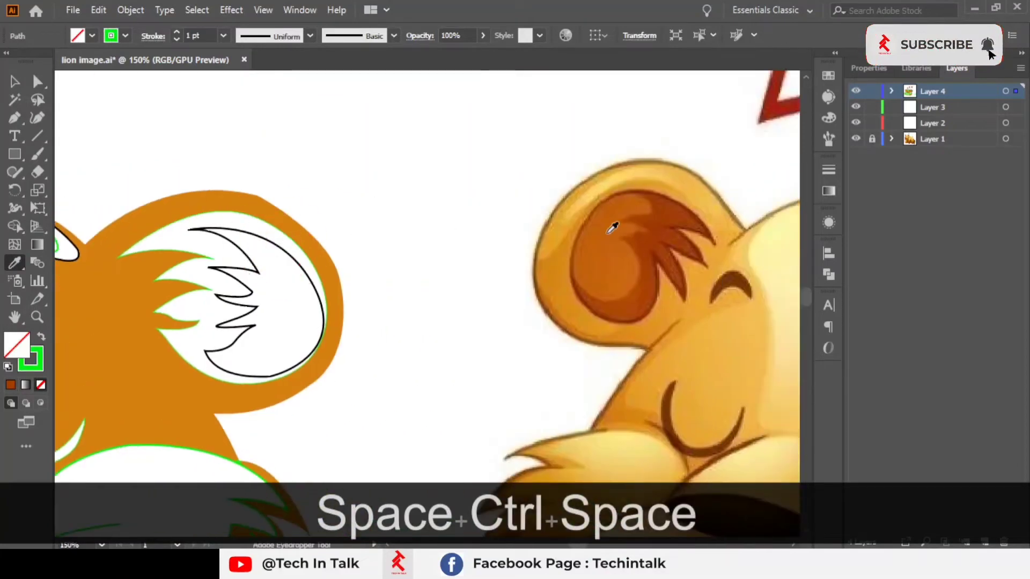
{"action": "left_click", "coordinate": [610, 230]}
{"action": "left_click_drag", "start_coordinate": [453, 275], "coordinate": [674, 275]}
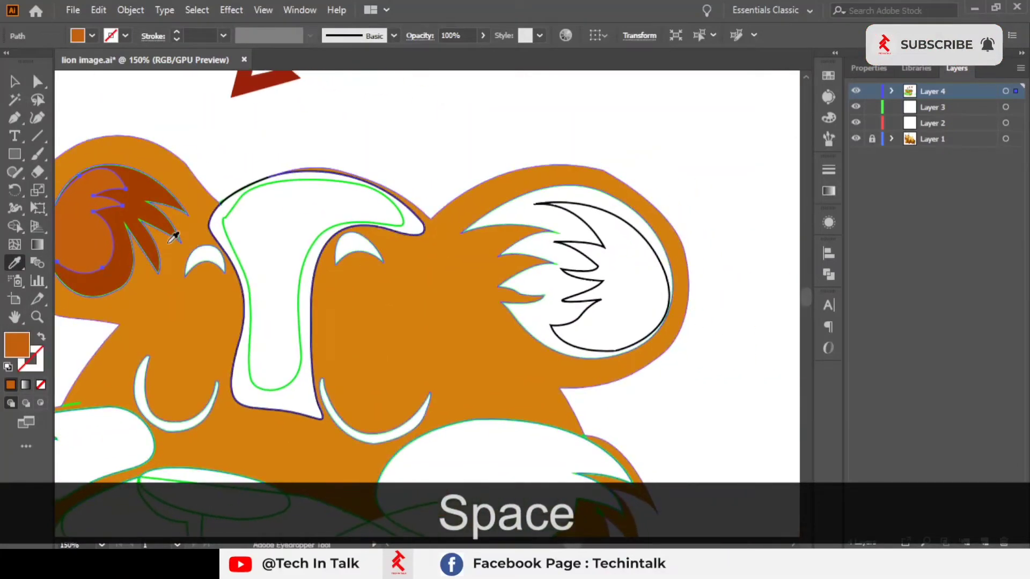
{"action": "left_click_drag", "start_coordinate": [73, 92], "coordinate": [158, 85]}
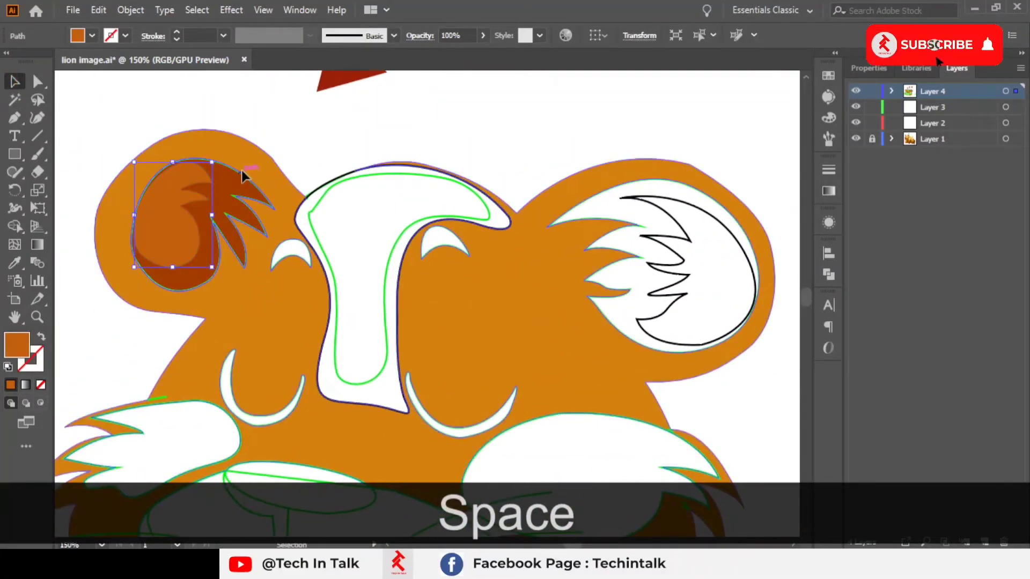
Step: Select the traced face and release its compound path, then deselect
{"action": "left_click", "coordinate": [241, 170]}
{"action": "left_click", "coordinate": [299, 156]}
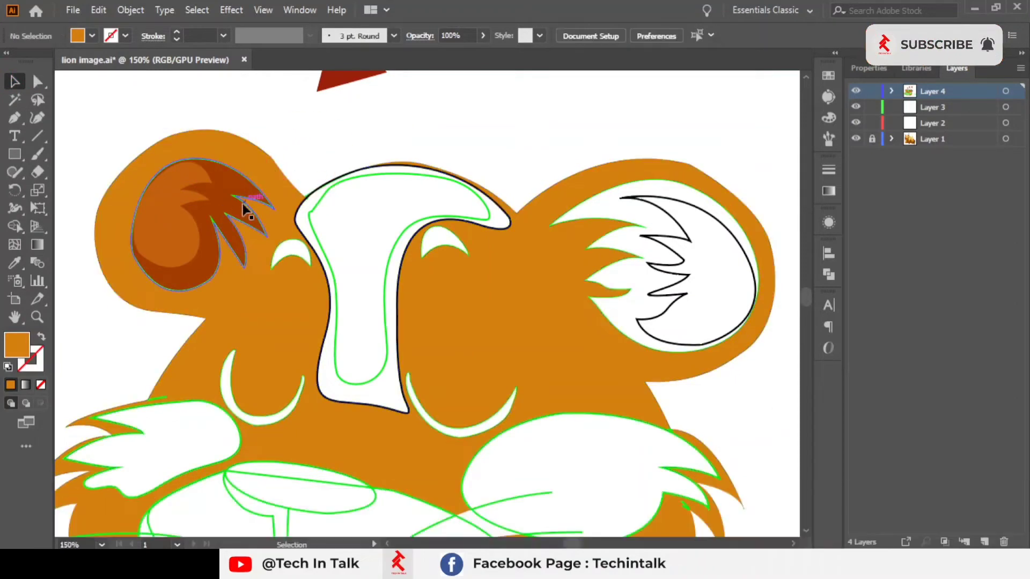
{"action": "left_click", "coordinate": [276, 208]}
{"action": "scroll", "coordinate": [276, 208], "scroll_direction": "down", "scroll_amount": 2}
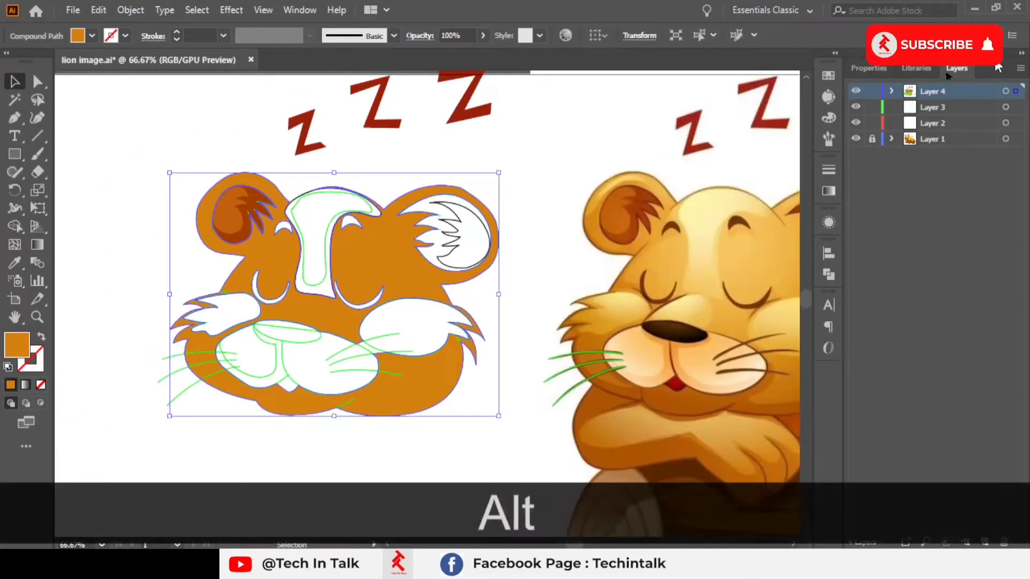
{"action": "left_click", "coordinate": [891, 91]}
{"action": "scroll", "coordinate": [932, 228], "scroll_direction": "down", "scroll_amount": 6}
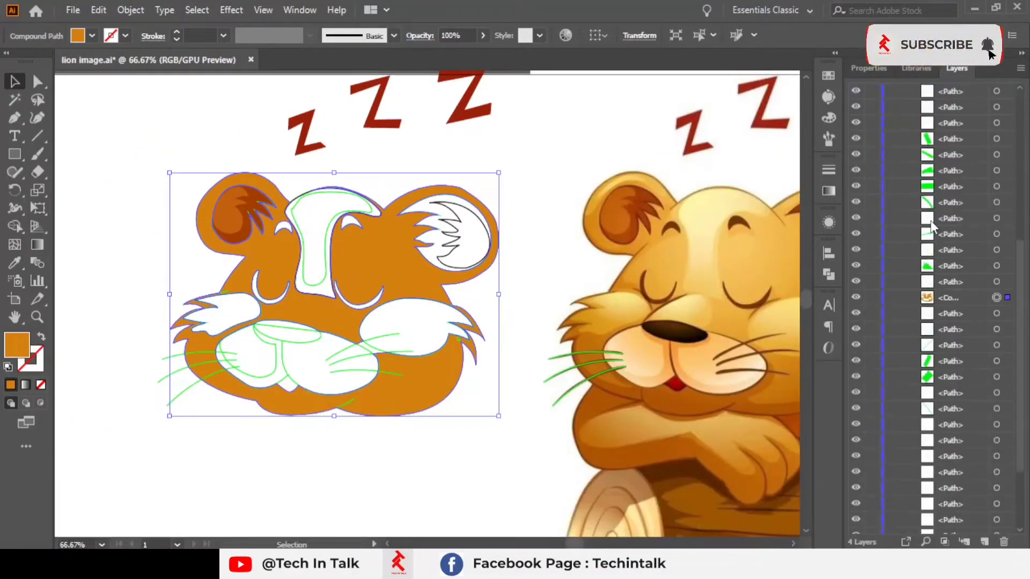
{"action": "right_click", "coordinate": [215, 220]}
{"action": "left_click", "coordinate": [279, 328]}
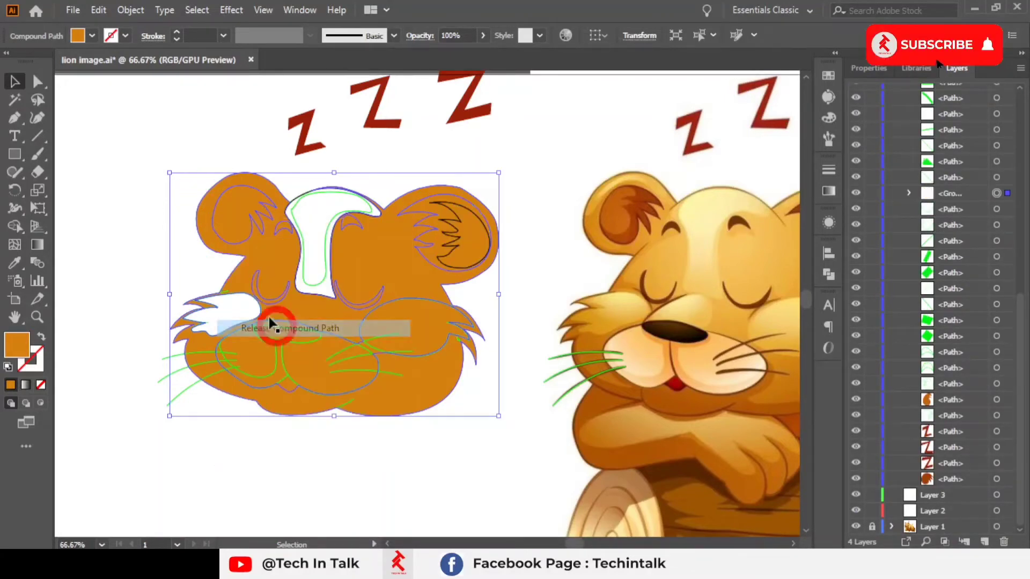
{"action": "left_click", "coordinate": [188, 134]}
{"action": "left_click", "coordinate": [246, 212]}
{"action": "left_click_drag", "start_coordinate": [246, 212], "coordinate": [376, 279]}
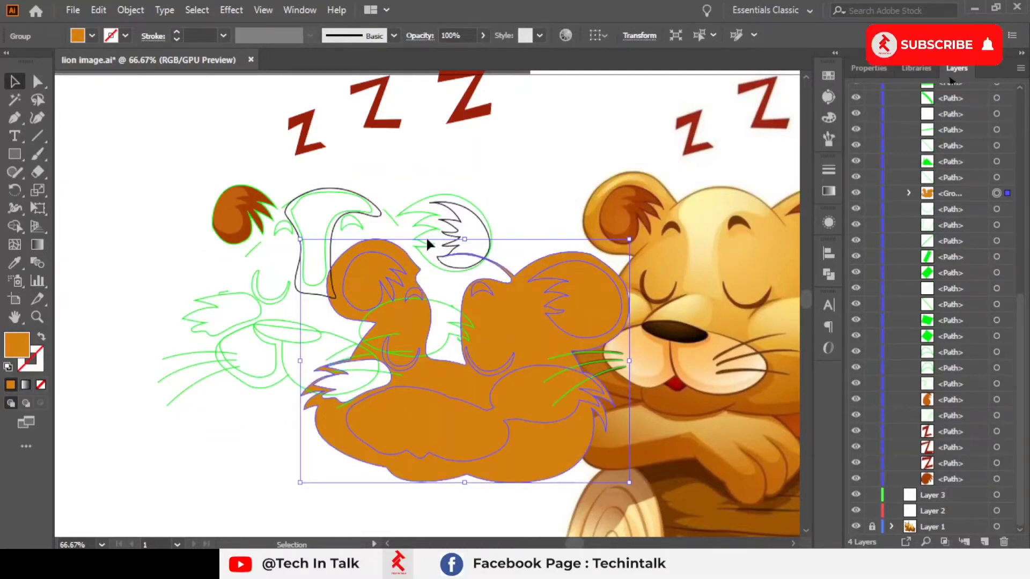
{"action": "key", "text": "ctrl+z"}
Step: Send the face group to the back and deselect
{"action": "right_click", "coordinate": [400, 271]}
{"action": "mouse_move", "coordinate": [572, 468]}
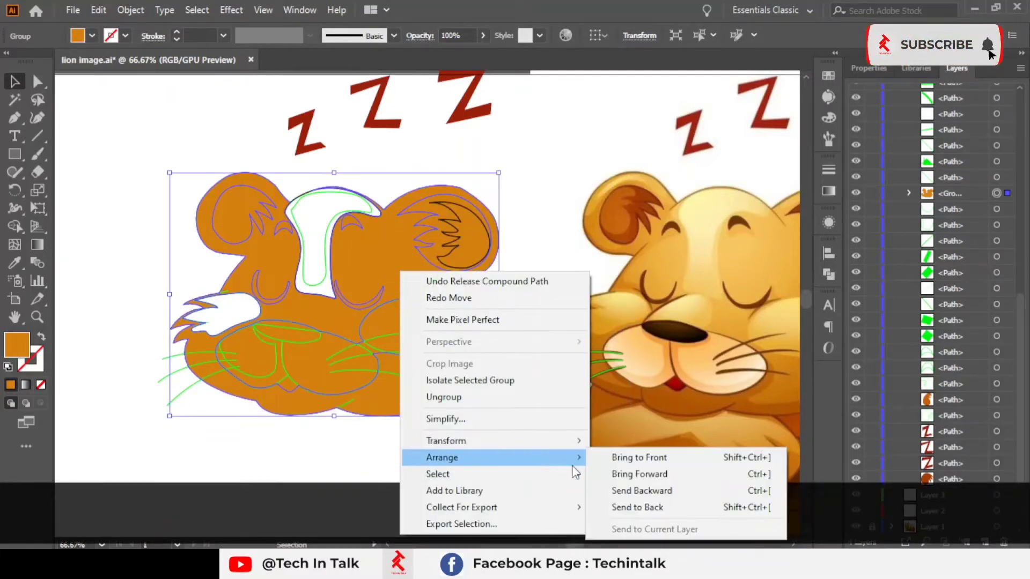
{"action": "left_click", "coordinate": [637, 508]}
{"action": "left_click", "coordinate": [519, 472]}
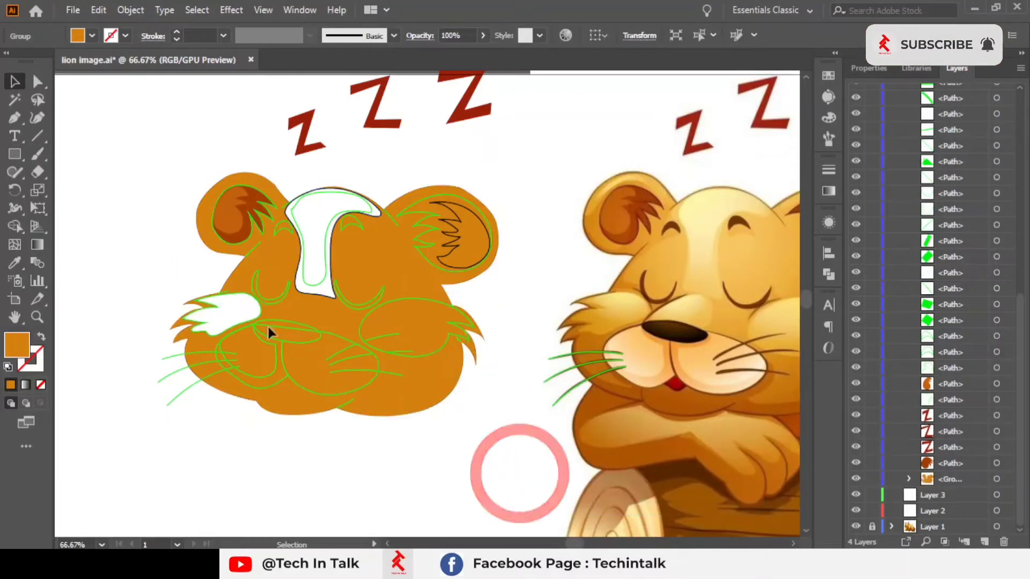
{"action": "left_click", "coordinate": [230, 218]}
{"action": "left_click", "coordinate": [255, 215]}
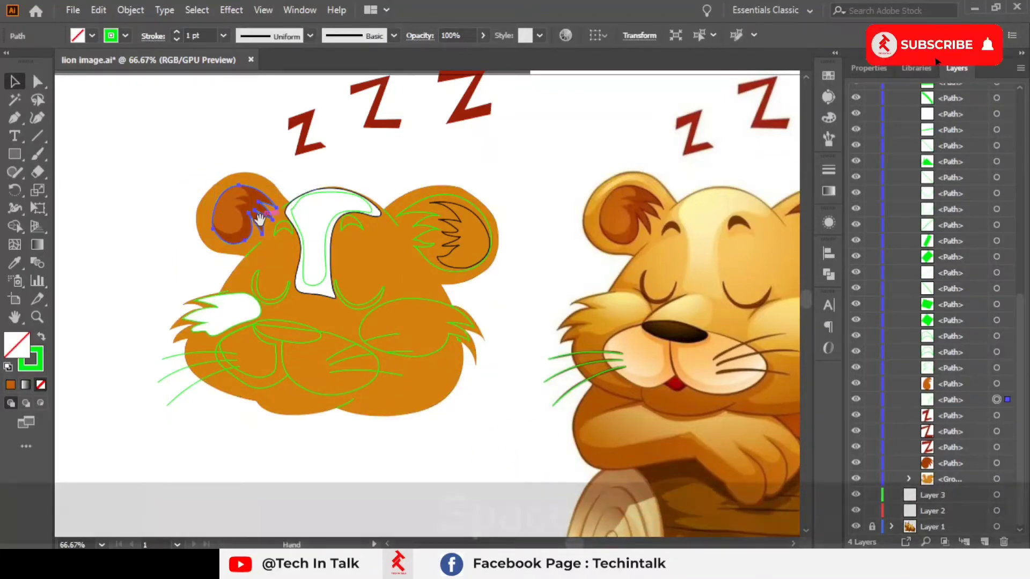
{"action": "left_click_drag", "start_coordinate": [363, 271], "coordinate": [343, 295]}
{"action": "left_click", "coordinate": [338, 296]}
{"action": "right_click", "coordinate": [317, 346]}
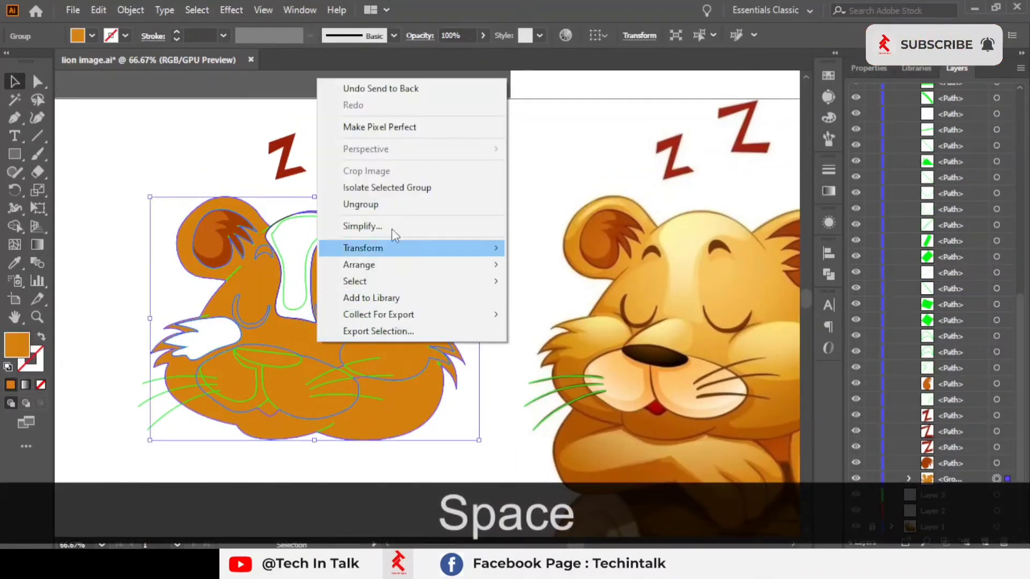
{"action": "left_click", "coordinate": [515, 214]}
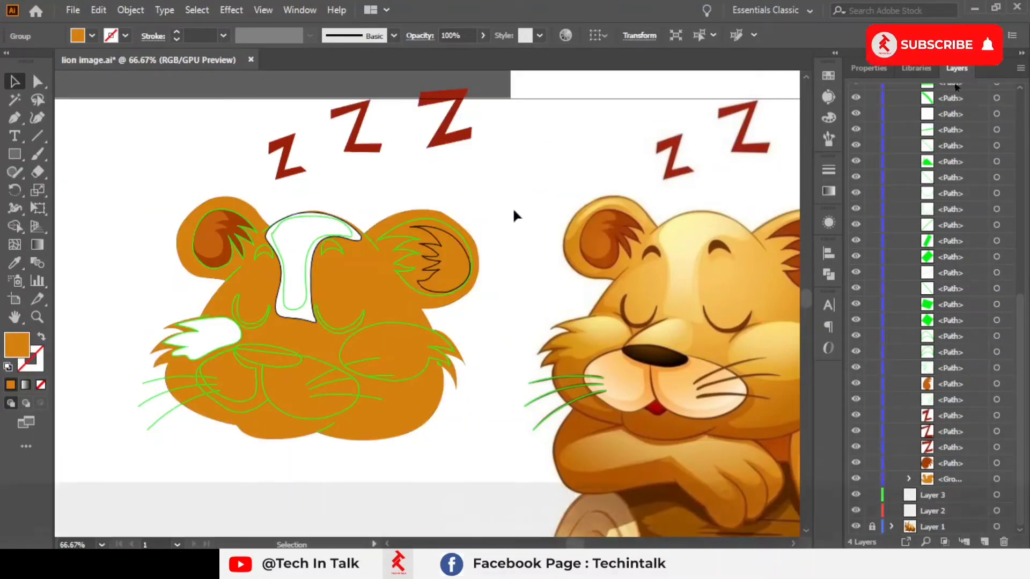
{"action": "left_click_drag", "start_coordinate": [451, 211], "coordinate": [416, 192]}
Step: Select the left ear's tuft outline and sample the reference ear's dark brown into its stroke with the Eyedropper
{"action": "left_click", "coordinate": [188, 215]}
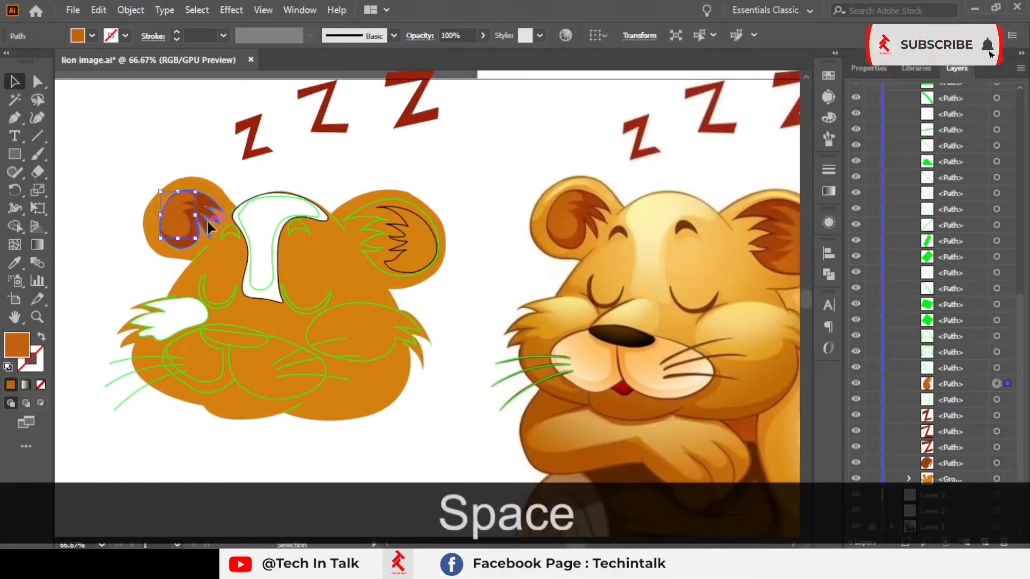
{"action": "left_click", "coordinate": [185, 228]}
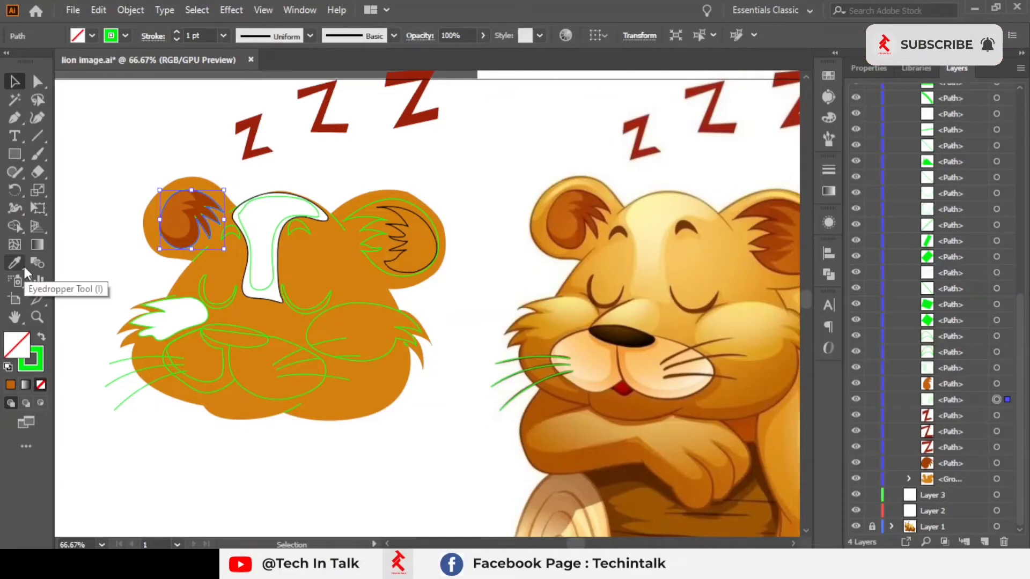
{"action": "left_click", "coordinate": [24, 265]}
{"action": "scroll", "coordinate": [498, 234], "scroll_direction": "up", "scroll_amount": 6}
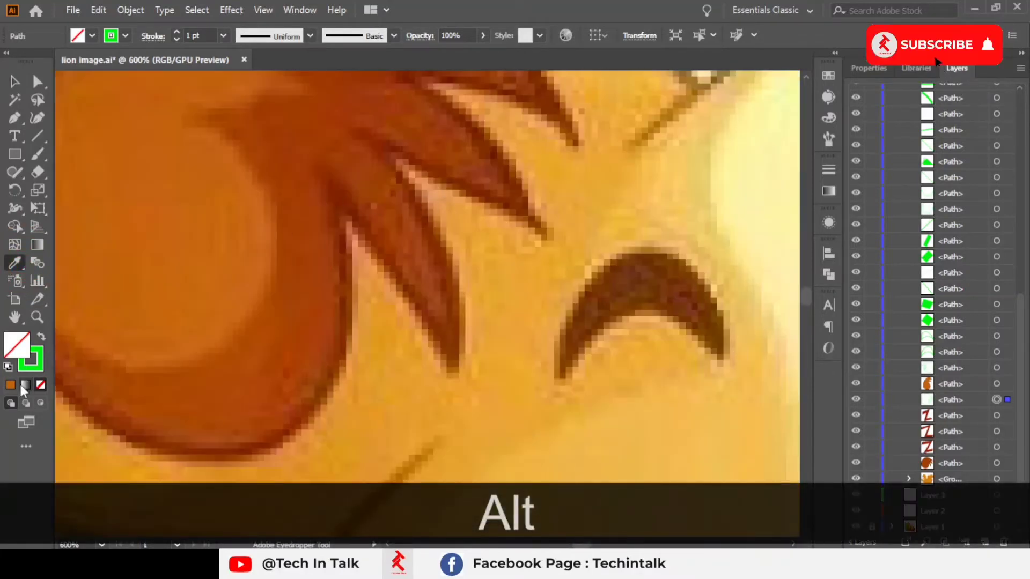
{"action": "left_click", "coordinate": [35, 362]}
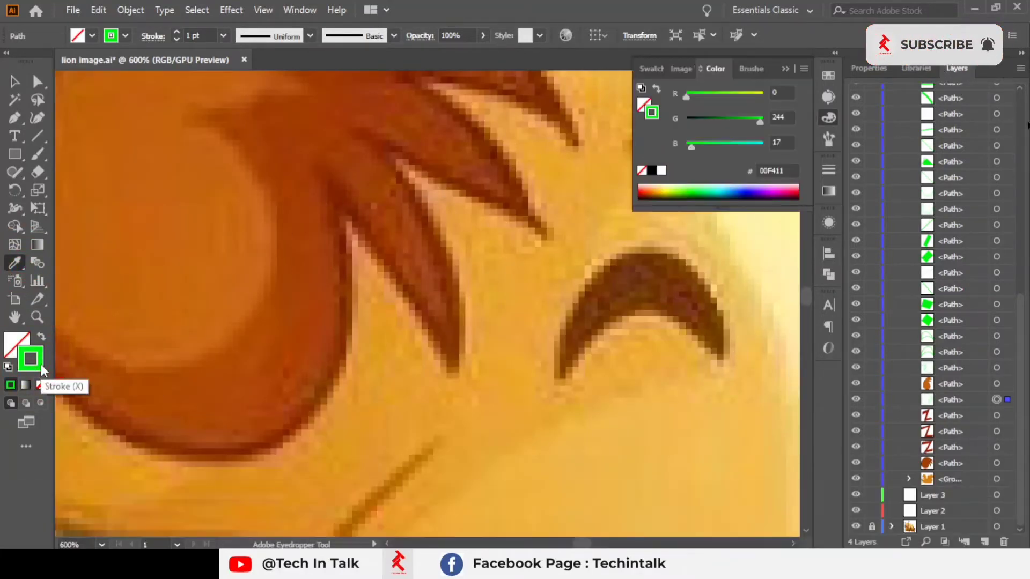
{"action": "key", "text": "shift"}
{"action": "left_click", "coordinate": [355, 211], "text": "shift"}
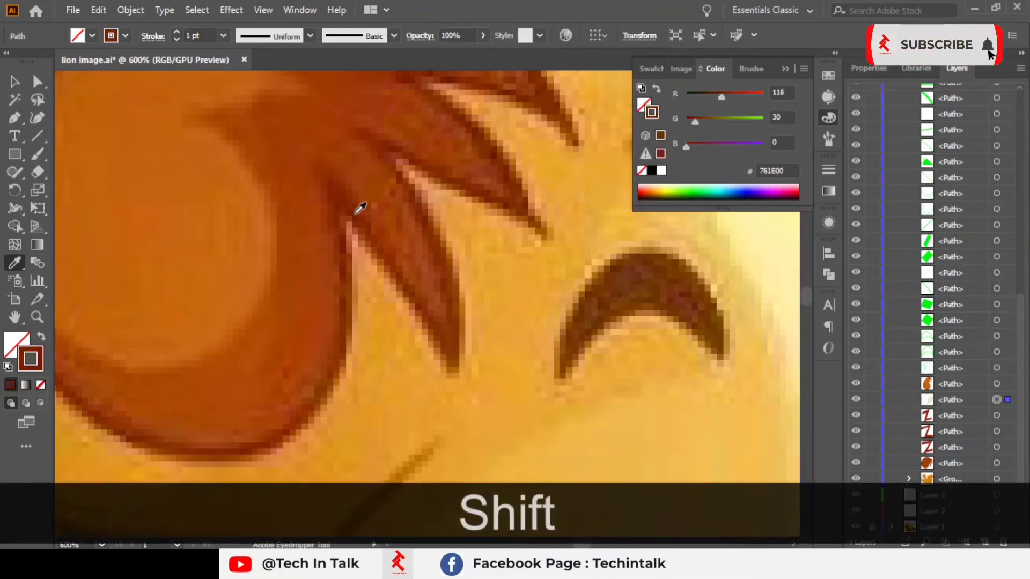
Step: Resample the tuft outline's colours from the reference ear's lighter orange and brown areas with the Eyedropper
{"action": "scroll", "coordinate": [351, 215], "scroll_direction": "down", "scroll_amount": 5}
{"action": "left_click_drag", "start_coordinate": [210, 274], "coordinate": [618, 291]}
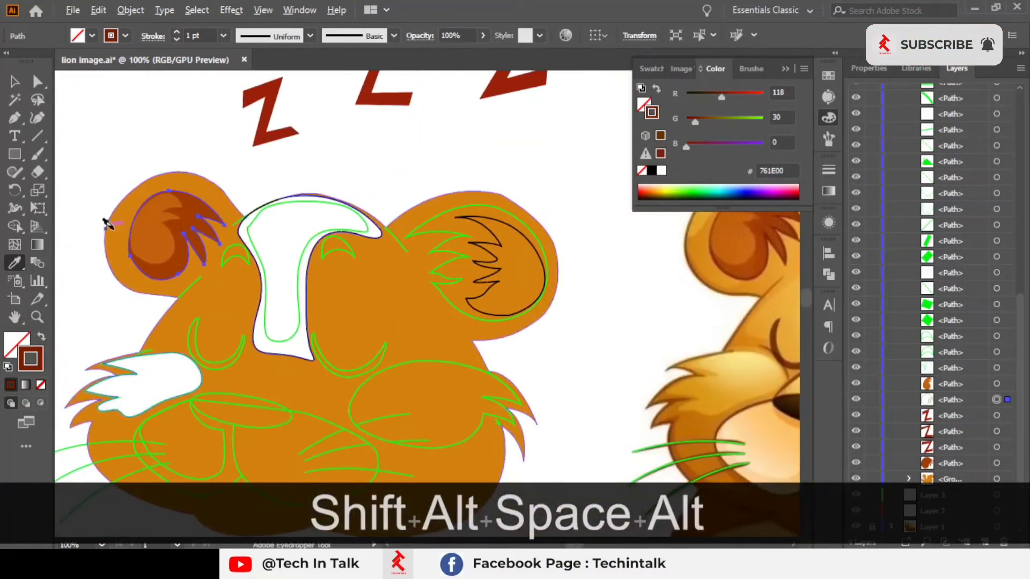
{"action": "scroll", "coordinate": [143, 238], "scroll_direction": "up", "scroll_amount": 4}
{"action": "scroll", "coordinate": [153, 236], "scroll_direction": "down", "scroll_amount": 4}
{"action": "left_click_drag", "start_coordinate": [512, 290], "coordinate": [153, 296]}
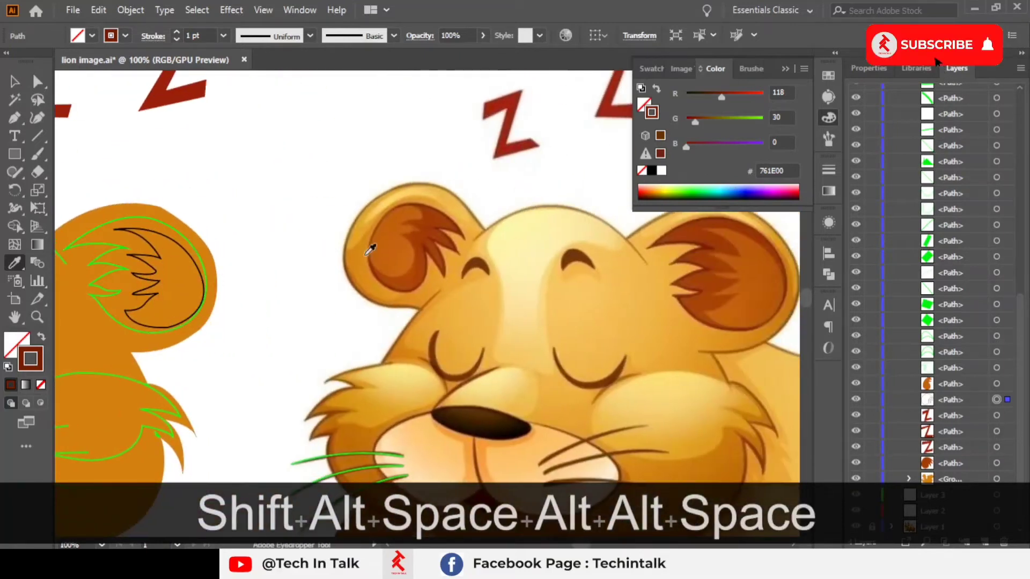
{"action": "scroll", "coordinate": [379, 254], "scroll_direction": "up", "scroll_amount": 4}
{"action": "left_click_drag", "start_coordinate": [393, 262], "coordinate": [375, 337]}
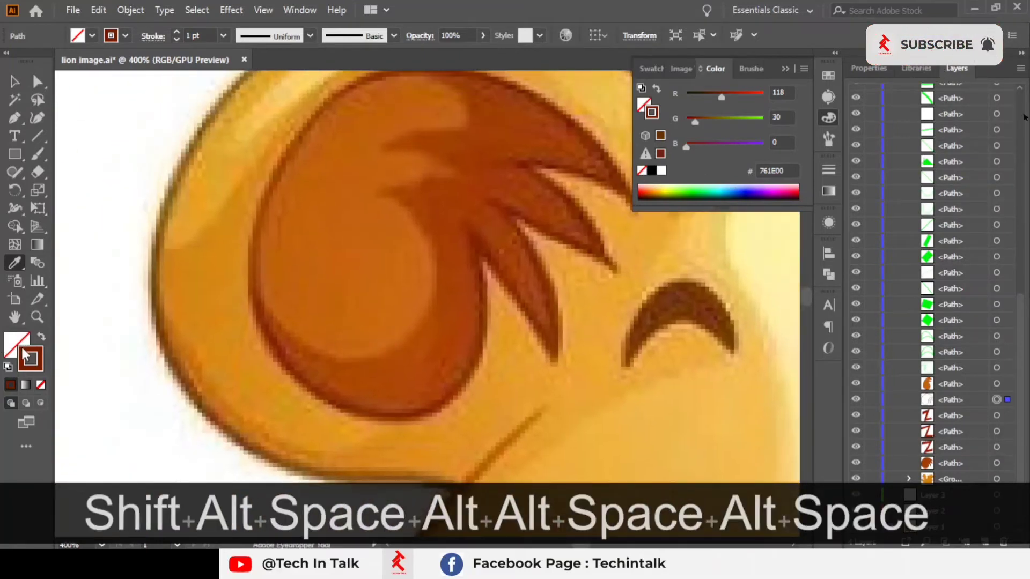
{"action": "left_click", "coordinate": [25, 357]}
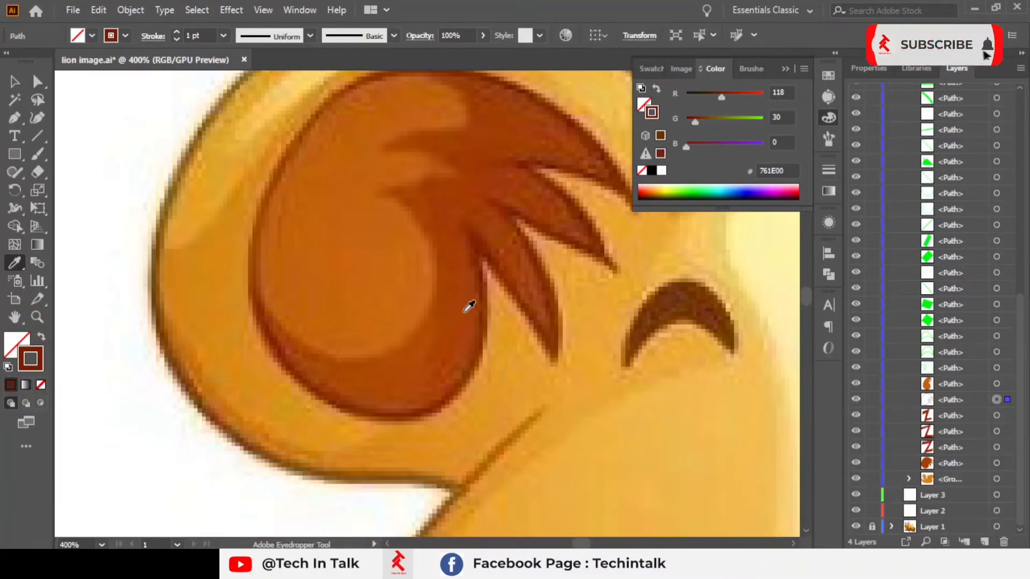
{"action": "left_click", "coordinate": [210, 181], "text": "shift"}
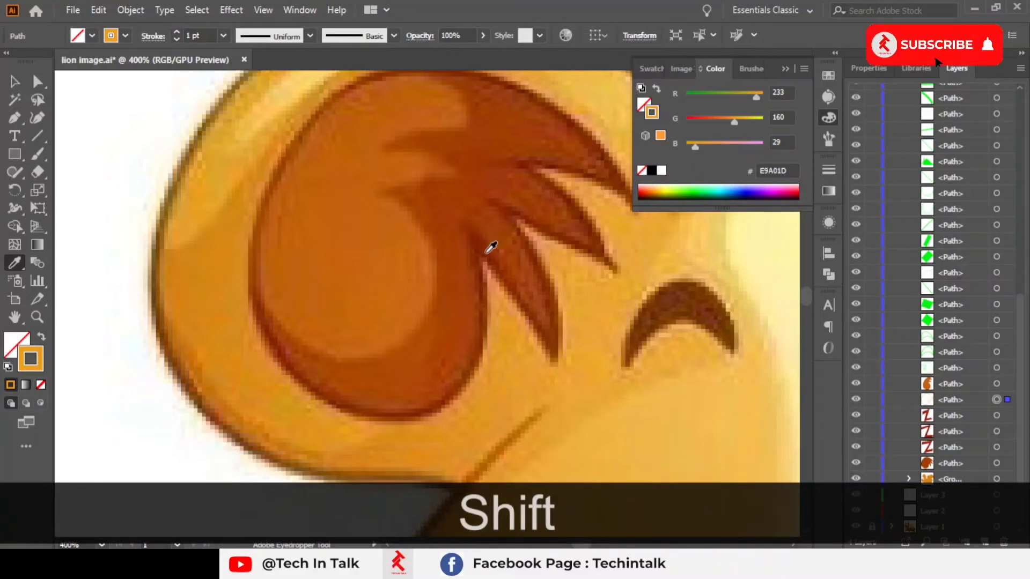
{"action": "left_click", "coordinate": [486, 252], "text": "shift"}
Step: Undo the last sample and resample the tuft outline's stroke from the reference ear's darker brown
{"action": "scroll", "coordinate": [484, 251], "scroll_direction": "down", "scroll_amount": 2}
{"action": "left_click", "coordinate": [435, 250]}
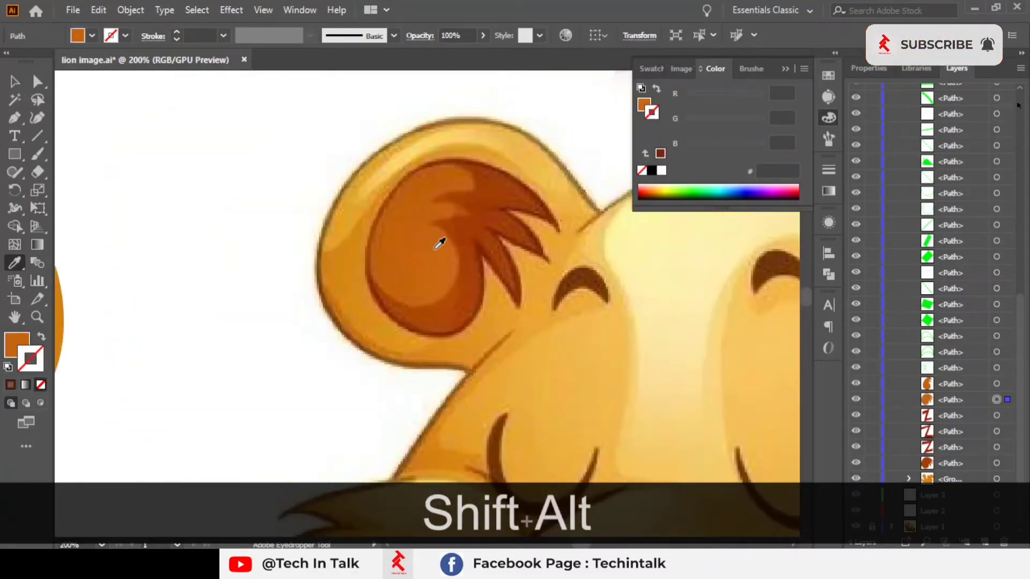
{"action": "key", "text": "ctrl+z"}
{"action": "scroll", "coordinate": [483, 251], "scroll_direction": "up", "scroll_amount": 4}
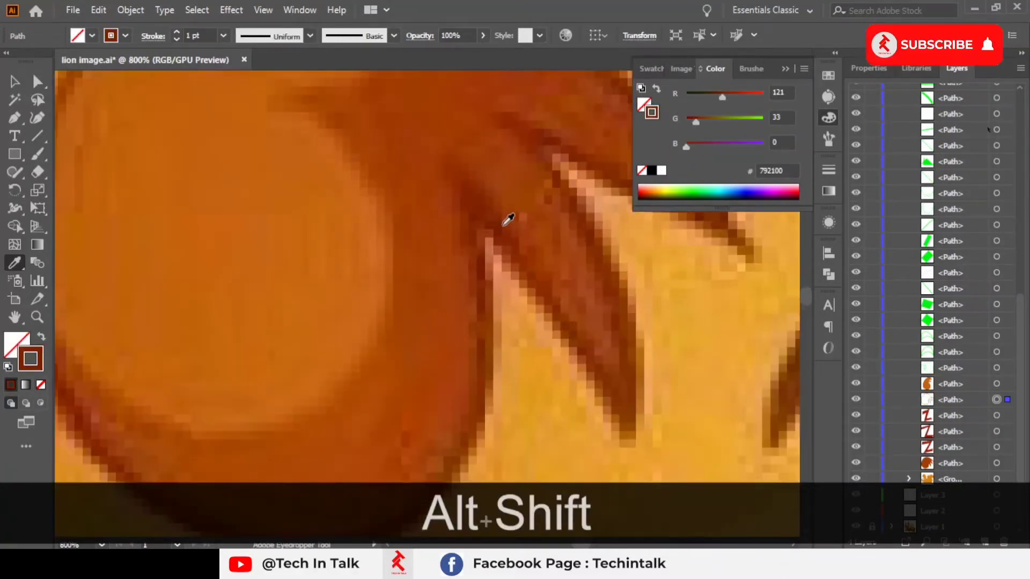
{"action": "left_click", "coordinate": [501, 230], "text": "shift"}
Step: Deselect with the Selection tool and zoom in on the left ear to examine its colouring
{"action": "scroll", "coordinate": [500, 229], "scroll_direction": "down", "scroll_amount": 6}
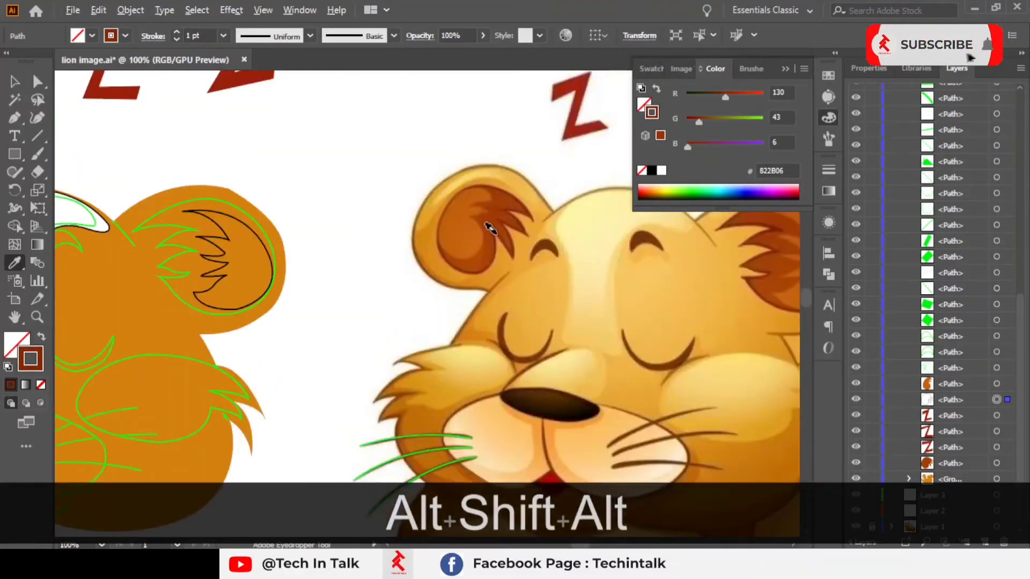
{"action": "left_click_drag", "start_coordinate": [712, 303], "coordinate": [806, 289]}
{"action": "scroll", "coordinate": [354, 262], "scroll_direction": "up", "scroll_amount": 3}
{"action": "scroll", "coordinate": [404, 244], "scroll_direction": "down", "scroll_amount": 3}
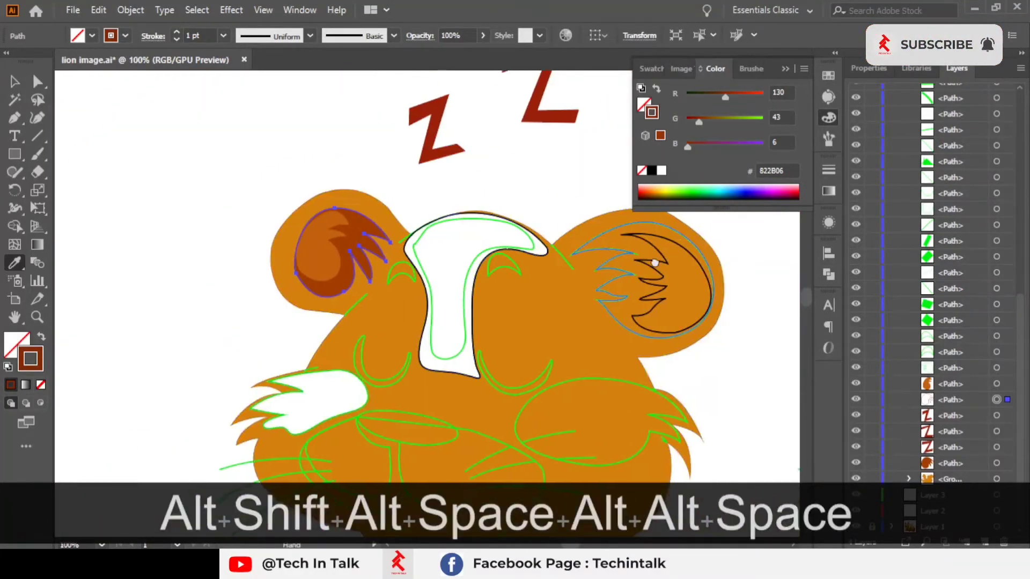
{"action": "mouse_move", "coordinate": [682, 256]}
{"action": "left_mouse_down"}
{"action": "mouse_move", "coordinate": [275, 234]}
{"action": "mouse_move", "coordinate": [507, 244]}
{"action": "left_mouse_up"}
{"action": "left_click", "coordinate": [14, 81]}
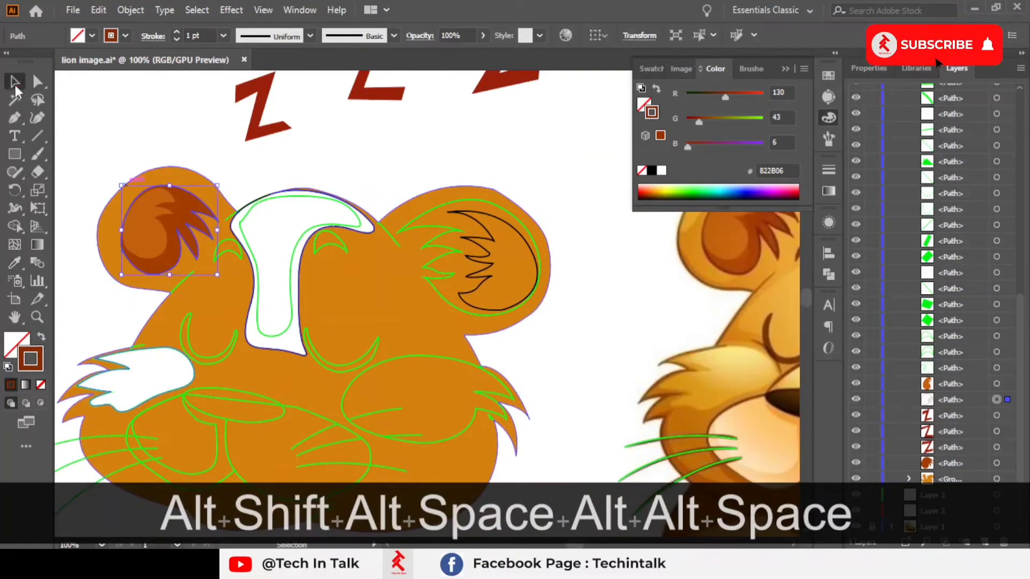
{"action": "left_click", "coordinate": [208, 134]}
{"action": "scroll", "coordinate": [130, 223], "scroll_direction": "up", "scroll_amount": 4}
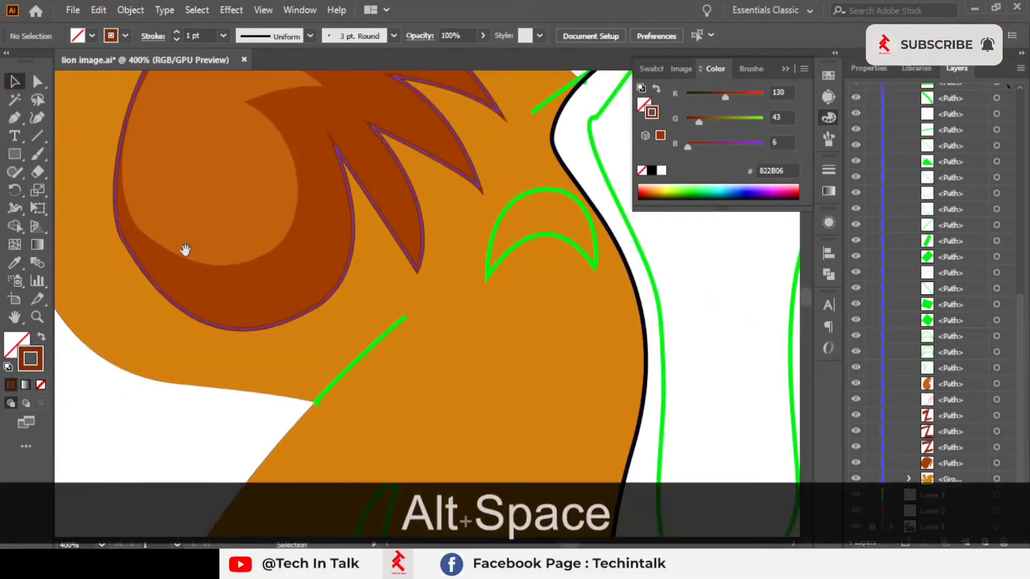
Step: Inspect an anchor point and its handle on the left ear's outline with the Direct Selection tool at close zoom
{"action": "left_click", "coordinate": [236, 342]}
{"action": "left_click", "coordinate": [37, 81]}
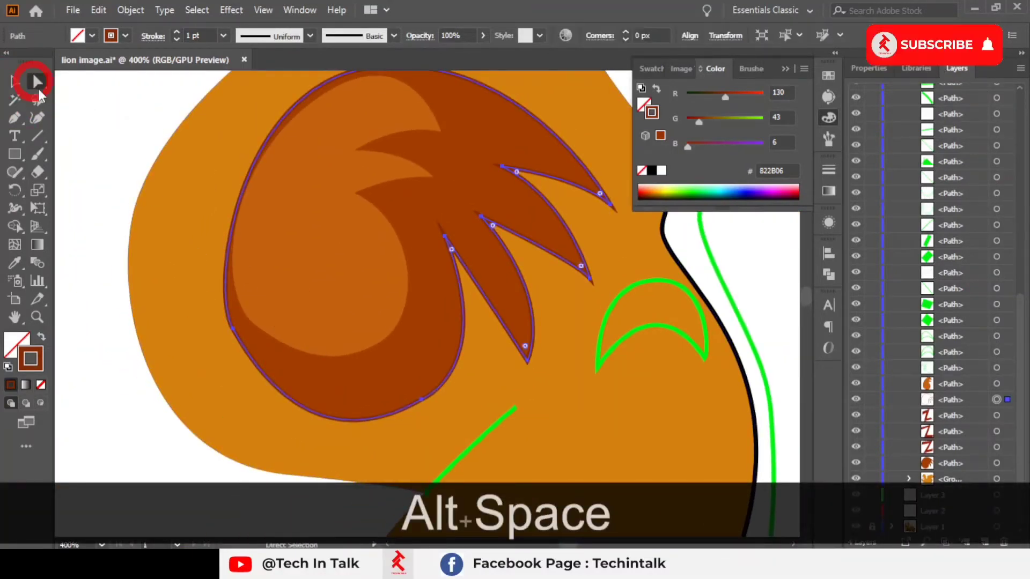
{"action": "left_click", "coordinate": [232, 330]}
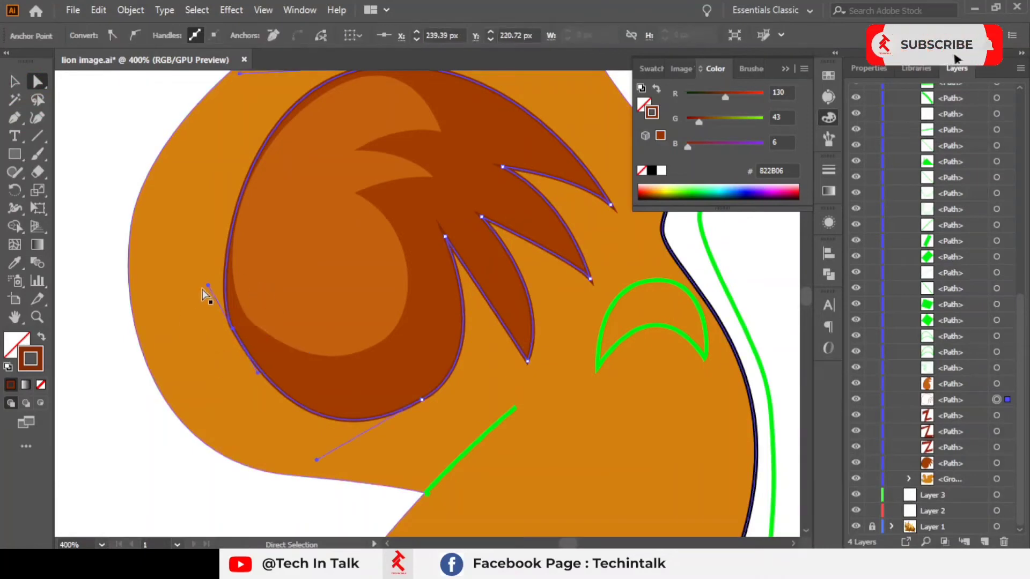
{"action": "scroll", "coordinate": [205, 290], "scroll_direction": "up", "scroll_amount": 3}
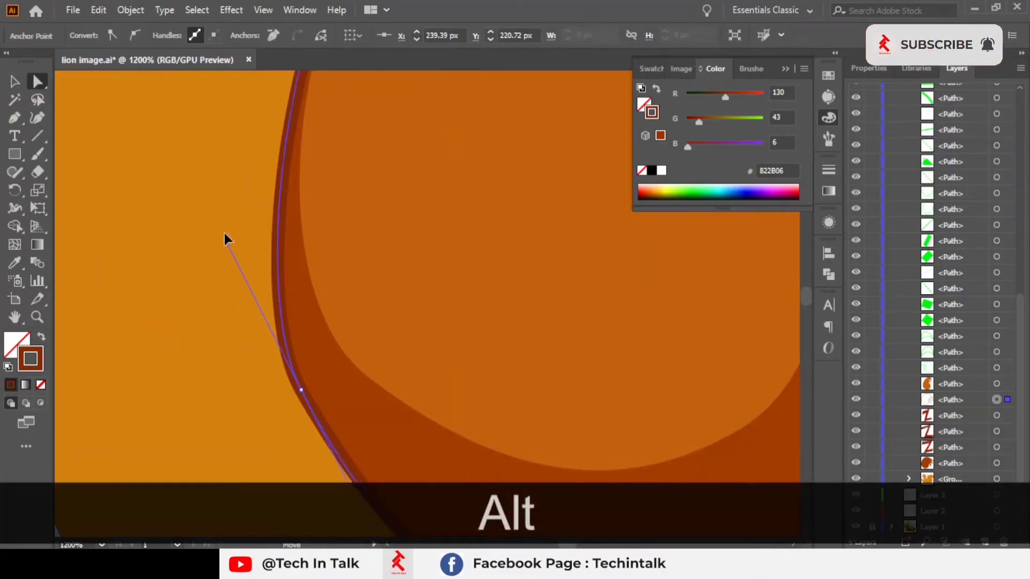
{"action": "scroll", "coordinate": [224, 223], "scroll_direction": "down", "scroll_amount": 3}
{"action": "left_click", "coordinate": [114, 330]}
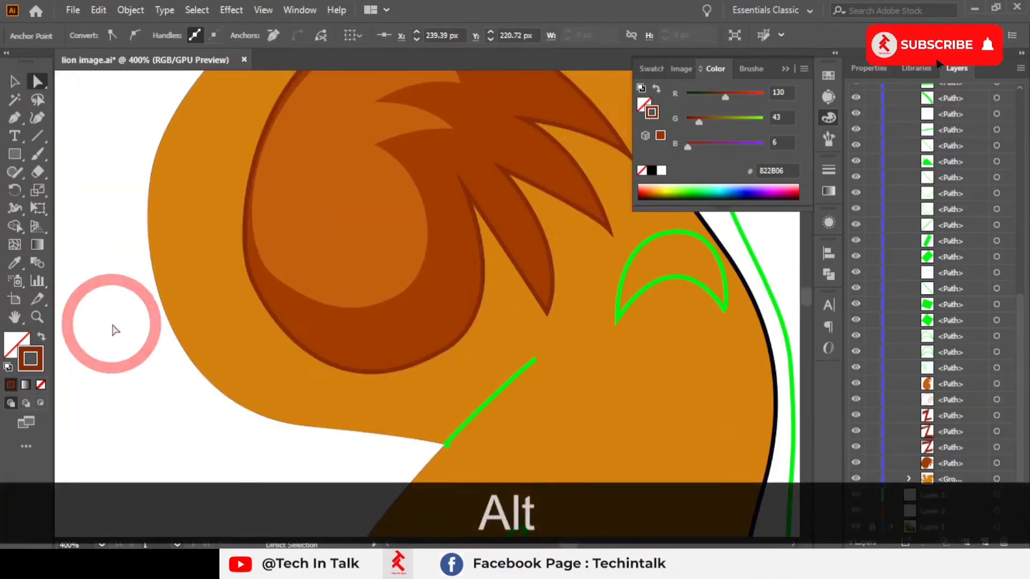
{"action": "scroll", "coordinate": [113, 329], "scroll_direction": "down", "scroll_amount": 5}
{"action": "scroll", "coordinate": [403, 271], "scroll_direction": "up", "scroll_amount": 2}
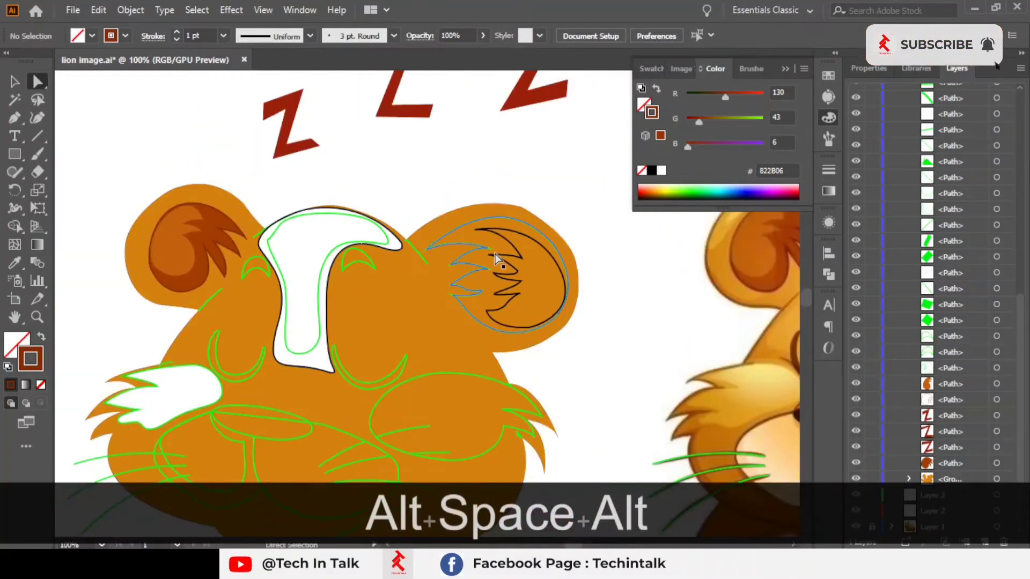
Step: Select the right ear's tuft outline and fill it with the reference ear's colour using the Eyedropper
{"action": "left_click", "coordinate": [486, 257]}
{"action": "left_click_drag", "start_coordinate": [498, 269], "coordinate": [161, 250]}
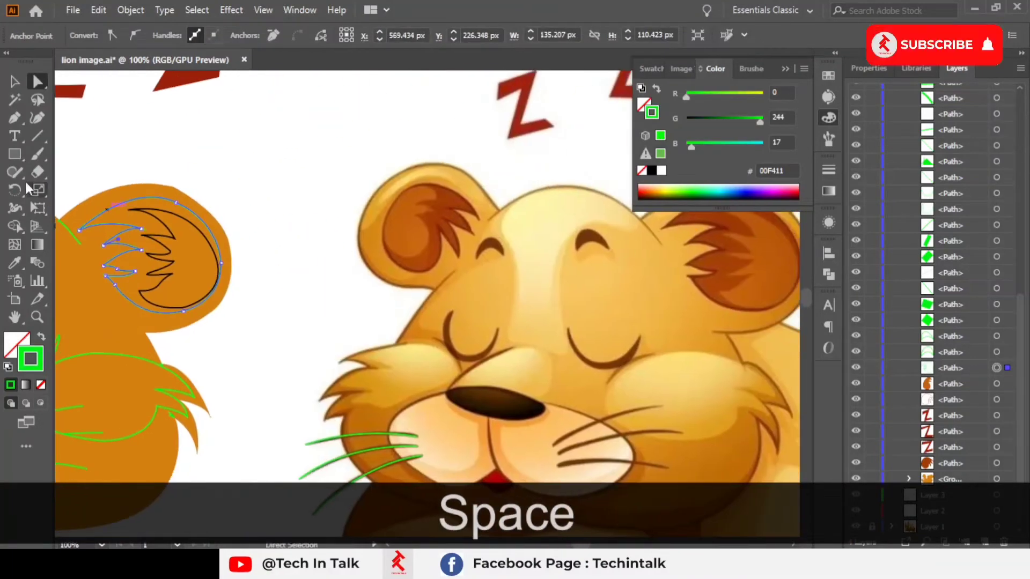
{"action": "left_click", "coordinate": [733, 273]}
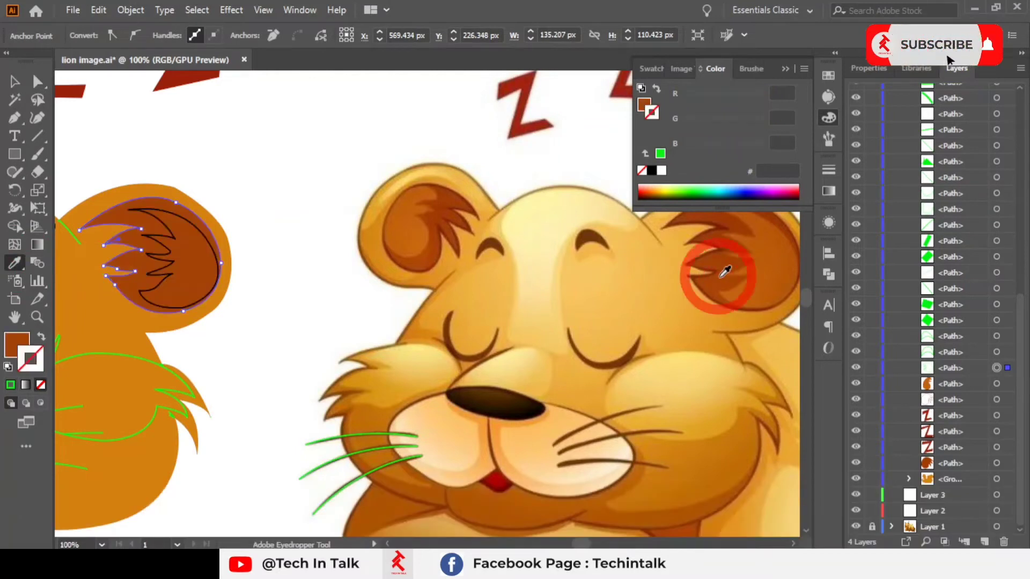
Step: Copy the coloured left ear tuft's appearance onto the right ear tuft with the Eyedropper, then deselect
{"action": "left_click", "coordinate": [165, 246], "text": "ctrl"}
{"action": "left_click", "coordinate": [771, 261]}
{"action": "left_click_drag", "start_coordinate": [163, 251], "coordinate": [565, 254]}
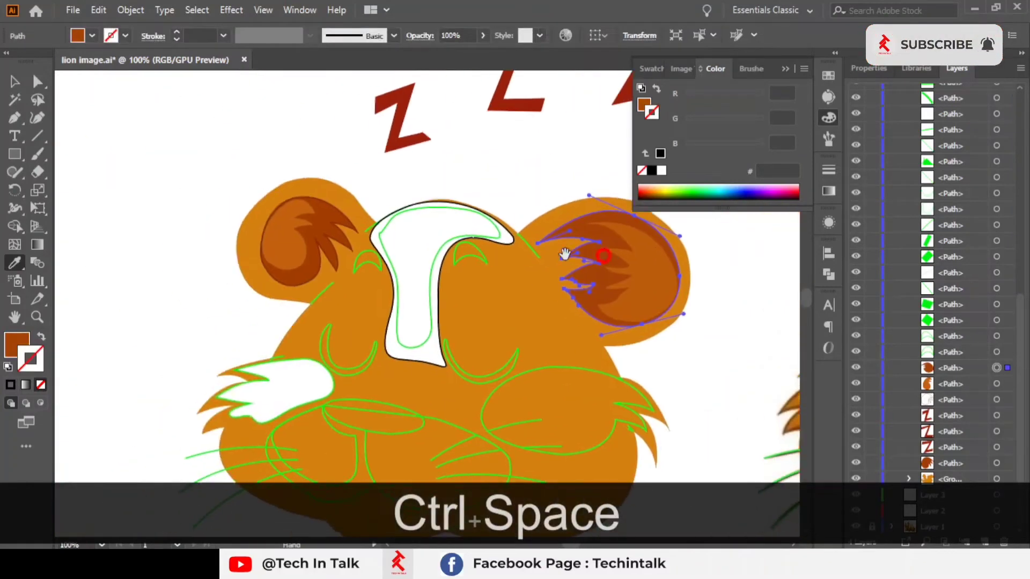
{"action": "left_click", "coordinate": [324, 219]}
{"action": "left_click_drag", "start_coordinate": [633, 246], "coordinate": [495, 287]}
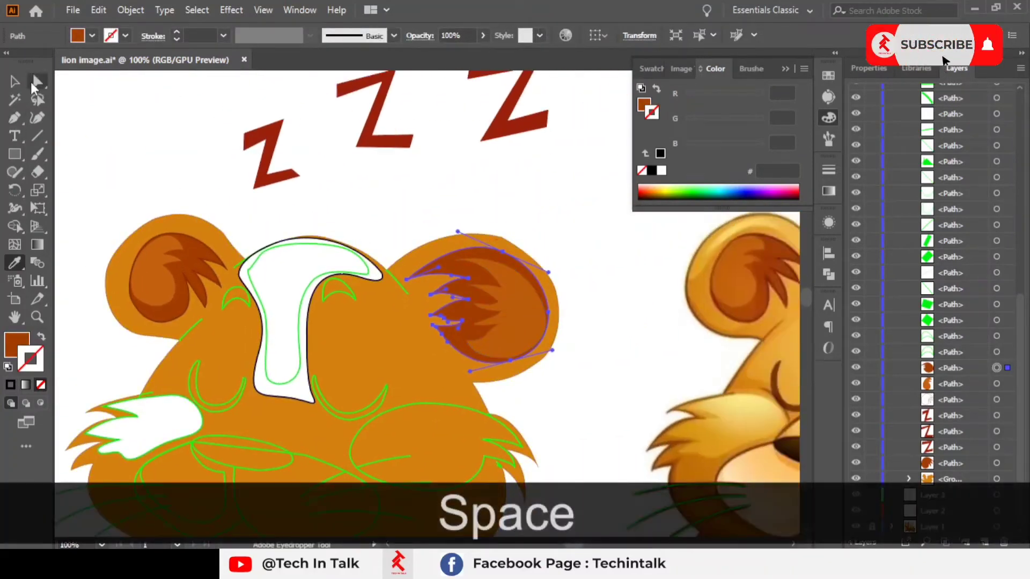
{"action": "left_click", "coordinate": [19, 83]}
{"action": "left_click", "coordinate": [498, 201]}
Step: Select the right ear tuft outline and sample the reference ear's dark brown edge into its stroke with the Eyedropper
{"action": "left_click", "coordinate": [447, 277], "text": "ctrl"}
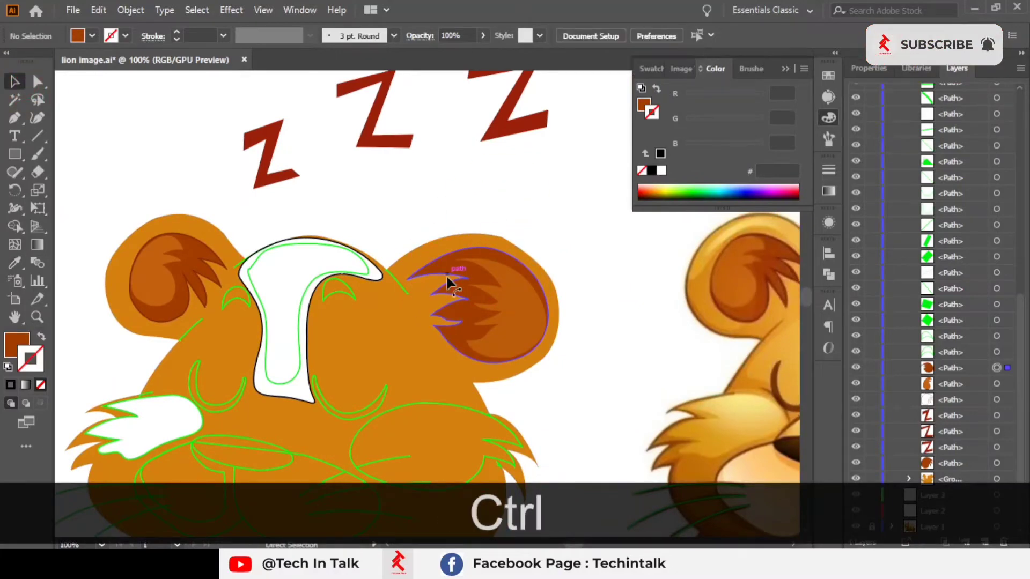
{"action": "left_click_drag", "start_coordinate": [732, 334], "coordinate": [220, 334]}
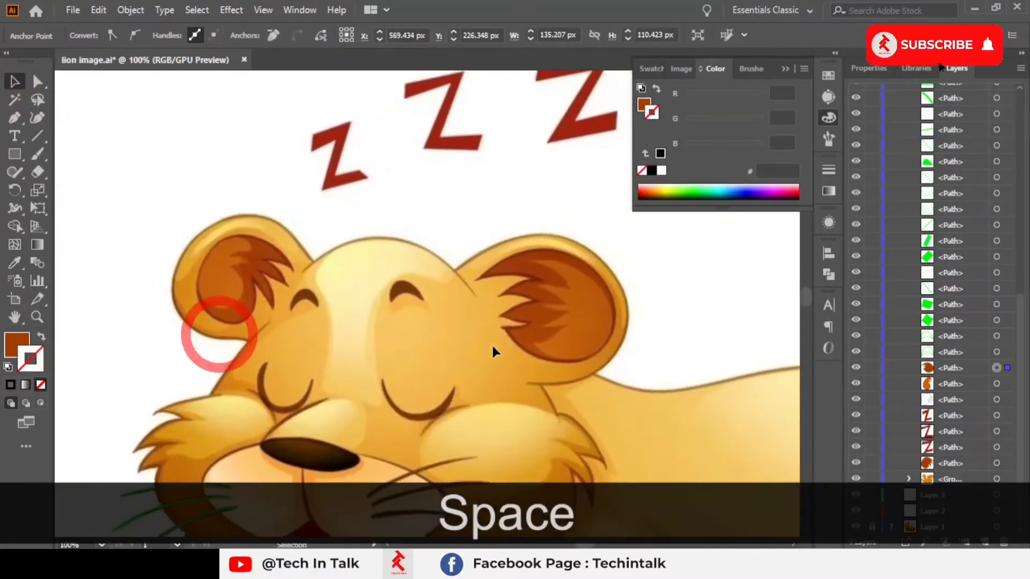
{"action": "scroll", "coordinate": [509, 359], "scroll_direction": "up", "scroll_amount": 4}
{"action": "left_click_drag", "start_coordinate": [457, 332], "coordinate": [285, 412]}
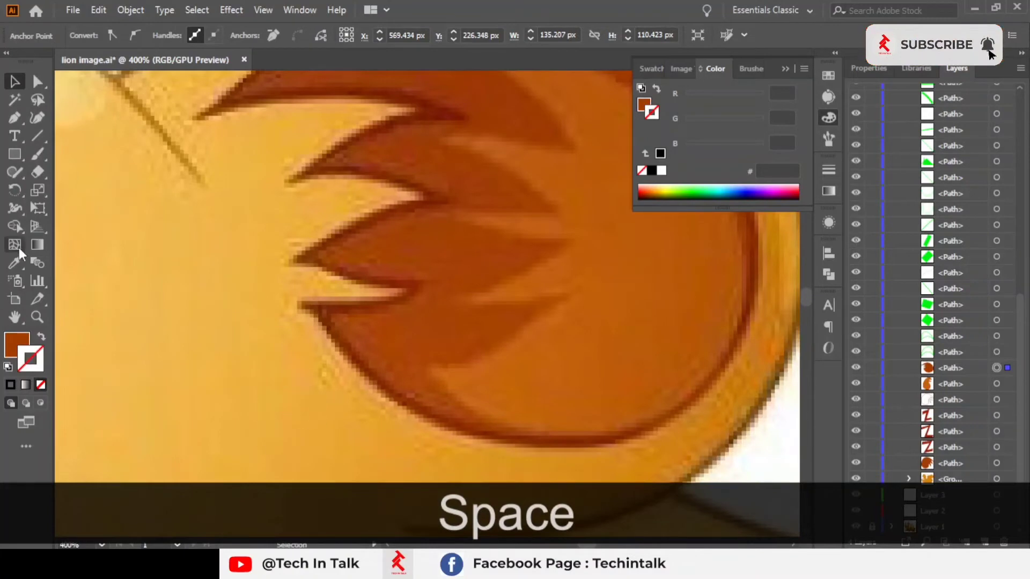
{"action": "left_click", "coordinate": [15, 262]}
{"action": "left_click", "coordinate": [358, 226], "text": "shift"}
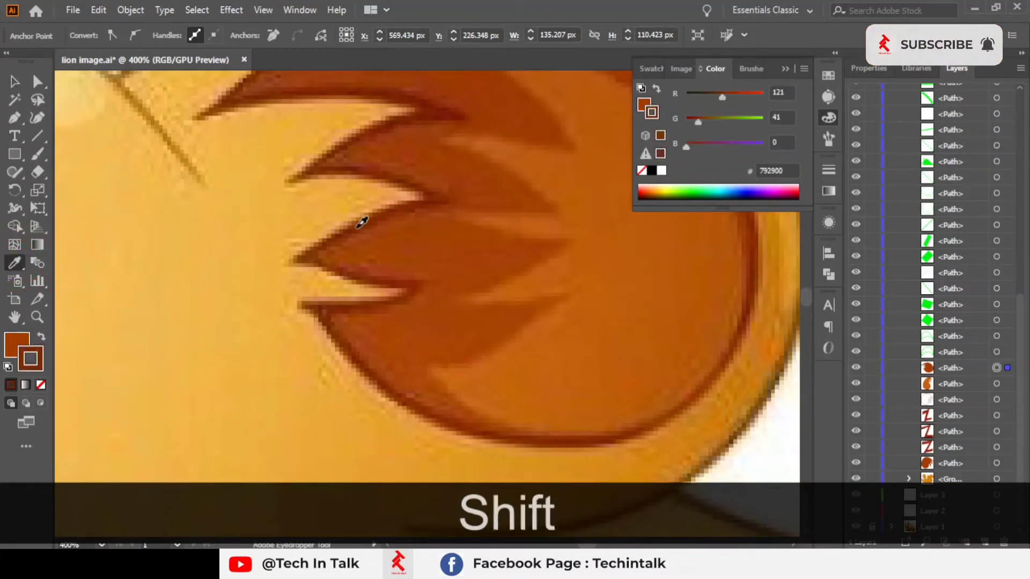
{"action": "left_click", "coordinate": [353, 228], "text": "shift"}
{"action": "scroll", "coordinate": [346, 221], "scroll_direction": "down", "scroll_amount": 4}
{"action": "mouse_move", "coordinate": [419, 279]}
{"action": "left_mouse_down"}
{"action": "mouse_move", "coordinate": [761, 292]}
{"action": "mouse_move", "coordinate": [465, 307]}
{"action": "mouse_move", "coordinate": [283, 233]}
{"action": "left_mouse_up"}
{"action": "scroll", "coordinate": [465, 306], "scroll_direction": "up", "scroll_amount": 3}
{"action": "scroll", "coordinate": [579, 379], "scroll_direction": "up", "scroll_amount": 7}
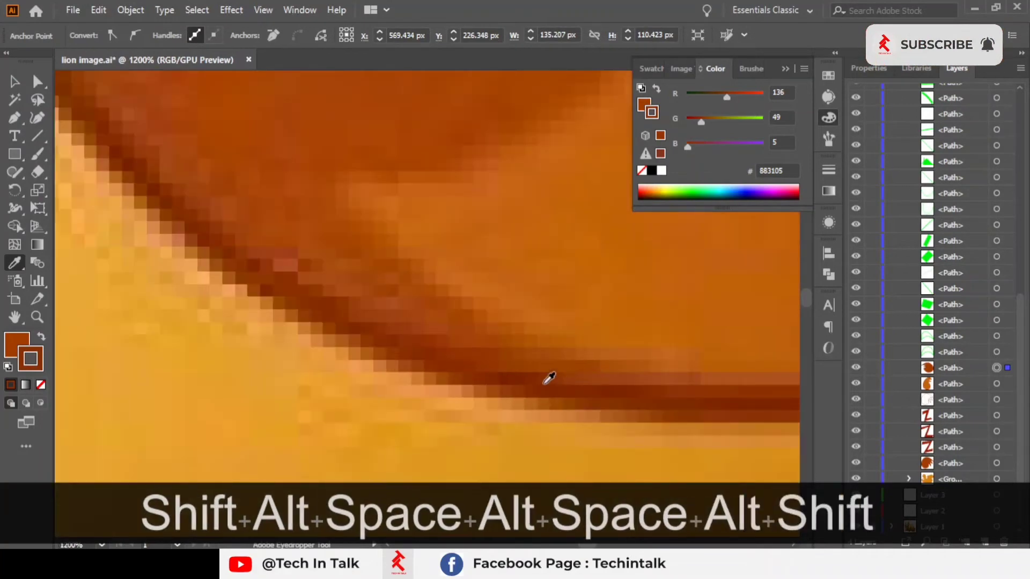
{"action": "scroll", "coordinate": [504, 375], "scroll_direction": "down", "scroll_amount": 8}
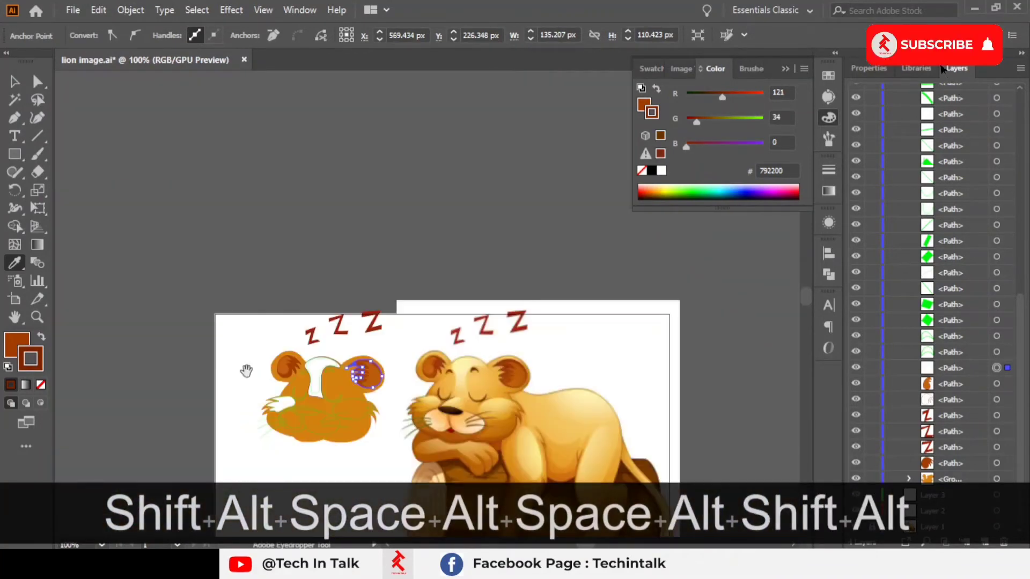
{"action": "left_click_drag", "start_coordinate": [402, 370], "coordinate": [643, 368]}
{"action": "scroll", "coordinate": [441, 375], "scroll_direction": "up", "scroll_amount": 5}
{"action": "scroll", "coordinate": [441, 375], "scroll_direction": "up", "scroll_amount": 1}
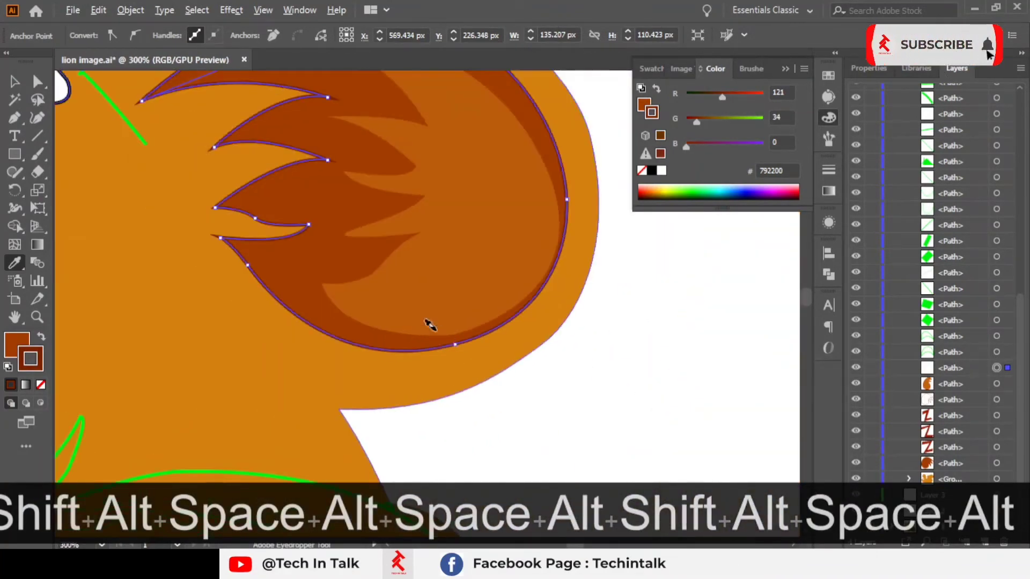
{"action": "double_click", "coordinate": [14, 99]}
{"action": "scroll", "coordinate": [682, 306], "scroll_direction": "down", "scroll_amount": 3}
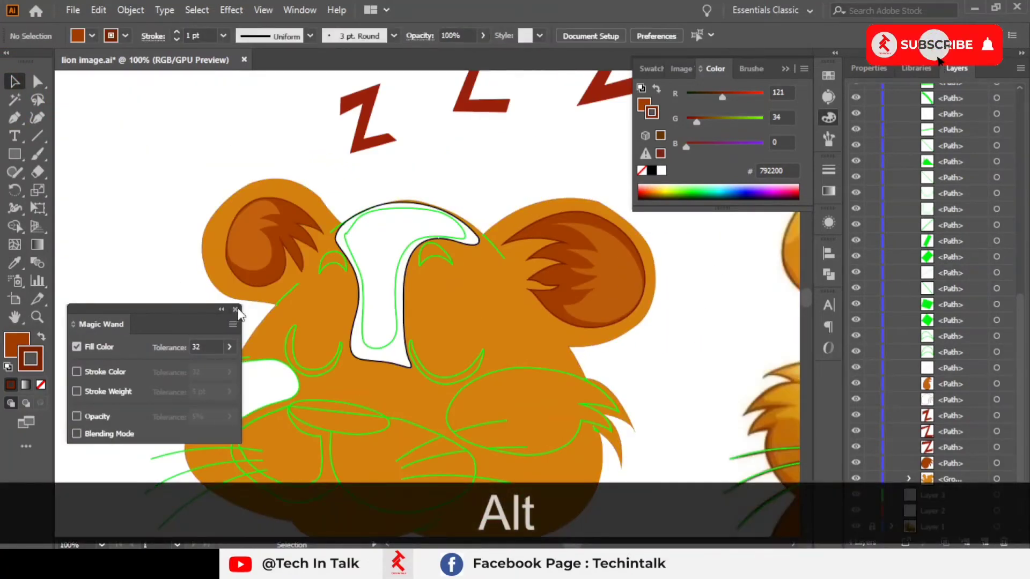
{"action": "left_click", "coordinate": [235, 310]}
Step: Select the whole traced lion group and undo an accidental move of it
{"action": "left_click_drag", "start_coordinate": [337, 195], "coordinate": [177, 121]}
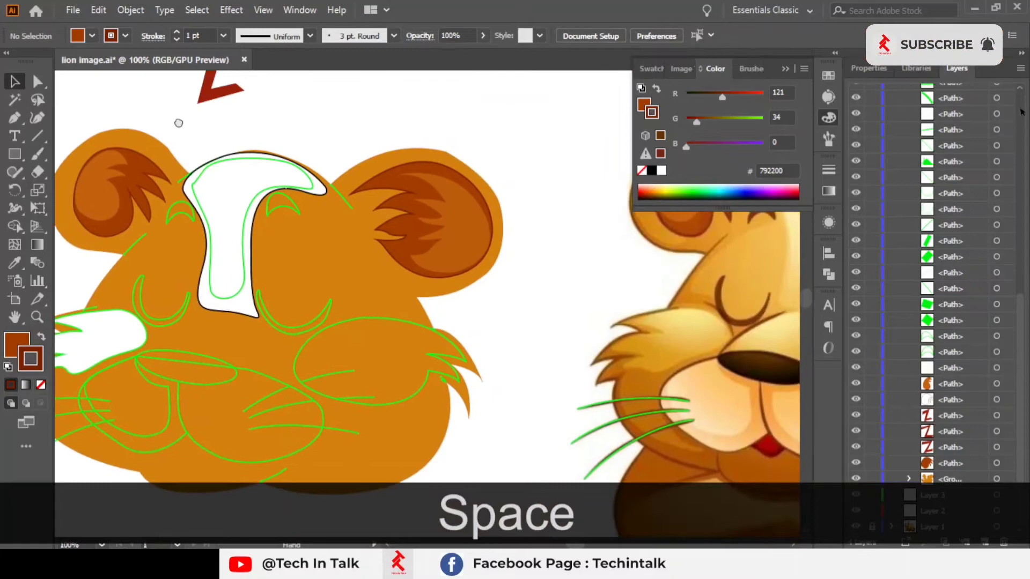
{"action": "left_click", "coordinate": [201, 217]}
{"action": "left_click_drag", "start_coordinate": [352, 230], "coordinate": [172, 255]}
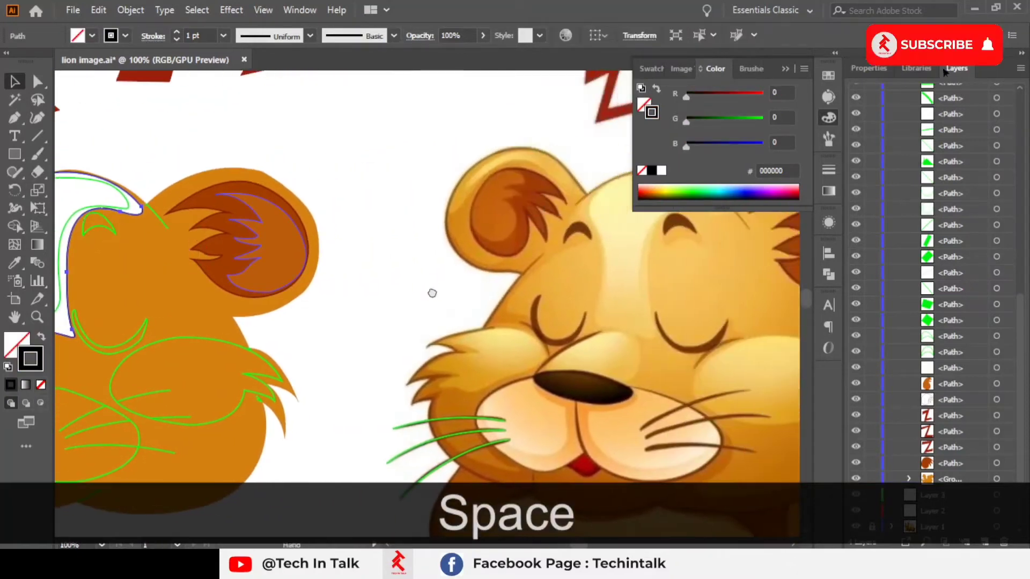
{"action": "left_click", "coordinate": [429, 290], "text": "alt"}
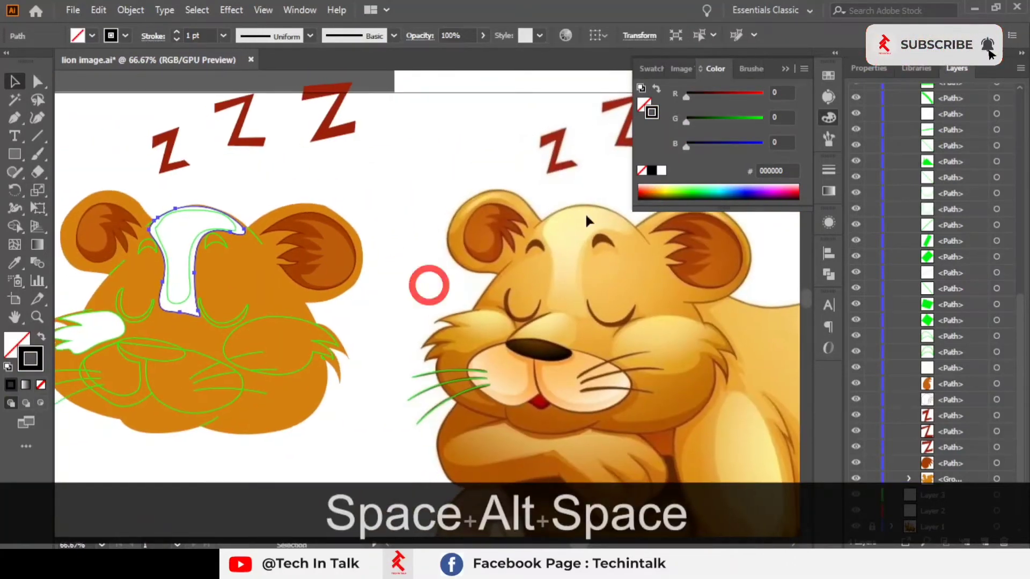
{"action": "left_click", "coordinate": [783, 69]}
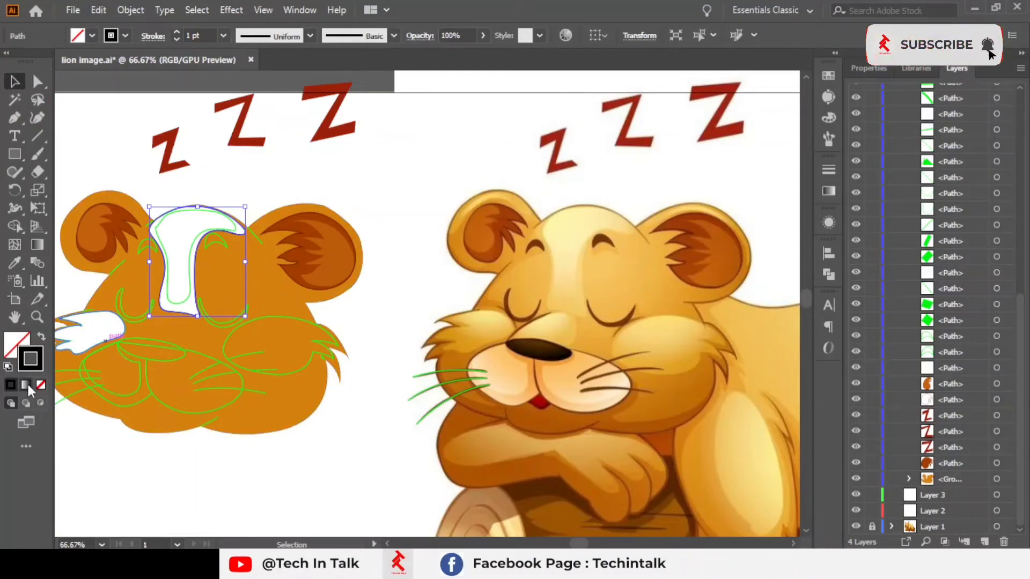
{"action": "left_click", "coordinate": [267, 427]}
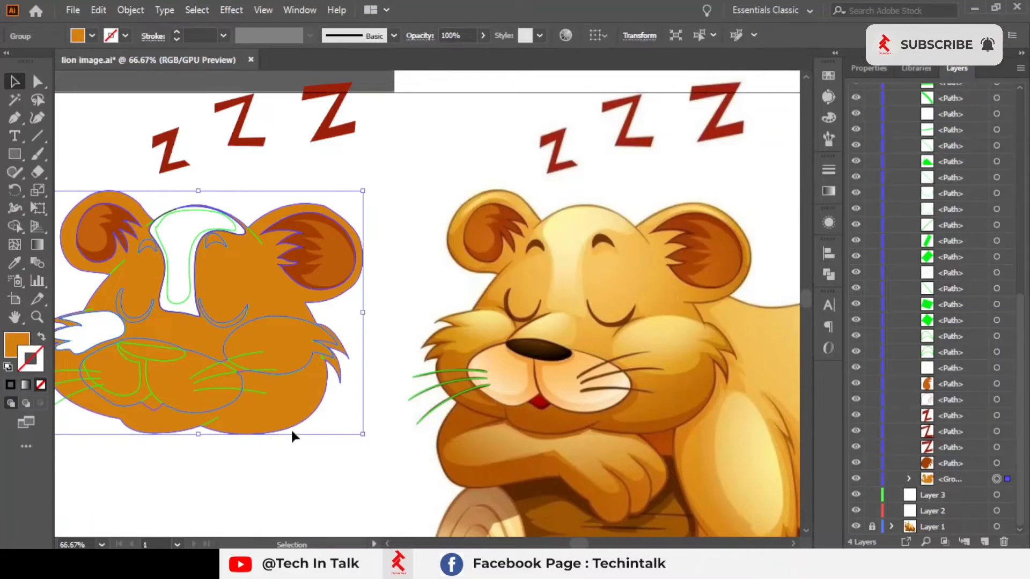
{"action": "left_click_drag", "start_coordinate": [301, 393], "coordinate": [465, 399]}
{"action": "key", "text": "ctrl+z"}
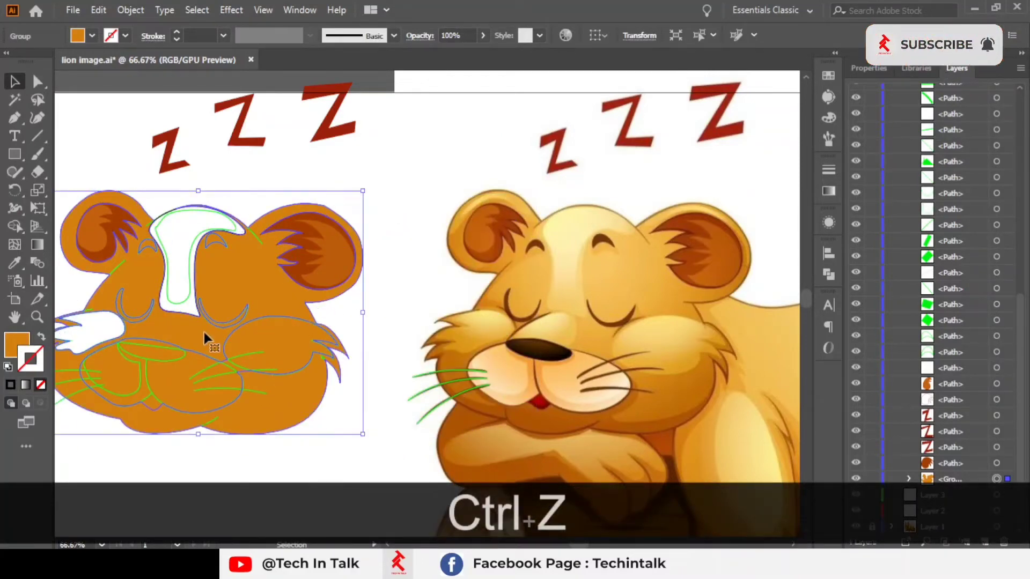
Step: Apply a white-to-black gradient fill to the traced lion group and set its stroke to none
{"action": "left_click", "coordinate": [25, 385]}
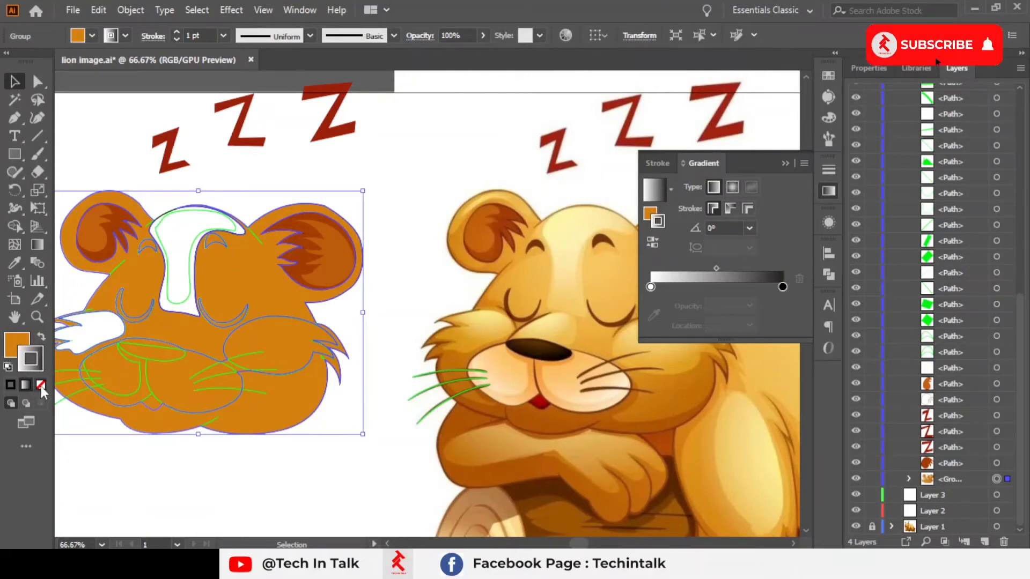
{"action": "left_click", "coordinate": [41, 337]}
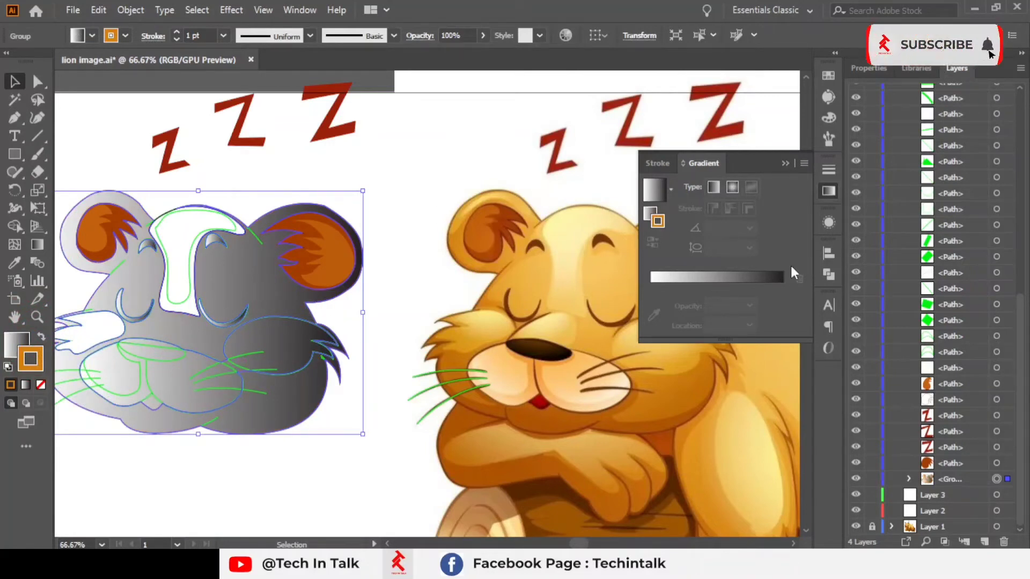
{"action": "left_click", "coordinate": [746, 283]}
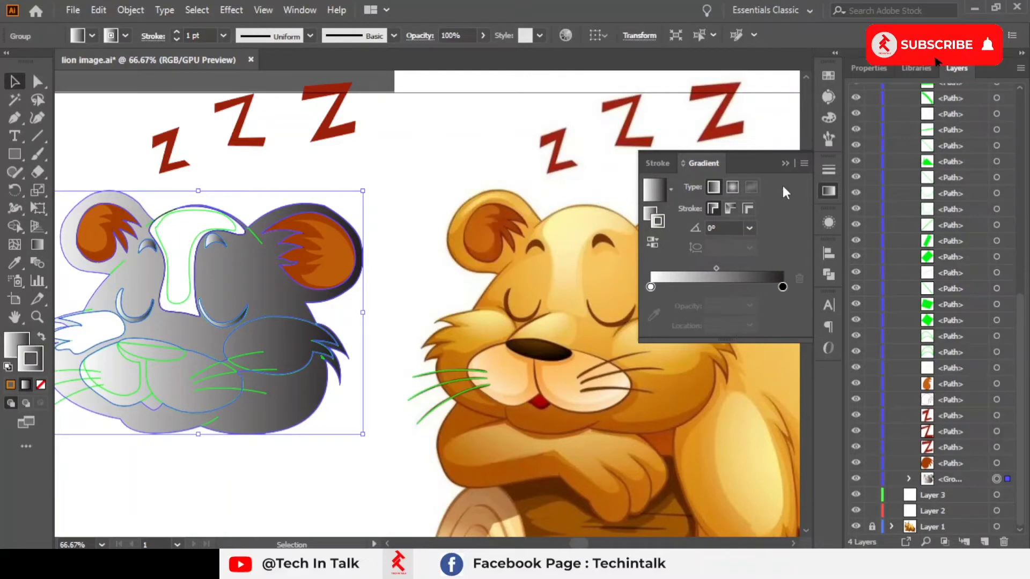
{"action": "left_click", "coordinate": [783, 287]}
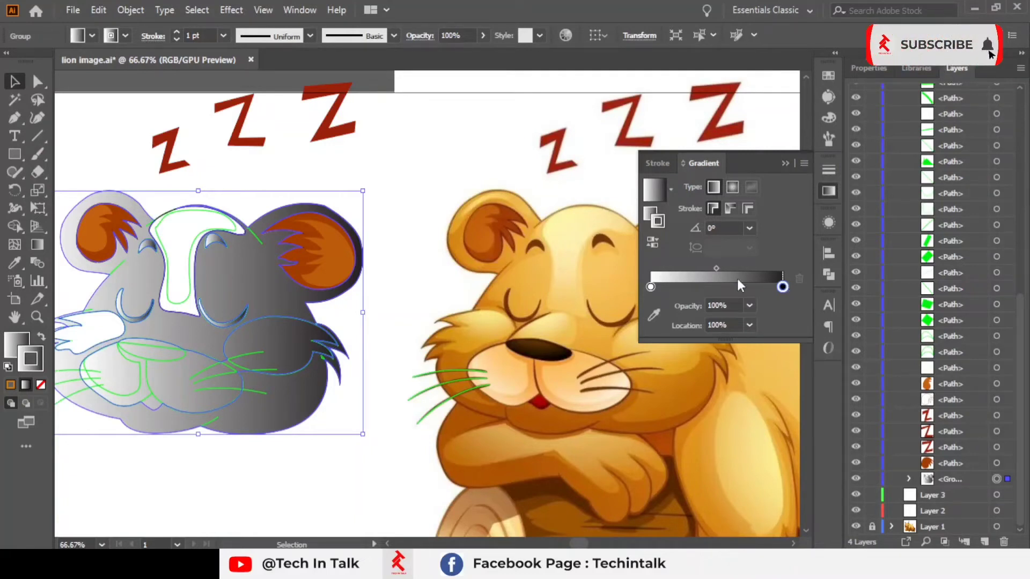
{"action": "left_click", "coordinate": [11, 353]}
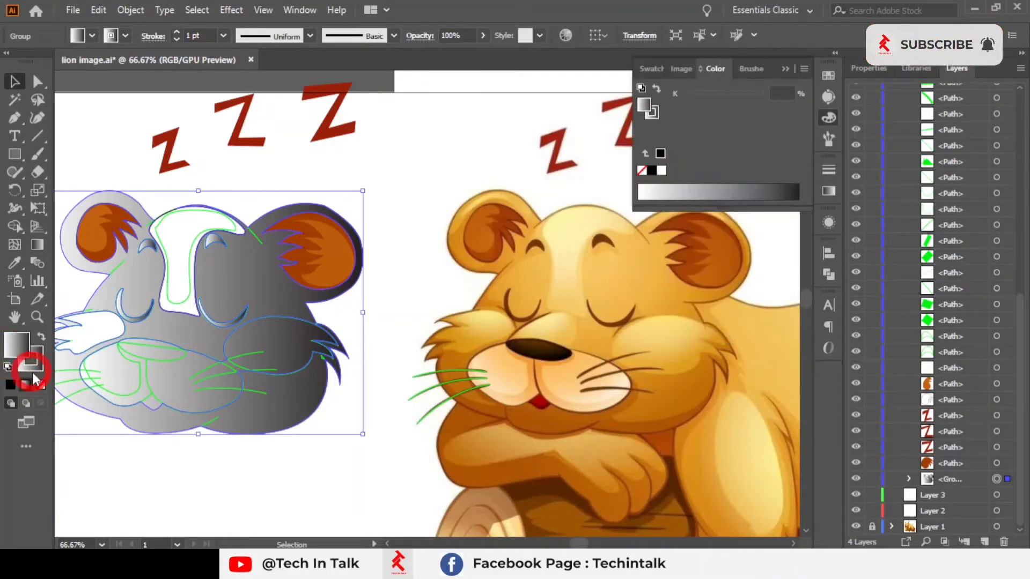
{"action": "left_click", "coordinate": [34, 364]}
{"action": "left_click", "coordinate": [41, 385]}
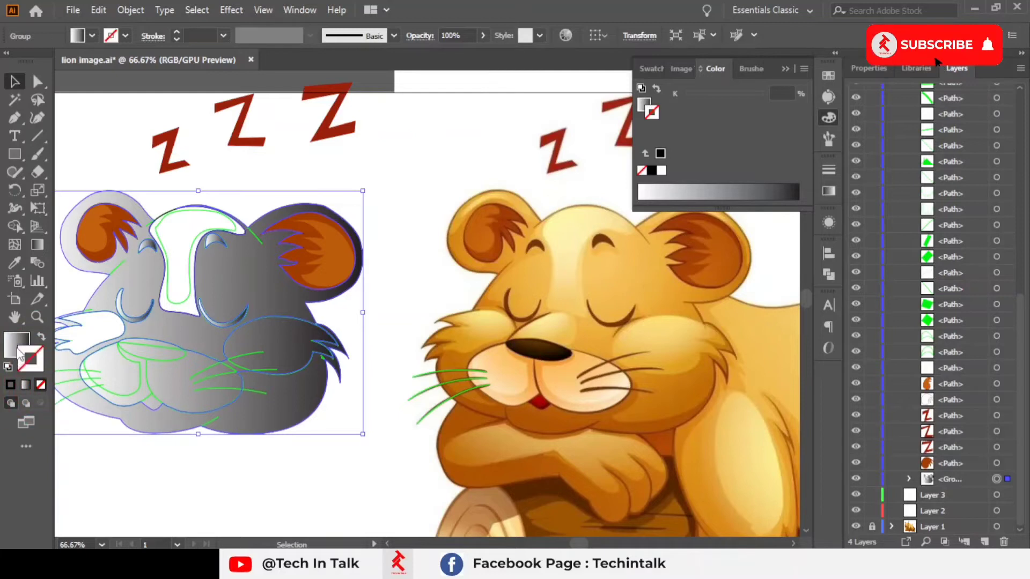
Step: Set the gradient's end stop to a brown sampled from the reference lion with the gradient Eyedropper
{"action": "left_click", "coordinate": [832, 196]}
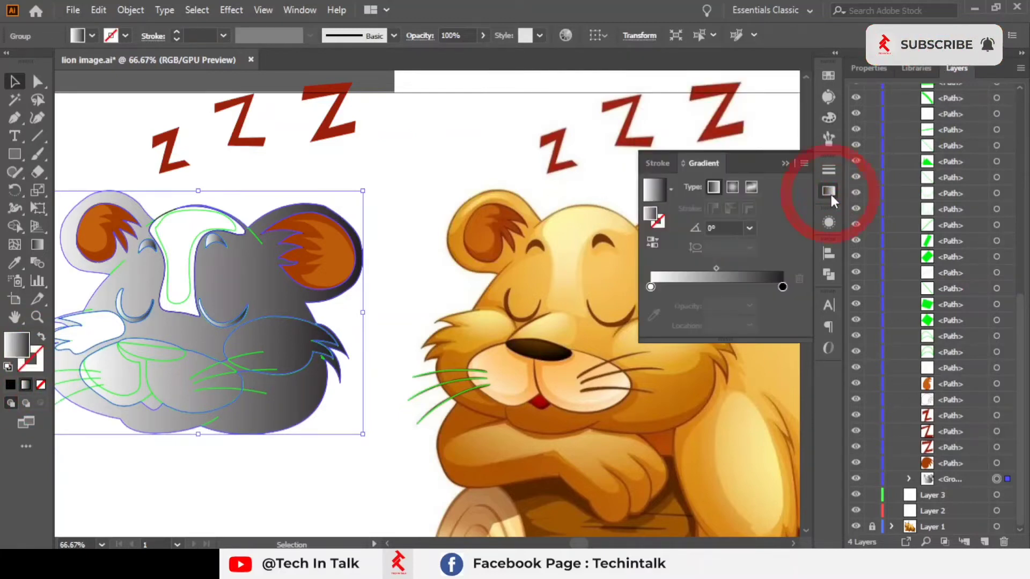
{"action": "left_click", "coordinate": [782, 287]}
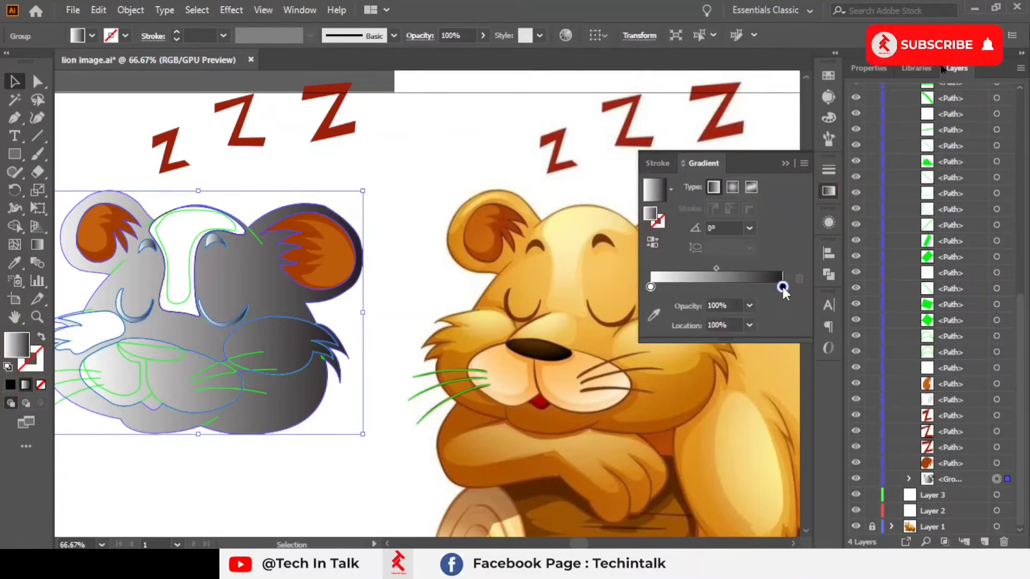
{"action": "left_click", "coordinate": [651, 320]}
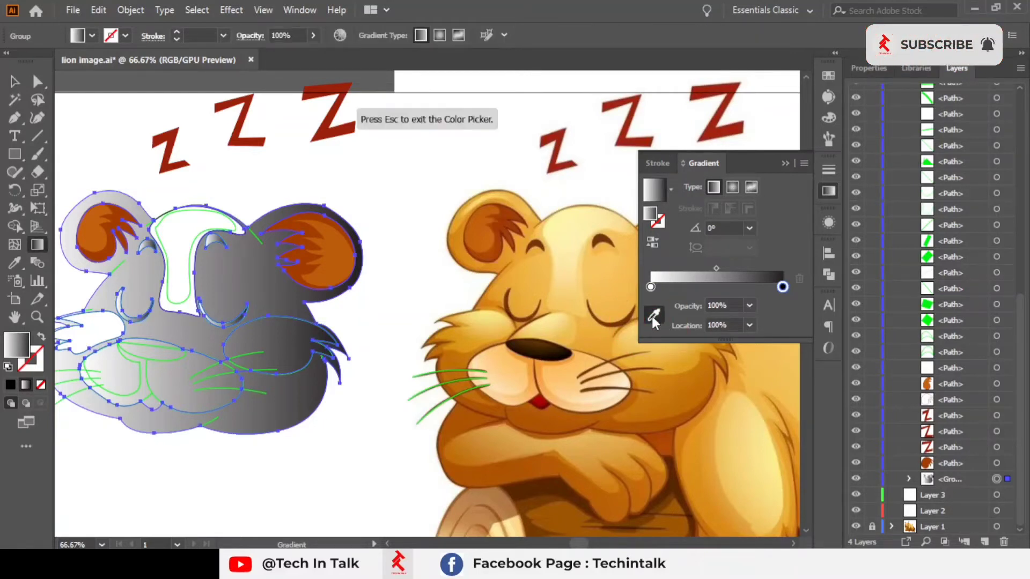
{"action": "left_click", "coordinate": [550, 420]}
{"action": "right_click", "coordinate": [545, 423]}
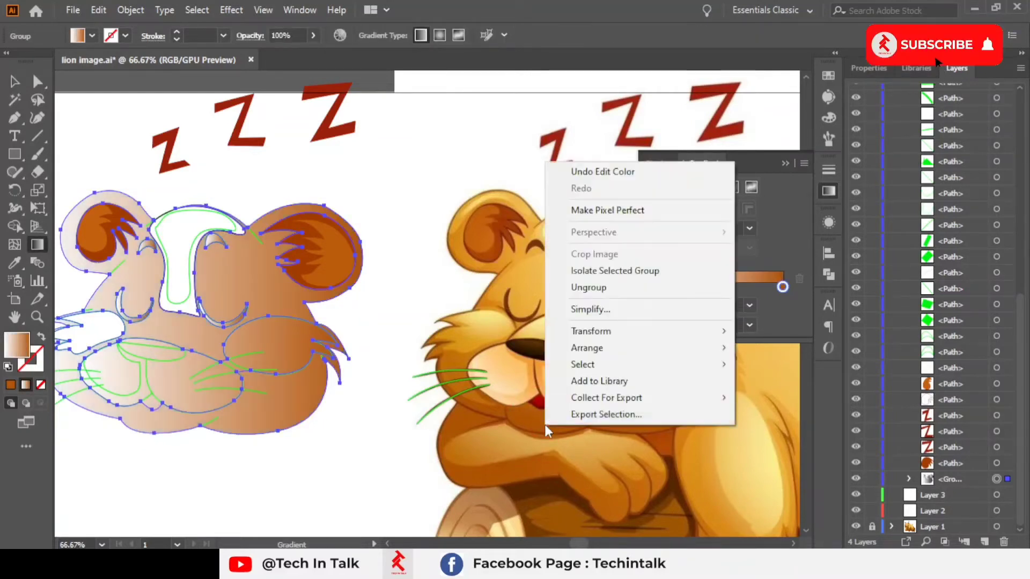
{"action": "left_click", "coordinate": [548, 418]}
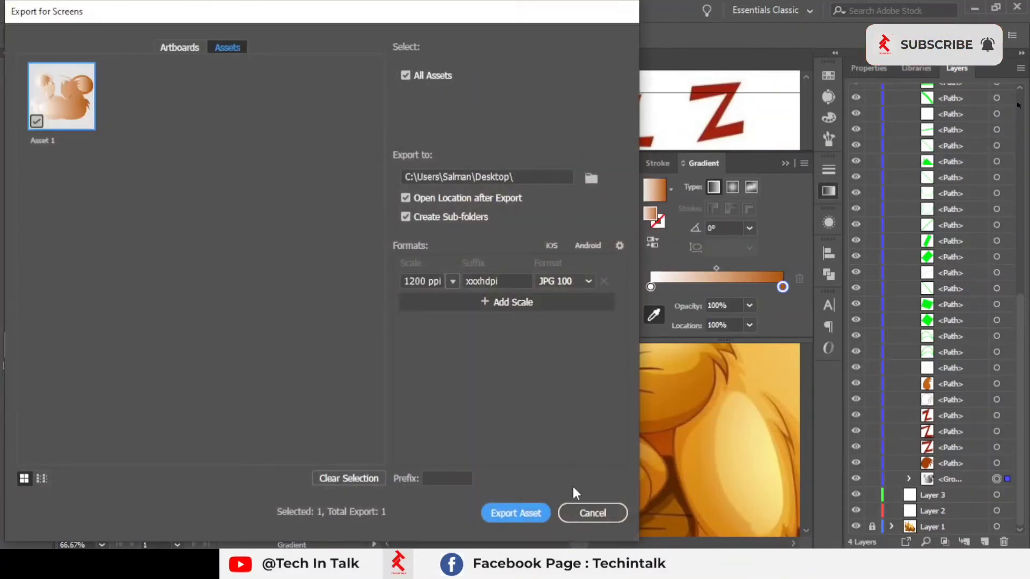
{"action": "left_click", "coordinate": [592, 513]}
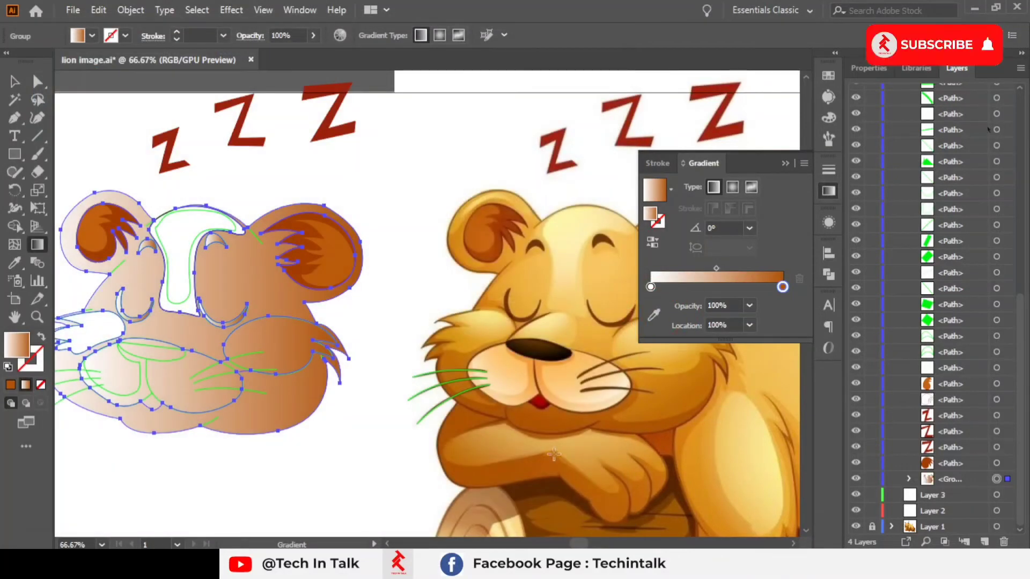
Step: Set the gradient's start stop to a golden colour sampled from the reference lion's forehead with the gradient Eyedropper
{"action": "left_click", "coordinate": [657, 318]}
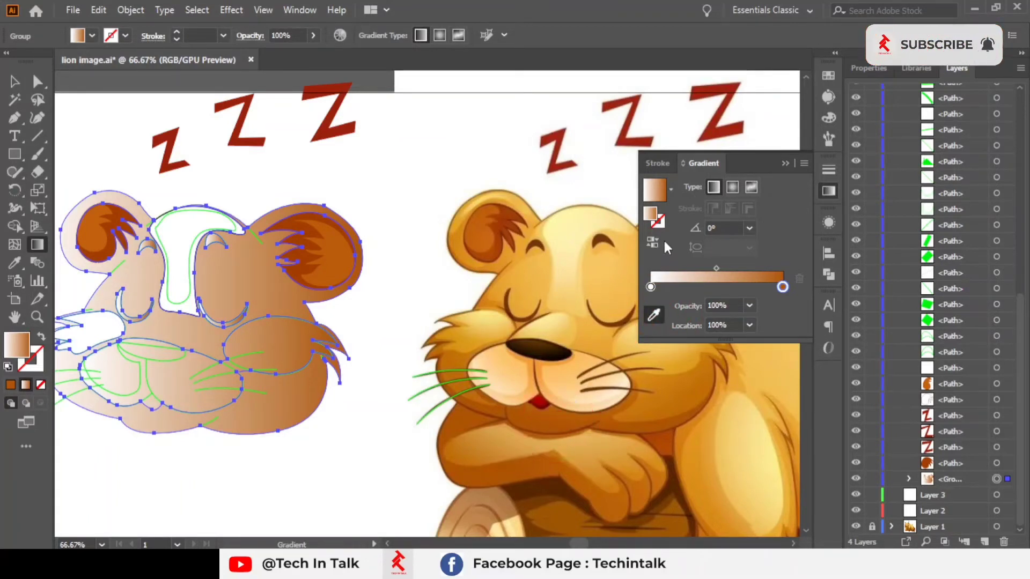
{"action": "left_click", "coordinate": [650, 288]}
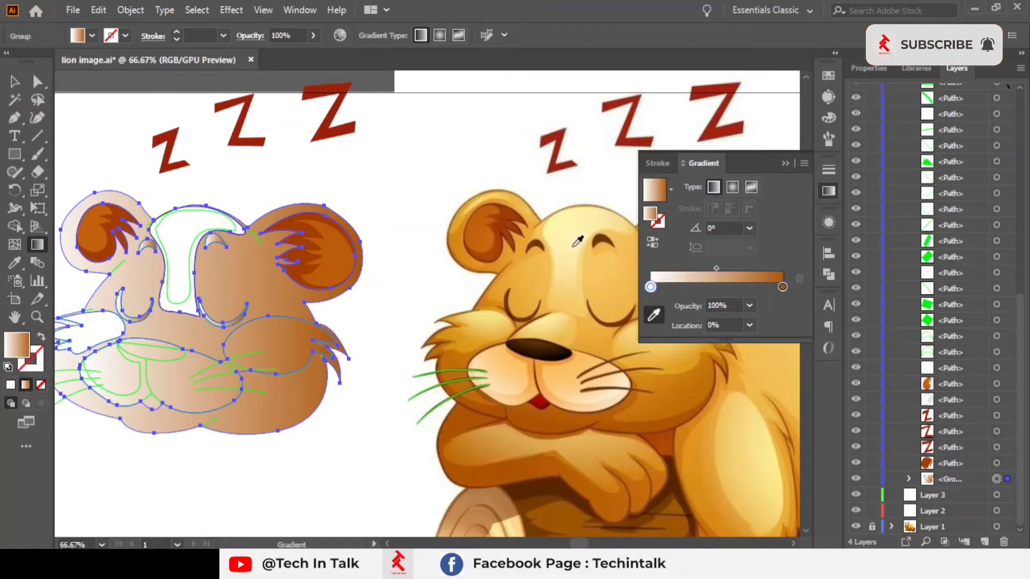
{"action": "left_click", "coordinate": [535, 217]}
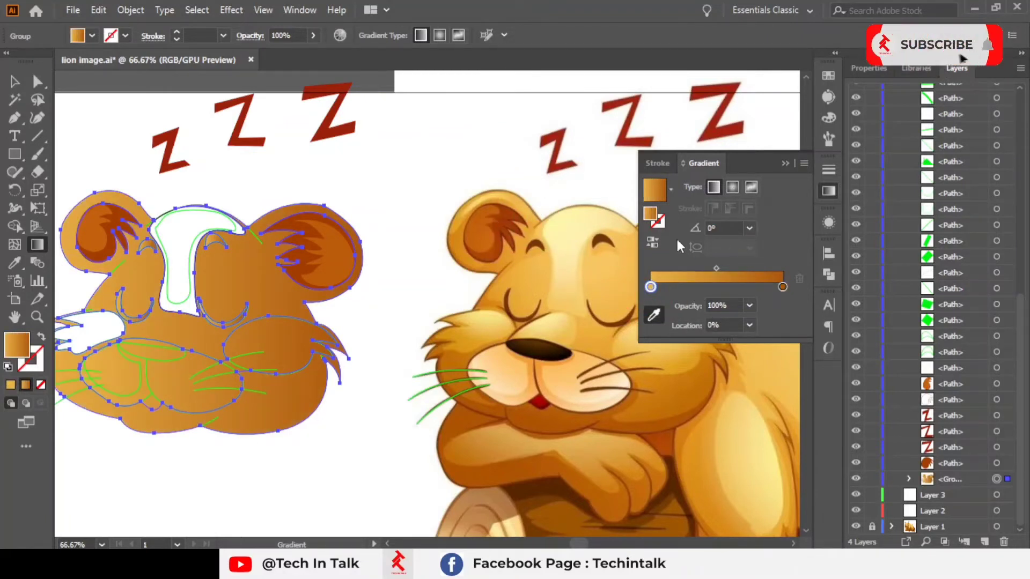
Step: Set the gradient angle to 90°
{"action": "left_click", "coordinate": [750, 230]}
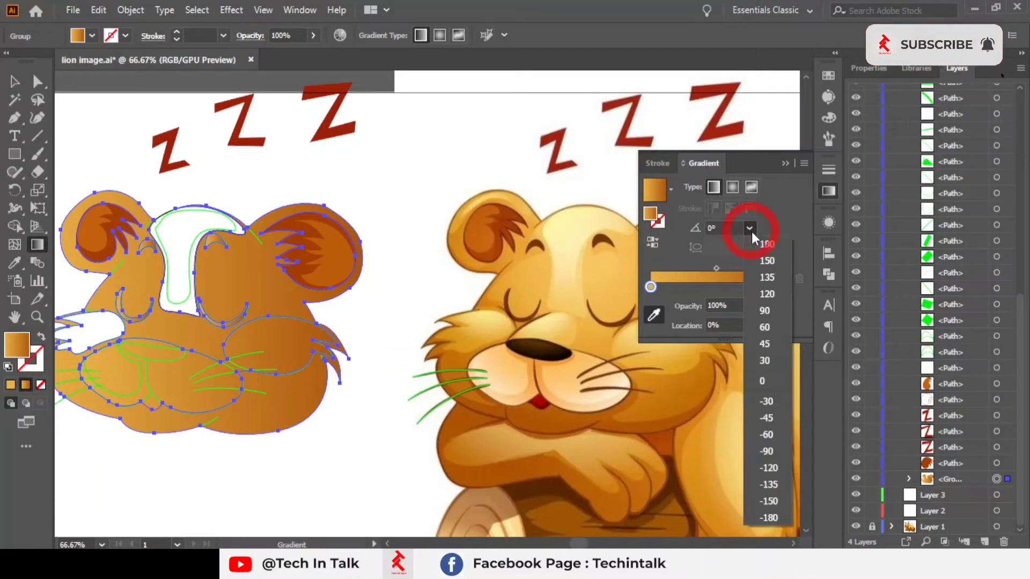
{"action": "left_click", "coordinate": [754, 311]}
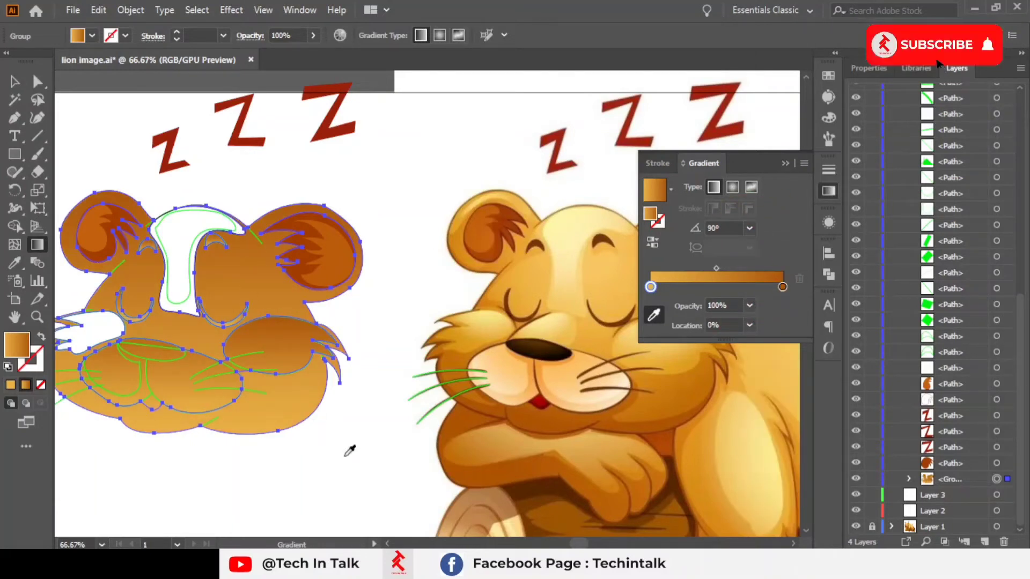
{"action": "left_click", "coordinate": [749, 228]}
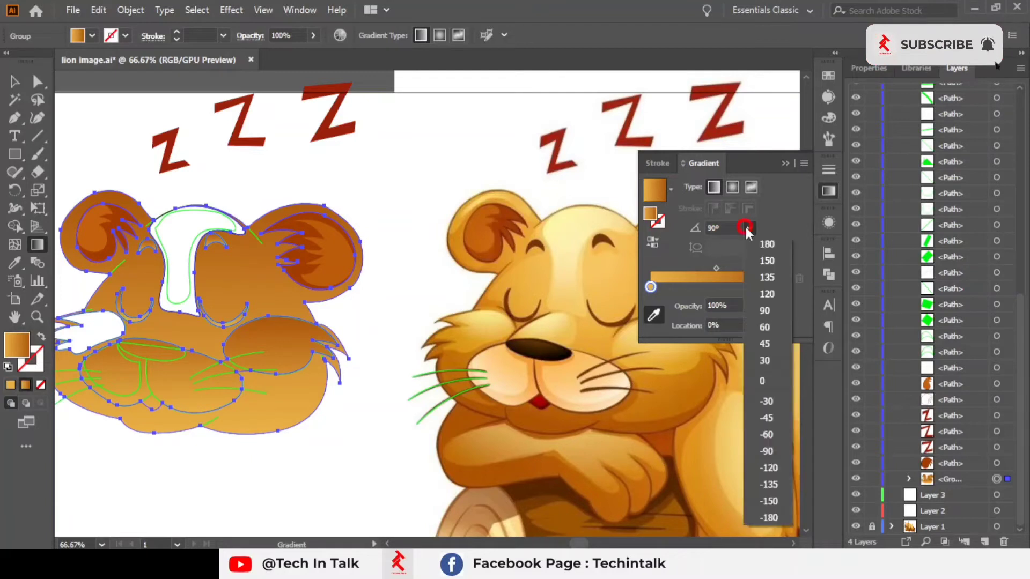
{"action": "left_click", "coordinate": [738, 239]}
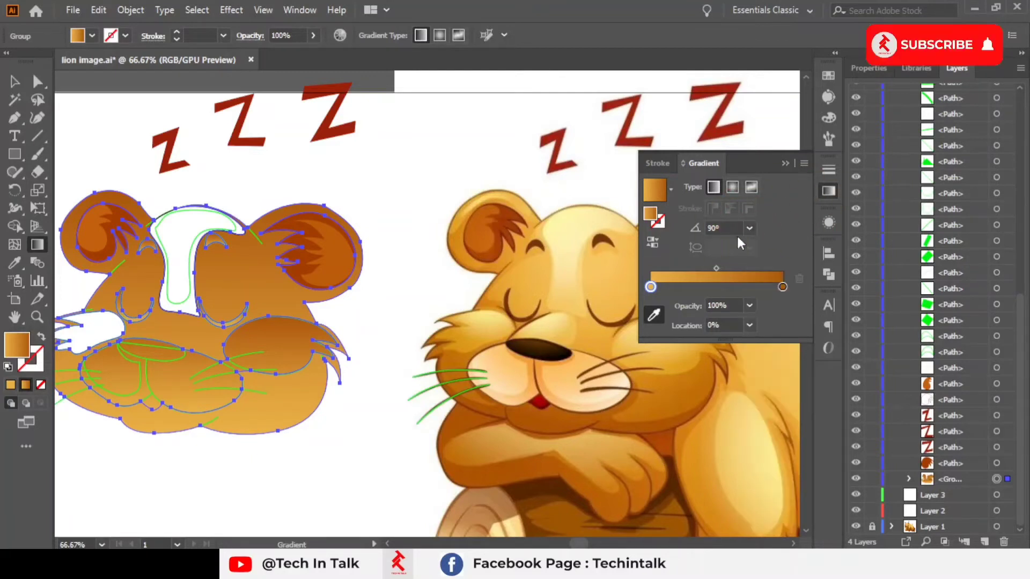
Step: Resample the gradient's end stop from the brown edge of the reference lion's ear with the gradient Eyedropper
{"action": "left_click", "coordinate": [652, 243]}
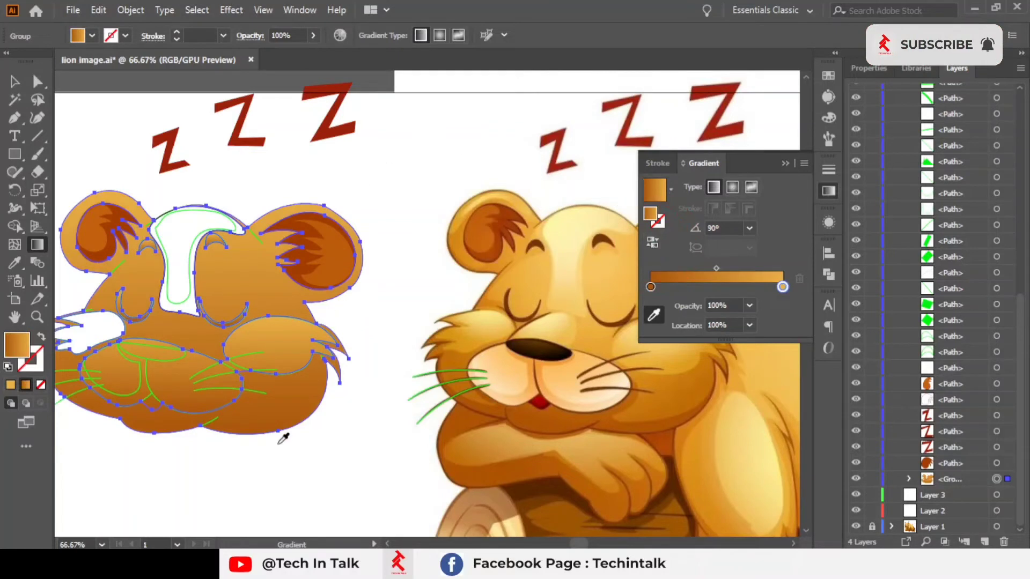
{"action": "key", "text": "alt"}
{"action": "scroll", "coordinate": [515, 230], "scroll_direction": "up", "scroll_amount": 2}
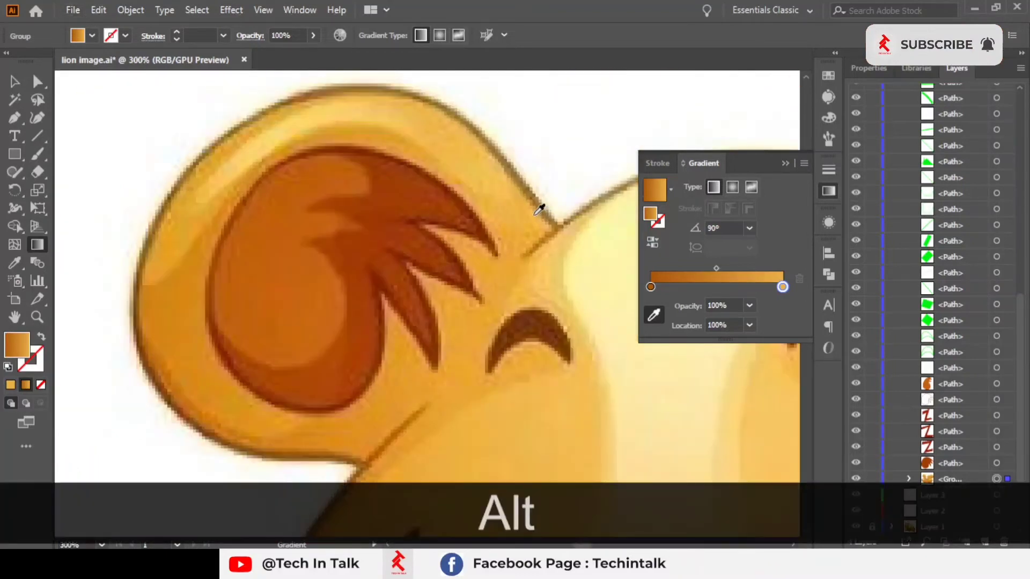
{"action": "scroll", "coordinate": [543, 211], "scroll_direction": "down", "scroll_amount": 2}
{"action": "scroll", "coordinate": [544, 212], "scroll_direction": "up", "scroll_amount": 5}
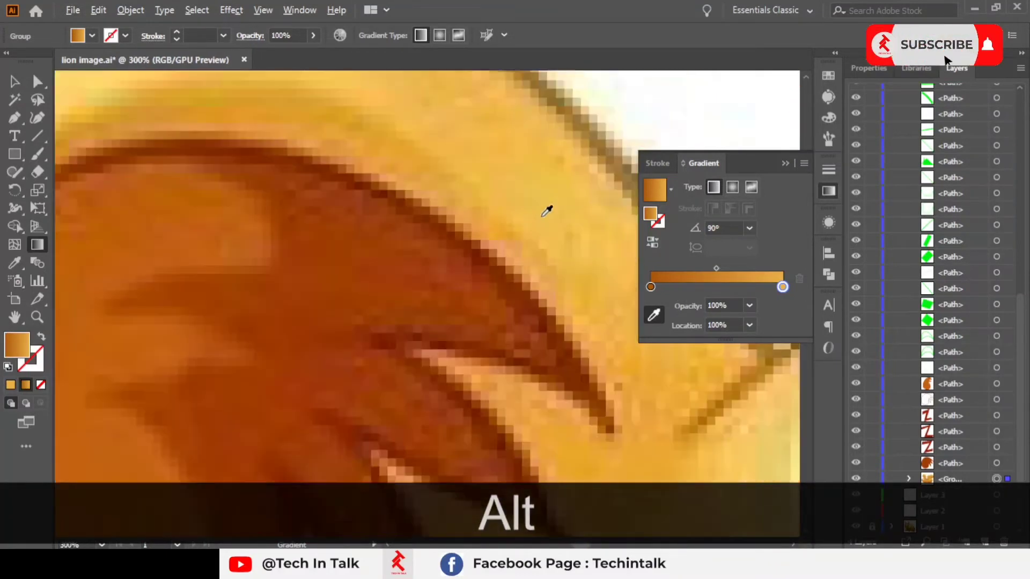
{"action": "scroll", "coordinate": [406, 218], "scroll_direction": "up", "scroll_amount": 3}
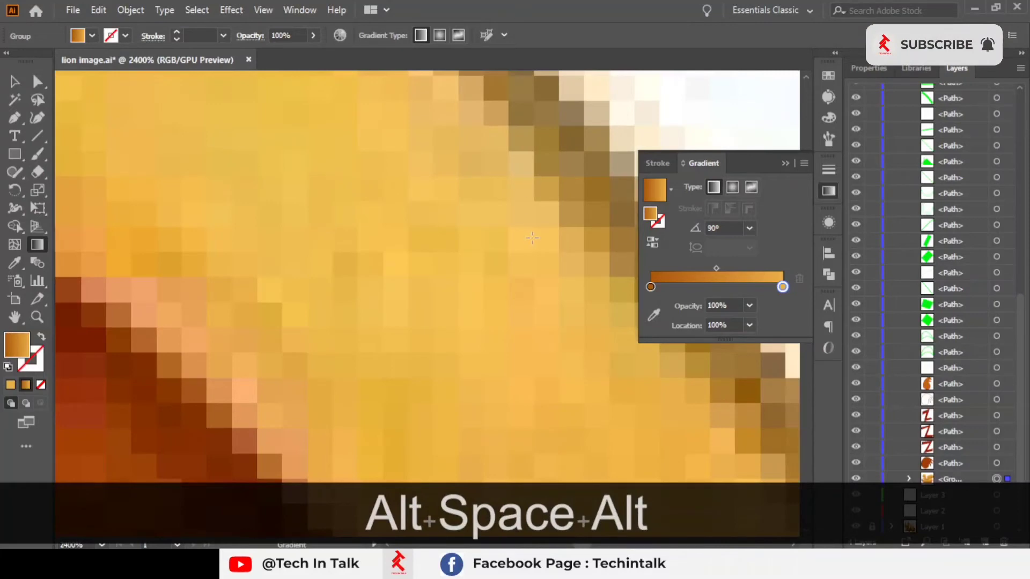
{"action": "scroll", "coordinate": [617, 269], "scroll_direction": "down", "scroll_amount": 1}
{"action": "left_click", "coordinate": [653, 314]}
{"action": "left_click", "coordinate": [522, 184]}
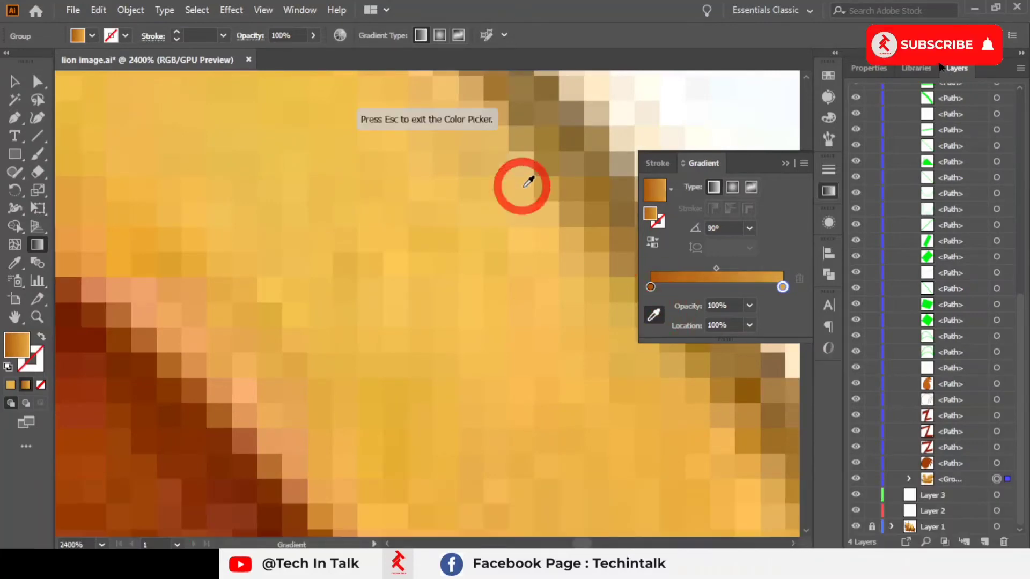
{"action": "scroll", "coordinate": [528, 181], "scroll_direction": "down", "scroll_amount": 4}
{"action": "scroll", "coordinate": [525, 177], "scroll_direction": "up", "scroll_amount": 4}
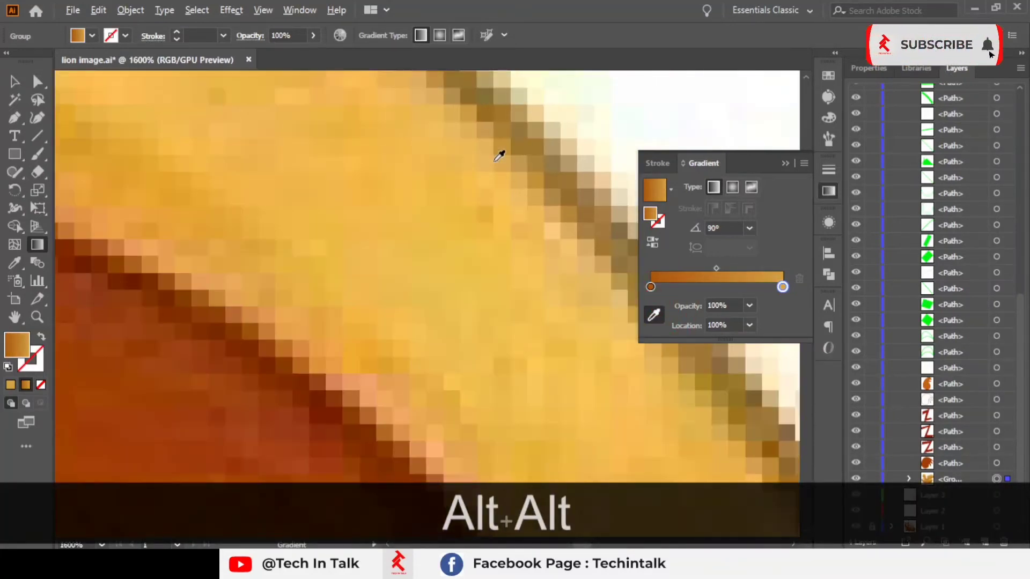
{"action": "left_click", "coordinate": [558, 221]}
{"action": "scroll", "coordinate": [560, 225], "scroll_direction": "down", "scroll_amount": 11}
{"action": "left_click", "coordinate": [466, 163]}
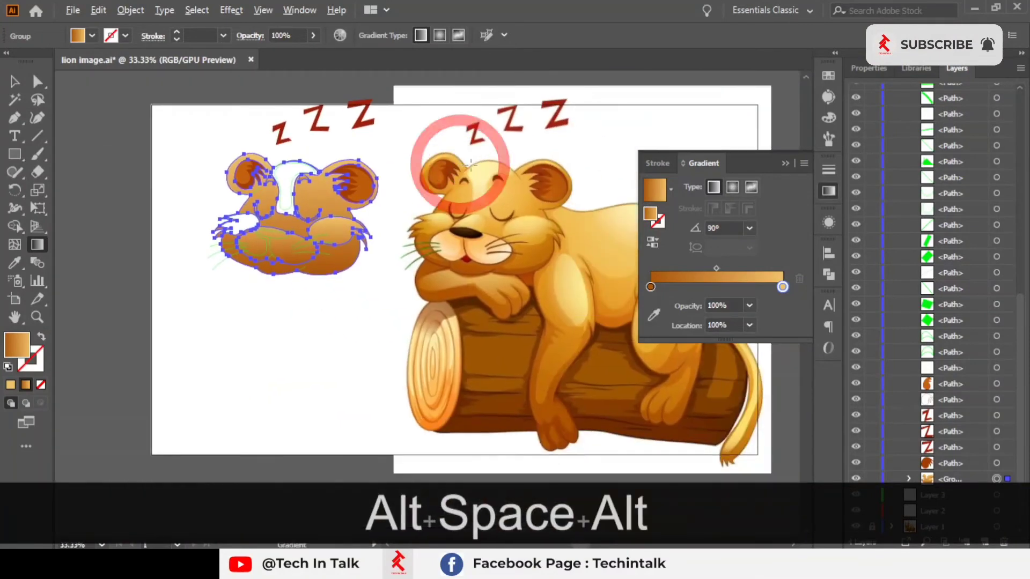
Step: Add a middle colour stop at about 48.88% and sample its colour from the reference lion's face
{"action": "scroll", "coordinate": [471, 163], "scroll_direction": "up", "scroll_amount": 2}
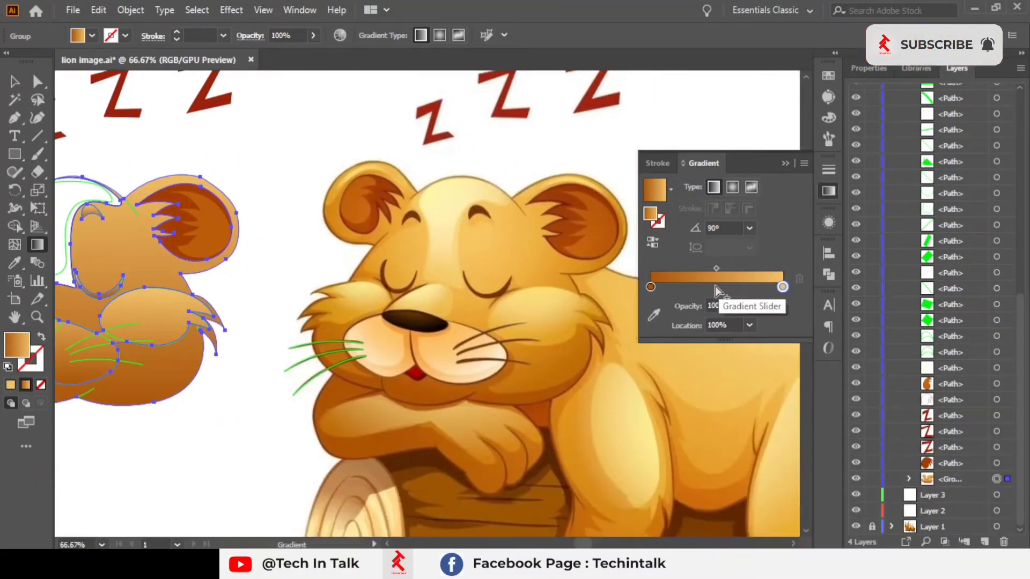
{"action": "left_click", "coordinate": [716, 287]}
{"action": "scroll", "coordinate": [715, 287], "scroll_direction": "up", "scroll_amount": 3}
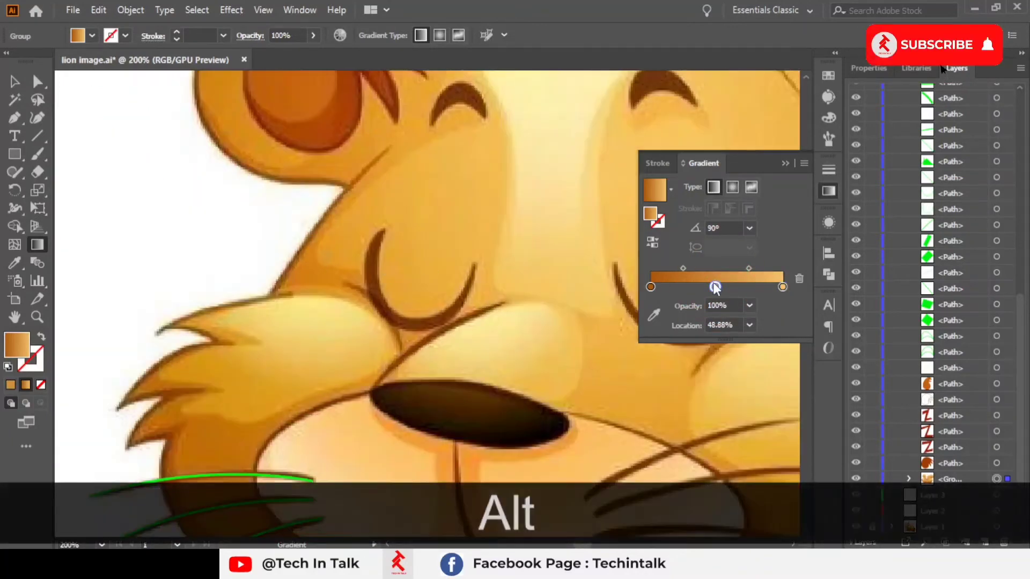
{"action": "left_click", "coordinate": [655, 314]}
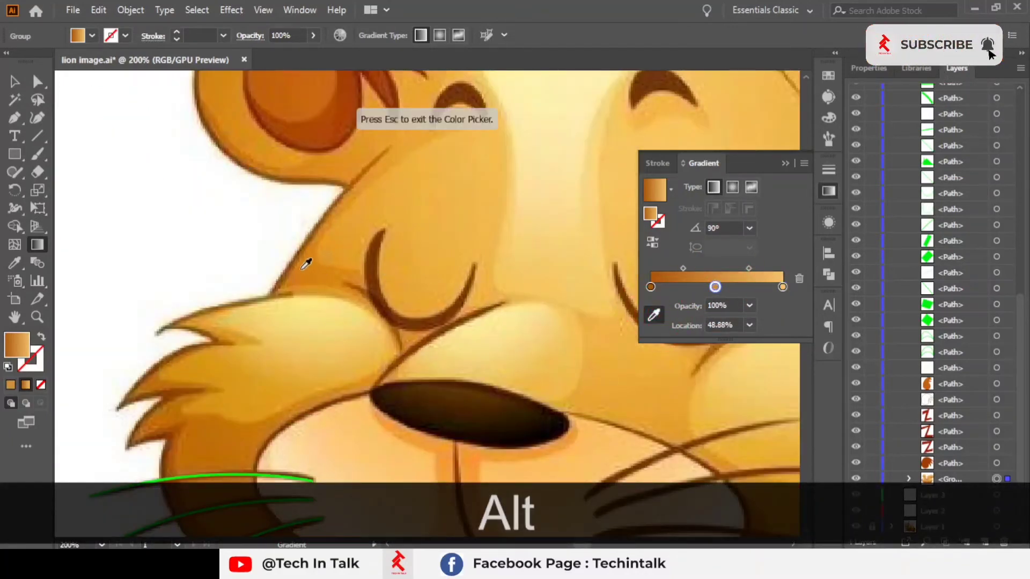
{"action": "scroll", "coordinate": [310, 274], "scroll_direction": "down", "scroll_amount": 4}
{"action": "left_click_drag", "start_coordinate": [416, 266], "coordinate": [591, 258]}
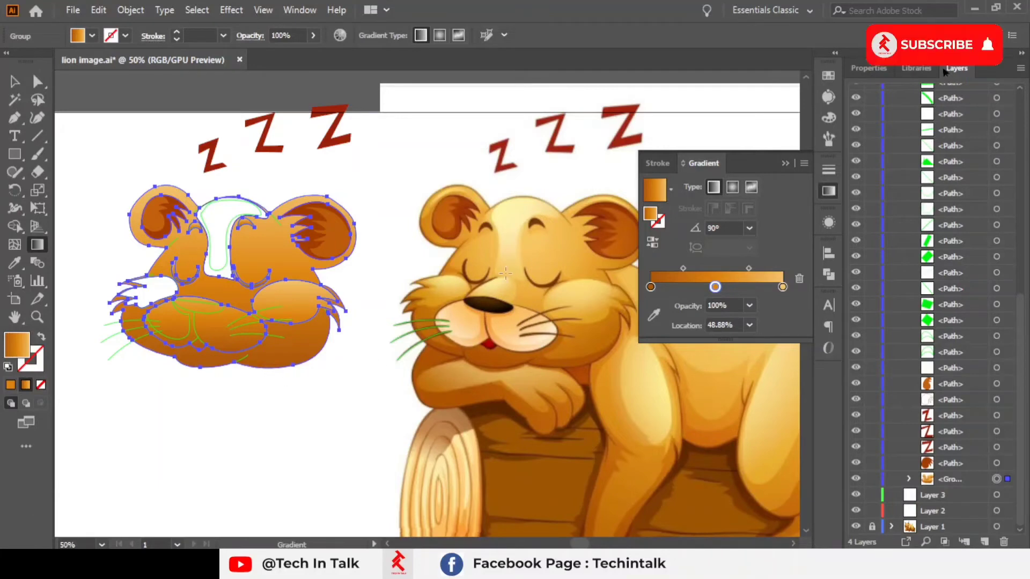
{"action": "key", "text": "alt"}
{"action": "key", "text": "alt"}
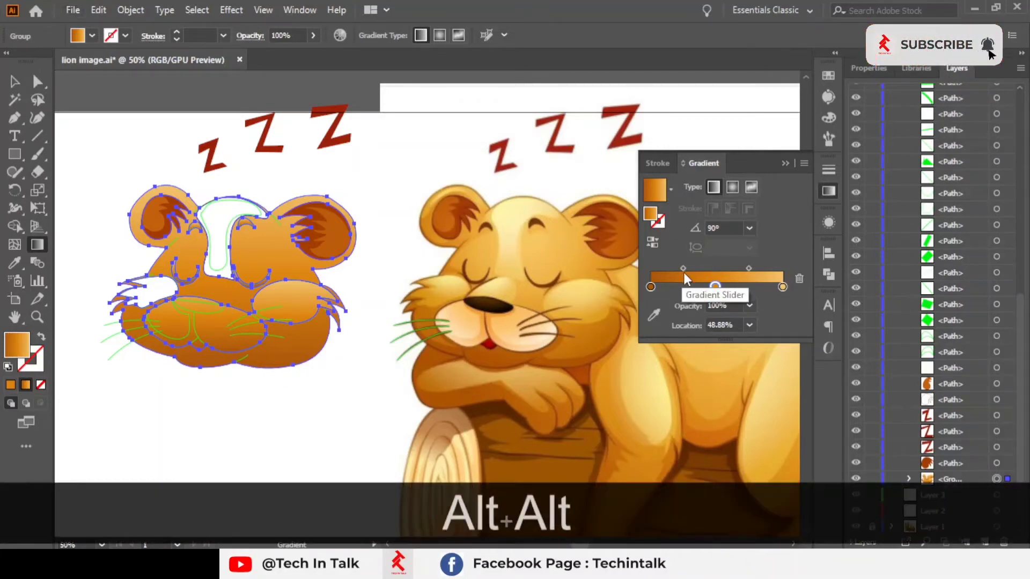
Step: Move the midpoint between the start and middle stops to 37.43%
{"action": "scroll", "coordinate": [558, 338], "scroll_direction": "up", "scroll_amount": 3}
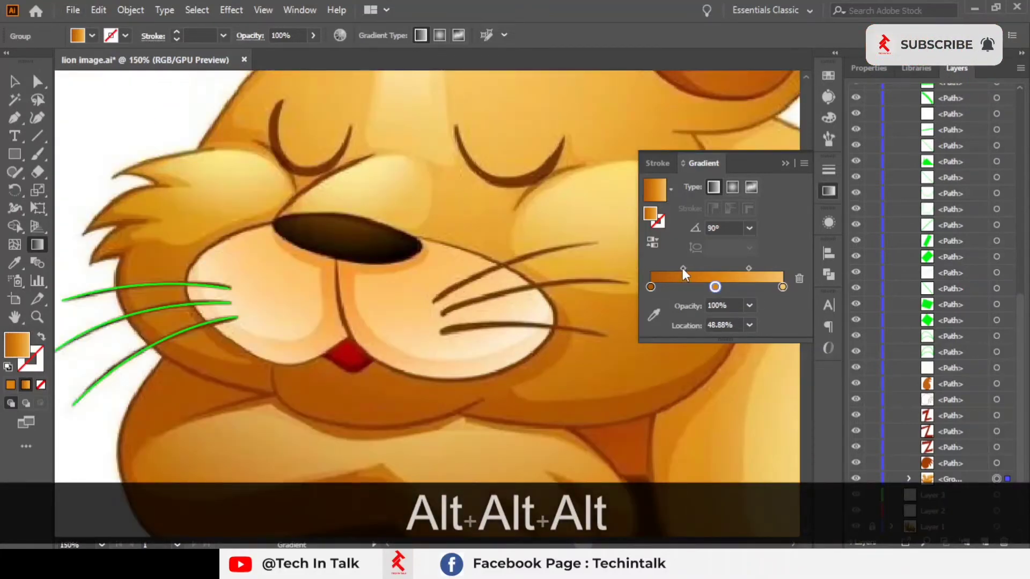
{"action": "left_click_drag", "start_coordinate": [683, 268], "coordinate": [675, 268]}
{"action": "scroll", "coordinate": [502, 329], "scroll_direction": "down", "scroll_amount": 4}
{"action": "left_click_drag", "start_coordinate": [334, 325], "coordinate": [273, 325]}
{"action": "scroll", "coordinate": [409, 322], "scroll_direction": "up", "scroll_amount": 2}
{"action": "scroll", "coordinate": [399, 323], "scroll_direction": "down", "scroll_amount": 1}
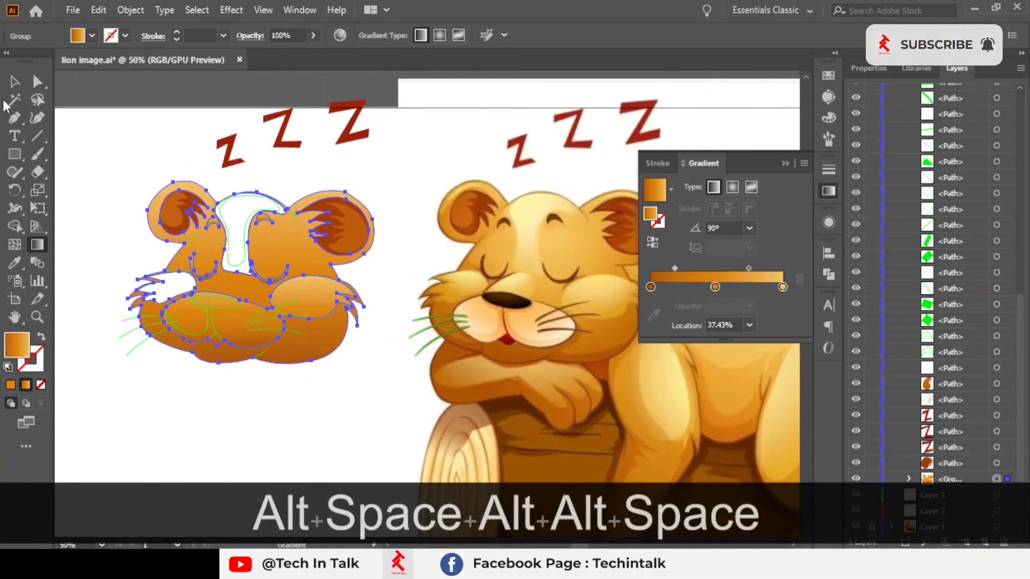
Step: Select both closed-eye curves and sample the reference eyelid's dark brown into them with the Eyedropper
{"action": "left_click", "coordinate": [15, 82]}
{"action": "left_click", "coordinate": [134, 135]}
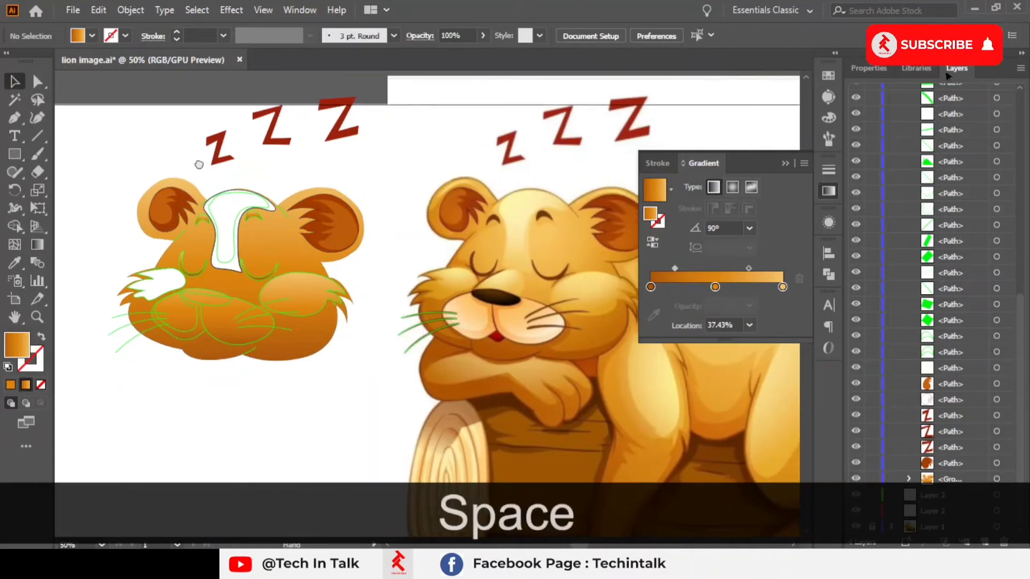
{"action": "mouse_move", "coordinate": [202, 166]}
{"action": "left_mouse_down"}
{"action": "mouse_move", "coordinate": [178, 160]}
{"action": "mouse_move", "coordinate": [218, 175]}
{"action": "left_mouse_up"}
{"action": "left_click_drag", "start_coordinate": [361, 240], "coordinate": [324, 263]}
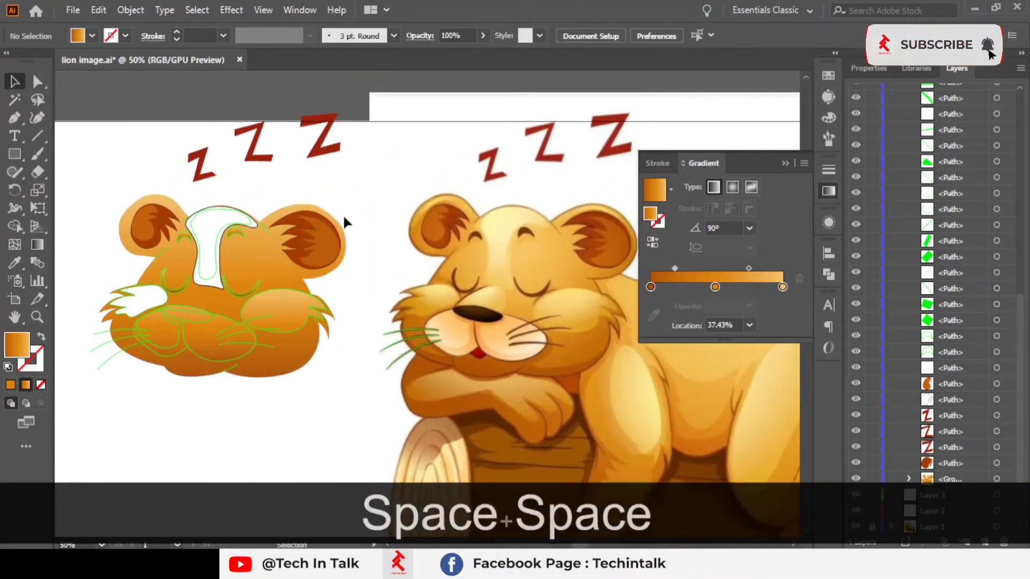
{"action": "scroll", "coordinate": [343, 216], "scroll_direction": "up", "scroll_amount": 3}
{"action": "scroll", "coordinate": [325, 225], "scroll_direction": "down", "scroll_amount": 2}
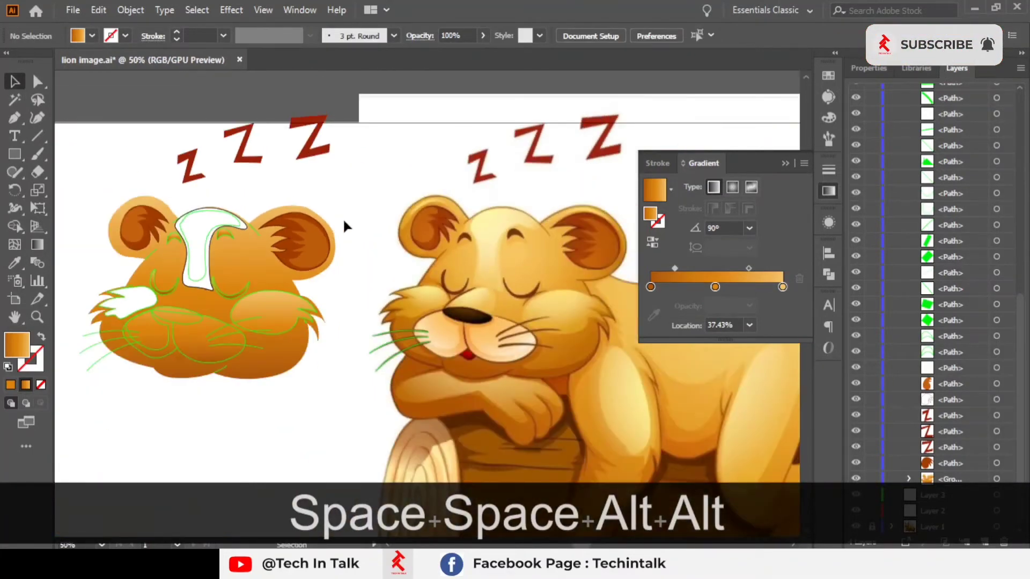
{"action": "left_click_drag", "start_coordinate": [343, 218], "coordinate": [459, 224]}
{"action": "scroll", "coordinate": [310, 241], "scroll_direction": "up", "scroll_amount": 1}
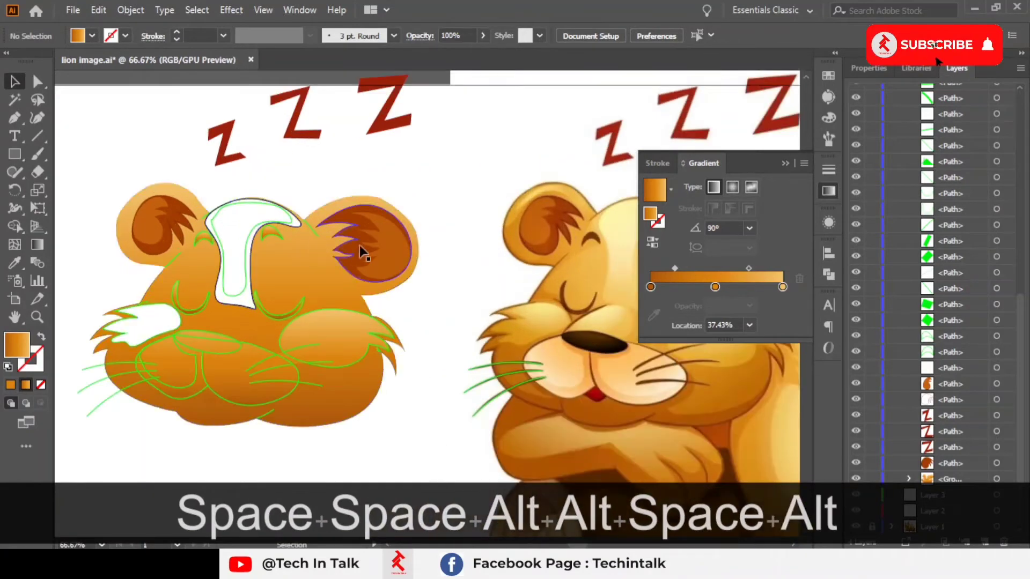
{"action": "left_click_drag", "start_coordinate": [357, 253], "coordinate": [292, 234]}
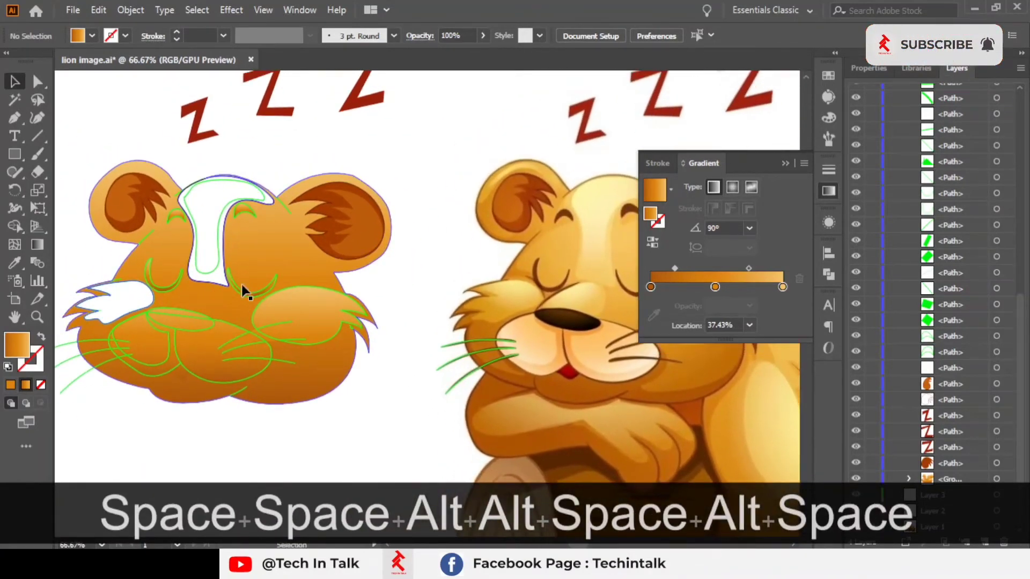
{"action": "left_click", "coordinate": [240, 291]}
{"action": "left_click", "coordinate": [165, 299], "text": "shift"}
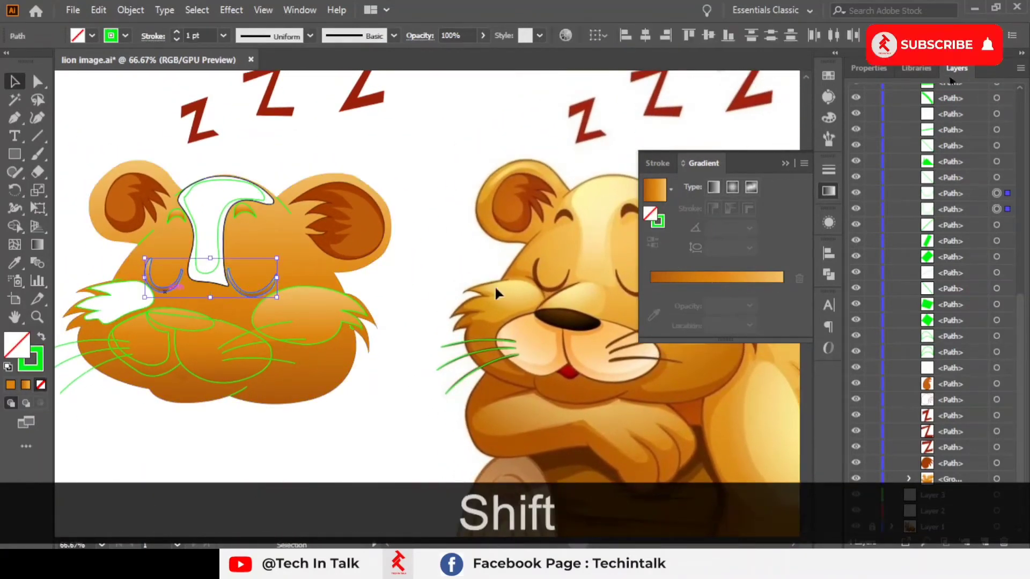
{"action": "scroll", "coordinate": [587, 273], "scroll_direction": "up", "scroll_amount": 2}
{"action": "left_click", "coordinate": [15, 263]}
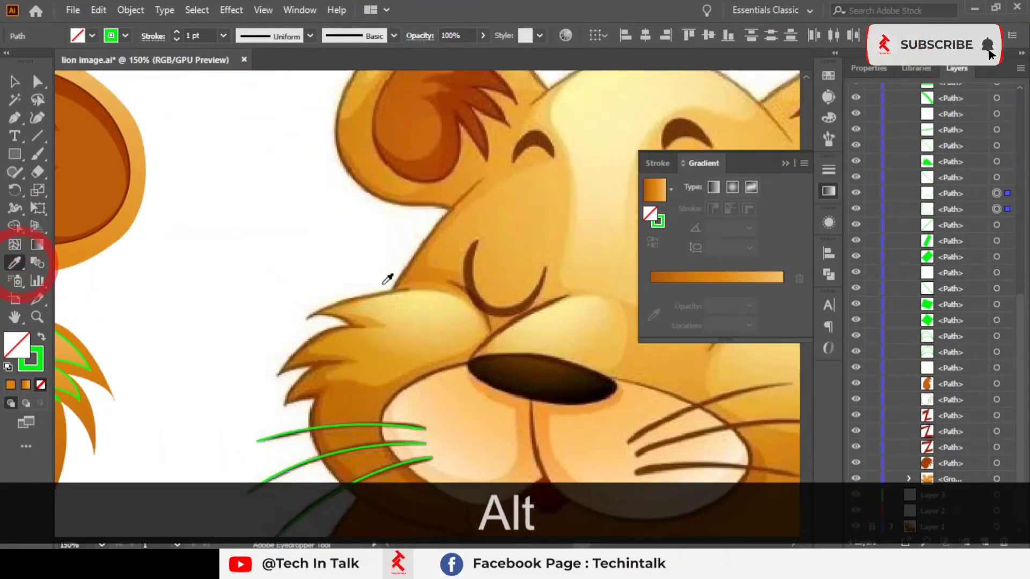
{"action": "scroll", "coordinate": [391, 285], "scroll_direction": "up", "scroll_amount": 2}
{"action": "left_click", "coordinate": [540, 267]}
{"action": "scroll", "coordinate": [540, 267], "scroll_direction": "down", "scroll_amount": 3}
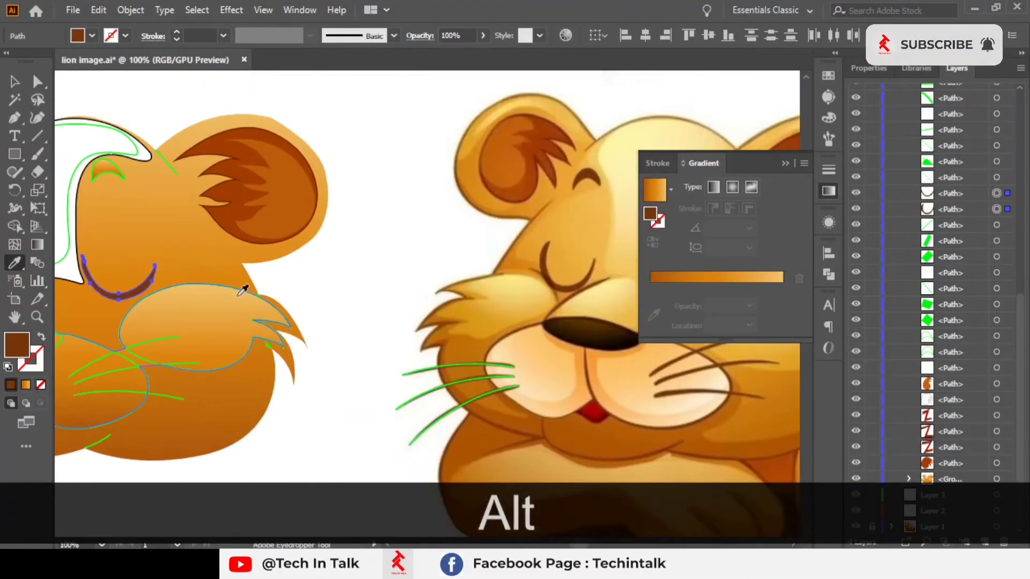
Step: Select the traced nose outline and apply the current gradient as its fill
{"action": "left_click_drag", "start_coordinate": [244, 290], "coordinate": [379, 293]}
{"action": "scroll", "coordinate": [354, 300], "scroll_direction": "down", "scroll_amount": 1}
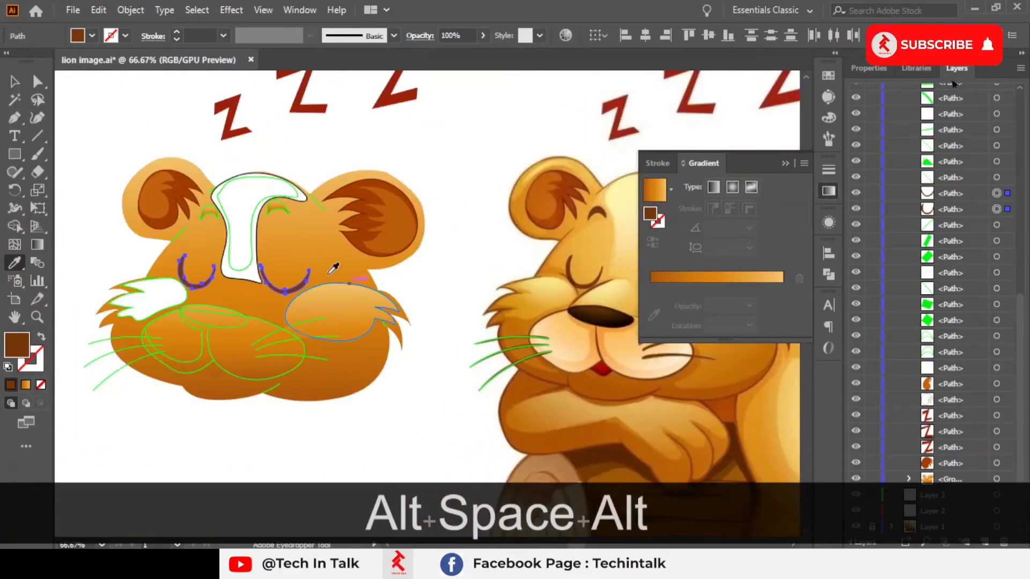
{"action": "key", "text": "ctrl"}
{"action": "left_click", "coordinate": [216, 326], "text": "ctrl"}
{"action": "scroll", "coordinate": [574, 338], "scroll_direction": "up", "scroll_amount": 3}
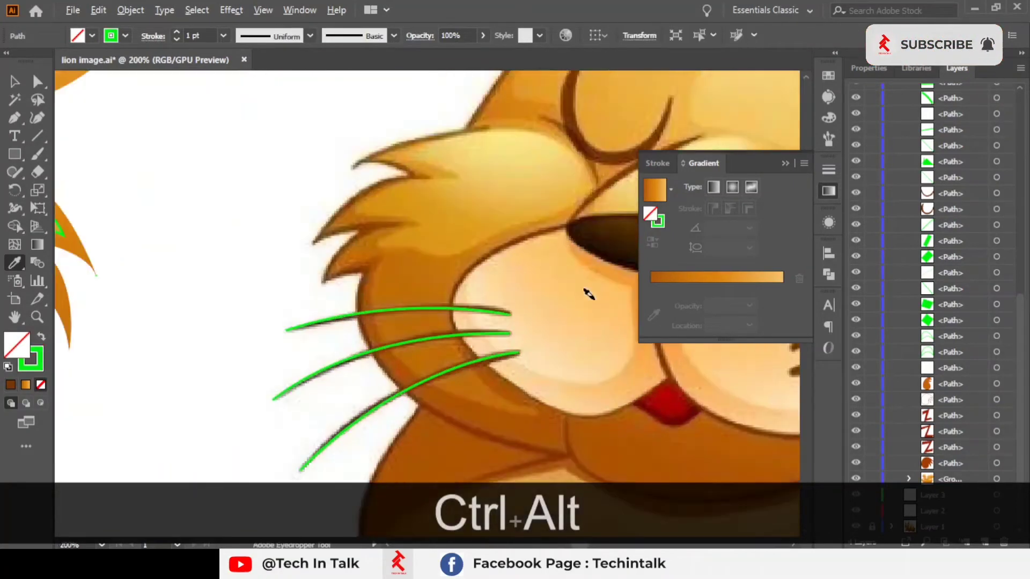
{"action": "left_click_drag", "start_coordinate": [540, 260], "coordinate": [310, 288]}
{"action": "scroll", "coordinate": [461, 292], "scroll_direction": "up", "scroll_amount": 3}
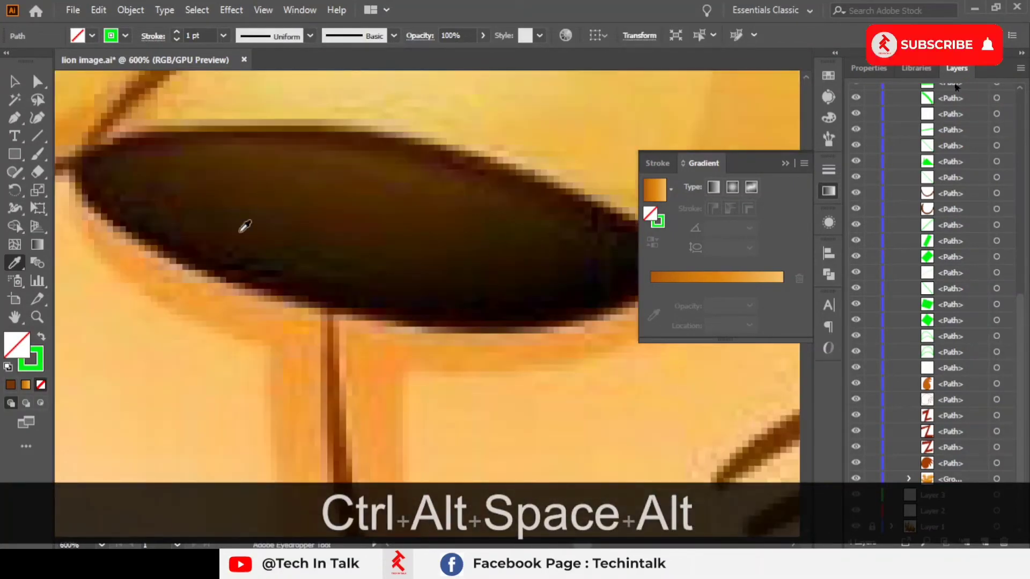
{"action": "scroll", "coordinate": [438, 235], "scroll_direction": "down", "scroll_amount": 3}
{"action": "left_click_drag", "start_coordinate": [386, 259], "coordinate": [545, 283]}
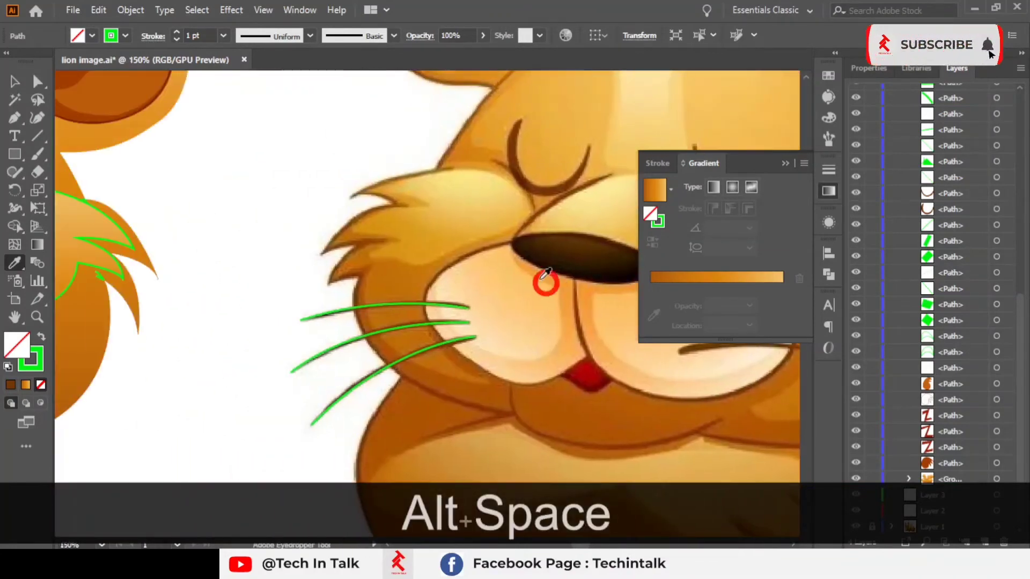
{"action": "scroll", "coordinate": [545, 283], "scroll_direction": "down", "scroll_amount": 3}
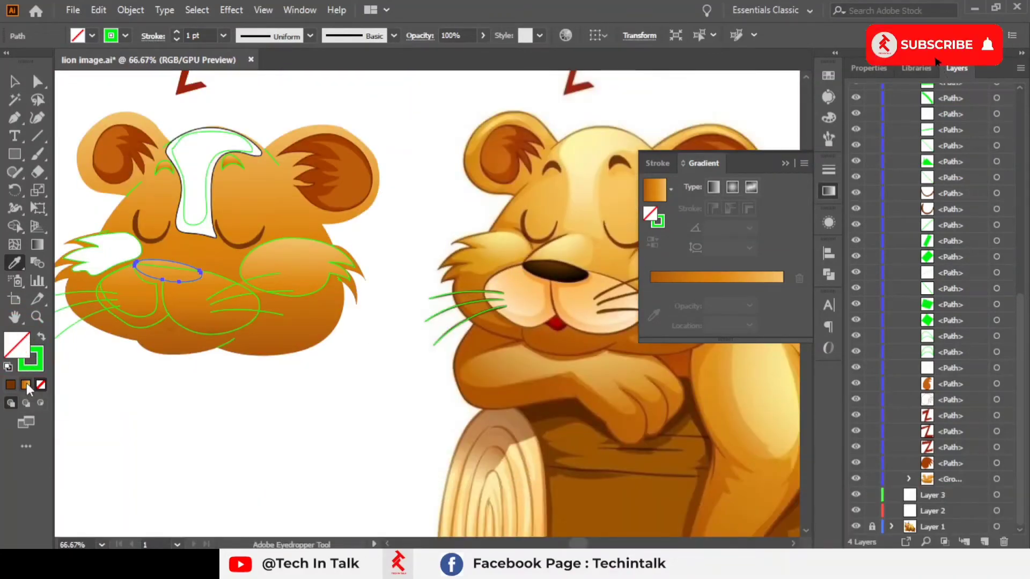
{"action": "left_click", "coordinate": [26, 385]}
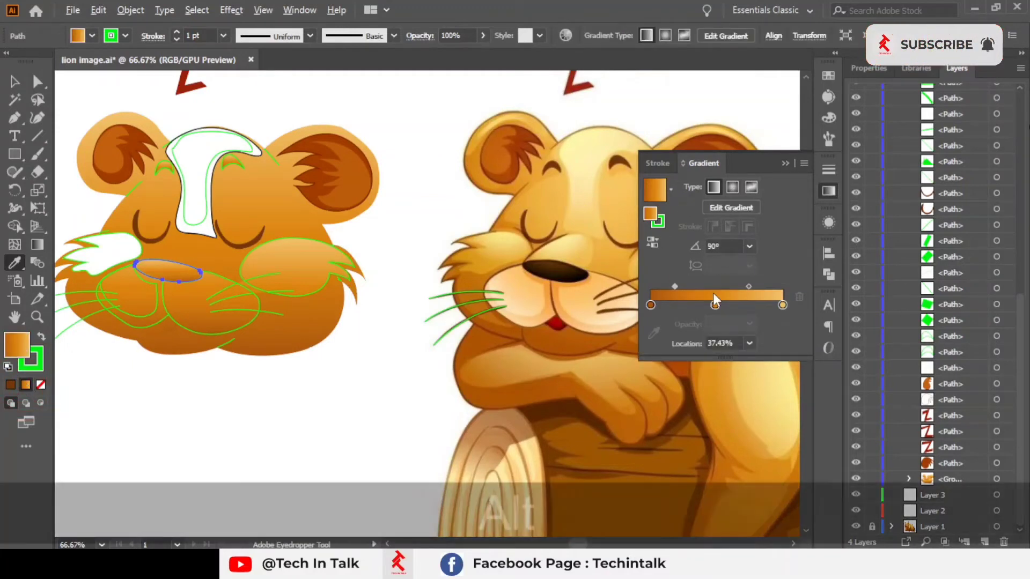
Step: Delete the nose gradient's middle stop and sample the reference nose's dark brown into the end stop
{"action": "left_click", "coordinate": [799, 297]}
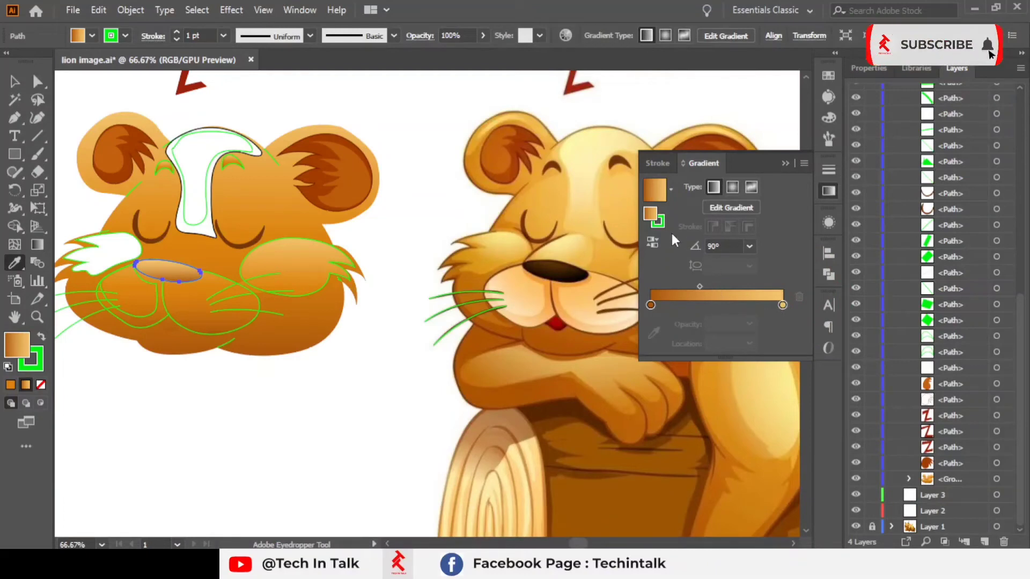
{"action": "left_click", "coordinate": [783, 305]}
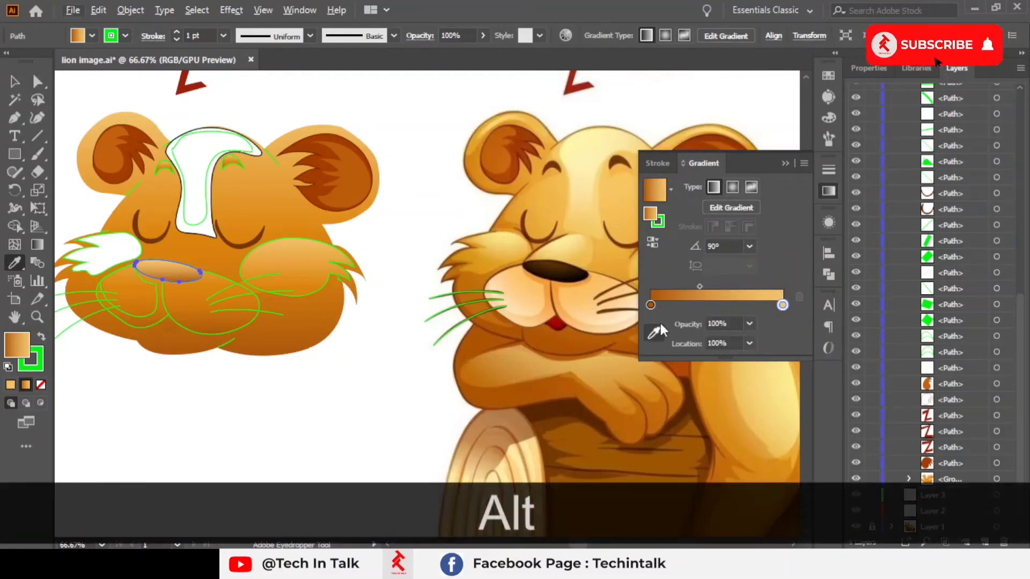
{"action": "left_click", "coordinate": [654, 333]}
{"action": "scroll", "coordinate": [633, 296], "scroll_direction": "up", "scroll_amount": 5}
{"action": "left_click", "coordinate": [414, 197]}
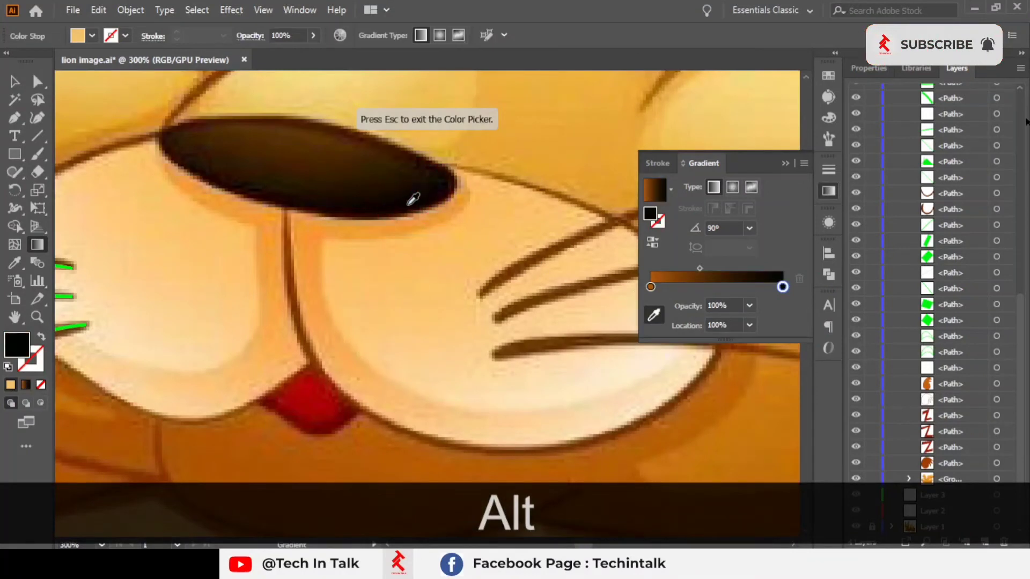
{"action": "left_click", "coordinate": [651, 287]}
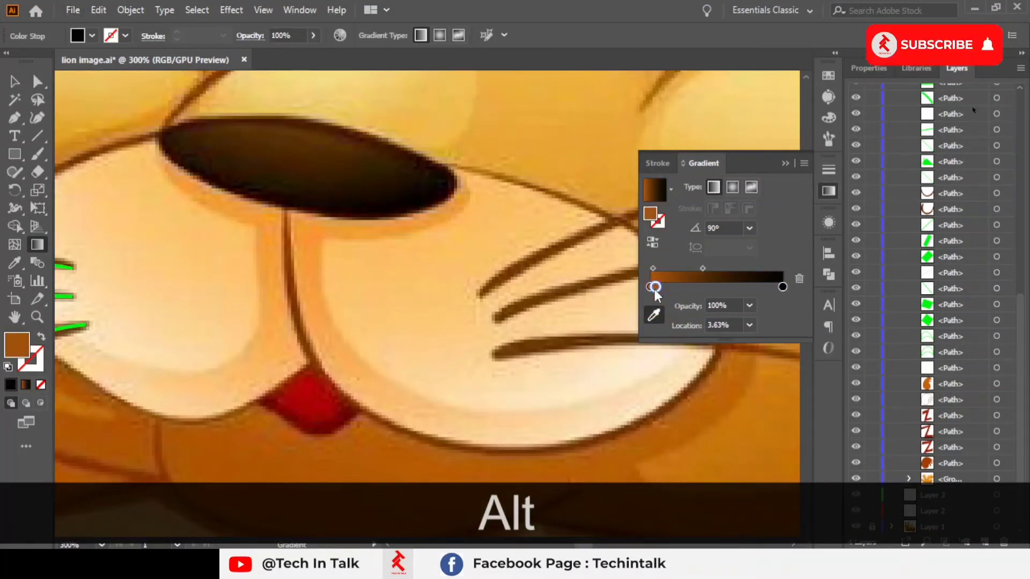
{"action": "left_click", "coordinate": [793, 277]}
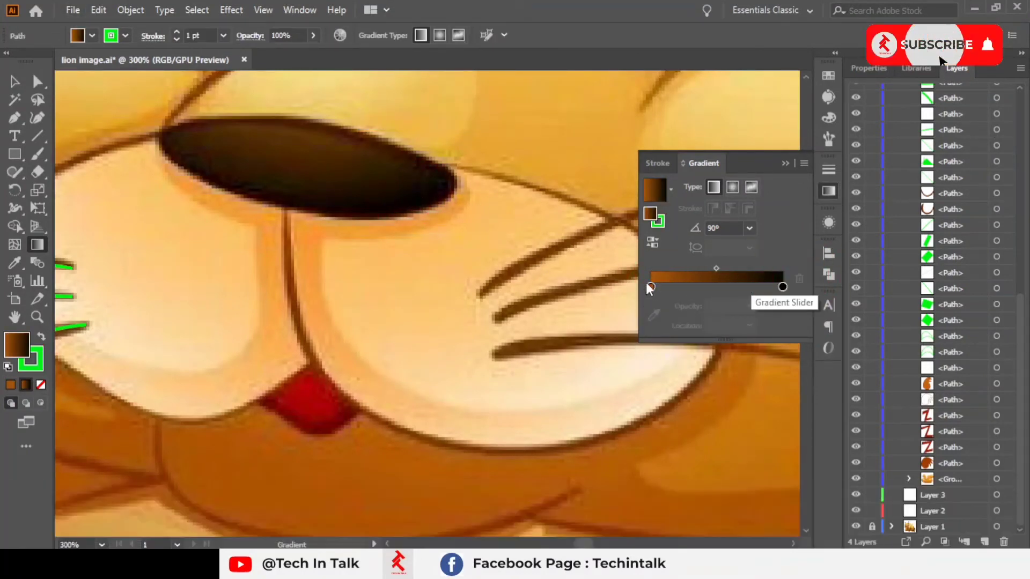
{"action": "left_click", "coordinate": [685, 287]}
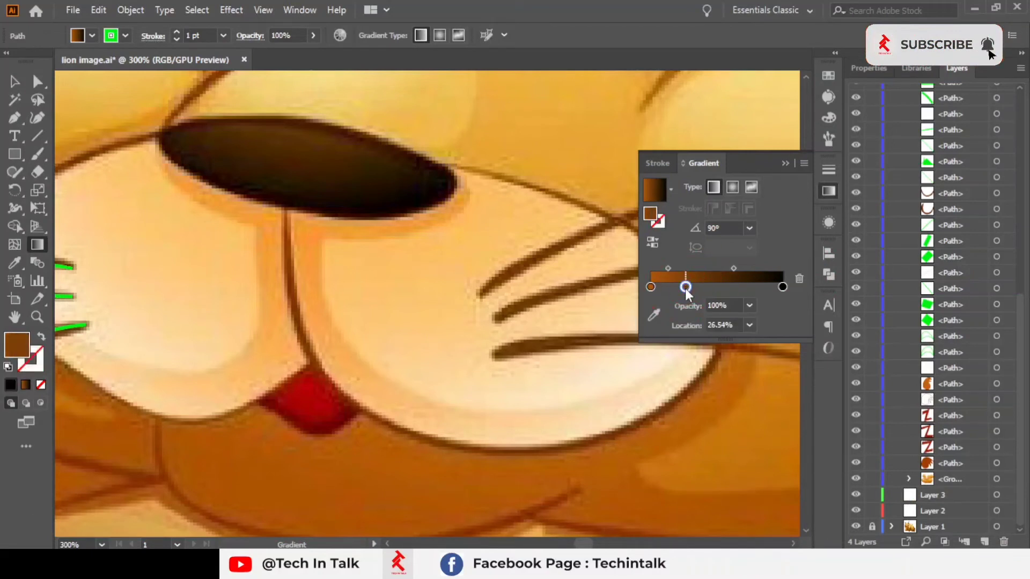
{"action": "left_click", "coordinate": [798, 278]}
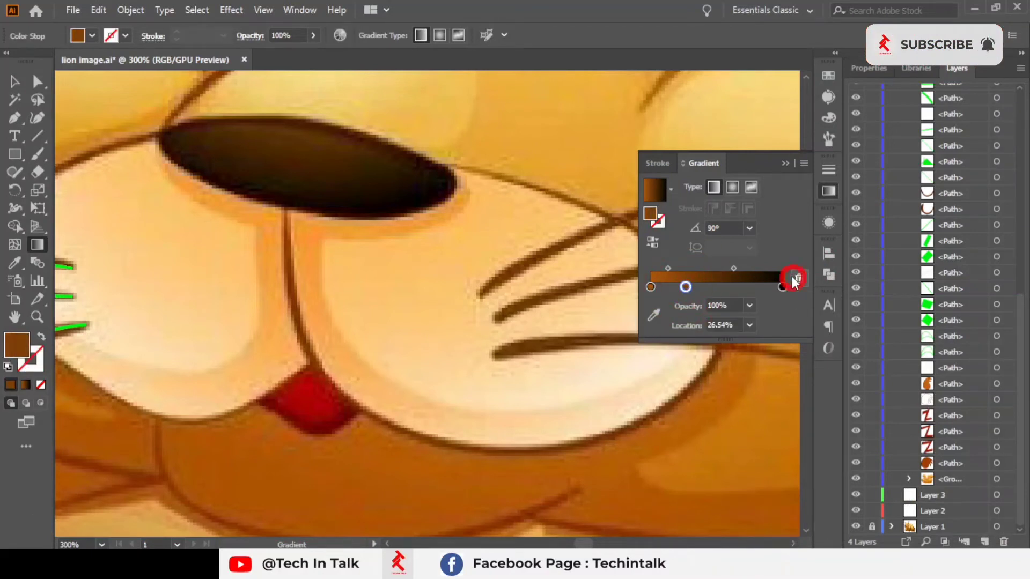
Step: Sample the start stop's colour from the upper edge of the reference lion's nose
{"action": "left_click", "coordinate": [650, 287]}
{"action": "left_click", "coordinate": [653, 315]}
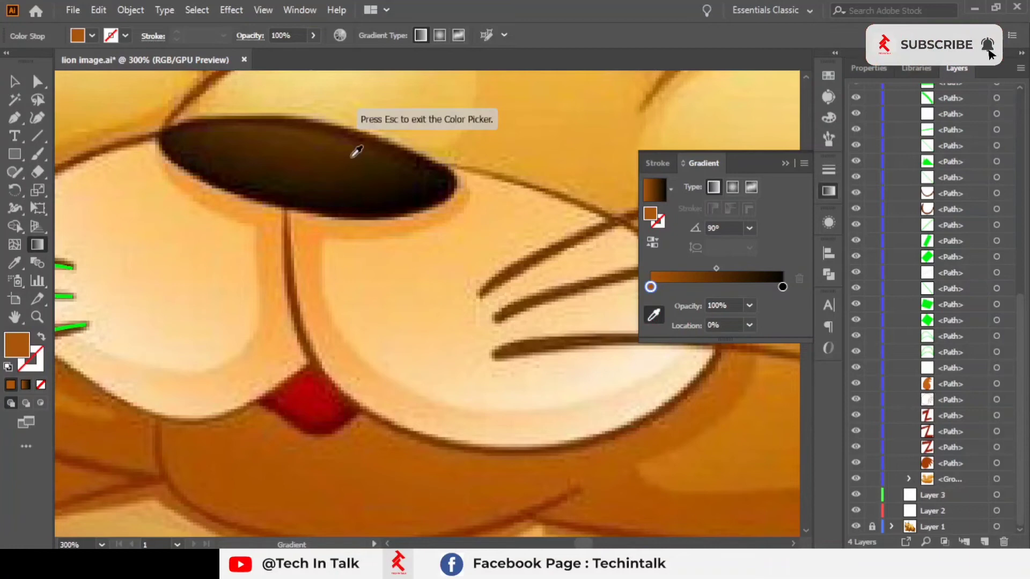
{"action": "left_click", "coordinate": [295, 129]}
{"action": "left_click", "coordinate": [299, 133]}
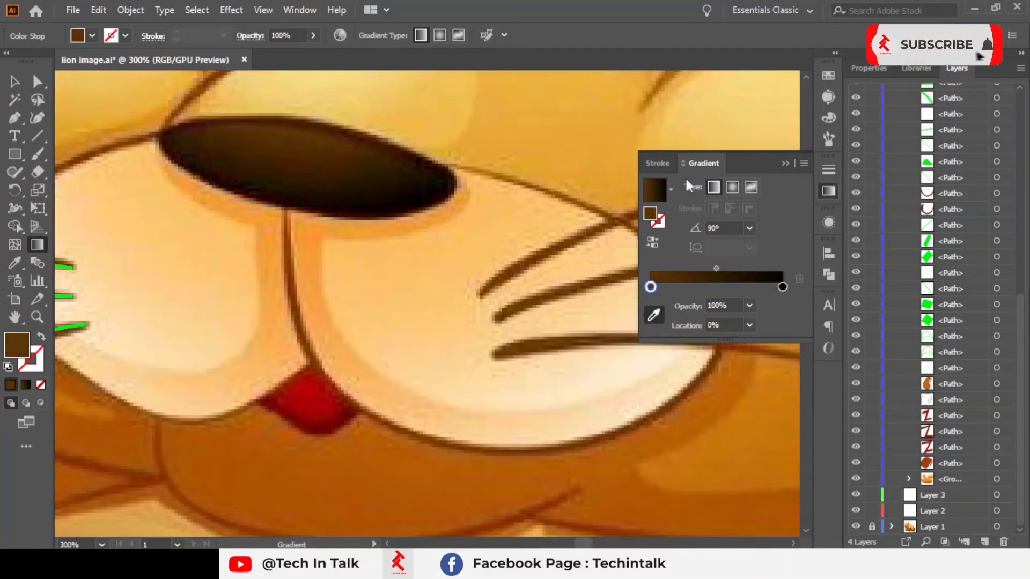
Step: Switch the nose's gradient type to Radial
{"action": "scroll", "coordinate": [366, 215], "scroll_direction": "down", "scroll_amount": 3}
{"action": "left_click_drag", "start_coordinate": [367, 215], "coordinate": [656, 214]}
{"action": "scroll", "coordinate": [185, 248], "scroll_direction": "down", "scroll_amount": 2}
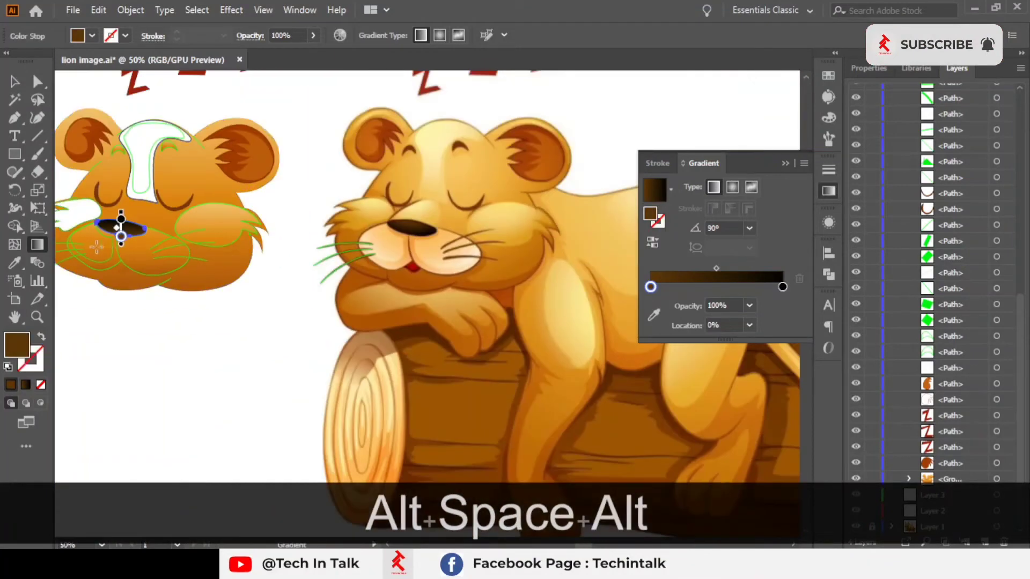
{"action": "scroll", "coordinate": [102, 236], "scroll_direction": "up", "scroll_amount": 2}
{"action": "left_click_drag", "start_coordinate": [137, 204], "coordinate": [174, 220]}
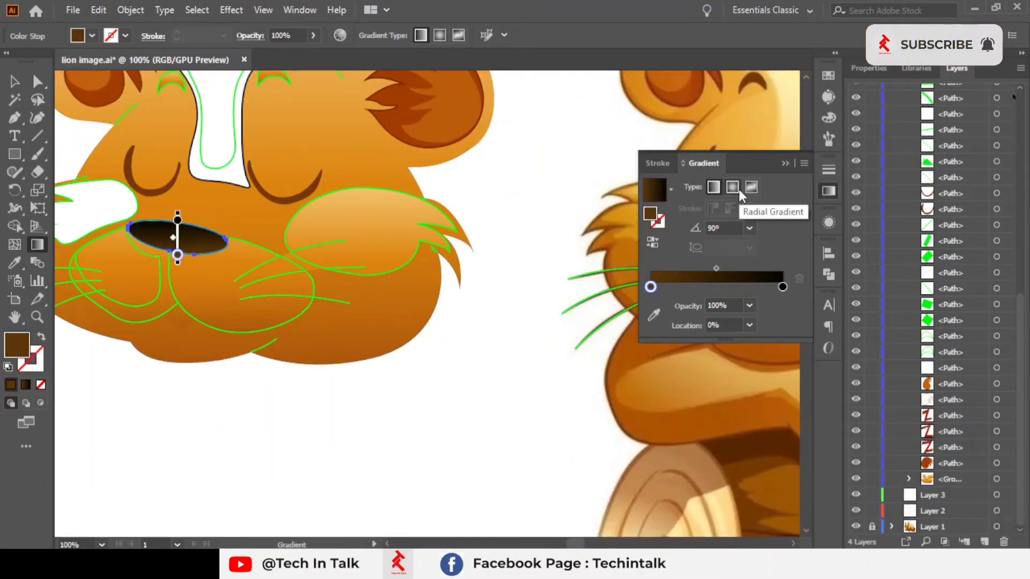
{"action": "left_click", "coordinate": [738, 188]}
{"action": "key", "text": "space"}
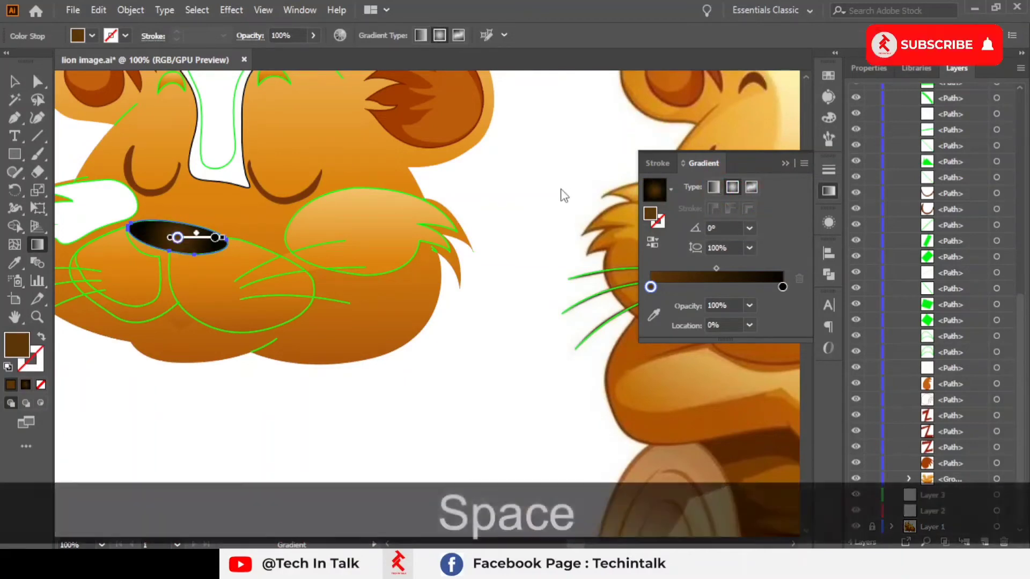
Step: Reselect the nose and try a 120° gradient angle, then reset the angle to 0°
{"action": "left_click", "coordinate": [785, 163]}
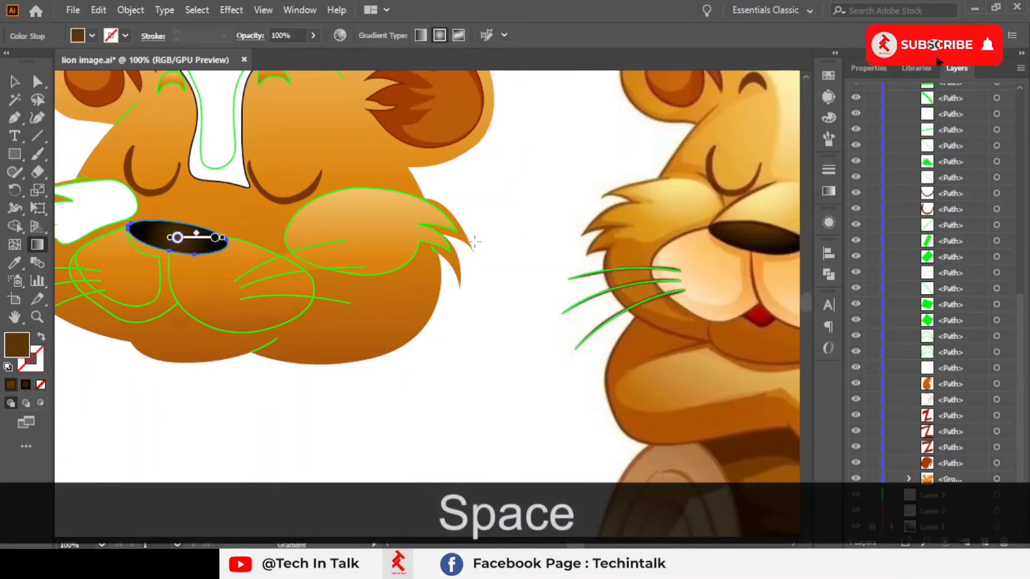
{"action": "left_click", "coordinate": [15, 97]}
{"action": "left_click", "coordinate": [14, 82]}
{"action": "left_click", "coordinate": [558, 182]}
{"action": "key", "text": "space"}
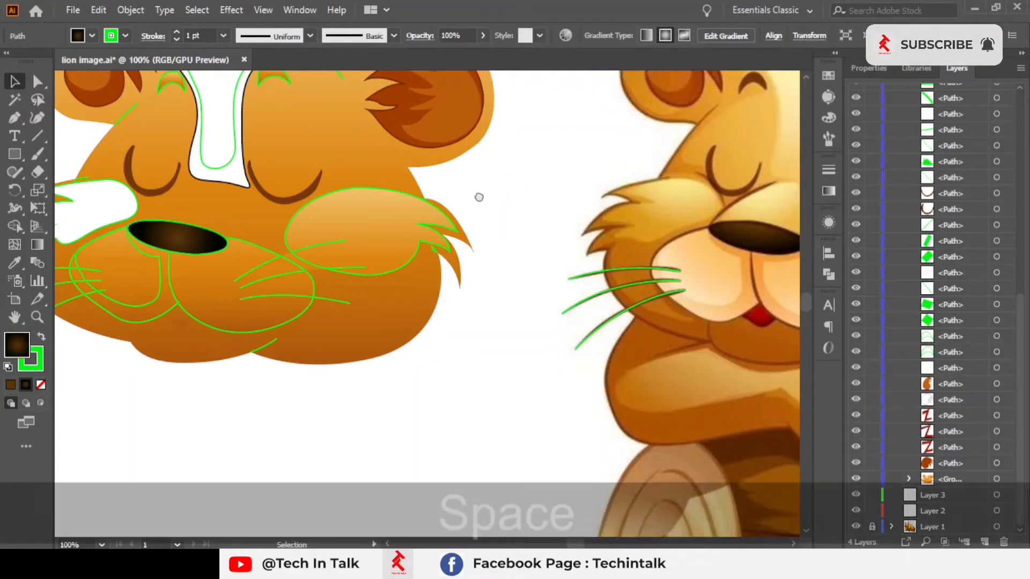
{"action": "left_click_drag", "start_coordinate": [478, 197], "coordinate": [437, 210]}
{"action": "left_click", "coordinate": [137, 248]}
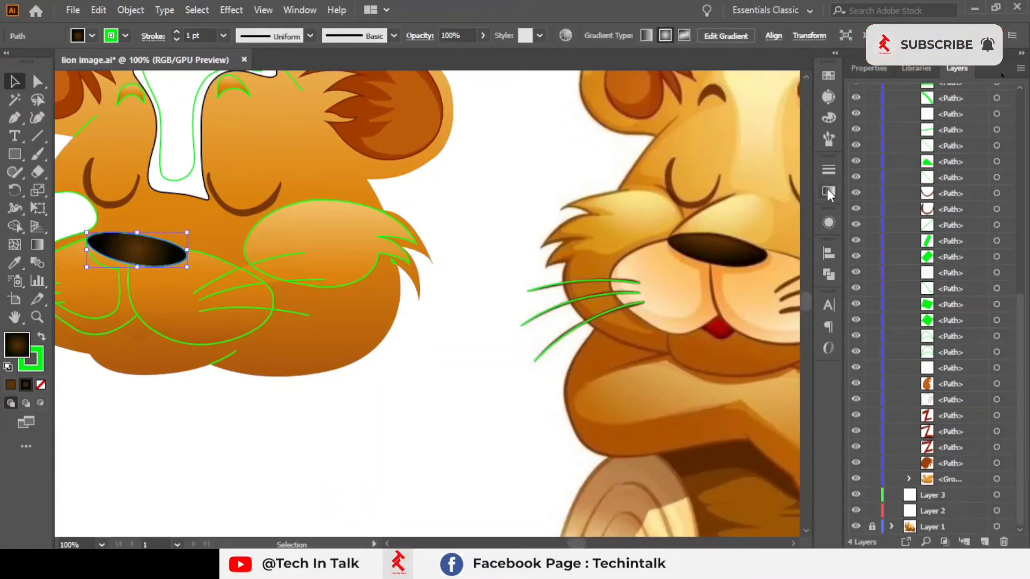
{"action": "left_click", "coordinate": [828, 191]}
{"action": "left_click", "coordinate": [749, 246]}
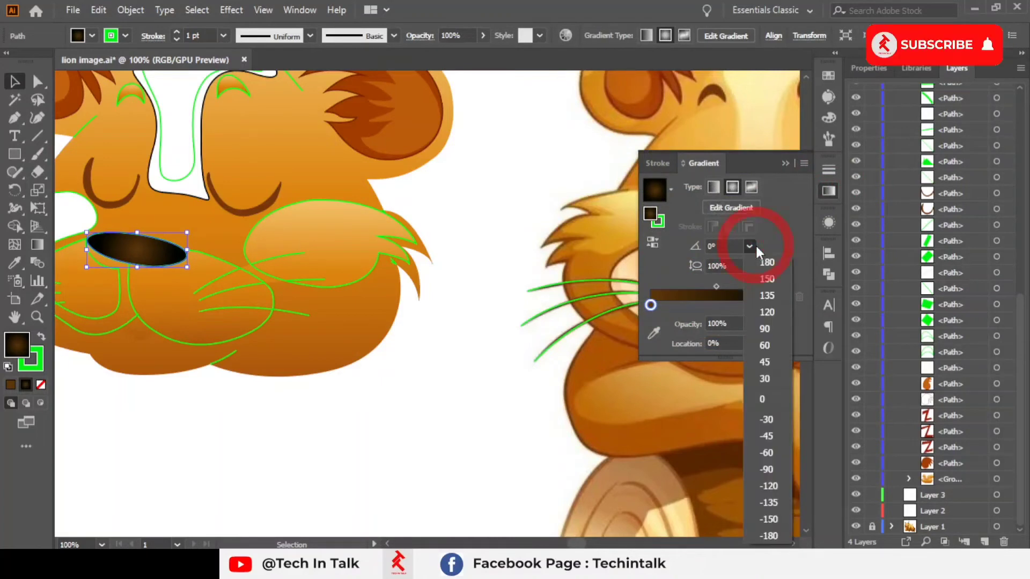
{"action": "left_click", "coordinate": [762, 313]}
{"action": "left_click", "coordinate": [749, 246]}
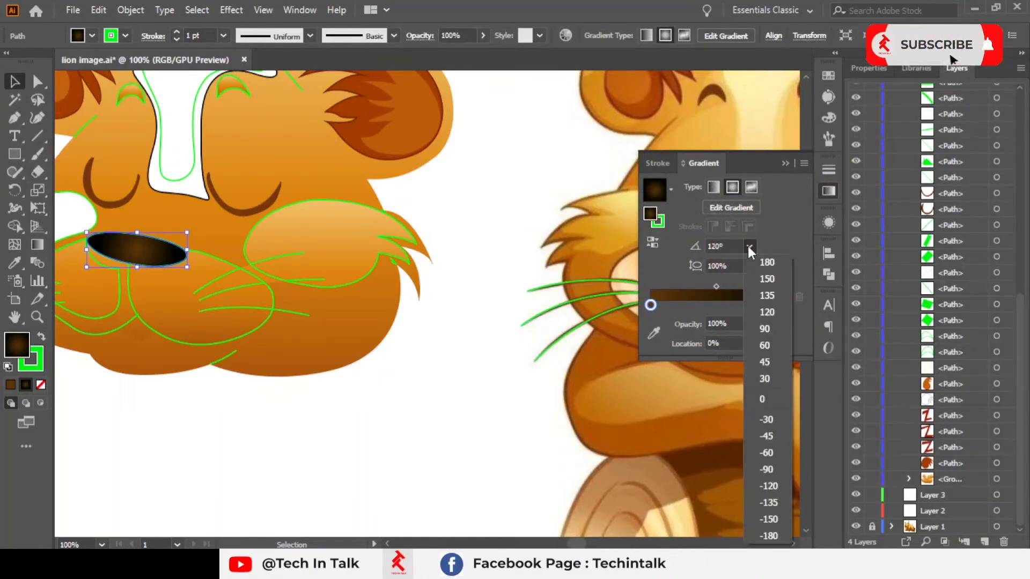
{"action": "left_click", "coordinate": [762, 387]}
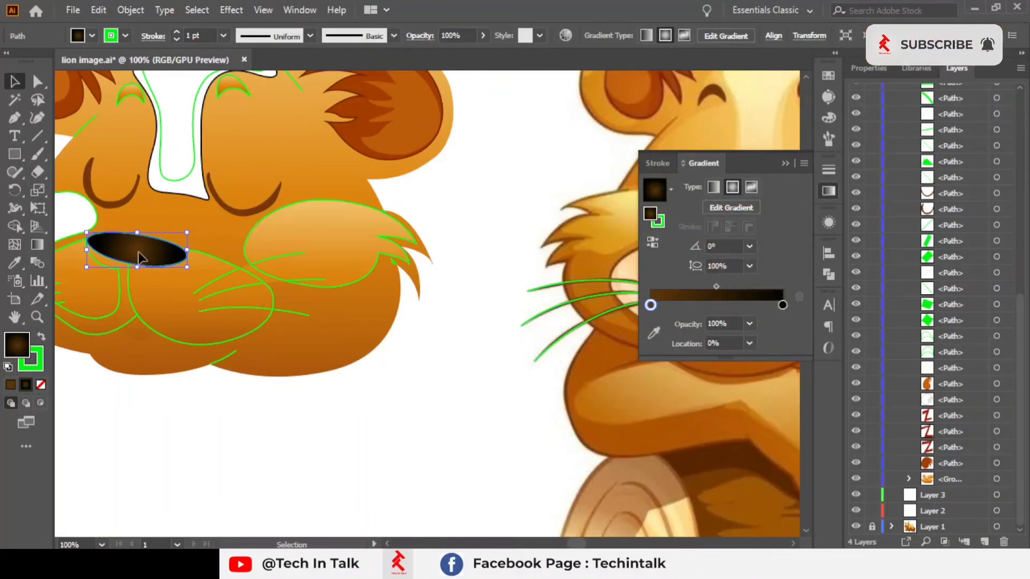
{"action": "left_click_drag", "start_coordinate": [138, 251], "coordinate": [141, 240]}
{"action": "key", "text": "ctrl+z"}
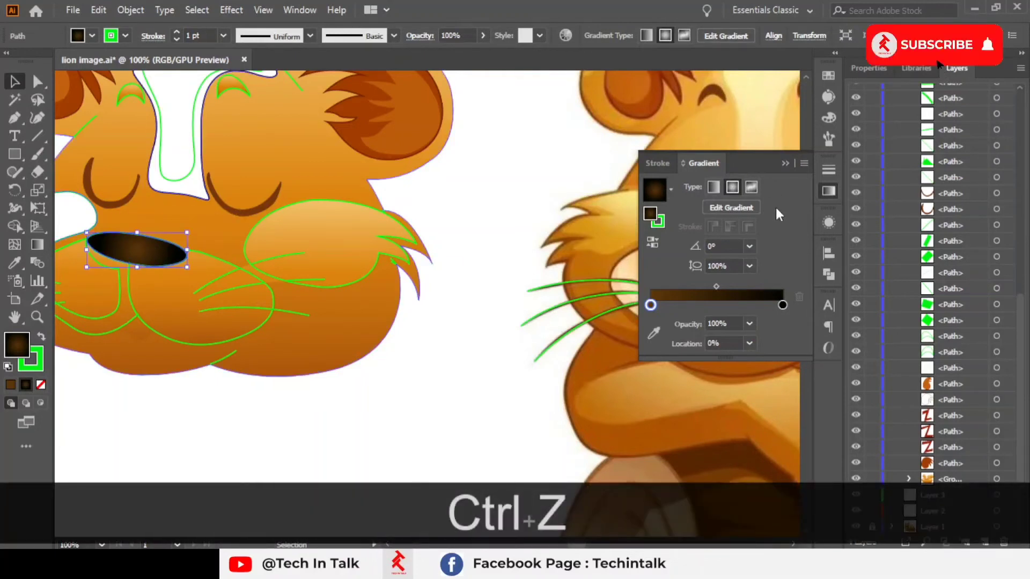
Step: Try a 10% aspect ratio on the nose's radial gradient, then restore it to 100%
{"action": "left_click", "coordinate": [749, 266]}
{"action": "left_click", "coordinate": [768, 365]}
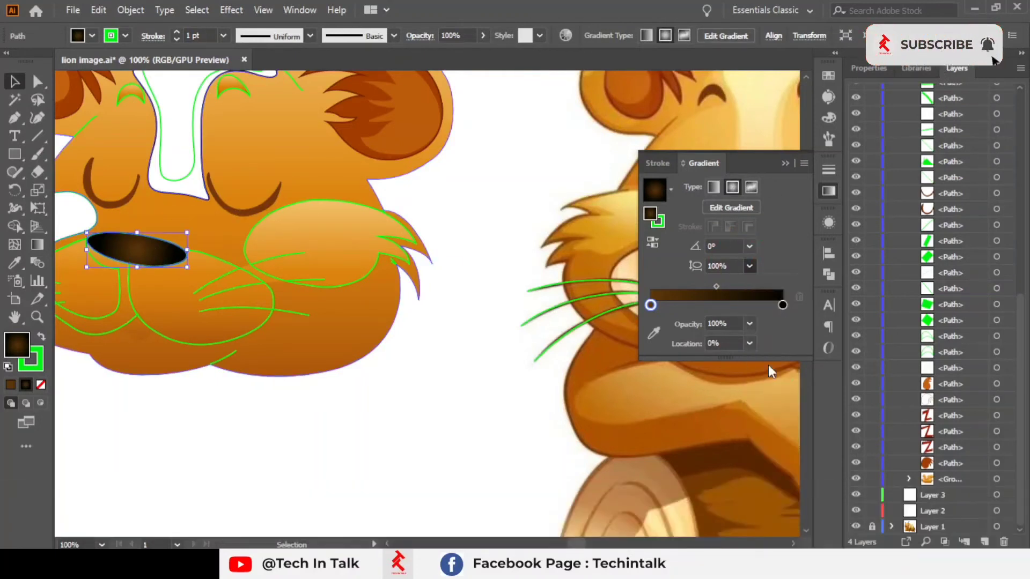
{"action": "left_click", "coordinate": [749, 266]}
{"action": "left_click", "coordinate": [769, 282]}
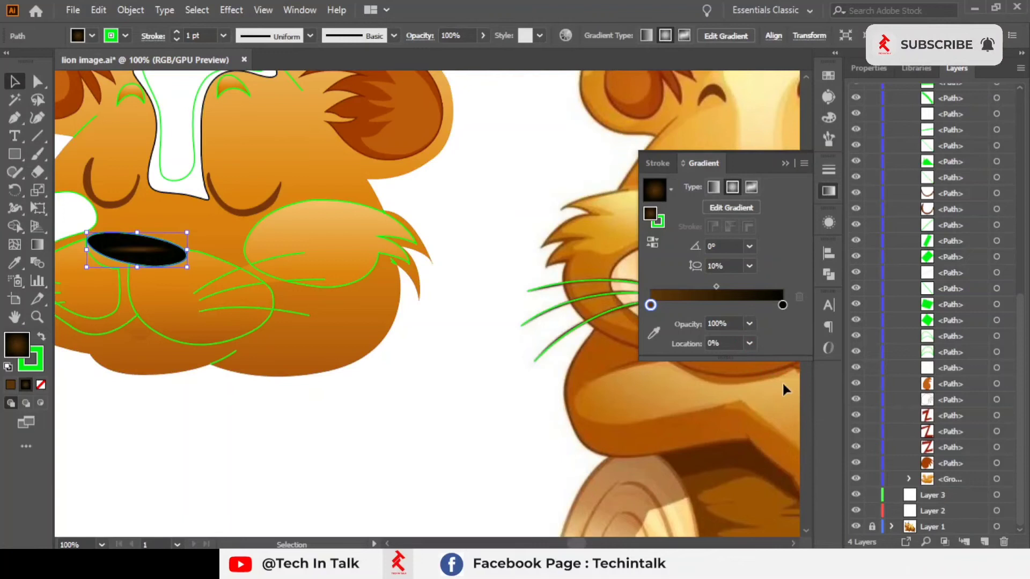
{"action": "left_click", "coordinate": [750, 266]}
{"action": "left_click", "coordinate": [757, 429]}
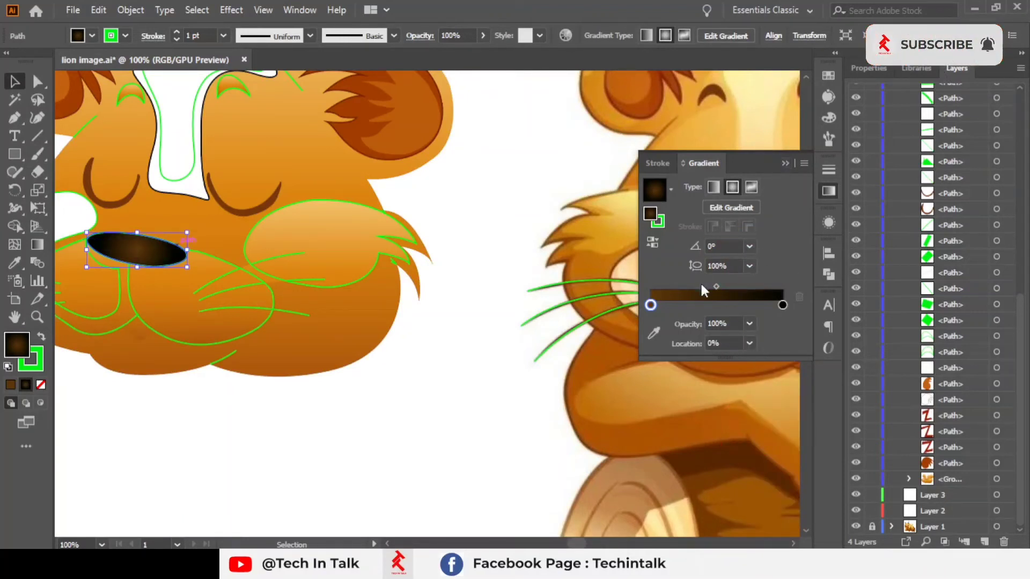
Step: Move the nose gradient's start stop to about 3% location
{"action": "left_click_drag", "start_coordinate": [650, 304], "coordinate": [703, 304]}
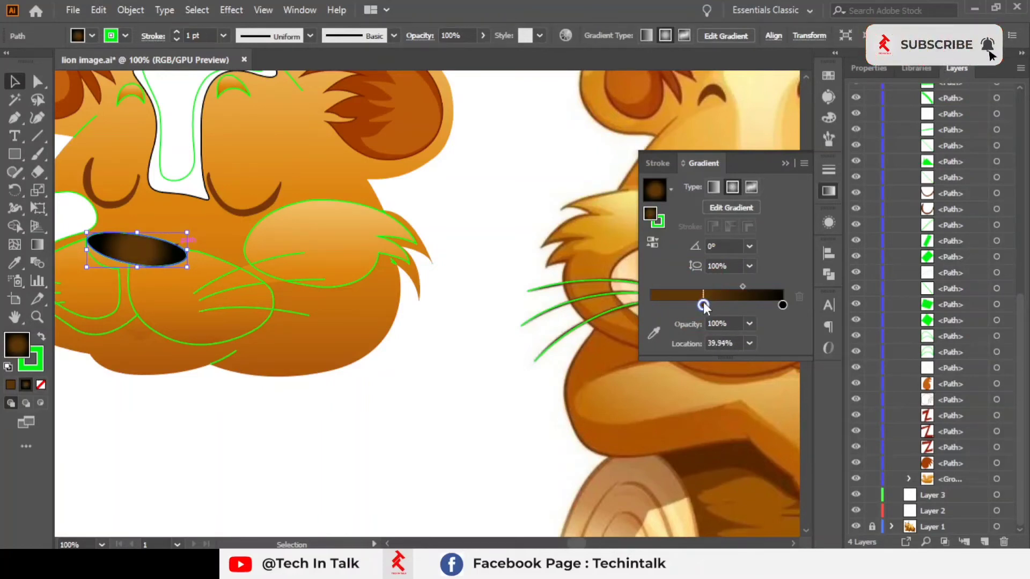
{"action": "left_click_drag", "start_coordinate": [703, 303], "coordinate": [655, 304]}
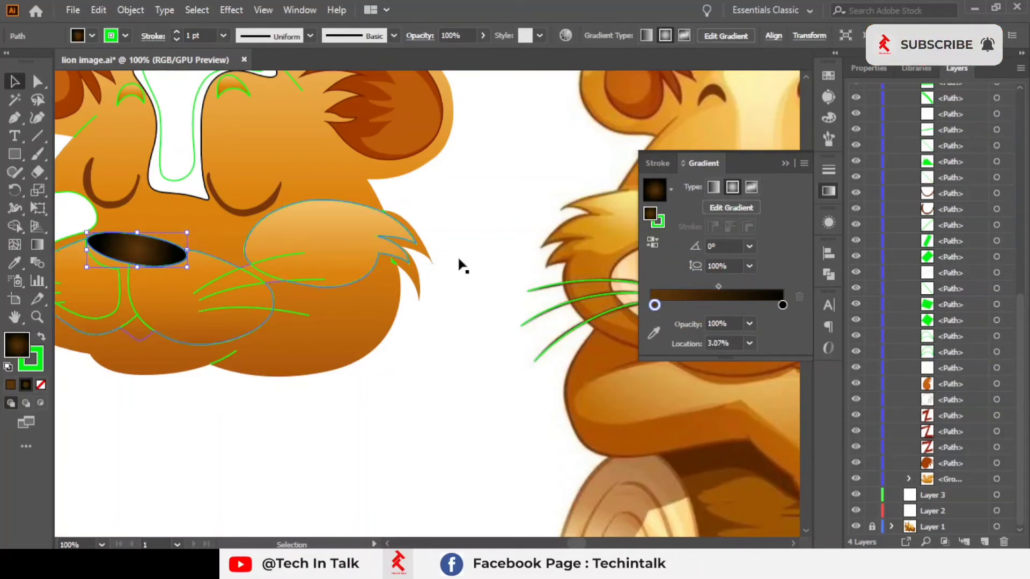
Step: Rotate the nose's radial gradient to about -78.4° with the Gradient tool's annotator
{"action": "scroll", "coordinate": [589, 284], "scroll_direction": "down", "scroll_amount": 1}
{"action": "left_click_drag", "start_coordinate": [592, 283], "coordinate": [419, 262]}
{"action": "scroll", "coordinate": [423, 273], "scroll_direction": "up", "scroll_amount": 2}
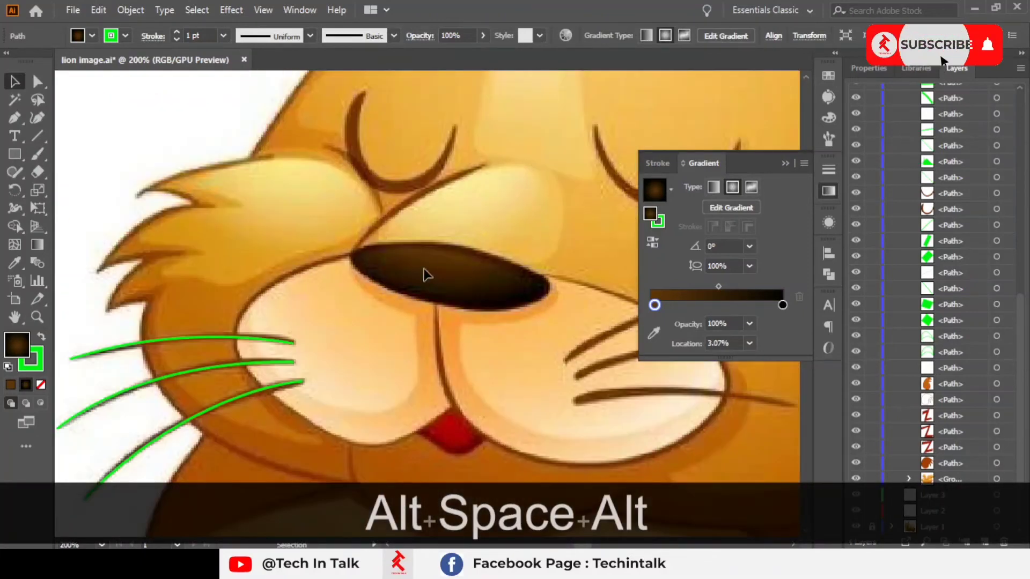
{"action": "scroll", "coordinate": [363, 278], "scroll_direction": "down", "scroll_amount": 1}
{"action": "left_click_drag", "start_coordinate": [363, 279], "coordinate": [505, 297]}
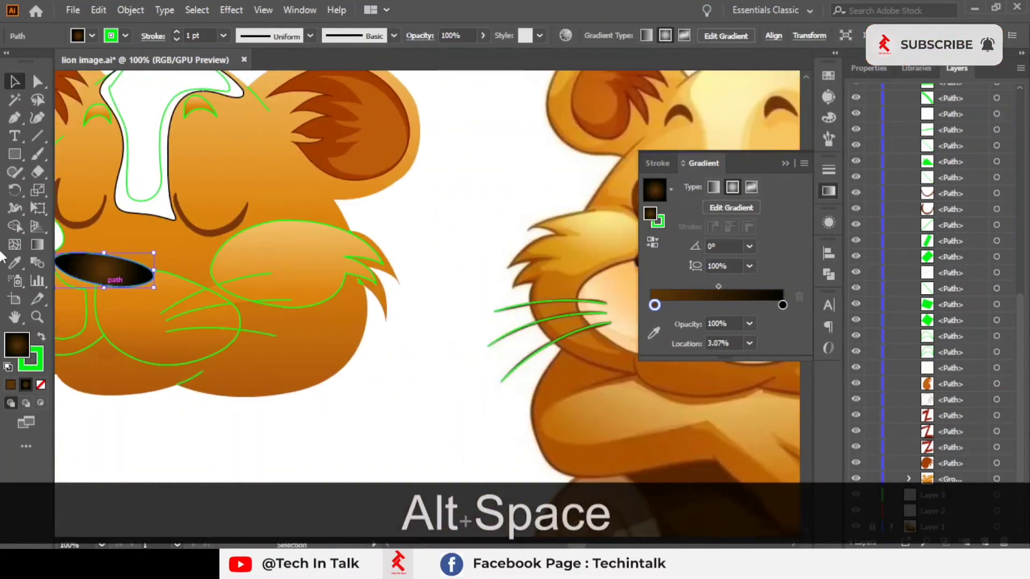
{"action": "left_click", "coordinate": [38, 245]}
{"action": "scroll", "coordinate": [68, 212], "scroll_direction": "up", "scroll_amount": 1}
{"action": "mouse_move", "coordinate": [157, 276]}
{"action": "left_mouse_down"}
{"action": "mouse_move", "coordinate": [275, 248]}
{"action": "mouse_move", "coordinate": [260, 287]}
{"action": "mouse_move", "coordinate": [242, 299]}
{"action": "mouse_move", "coordinate": [240, 287]}
{"action": "left_mouse_up"}
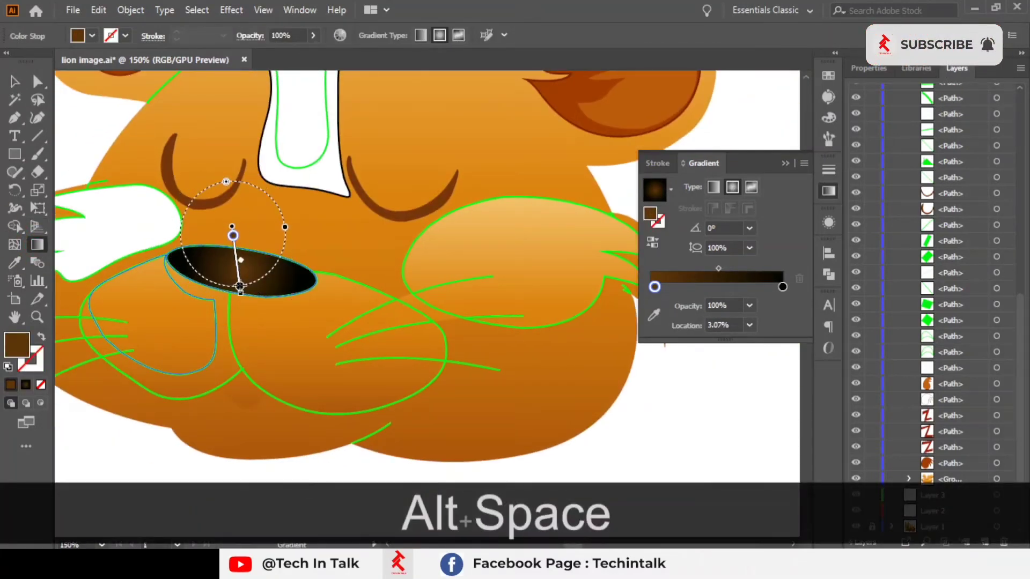
{"action": "key", "text": "ctrl+z"}
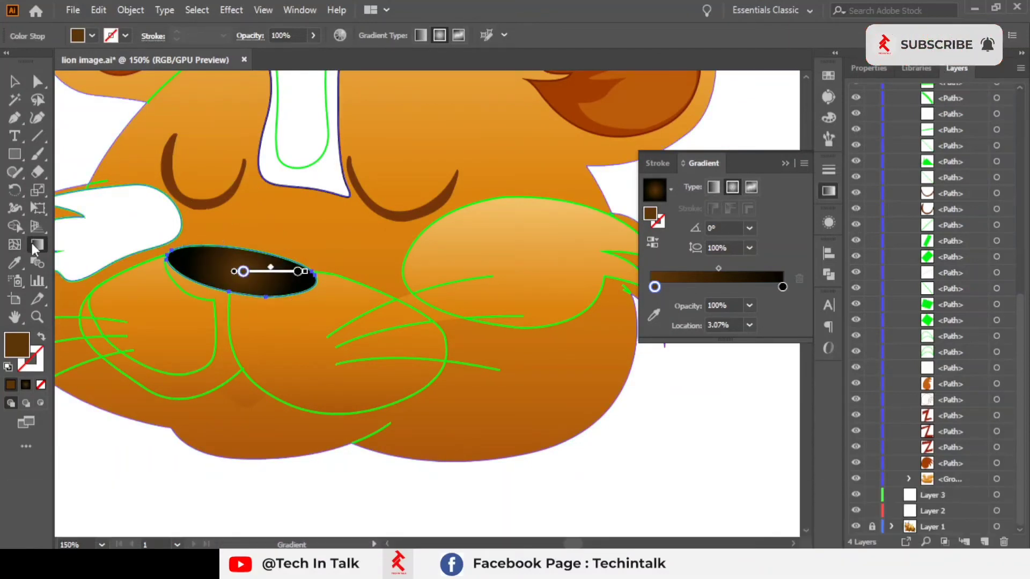
{"action": "left_click_drag", "start_coordinate": [230, 227], "coordinate": [243, 286]}
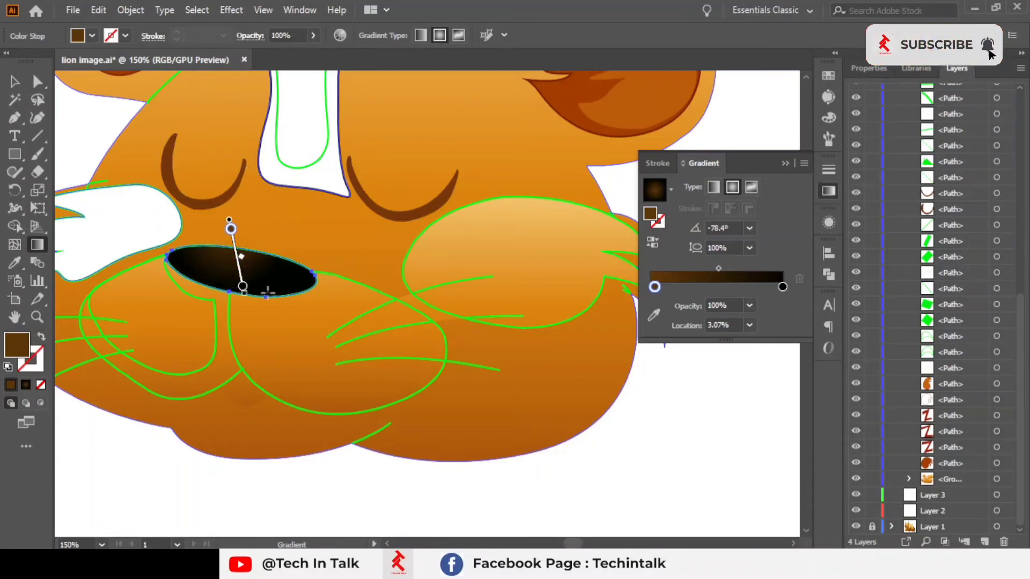
{"action": "left_click", "coordinate": [242, 287]}
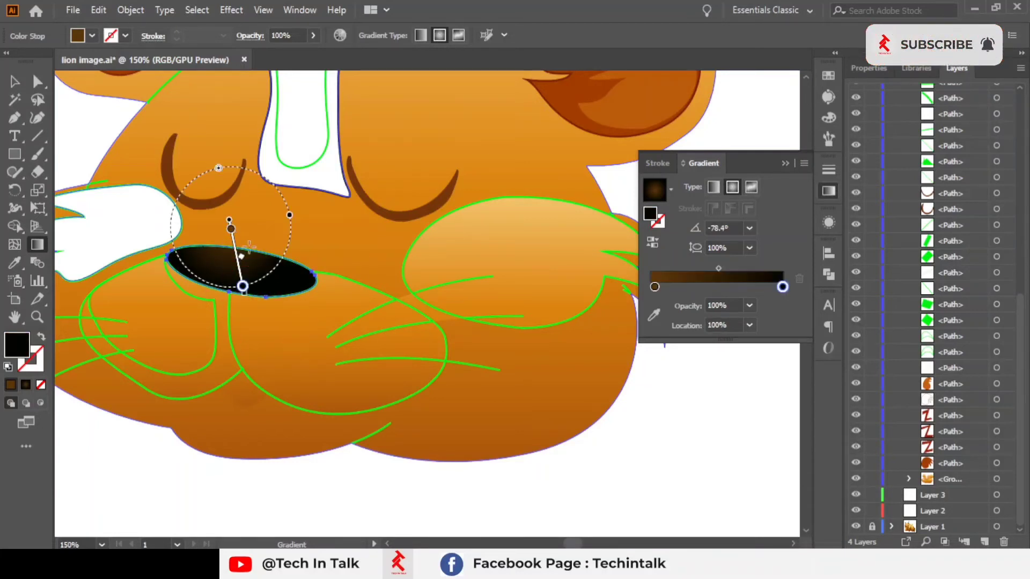
Step: Drag the start stop along the gradient annotator, then return it to 0% location
{"action": "mouse_move", "coordinate": [232, 232]}
{"action": "left_mouse_down"}
{"action": "mouse_move", "coordinate": [238, 266]}
{"action": "mouse_move", "coordinate": [234, 242]}
{"action": "left_mouse_up"}
{"action": "left_click", "coordinate": [15, 81]}
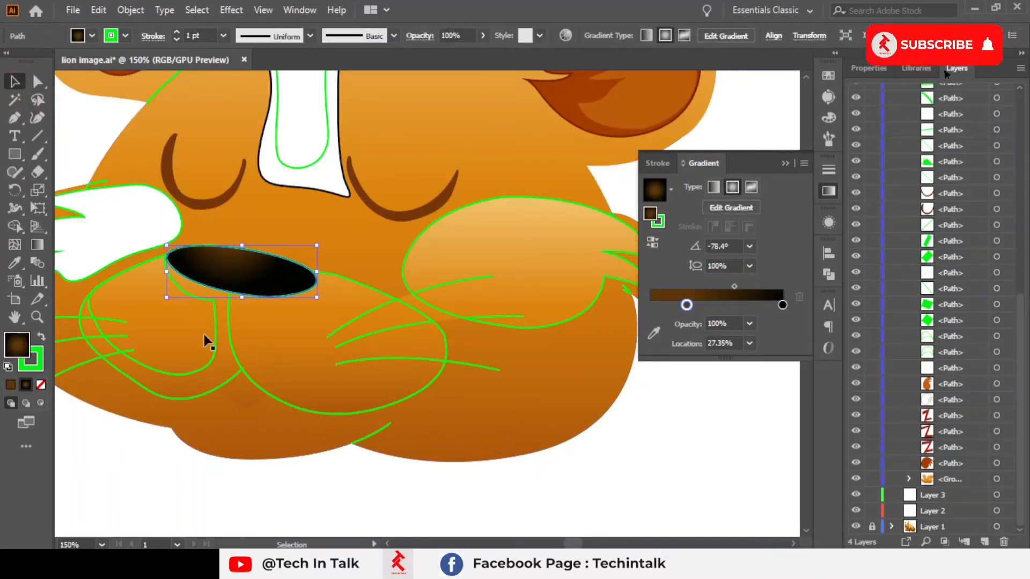
{"action": "left_click", "coordinate": [316, 480]}
{"action": "scroll", "coordinate": [310, 435], "scroll_direction": "down", "scroll_amount": 2}
{"action": "left_click_drag", "start_coordinate": [456, 422], "coordinate": [321, 322]}
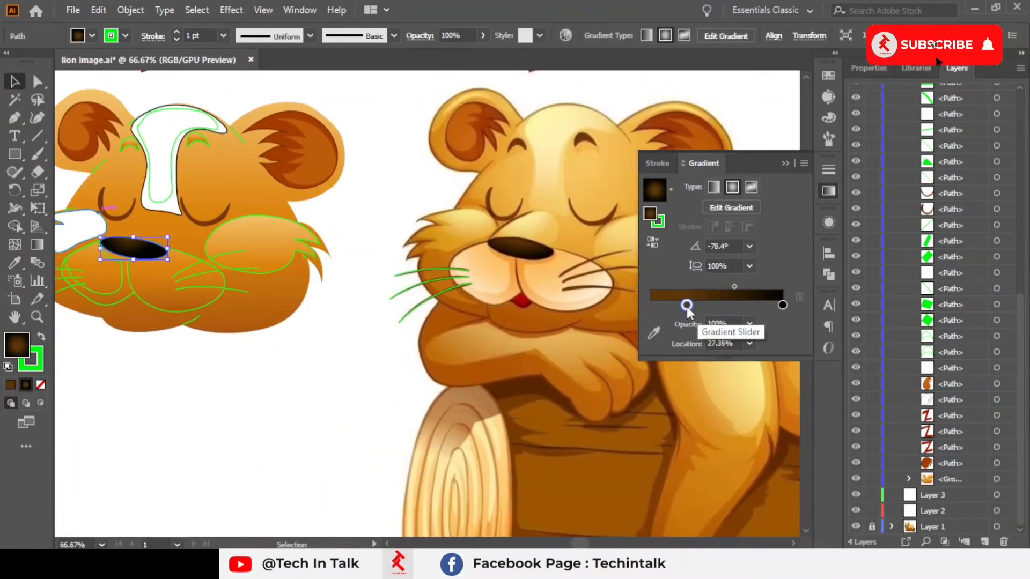
{"action": "left_click_drag", "start_coordinate": [686, 305], "coordinate": [649, 305]}
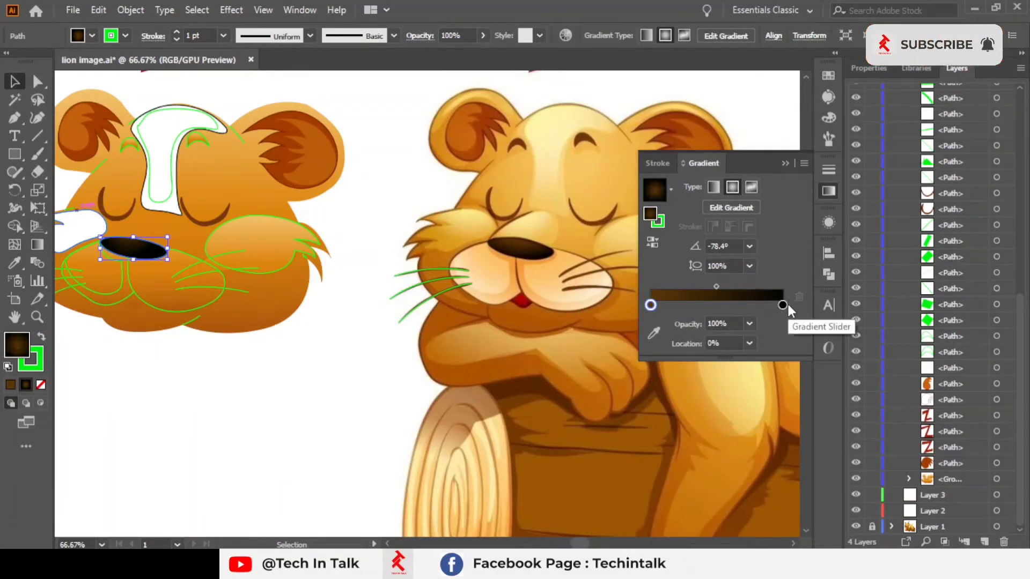
Step: Open the nose gradient's end stop colour and view it as RGB sliders
{"action": "left_click", "coordinate": [784, 305]}
{"action": "double_click", "coordinate": [782, 305]}
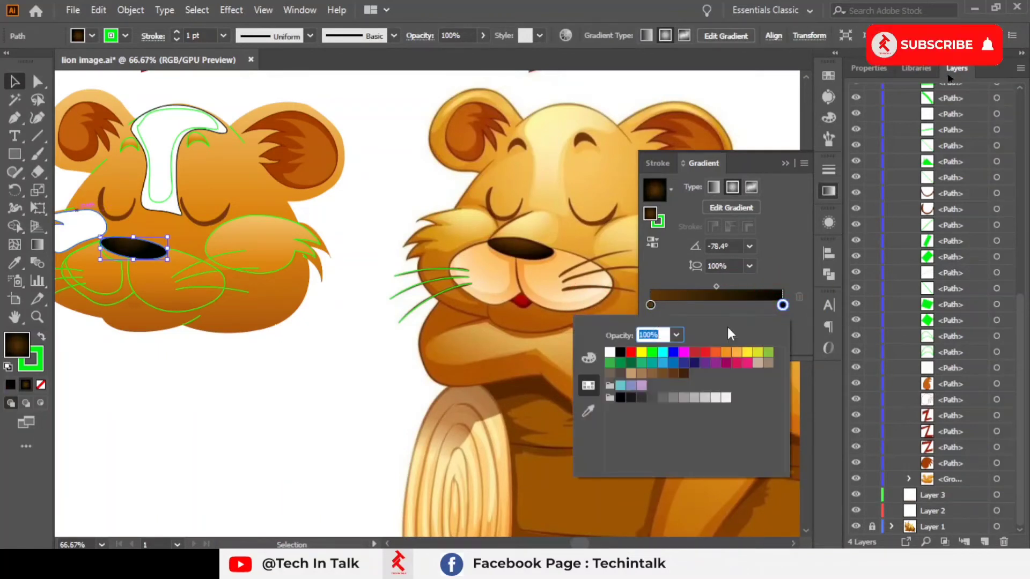
{"action": "left_click", "coordinate": [597, 359]}
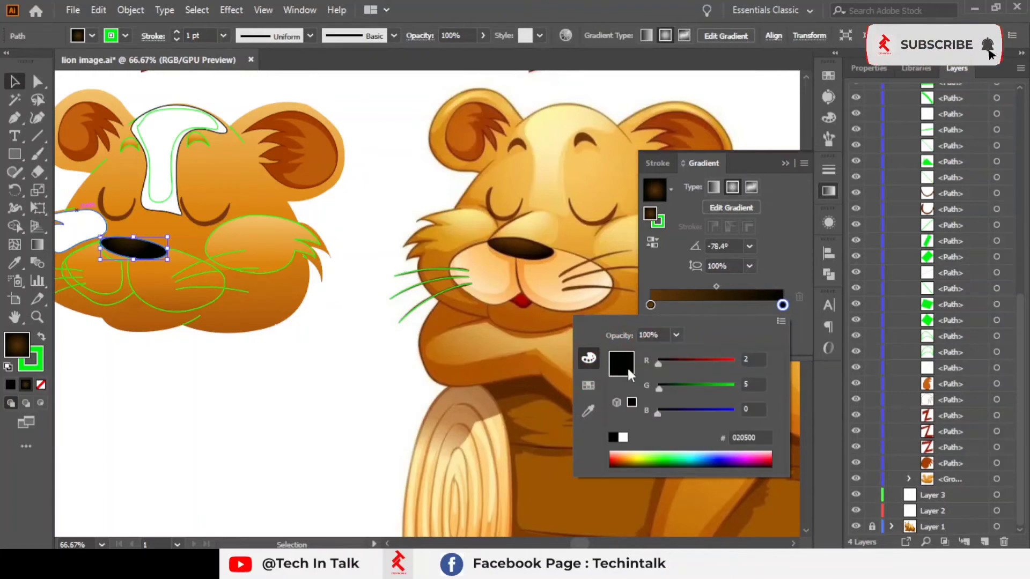
{"action": "left_click", "coordinate": [668, 365]}
{"action": "left_click", "coordinate": [785, 164]}
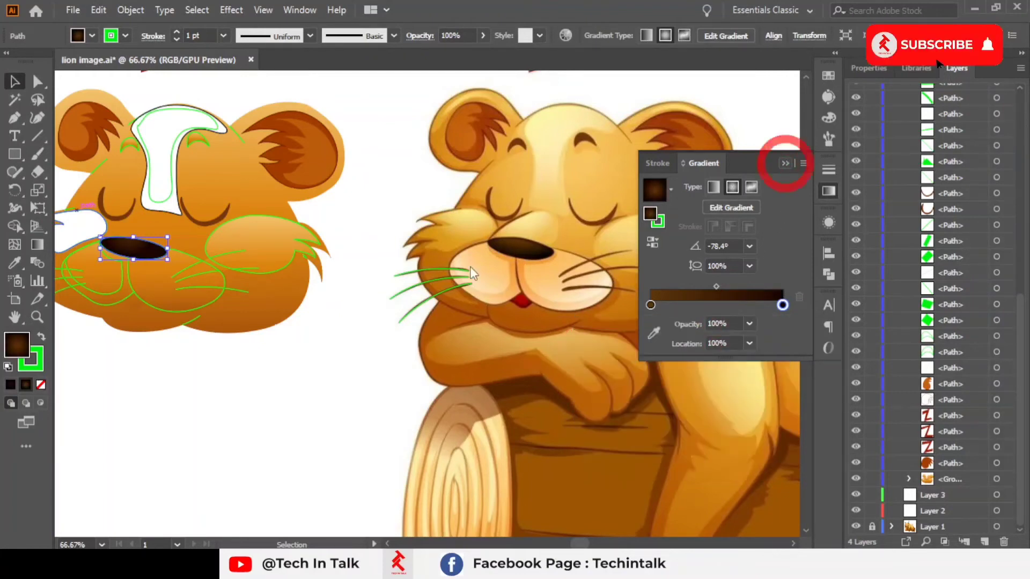
Step: Remove the stroke from the nose shape
{"action": "left_click", "coordinate": [246, 394]}
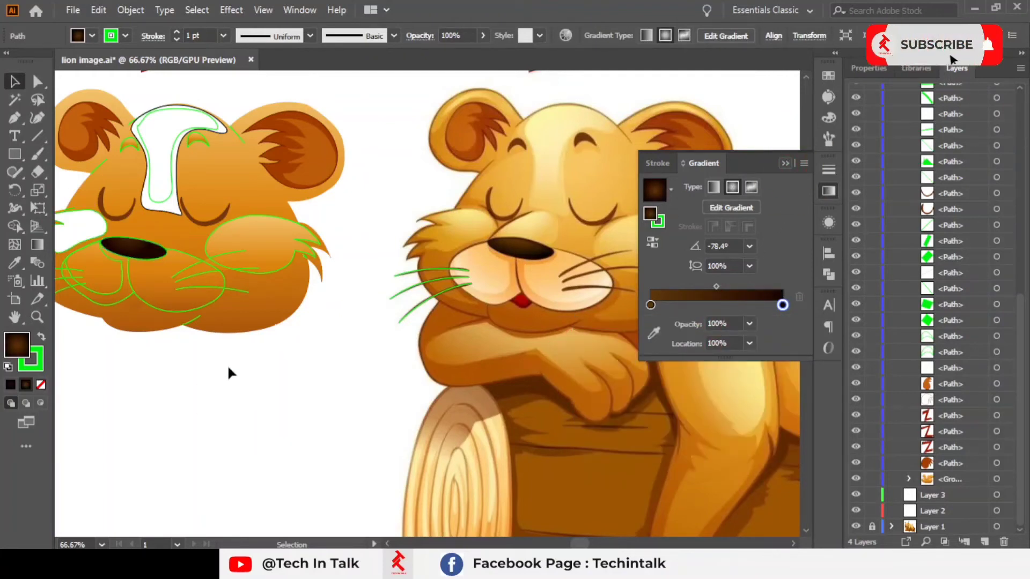
{"action": "left_click", "coordinate": [89, 242]}
{"action": "left_click", "coordinate": [40, 385]}
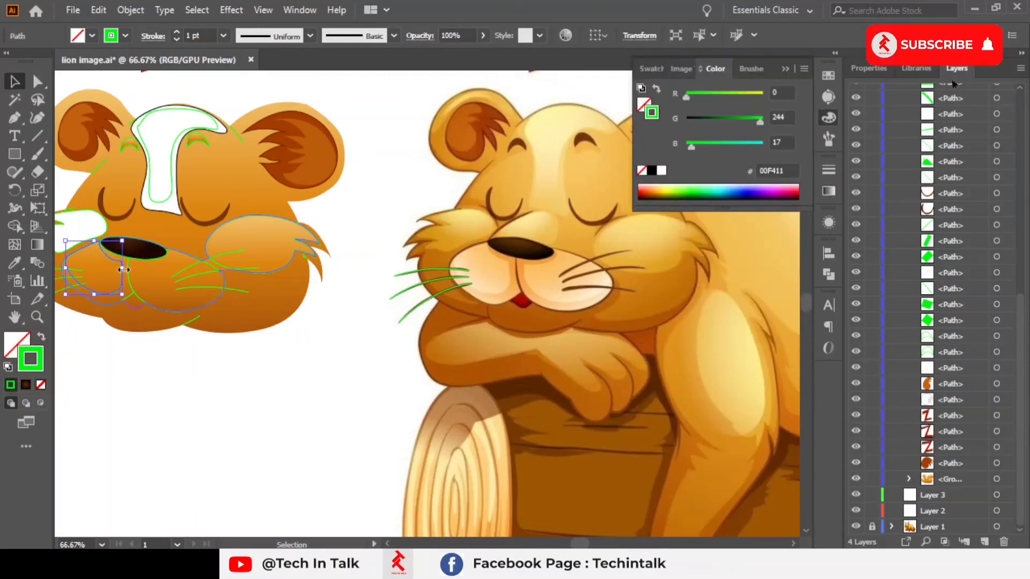
{"action": "left_click", "coordinate": [133, 256]}
{"action": "left_click", "coordinate": [41, 385]}
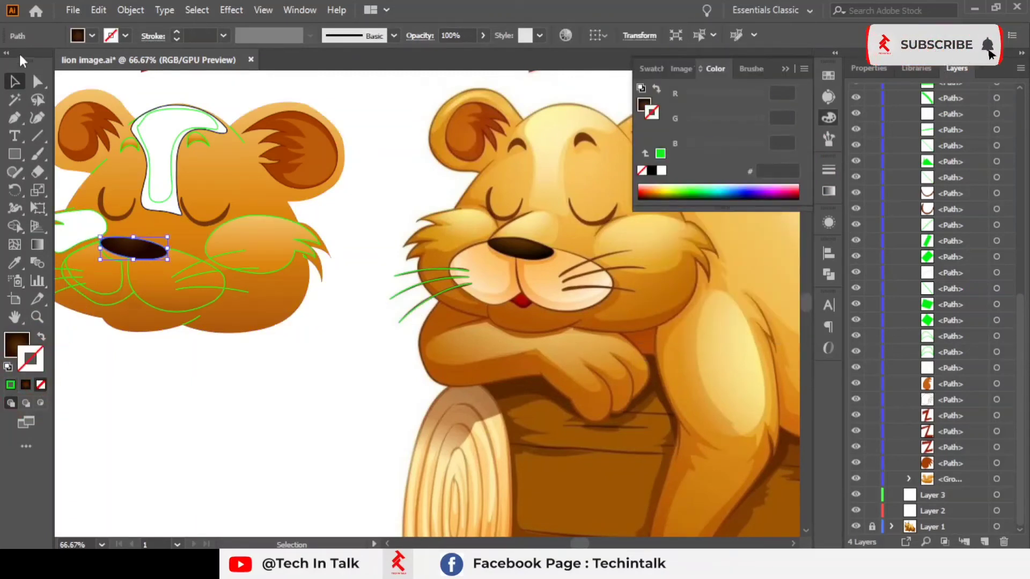
Step: Recolour the nose gradient's start stop to a lighter brown, R 117, G 60, B 10 (753C0A)
{"action": "left_click", "coordinate": [203, 380]}
{"action": "left_click_drag", "start_coordinate": [131, 278], "coordinate": [123, 311]}
{"action": "scroll", "coordinate": [152, 284], "scroll_direction": "up", "scroll_amount": 1}
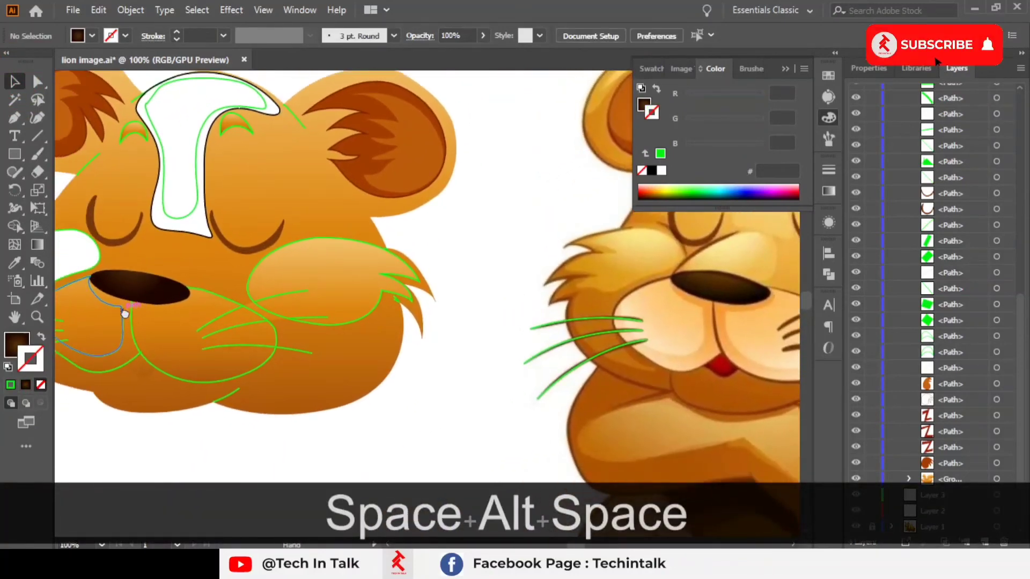
{"action": "left_click", "coordinate": [130, 302]}
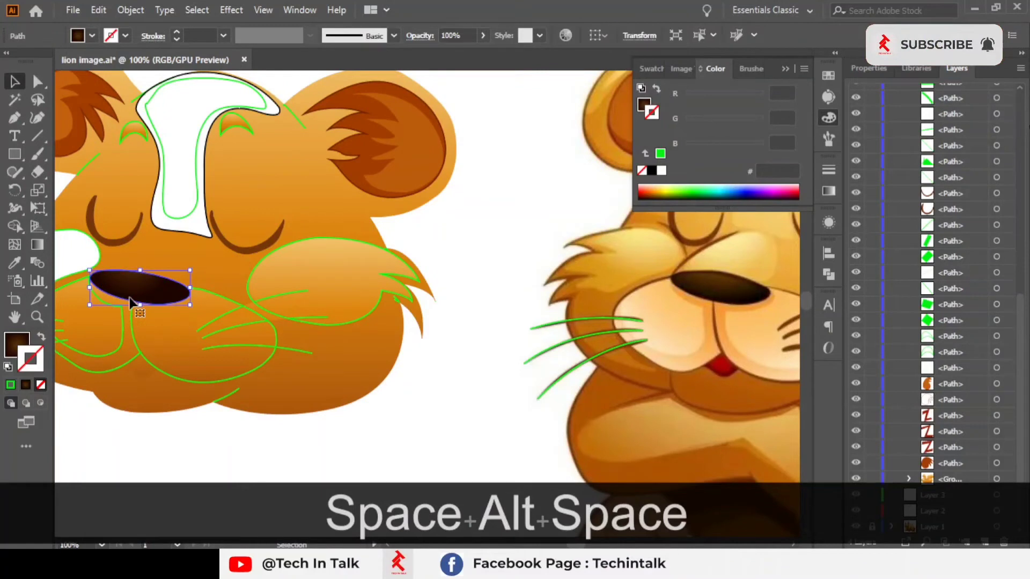
{"action": "left_click", "coordinate": [828, 192]}
{"action": "left_click_drag", "start_coordinate": [140, 288], "coordinate": [47, 364]}
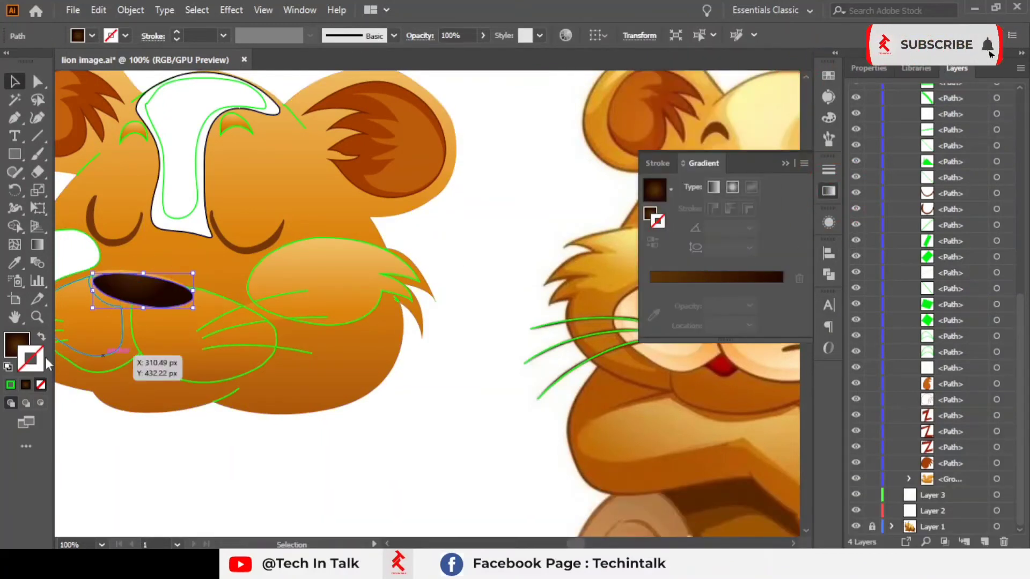
{"action": "left_click", "coordinate": [20, 346]}
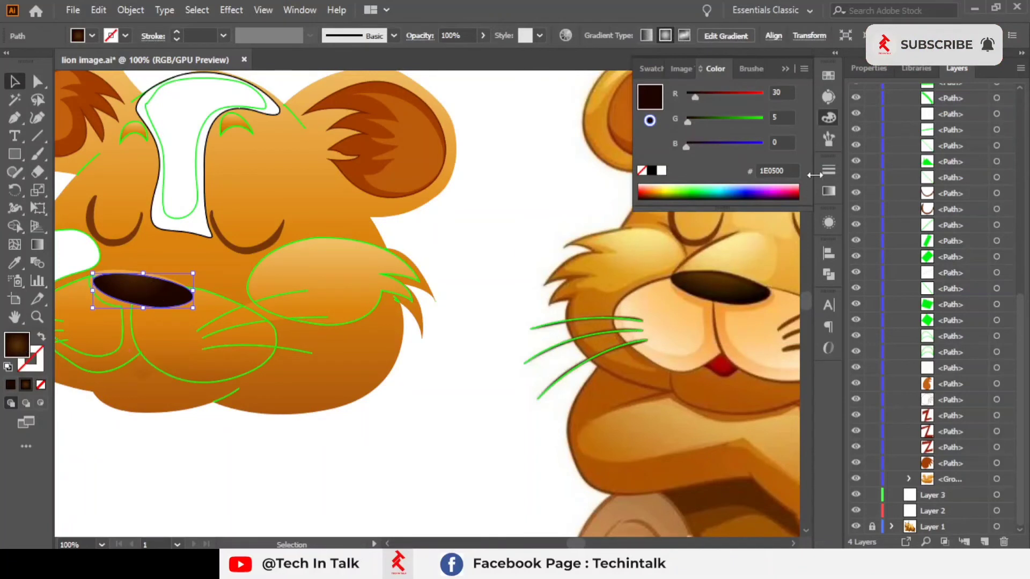
{"action": "left_click", "coordinate": [828, 193]}
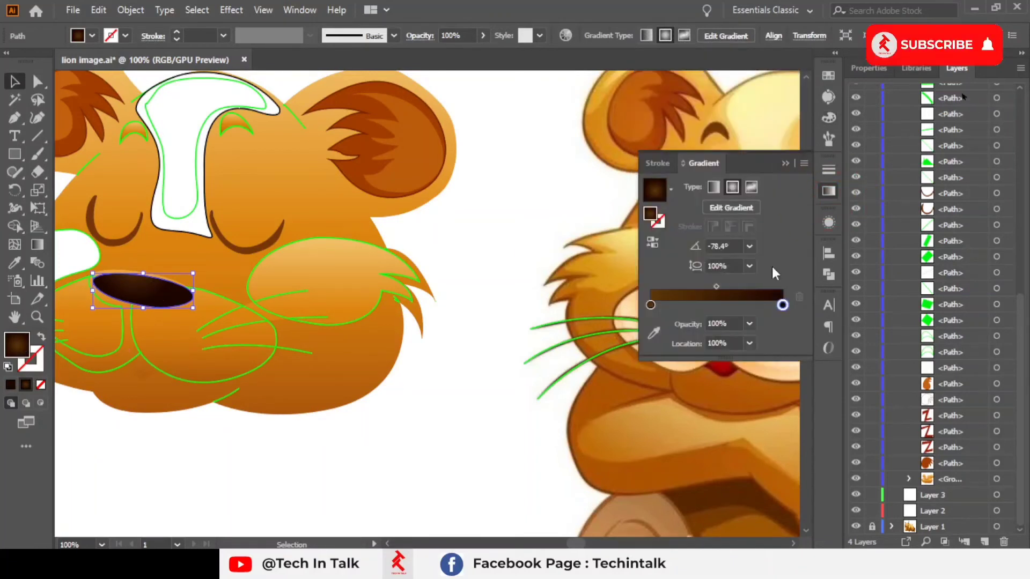
{"action": "left_click", "coordinate": [650, 305]}
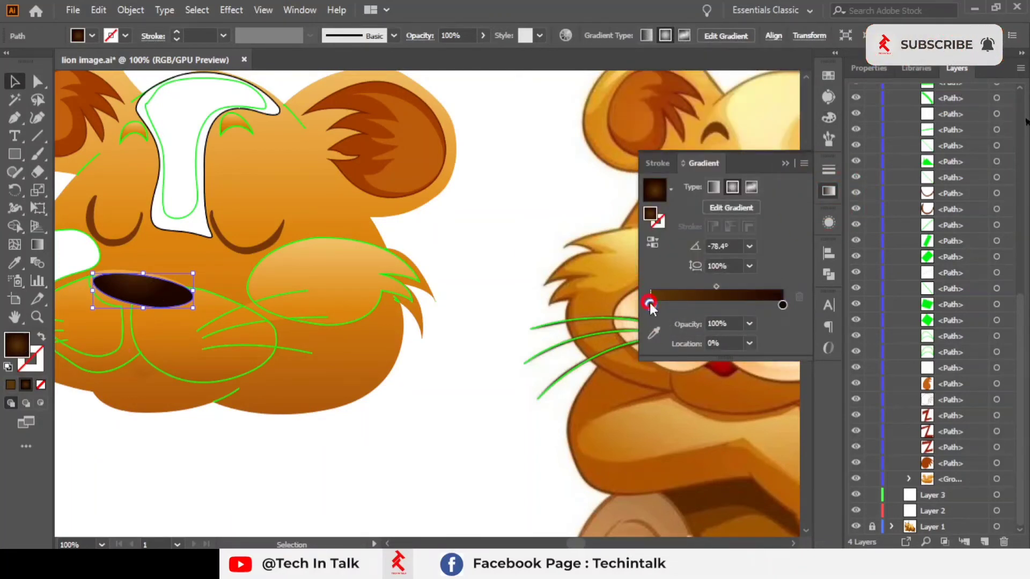
{"action": "double_click", "coordinate": [649, 303]}
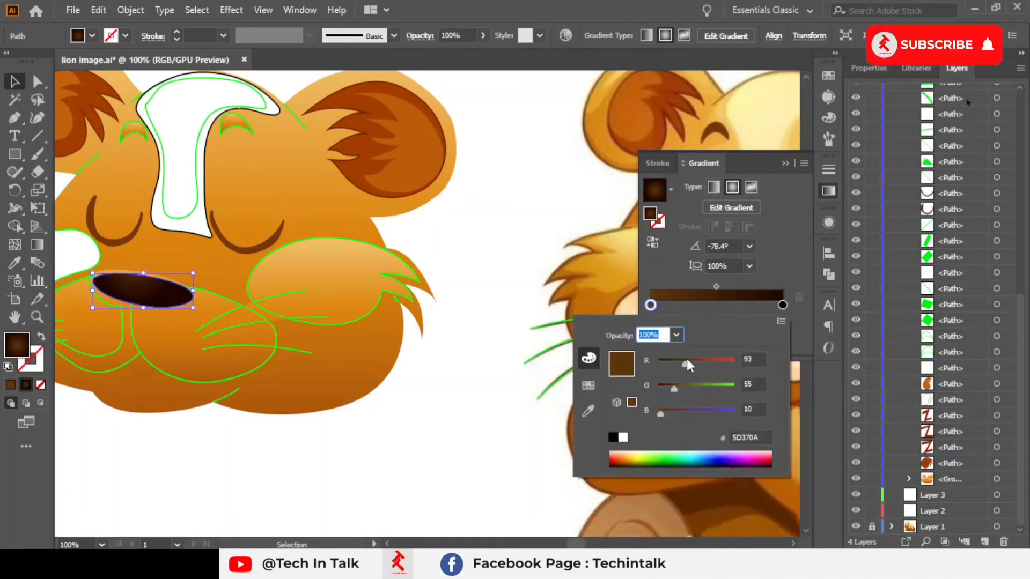
{"action": "left_click_drag", "start_coordinate": [674, 392], "coordinate": [677, 391]}
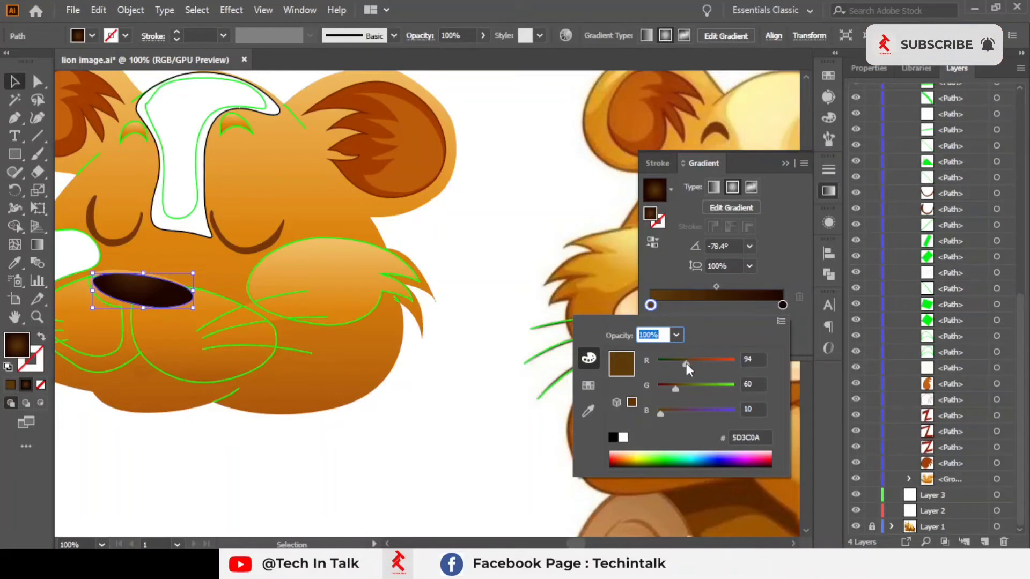
{"action": "left_click_drag", "start_coordinate": [687, 359], "coordinate": [693, 365]}
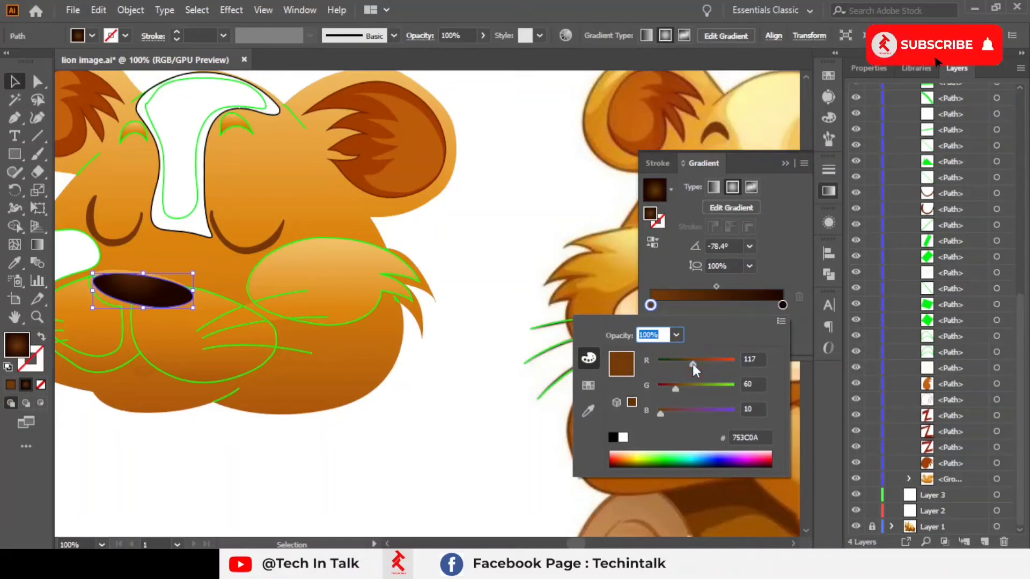
{"action": "left_click", "coordinate": [783, 163]}
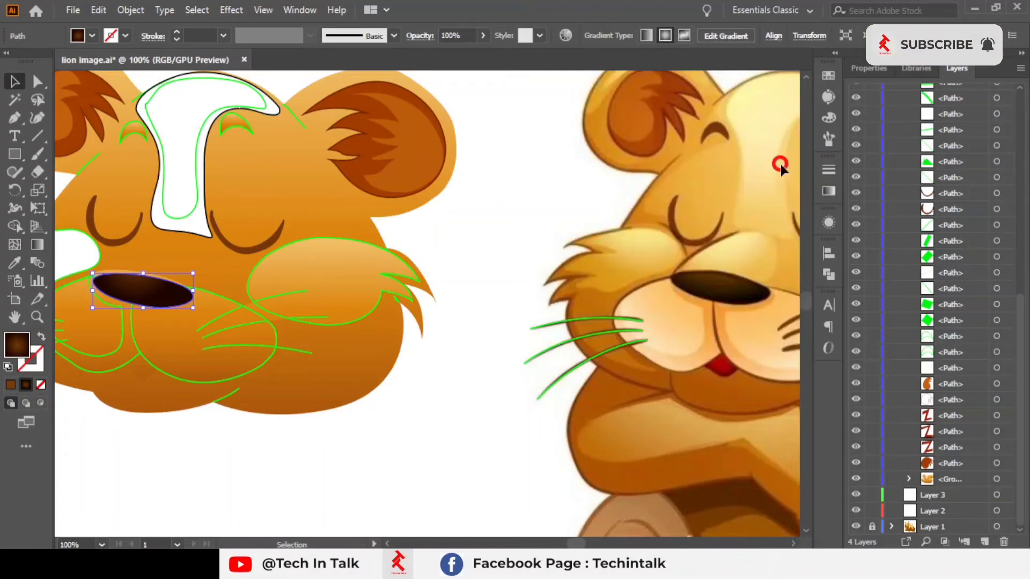
Step: Fill the forehead blaze path with a pale yellow sampled from the reference lion's forehead using the Eyedropper
{"action": "left_click", "coordinate": [446, 342]}
{"action": "left_click", "coordinate": [137, 292]}
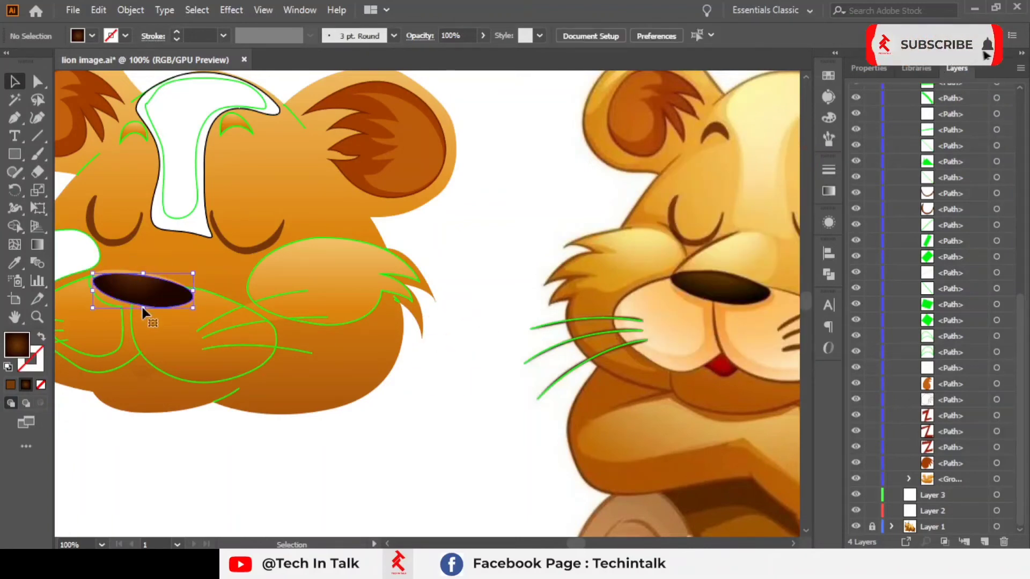
{"action": "left_click", "coordinate": [458, 215]}
{"action": "key", "text": "space"}
{"action": "left_click_drag", "start_coordinate": [458, 215], "coordinate": [448, 262]}
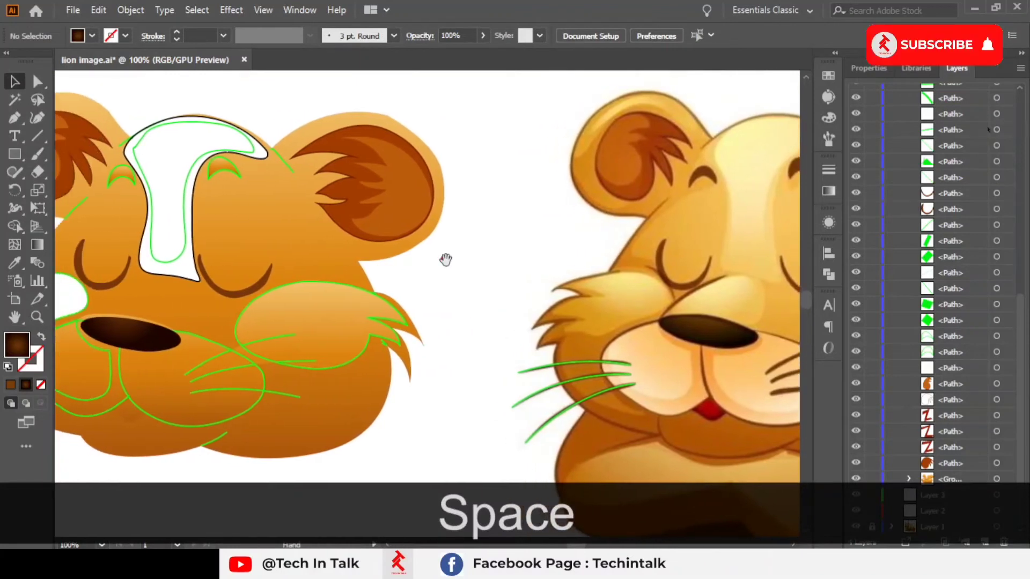
{"action": "left_click", "coordinate": [182, 228]}
{"action": "left_click", "coordinate": [191, 229]}
{"action": "key", "text": "space"}
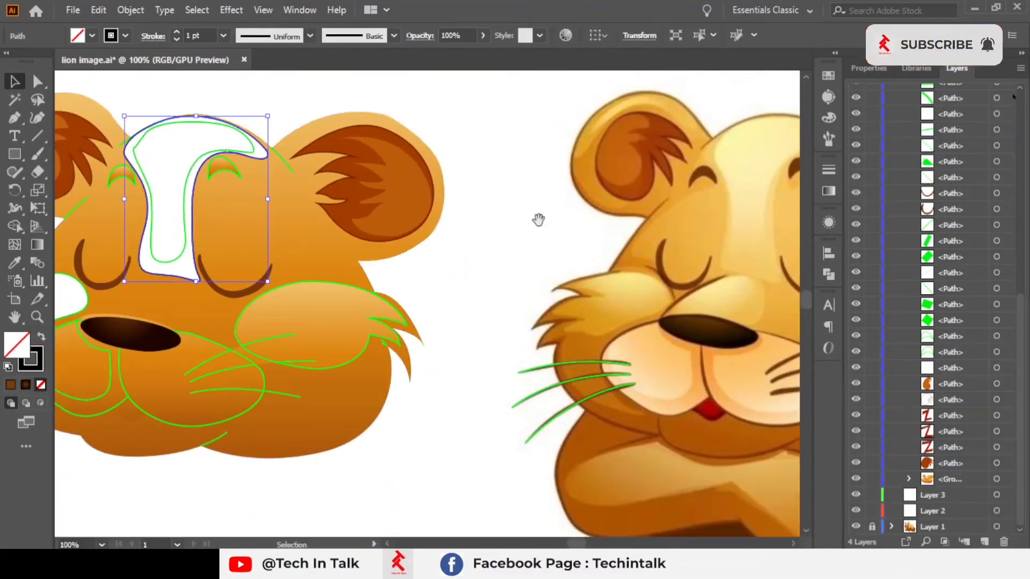
{"action": "left_click_drag", "start_coordinate": [557, 215], "coordinate": [541, 218]}
{"action": "left_click", "coordinate": [755, 237]}
{"action": "key", "text": "space"}
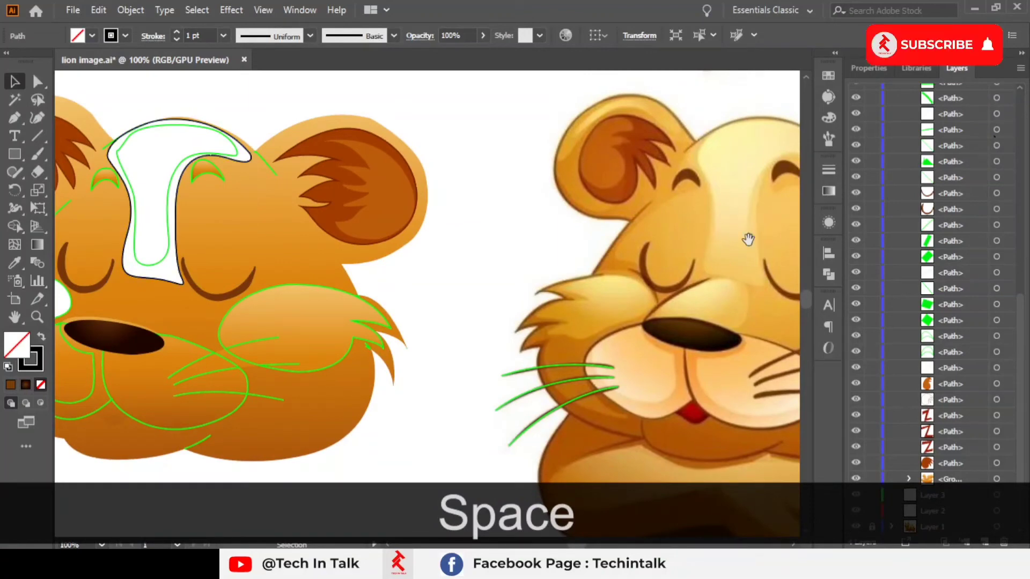
{"action": "left_click_drag", "start_coordinate": [747, 239], "coordinate": [730, 245]}
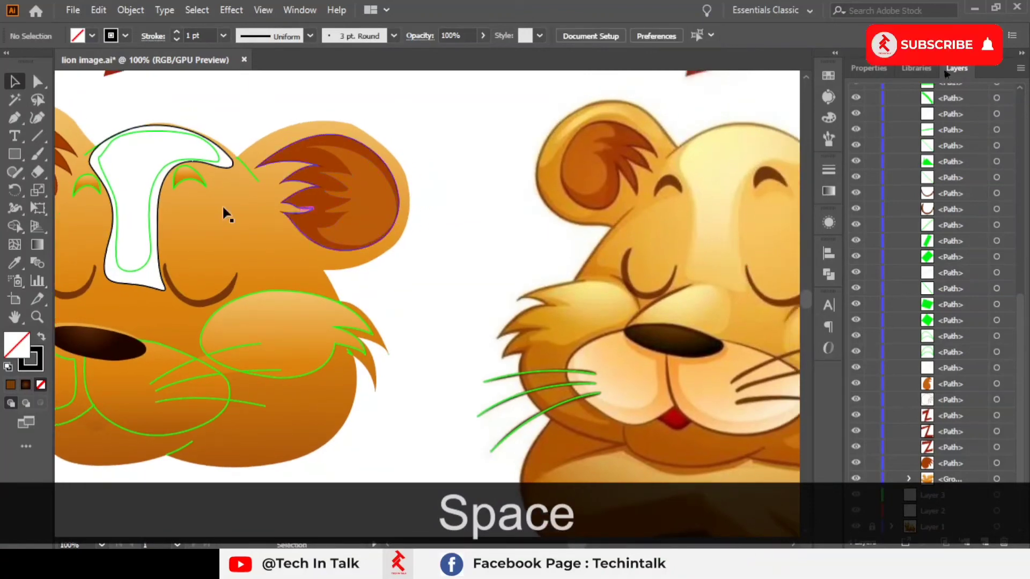
{"action": "left_click", "coordinate": [157, 242]}
{"action": "key", "text": "space"}
{"action": "mouse_move", "coordinate": [512, 252]}
{"action": "left_mouse_down"}
{"action": "mouse_move", "coordinate": [429, 281]}
{"action": "mouse_move", "coordinate": [510, 269]}
{"action": "left_mouse_up"}
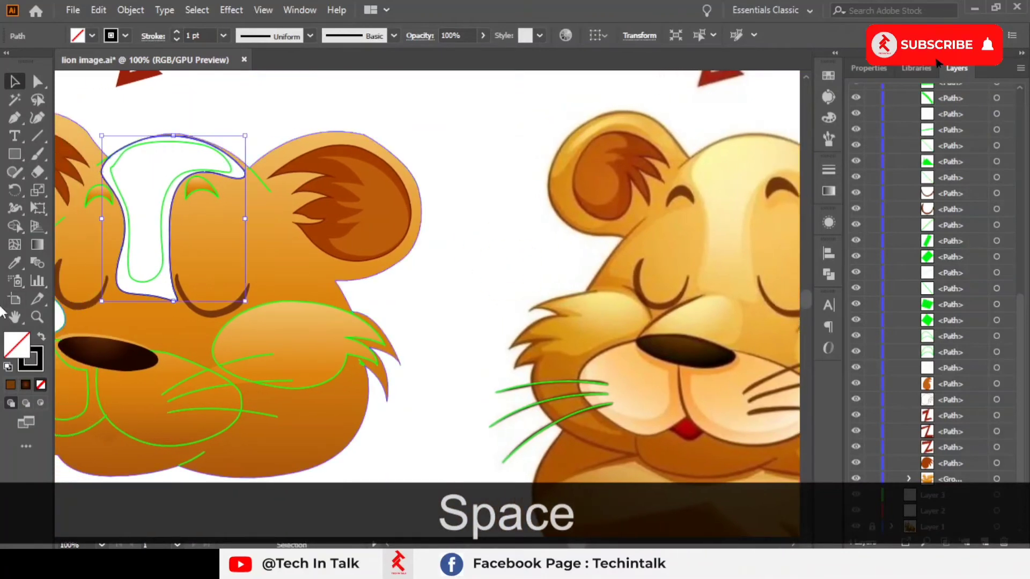
{"action": "left_click", "coordinate": [15, 263]}
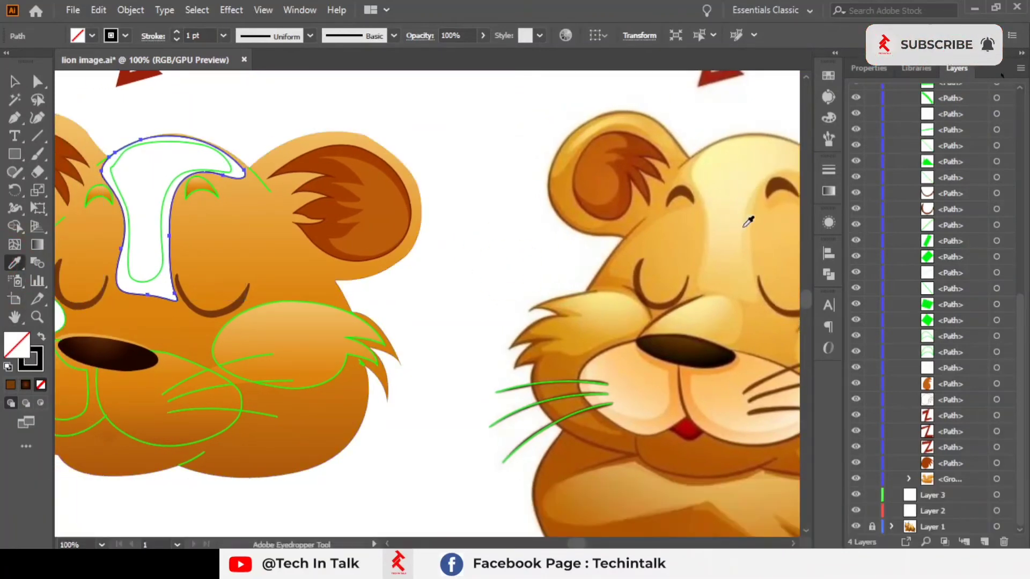
{"action": "left_click", "coordinate": [752, 221]}
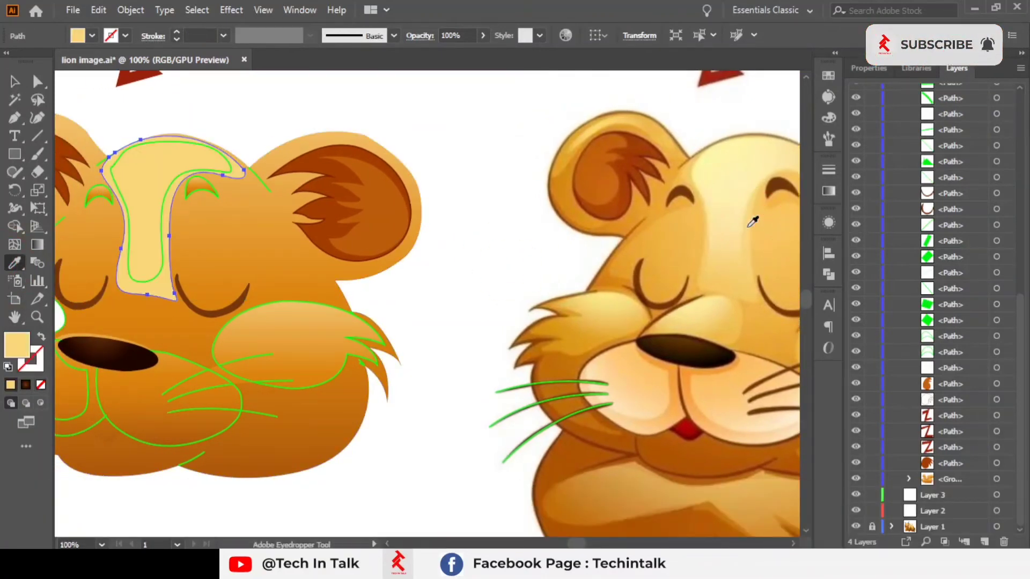
Step: Apply a linear gradient to the forehead blaze and sample both stop colours from the reference lion's forehead
{"action": "left_click", "coordinate": [27, 385]}
{"action": "key", "text": "space"}
{"action": "left_click_drag", "start_coordinate": [484, 266], "coordinate": [342, 273]}
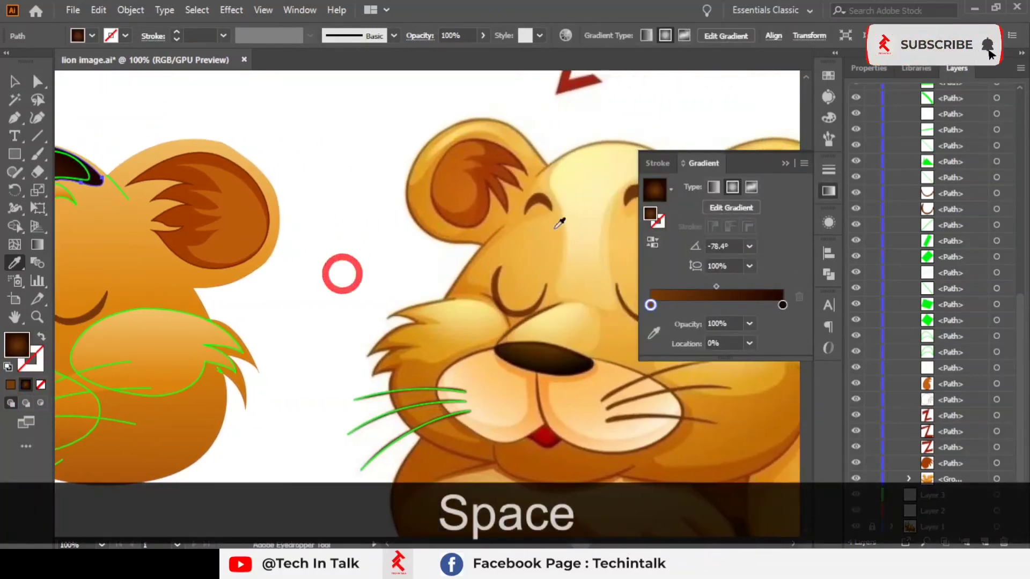
{"action": "left_click", "coordinate": [709, 191]}
{"action": "left_click_drag", "start_coordinate": [561, 213], "coordinate": [499, 213]}
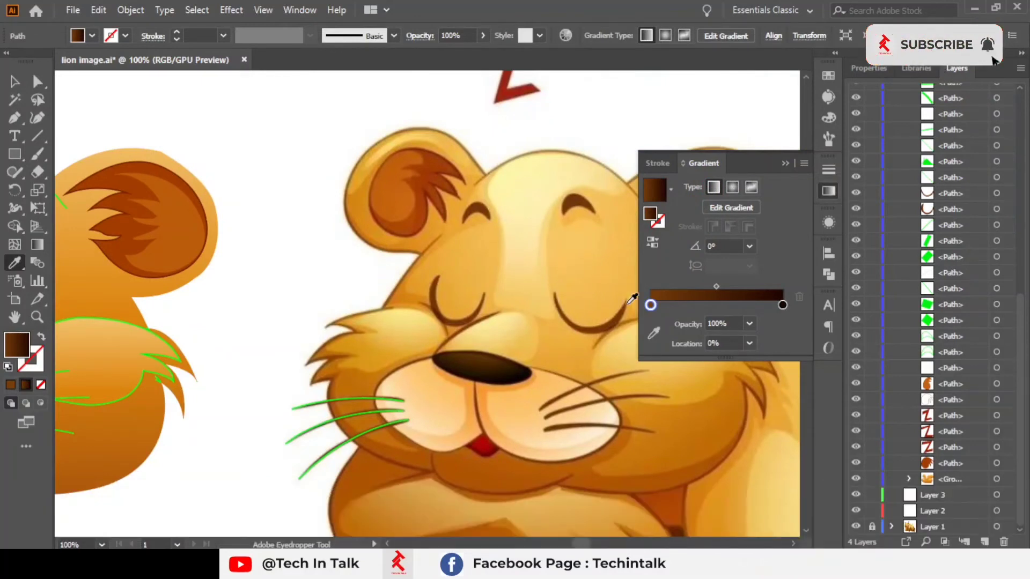
{"action": "left_click", "coordinate": [654, 334]}
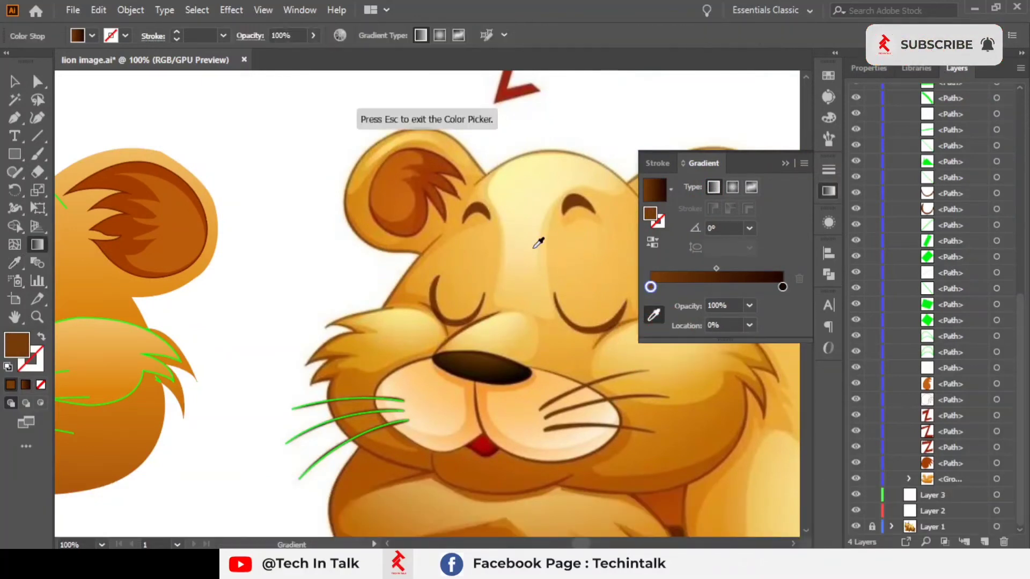
{"action": "left_click", "coordinate": [552, 300]}
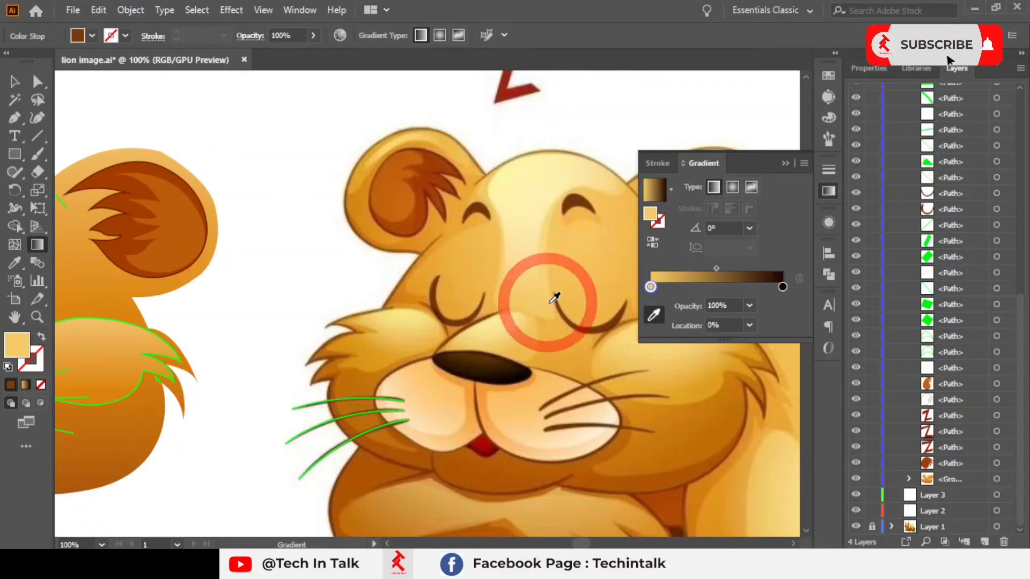
{"action": "left_click", "coordinate": [782, 288]}
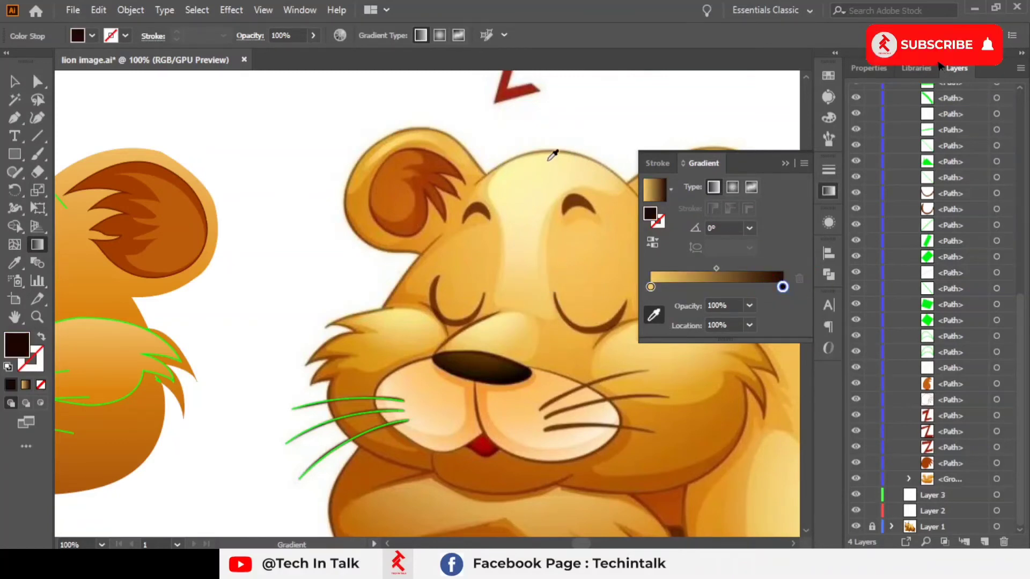
{"action": "left_click", "coordinate": [552, 154]}
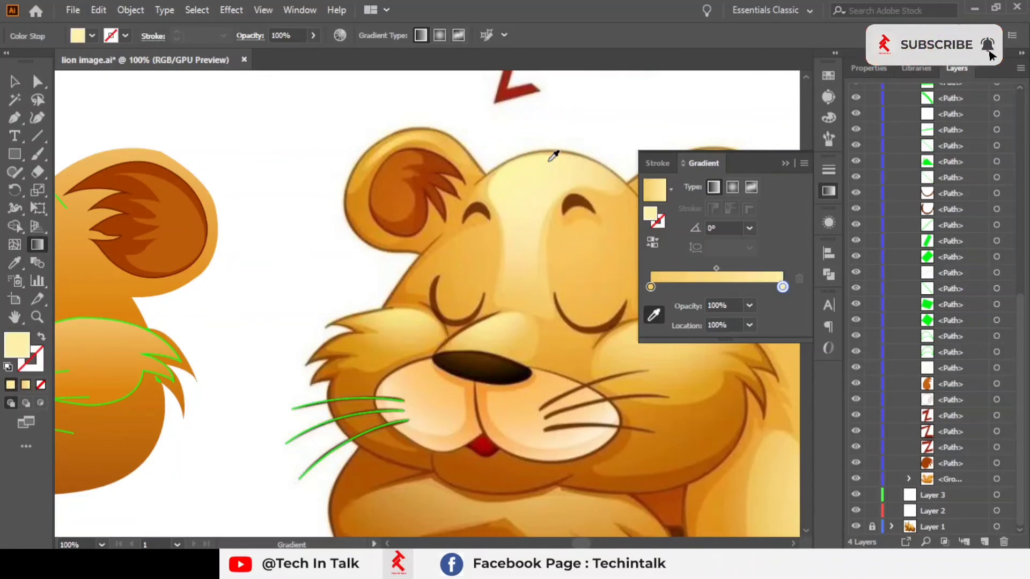
Step: Set the forehead gradient's angle to 90° and reverse its direction
{"action": "scroll", "coordinate": [447, 278], "scroll_direction": "down", "scroll_amount": 2}
{"action": "left_click_drag", "start_coordinate": [260, 307], "coordinate": [320, 307]}
{"action": "scroll", "coordinate": [287, 276], "scroll_direction": "up", "scroll_amount": 3}
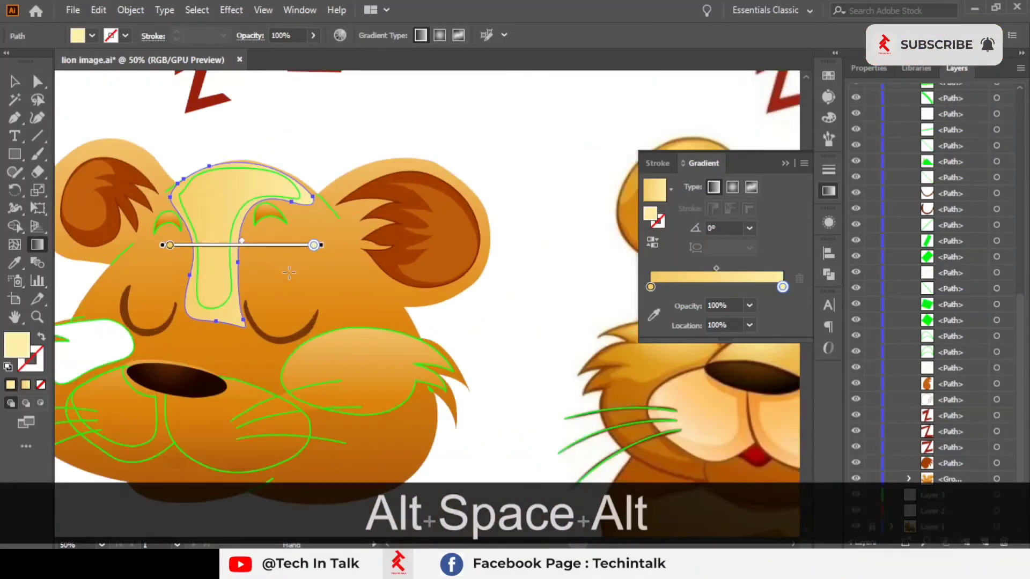
{"action": "left_click", "coordinate": [748, 228]}
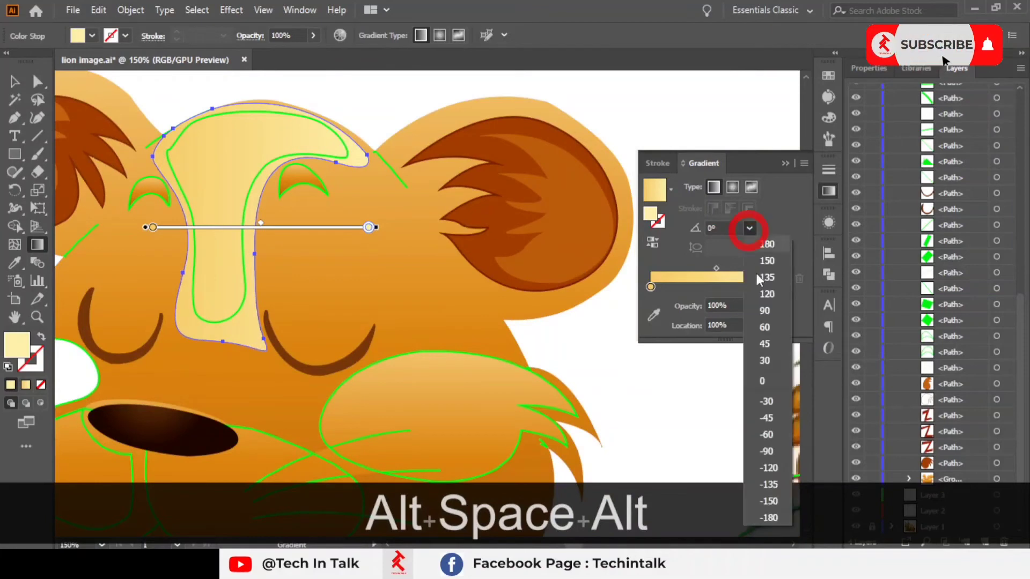
{"action": "left_click", "coordinate": [764, 316]}
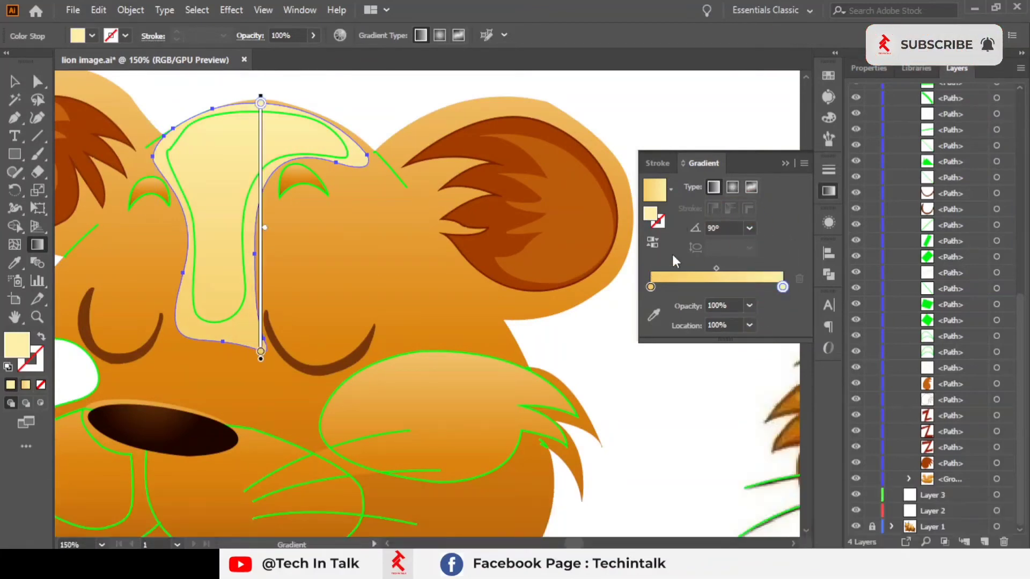
{"action": "left_click", "coordinate": [651, 246]}
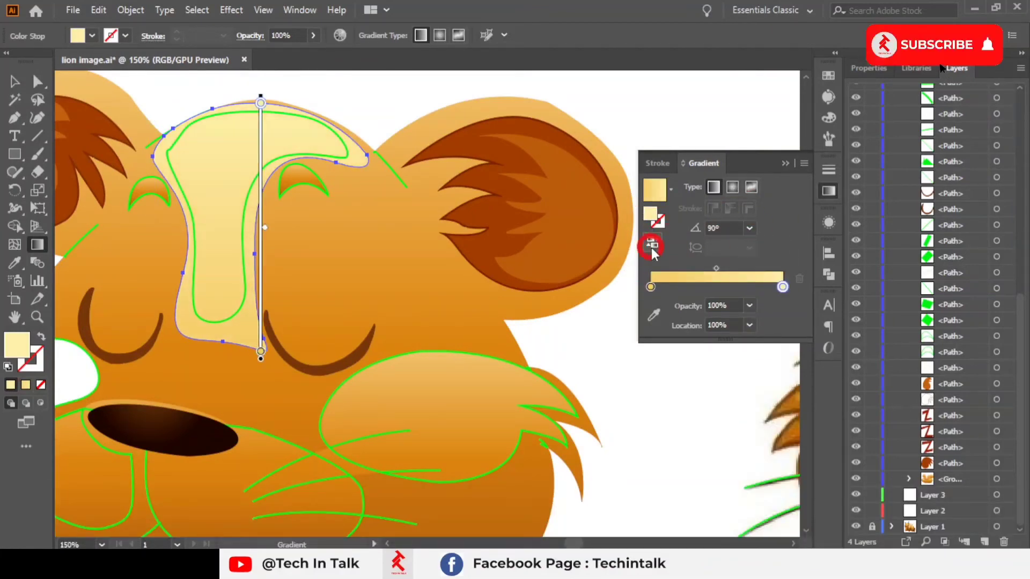
{"action": "left_click", "coordinate": [786, 162]}
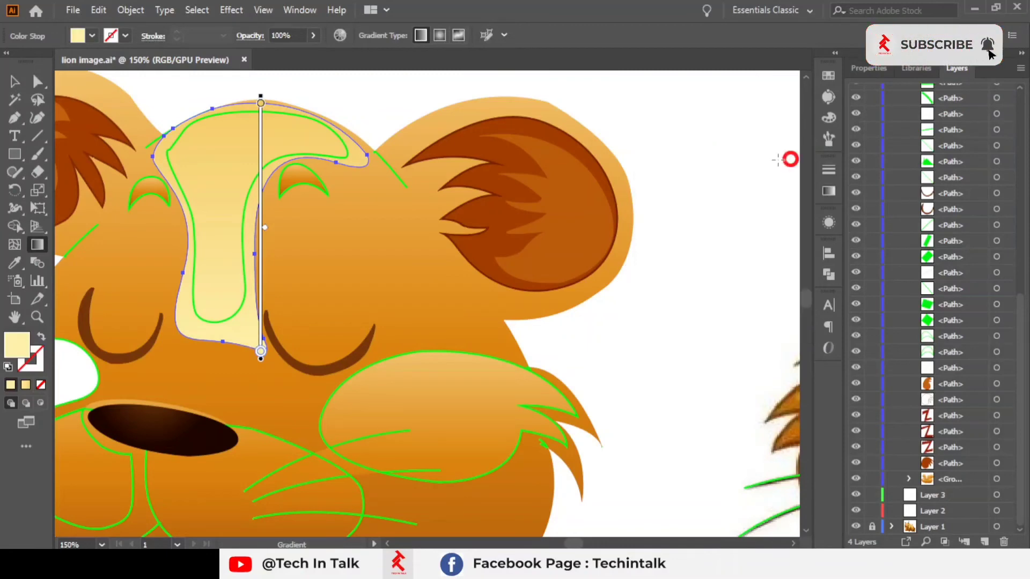
Step: Try dragging across the forehead gradient, then undo it
{"action": "left_click_drag", "start_coordinate": [576, 224], "coordinate": [461, 258]}
{"action": "scroll", "coordinate": [473, 278], "scroll_direction": "down", "scroll_amount": 2}
{"action": "scroll", "coordinate": [470, 279], "scroll_direction": "up", "scroll_amount": 1}
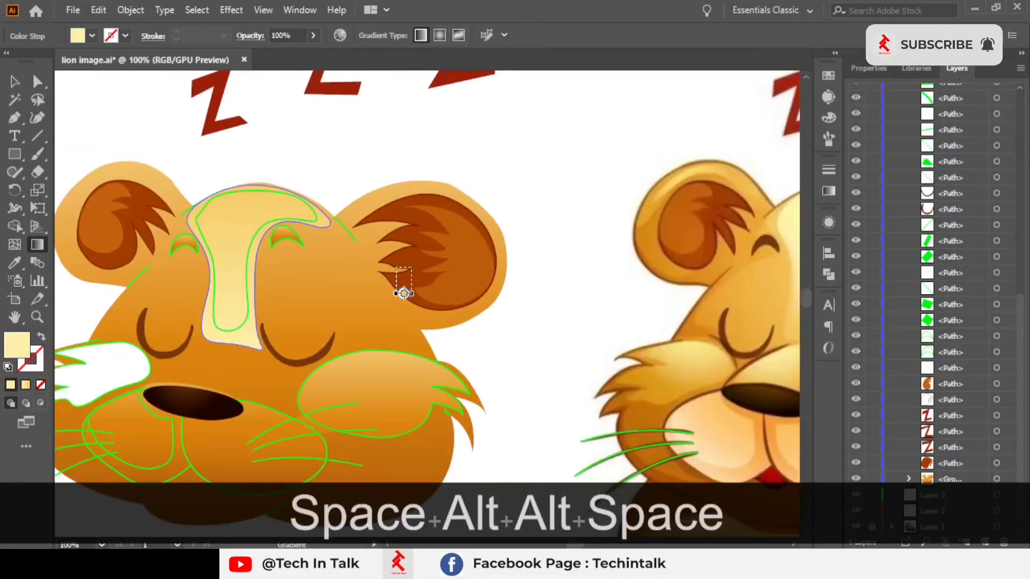
{"action": "left_click_drag", "start_coordinate": [325, 204], "coordinate": [355, 179]}
{"action": "key", "text": "ctrl+z"}
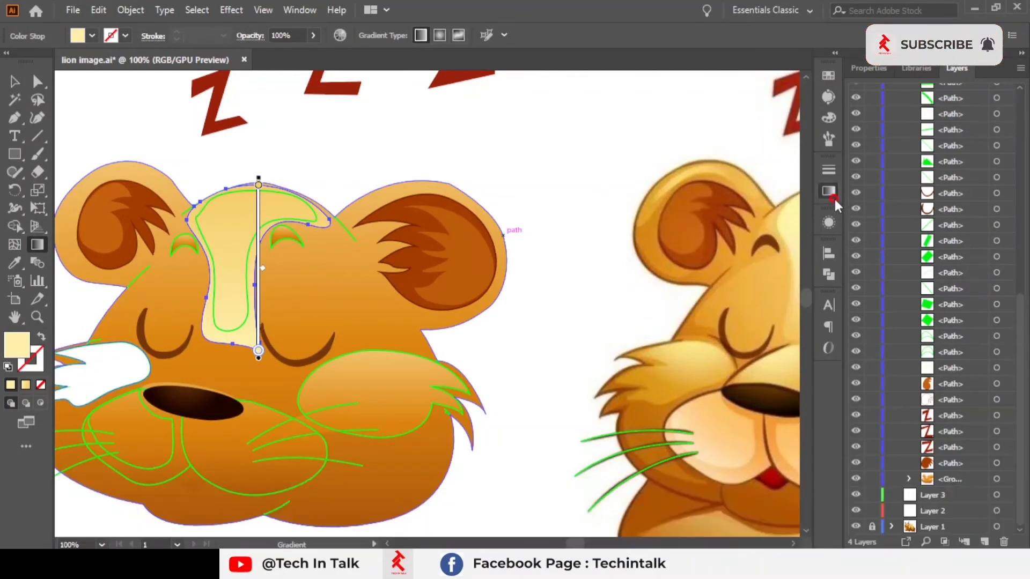
{"action": "left_click", "coordinate": [829, 191]}
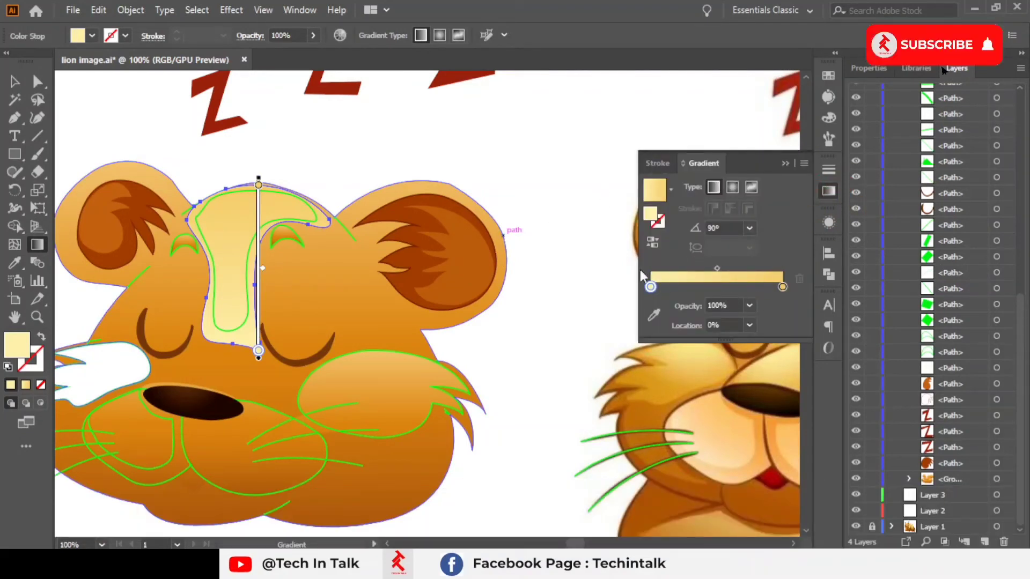
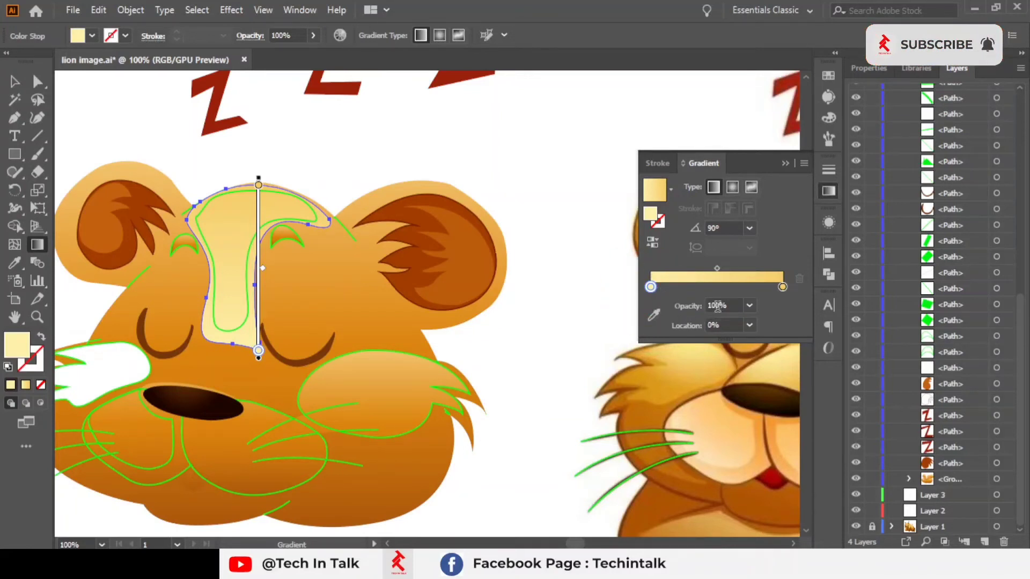
Step: Set the forehead gradient's start stop opacity to 40%
{"action": "left_click", "coordinate": [750, 306]}
{"action": "left_click", "coordinate": [775, 391]}
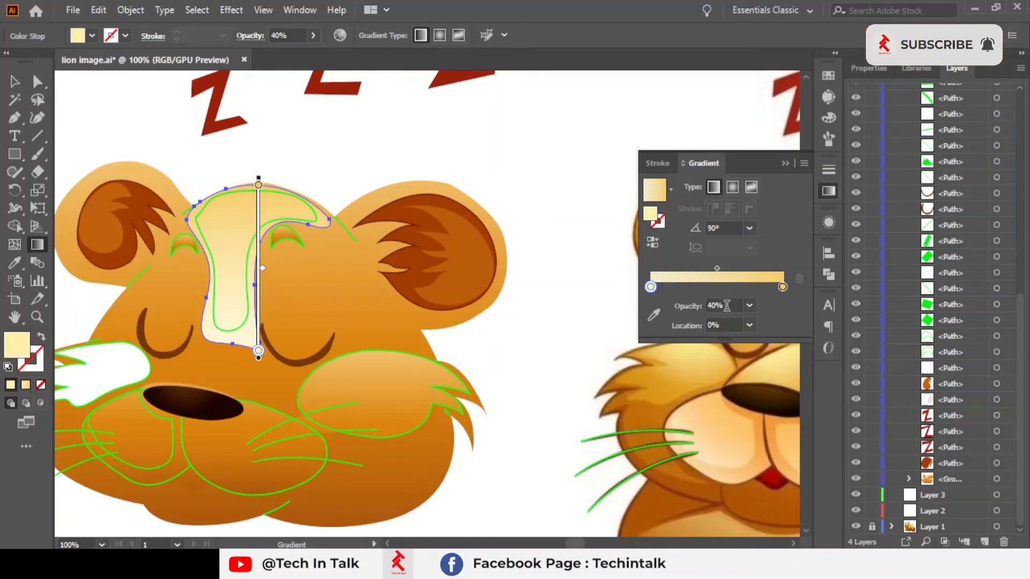
{"action": "left_click", "coordinate": [794, 162]}
{"action": "key", "text": "v"}
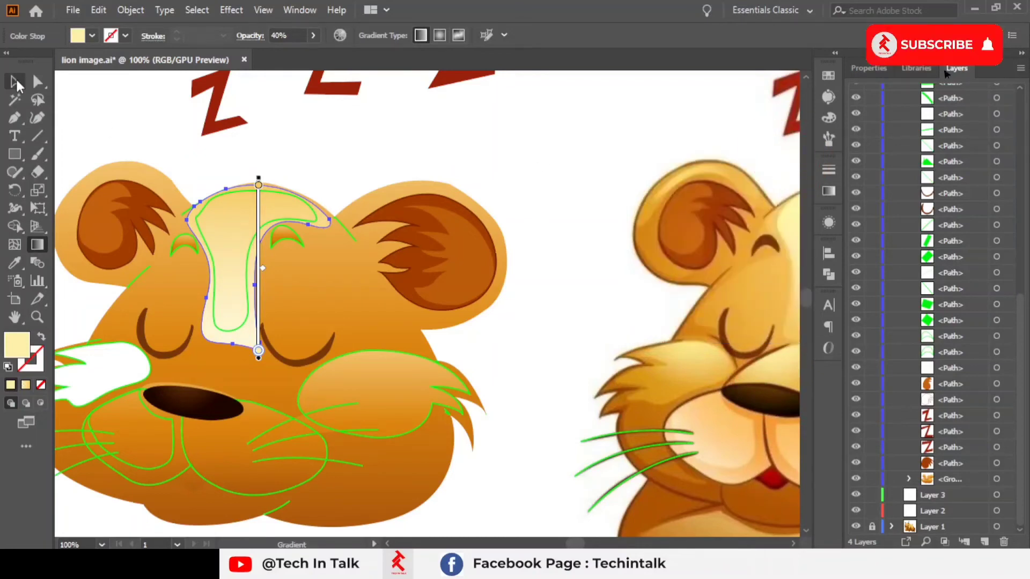
{"action": "key", "text": "space"}
{"action": "left_click_drag", "start_coordinate": [409, 179], "coordinate": [300, 141]}
{"action": "left_click", "coordinate": [226, 292]}
{"action": "left_click", "coordinate": [324, 152]}
{"action": "key", "text": "space"}
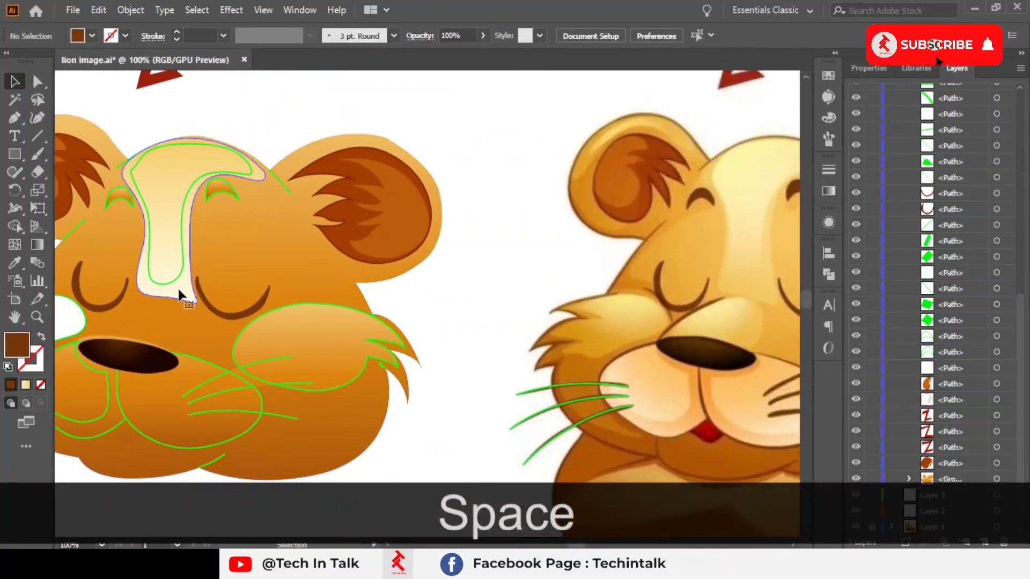
Step: Select the forehead blaze and set its gradient's start stop opacity to 70%
{"action": "left_click", "coordinate": [178, 287]}
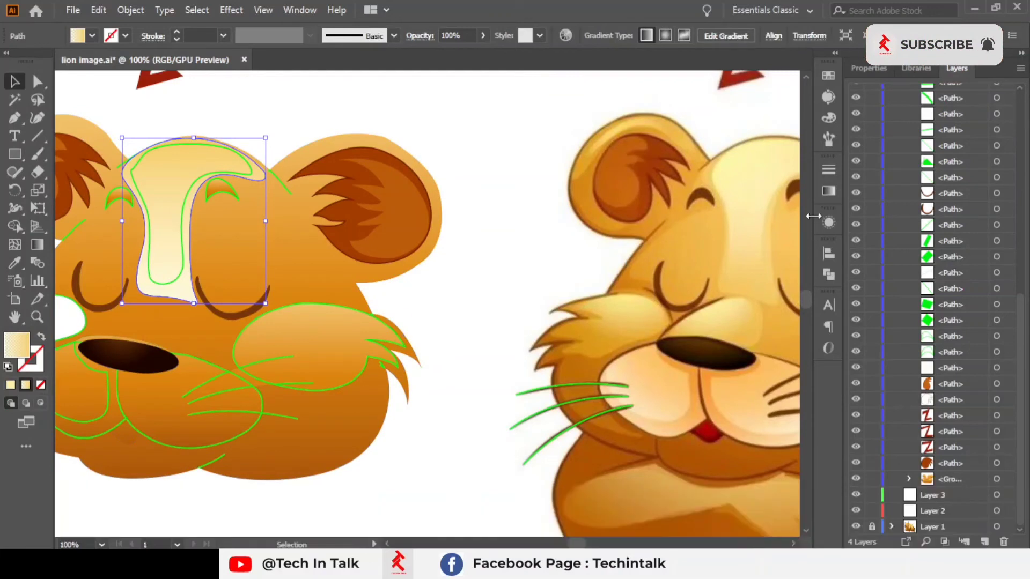
{"action": "left_click", "coordinate": [826, 191]}
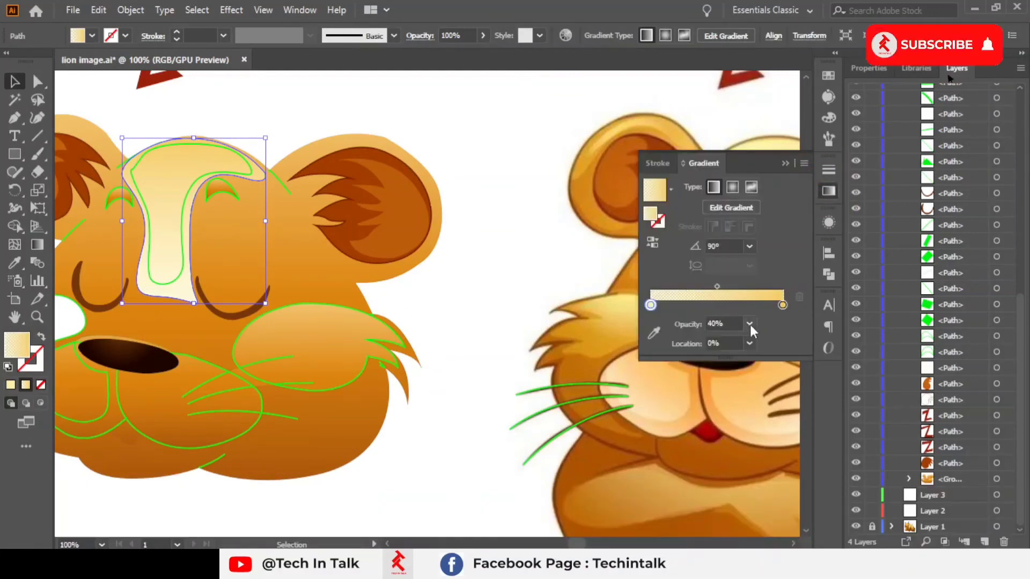
{"action": "left_click", "coordinate": [750, 324]}
{"action": "left_click", "coordinate": [755, 455]}
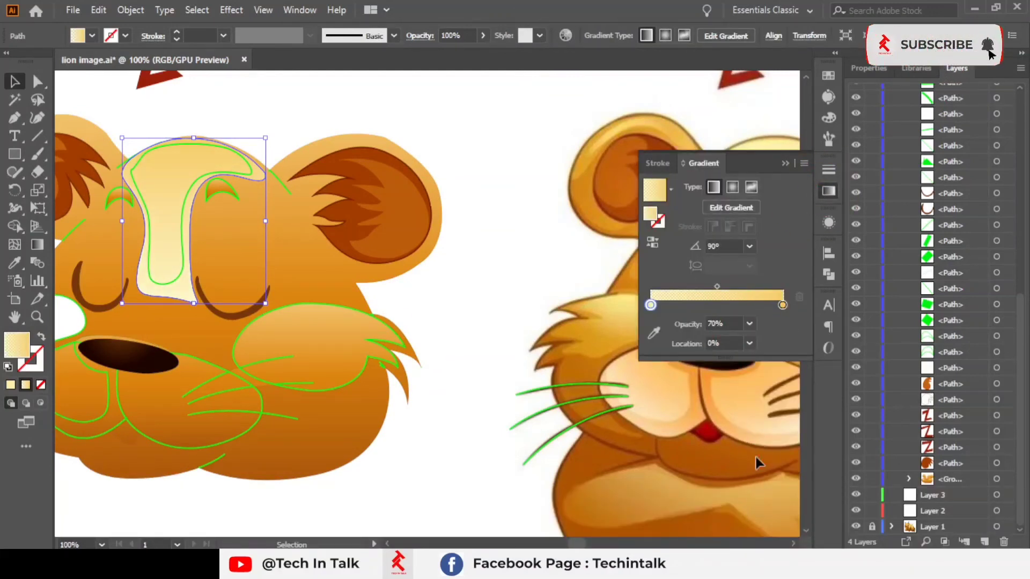
{"action": "left_click", "coordinate": [433, 323]}
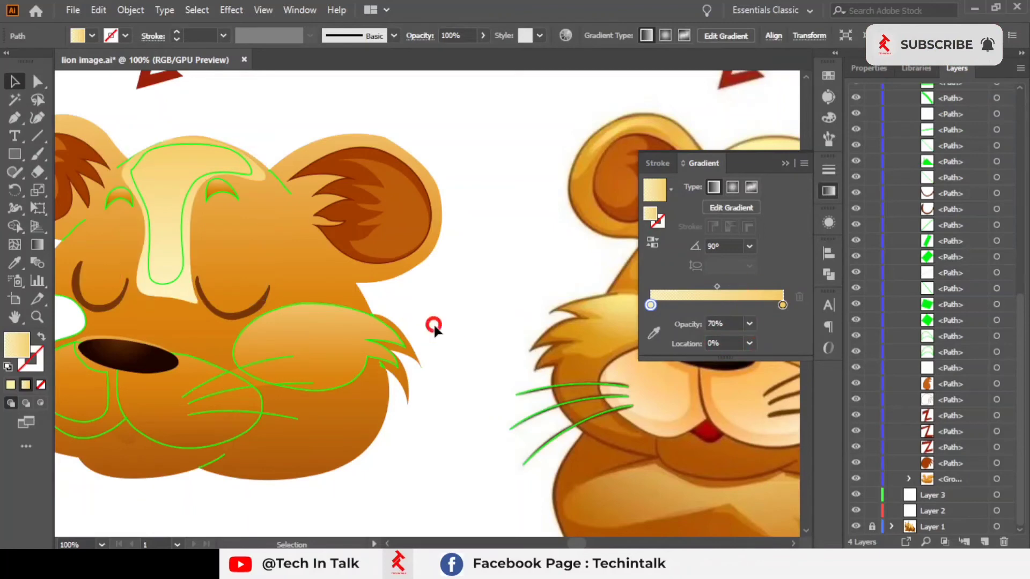
Step: Reapply the forehead blaze's own gradient with the Eyedropper and reselect the blaze
{"action": "key", "text": "space"}
{"action": "left_click_drag", "start_coordinate": [433, 322], "coordinate": [264, 280]}
{"action": "left_click", "coordinate": [161, 201]}
{"action": "key", "text": "space"}
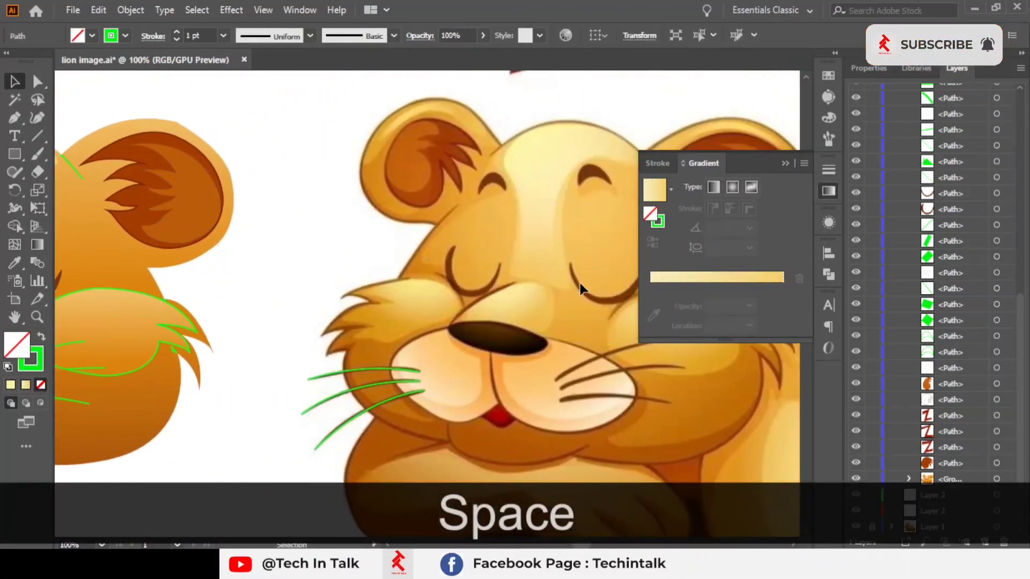
{"action": "scroll", "coordinate": [551, 287], "scroll_direction": "up", "scroll_amount": 4}
{"action": "scroll", "coordinate": [541, 295], "scroll_direction": "down", "scroll_amount": 4}
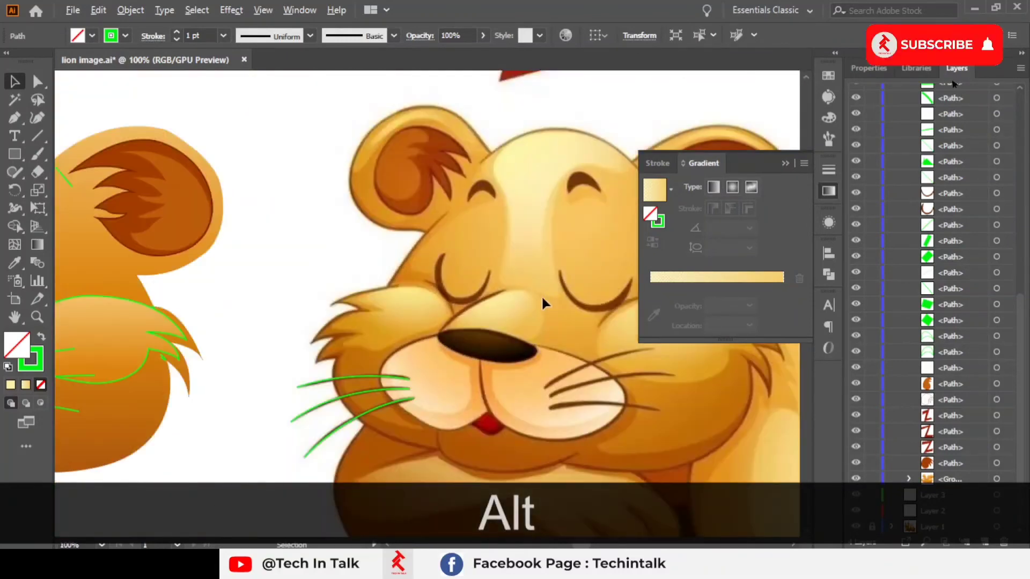
{"action": "scroll", "coordinate": [542, 295], "scroll_direction": "up", "scroll_amount": 3}
{"action": "scroll", "coordinate": [541, 295], "scroll_direction": "down", "scroll_amount": 4}
{"action": "mouse_move", "coordinate": [463, 296]}
{"action": "left_mouse_down"}
{"action": "mouse_move", "coordinate": [553, 301]}
{"action": "mouse_move", "coordinate": [468, 292]}
{"action": "left_mouse_up"}
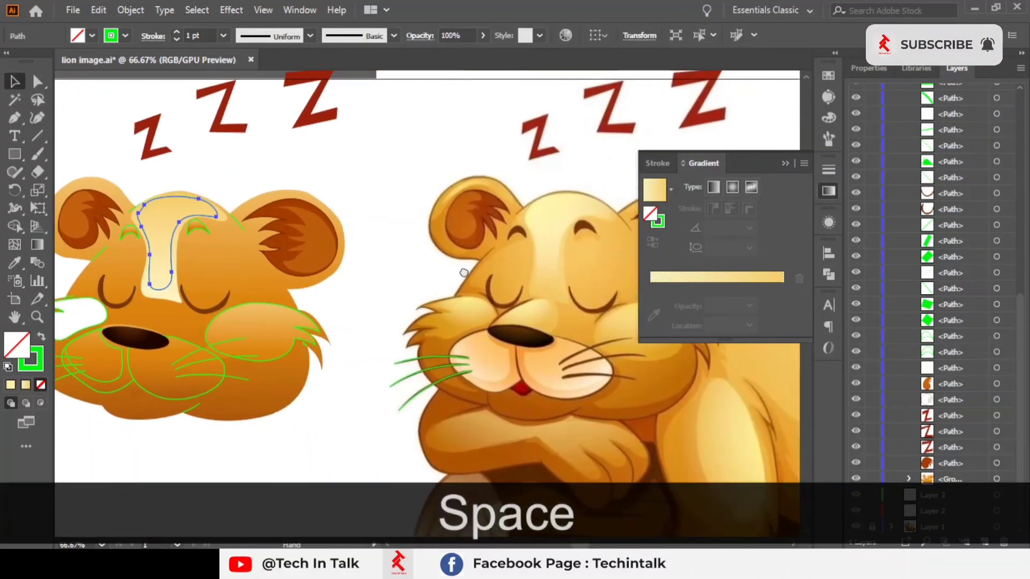
{"action": "scroll", "coordinate": [564, 233], "scroll_direction": "up", "scroll_amount": 1}
{"action": "left_click_drag", "start_coordinate": [565, 233], "coordinate": [595, 244]}
{"action": "left_click", "coordinate": [12, 265]}
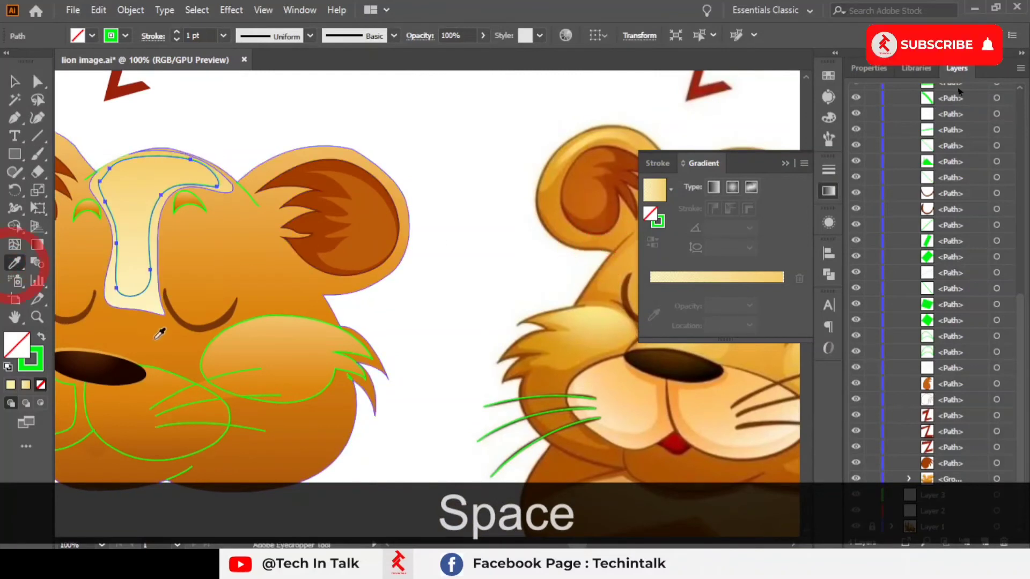
{"action": "left_click", "coordinate": [131, 298]}
{"action": "left_click", "coordinate": [15, 82]}
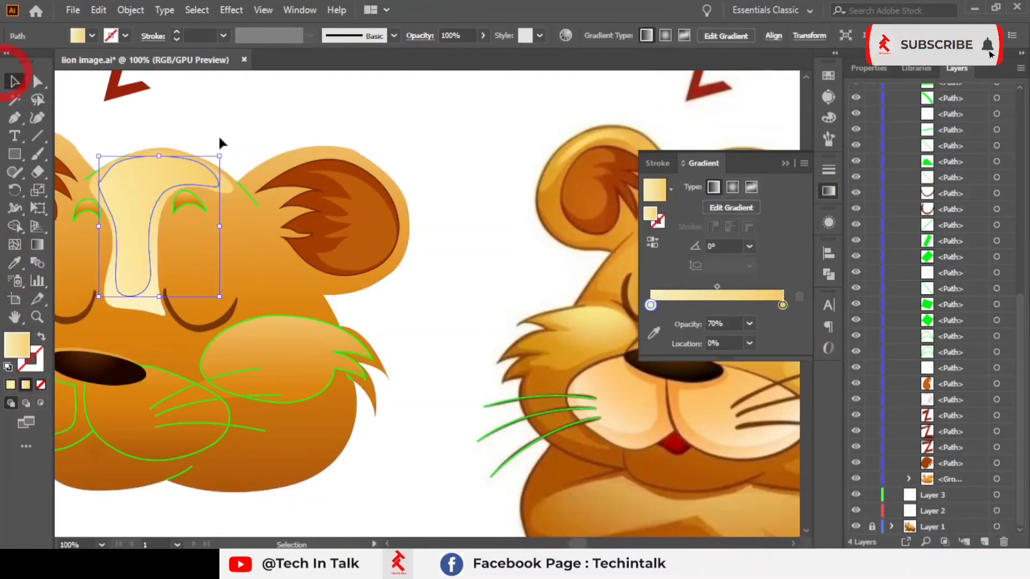
{"action": "left_click", "coordinate": [221, 145]}
{"action": "left_click", "coordinate": [154, 193]}
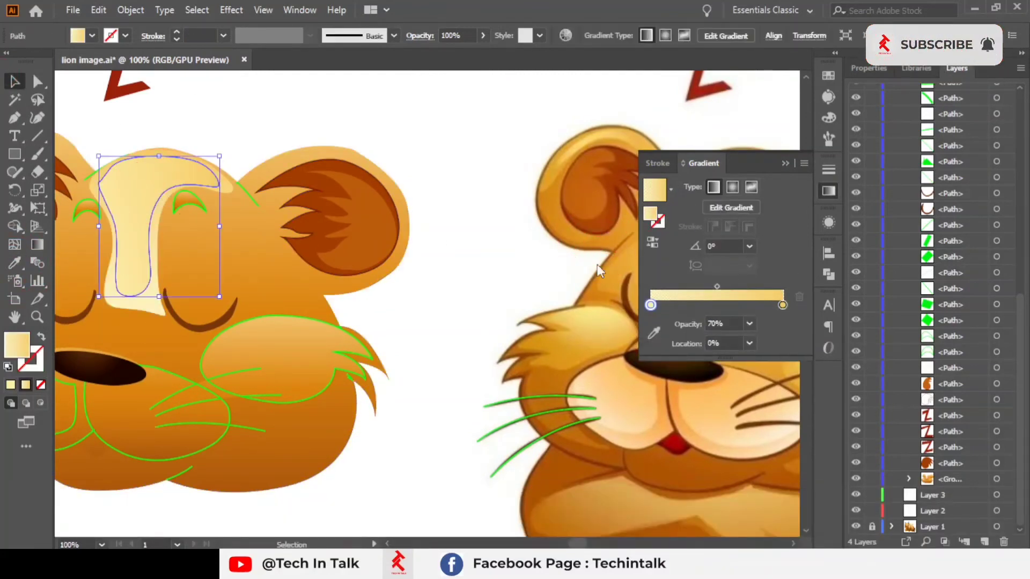
{"action": "left_click_drag", "start_coordinate": [596, 265], "coordinate": [283, 292]}
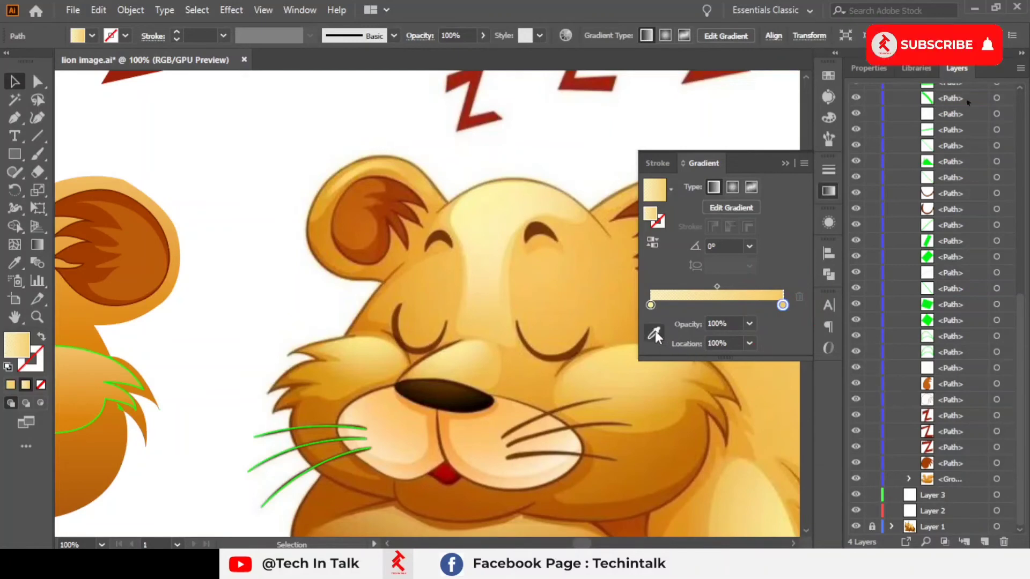
Step: Sample the forehead gradient's end stop colour from the reference lion's forehead
{"action": "left_click", "coordinate": [654, 332]}
{"action": "left_click_drag", "start_coordinate": [250, 271], "coordinate": [231, 240]}
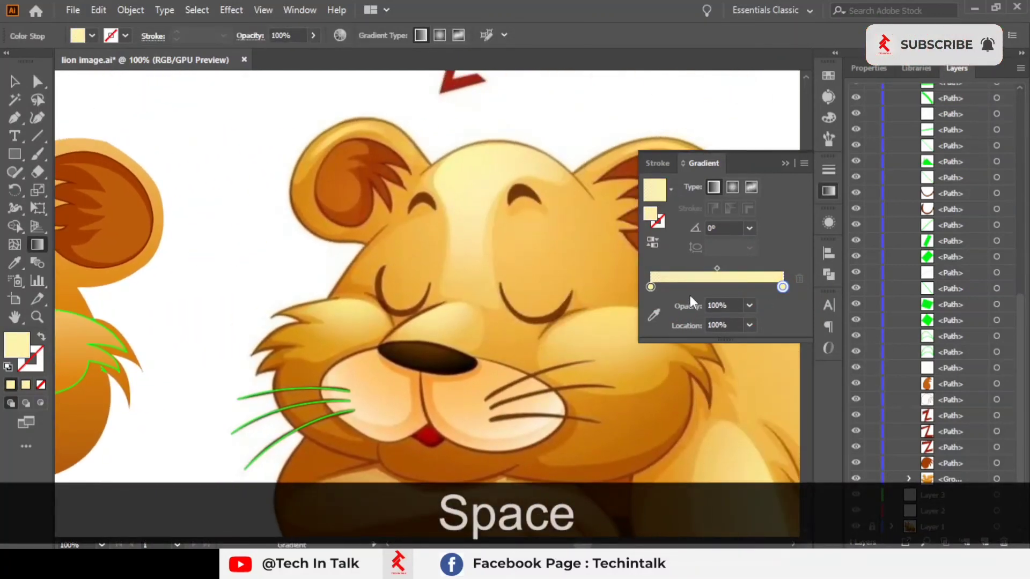
{"action": "left_click", "coordinate": [649, 288]}
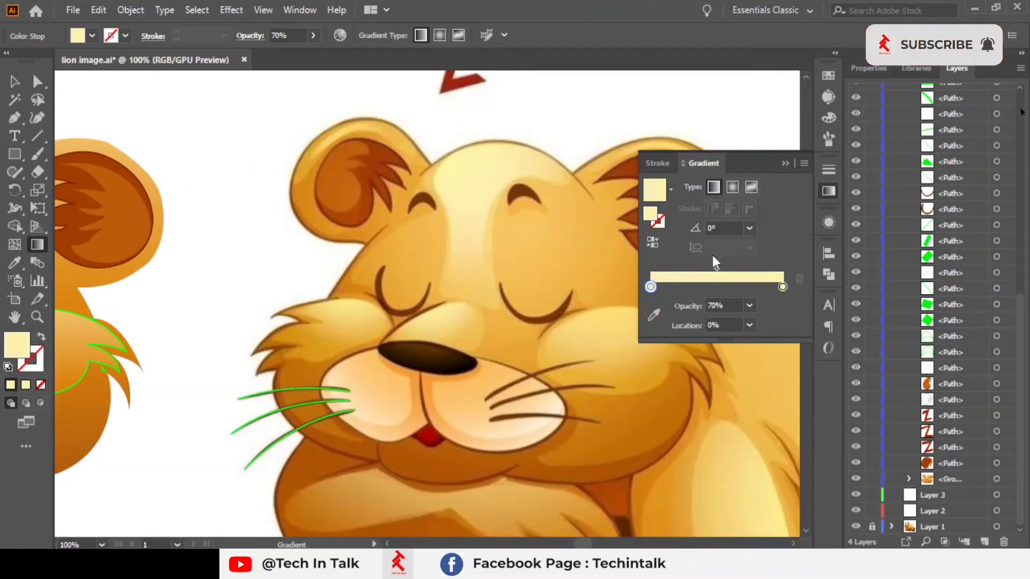
{"action": "left_click", "coordinate": [786, 163]}
Step: Fill the forehead blaze with a solid colour sampled from the reference lion's forehead using the Eyedropper
{"action": "left_click", "coordinate": [14, 262]}
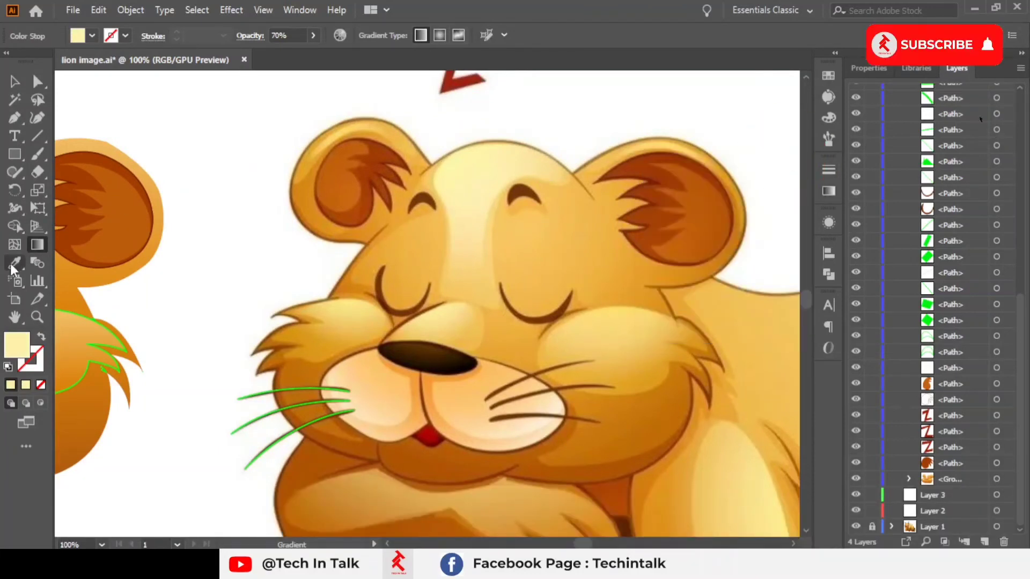
{"action": "left_click", "coordinate": [513, 171]}
{"action": "key", "text": "space"}
{"action": "left_click_drag", "start_coordinate": [211, 223], "coordinate": [622, 238]}
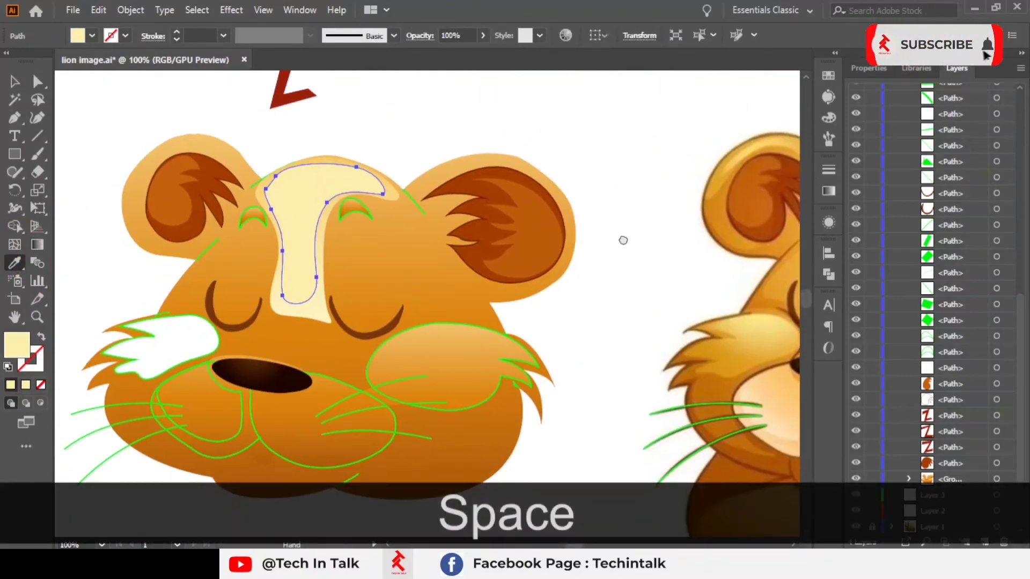
Step: Apply a Gaussian Blur with a 1.6 pixel radius to the forehead blaze
{"action": "left_click", "coordinate": [8, 76]}
{"action": "left_click", "coordinate": [436, 115]}
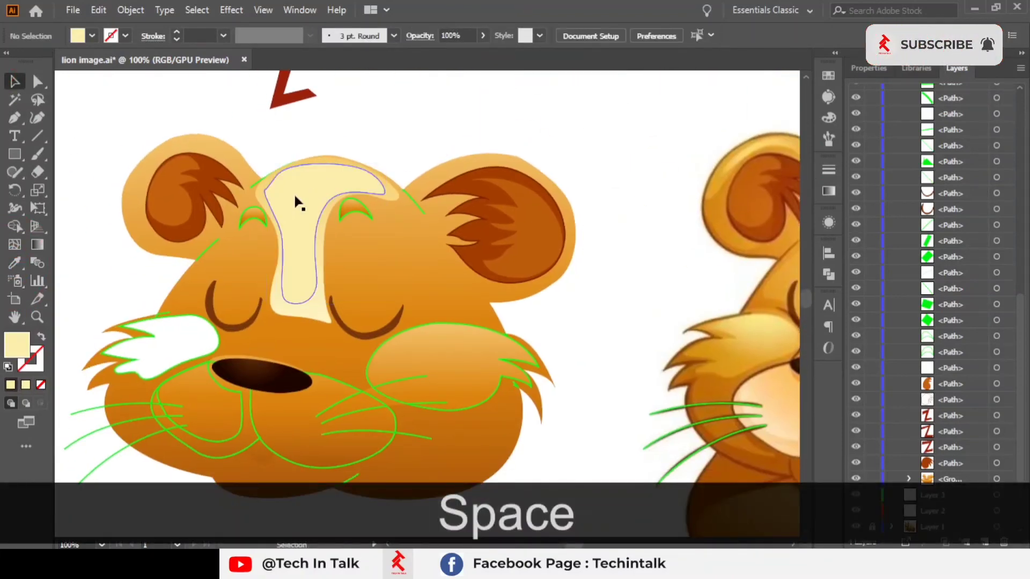
{"action": "left_click", "coordinate": [294, 199]}
{"action": "scroll", "coordinate": [292, 197], "scroll_direction": "up", "scroll_amount": 1}
{"action": "key", "text": "space"}
{"action": "left_click_drag", "start_coordinate": [294, 197], "coordinate": [239, 216]}
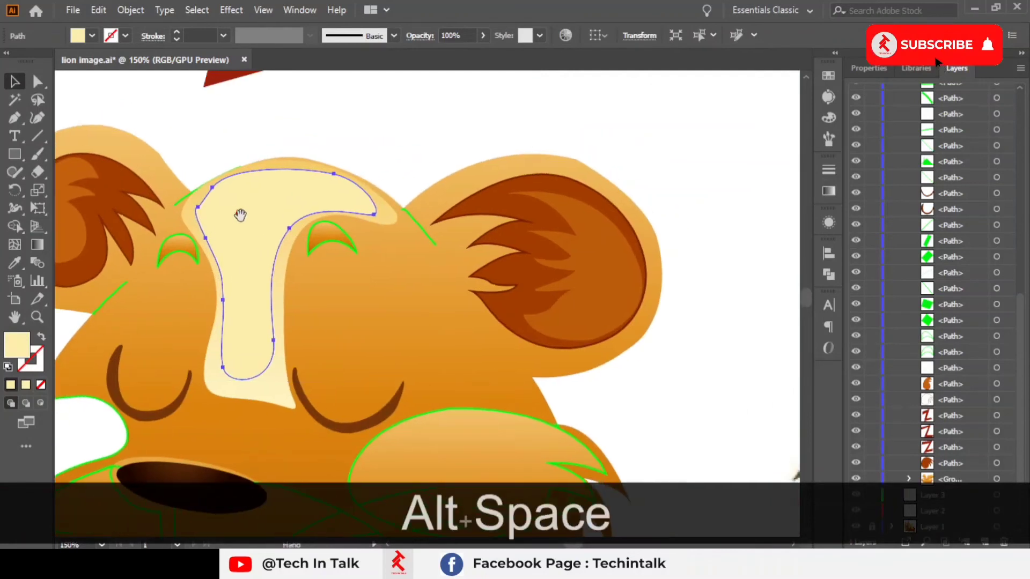
{"action": "left_click", "coordinate": [241, 10]}
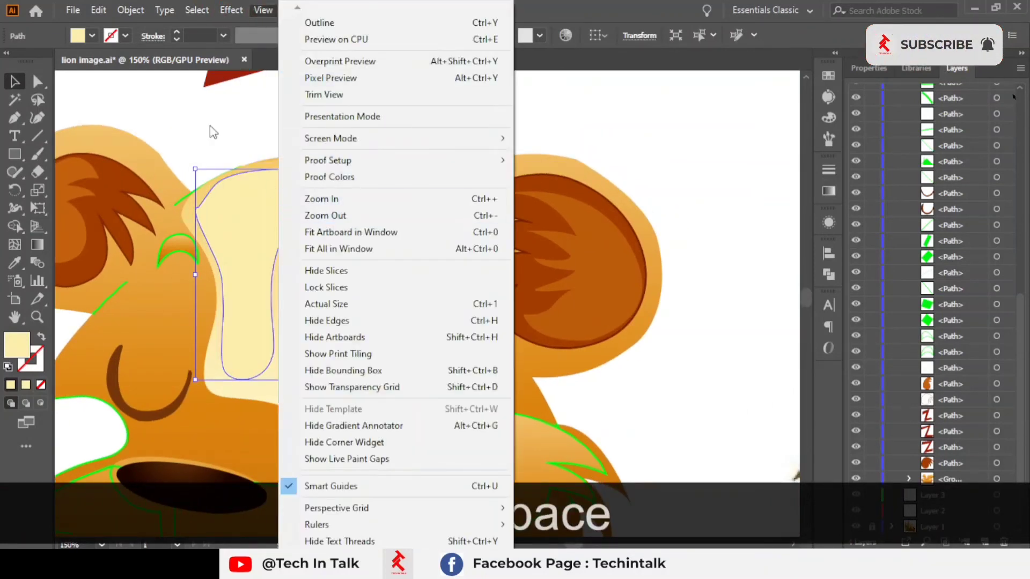
{"action": "left_click", "coordinate": [233, 11]}
{"action": "left_click", "coordinate": [233, 11]}
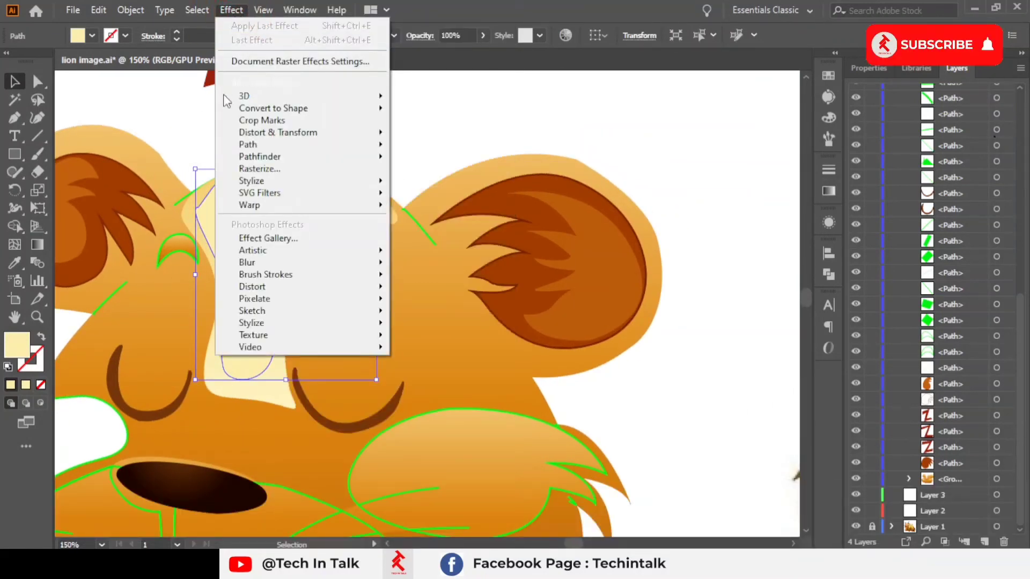
{"action": "left_click", "coordinate": [257, 182]}
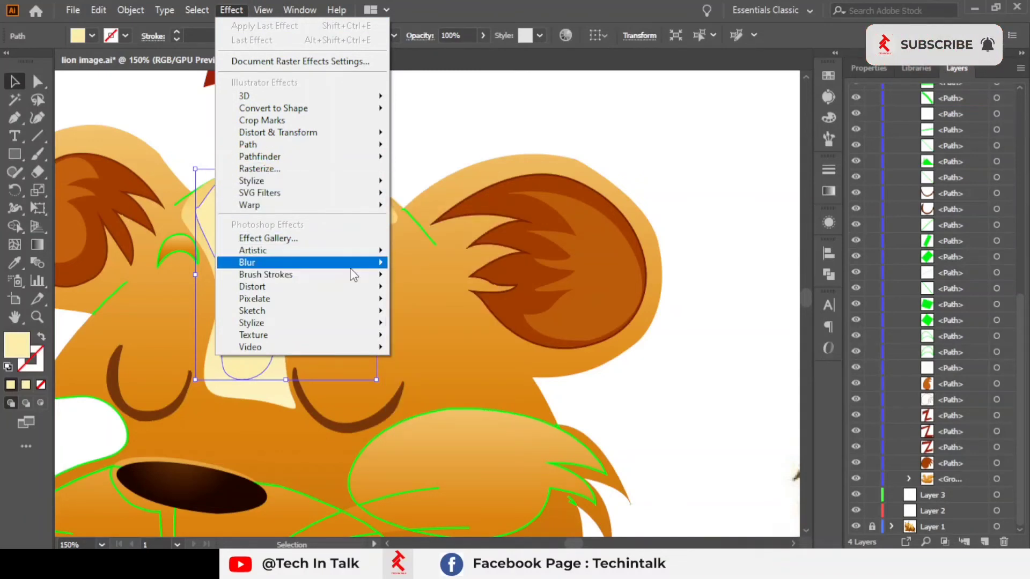
{"action": "mouse_move", "coordinate": [349, 268]}
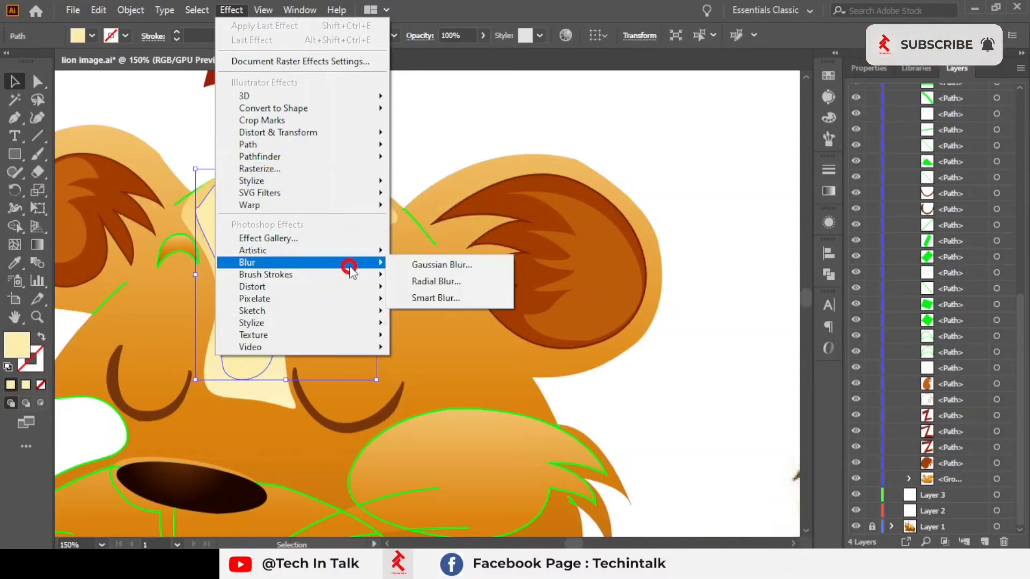
{"action": "left_click", "coordinate": [438, 268]}
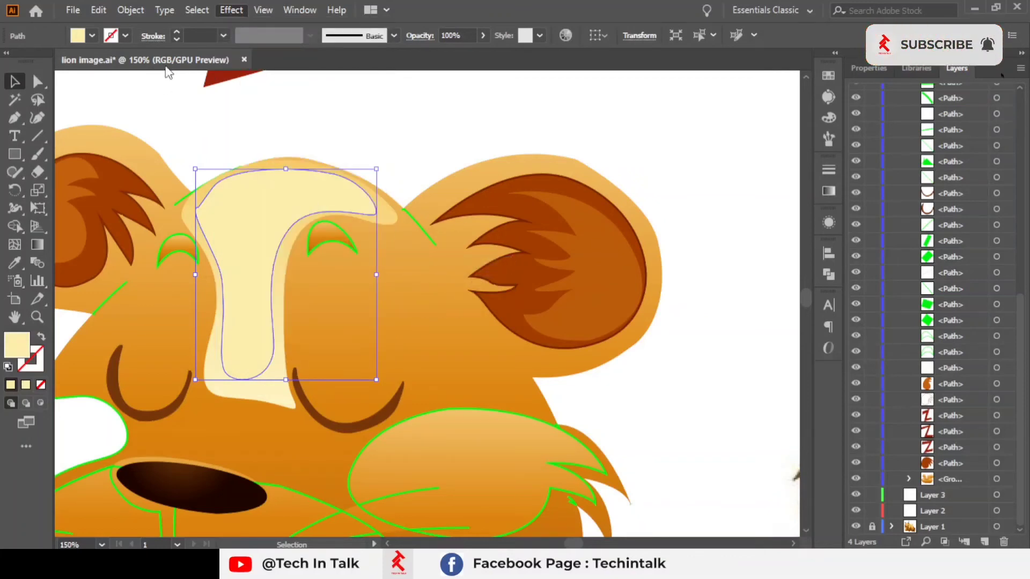
{"action": "left_click_drag", "start_coordinate": [169, 16], "coordinate": [688, 64]}
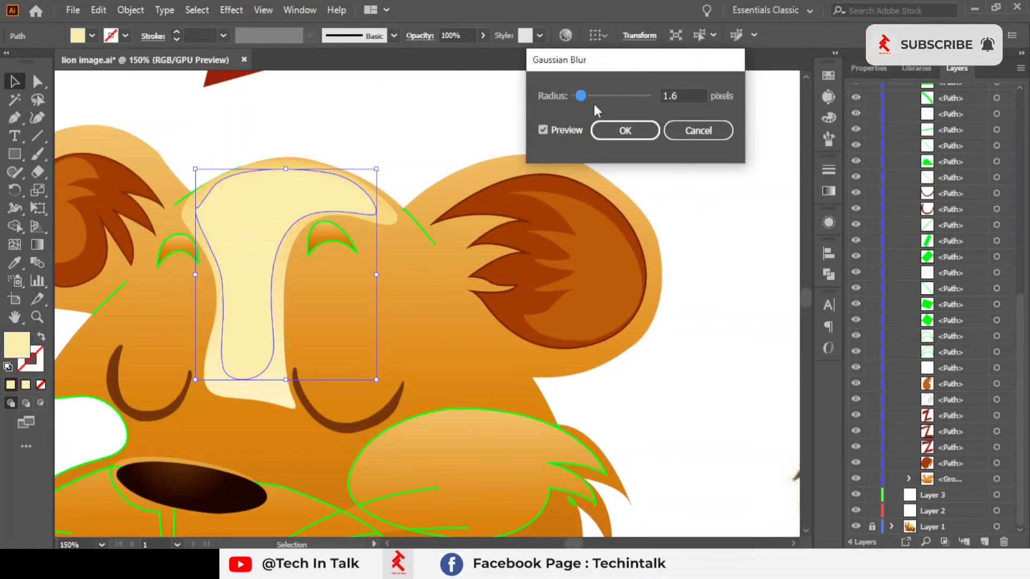
{"action": "left_click", "coordinate": [584, 95]}
{"action": "left_click", "coordinate": [622, 131]}
Step: Zoom in to inspect the blurred edges of the forehead blaze
{"action": "left_click", "coordinate": [312, 128]}
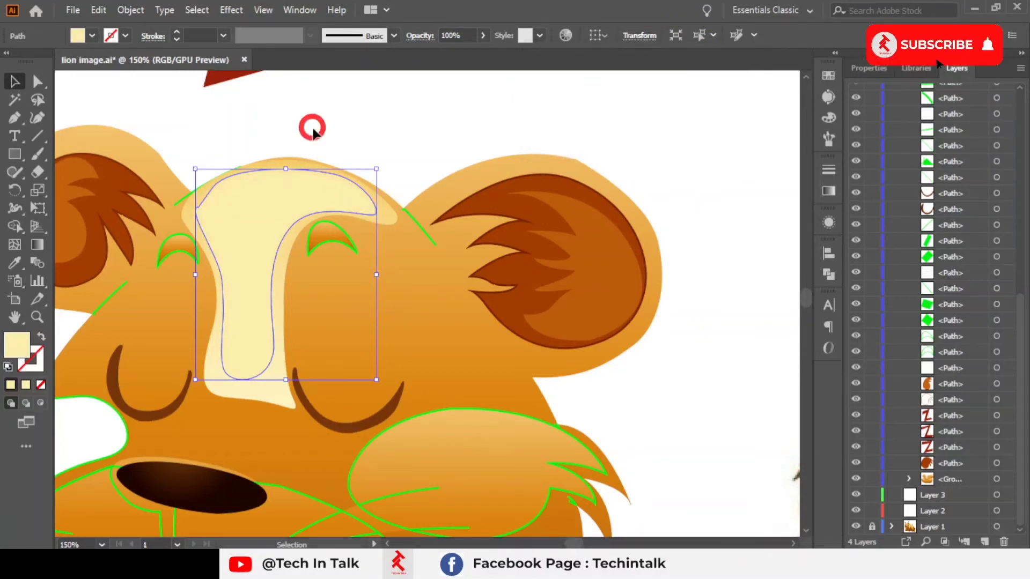
{"action": "scroll", "coordinate": [200, 285], "scroll_direction": "up", "scroll_amount": 3}
{"action": "left_click_drag", "start_coordinate": [338, 247], "coordinate": [275, 337]}
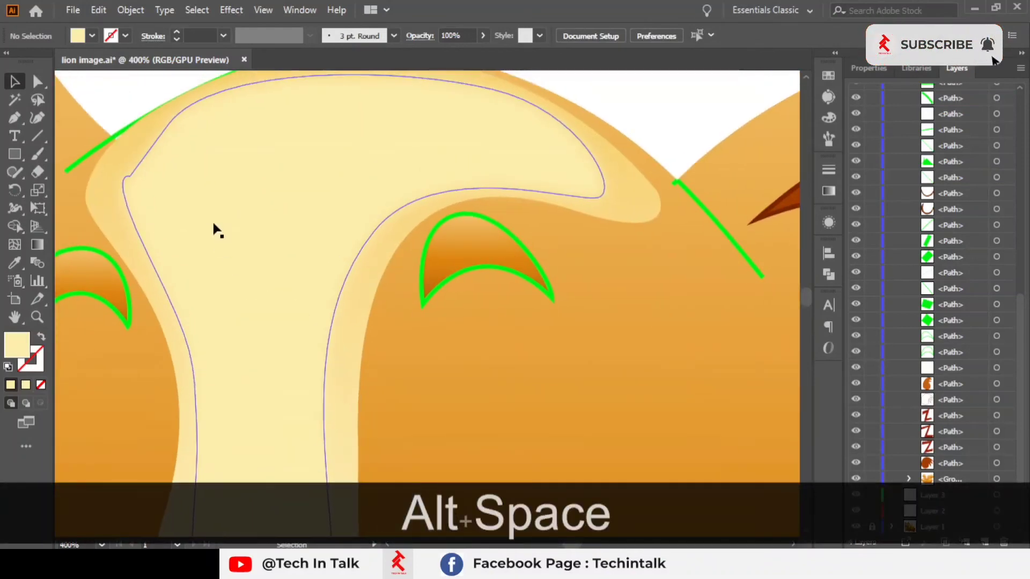
{"action": "scroll", "coordinate": [659, 259], "scroll_direction": "down", "scroll_amount": 2}
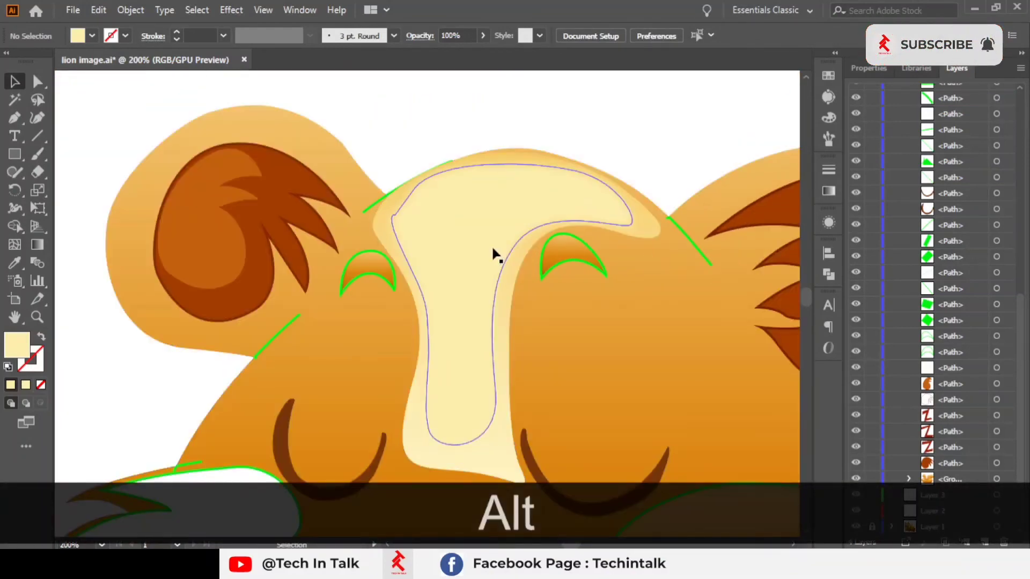
{"action": "left_click", "coordinate": [493, 248]}
{"action": "left_click", "coordinate": [672, 185]}
{"action": "scroll", "coordinate": [542, 267], "scroll_direction": "up", "scroll_amount": 4}
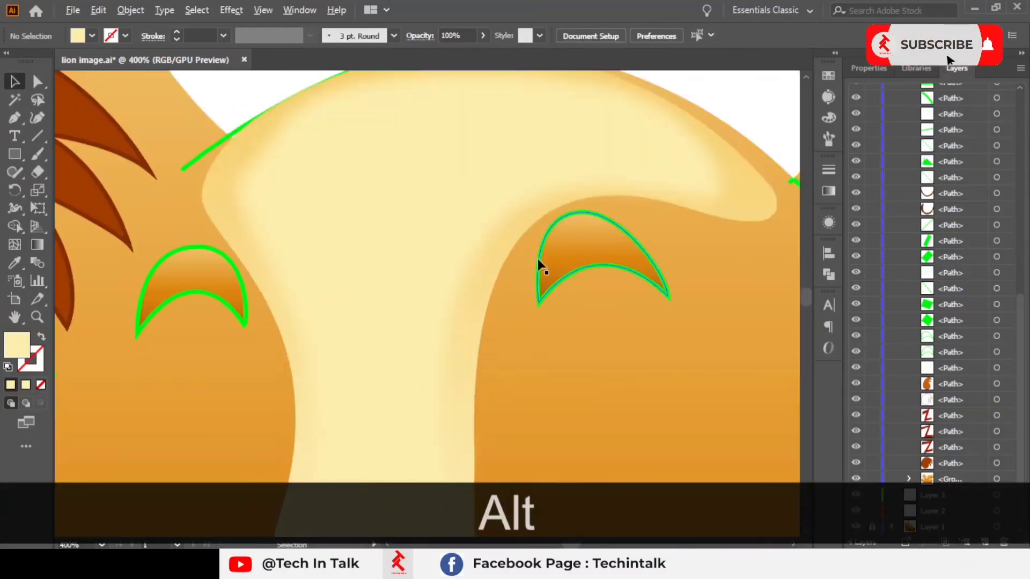
Step: Undo the last forehead change and an accidental nudge of a face path
{"action": "key", "text": "ctrl+z"}
{"action": "left_click", "coordinate": [514, 421]}
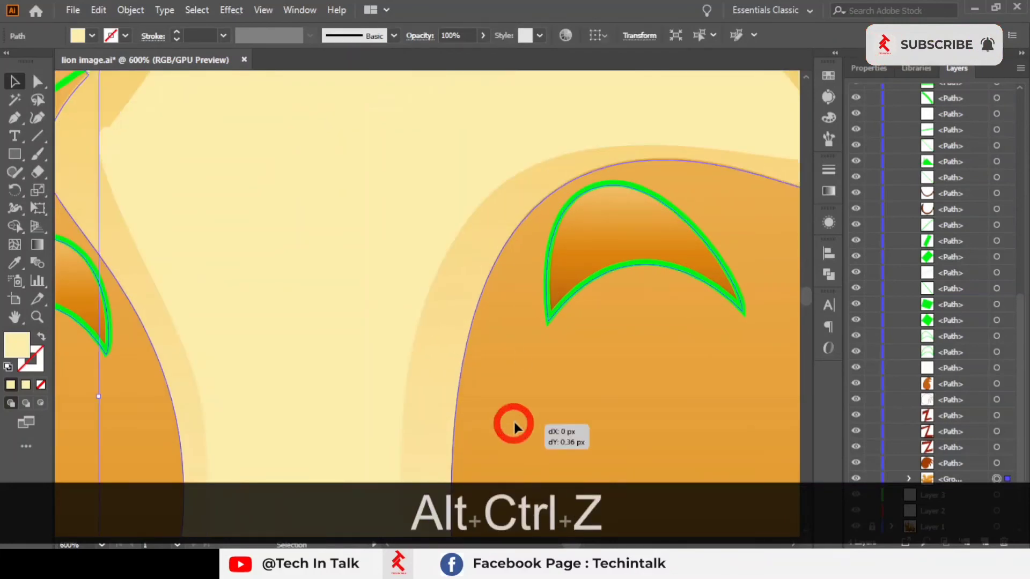
{"action": "left_click", "coordinate": [351, 323]}
{"action": "left_click", "coordinate": [98, 10]}
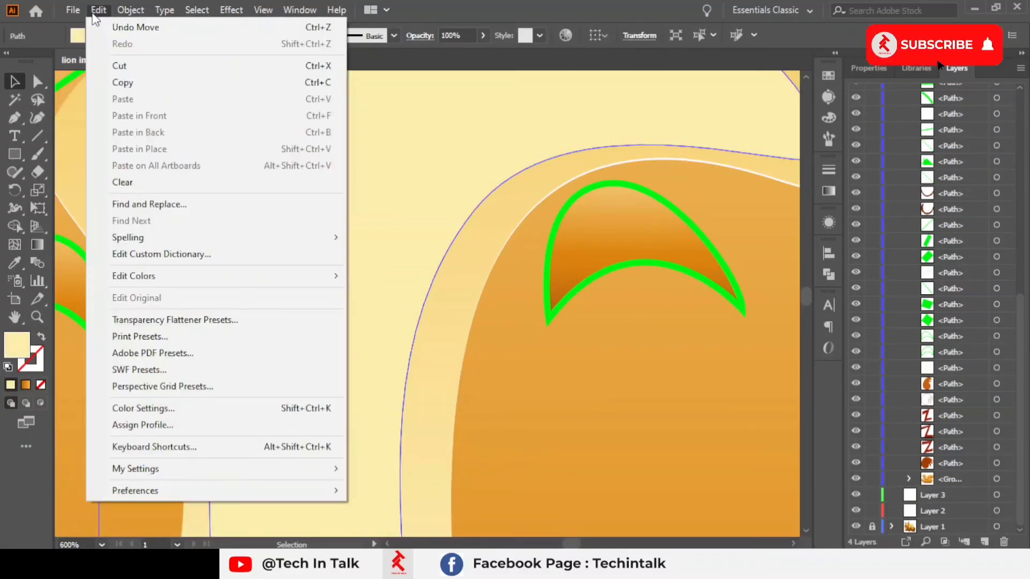
{"action": "left_click", "coordinate": [137, 26]}
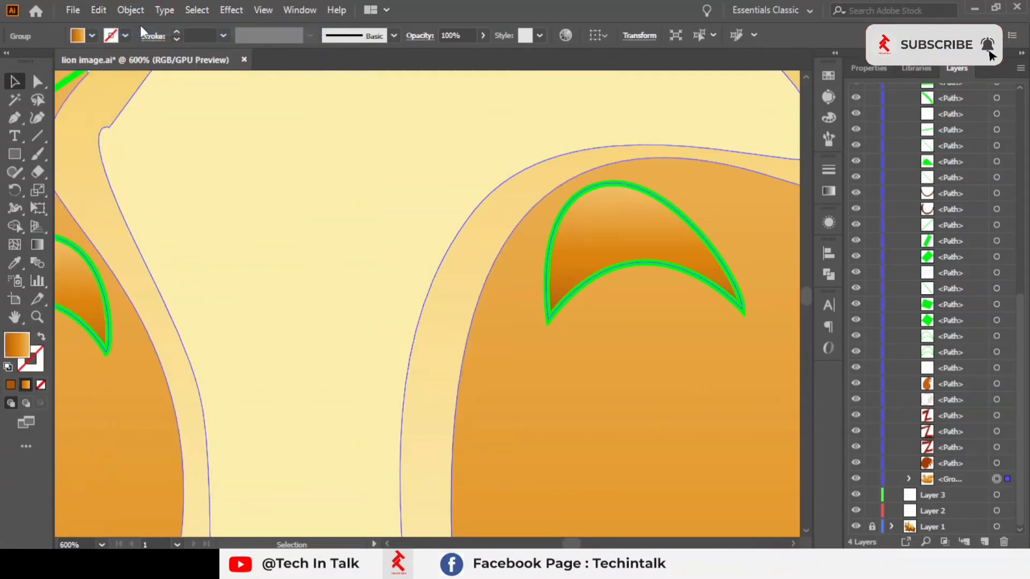
{"action": "left_click", "coordinate": [553, 423]}
{"action": "key", "text": "ctrl+z"}
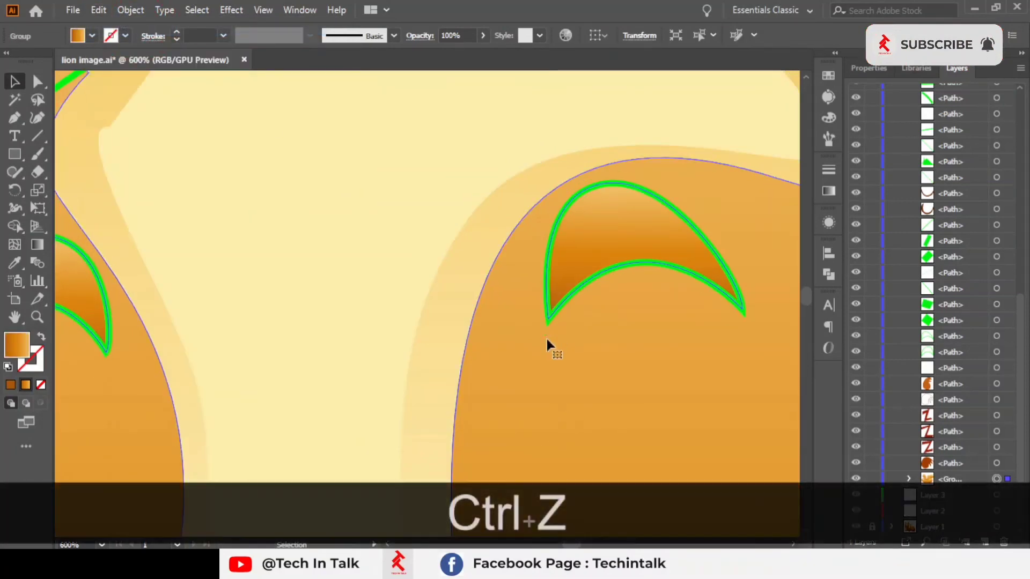
{"action": "left_click", "coordinate": [226, 10]}
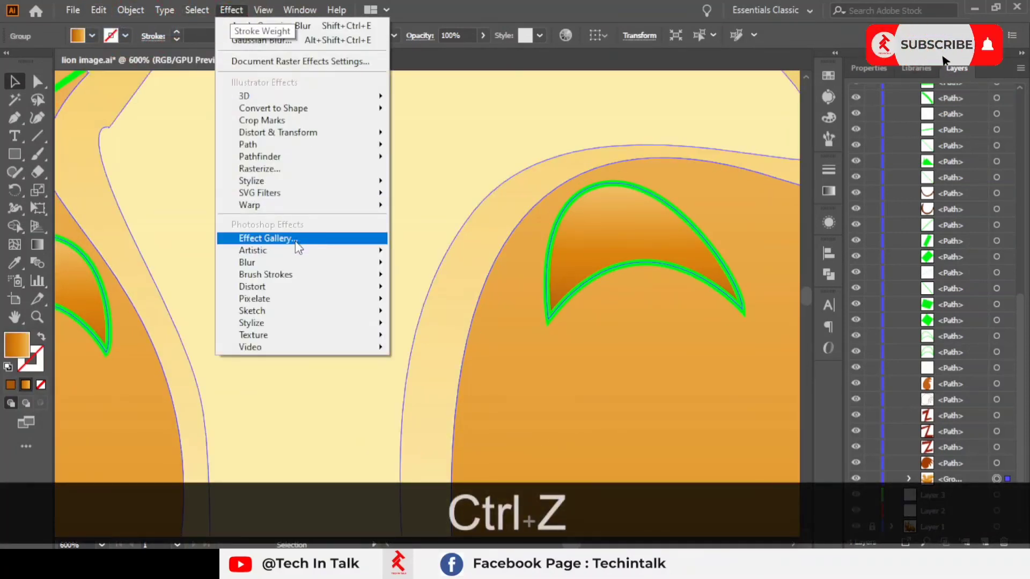
{"action": "mouse_move", "coordinate": [294, 262]}
{"action": "left_click", "coordinate": [438, 264]}
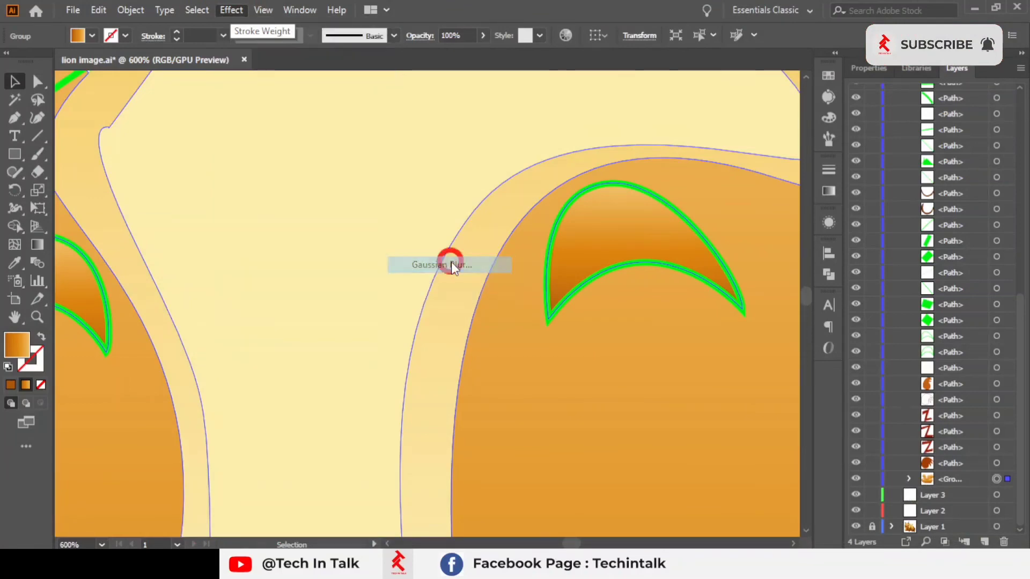
{"action": "left_click", "coordinate": [564, 131]}
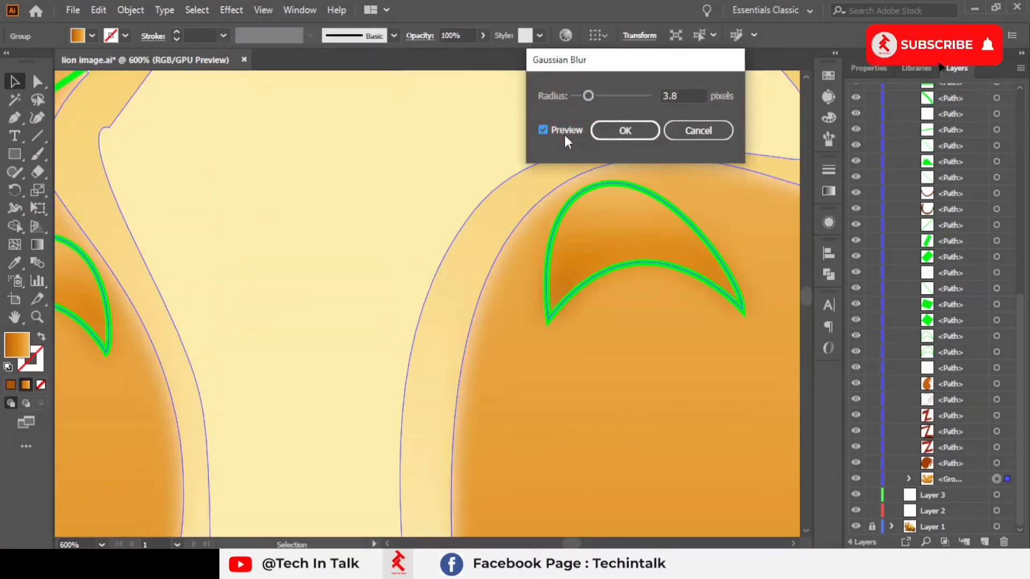
{"action": "left_click", "coordinate": [682, 129]}
Step: Select the pale forehead blaze and apply a Gaussian Blur with a 3.8 pixel radius to it
{"action": "scroll", "coordinate": [580, 352], "scroll_direction": "down", "scroll_amount": 3}
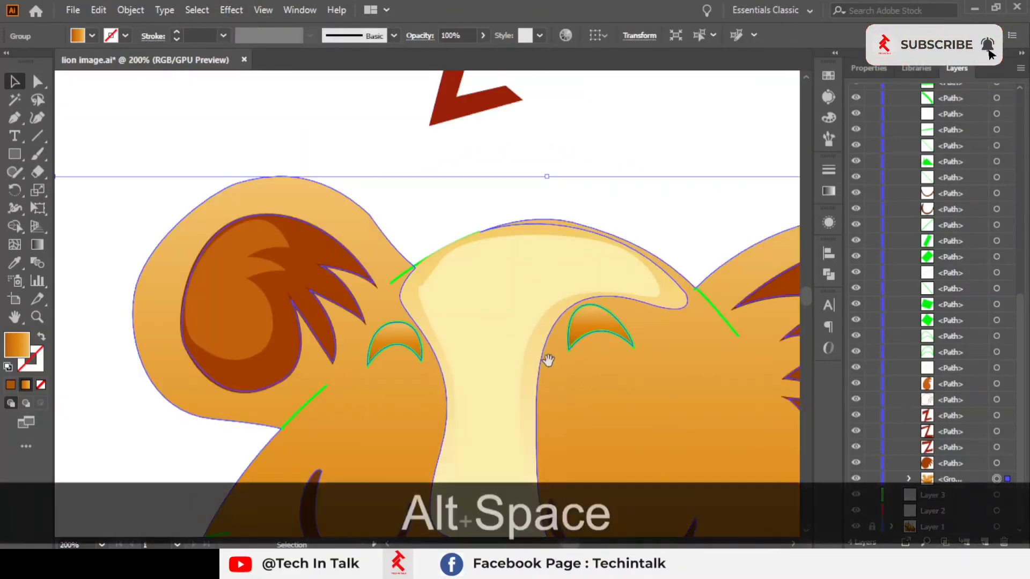
{"action": "left_click", "coordinate": [421, 350]}
{"action": "scroll", "coordinate": [419, 347], "scroll_direction": "up", "scroll_amount": 3}
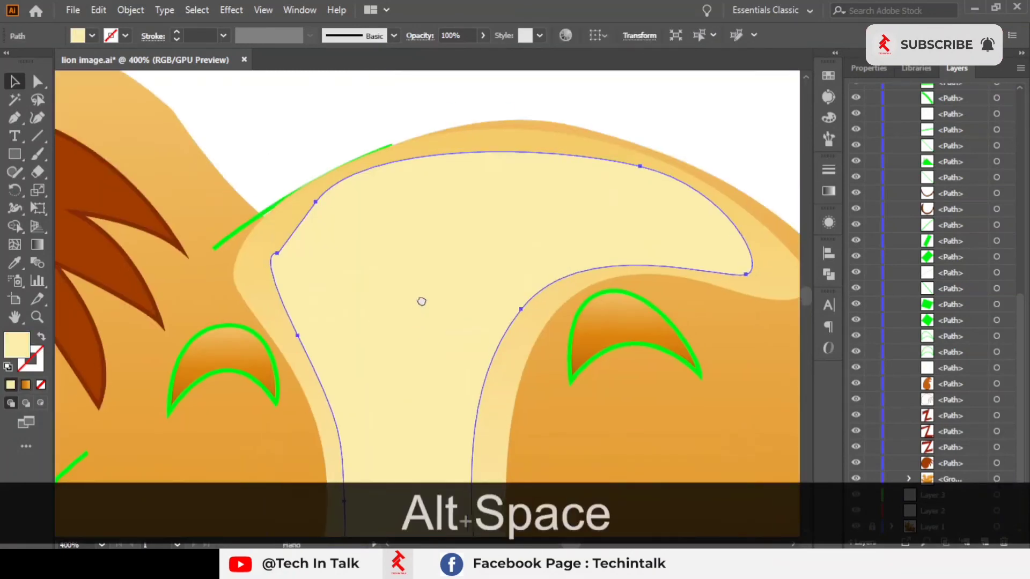
{"action": "left_click", "coordinate": [231, 10]}
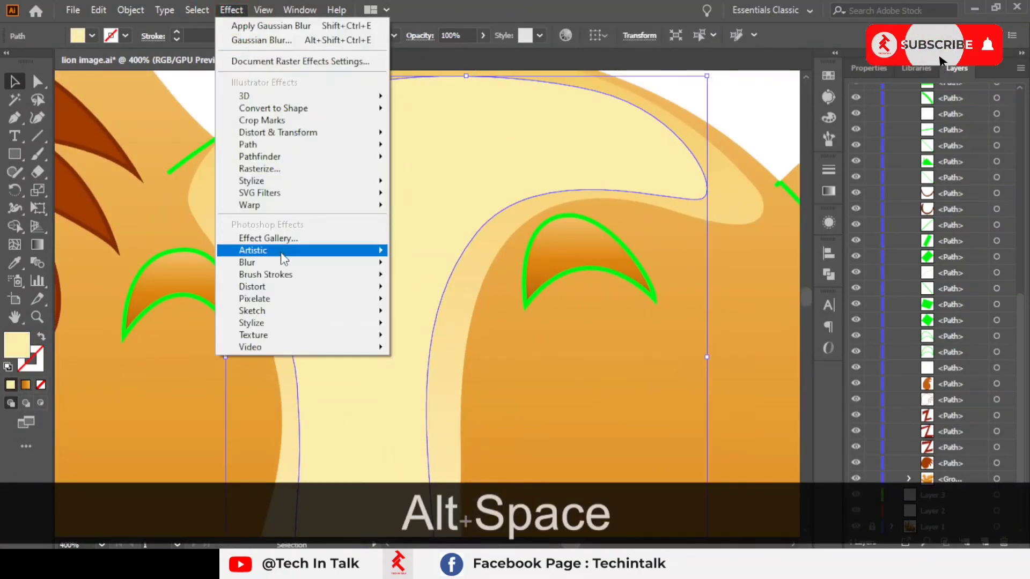
{"action": "mouse_move", "coordinate": [272, 262]}
{"action": "left_click", "coordinate": [432, 281]}
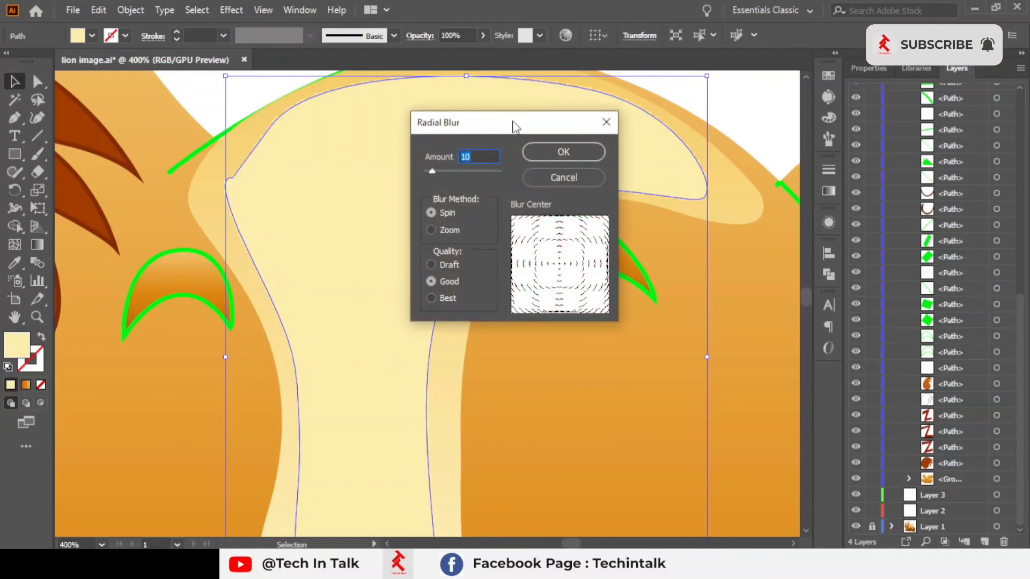
{"action": "left_click", "coordinate": [606, 122]}
{"action": "left_click", "coordinate": [232, 9]}
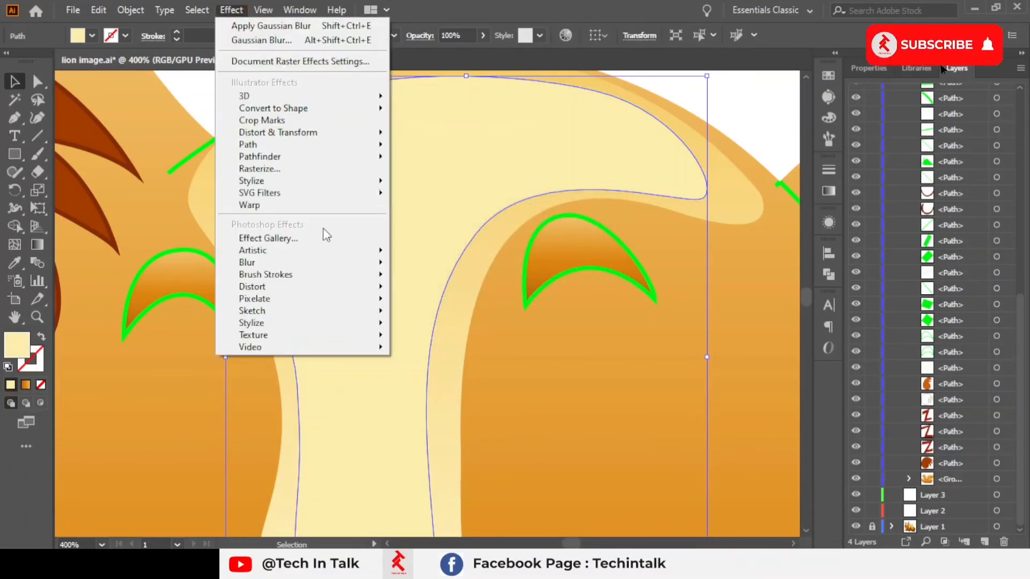
{"action": "mouse_move", "coordinate": [324, 266]}
{"action": "left_click", "coordinate": [437, 264]}
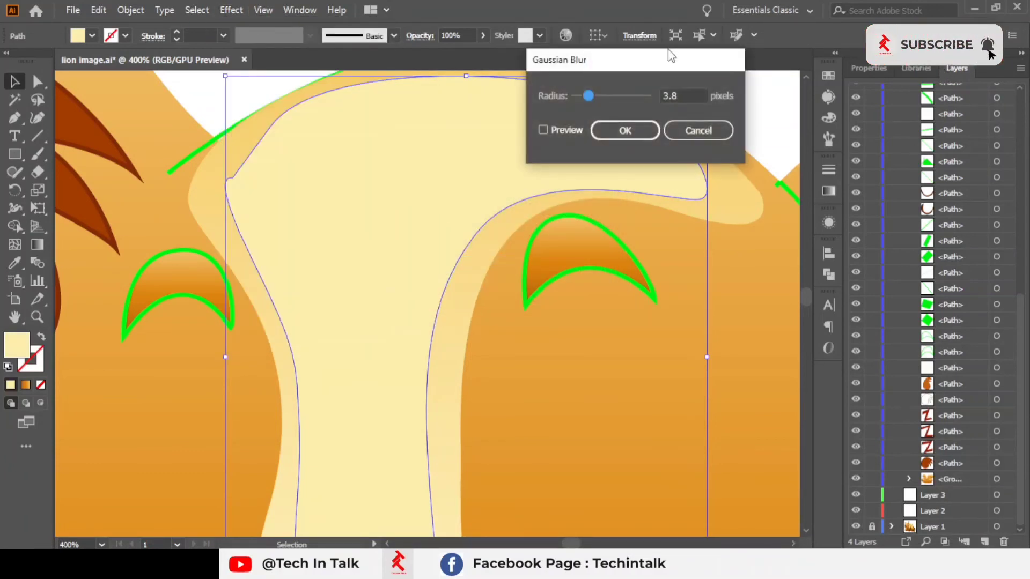
{"action": "left_click_drag", "start_coordinate": [669, 51], "coordinate": [715, 81]}
{"action": "key", "text": "alt"}
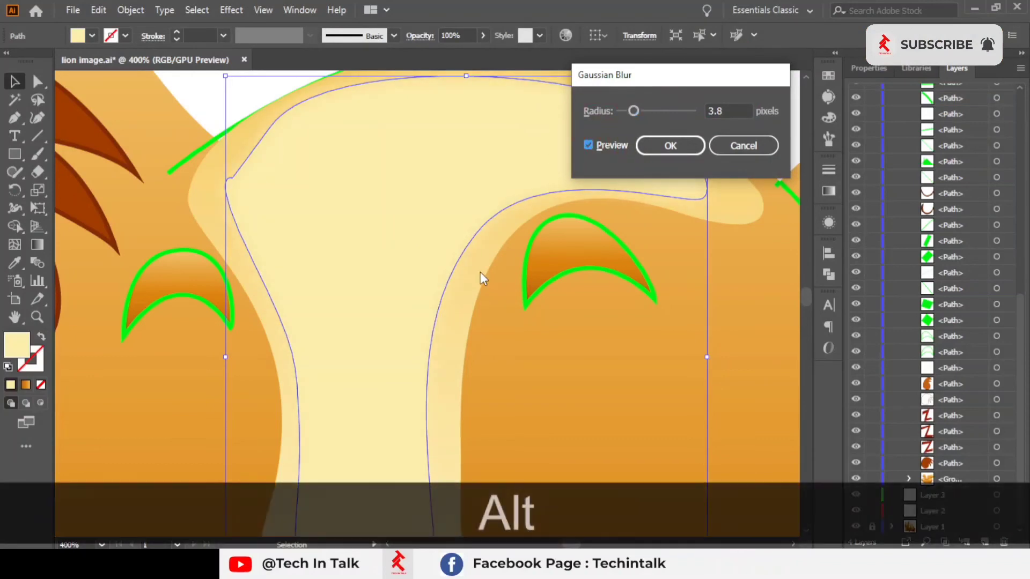
{"action": "left_click", "coordinate": [646, 152]}
Step: Apply another Gaussian Blur with a 7 pixel radius to the pale forehead blaze
{"action": "left_click", "coordinate": [559, 359]}
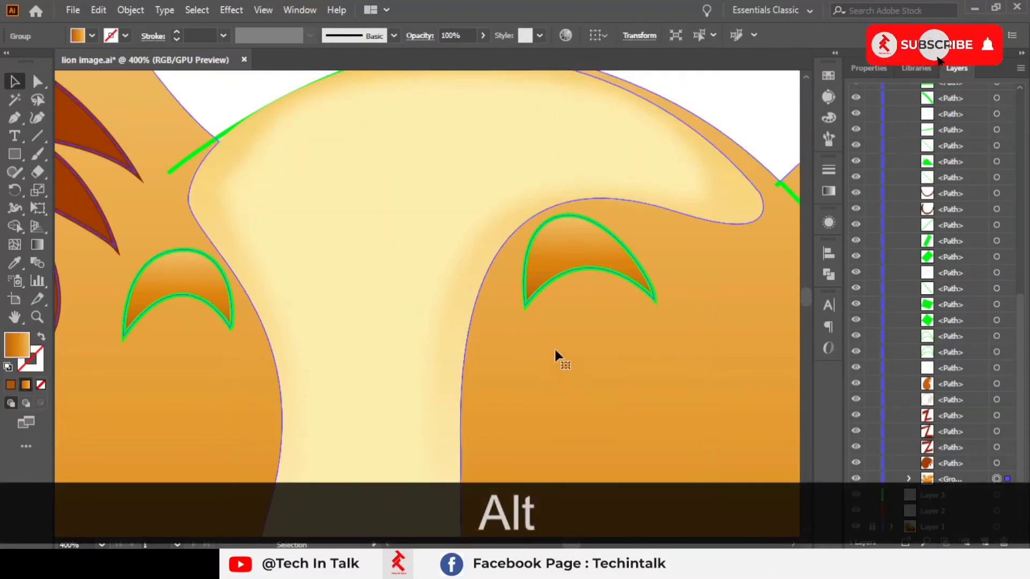
{"action": "scroll", "coordinate": [555, 346], "scroll_direction": "down", "scroll_amount": 2}
{"action": "left_click_drag", "start_coordinate": [551, 343], "coordinate": [353, 169]}
{"action": "left_click", "coordinate": [298, 343]}
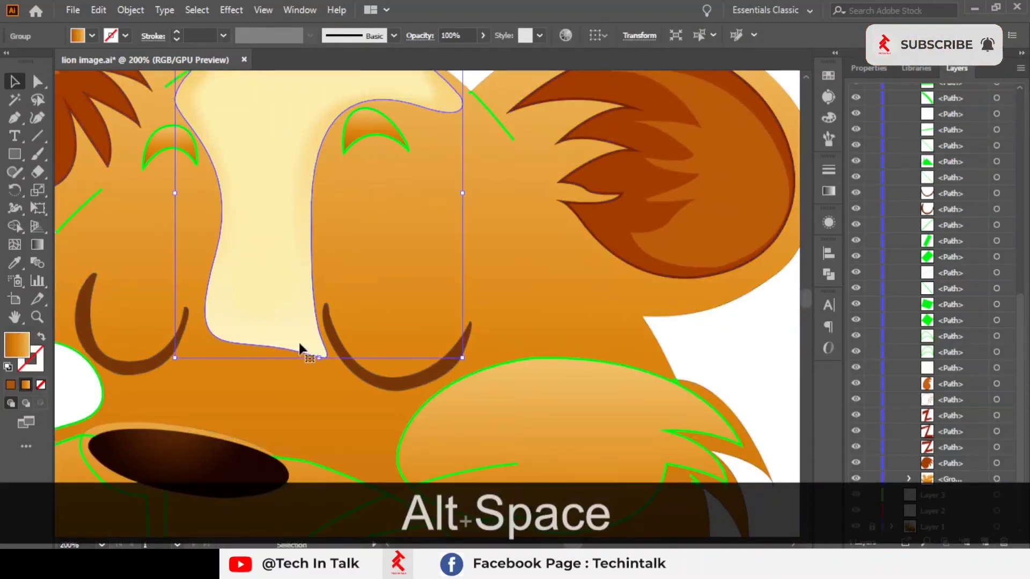
{"action": "left_click", "coordinate": [237, 11]}
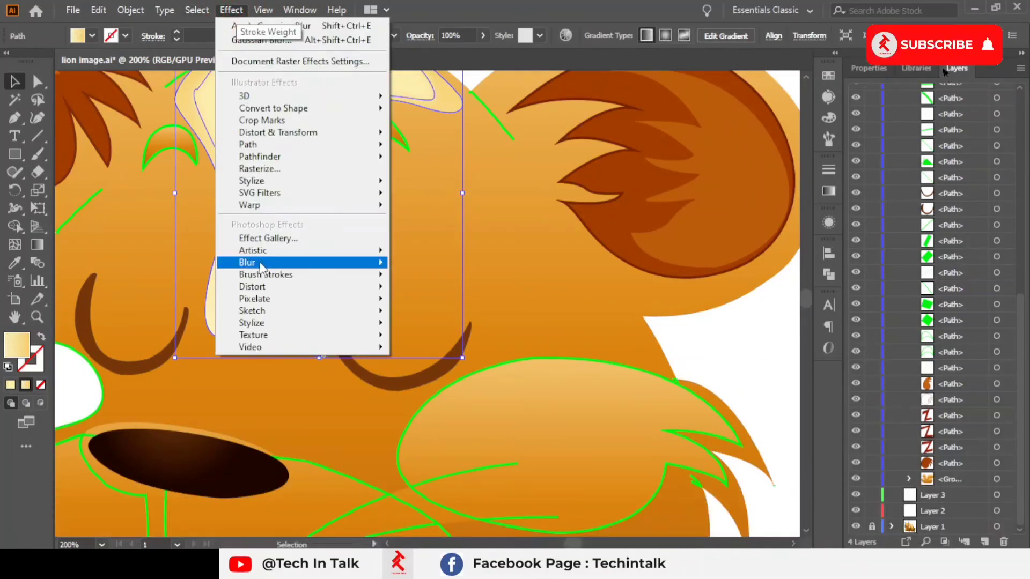
{"action": "mouse_move", "coordinate": [370, 260]}
{"action": "left_click", "coordinate": [455, 266]}
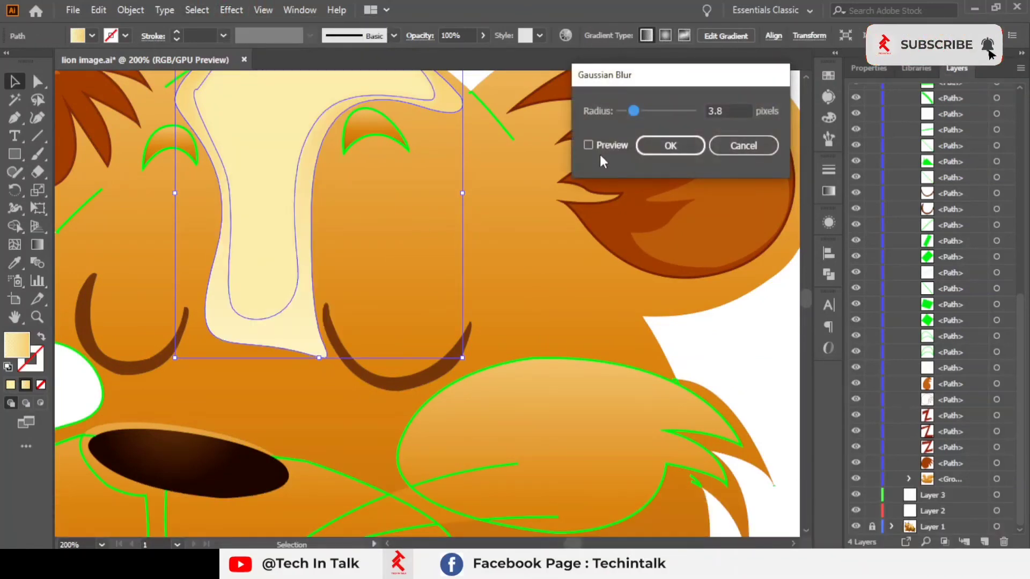
{"action": "left_click", "coordinate": [589, 146]}
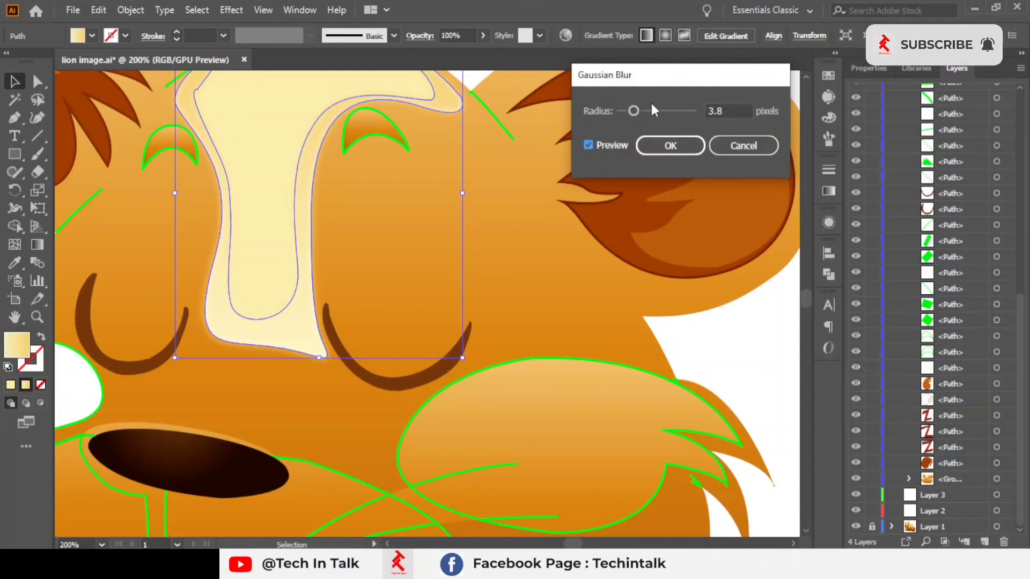
{"action": "mouse_move", "coordinate": [653, 112]}
{"action": "left_mouse_down"}
{"action": "mouse_move", "coordinate": [684, 113]}
{"action": "mouse_move", "coordinate": [635, 114]}
{"action": "left_mouse_up"}
{"action": "left_click_drag", "start_coordinate": [649, 114], "coordinate": [645, 108]}
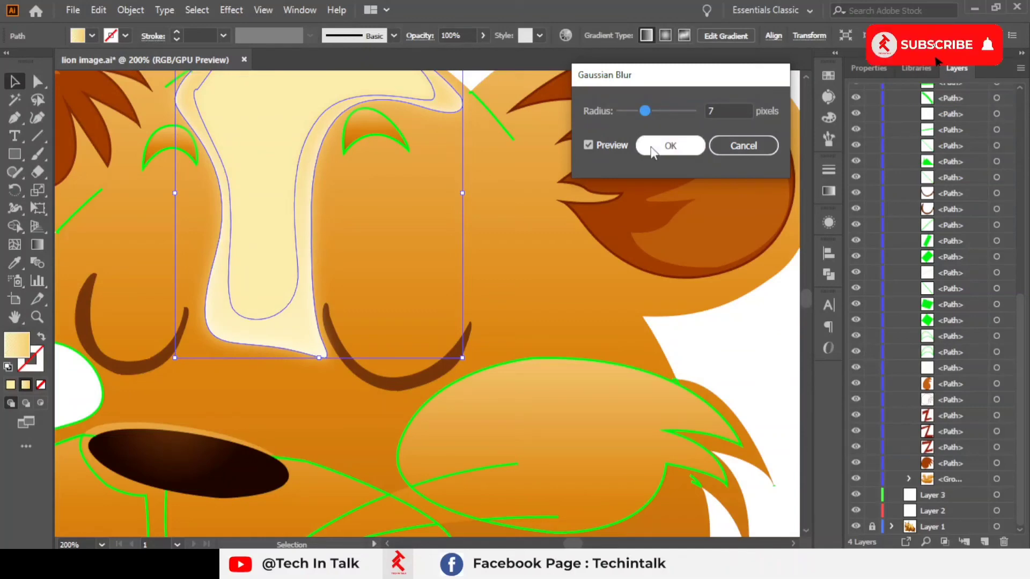
{"action": "left_click", "coordinate": [668, 146]}
Step: Try the Shape Builder tool on the lion face group
{"action": "key", "text": "space"}
{"action": "left_click_drag", "start_coordinate": [540, 115], "coordinate": [597, 171]}
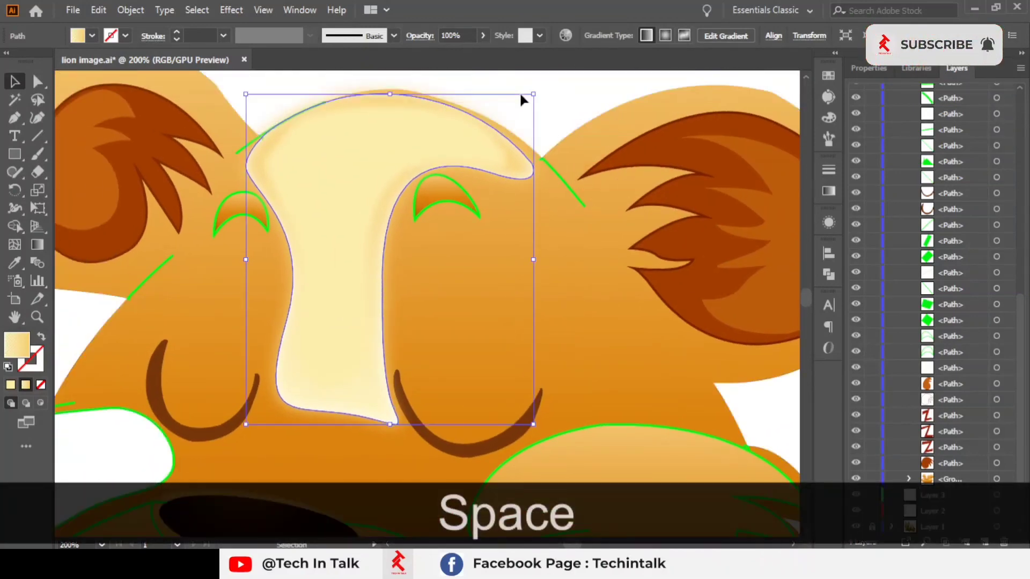
{"action": "left_click", "coordinate": [517, 102], "text": "ctrl+alt"}
{"action": "left_click", "coordinate": [496, 211]}
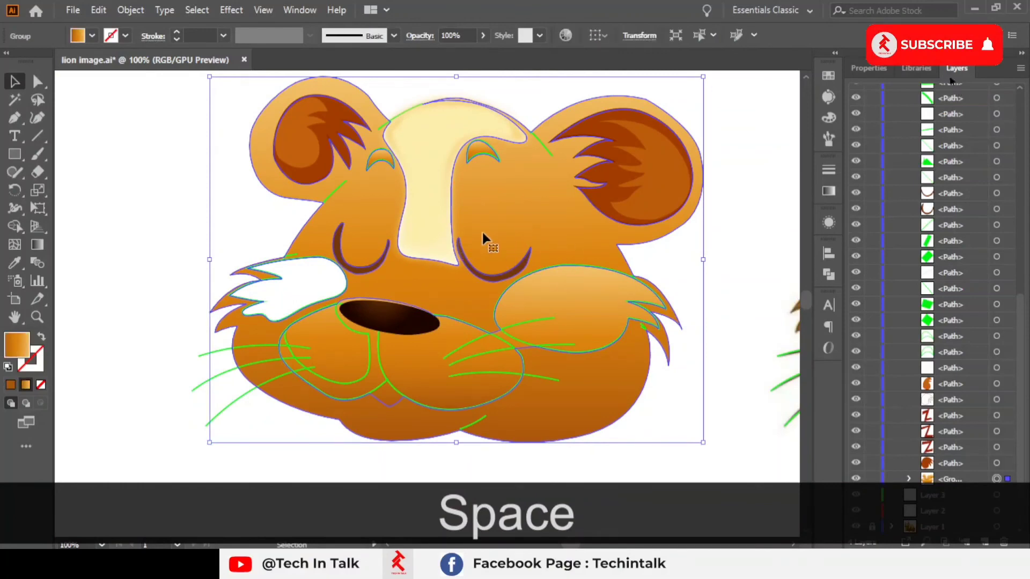
{"action": "left_click", "coordinate": [15, 226]}
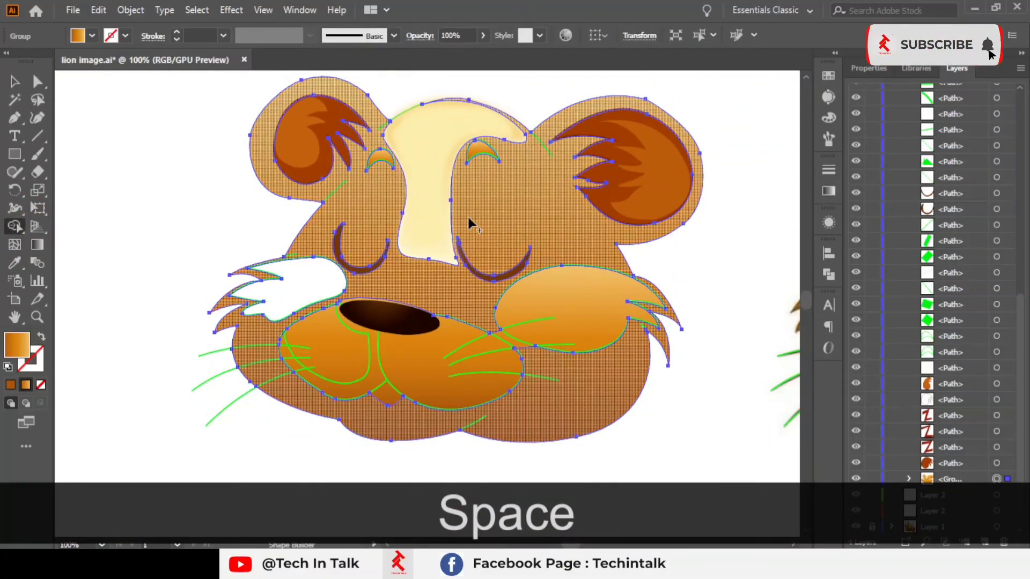
{"action": "left_click", "coordinate": [424, 218]}
{"action": "scroll", "coordinate": [411, 214], "scroll_direction": "up", "scroll_amount": 1}
{"action": "left_click_drag", "start_coordinate": [410, 213], "coordinate": [409, 340]}
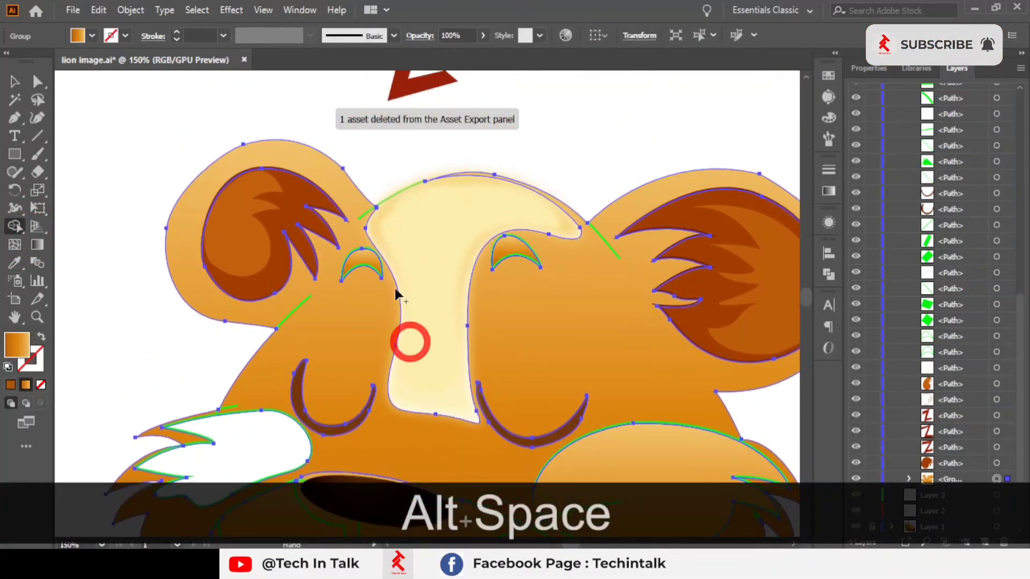
{"action": "scroll", "coordinate": [385, 181], "scroll_direction": "up", "scroll_amount": 3}
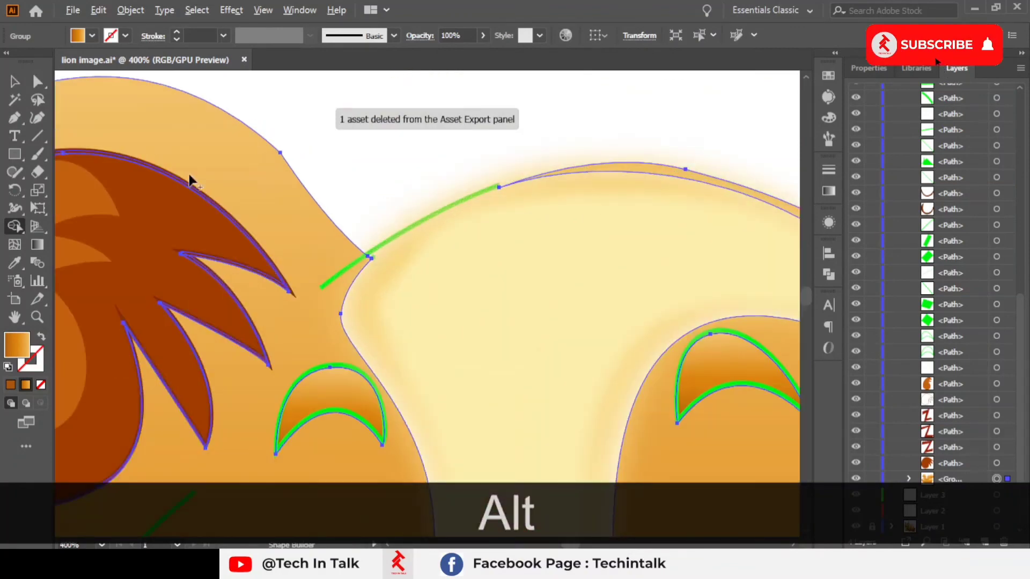
Step: Try moving the anchor where the forehead blaze meets the face outline, undoing each change
{"action": "left_click", "coordinate": [14, 118]}
{"action": "scroll", "coordinate": [287, 242], "scroll_direction": "up", "scroll_amount": 2}
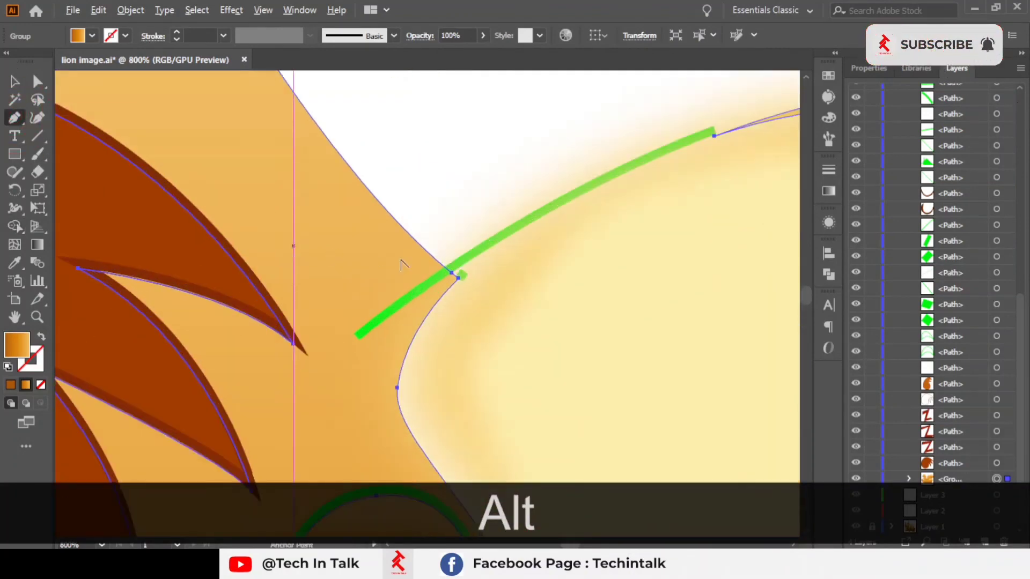
{"action": "left_click", "coordinate": [459, 278], "text": "alt"}
{"action": "left_click_drag", "start_coordinate": [456, 272], "coordinate": [396, 315]}
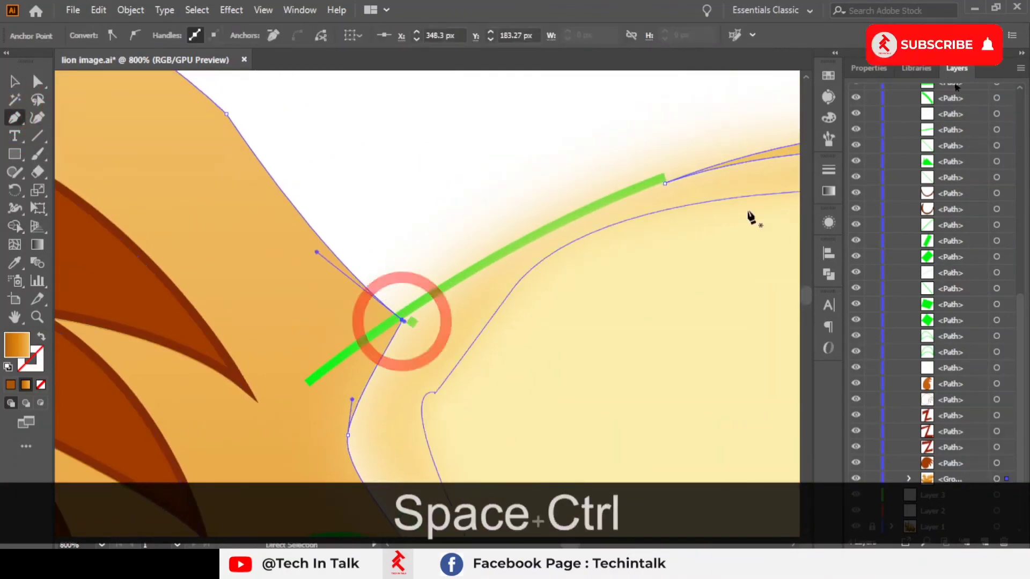
{"action": "key", "text": "ctrl+z"}
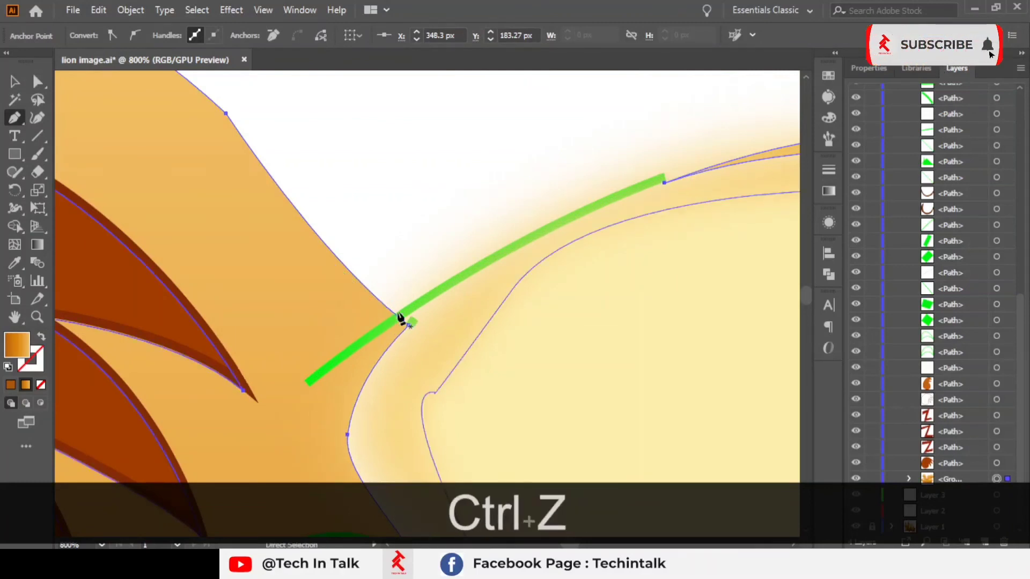
{"action": "left_click", "coordinate": [565, 218]}
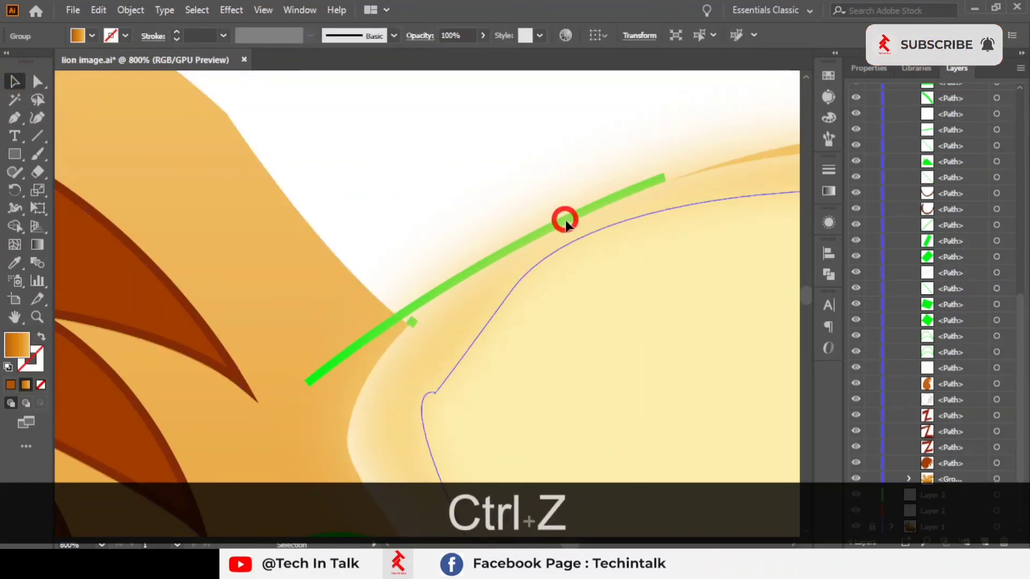
{"action": "left_click", "coordinate": [398, 308]}
{"action": "key", "text": "ctrl+z"}
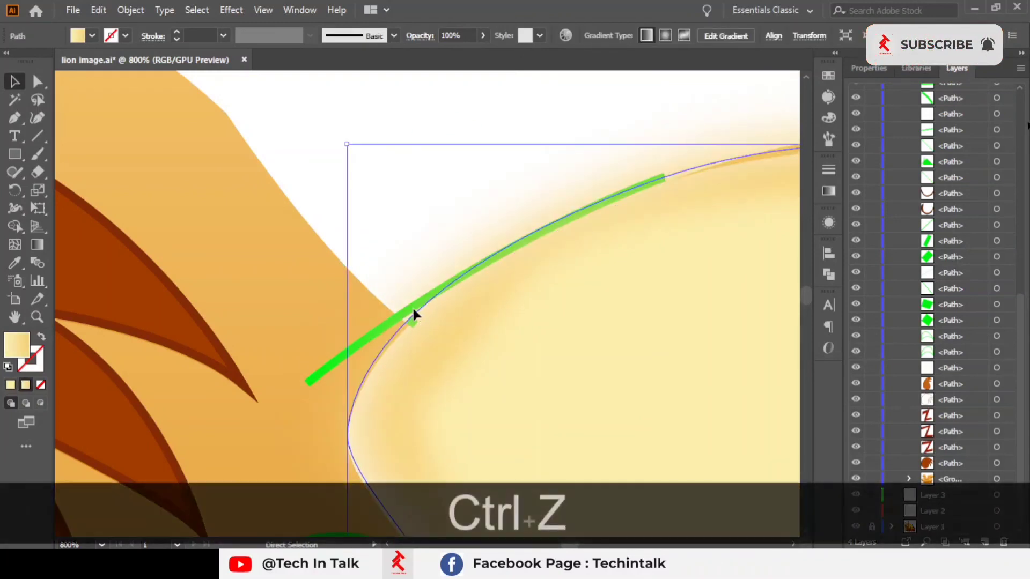
{"action": "left_click", "coordinate": [401, 115]}
Step: Inspect the upper-left edge of the forehead blaze where it meets the face outline
{"action": "scroll", "coordinate": [390, 183], "scroll_direction": "down", "scroll_amount": 1}
{"action": "scroll", "coordinate": [378, 242], "scroll_direction": "down", "scroll_amount": 2}
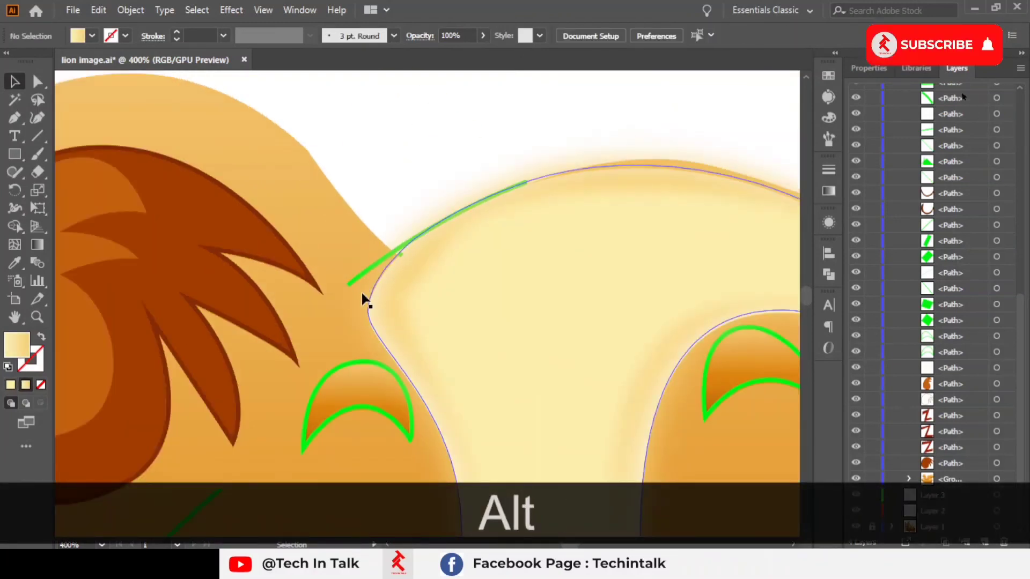
{"action": "left_click", "coordinate": [356, 281]}
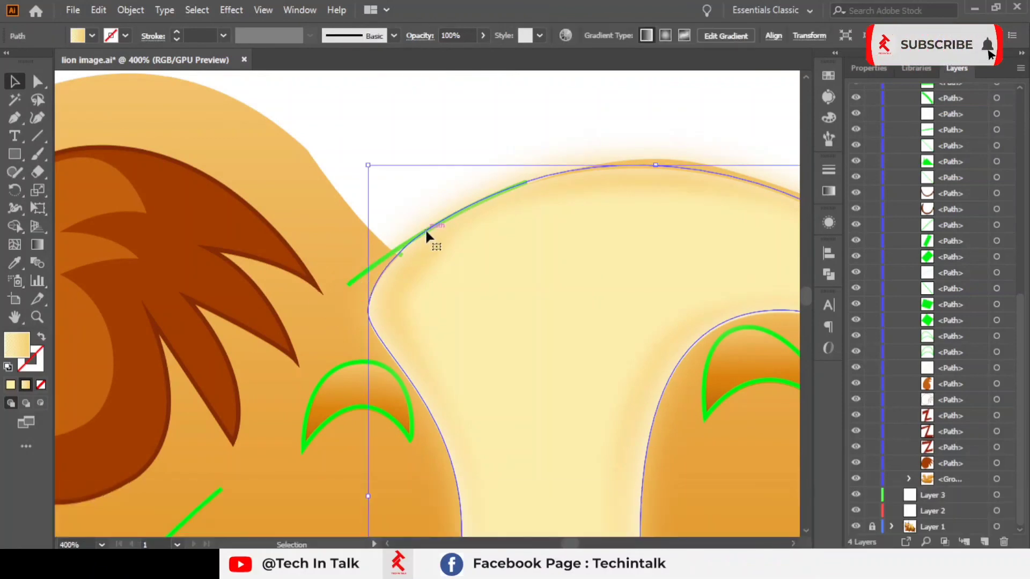
{"action": "scroll", "coordinate": [427, 180], "scroll_direction": "up", "scroll_amount": 1}
{"action": "left_click", "coordinate": [394, 188]}
{"action": "left_click_drag", "start_coordinate": [345, 191], "coordinate": [315, 155]}
{"action": "left_click", "coordinate": [281, 243]}
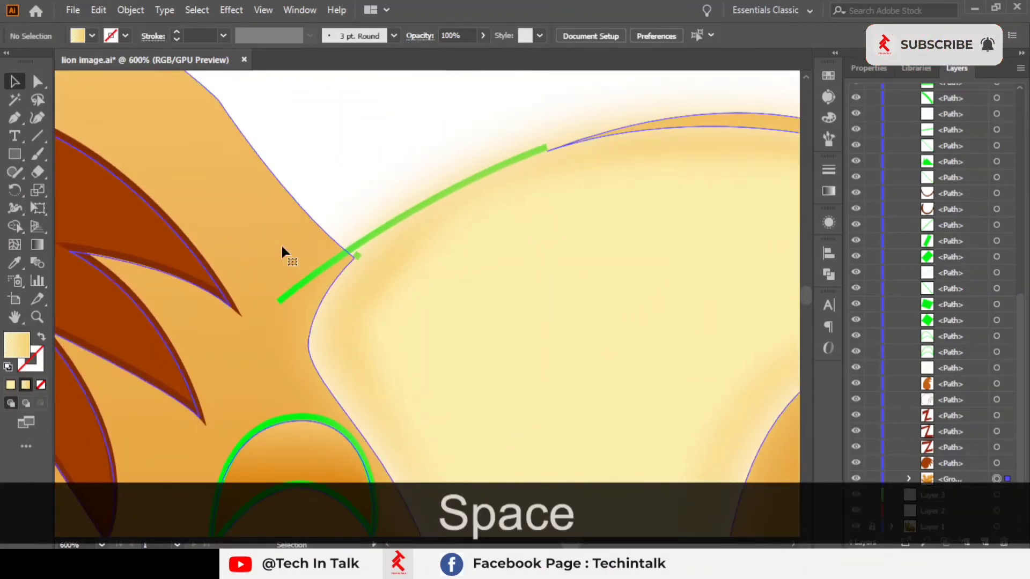
{"action": "left_click", "coordinate": [353, 249]}
{"action": "left_click", "coordinate": [306, 177]}
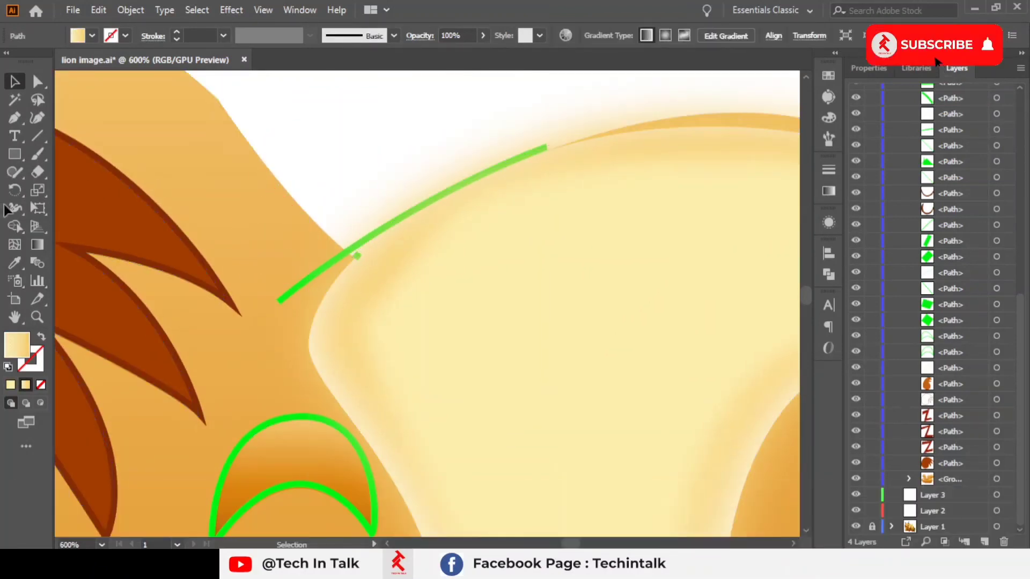
Step: Draw a curved Pen path along the top edge of the forehead blaze, then deselect it
{"action": "left_click", "coordinate": [13, 120]}
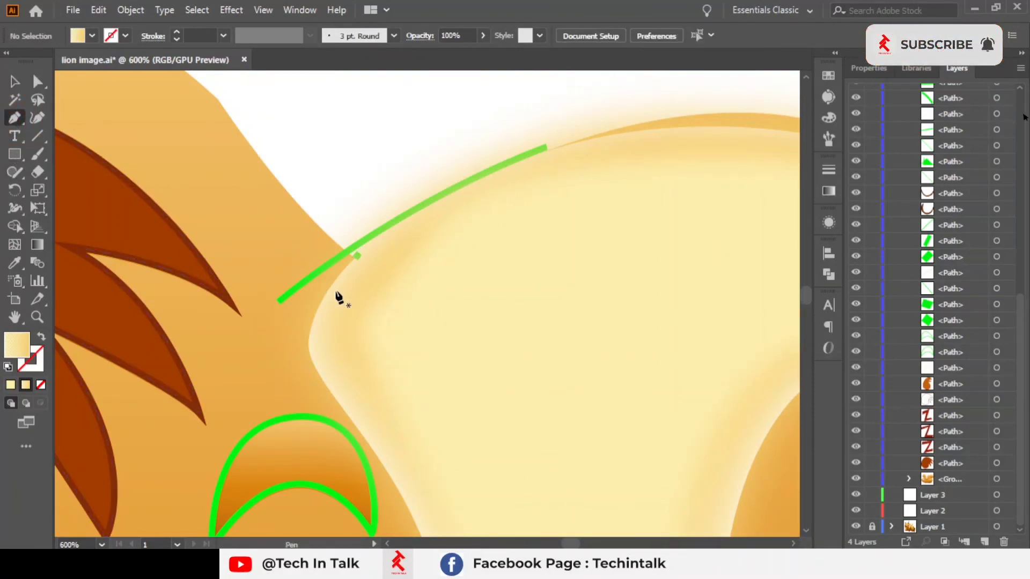
{"action": "left_click", "coordinate": [315, 302]}
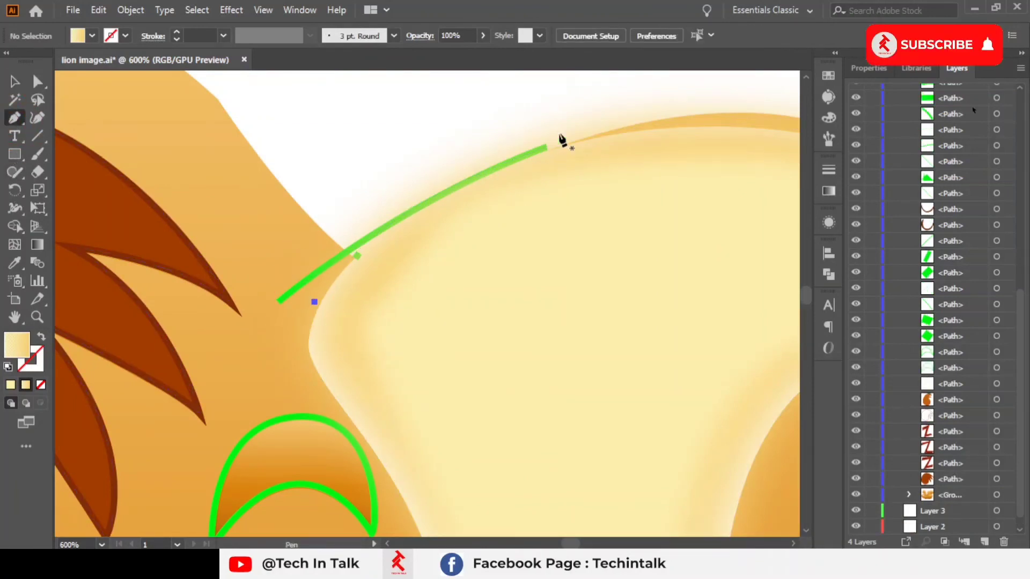
{"action": "left_click_drag", "start_coordinate": [648, 115], "coordinate": [749, 96]}
{"action": "key", "text": "ctrl+z"}
{"action": "scroll", "coordinate": [620, 152], "scroll_direction": "down", "scroll_amount": 1}
{"action": "left_click_drag", "start_coordinate": [591, 149], "coordinate": [686, 130]}
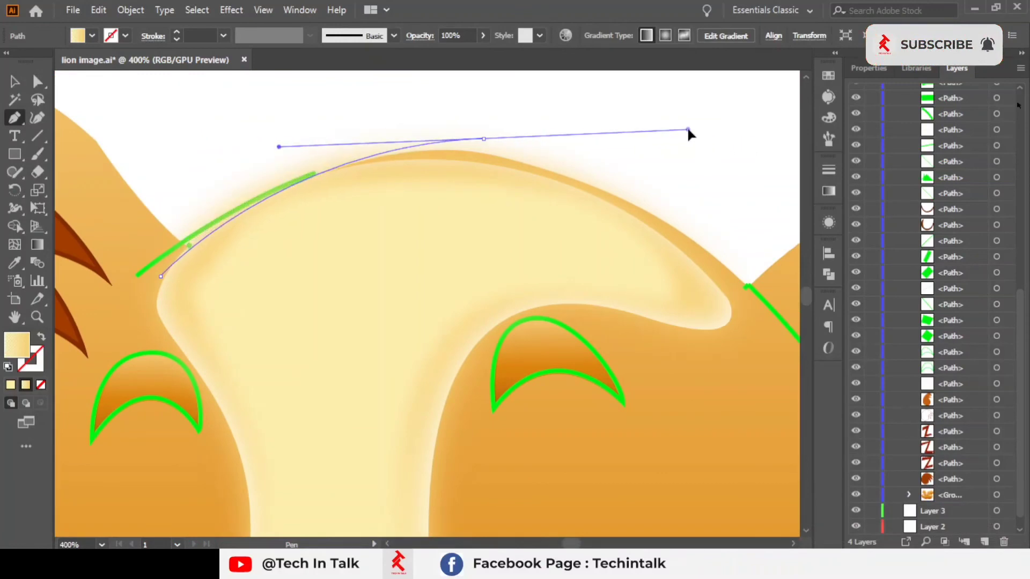
{"action": "left_click", "coordinate": [14, 81]}
{"action": "left_click", "coordinate": [279, 121]}
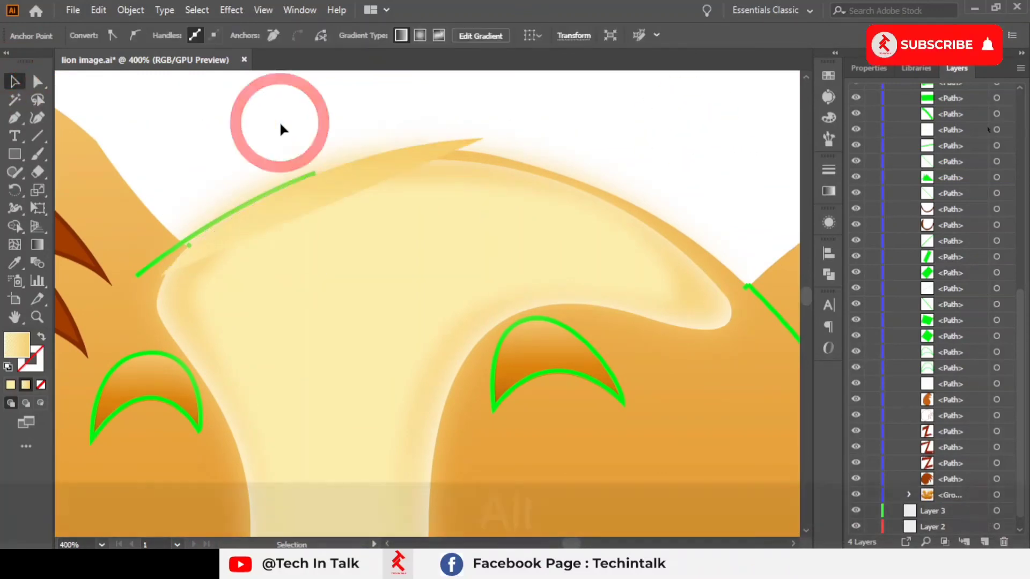
Step: Try merging the sliver above the forehead blaze into the face with the Shape Builder, undoing the three changes
{"action": "scroll", "coordinate": [340, 168], "scroll_direction": "down", "scroll_amount": 5}
{"action": "left_click_drag", "start_coordinate": [193, 145], "coordinate": [660, 363]}
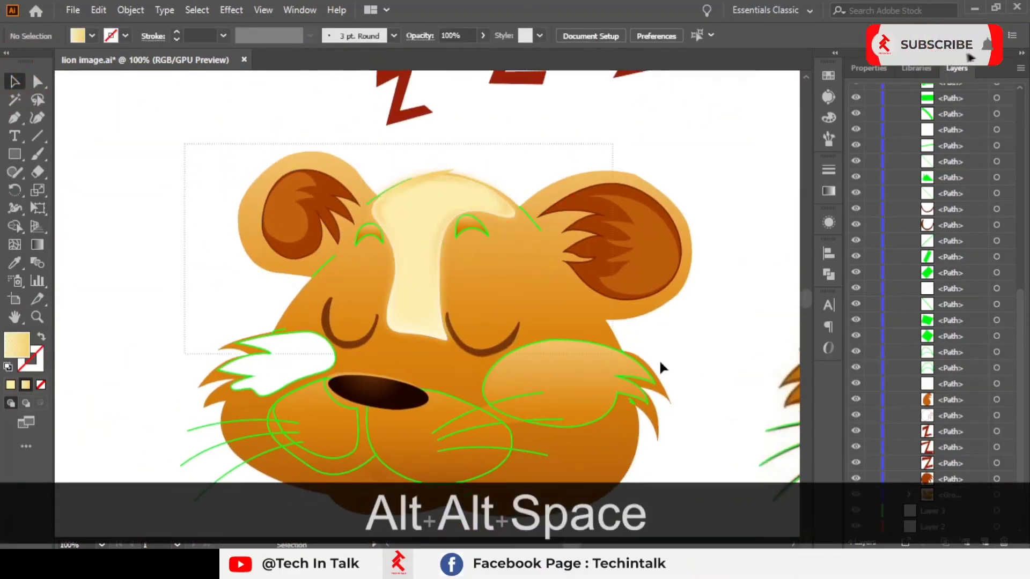
{"action": "left_click_drag", "start_coordinate": [705, 458], "coordinate": [721, 467]}
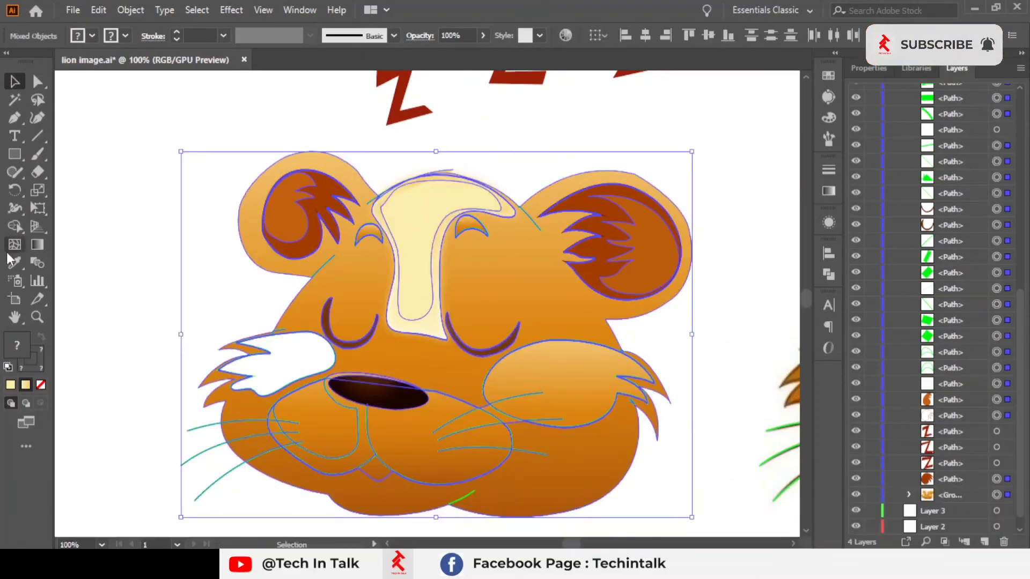
{"action": "left_click", "coordinate": [14, 227]}
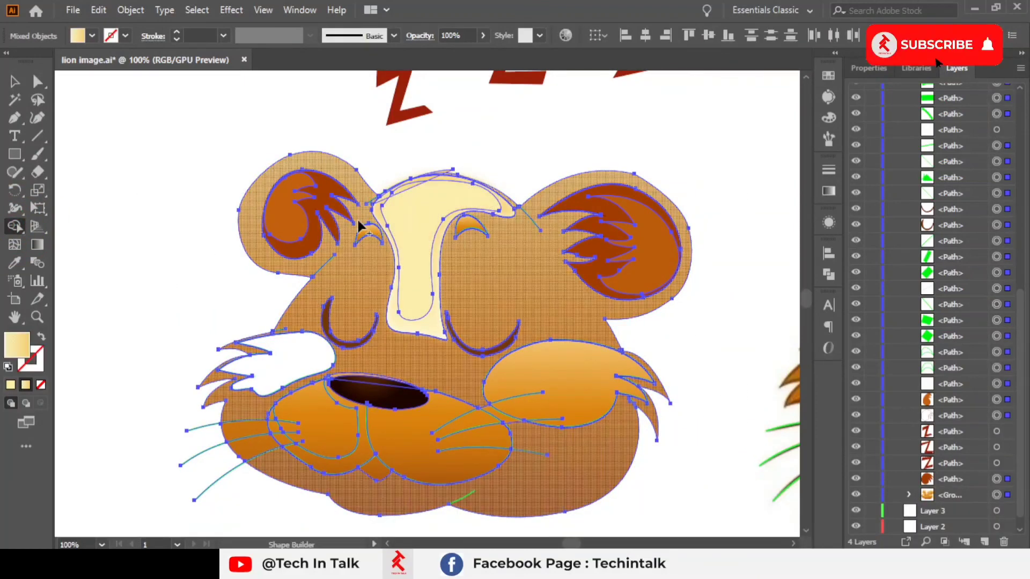
{"action": "left_click_drag", "start_coordinate": [355, 222], "coordinate": [455, 216]}
{"action": "scroll", "coordinate": [414, 198], "scroll_direction": "up", "scroll_amount": 3}
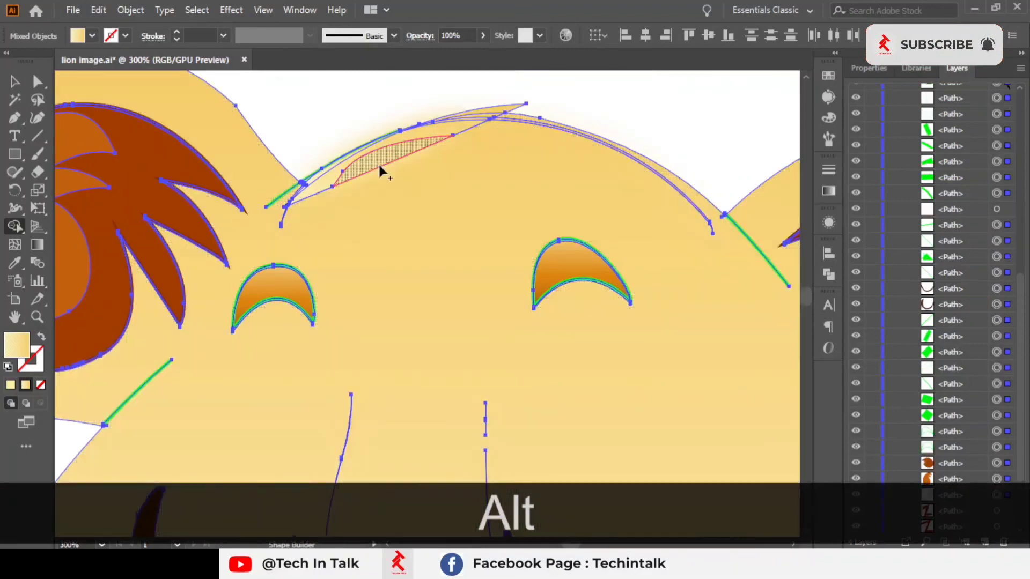
{"action": "left_click", "coordinate": [341, 165], "text": "alt"}
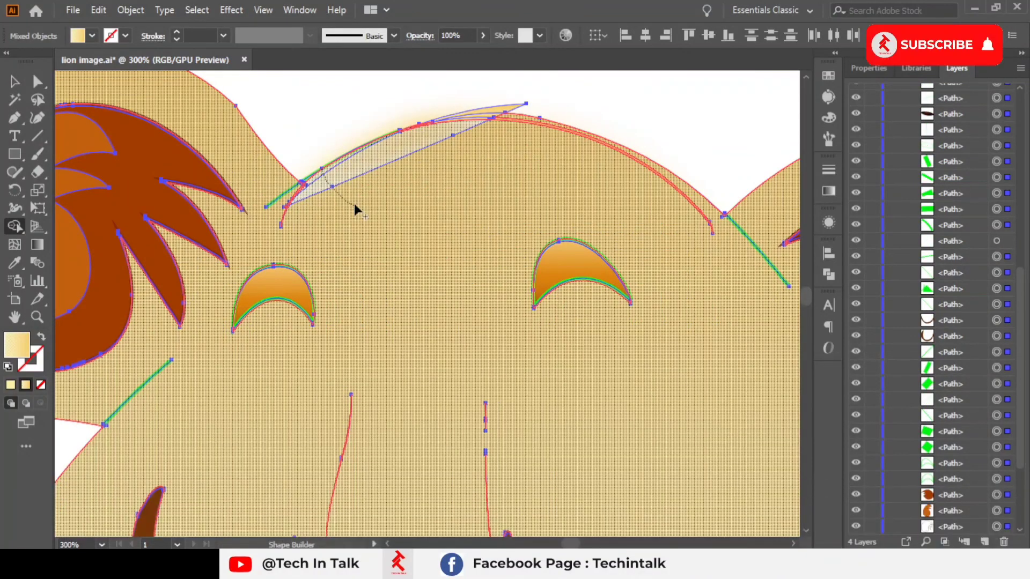
{"action": "key", "text": "ctrl+z"}
{"action": "key", "text": "ctrl+z"}
{"action": "key", "text": "ctrl+z"}
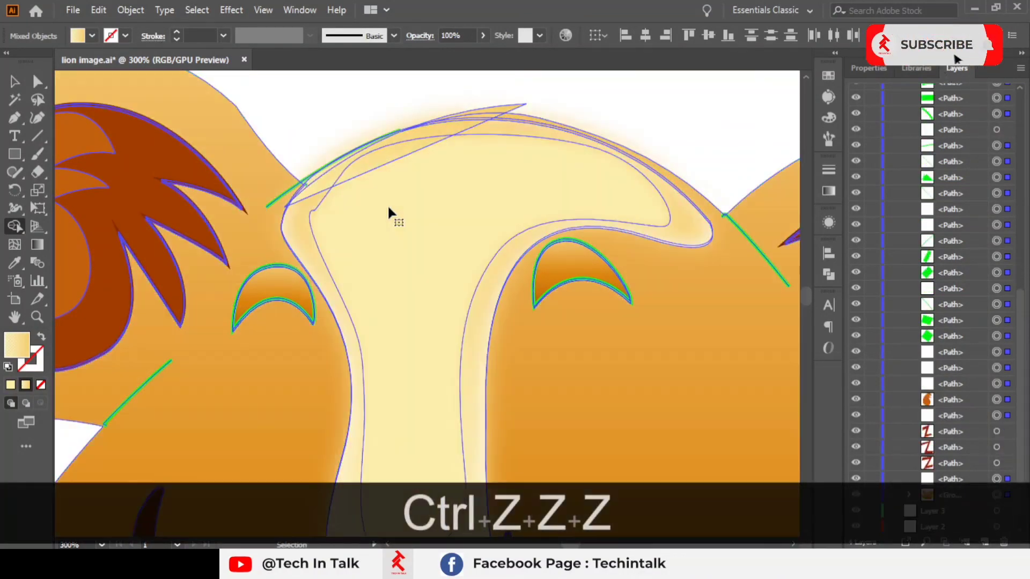
Step: Select the face group and the blaze tip, then merge the regions along the blaze's upper edge with the Shape Builder
{"action": "left_click", "coordinate": [14, 82]}
{"action": "left_click", "coordinate": [201, 153]}
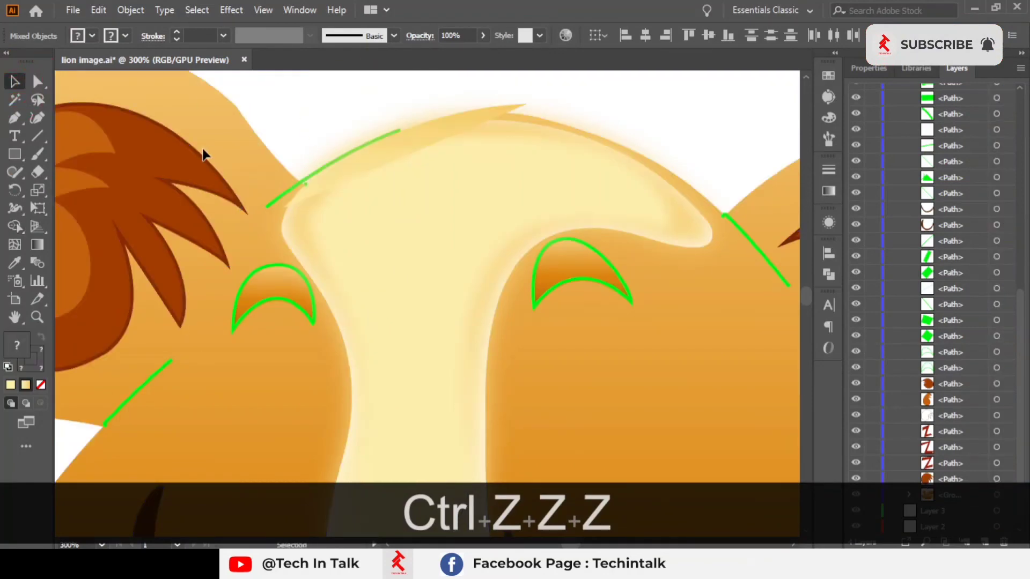
{"action": "left_click", "coordinate": [502, 109], "text": "shift"}
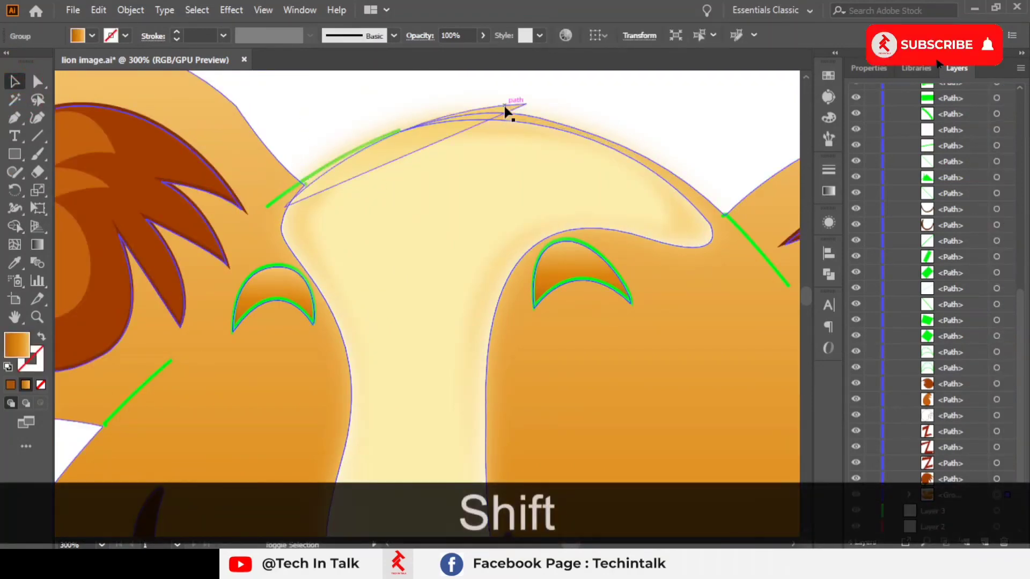
{"action": "left_click", "coordinate": [504, 107], "text": "shift"}
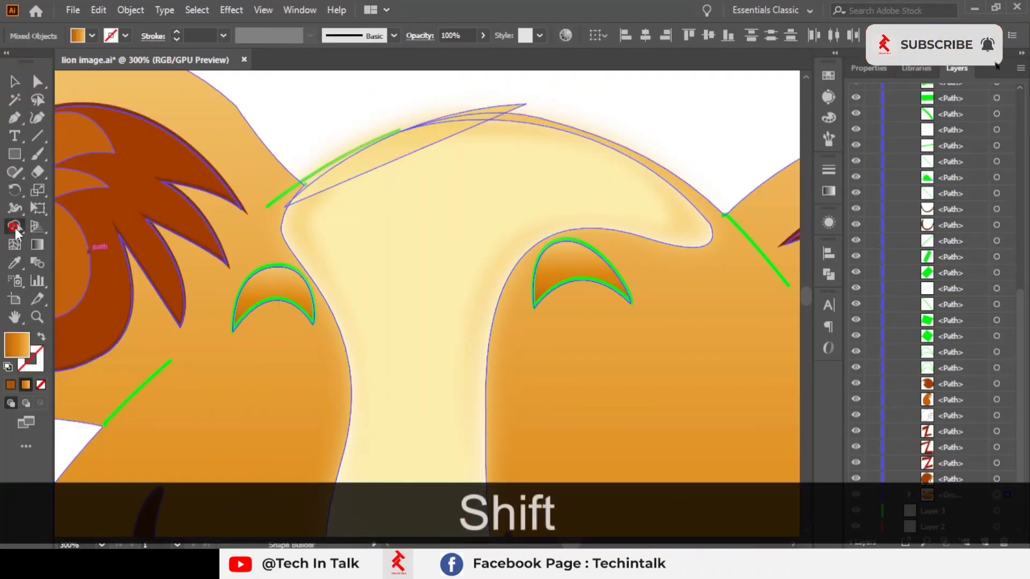
{"action": "left_click", "coordinate": [14, 228]}
{"action": "mouse_move", "coordinate": [256, 236]}
{"action": "left_mouse_down"}
{"action": "mouse_move", "coordinate": [335, 214]}
{"action": "mouse_move", "coordinate": [379, 173]}
{"action": "mouse_move", "coordinate": [371, 159]}
{"action": "mouse_move", "coordinate": [295, 197]}
{"action": "mouse_move", "coordinate": [403, 128]}
{"action": "left_mouse_up"}
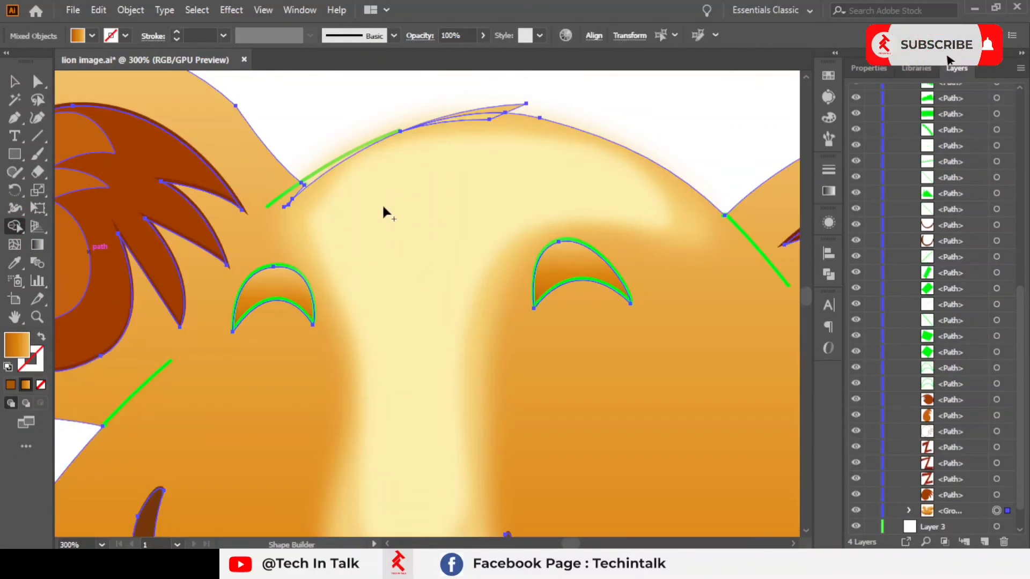
{"action": "left_click", "coordinate": [15, 81]}
{"action": "left_click", "coordinate": [374, 92]}
Step: Delete the leftover thin sliver at the top edge of the forehead blaze
{"action": "scroll", "coordinate": [374, 107], "scroll_direction": "down", "scroll_amount": 4}
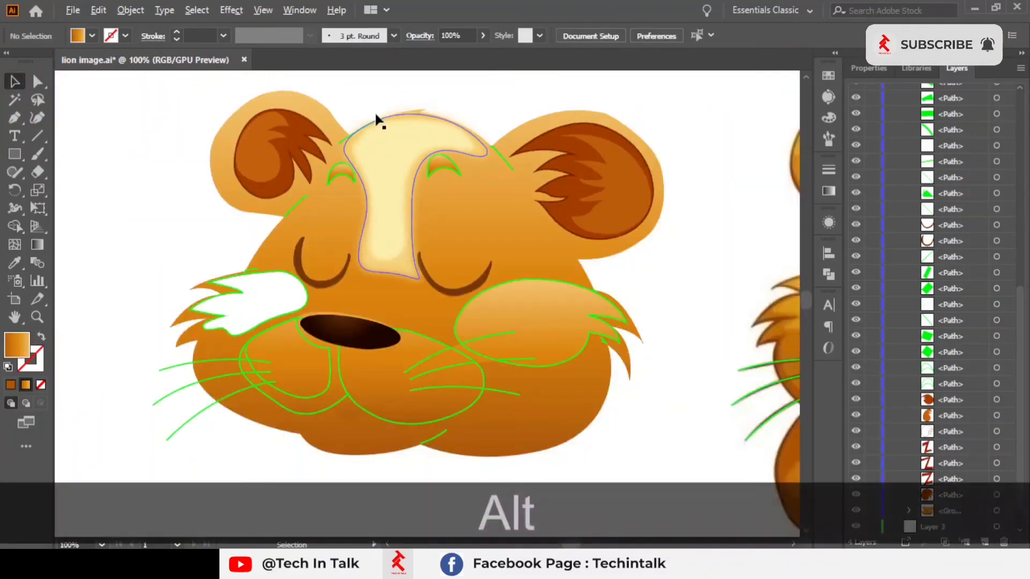
{"action": "key", "text": "space"}
{"action": "left_click_drag", "start_coordinate": [502, 134], "coordinate": [508, 155]}
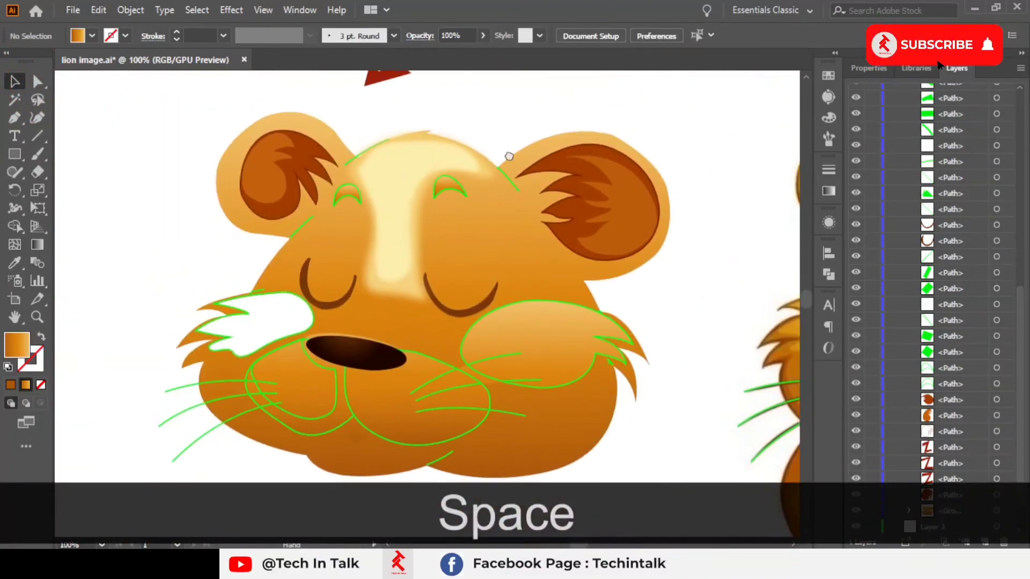
{"action": "scroll", "coordinate": [320, 116], "scroll_direction": "up", "scroll_amount": 3}
{"action": "left_click_drag", "start_coordinate": [634, 182], "coordinate": [553, 161]}
{"action": "key", "text": "ctrl+z"}
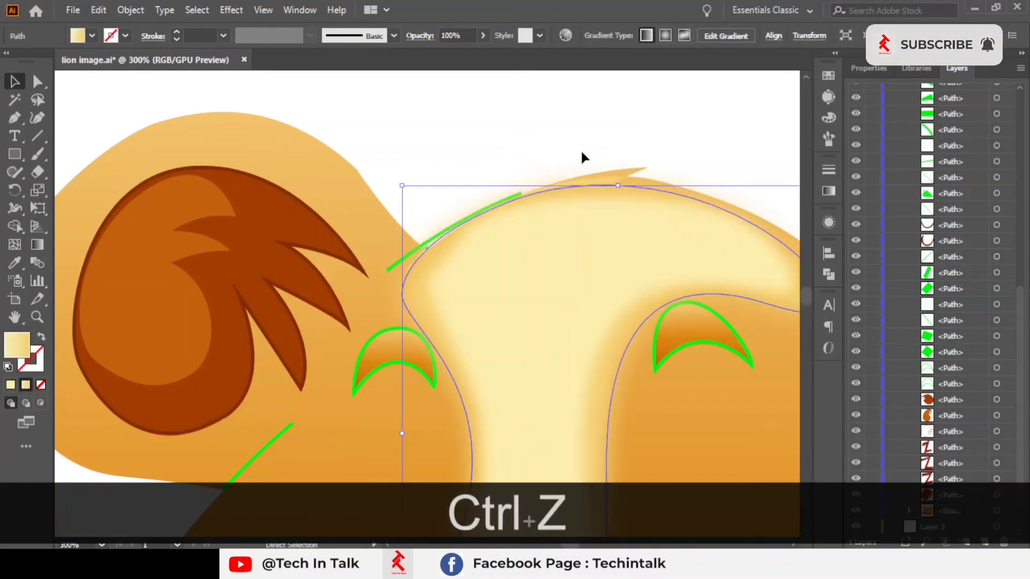
{"action": "scroll", "coordinate": [605, 169], "scroll_direction": "up", "scroll_amount": 3}
{"action": "left_click", "coordinate": [588, 230]}
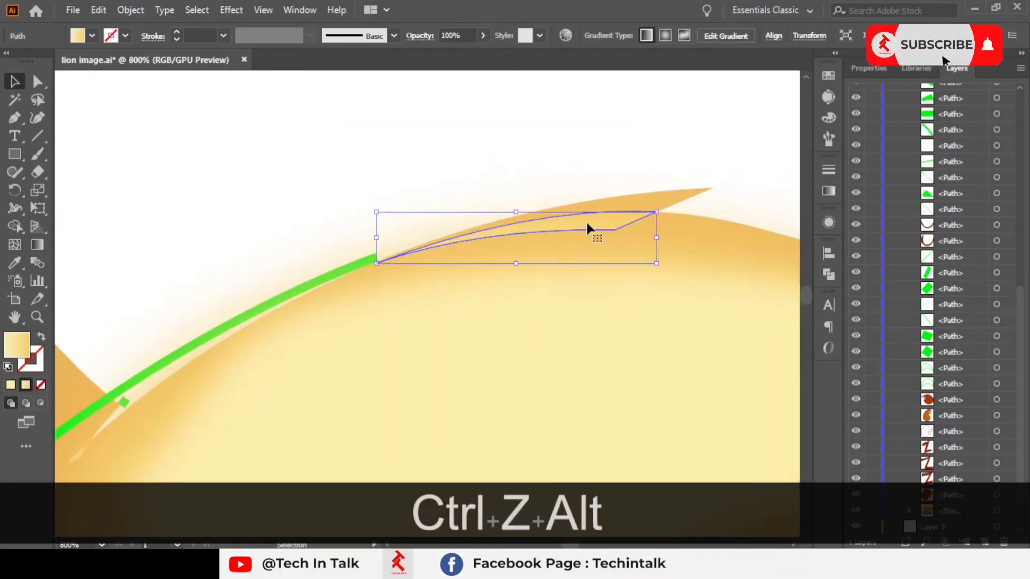
{"action": "key", "text": "Delete"}
Step: Try moving points of the forehead blaze outline, undoing each attempt
{"action": "left_click", "coordinate": [590, 213]}
{"action": "left_click", "coordinate": [712, 197]}
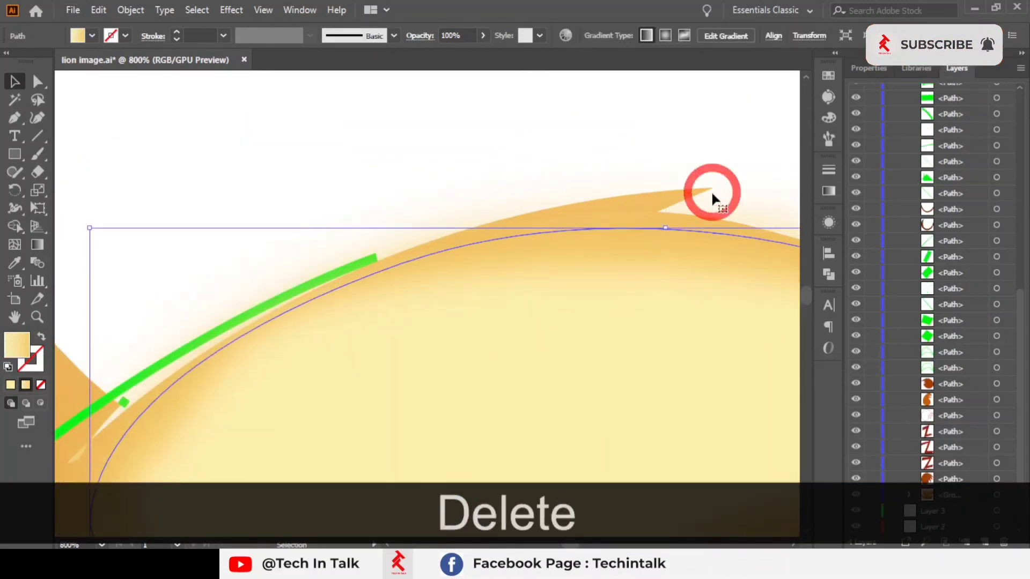
{"action": "left_click_drag", "start_coordinate": [658, 203], "coordinate": [535, 191]}
{"action": "key", "text": "ctrl+z"}
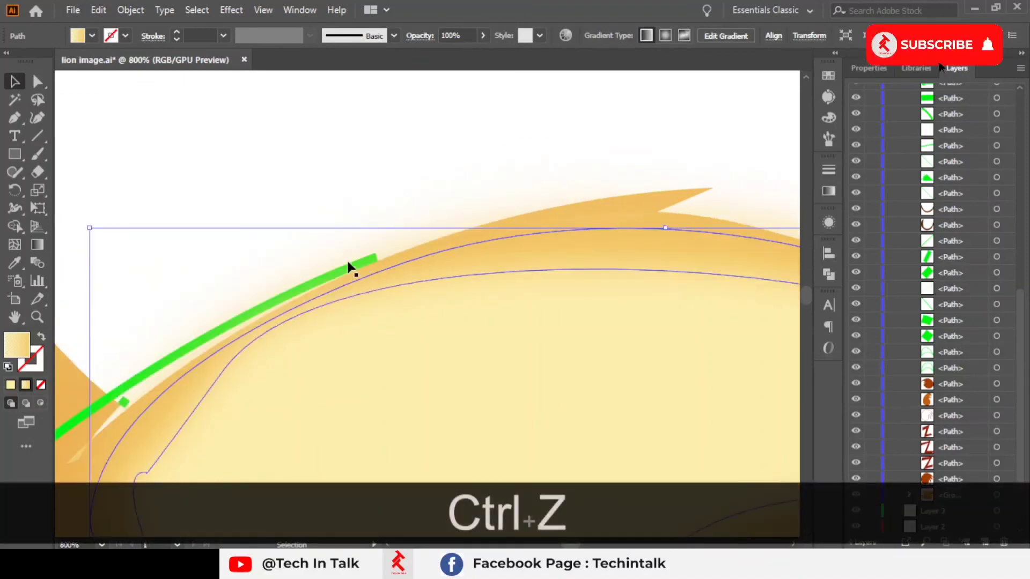
{"action": "left_click", "coordinate": [344, 265]}
{"action": "left_click_drag", "start_coordinate": [340, 270], "coordinate": [341, 274]}
{"action": "key", "text": "ctrl+z"}
Step: Select the lion face group and move its gradient's middle stop to 39.94% location
{"action": "scroll", "coordinate": [344, 275], "scroll_direction": "down", "scroll_amount": 5}
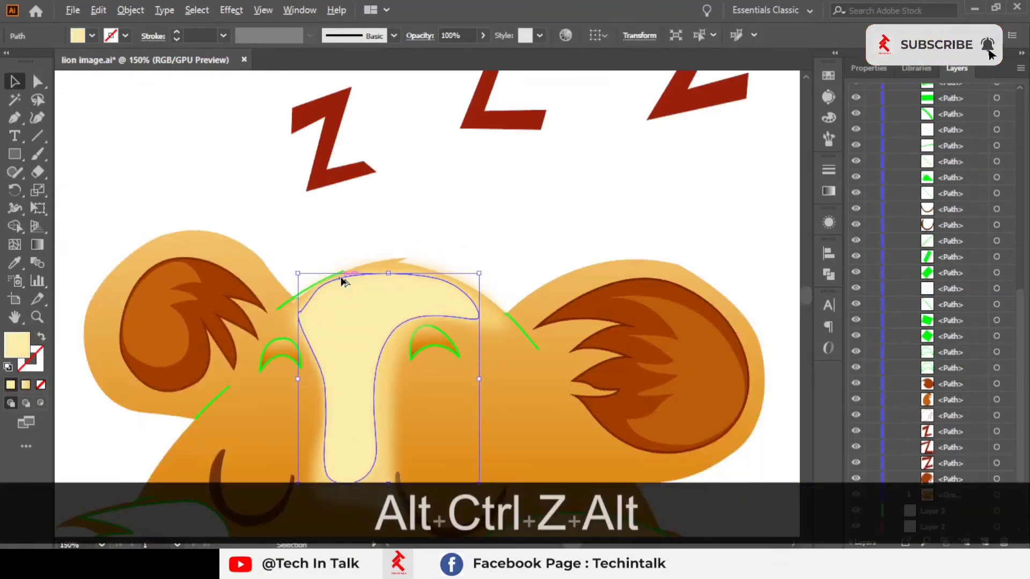
{"action": "left_click_drag", "start_coordinate": [462, 285], "coordinate": [450, 216]}
{"action": "left_click", "coordinate": [448, 163]}
{"action": "scroll", "coordinate": [352, 215], "scroll_direction": "down", "scroll_amount": 2}
{"action": "left_click_drag", "start_coordinate": [479, 276], "coordinate": [416, 243]}
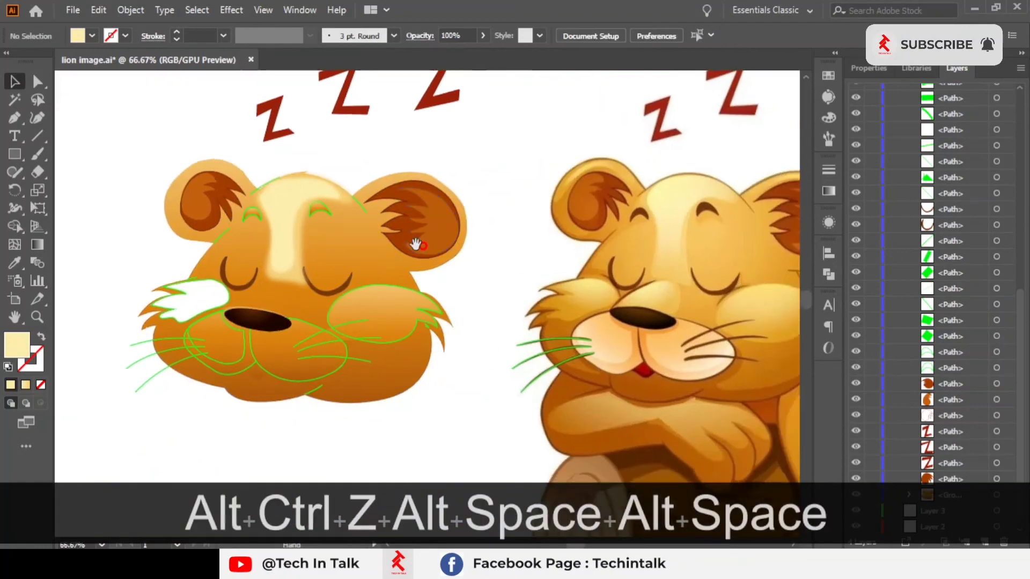
{"action": "left_click", "coordinate": [479, 298]}
{"action": "left_click_drag", "start_coordinate": [459, 284], "coordinate": [339, 263]}
{"action": "left_click", "coordinate": [290, 242]}
{"action": "scroll", "coordinate": [294, 239], "scroll_direction": "up", "scroll_amount": 1}
{"action": "scroll", "coordinate": [405, 259], "scroll_direction": "down", "scroll_amount": 1}
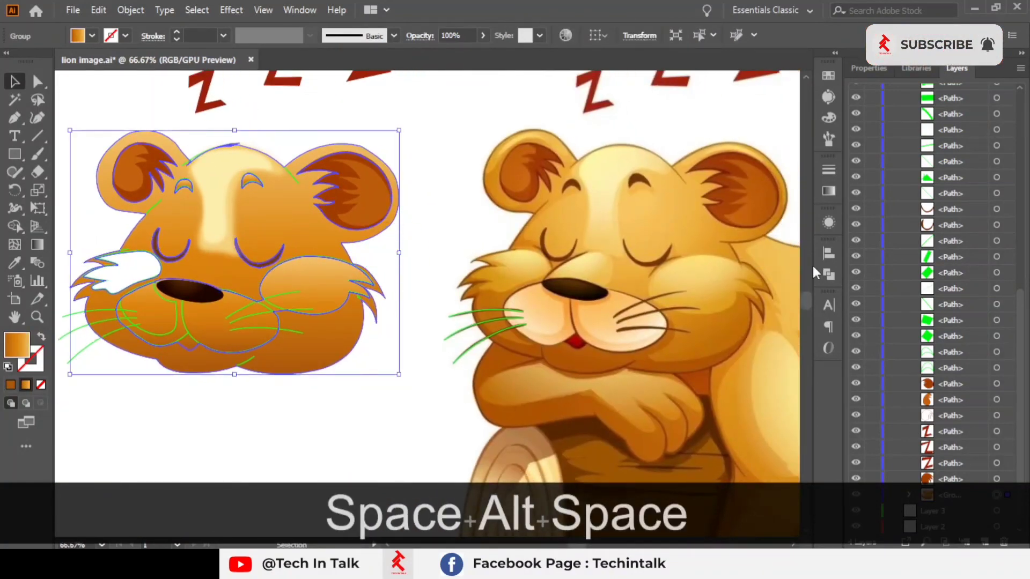
{"action": "left_click", "coordinate": [834, 192]}
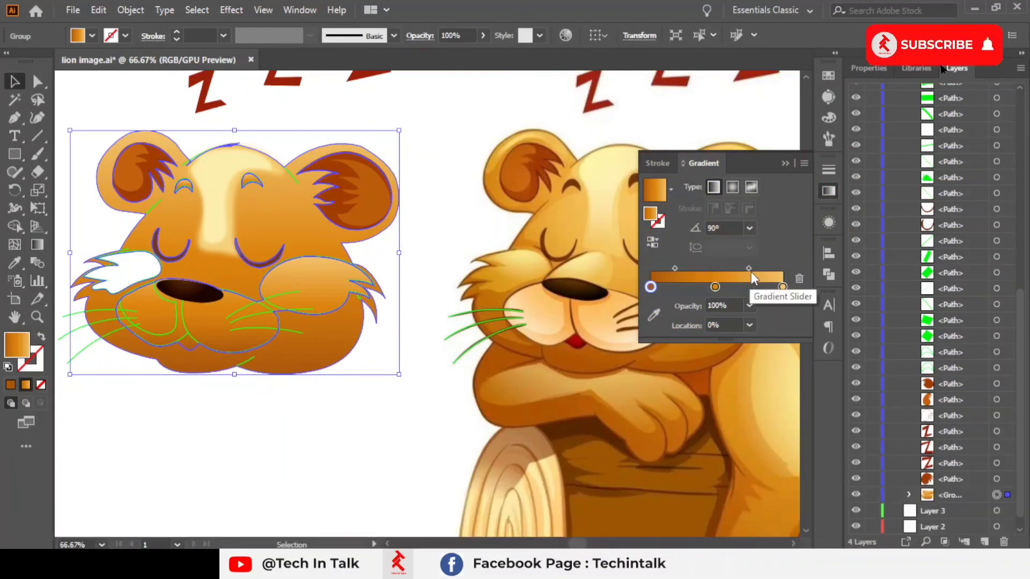
{"action": "left_click_drag", "start_coordinate": [751, 268], "coordinate": [705, 291]}
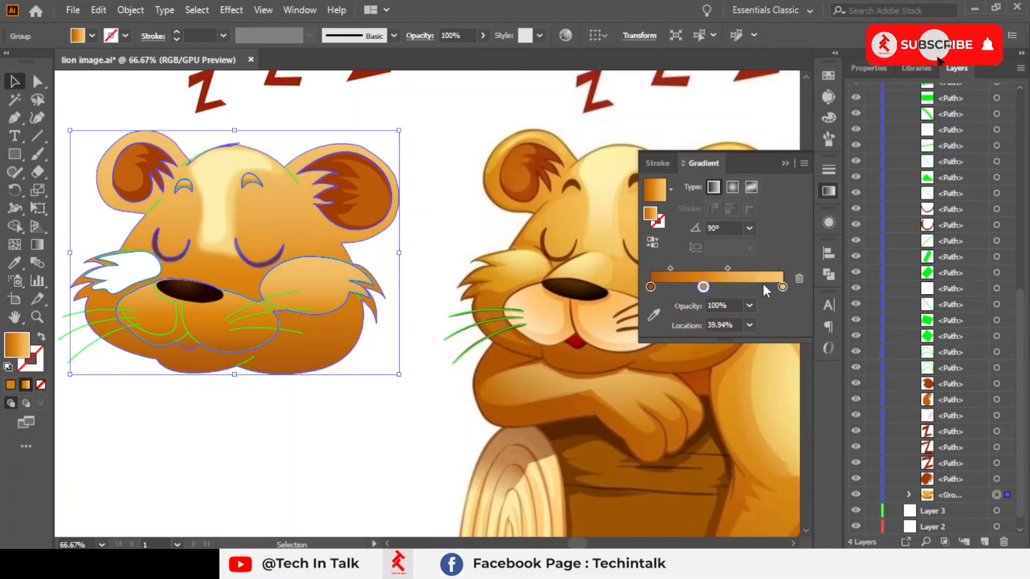
Step: Set the gradient's end stop colour to FFC65B (R 255, G 198, B 91)
{"action": "left_click", "coordinate": [781, 288]}
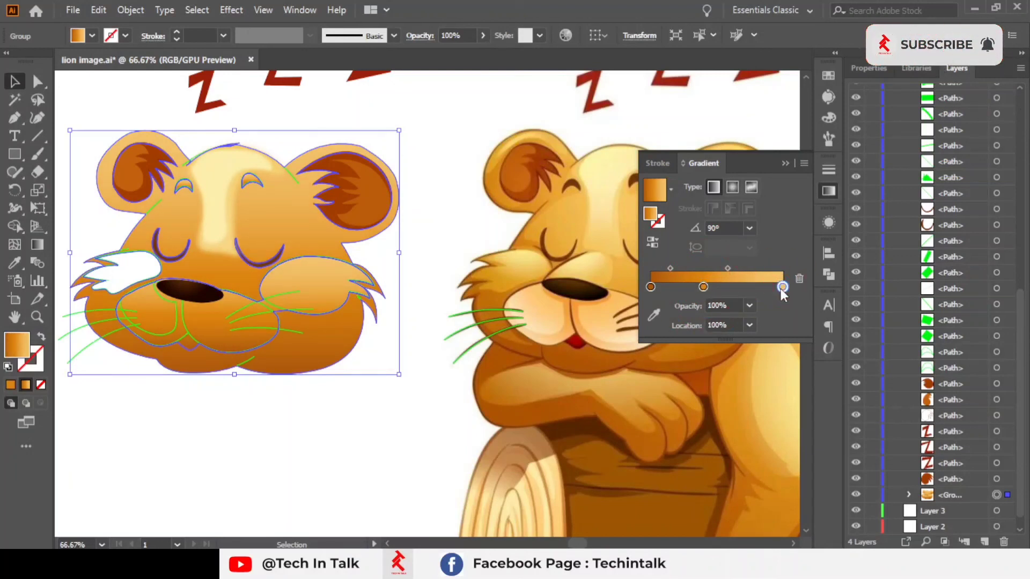
{"action": "double_click", "coordinate": [782, 288]}
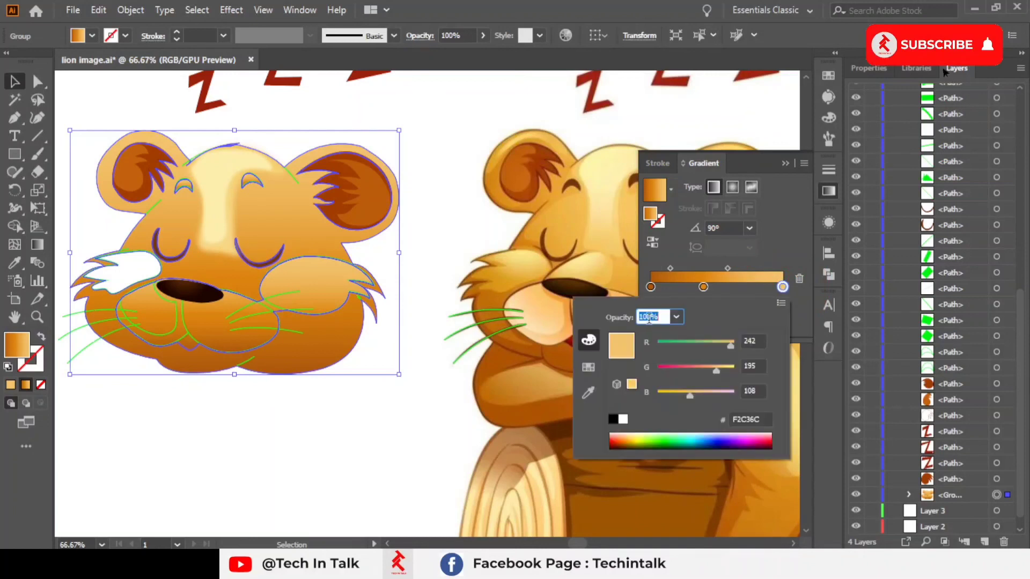
{"action": "left_click_drag", "start_coordinate": [730, 345], "coordinate": [684, 397]}
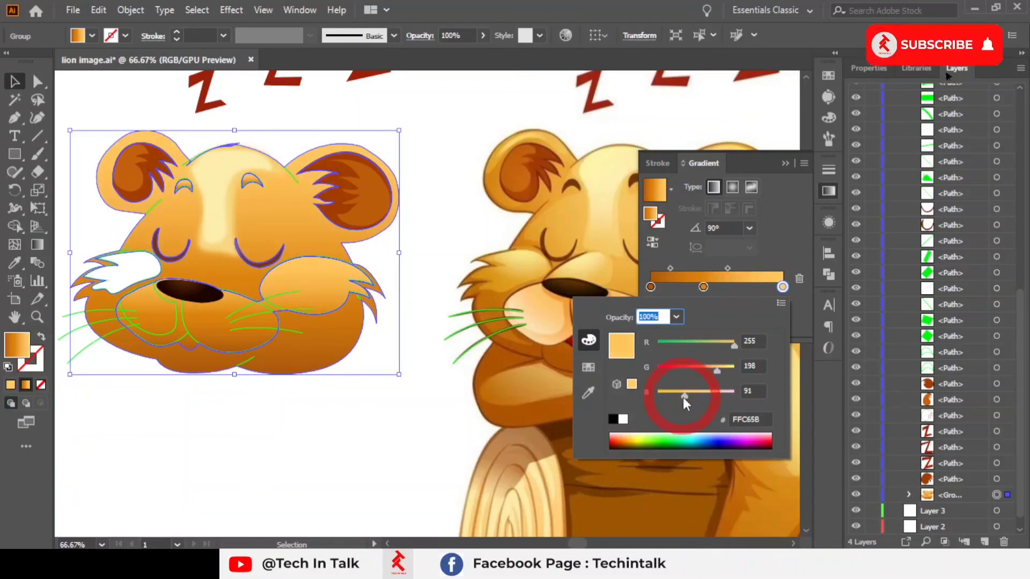
{"action": "left_click", "coordinate": [779, 183]}
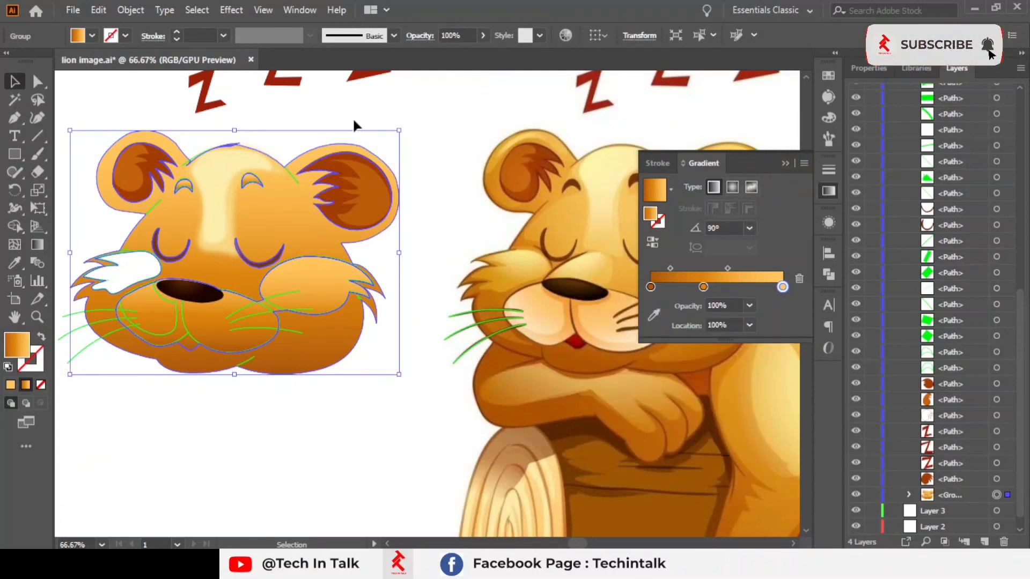
{"action": "left_click", "coordinate": [354, 124]}
{"action": "left_click", "coordinate": [787, 163]}
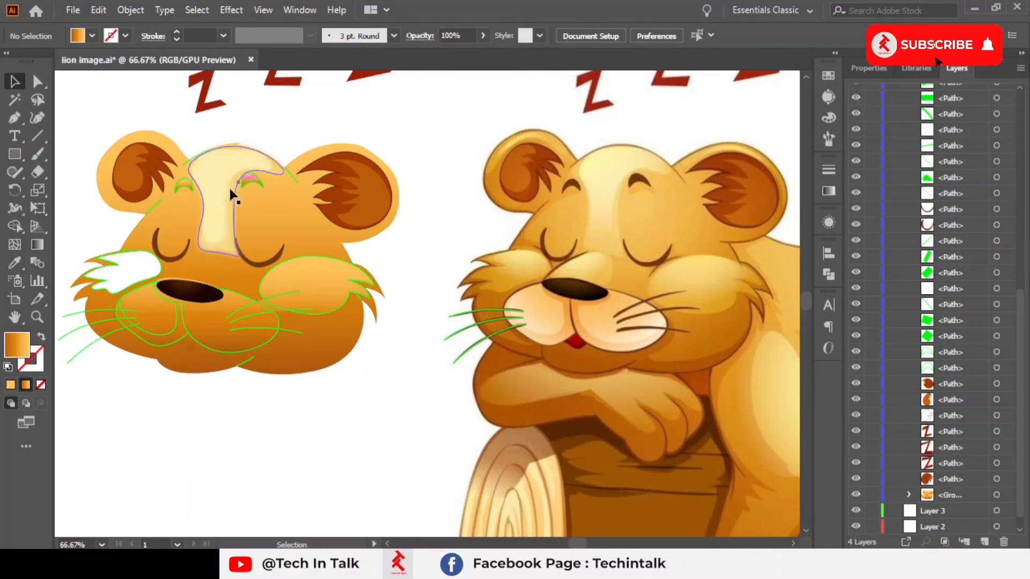
Step: Reduce the Gaussian Blur radius on the forehead blaze by editing its effect
{"action": "scroll", "coordinate": [213, 215], "scroll_direction": "up", "scroll_amount": 2}
{"action": "scroll", "coordinate": [270, 244], "scroll_direction": "down", "scroll_amount": 1}
{"action": "key", "text": "space"}
{"action": "left_click_drag", "start_coordinate": [438, 263], "coordinate": [355, 274]}
{"action": "left_click", "coordinate": [183, 247]}
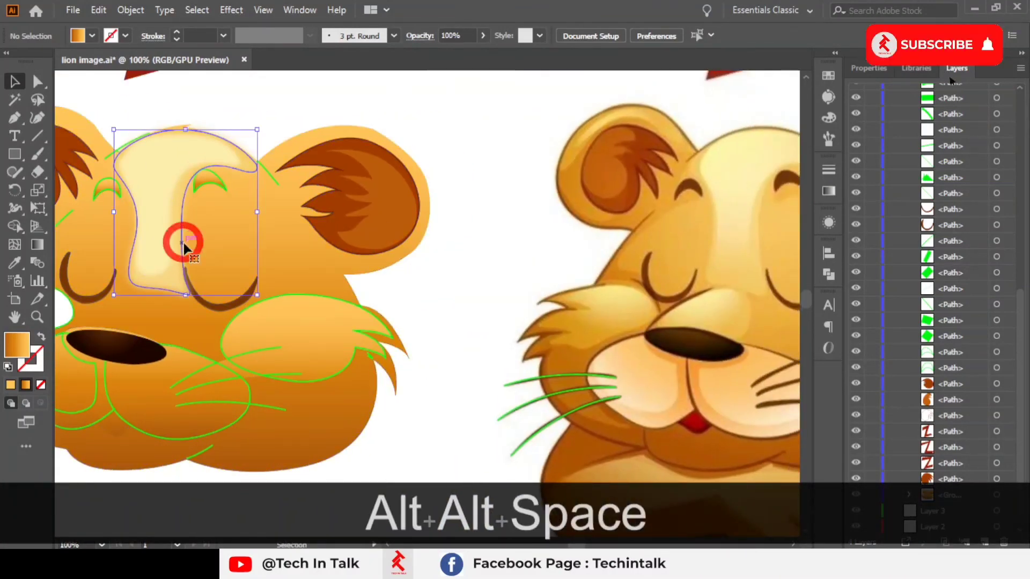
{"action": "left_click", "coordinate": [231, 9]}
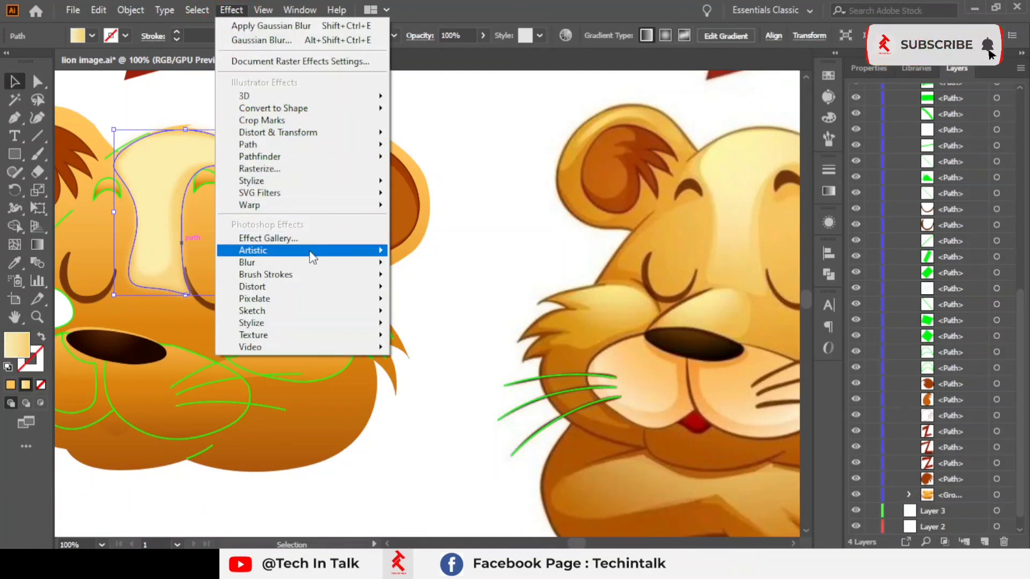
{"action": "left_click", "coordinate": [873, 76]}
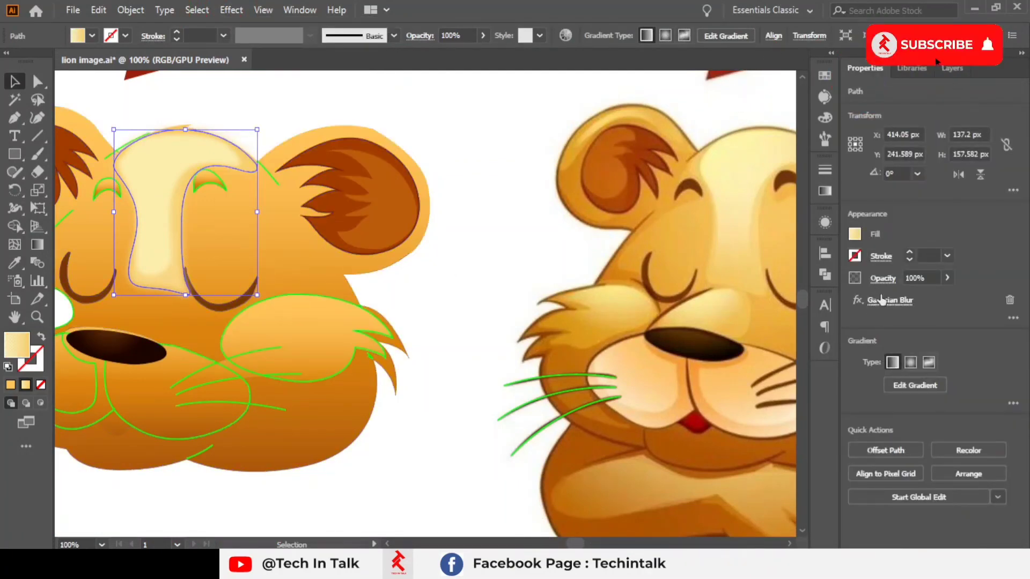
{"action": "left_click", "coordinate": [882, 300]}
{"action": "left_click_drag", "start_coordinate": [645, 111], "coordinate": [636, 110]}
{"action": "left_click", "coordinate": [588, 145]}
{"action": "left_click", "coordinate": [659, 145]}
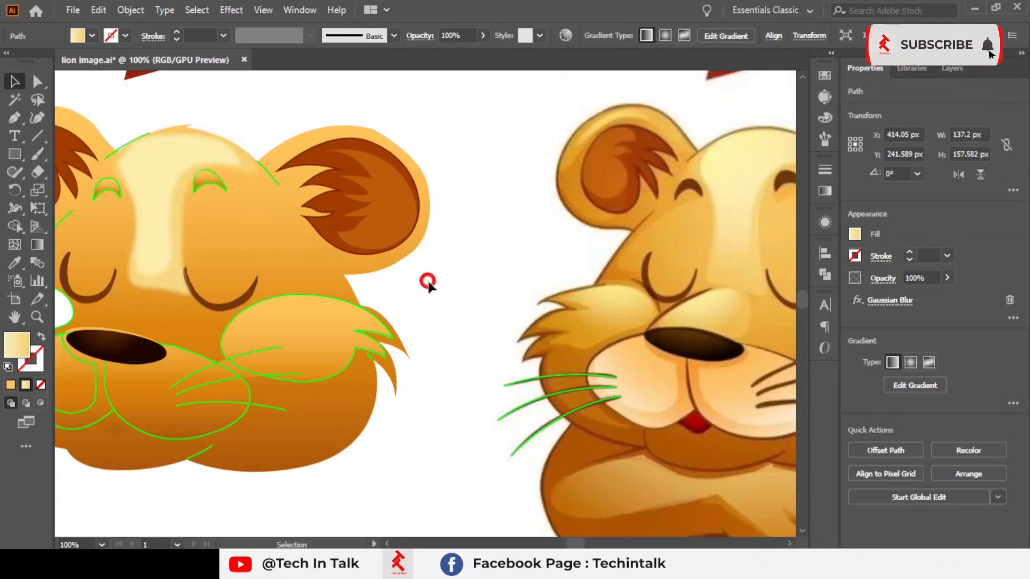
Step: Undo the last two changes to the forehead blaze
{"action": "left_click", "coordinate": [425, 277]}
{"action": "scroll", "coordinate": [430, 274], "scroll_direction": "down", "scroll_amount": 1}
{"action": "key", "text": "ctrl+alt+z"}
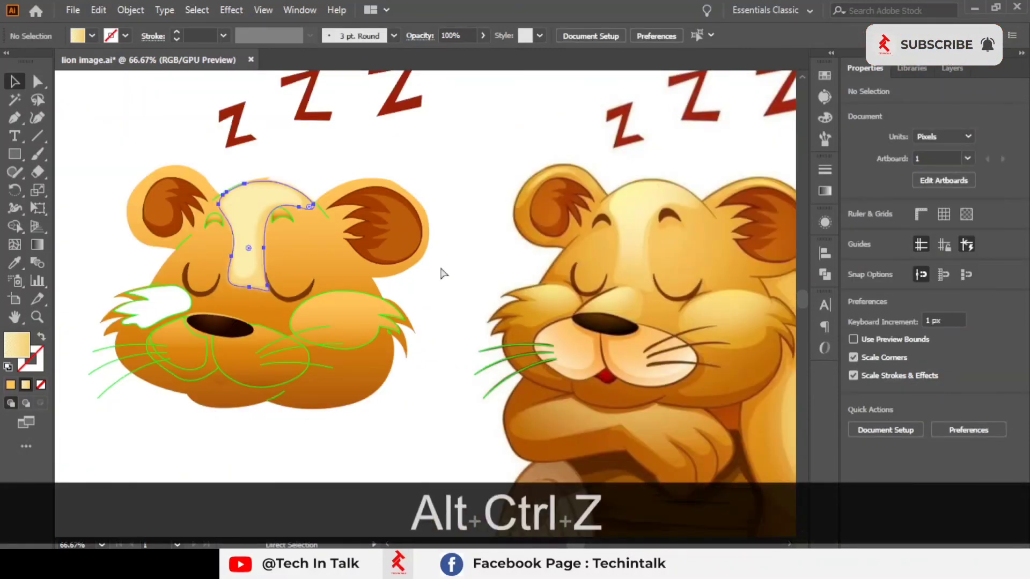
{"action": "key", "text": "ctrl+z"}
{"action": "left_click", "coordinate": [461, 283]}
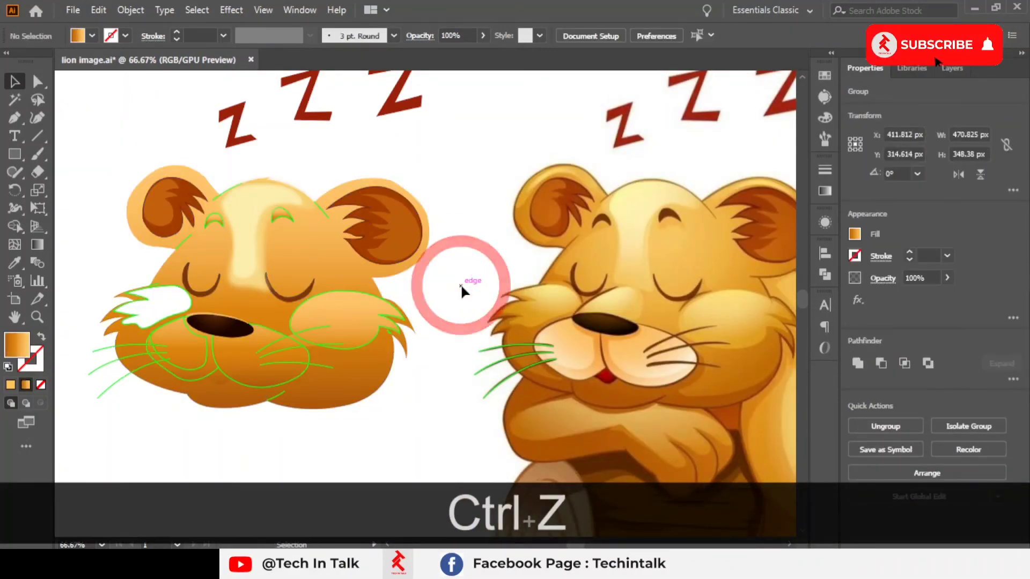
Step: Compare the traced lion face with the reference illustration, selecting and panning across both
{"action": "key", "text": "alt+space"}
{"action": "left_click_drag", "start_coordinate": [464, 217], "coordinate": [499, 194]}
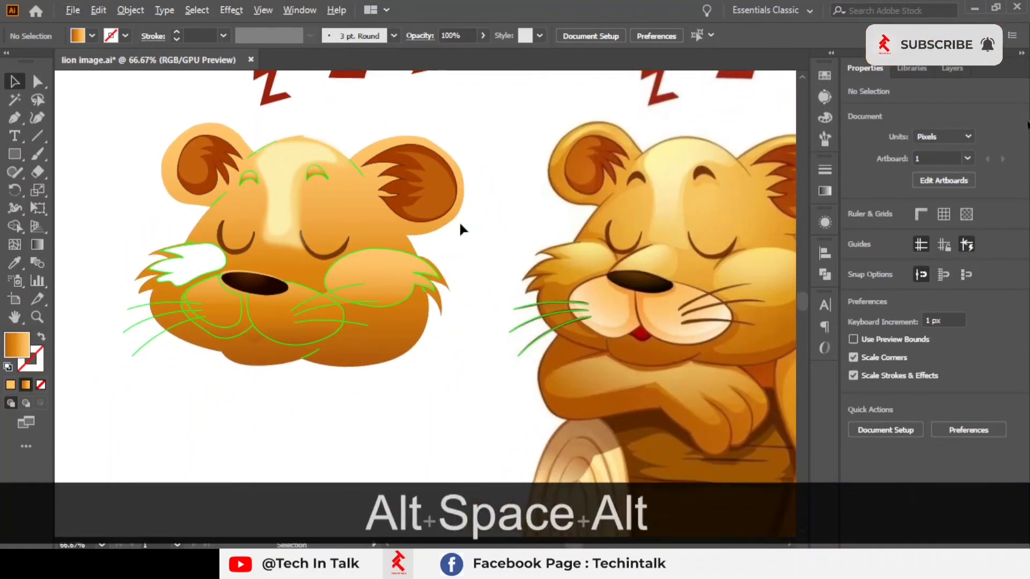
{"action": "scroll", "coordinate": [459, 221], "scroll_direction": "up", "scroll_amount": 1}
{"action": "scroll", "coordinate": [458, 226], "scroll_direction": "down", "scroll_amount": 1}
{"action": "key", "text": "space"}
{"action": "left_click_drag", "start_coordinate": [494, 282], "coordinate": [427, 285]}
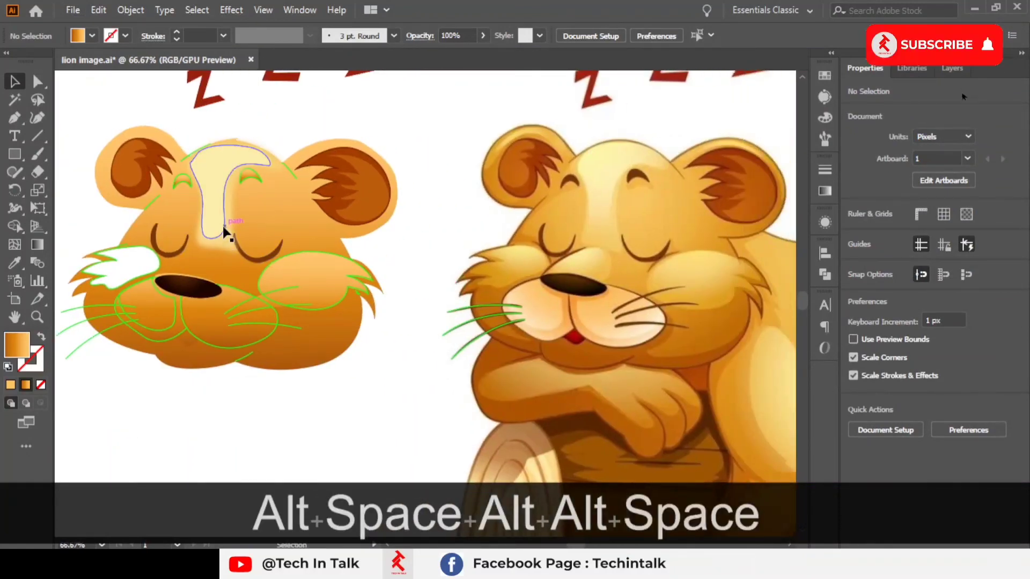
{"action": "left_click", "coordinate": [293, 264]}
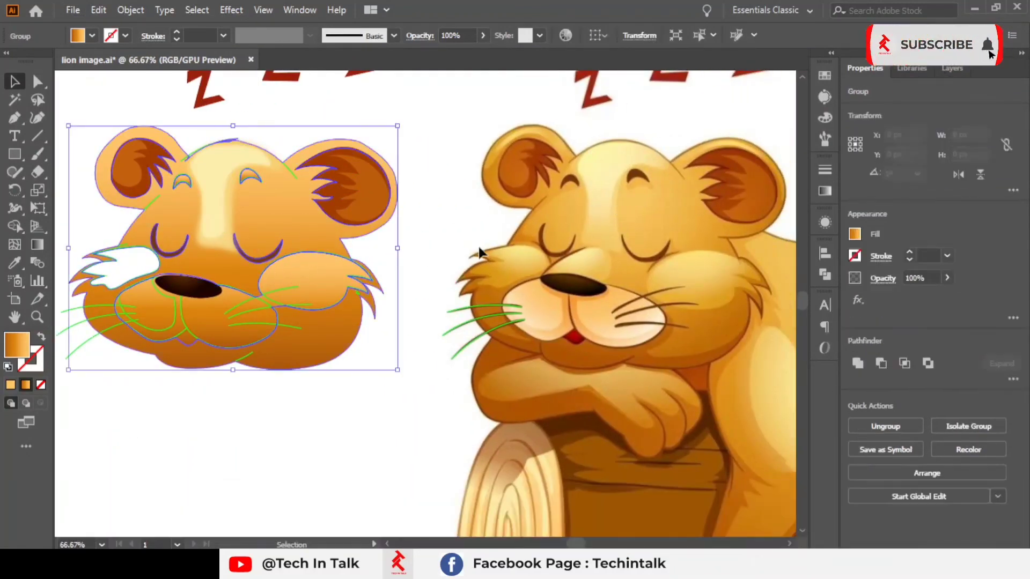
{"action": "left_click", "coordinate": [483, 244]}
{"action": "key", "text": "space"}
{"action": "left_click_drag", "start_coordinate": [483, 245], "coordinate": [432, 248]}
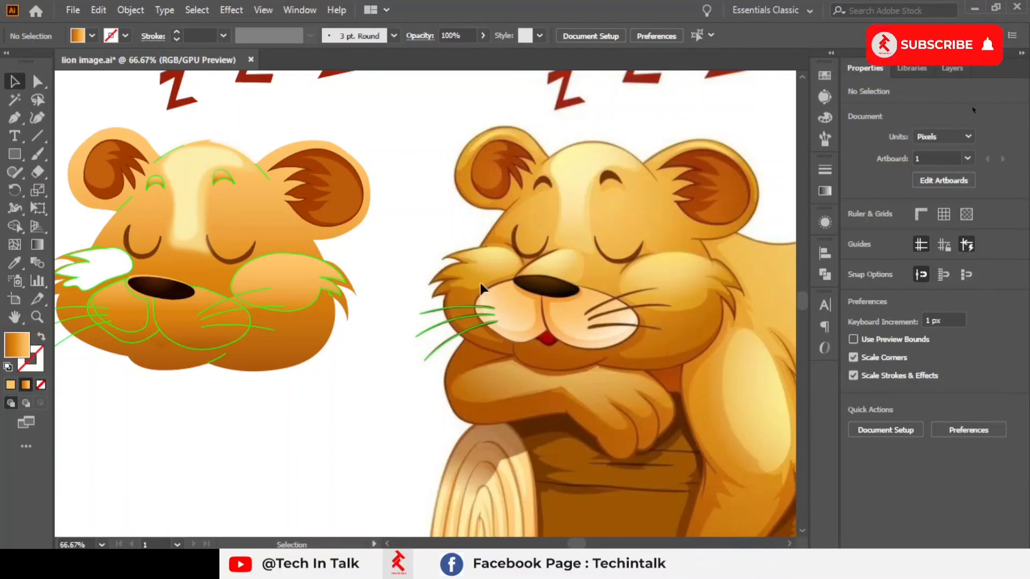
{"action": "left_click", "coordinate": [304, 289]}
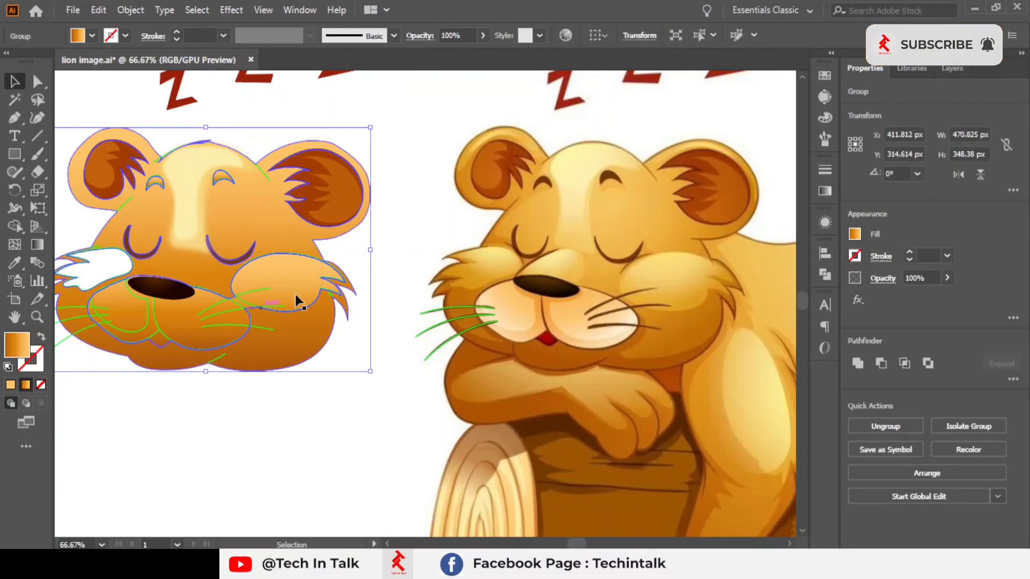
{"action": "left_click", "coordinate": [396, 236]}
{"action": "left_click", "coordinate": [294, 298], "text": "ctrl"}
{"action": "left_click", "coordinate": [449, 259], "text": "ctrl"}
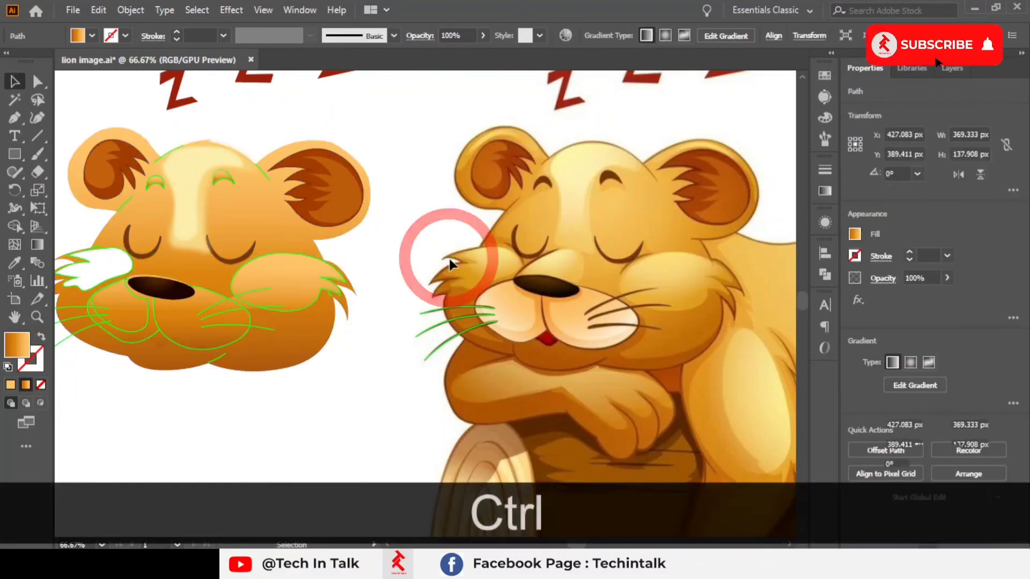
{"action": "left_click_drag", "start_coordinate": [335, 280], "coordinate": [305, 235]}
{"action": "scroll", "coordinate": [418, 266], "scroll_direction": "down", "scroll_amount": 2}
{"action": "scroll", "coordinate": [161, 249], "scroll_direction": "up", "scroll_amount": 2}
{"action": "left_click_drag", "start_coordinate": [561, 404], "coordinate": [313, 220]}
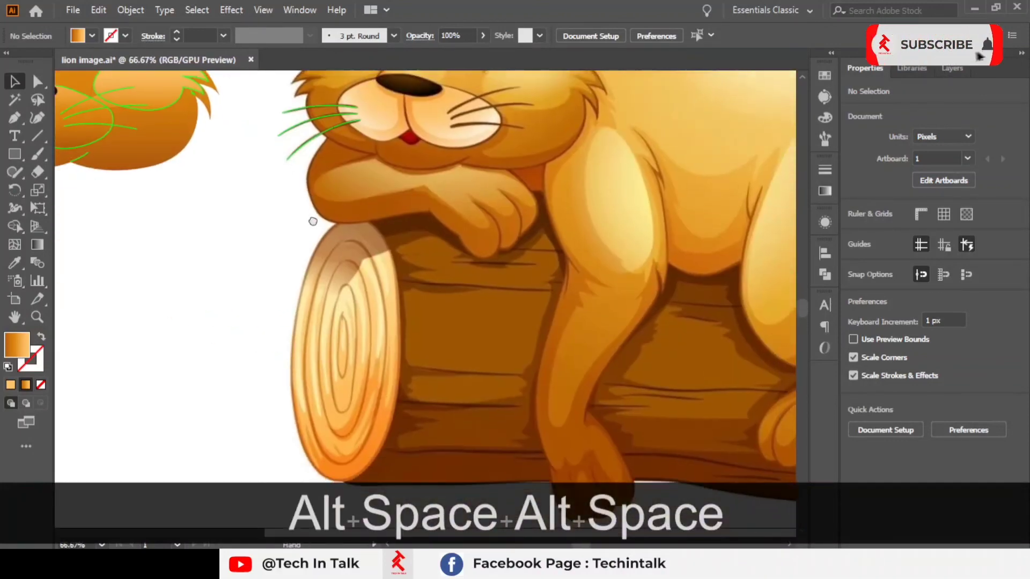
{"action": "left_click_drag", "start_coordinate": [243, 167], "coordinate": [422, 331]}
{"action": "left_click_drag", "start_coordinate": [419, 231], "coordinate": [460, 288]}
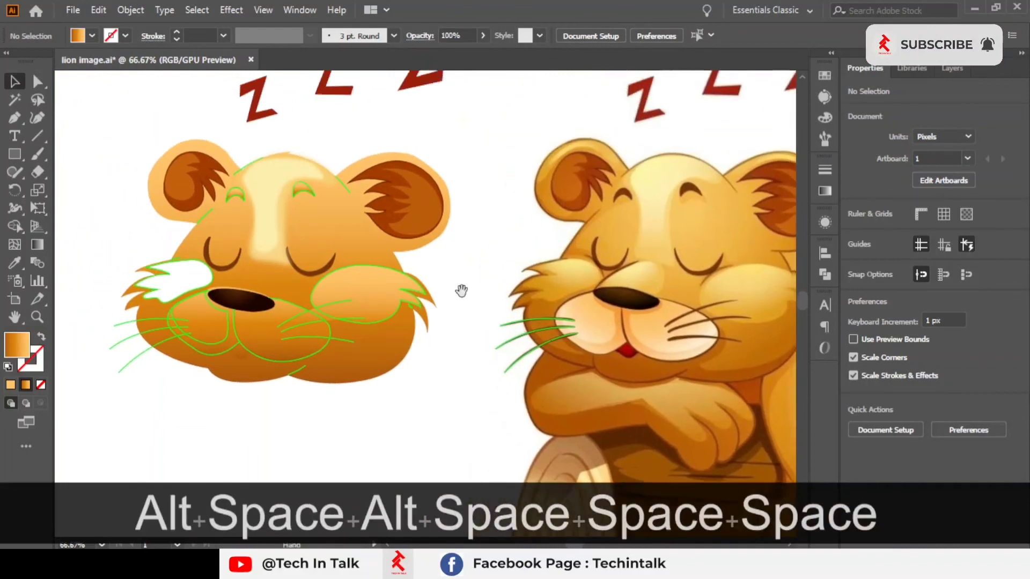